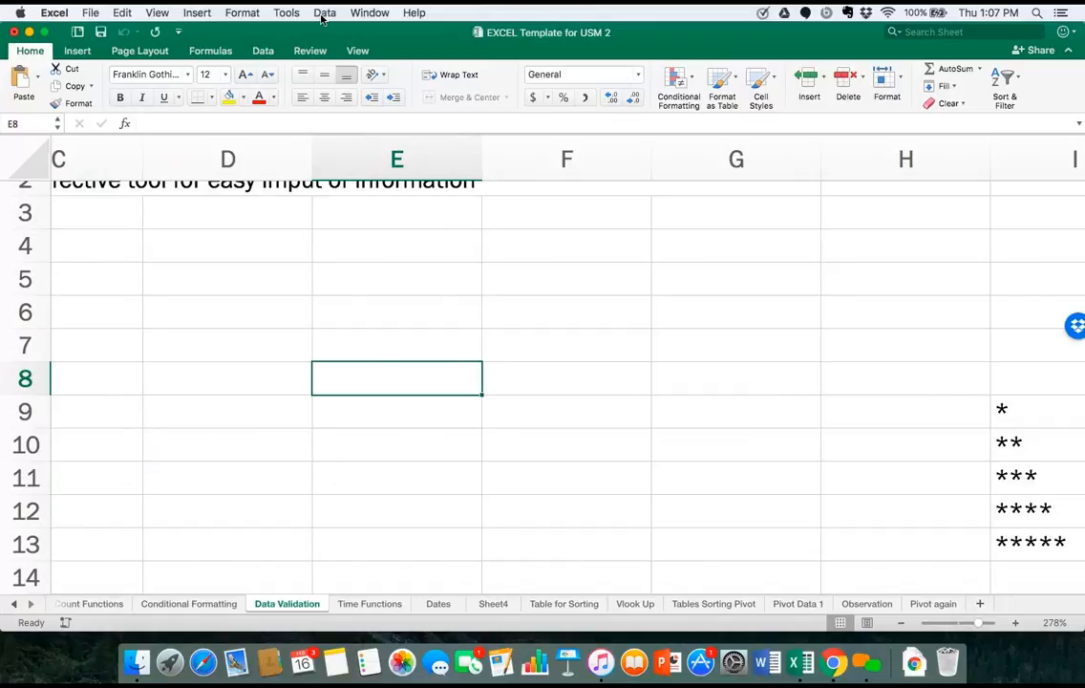
click(322, 15)
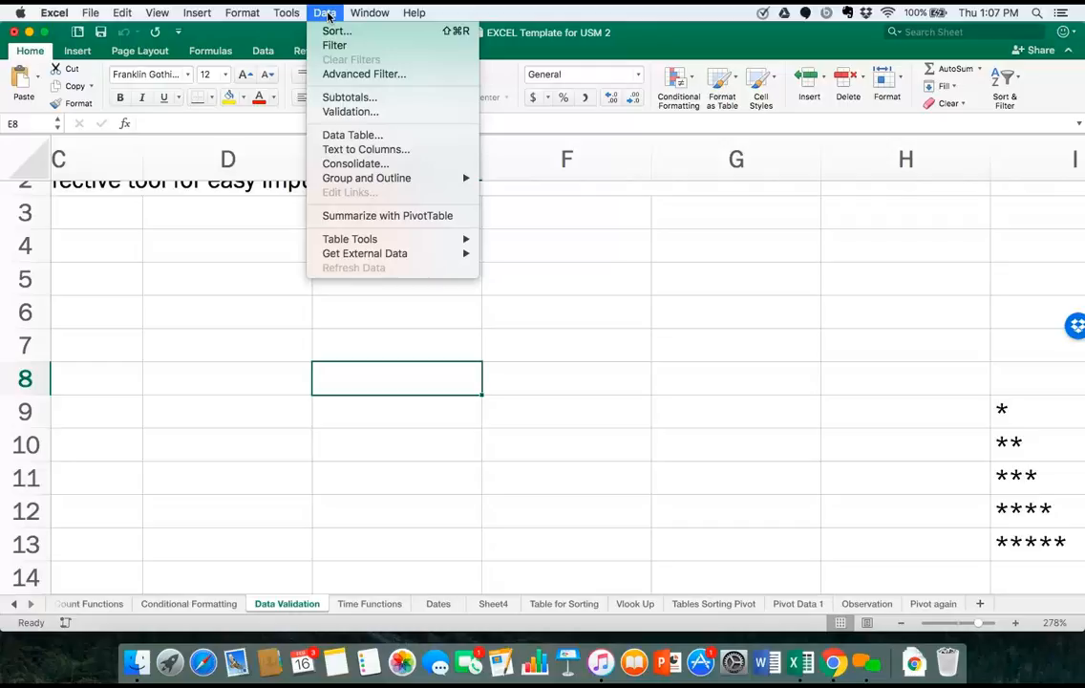
mouse_move(460, 177)
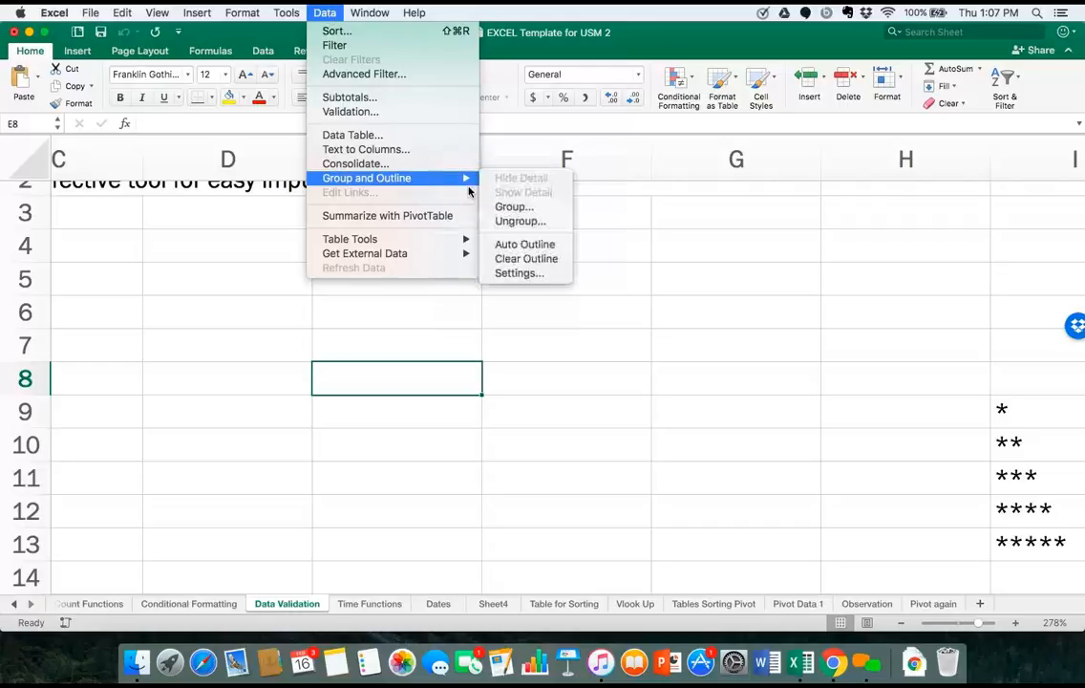
click(521, 222)
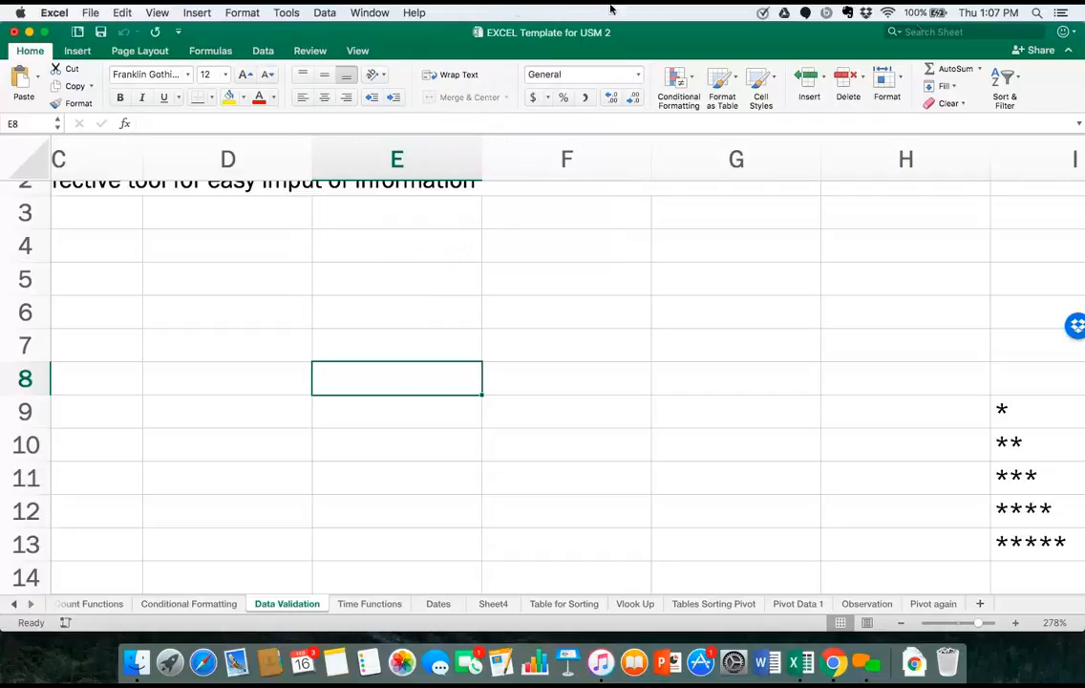
click(1061, 12)
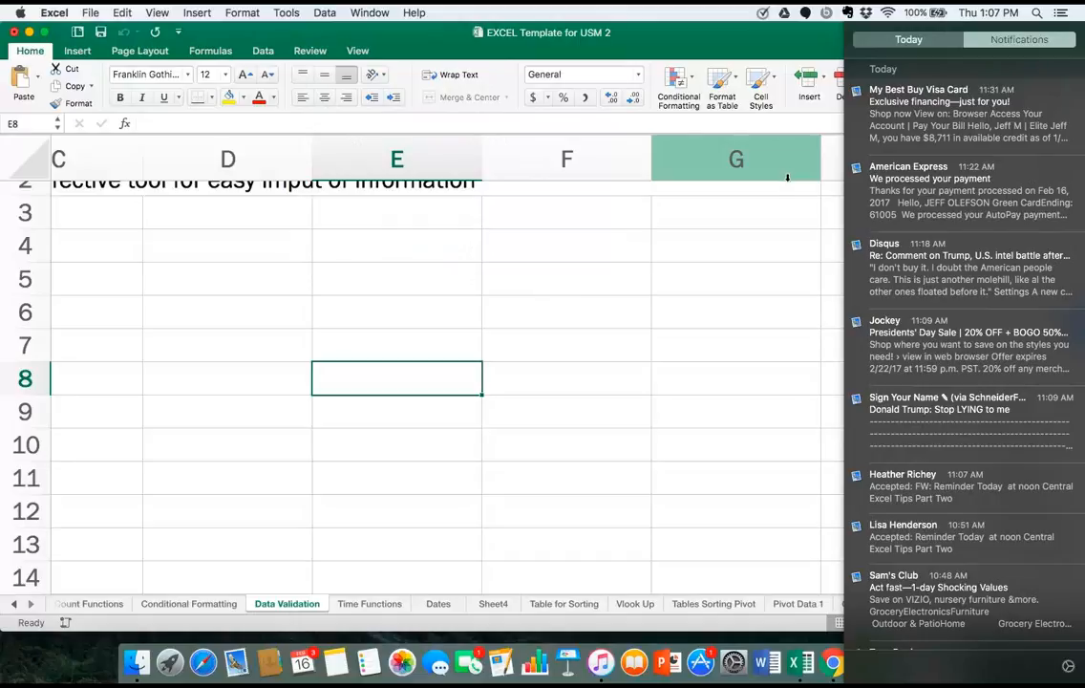
click(785, 231)
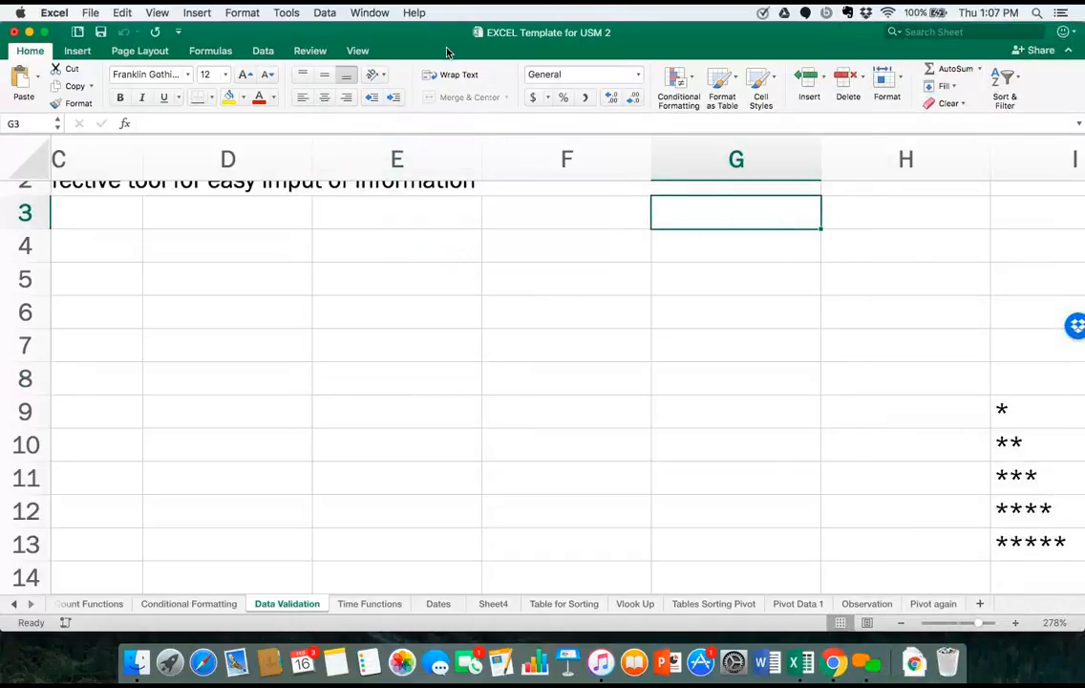
Close the AAA PENDING ASSIGNMENTS Finder window behind the workbook and reposition the workbook window near the top of the desktop.
drag(447, 48, 457, 131)
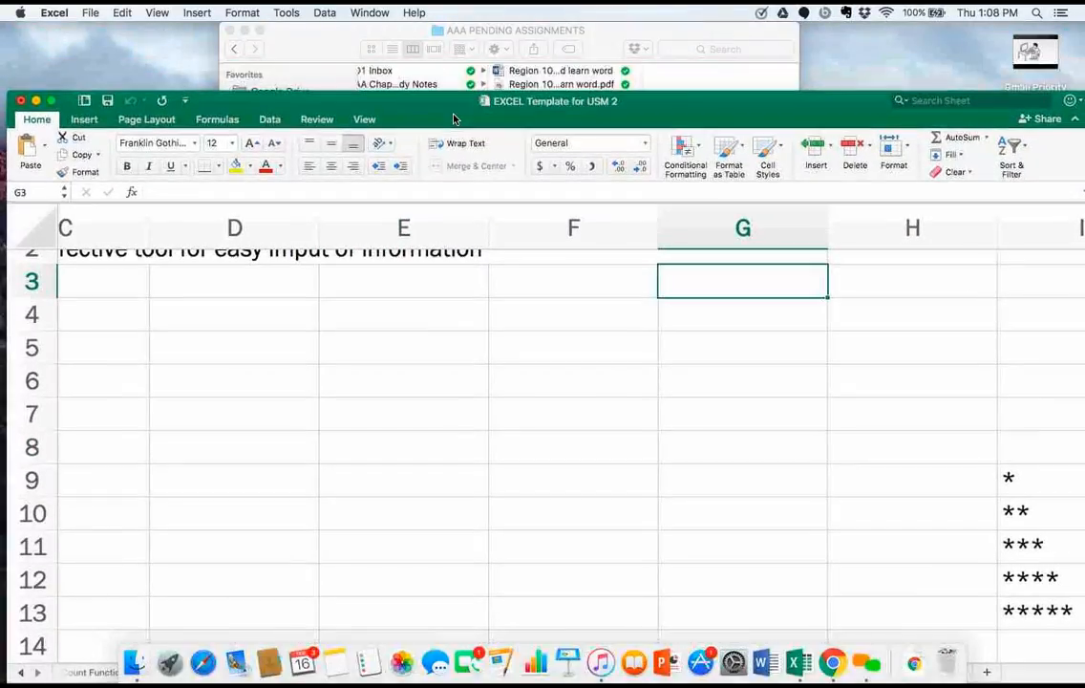
click(229, 32)
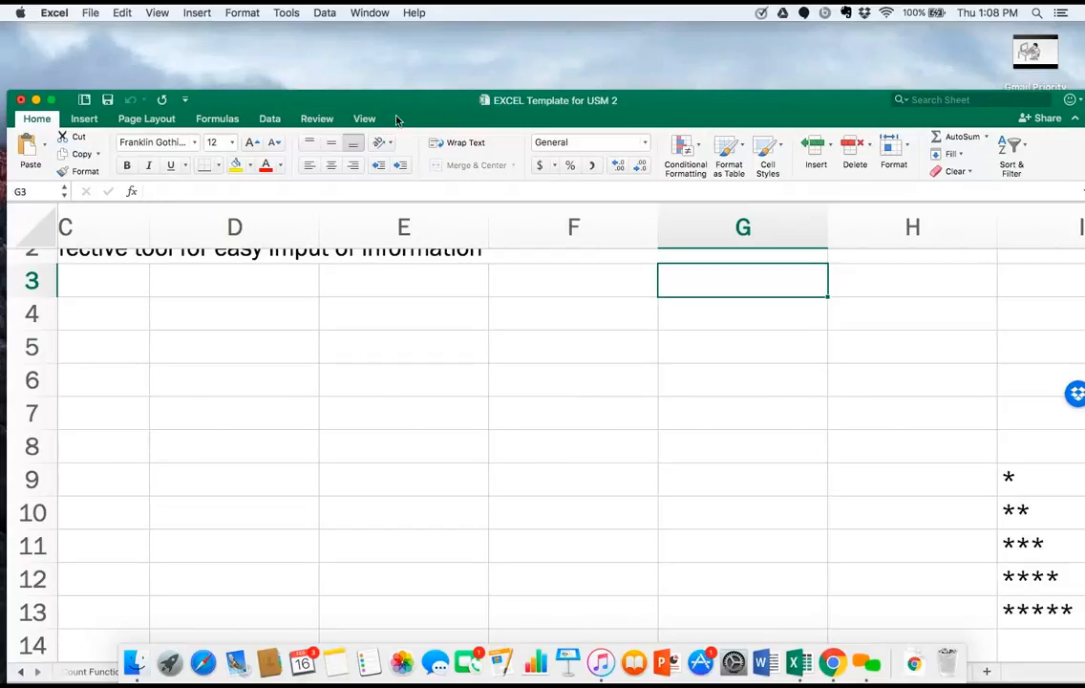
drag(406, 119, 408, 72)
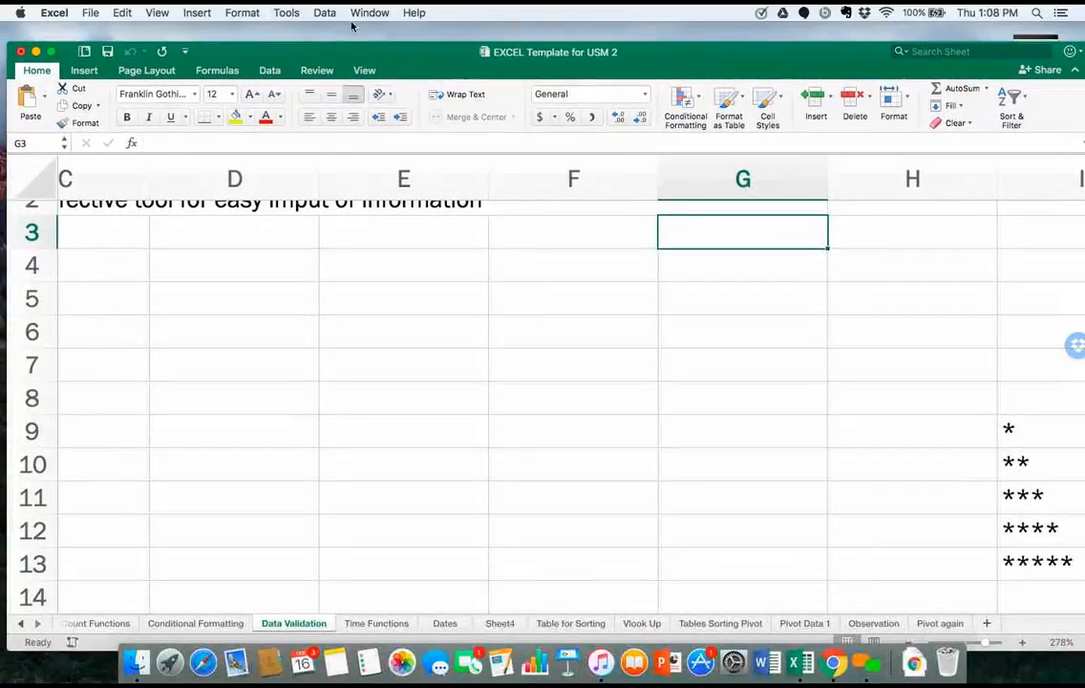
click(270, 71)
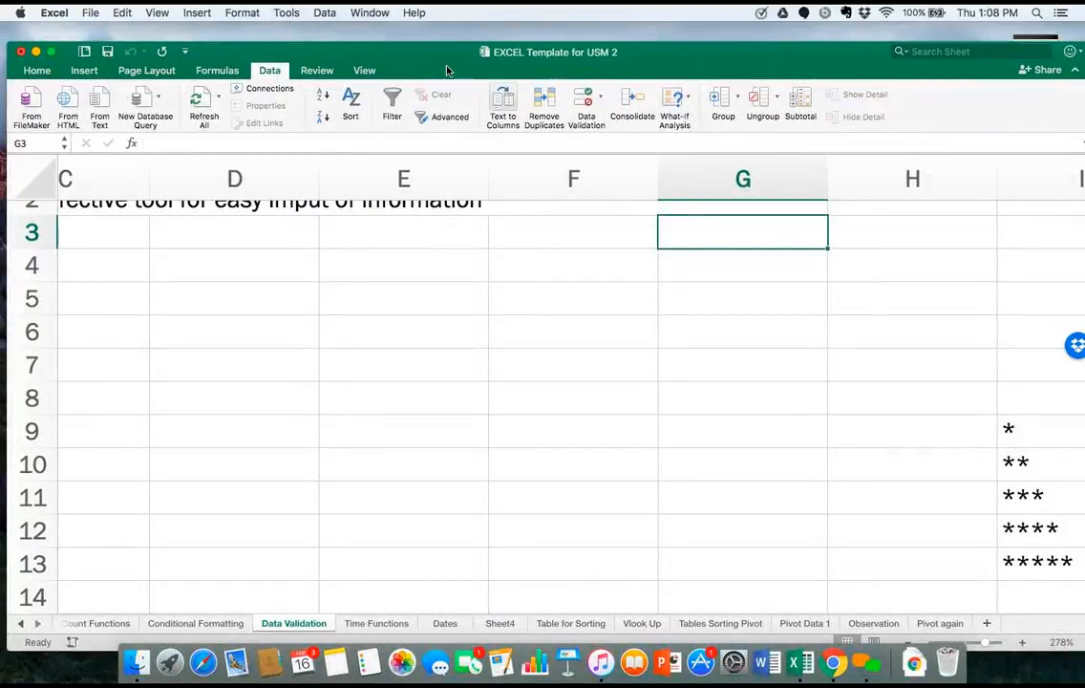
click(325, 13)
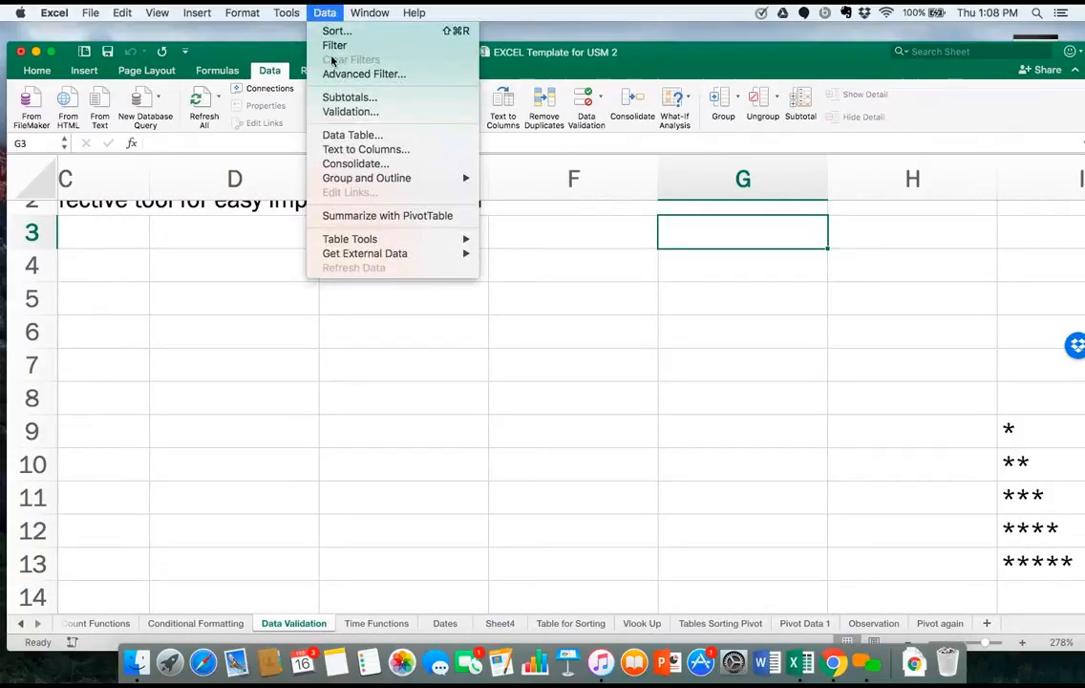
click(349, 112)
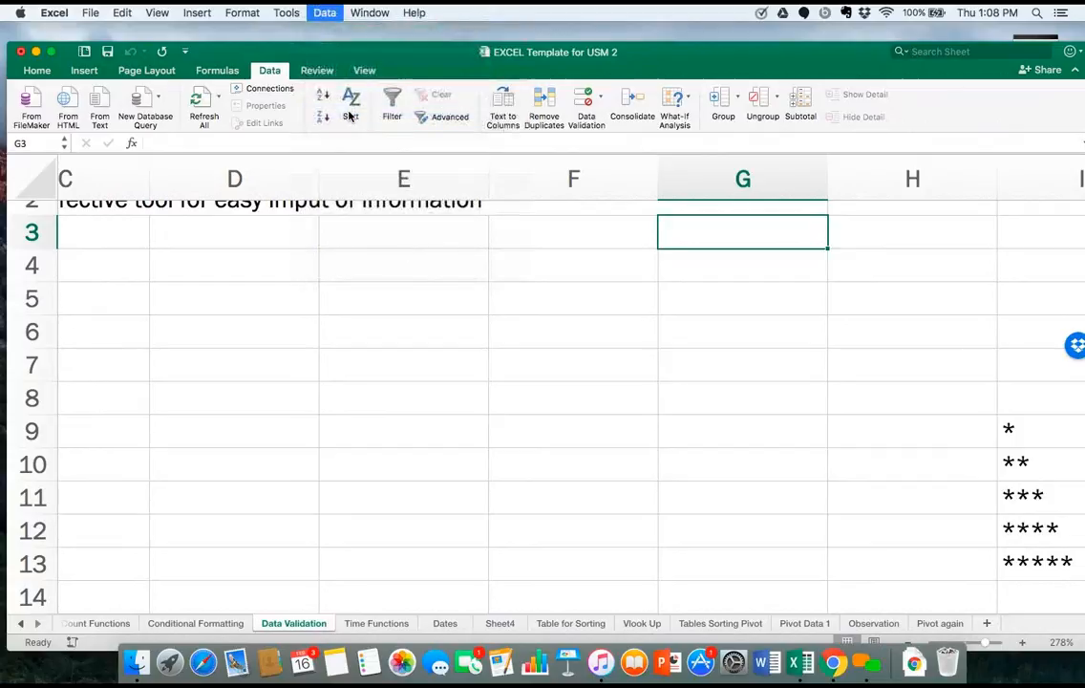
click(431, 199)
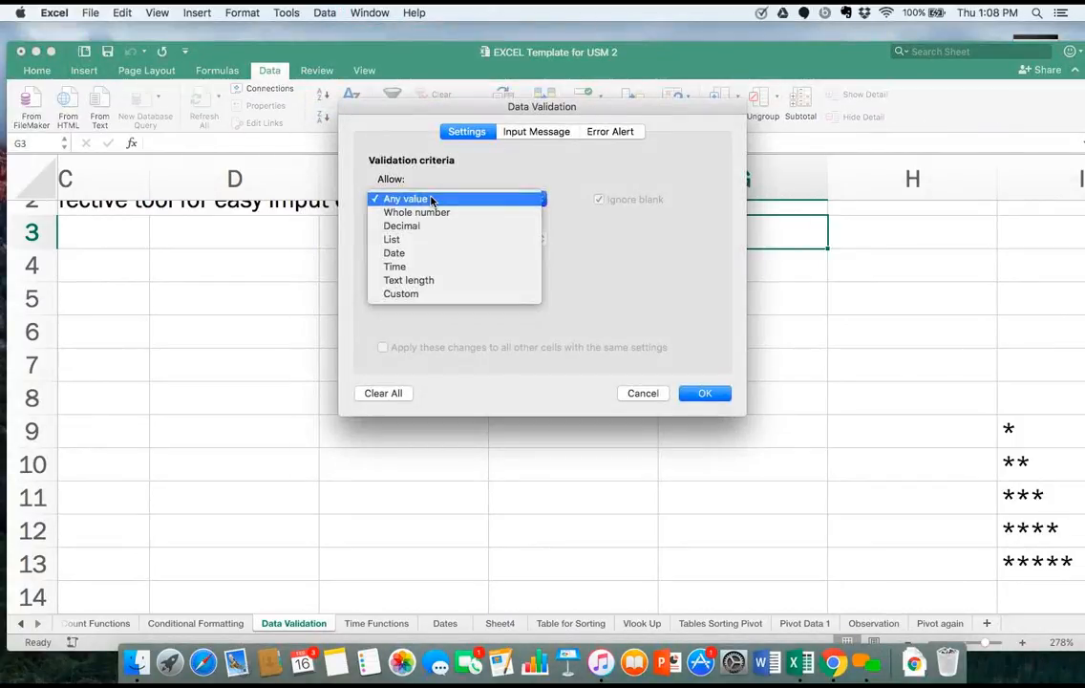
click(424, 240)
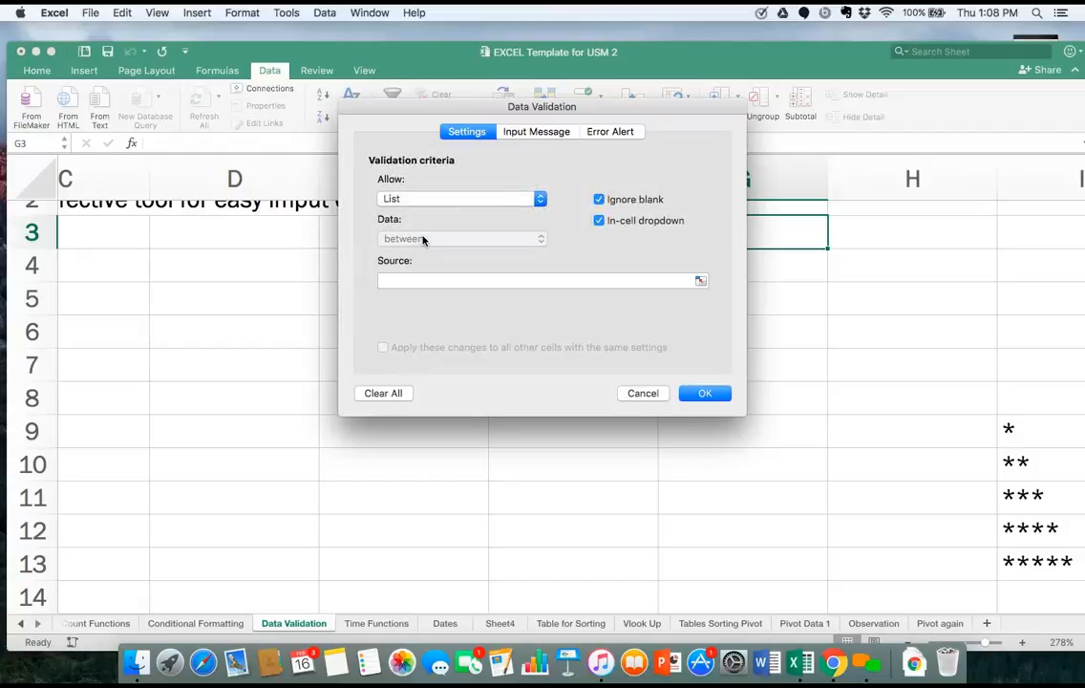
click(636, 393)
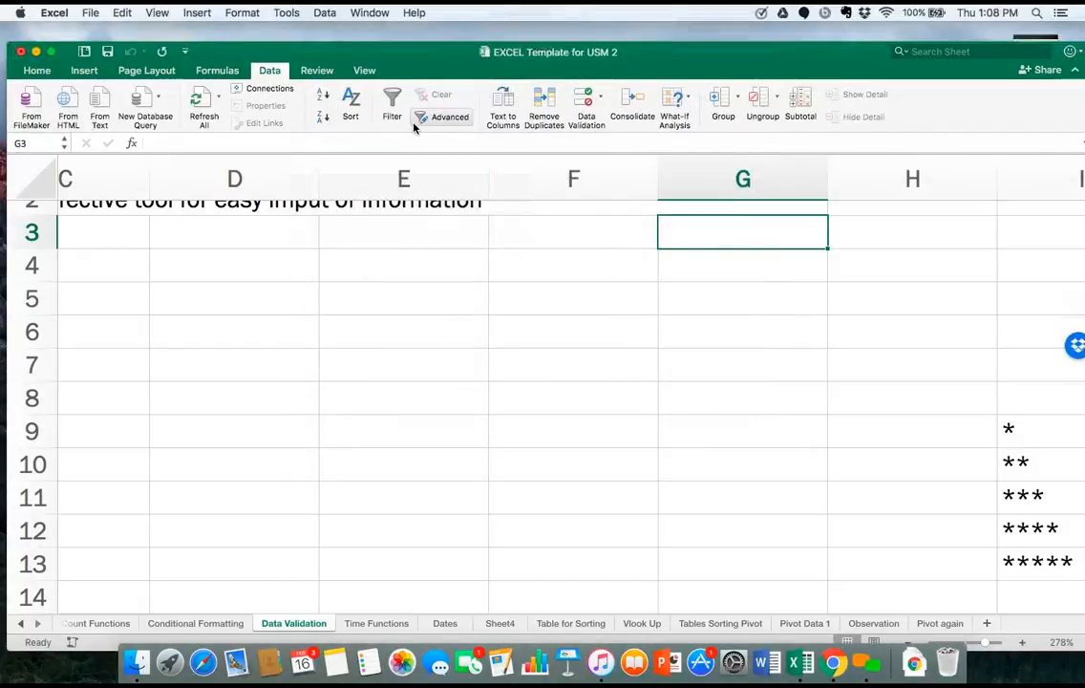
Add list data validation to cell G3 with the source items Apples, Oranges and Pears.
click(324, 13)
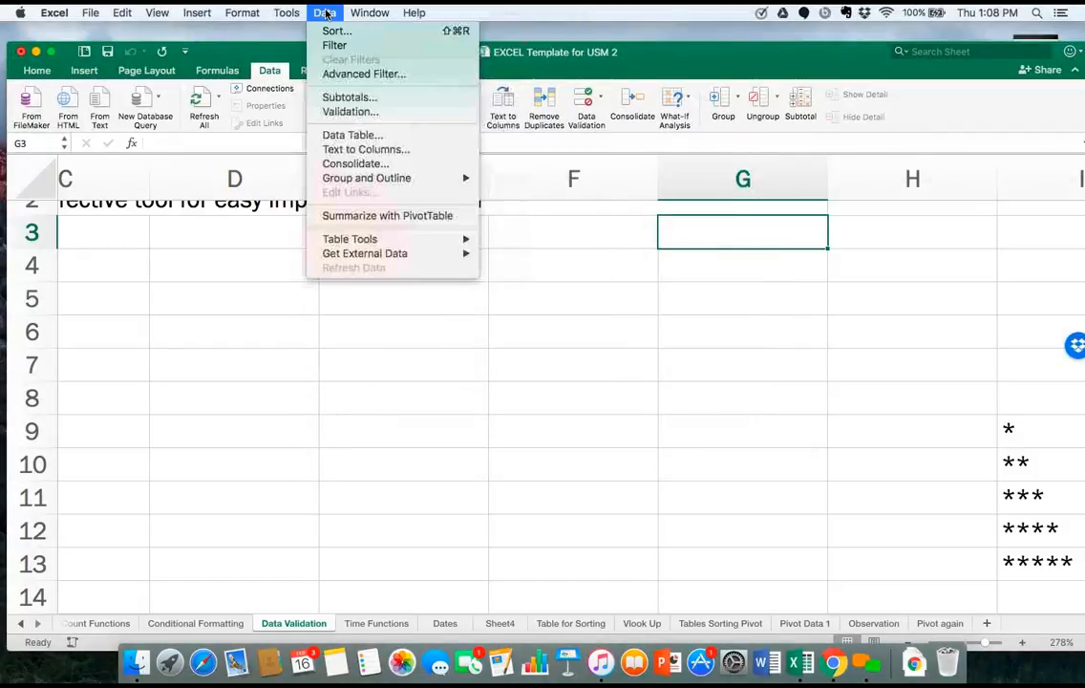
click(349, 112)
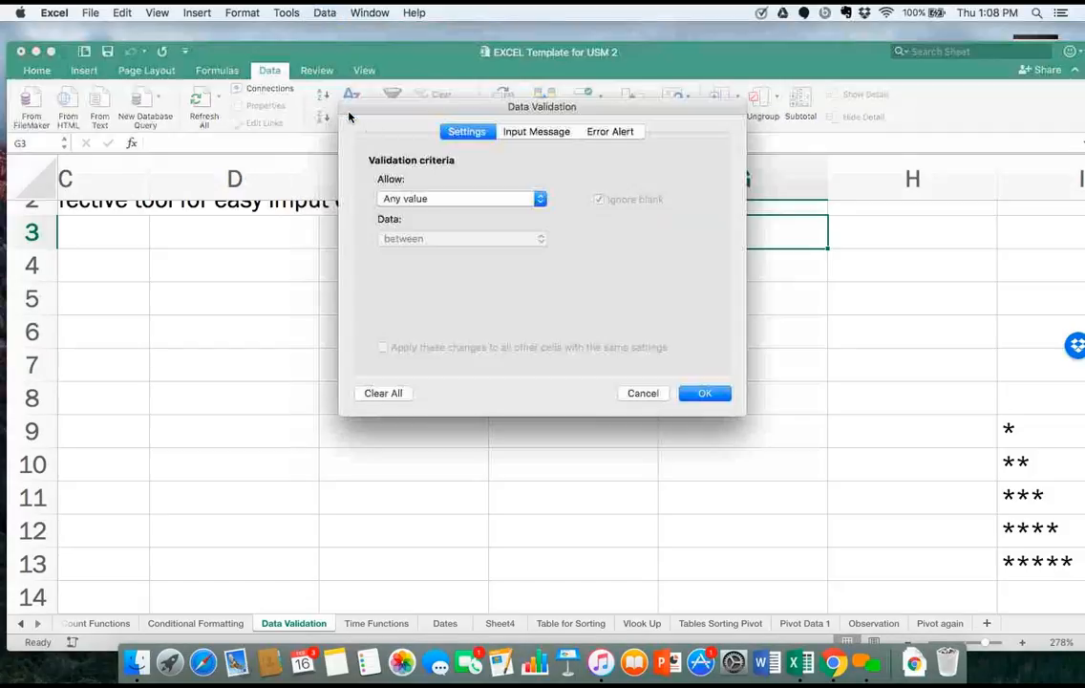
click(427, 200)
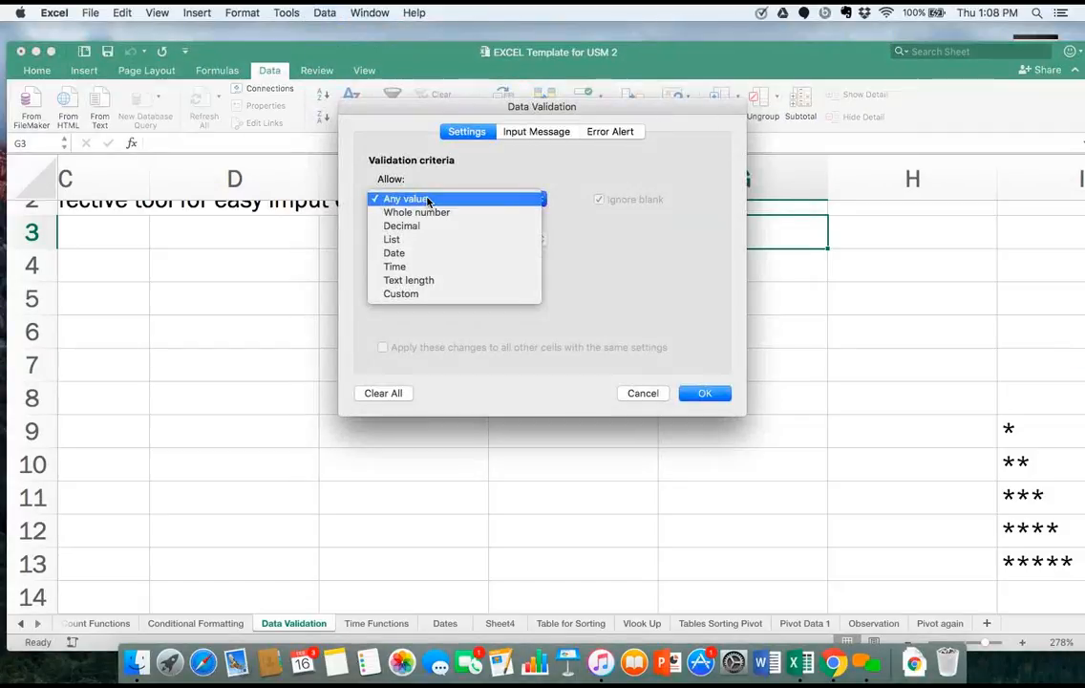
click(419, 240)
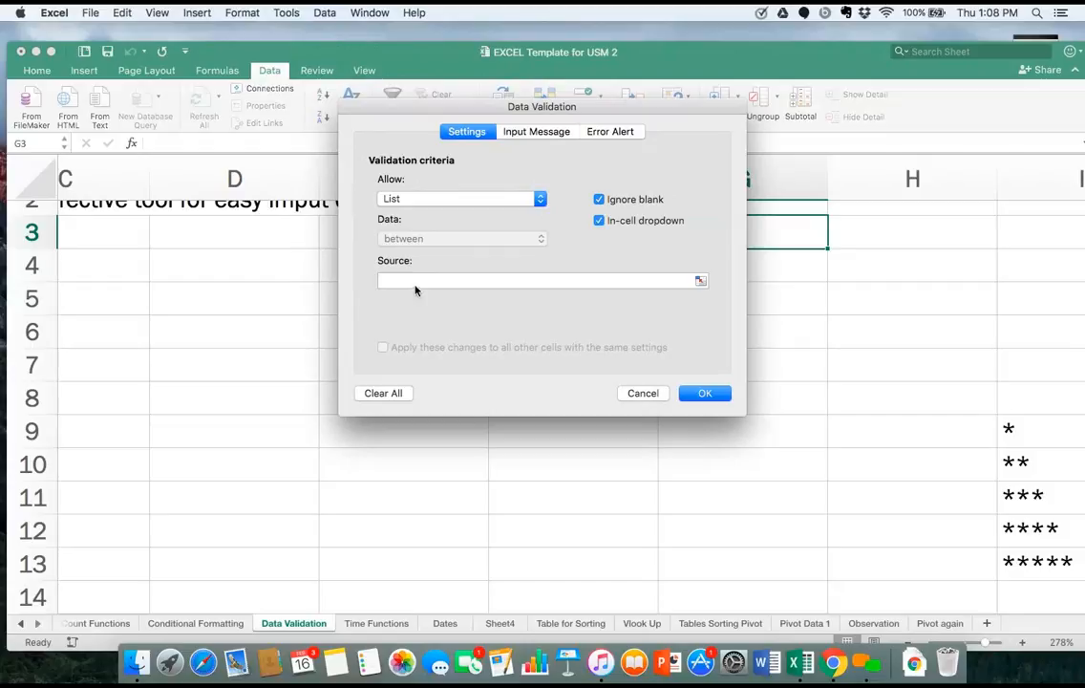
click(414, 283)
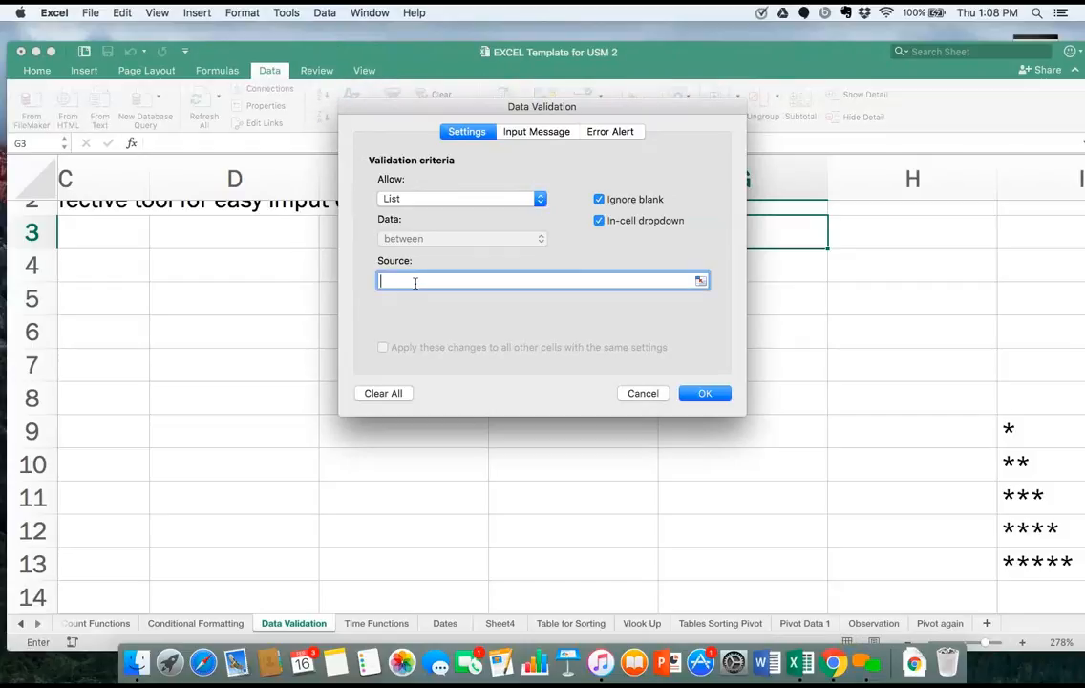
text(Apples,Oranges, Pears)
click(702, 394)
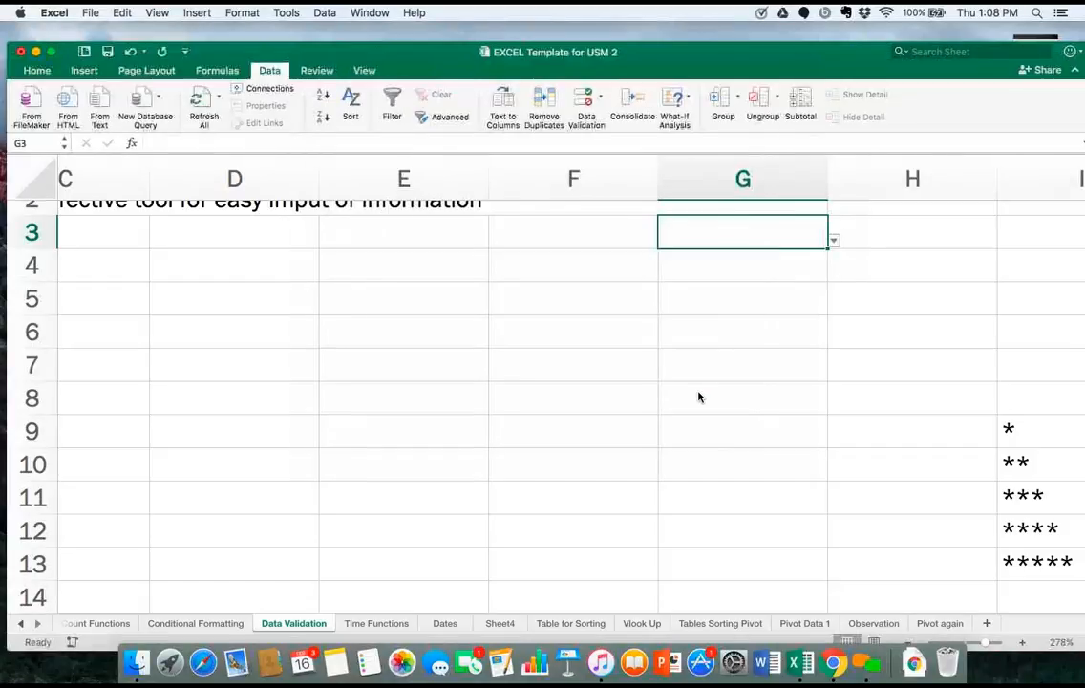
Add list data validation to cell E6 with the source items Apples, Oranges and Pears.
click(356, 345)
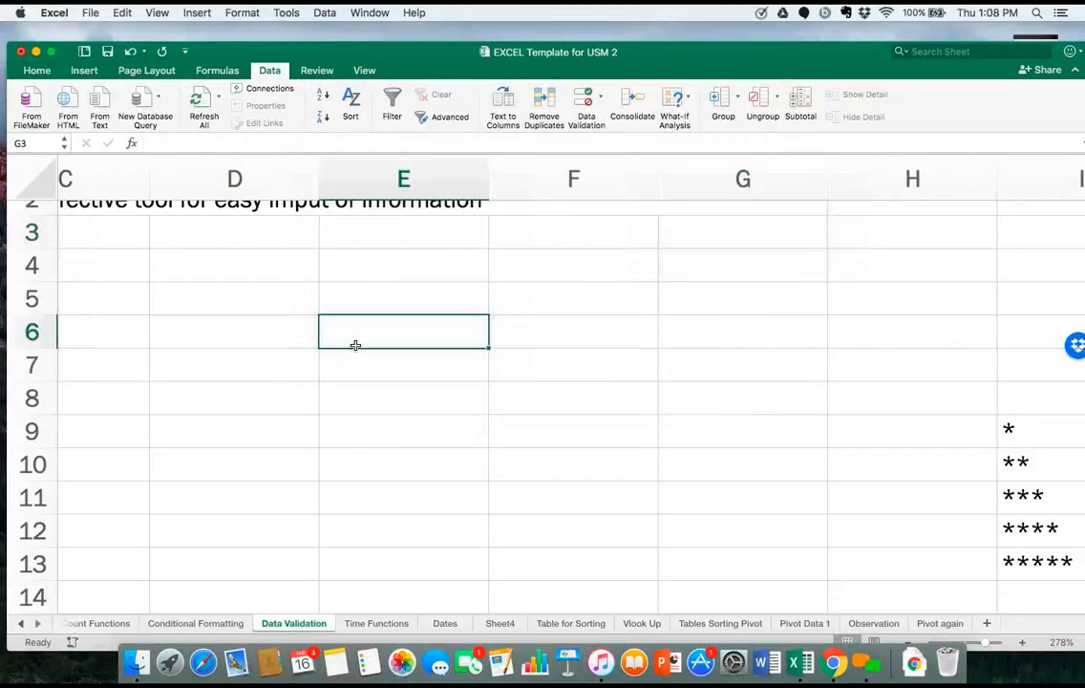
click(331, 17)
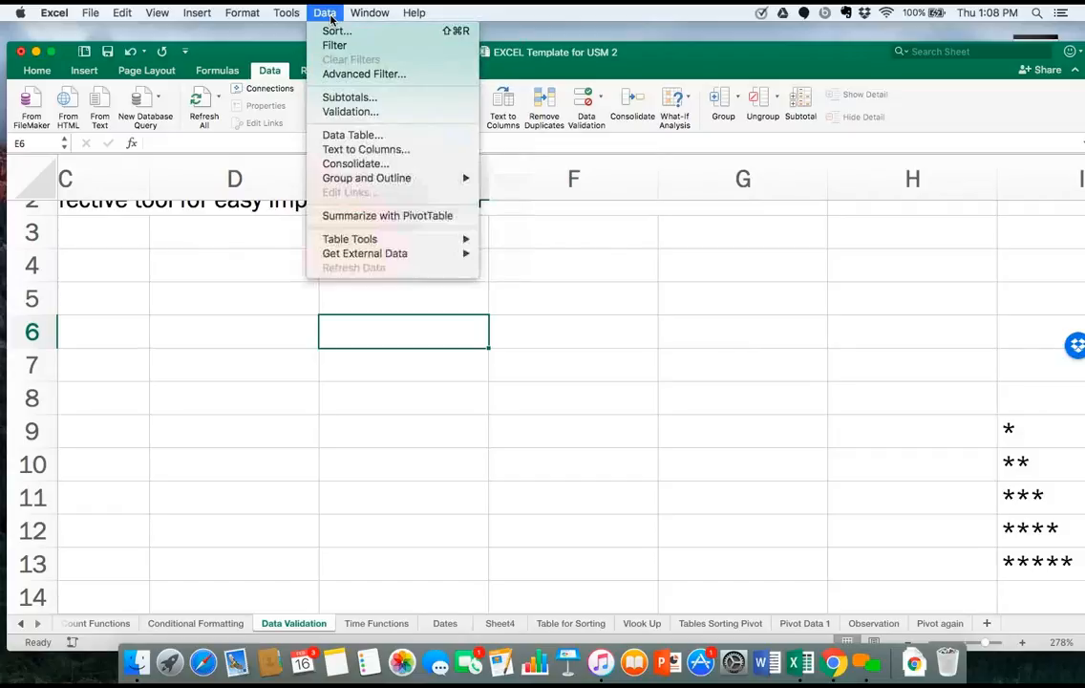
click(350, 112)
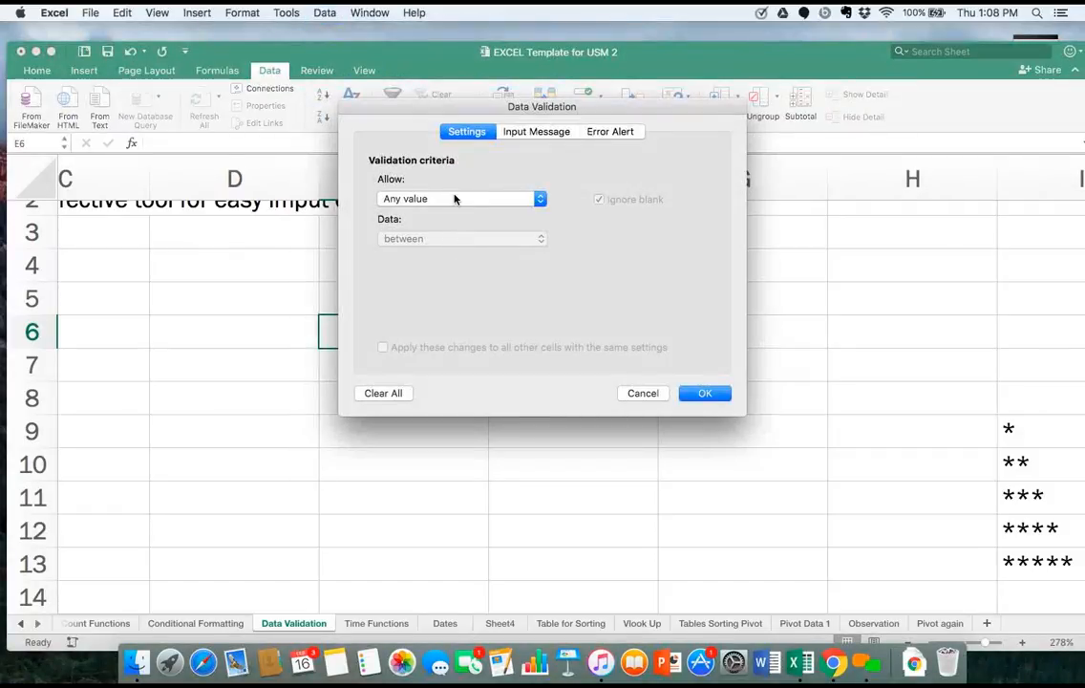
click(453, 199)
click(441, 240)
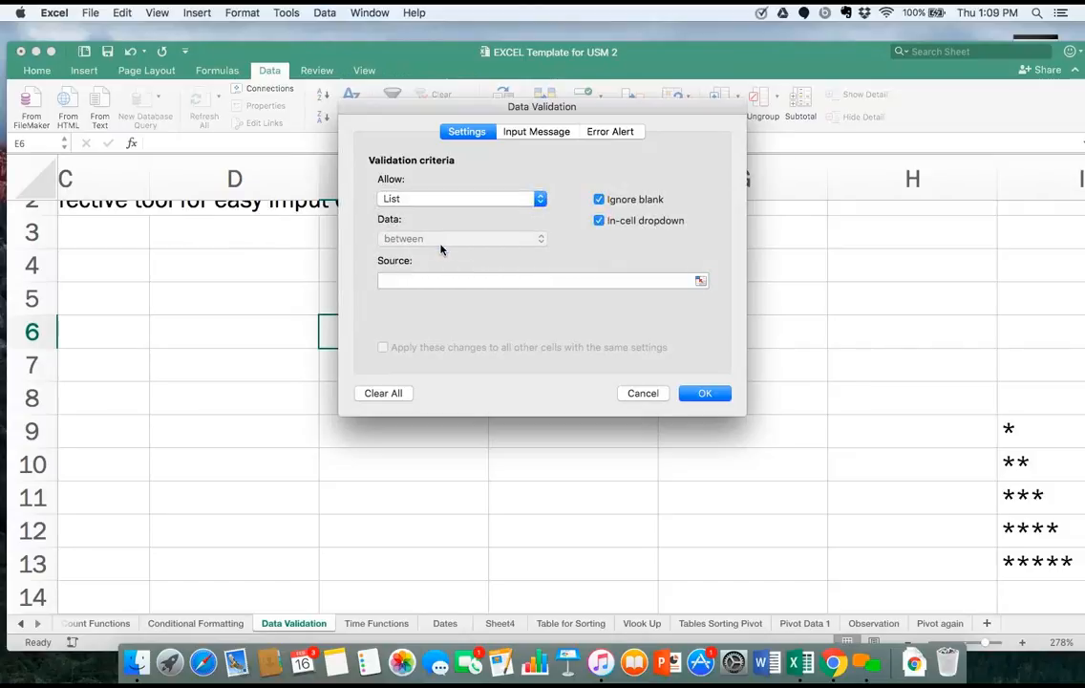
click(411, 282)
text(App)
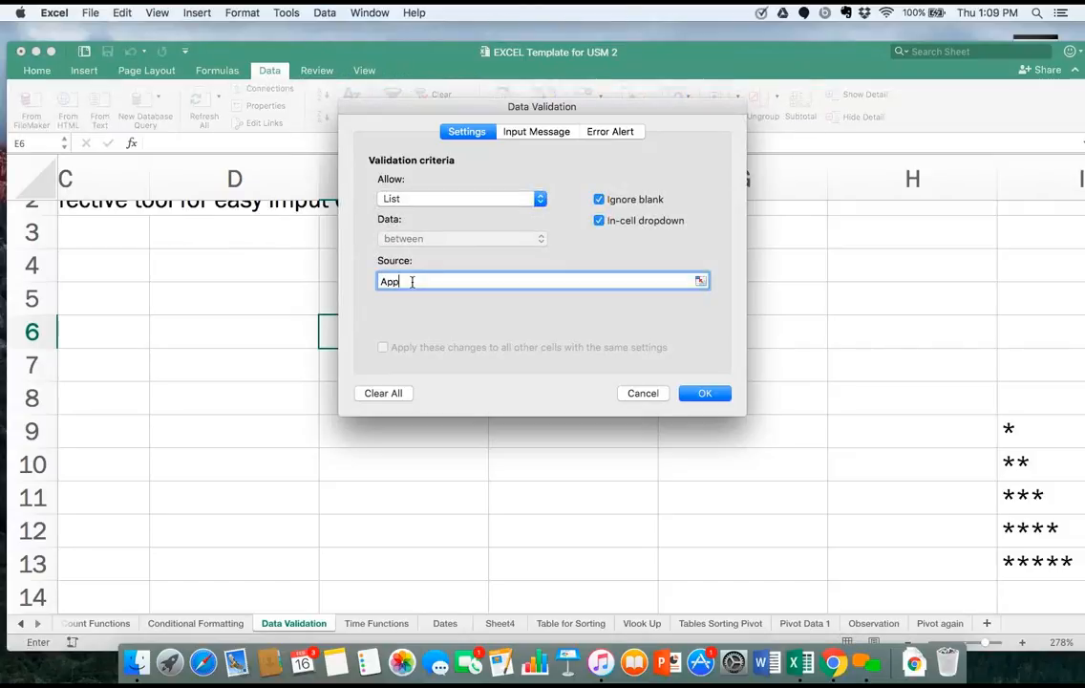
text(les, Oranges, Pears)
click(703, 392)
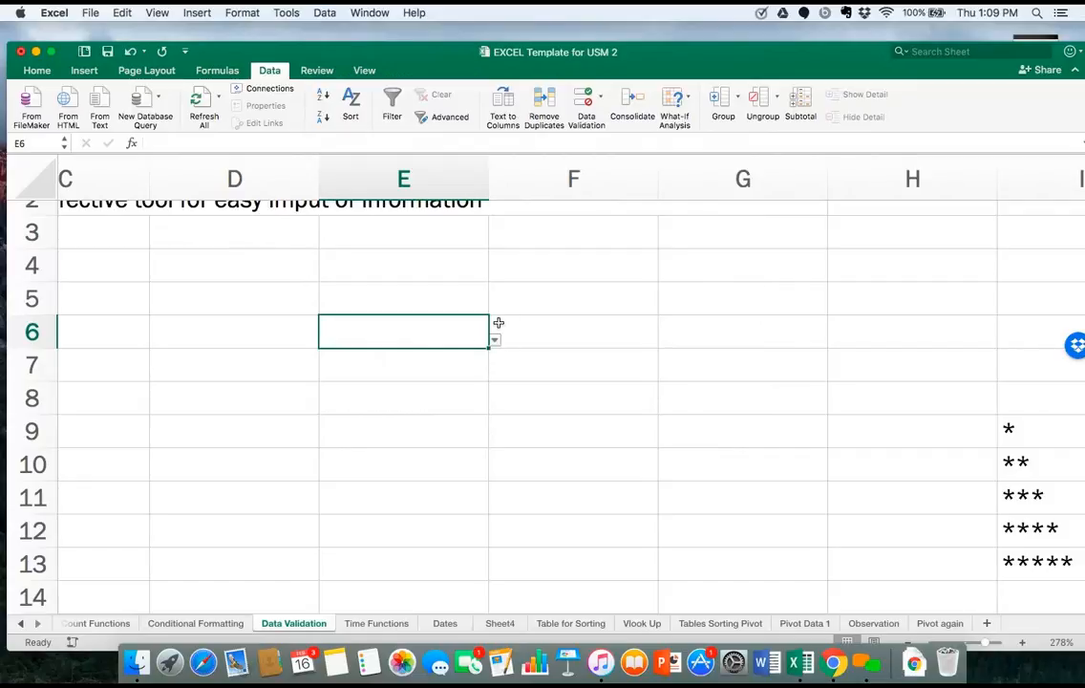
Choose Oranges from the dropdown list in cell E6.
click(470, 367)
click(482, 339)
click(495, 341)
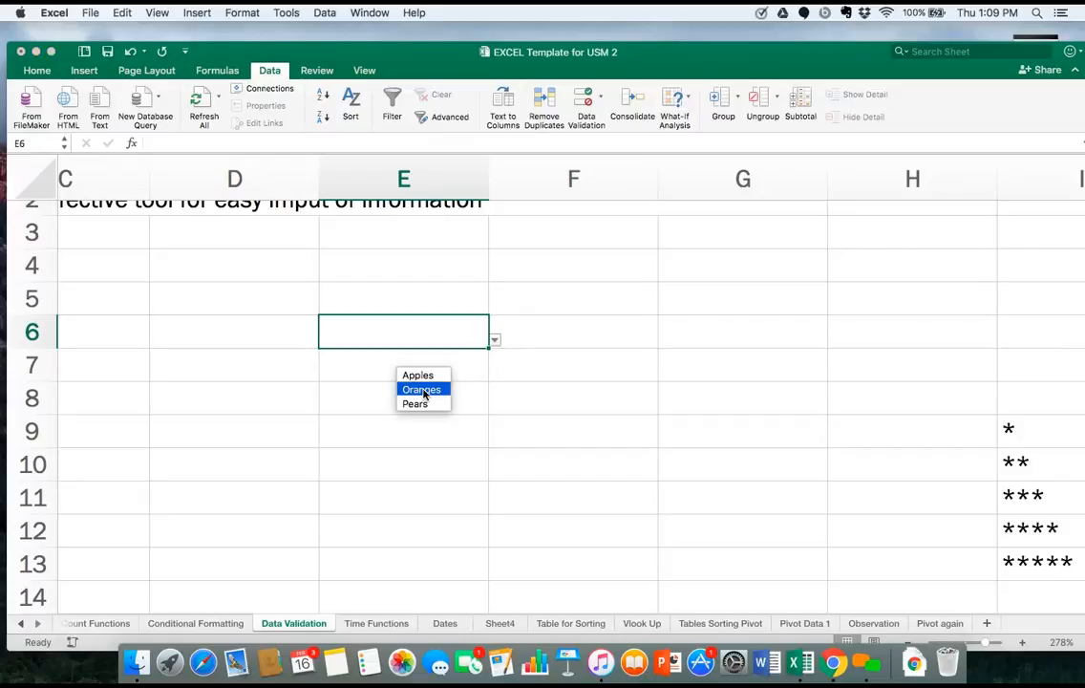
click(420, 389)
click(504, 358)
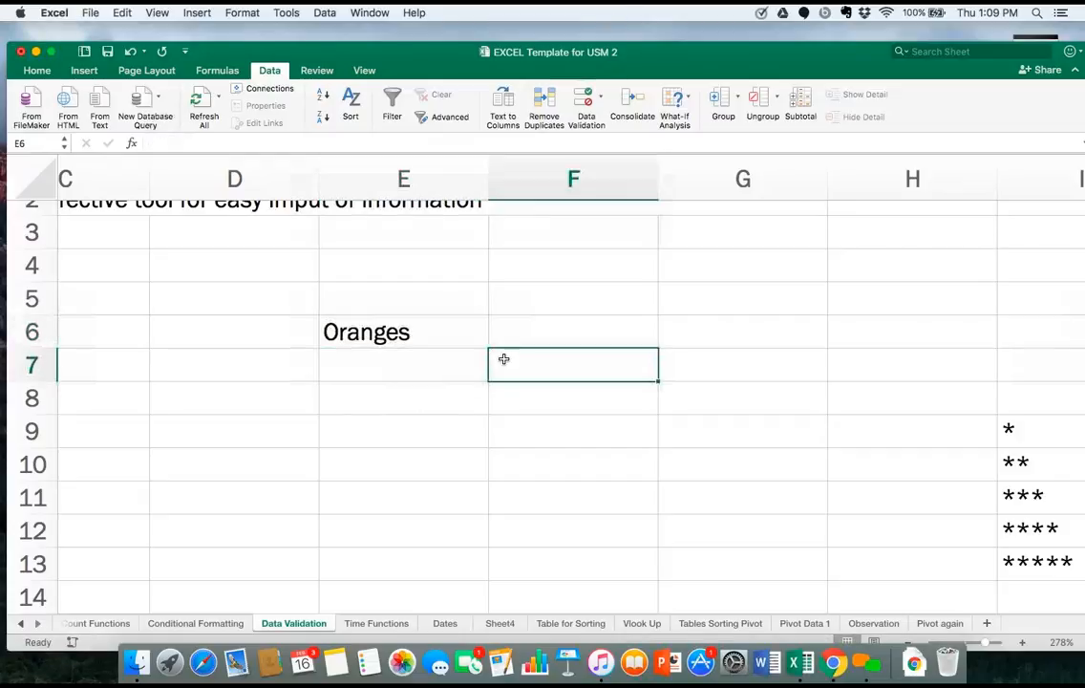
Fill cell E6 with its dropdown list down to E11, and choose Apples in cell E7.
click(463, 343)
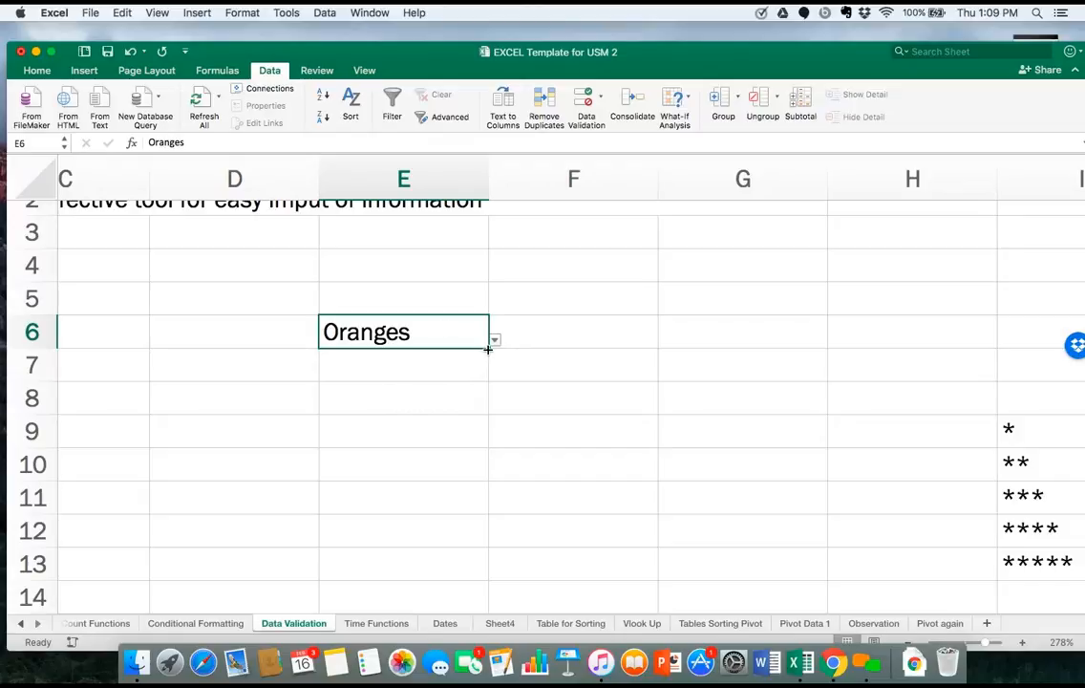
drag(479, 432, 487, 515)
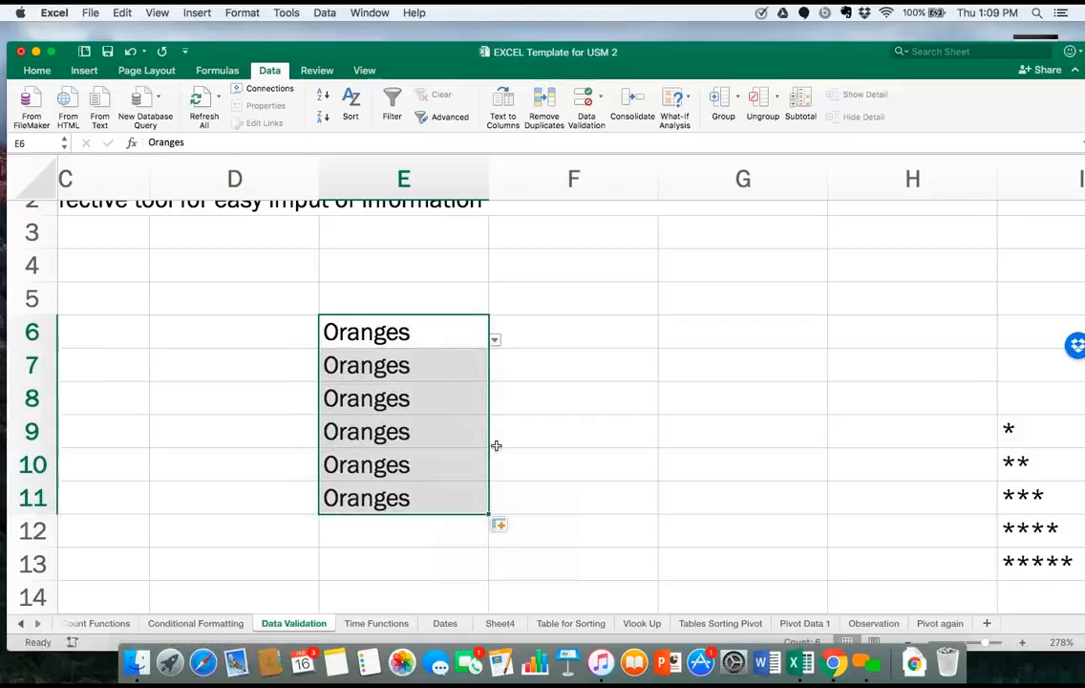
click(473, 372)
click(494, 372)
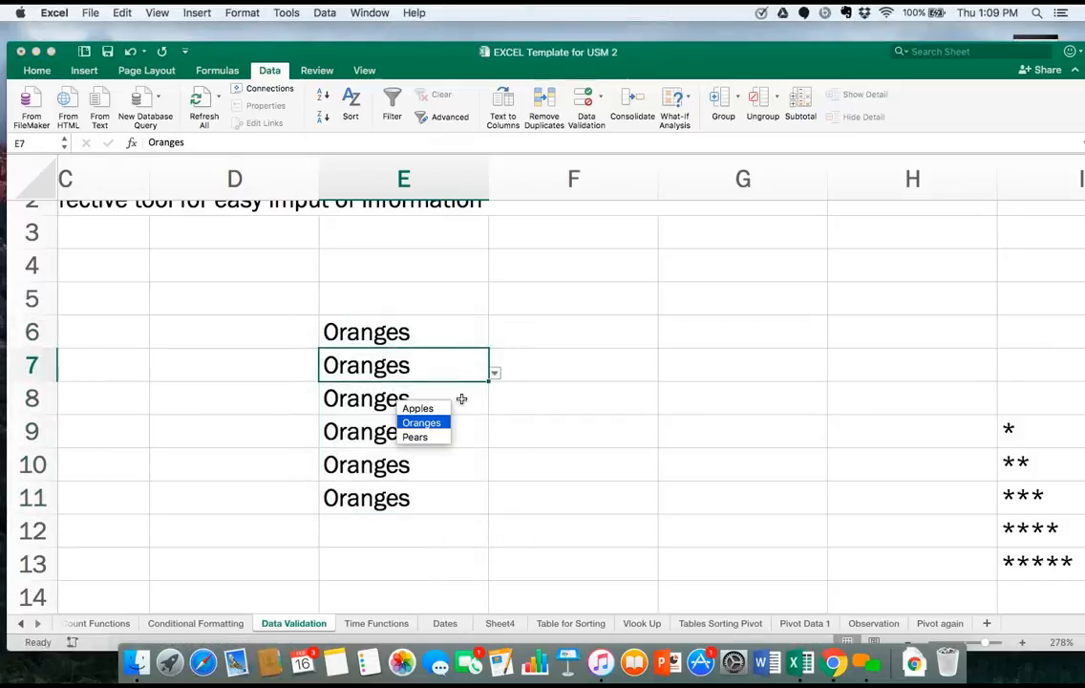
click(418, 408)
Switch cell E6 to Apples with its dropdown list, and set it back to Oranges.
click(463, 334)
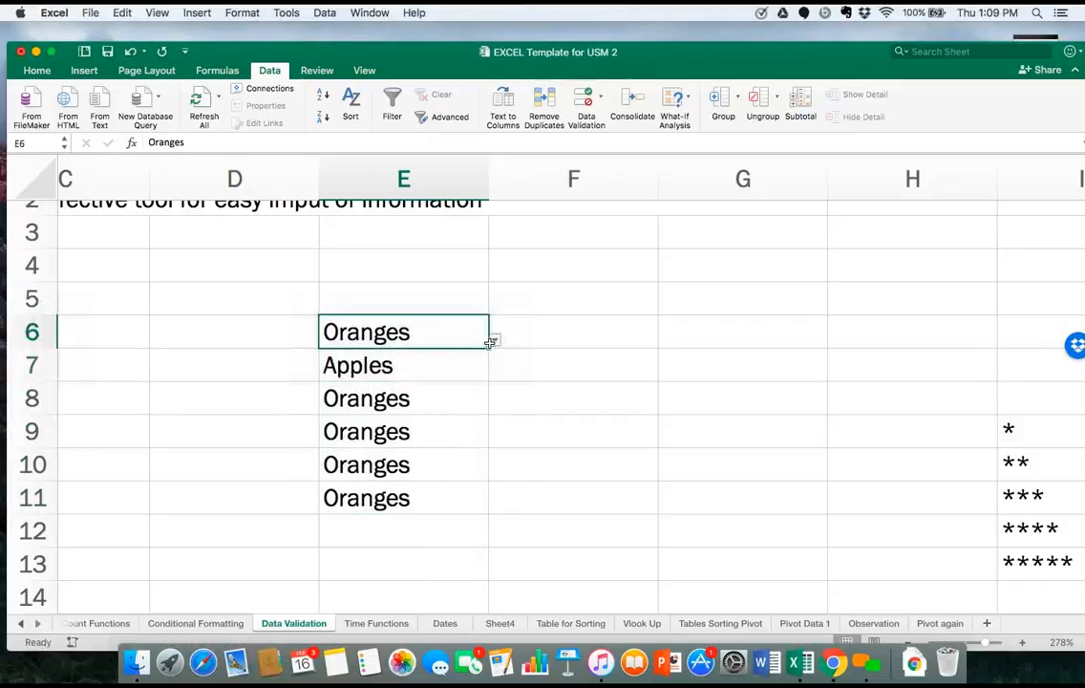
click(494, 341)
click(429, 389)
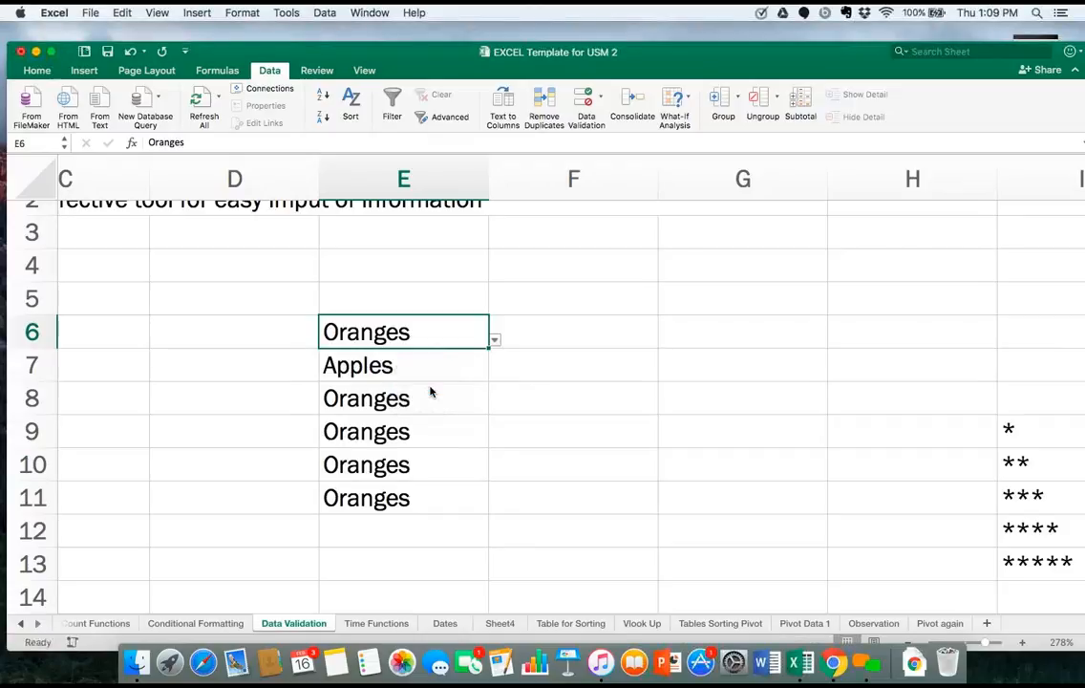
click(493, 340)
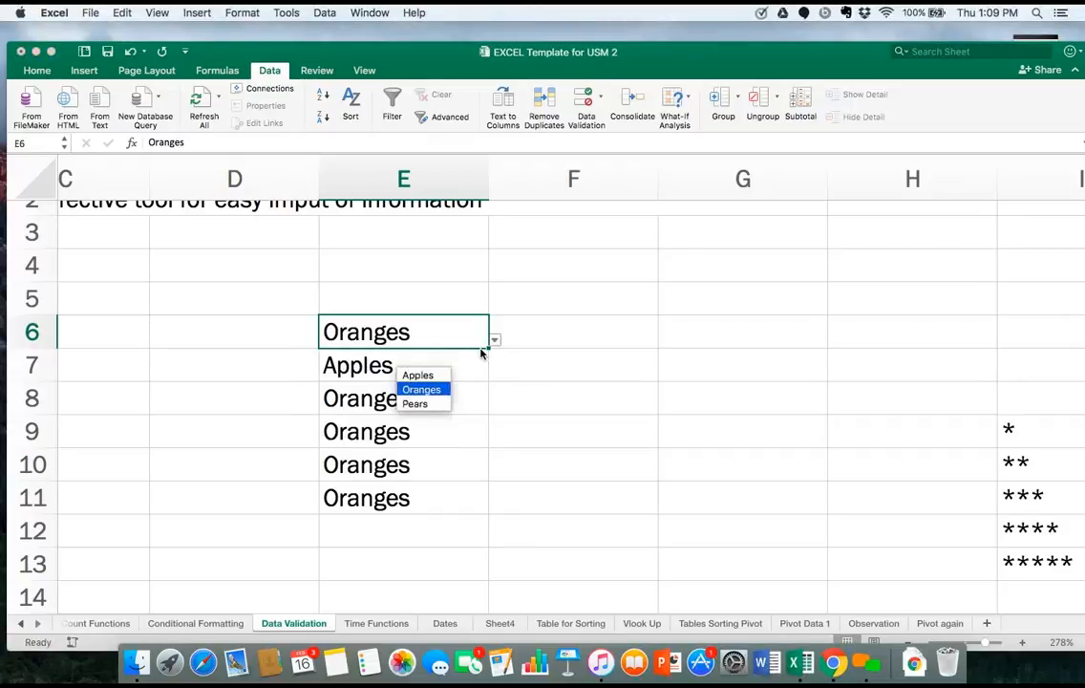
click(437, 373)
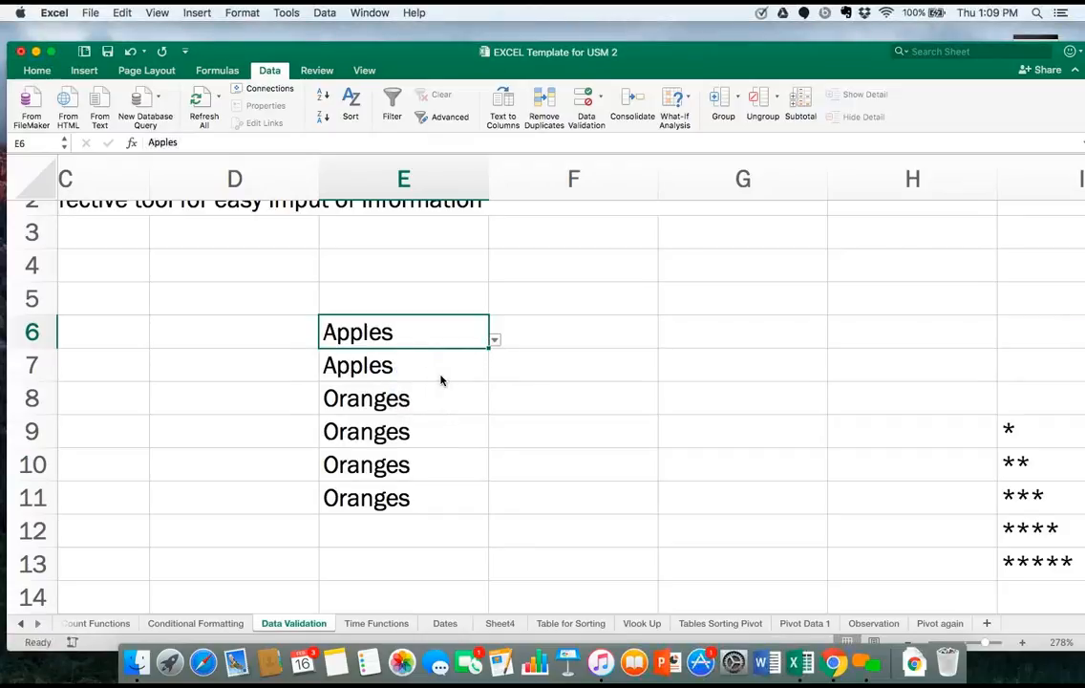
click(494, 340)
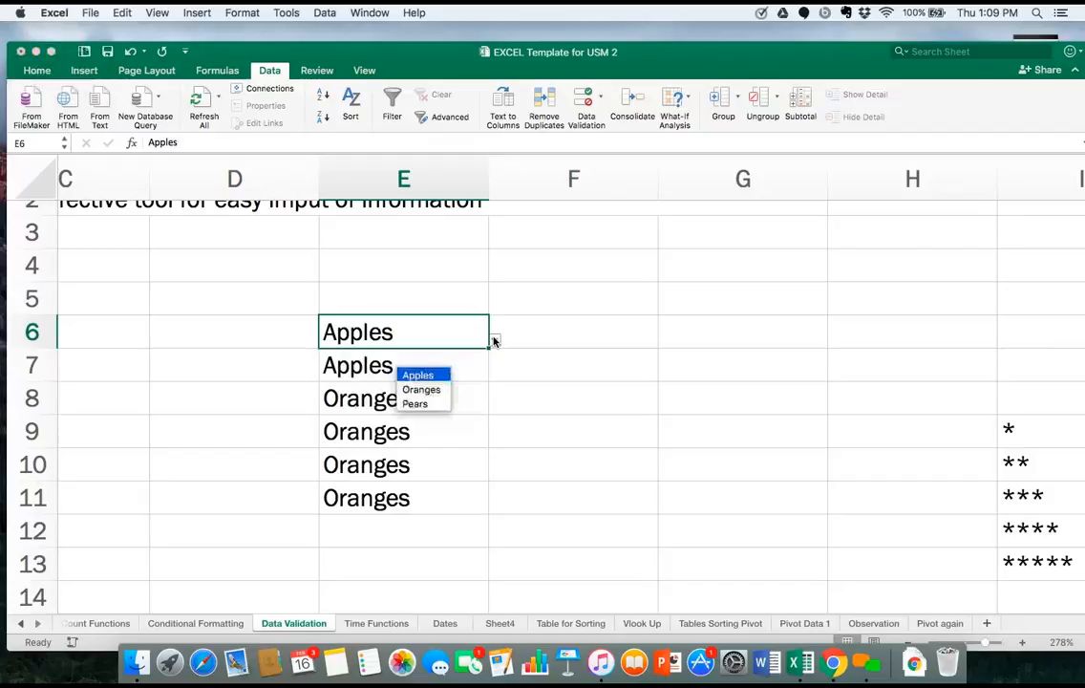
click(435, 392)
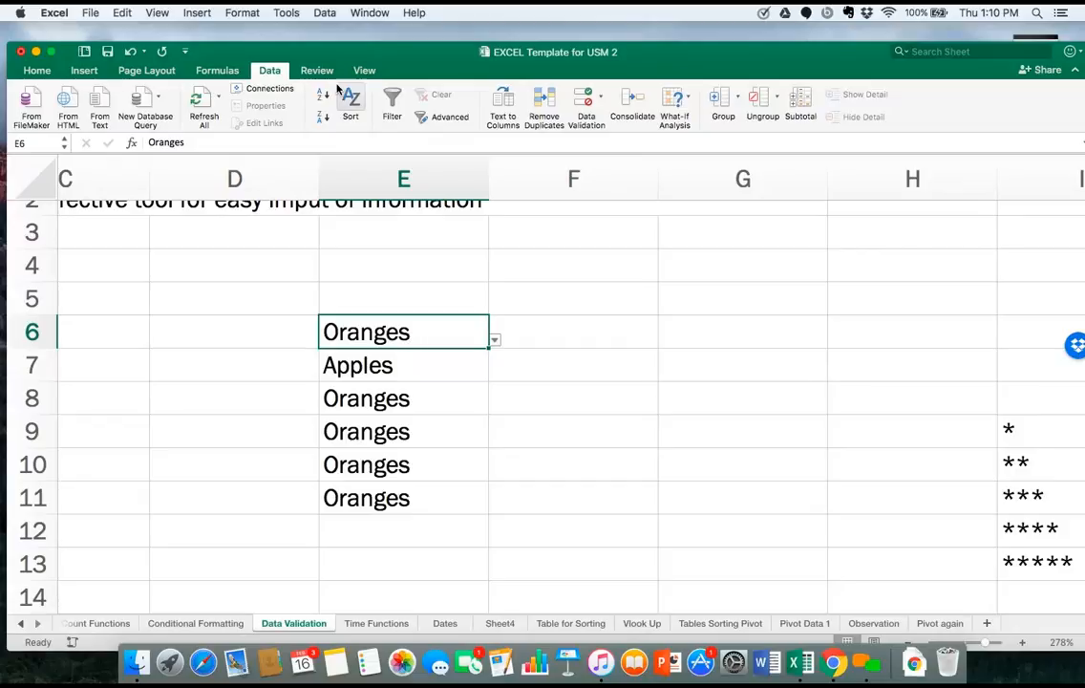
Add -select- as the first source item of cell E6's validation list, ahead of Apples, Oranges and Pears.
click(325, 13)
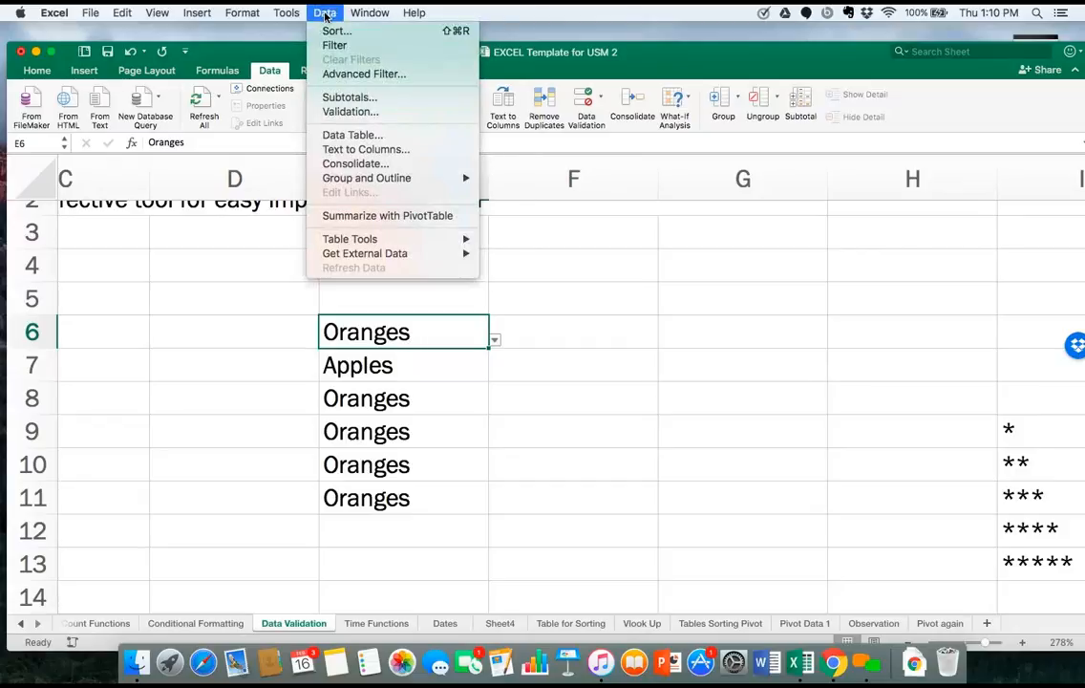
click(345, 112)
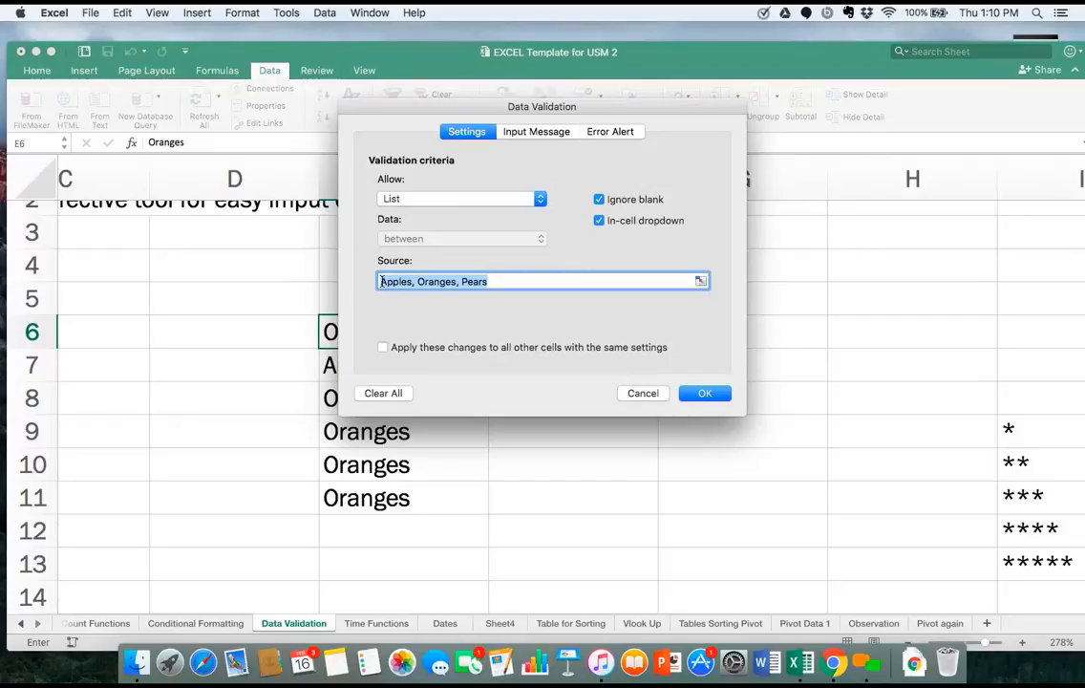
click(381, 281)
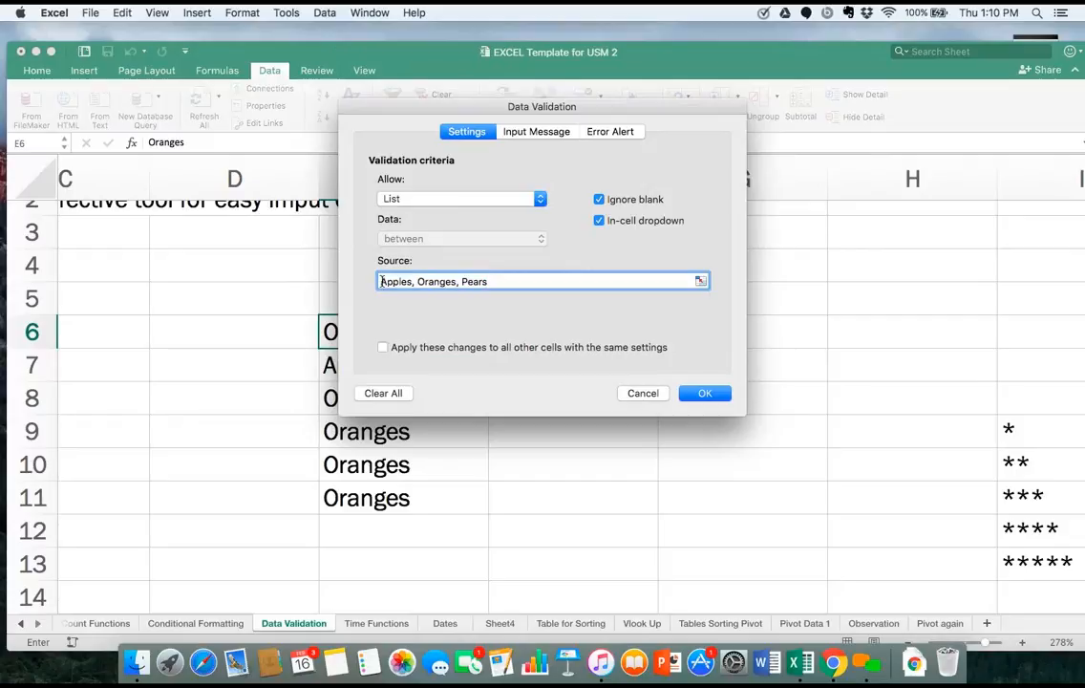
text(,)
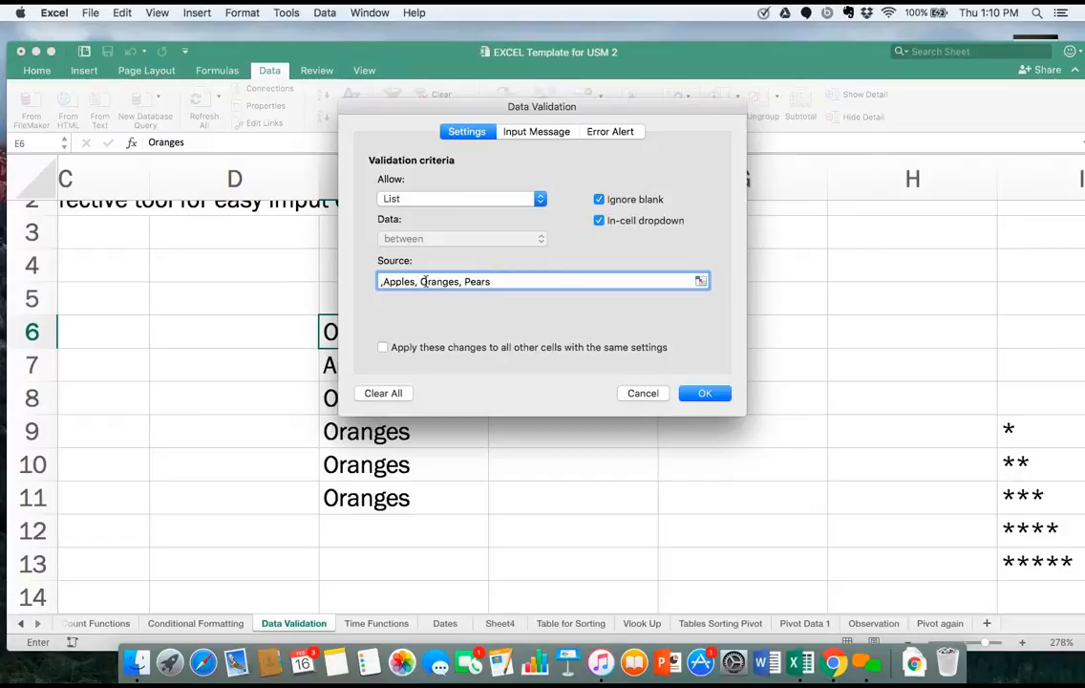
key(BackSpace)
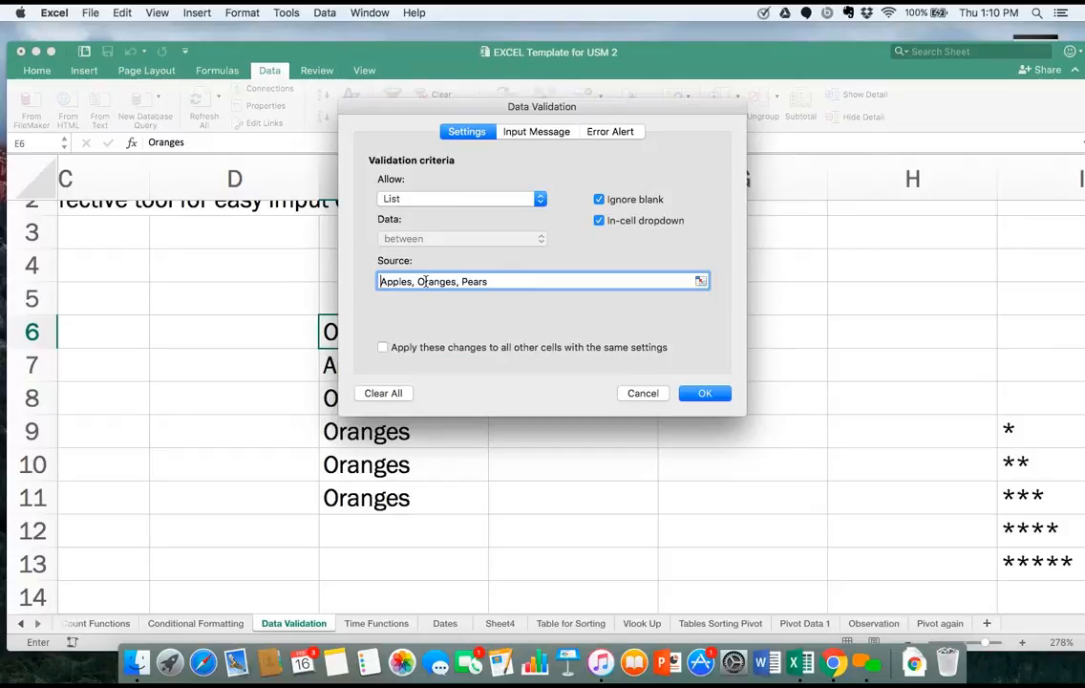
text(-)
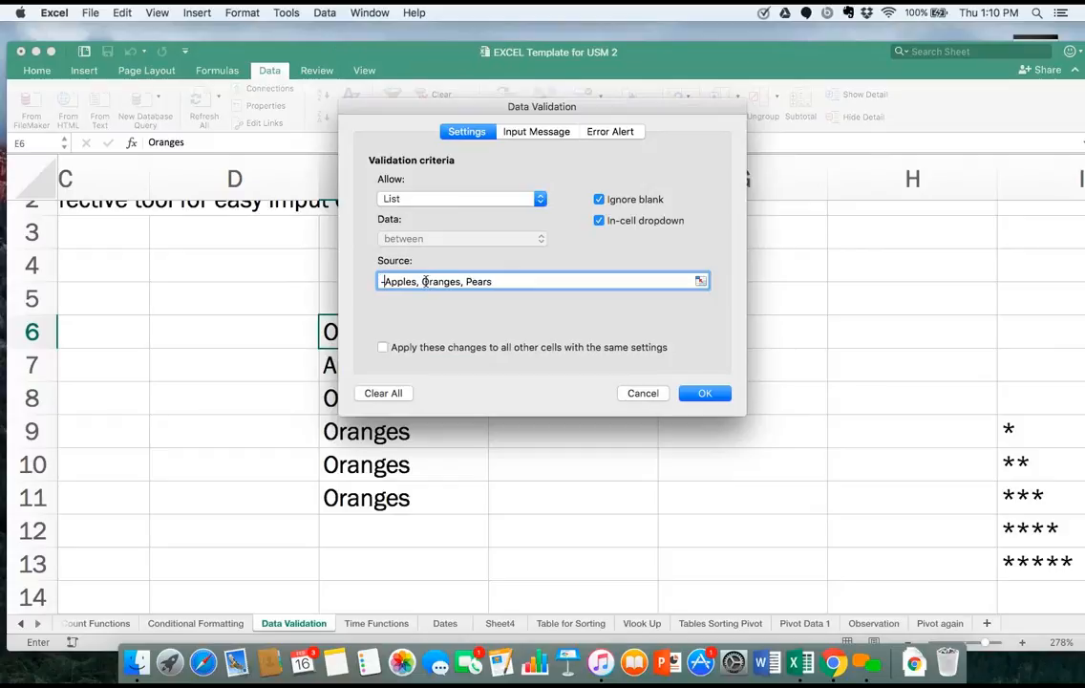
text(select)
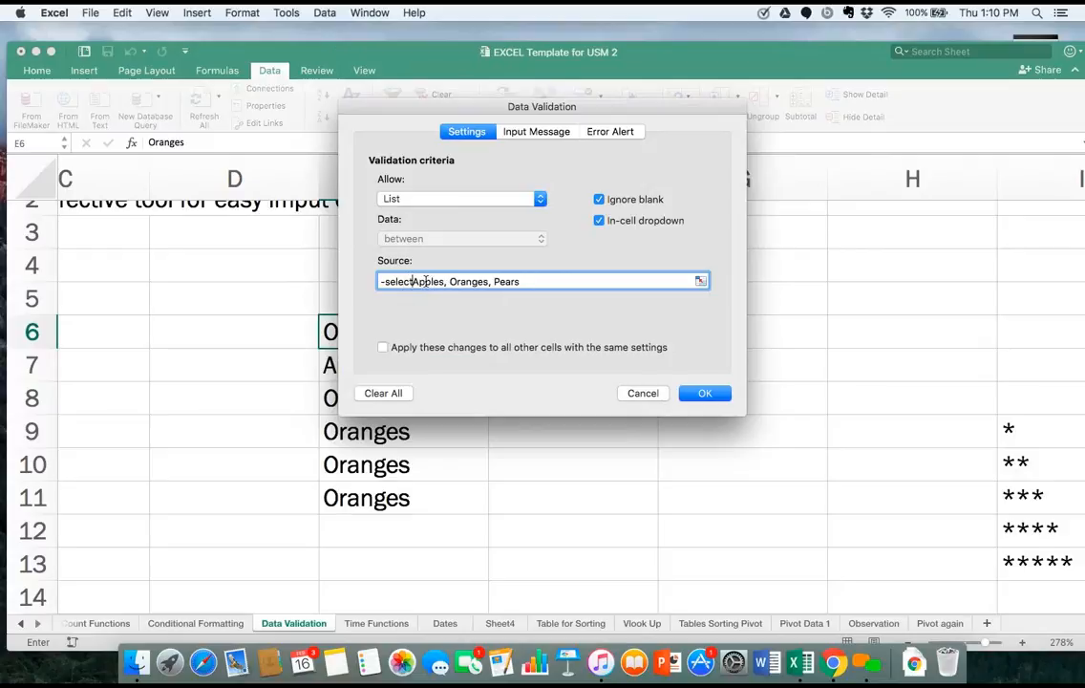
text(-,)
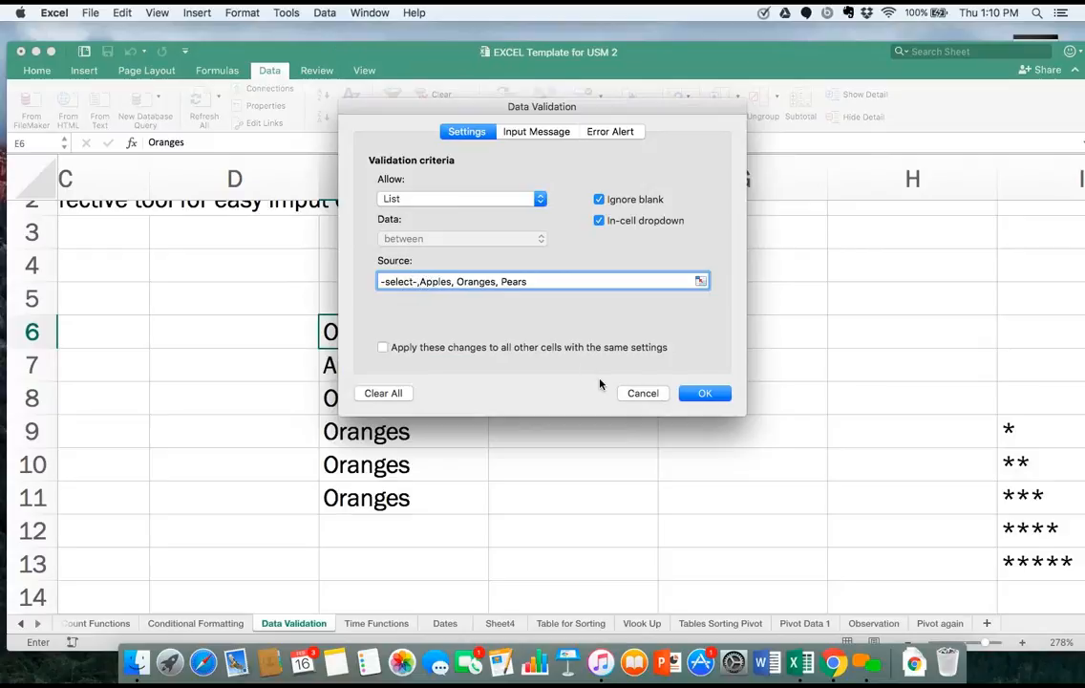
click(695, 394)
Choose -select- from cell E6's dropdown list and fill the cell with its updated list down to E11.
click(495, 341)
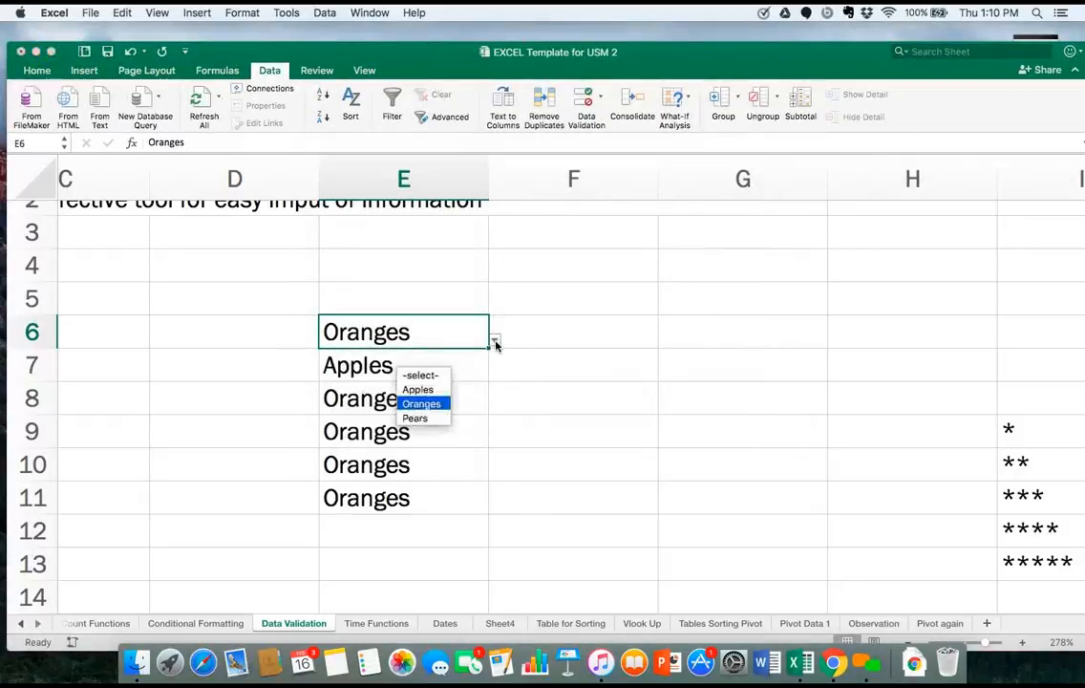
click(442, 377)
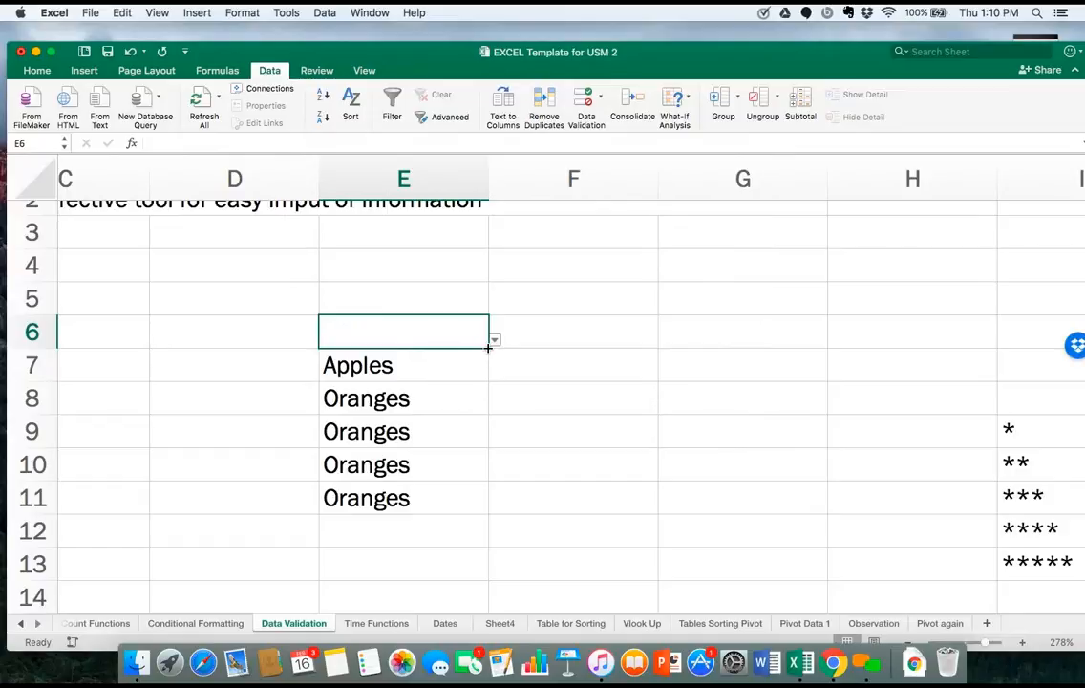
drag(488, 350, 487, 509)
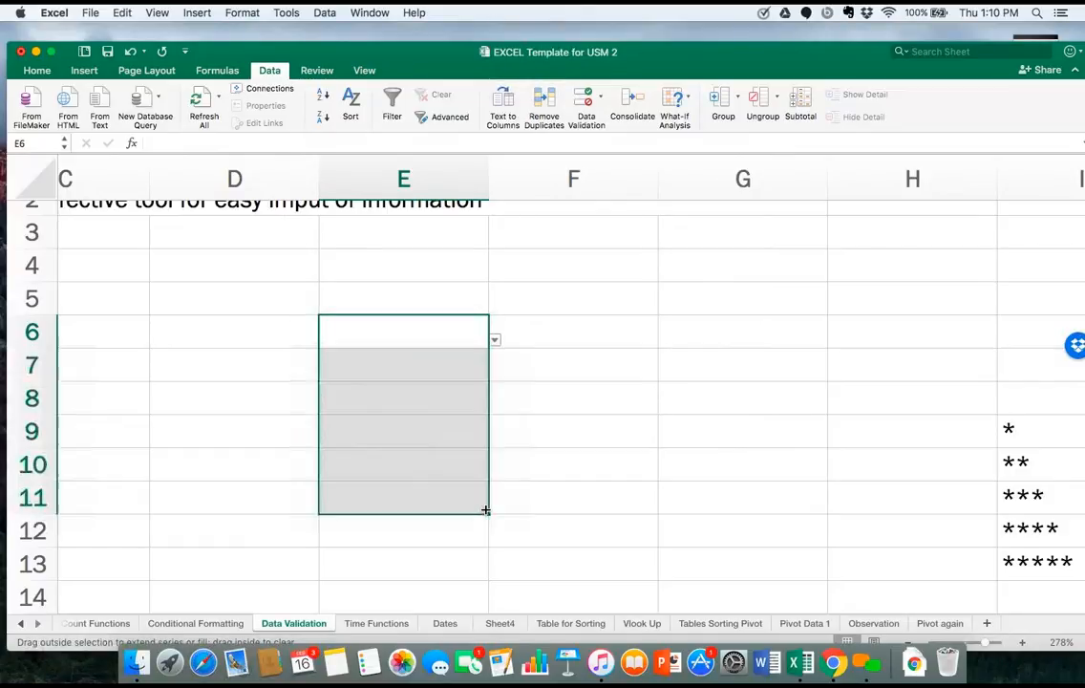
click(495, 341)
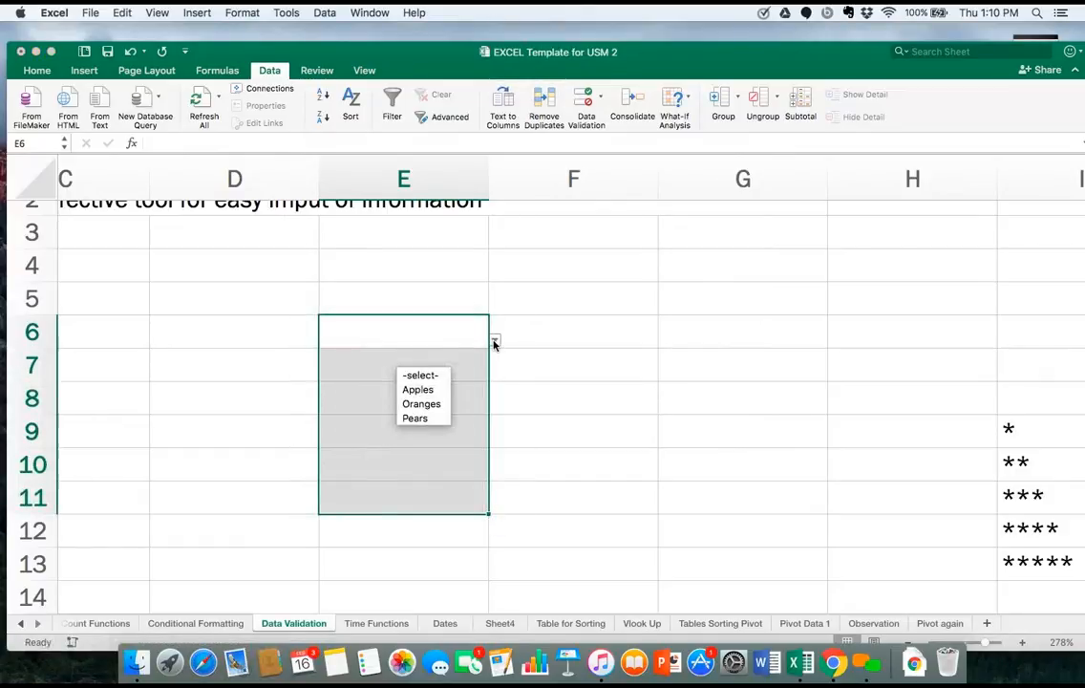
click(439, 376)
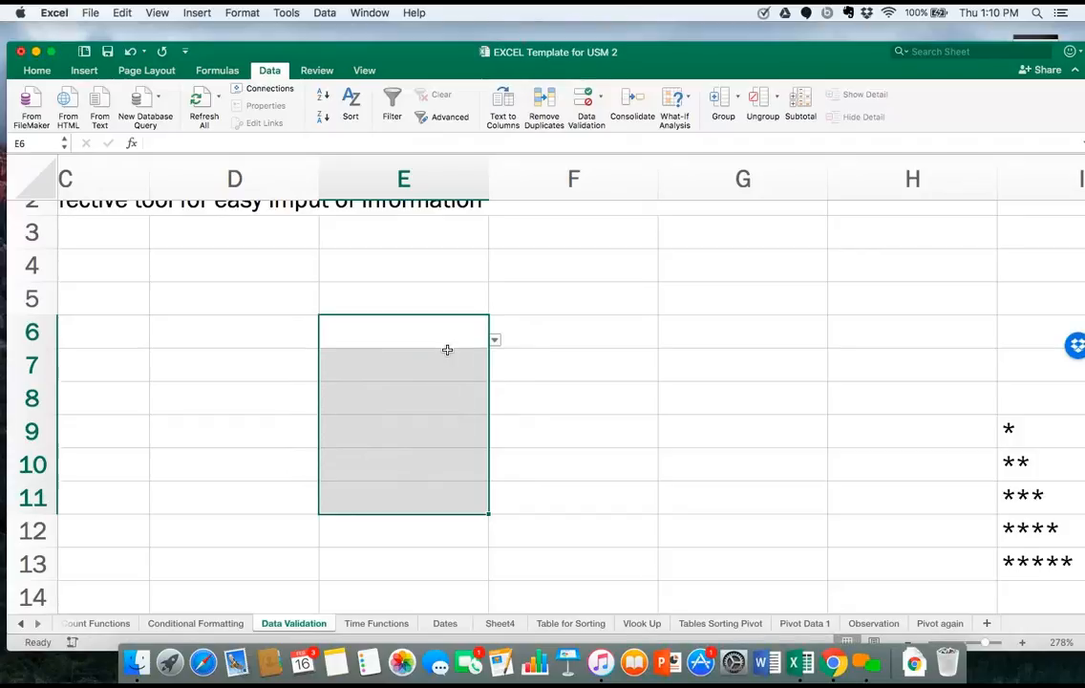
click(443, 329)
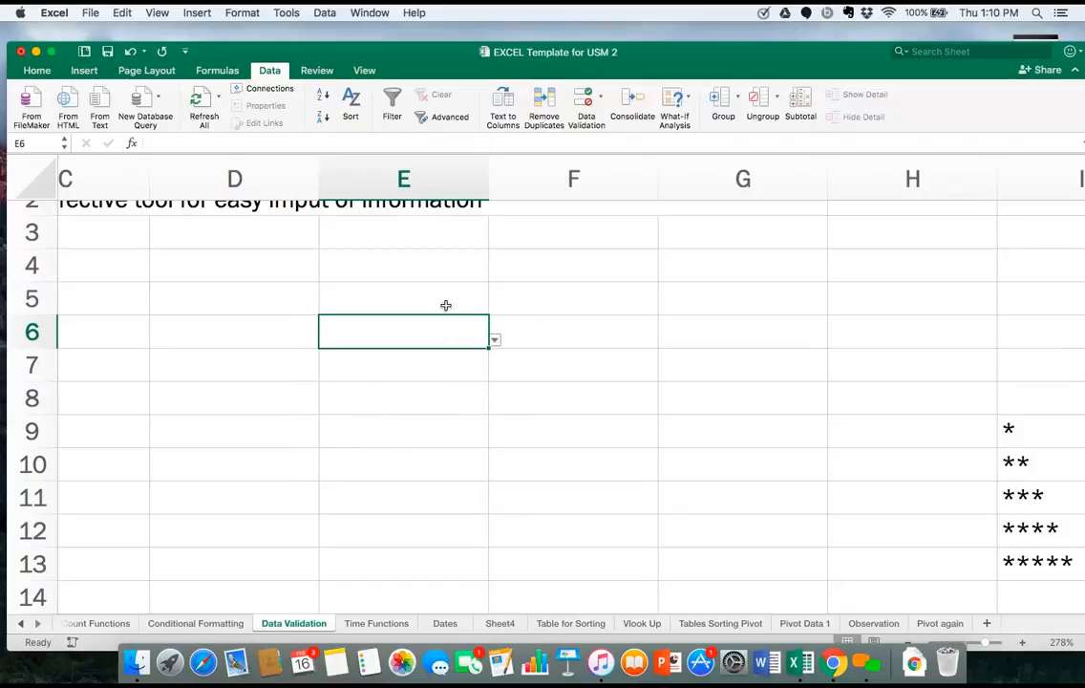
Replace the -select- item with -pick- in the source of cell E6's validation list.
click(324, 14)
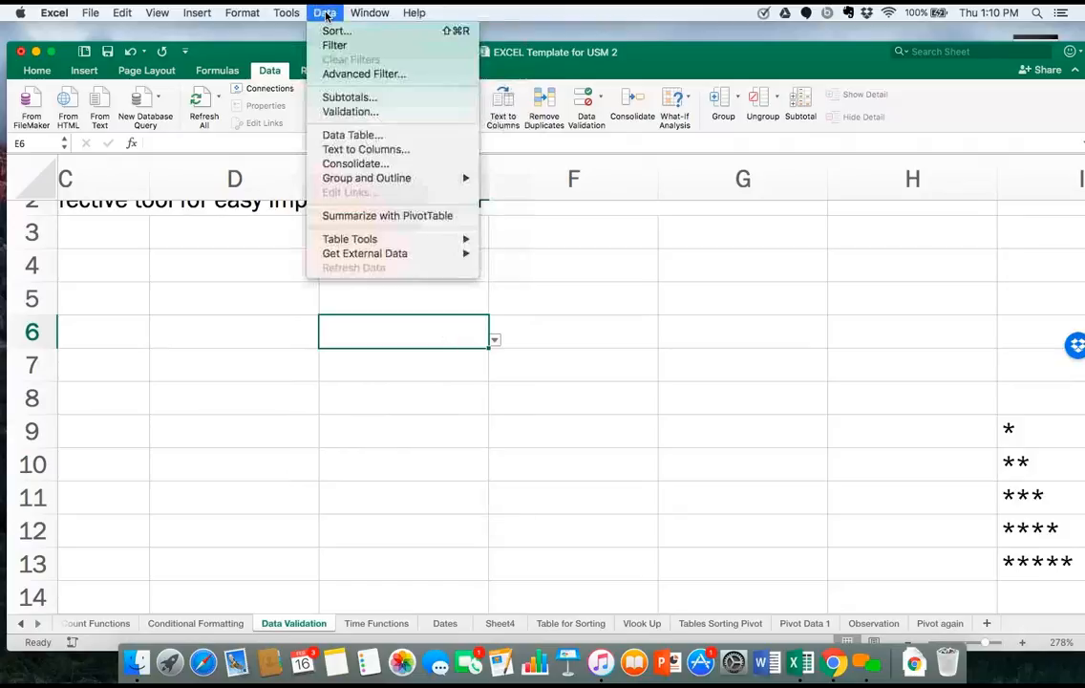
click(344, 111)
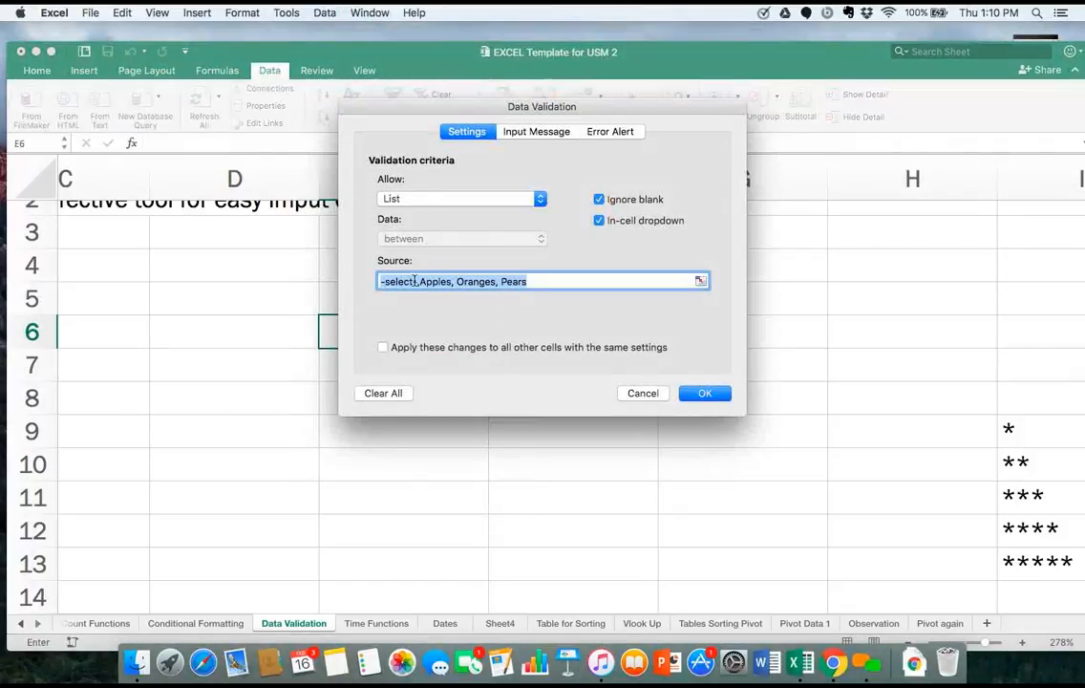
click(410, 281)
key(BackSpace)
key(BackSpace)
key(BackSpace)
key(BackSpace)
key(BackSpace)
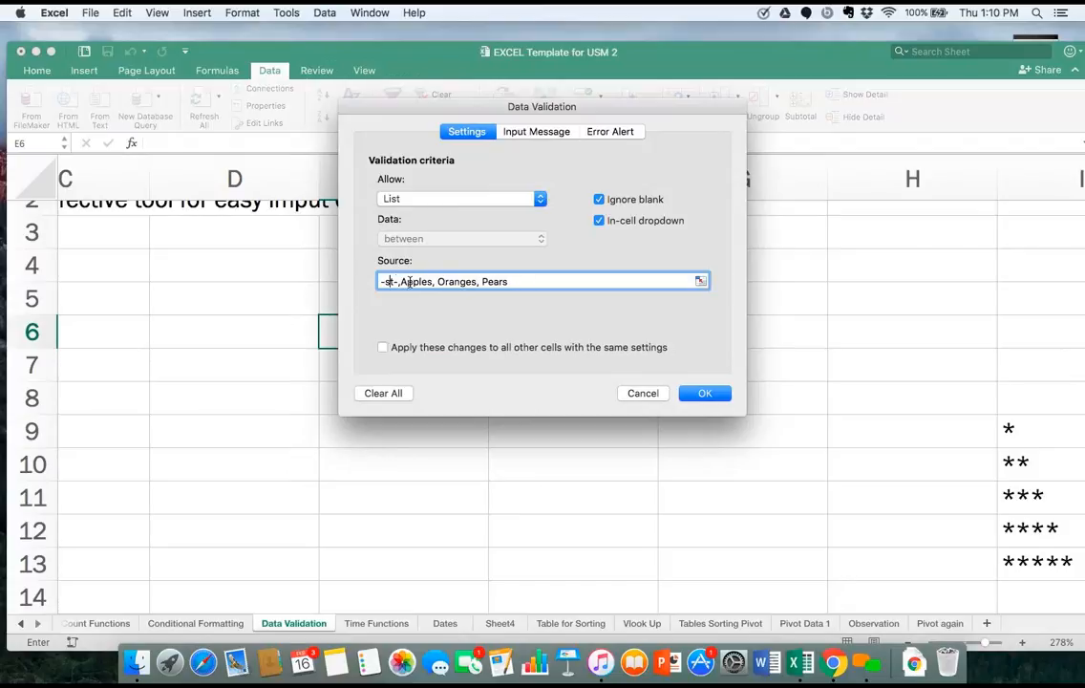
key(BackSpace)
text(pick)
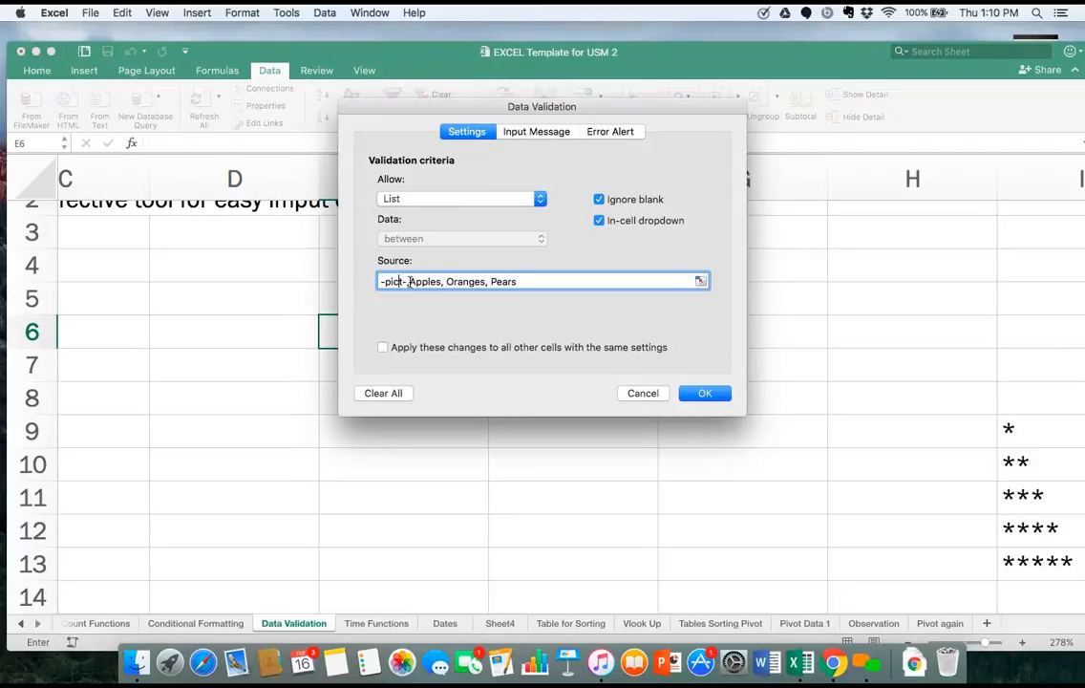
text(k+)
key(Right)
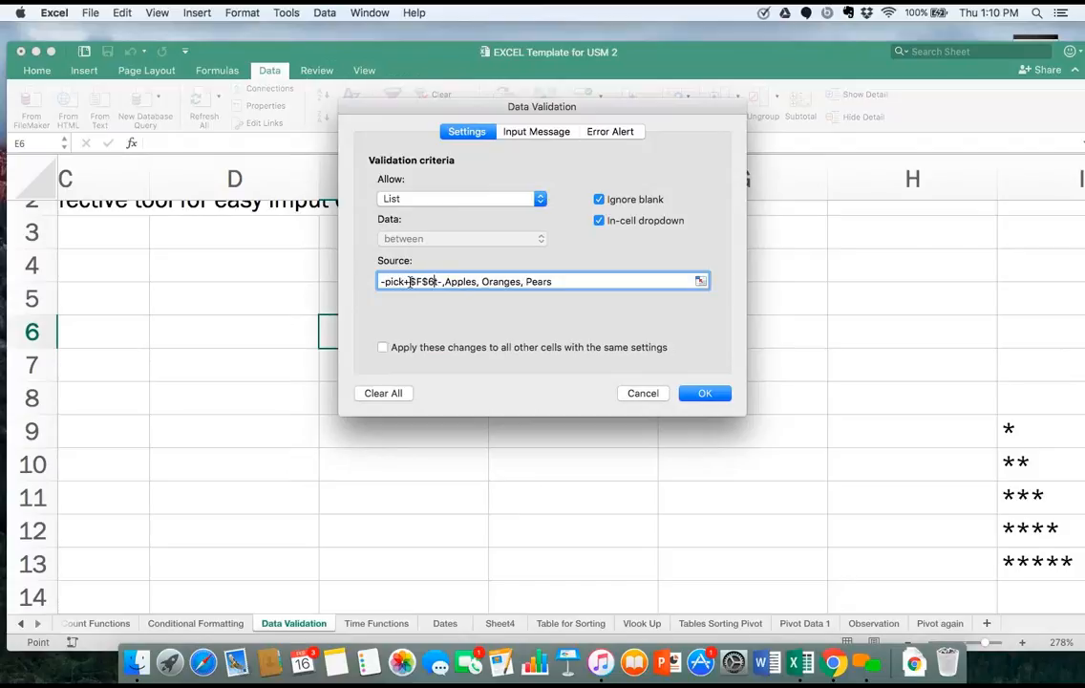
key(BackSpace)
key(BackSpace)
key(BackSpace)
key(BackSpace)
key(BackSpace)
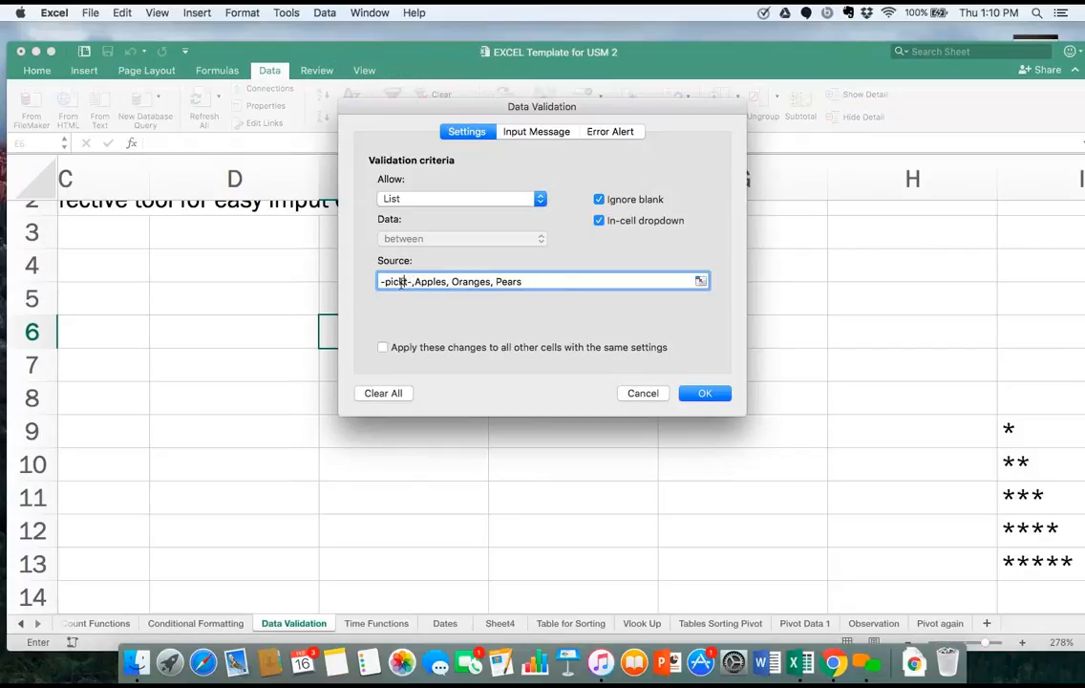
key(Delete)
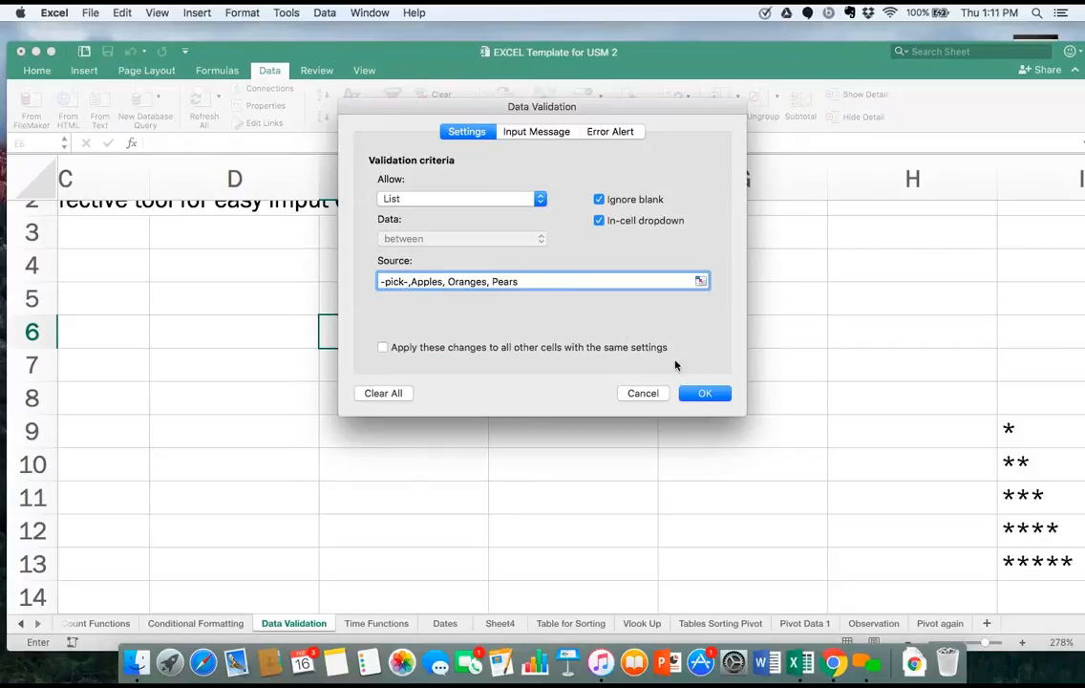
click(705, 393)
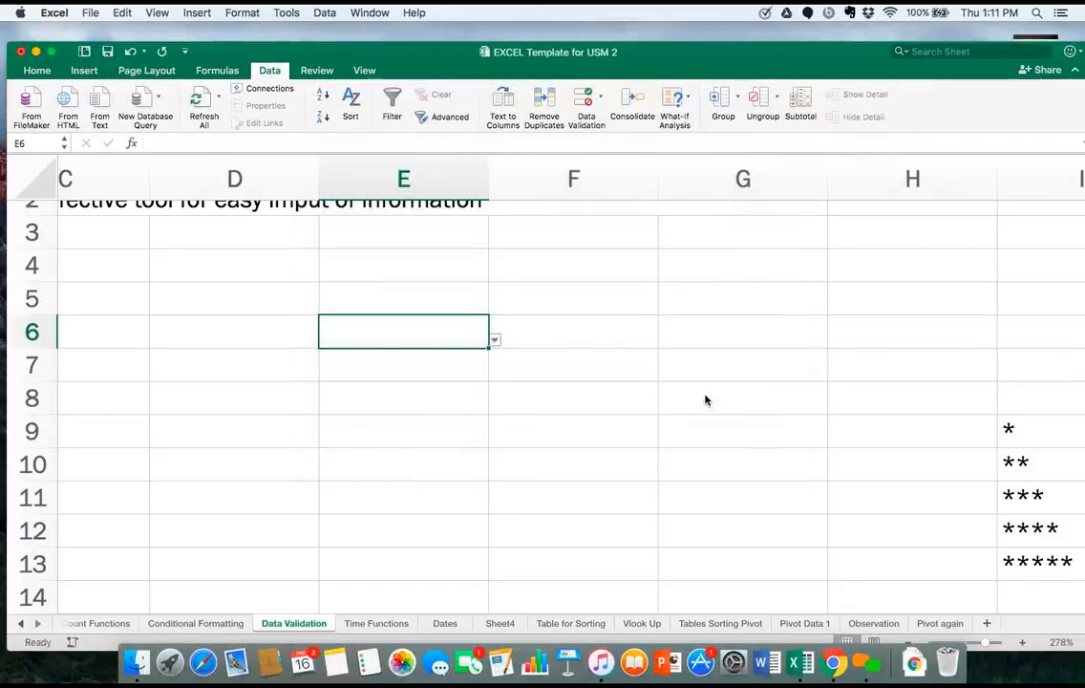
Choose -pick- from the dropdown list in cell E6.
click(493, 340)
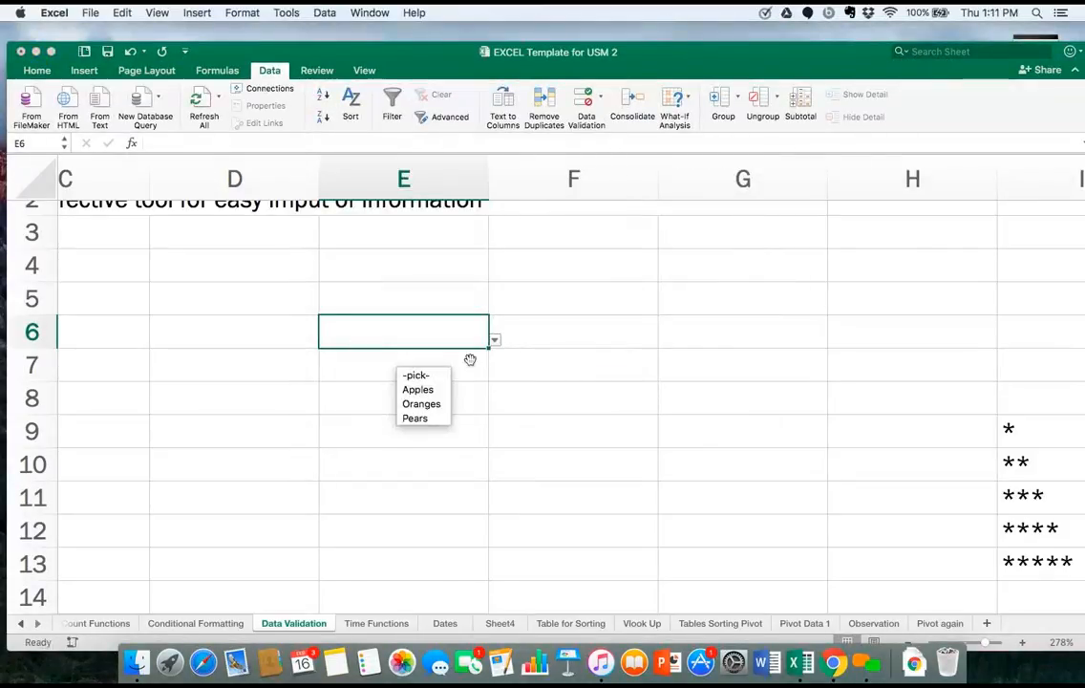
click(443, 377)
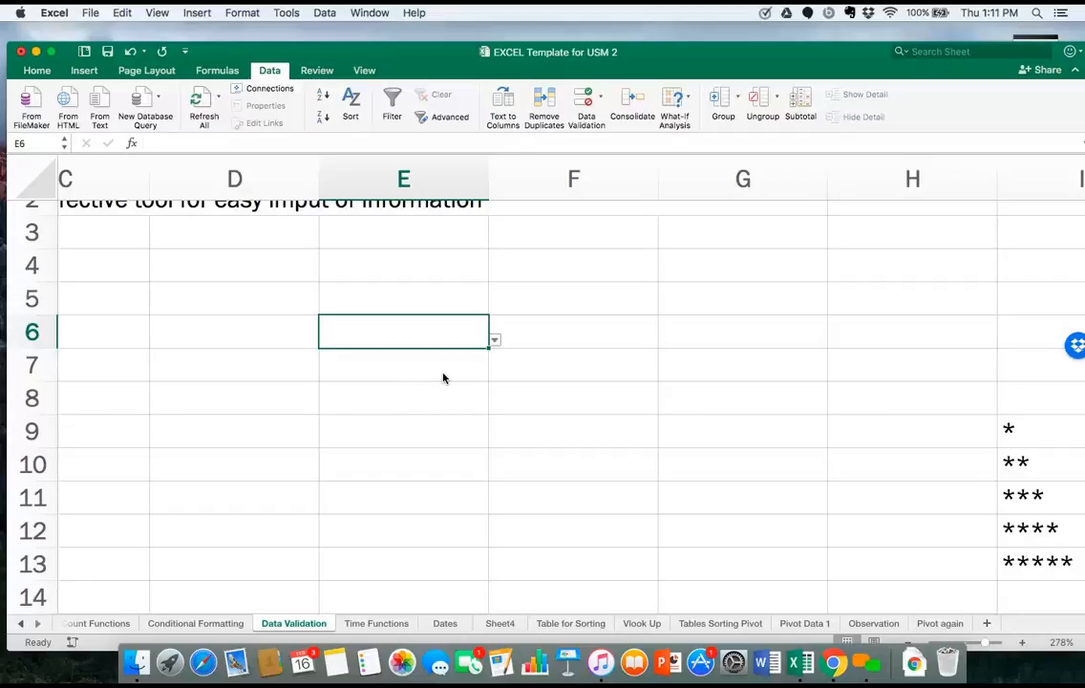
click(444, 377)
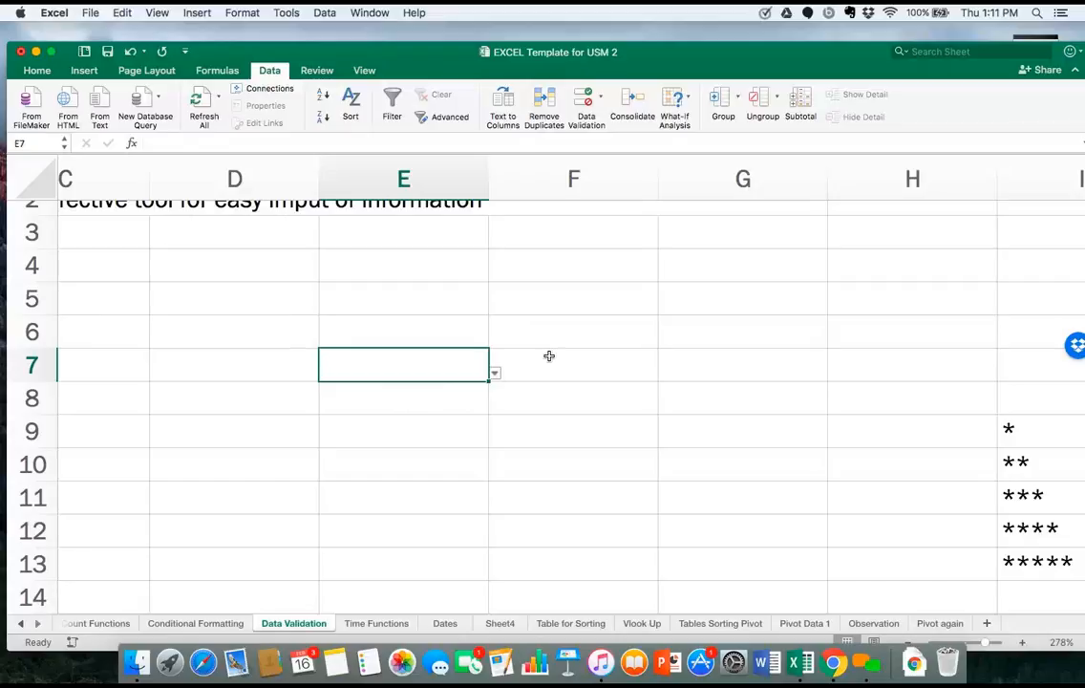
click(424, 338)
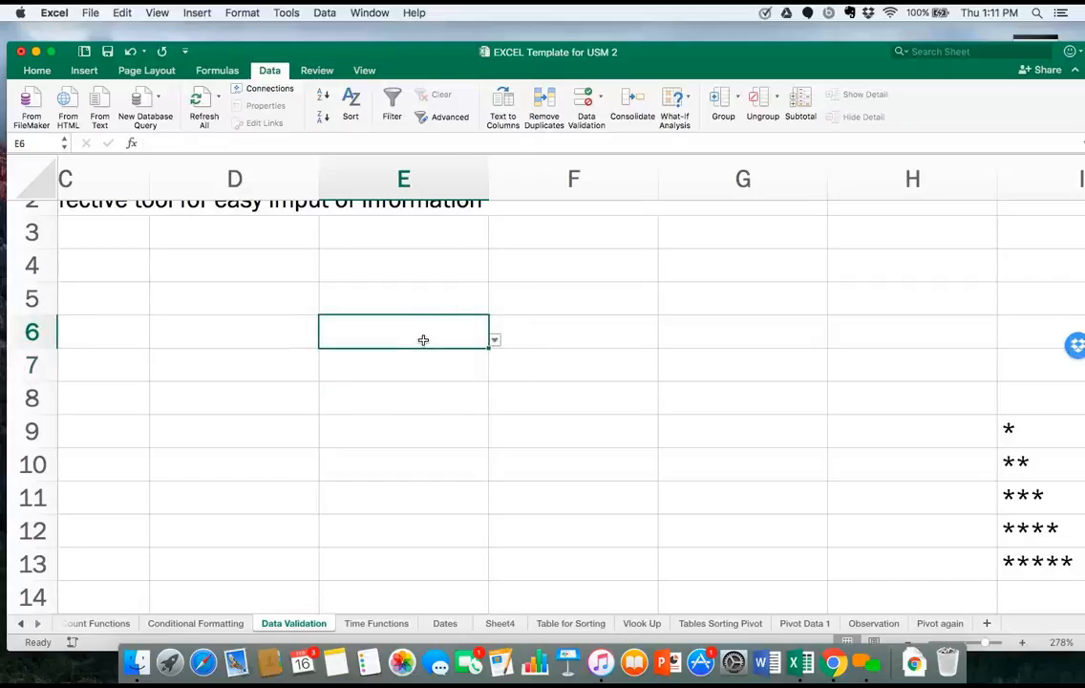
click(325, 13)
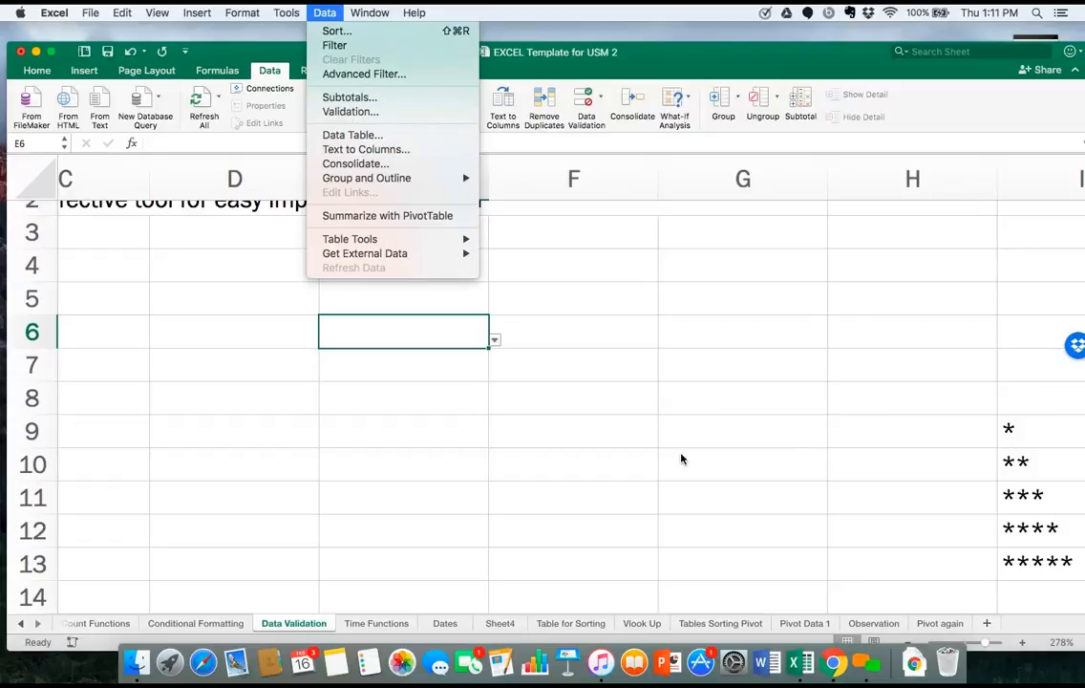
click(705, 456)
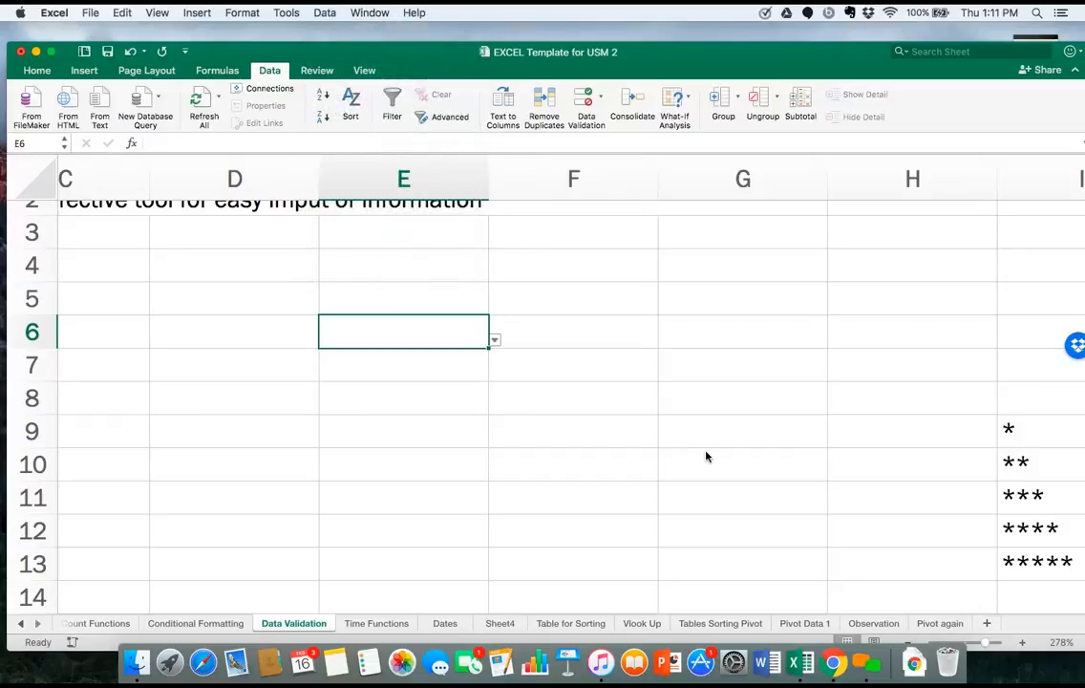
Examine the note about blanks in row 15 and the star entries in column I.
scroll(705, 456, right, 5)
scroll(705, 456, down, 2)
scroll(707, 457, right, 1)
scroll(707, 456, left, 4)
scroll(707, 457, down, 3)
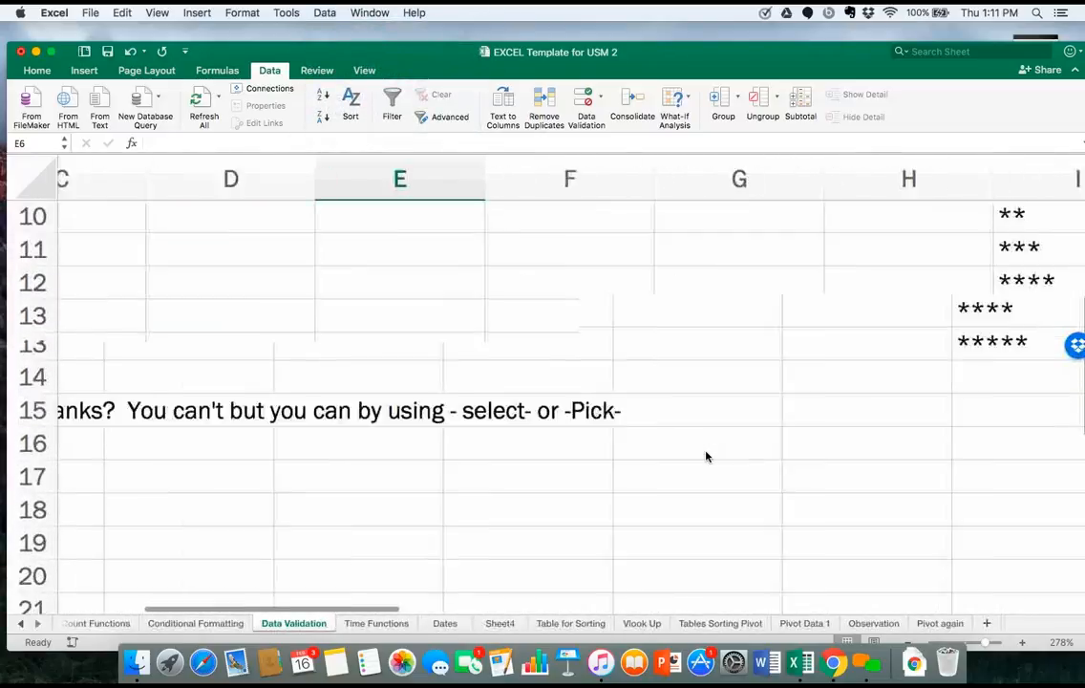
scroll(707, 457, right, 6)
scroll(706, 457, up, 3)
scroll(707, 457, up, 3)
scroll(707, 457, right, 1)
scroll(707, 456, left, 6)
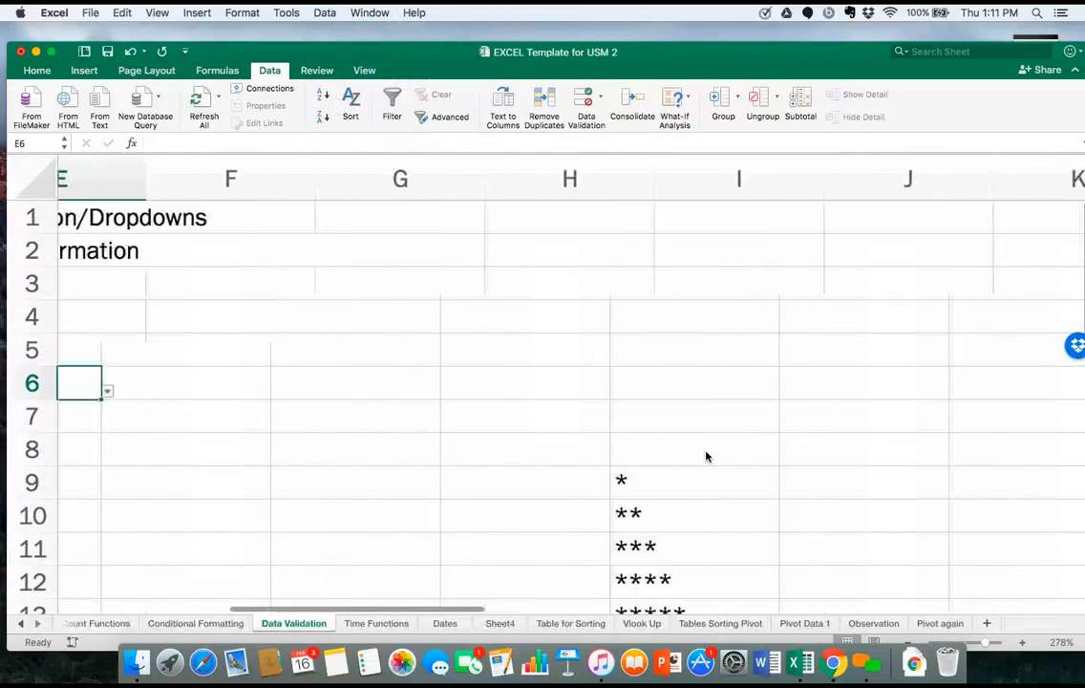
Enter Apples, Oranges and Pears down cells K9 to K11.
scroll(707, 457, right, 6)
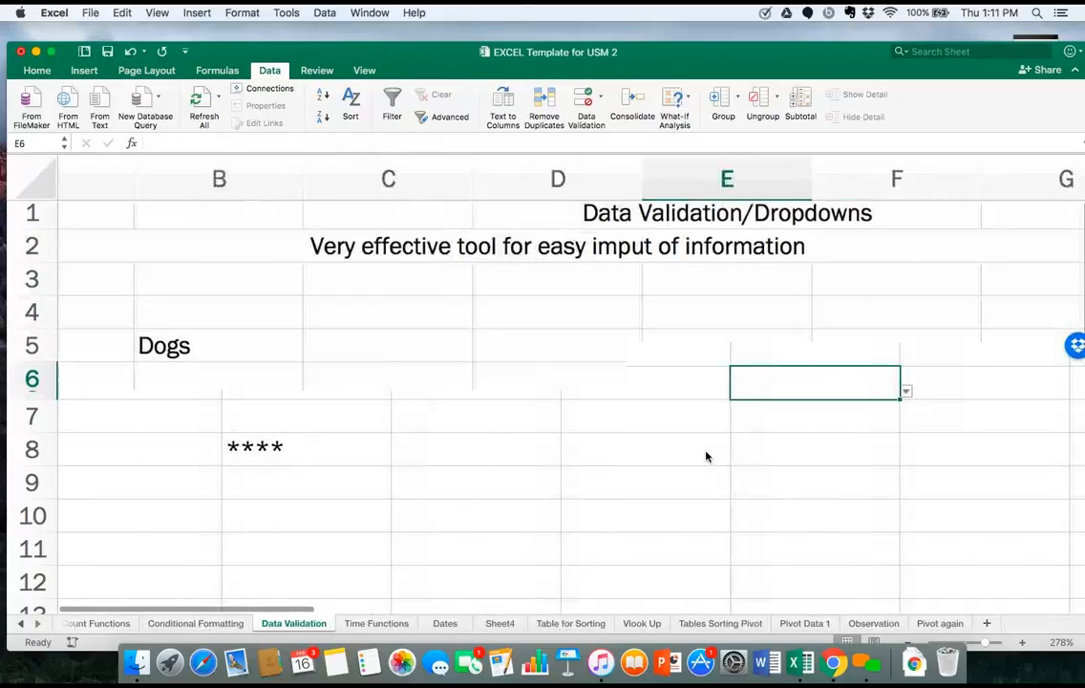
scroll(707, 457, right, 2)
scroll(707, 456, down, 1)
click(664, 444)
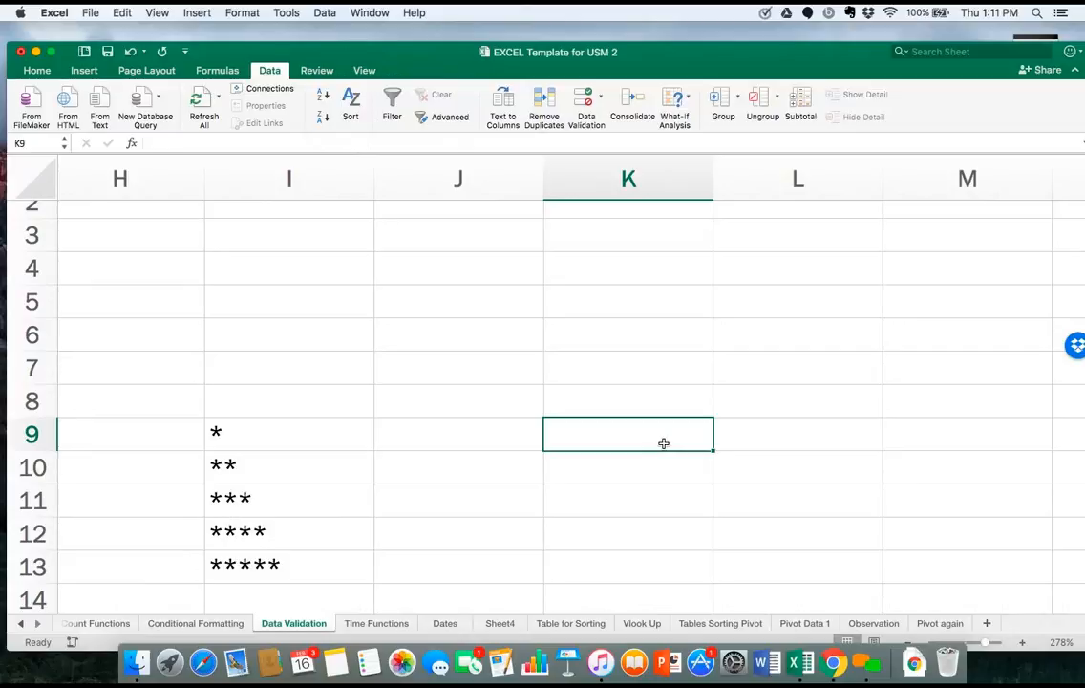
text(Apples)
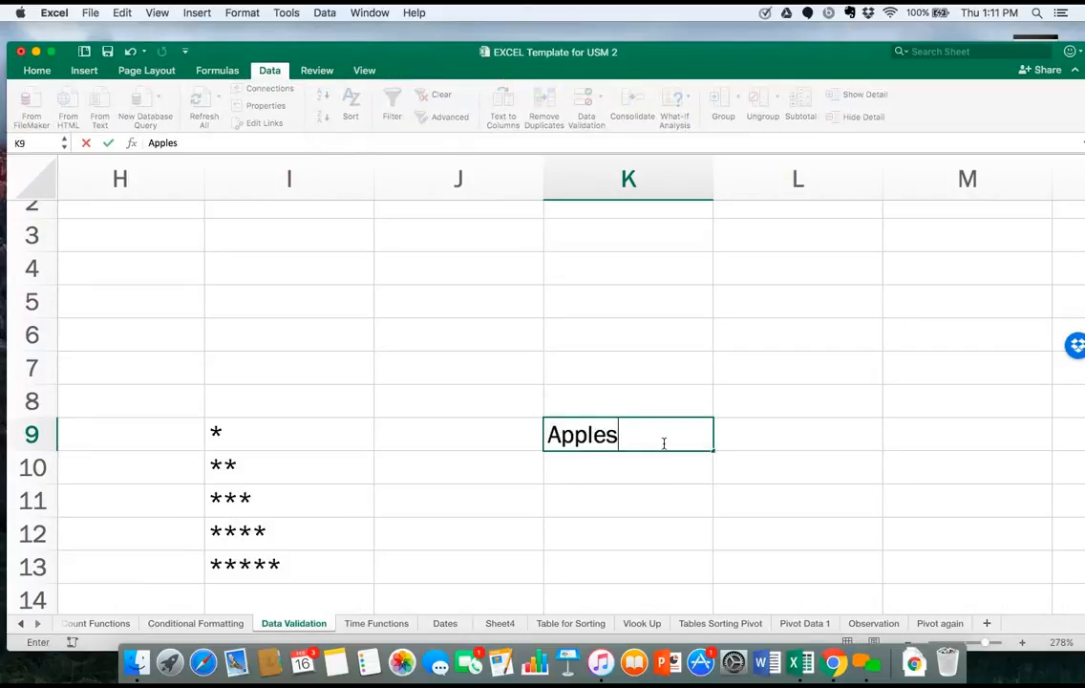
key(Return)
text(Ora)
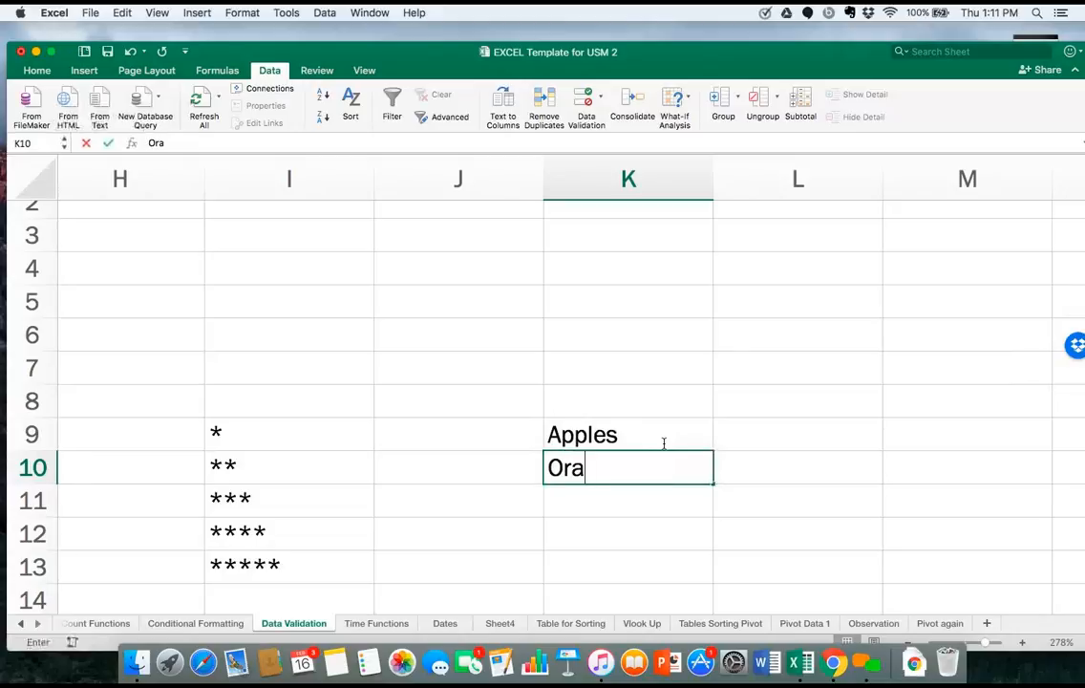
text(nges)
key(Return)
text(P)
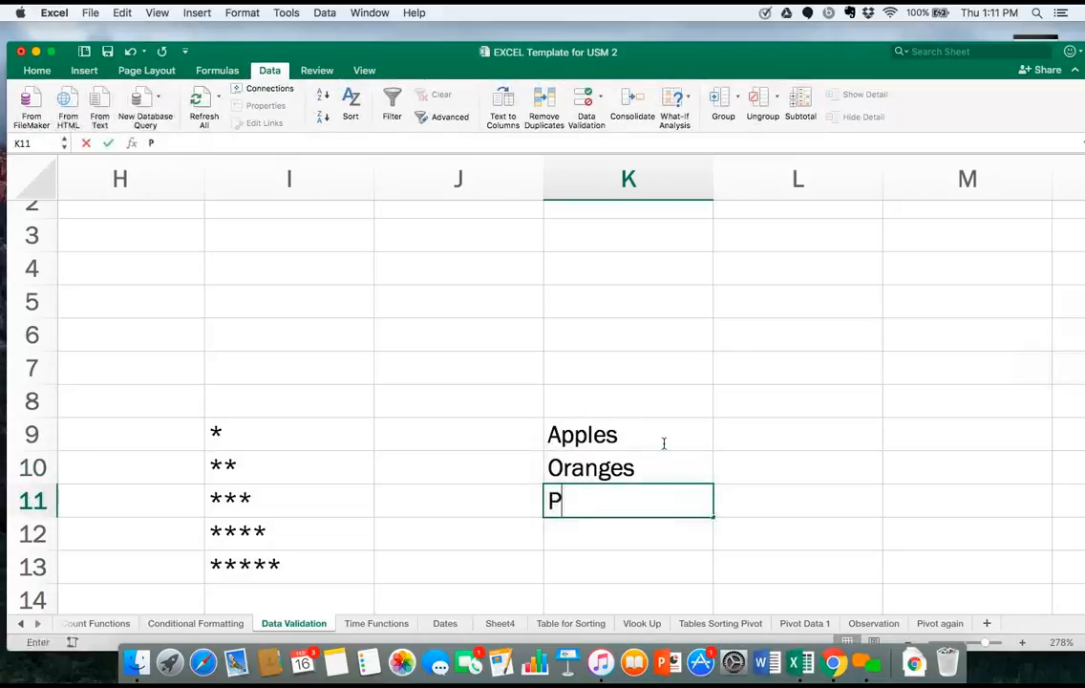
text(ears)
key(Return)
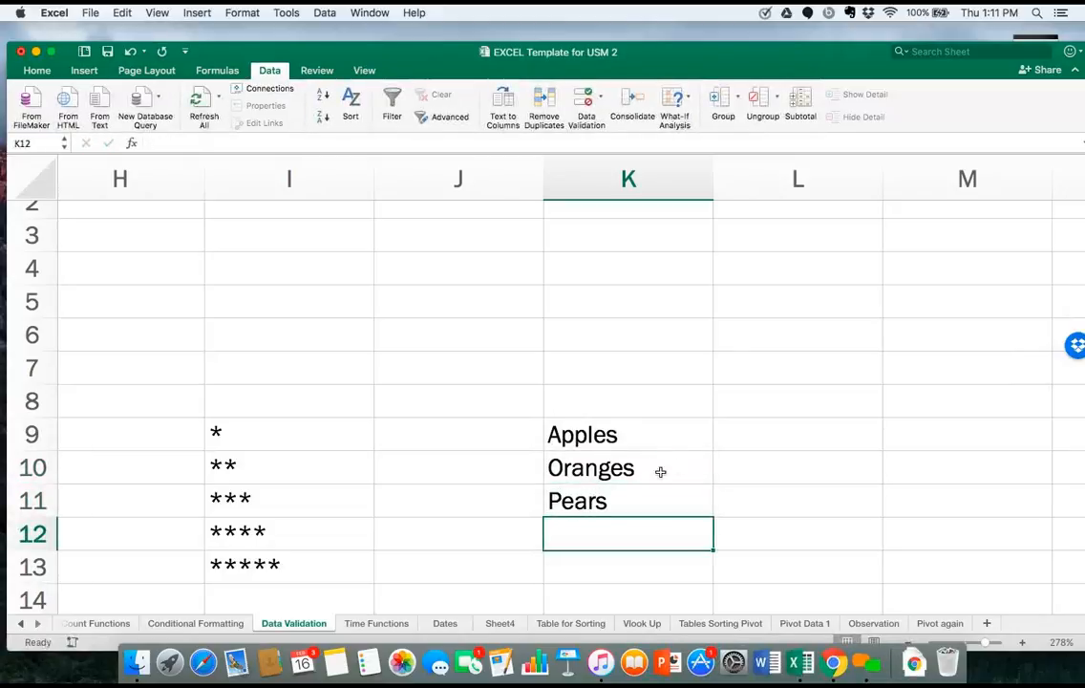
Set the data validation criteria of cell I5 to allow a List.
click(649, 444)
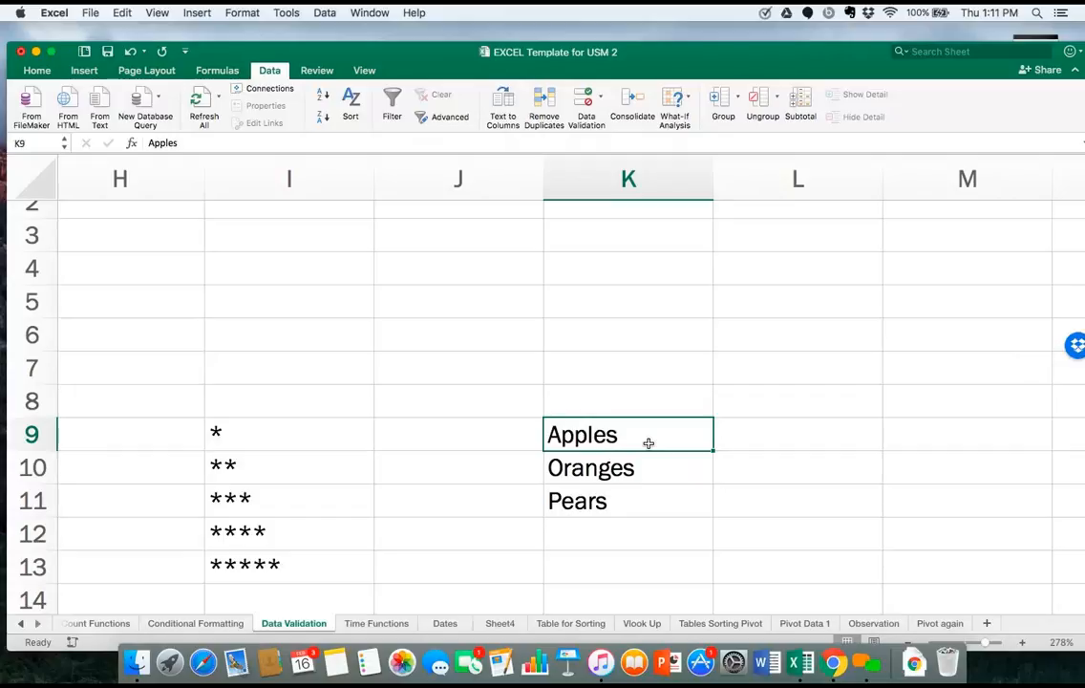
scroll(386, 456, left, 3)
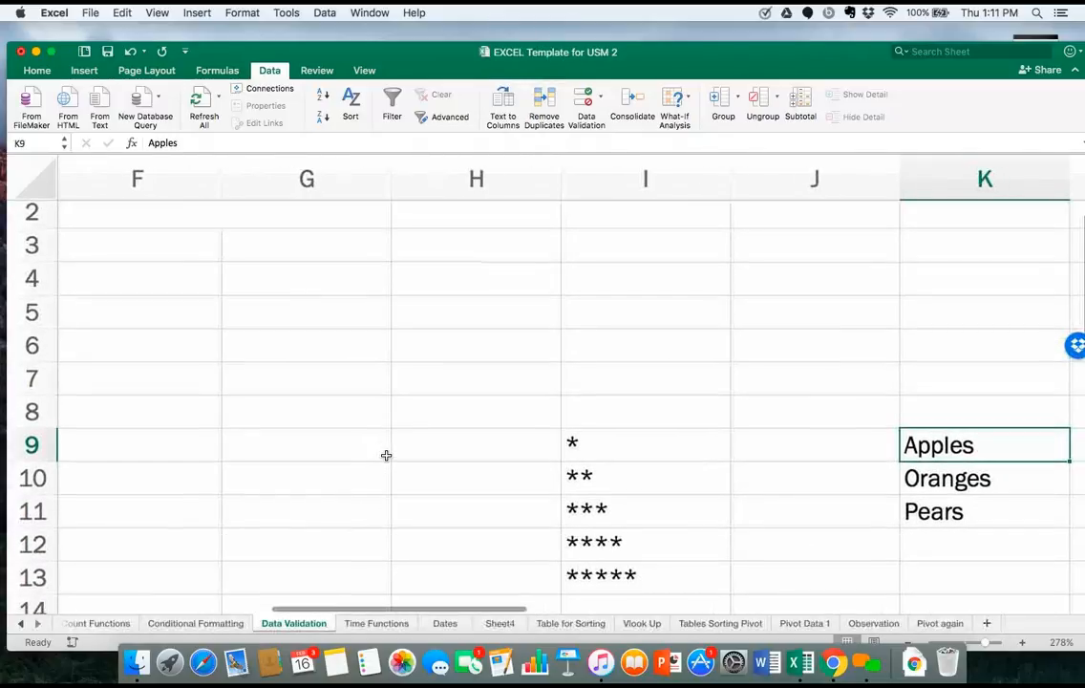
click(623, 319)
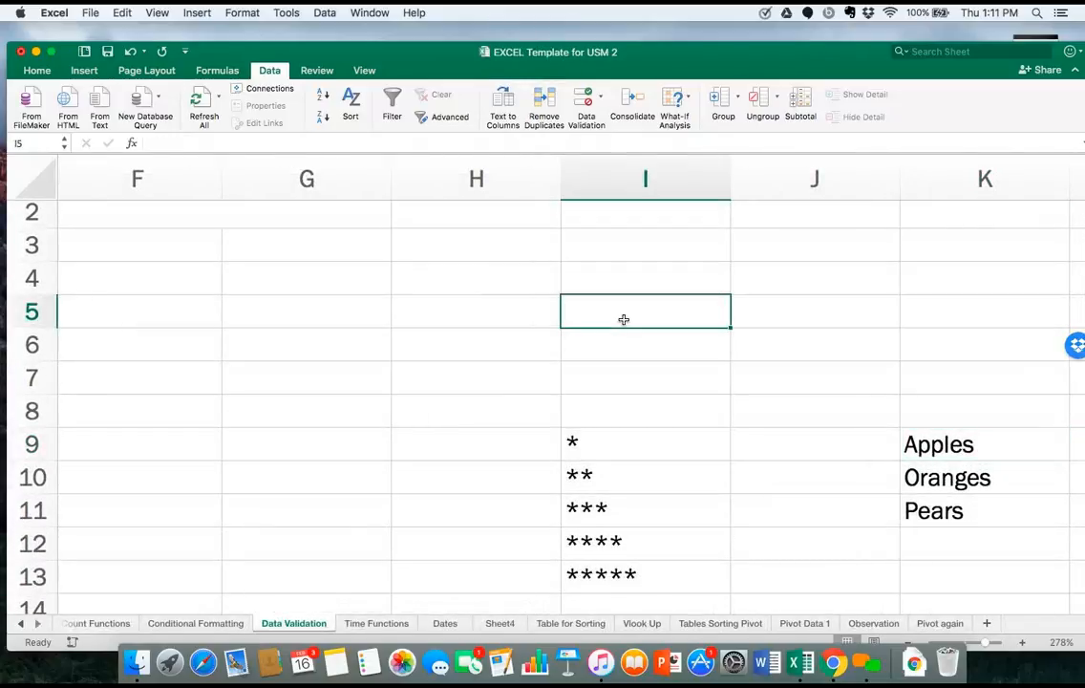
click(323, 12)
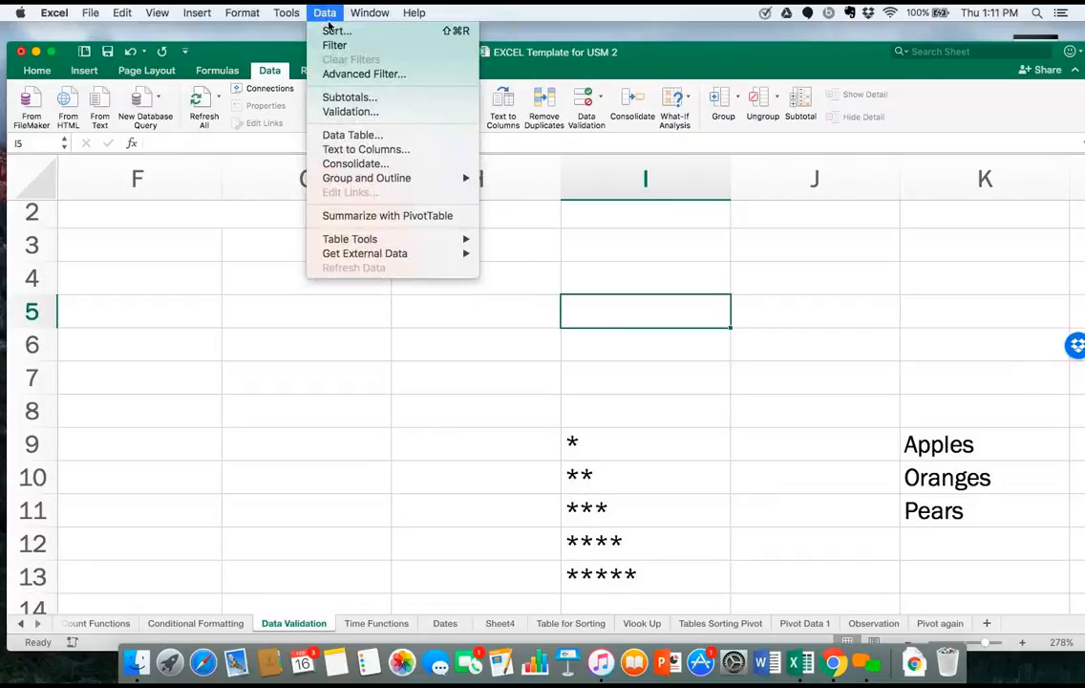
click(351, 112)
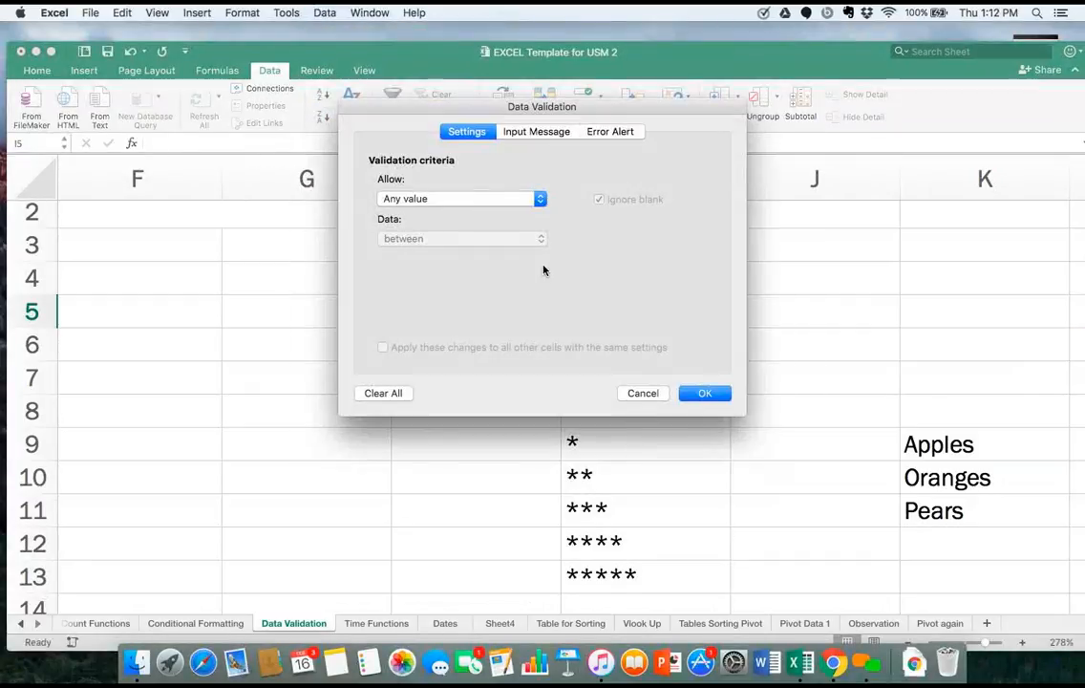
click(431, 201)
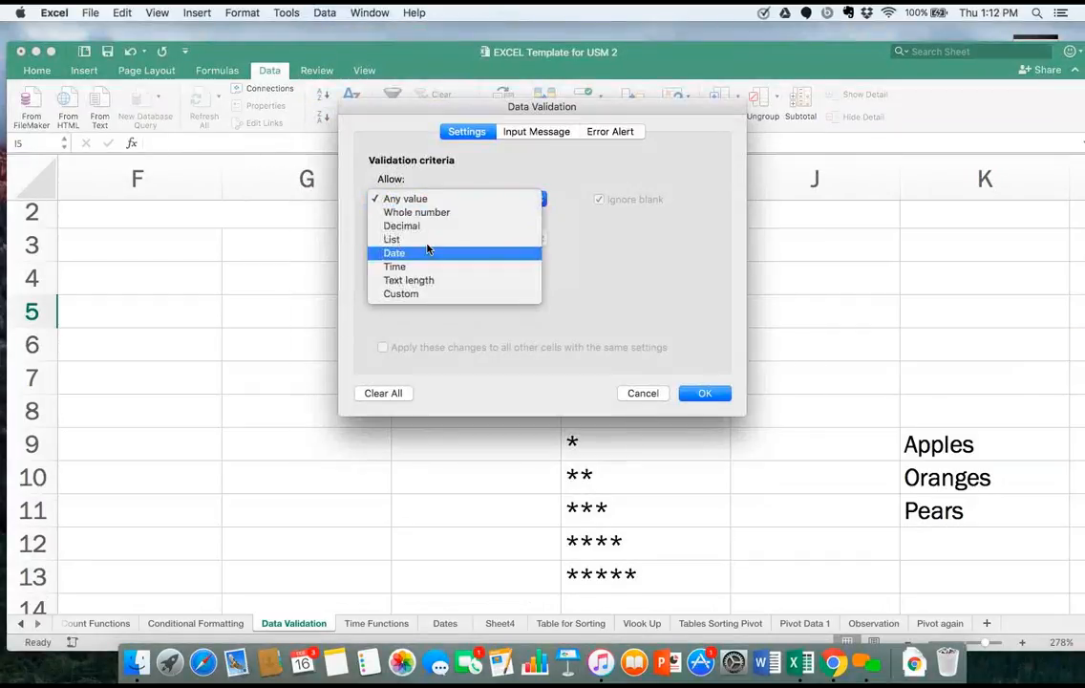
click(427, 240)
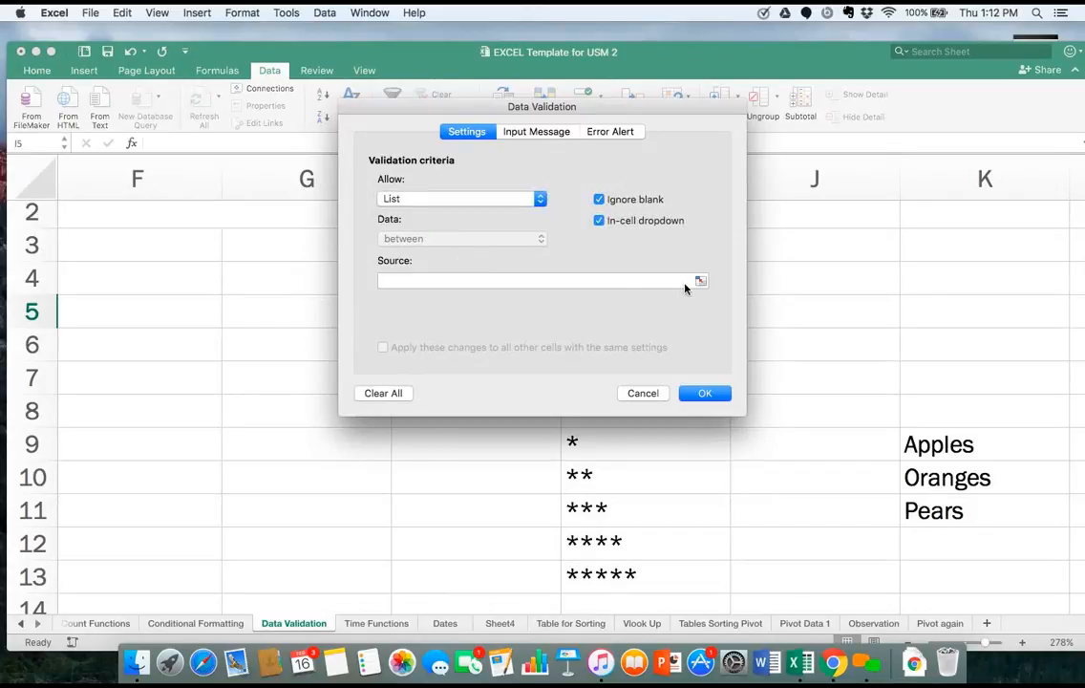
Use cells K8 to K11 as the source of cell I5's validation list and choose the blank item from its dropdown.
click(700, 282)
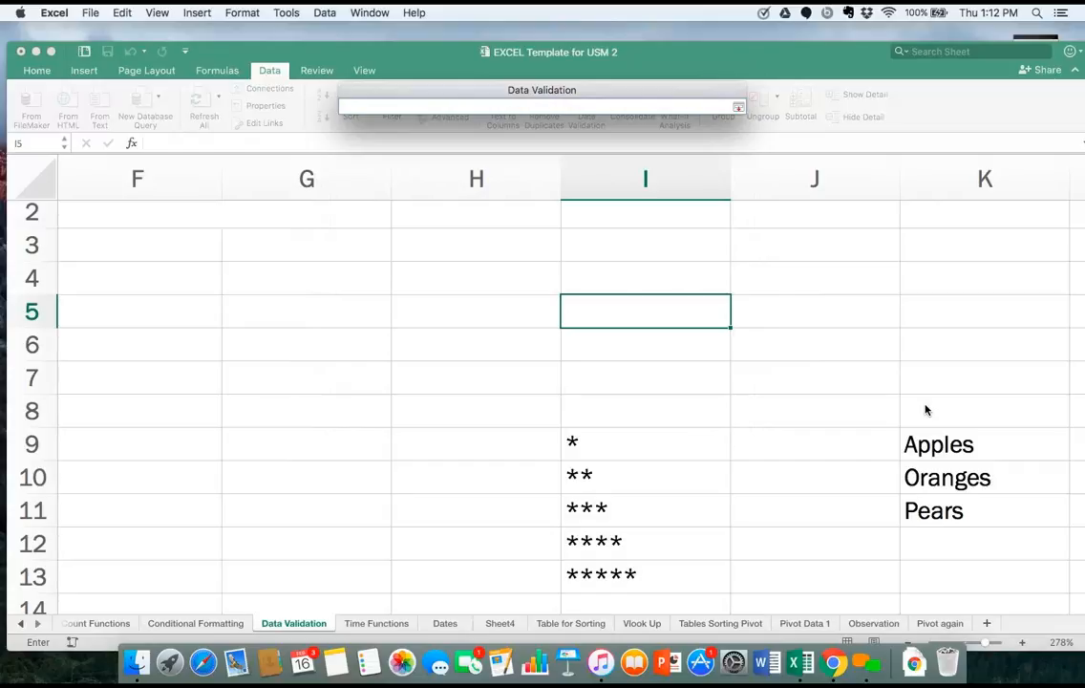
drag(925, 410, 940, 513)
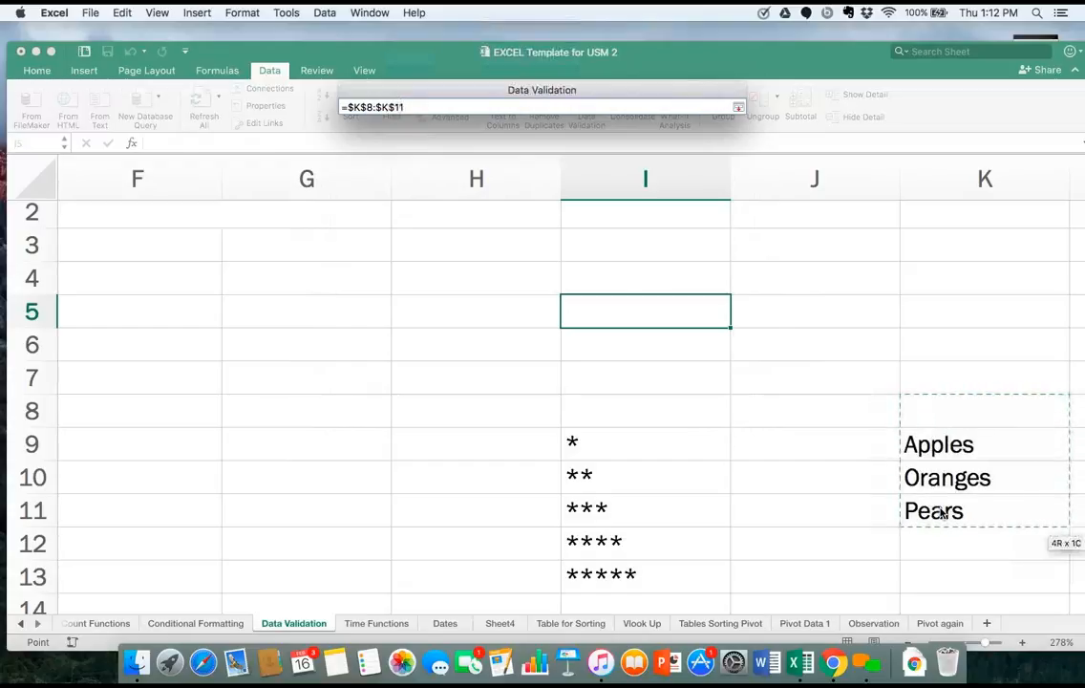
key(Return)
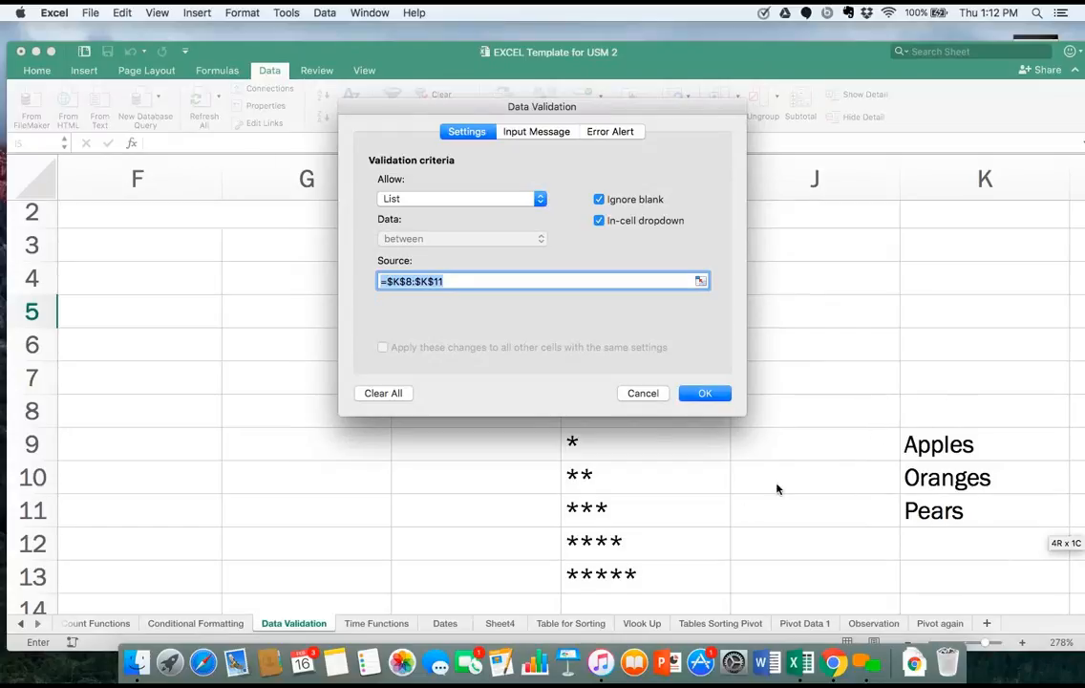
click(703, 394)
click(736, 319)
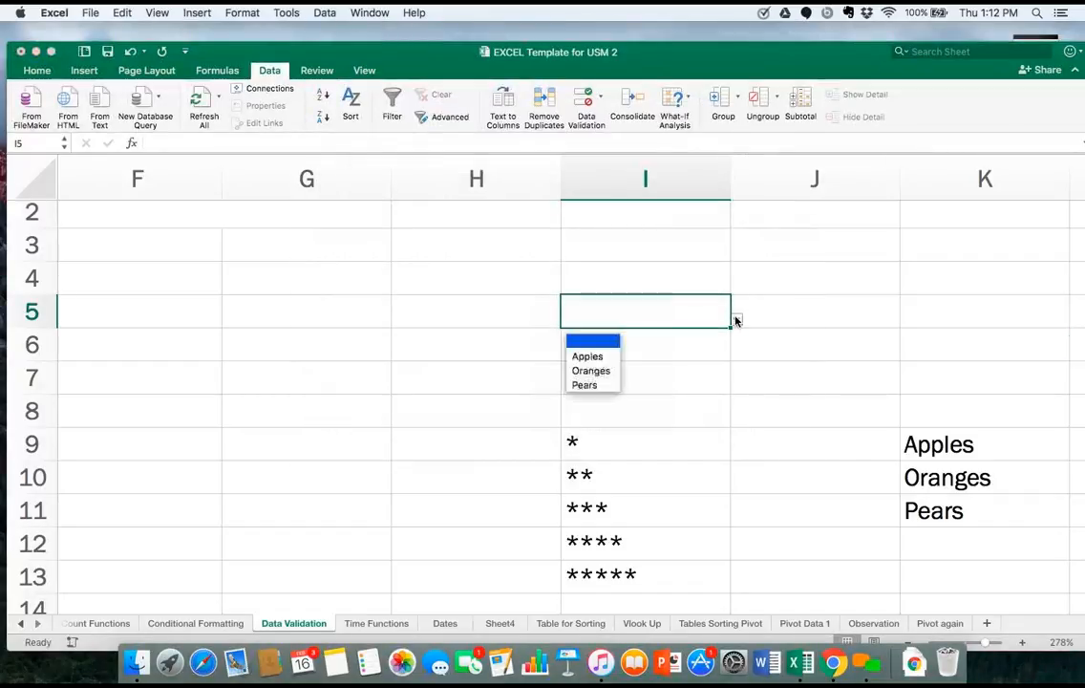
click(598, 345)
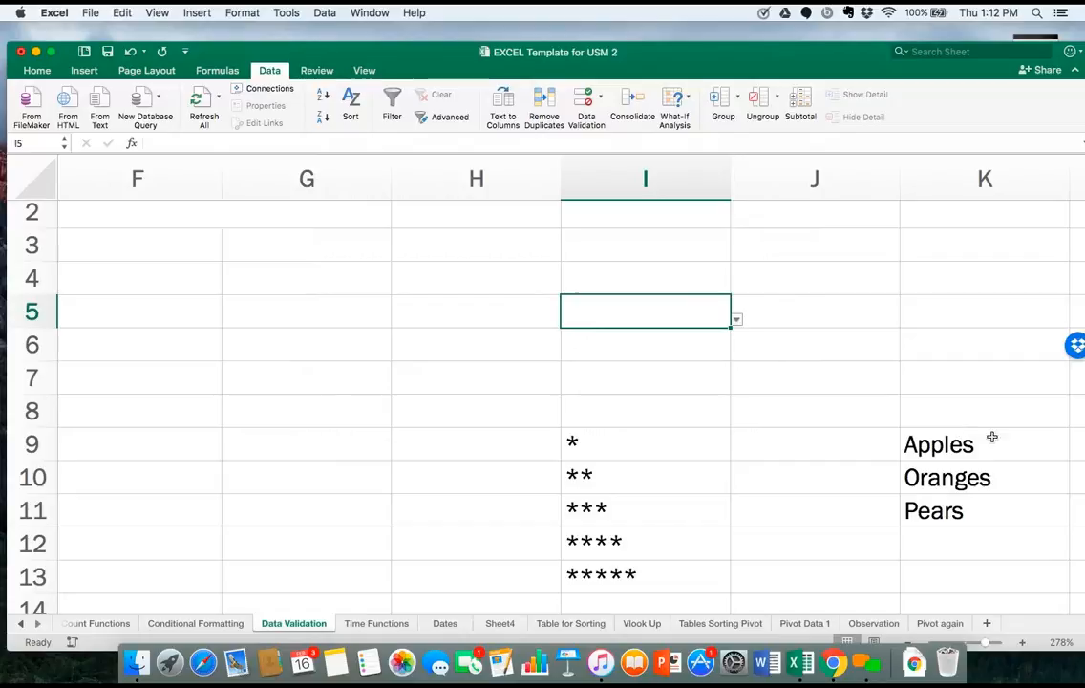
Enter Cherries in cell K8, directly above Apples.
click(961, 414)
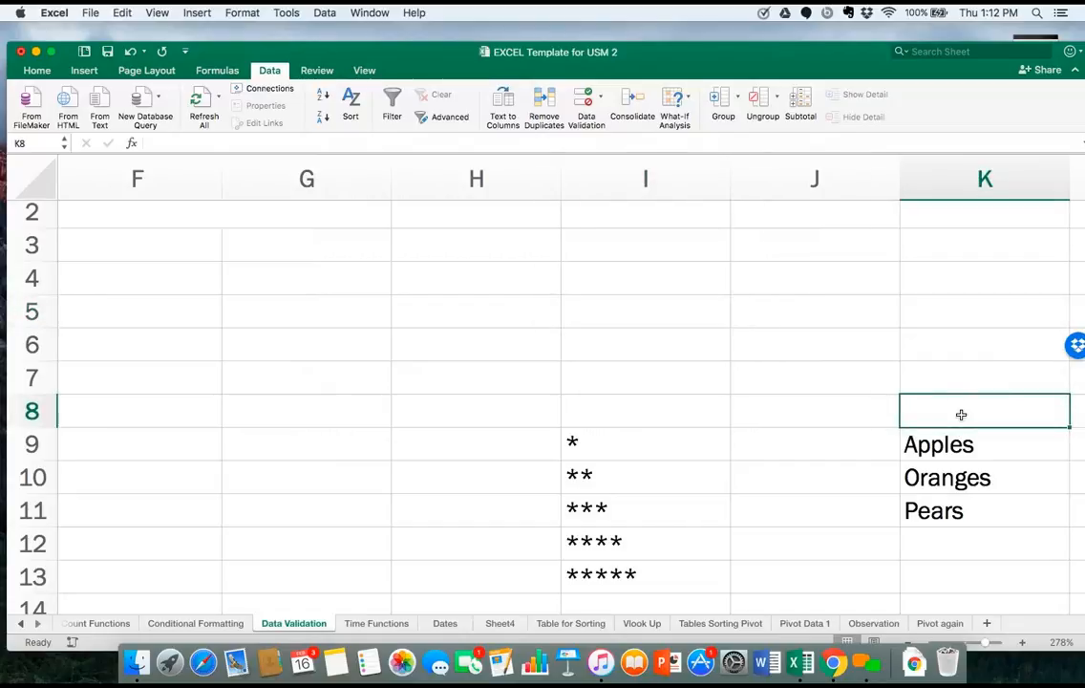
text(Cher)
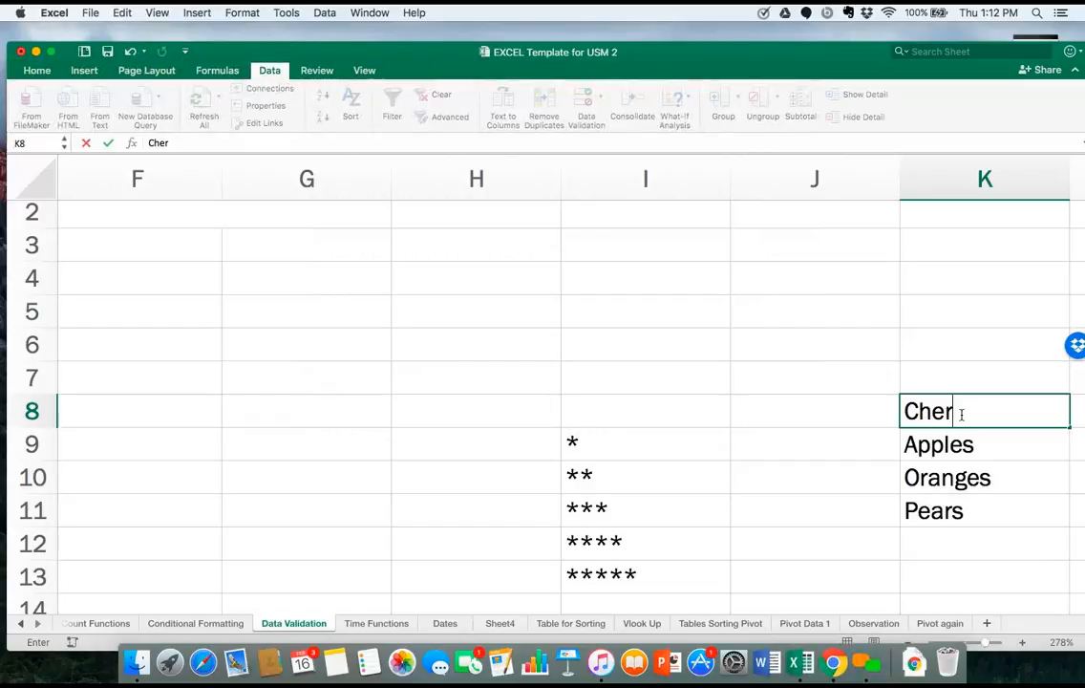
text(ries)
key(Return)
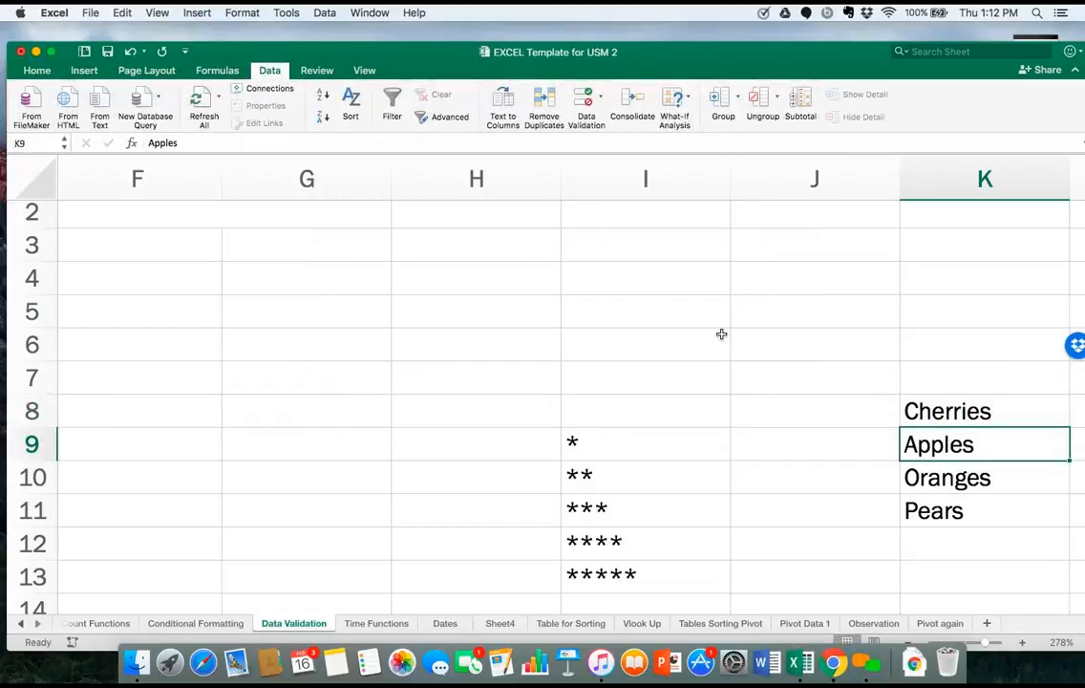
Check the items offered in cell I5's dropdown list.
click(636, 305)
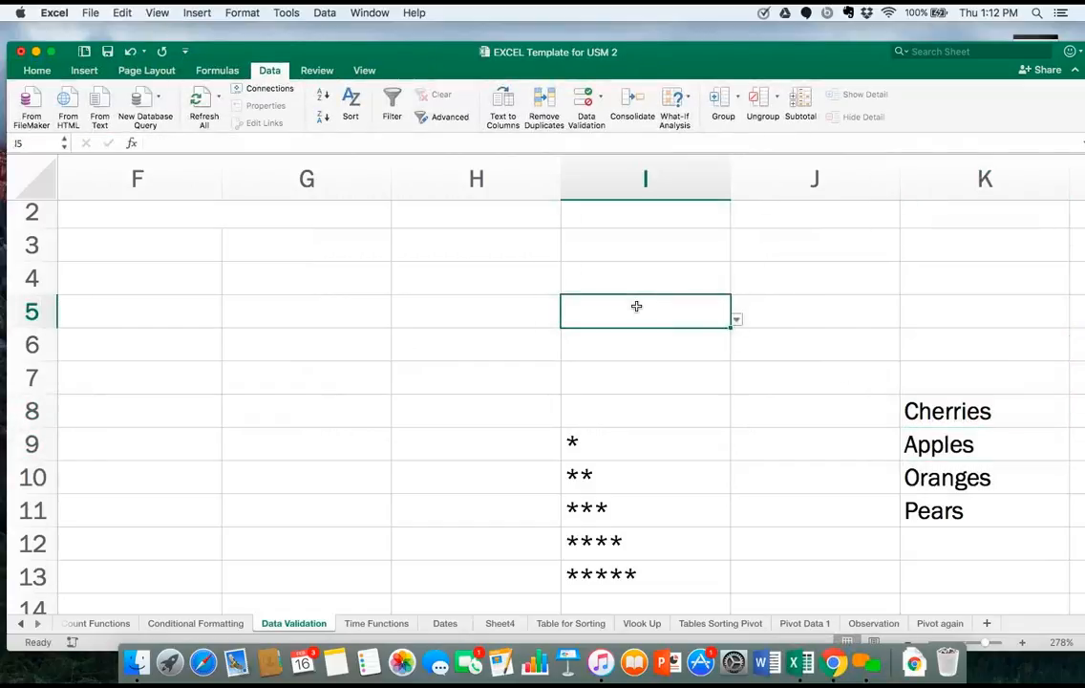
click(735, 322)
key(Escape)
click(735, 320)
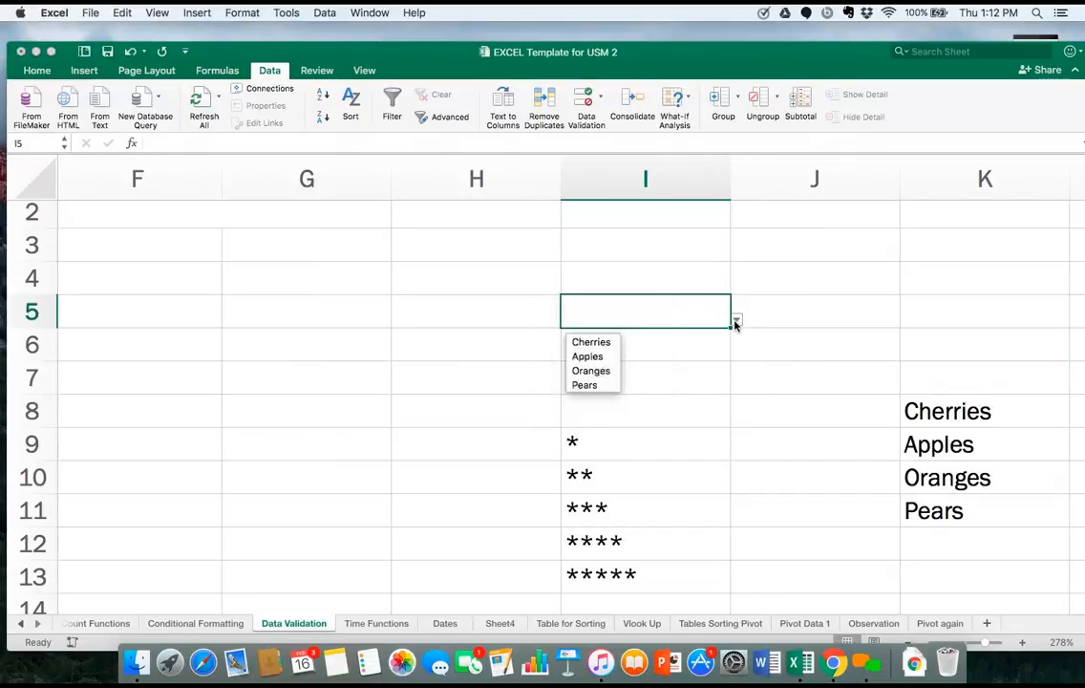
Close cell I5's dropdown list and delete Cherries from cell K8.
click(972, 413)
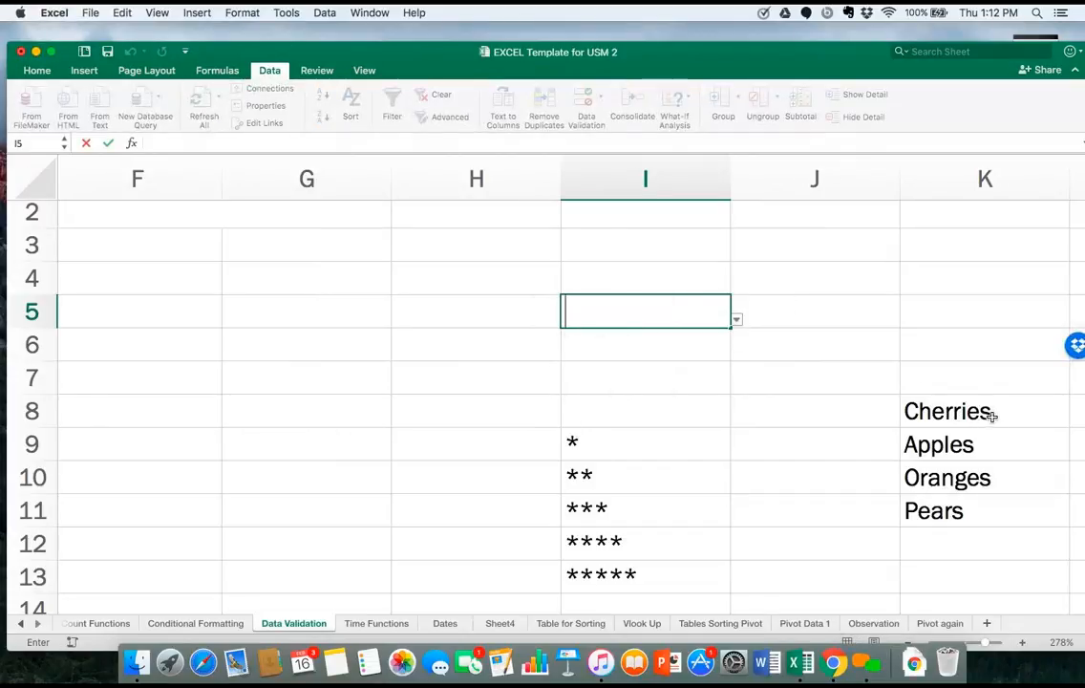
click(994, 412)
key(Delete)
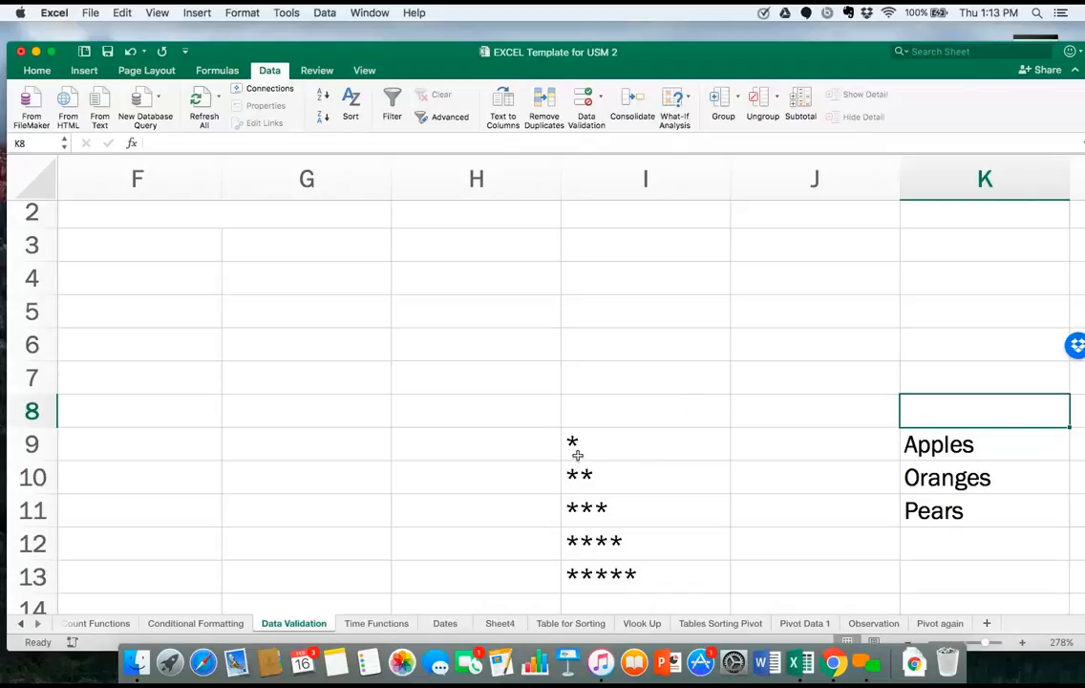
Set the data validation criteria of cell G8 to allow a List.
scroll(622, 484, down, 1)
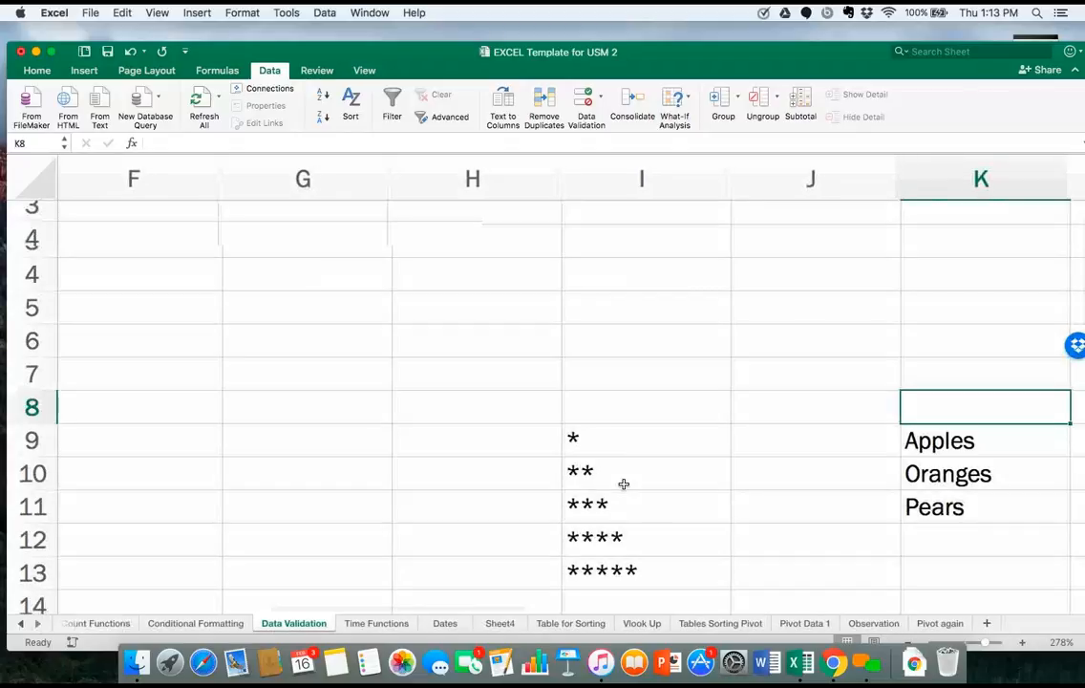
scroll(623, 485, down, 1)
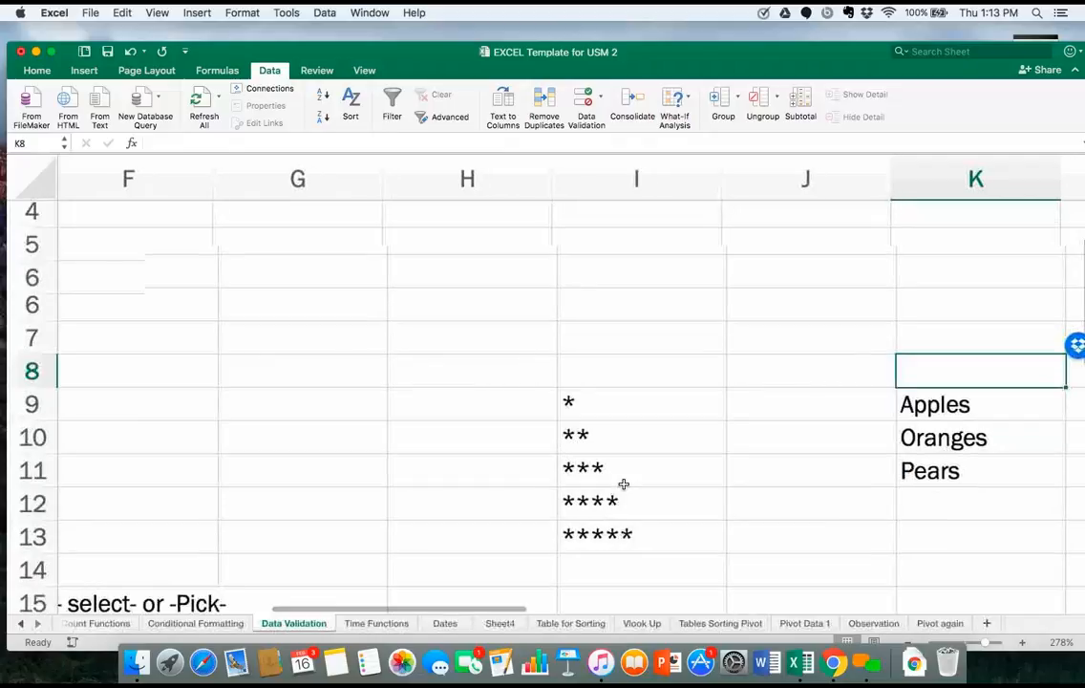
scroll(623, 484, down, 1)
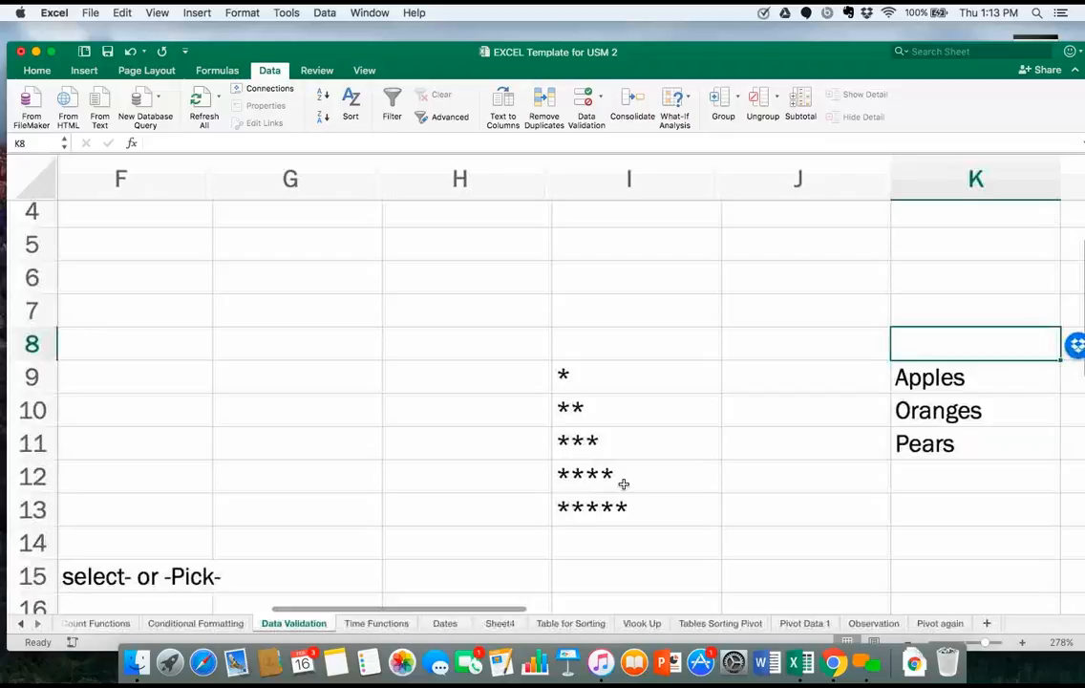
scroll(623, 484, down, 1)
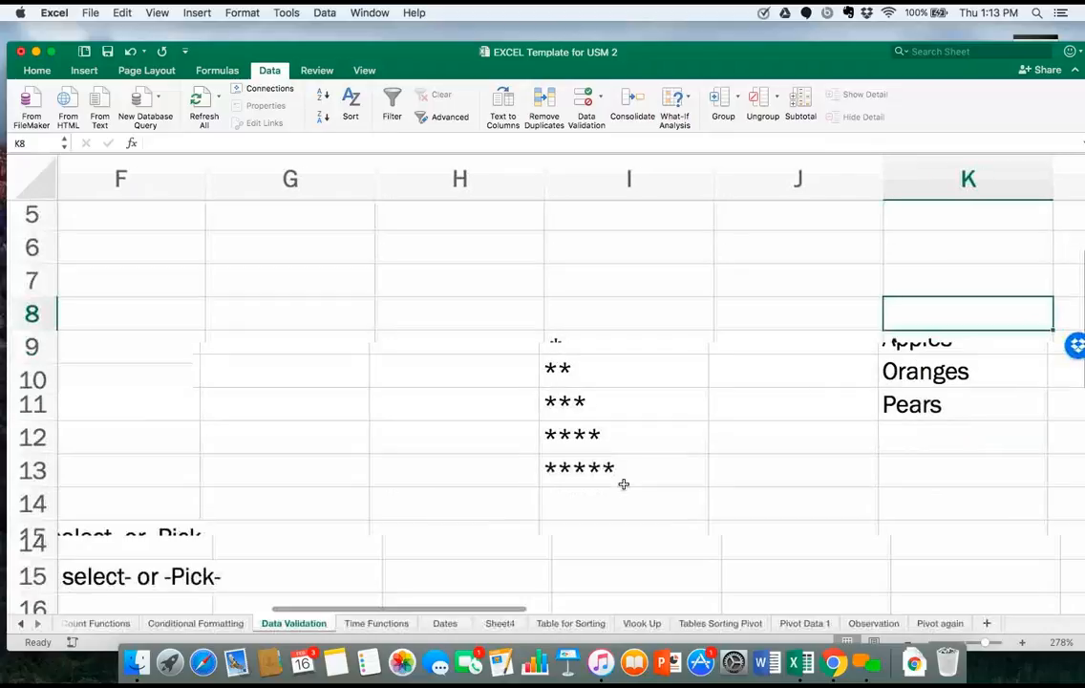
scroll(602, 458, right, 1)
click(272, 319)
click(324, 12)
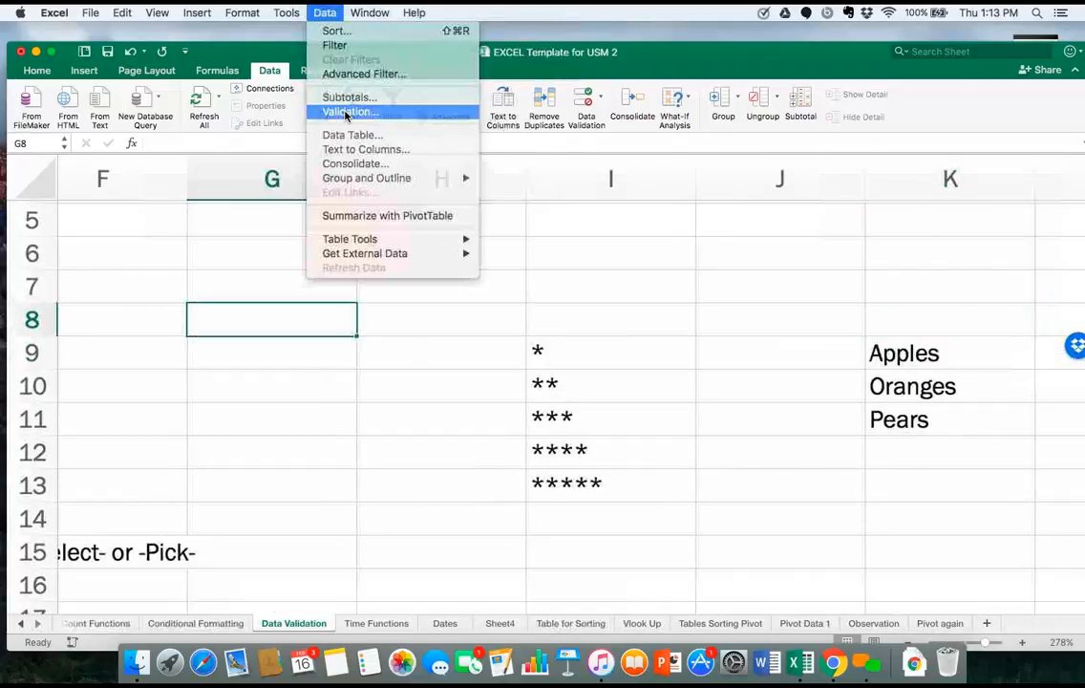
click(348, 113)
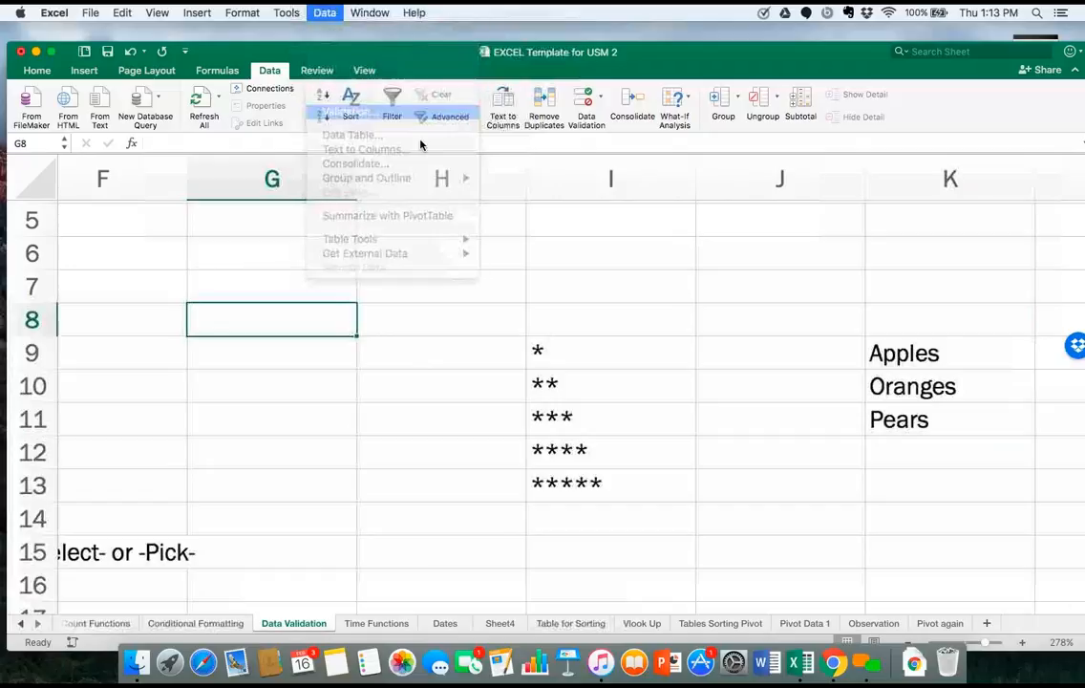
click(461, 198)
click(420, 216)
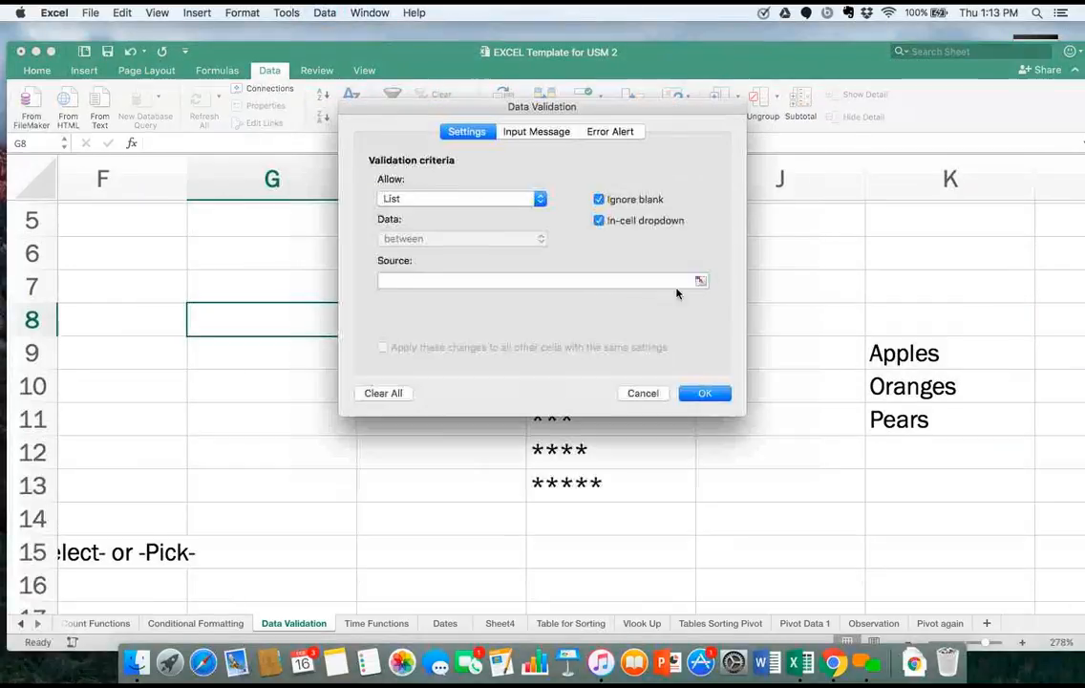
Use the star entries in I9 to I13 as the source of cell G8's list and choose the single star from its dropdown.
click(700, 278)
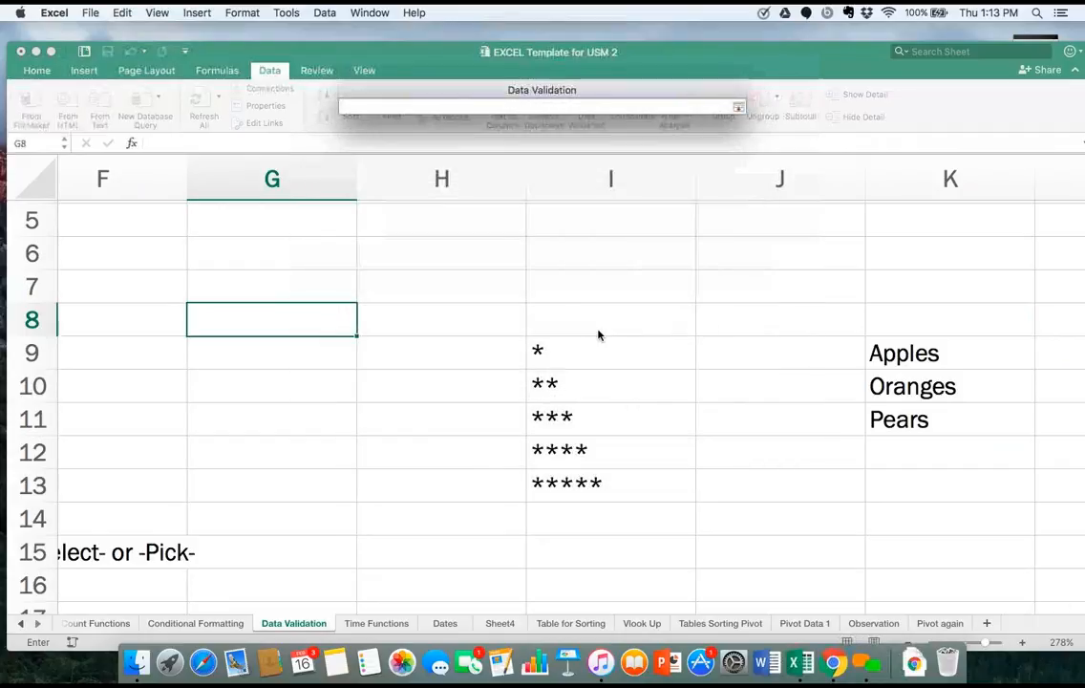
drag(583, 345, 612, 485)
key(Return)
click(704, 393)
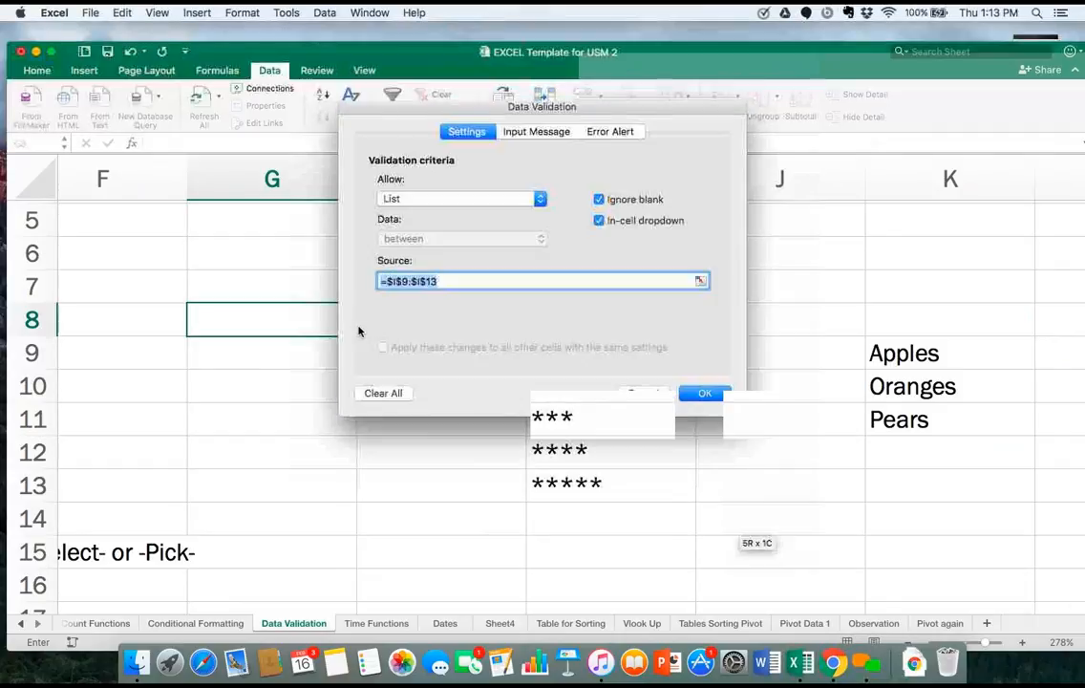
click(362, 328)
click(255, 379)
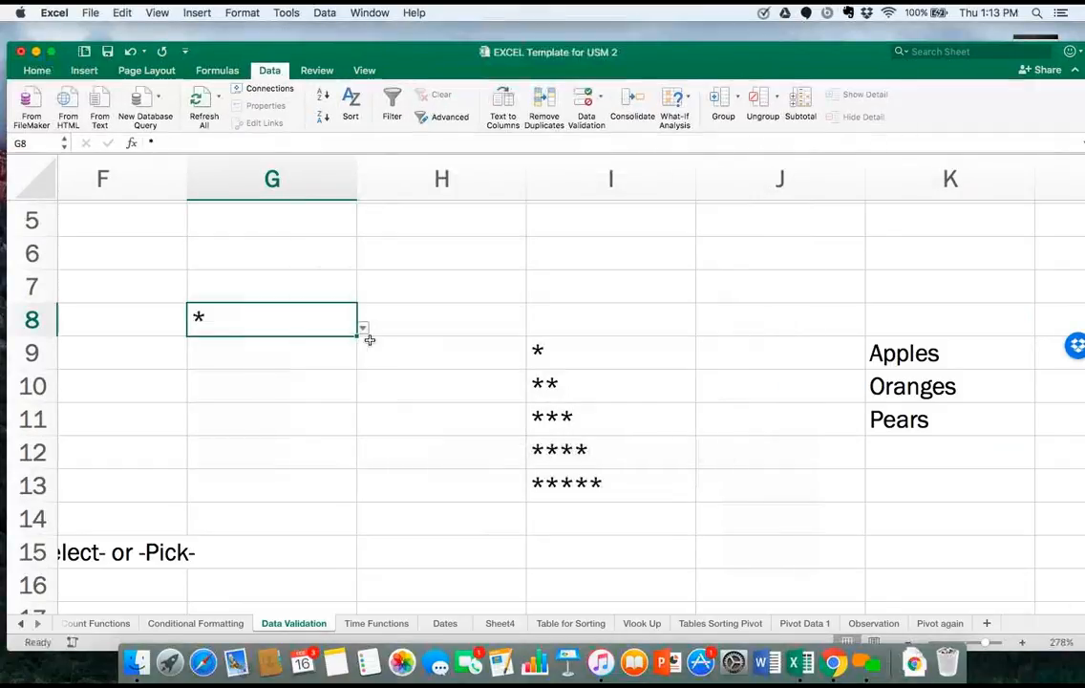
Try the two-star and three-star entries from cell G8's dropdown list, ending with the four-star rating.
click(363, 327)
click(248, 387)
click(362, 328)
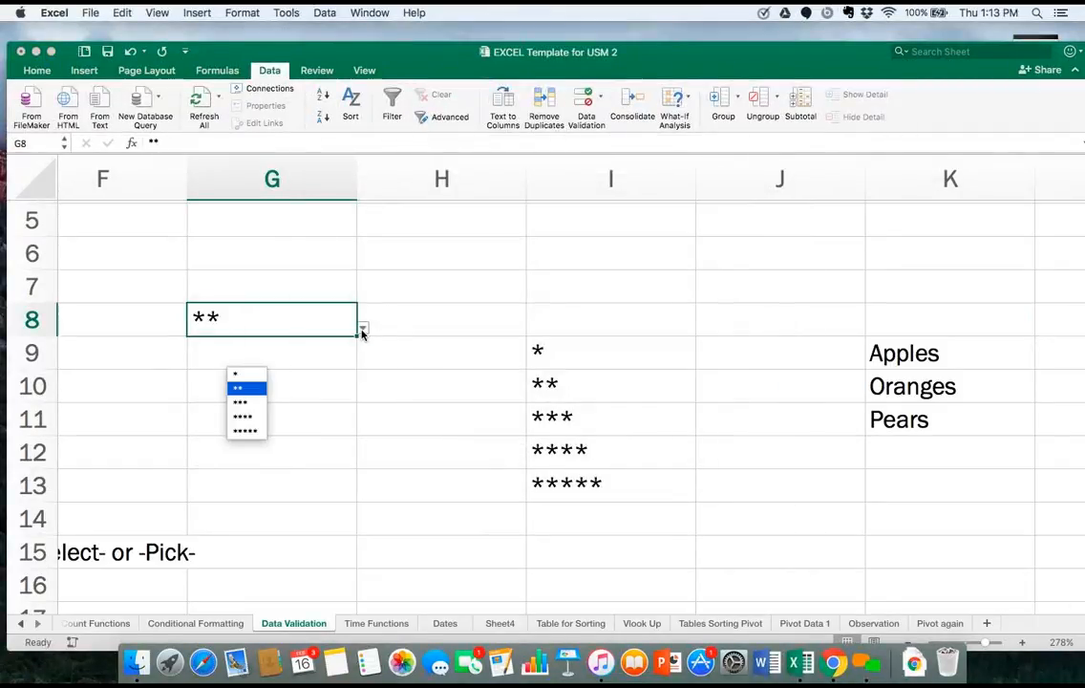
click(258, 407)
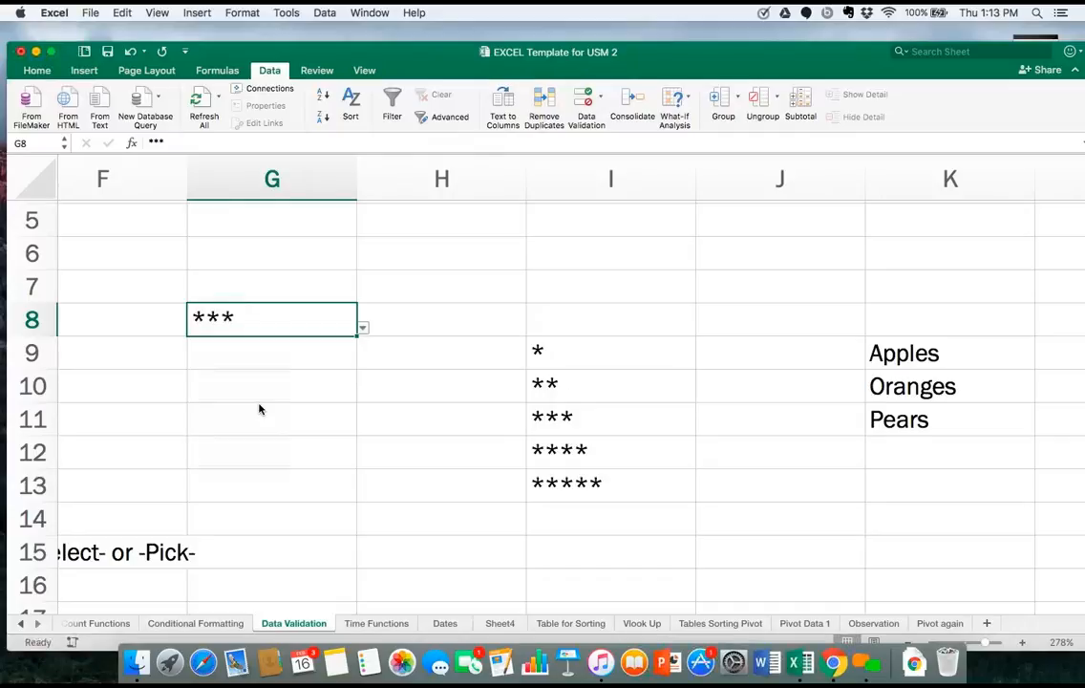
click(362, 327)
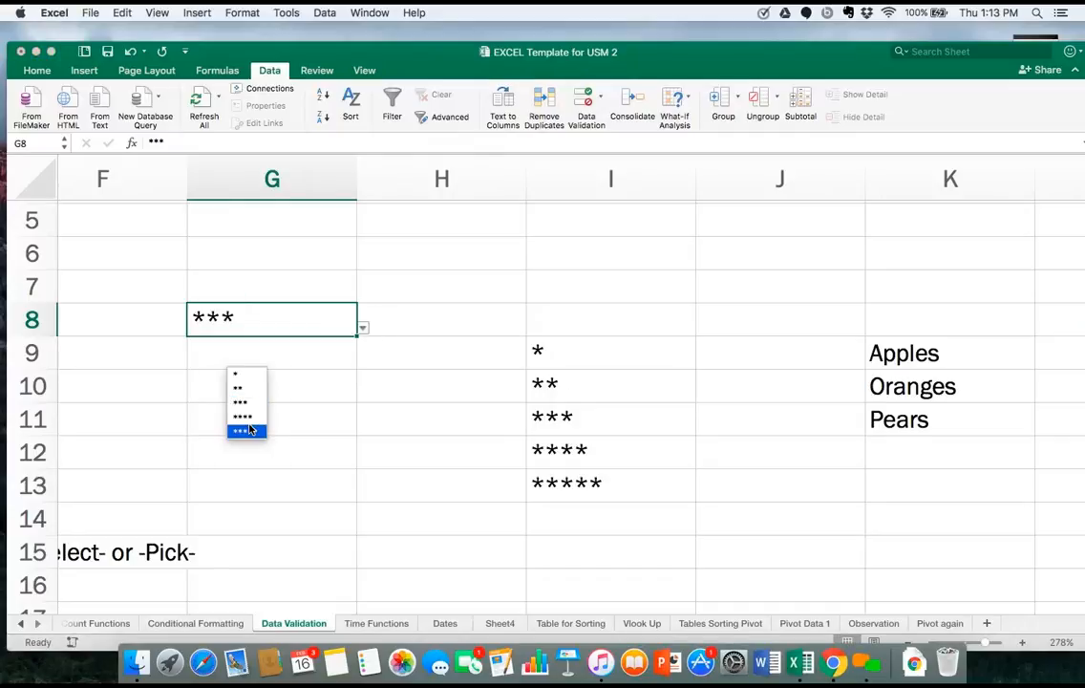
click(251, 423)
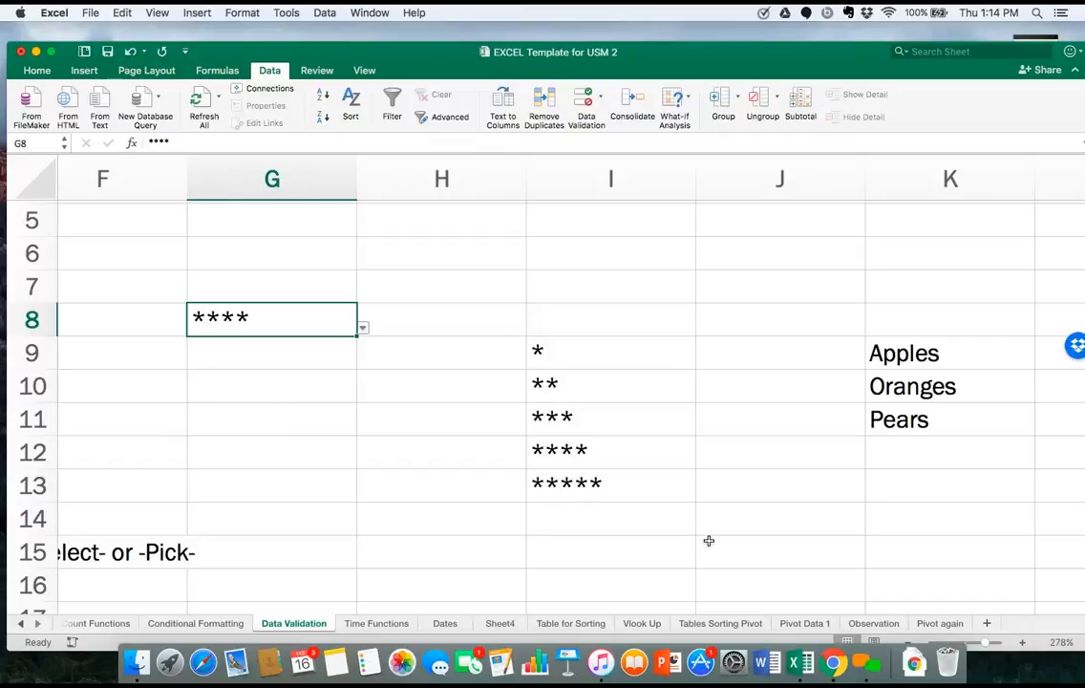
Open the Observation sheet and look over the Date and Topic cells of the first record.
click(856, 625)
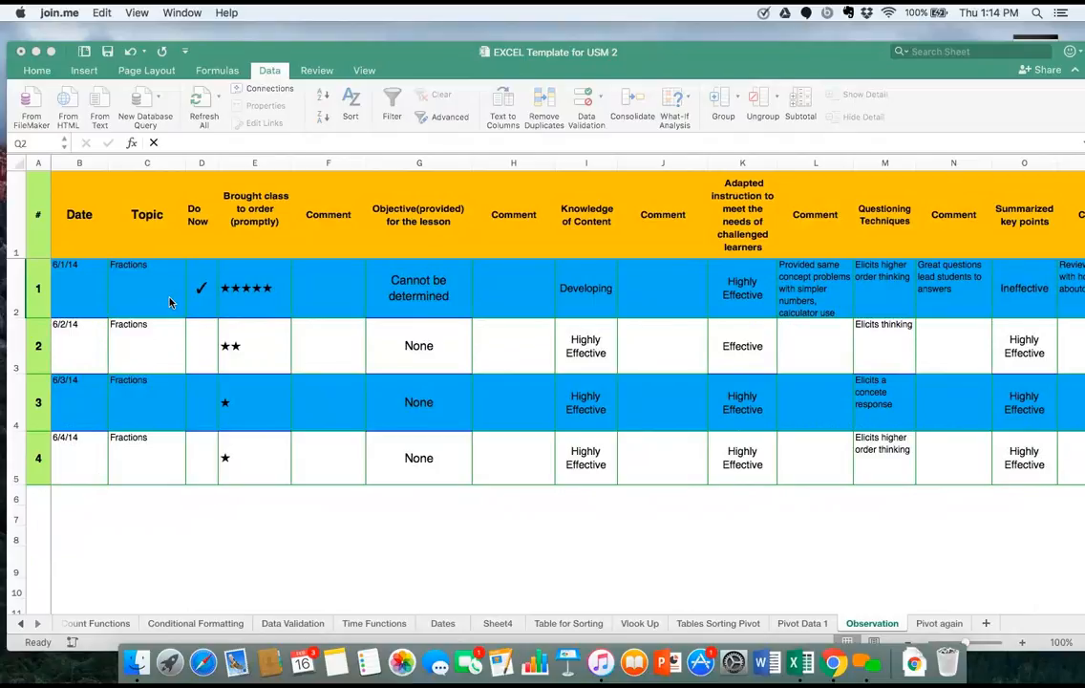
click(78, 293)
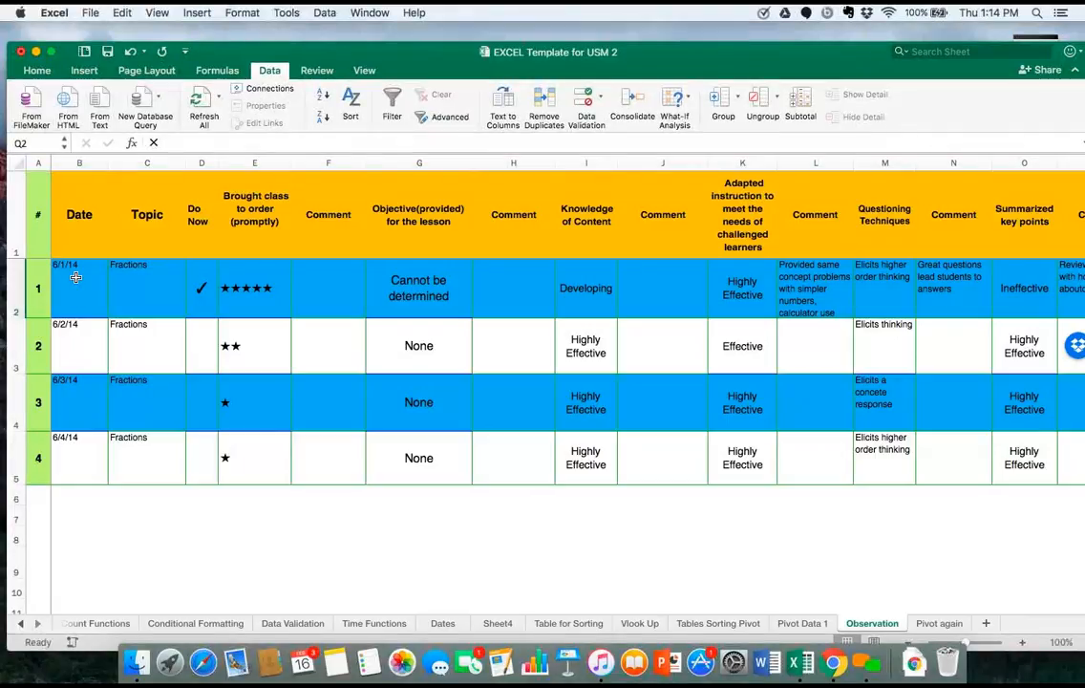
click(76, 277)
click(140, 278)
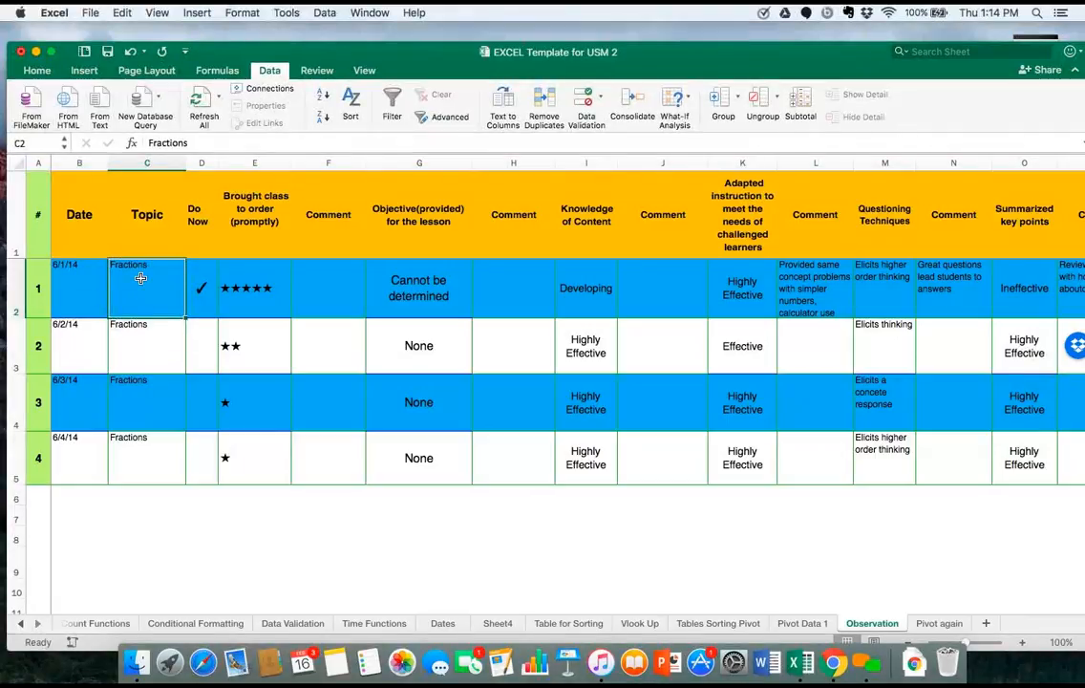
Try the X and the blank item in cell D2's Do Now dropdown list, then choose the check mark.
click(204, 289)
click(223, 310)
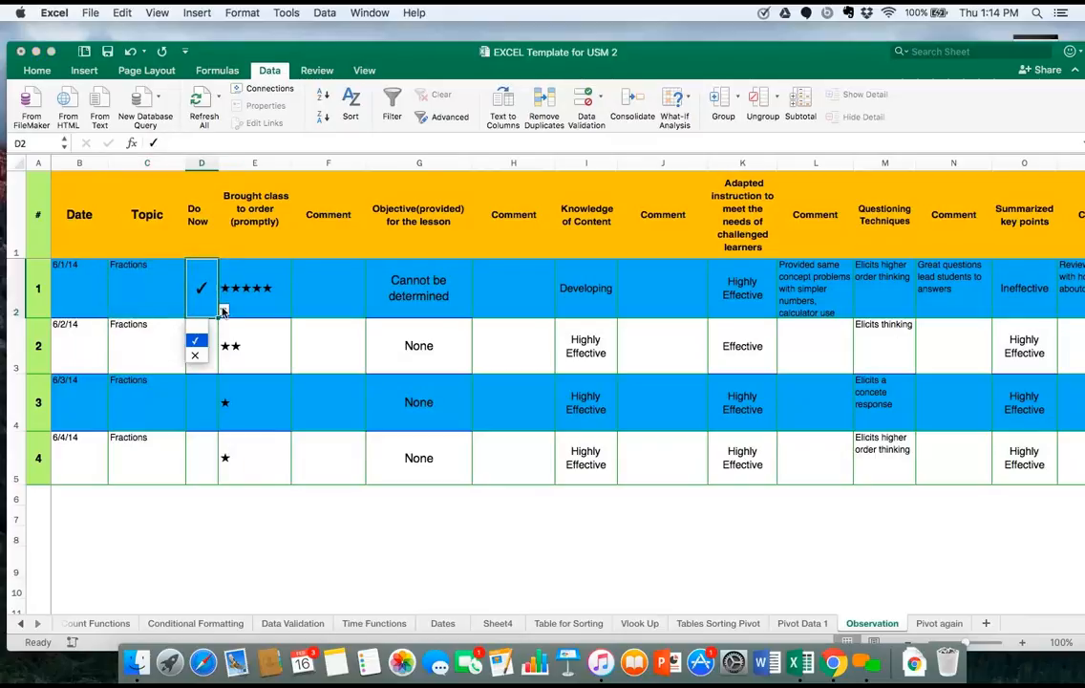
click(195, 355)
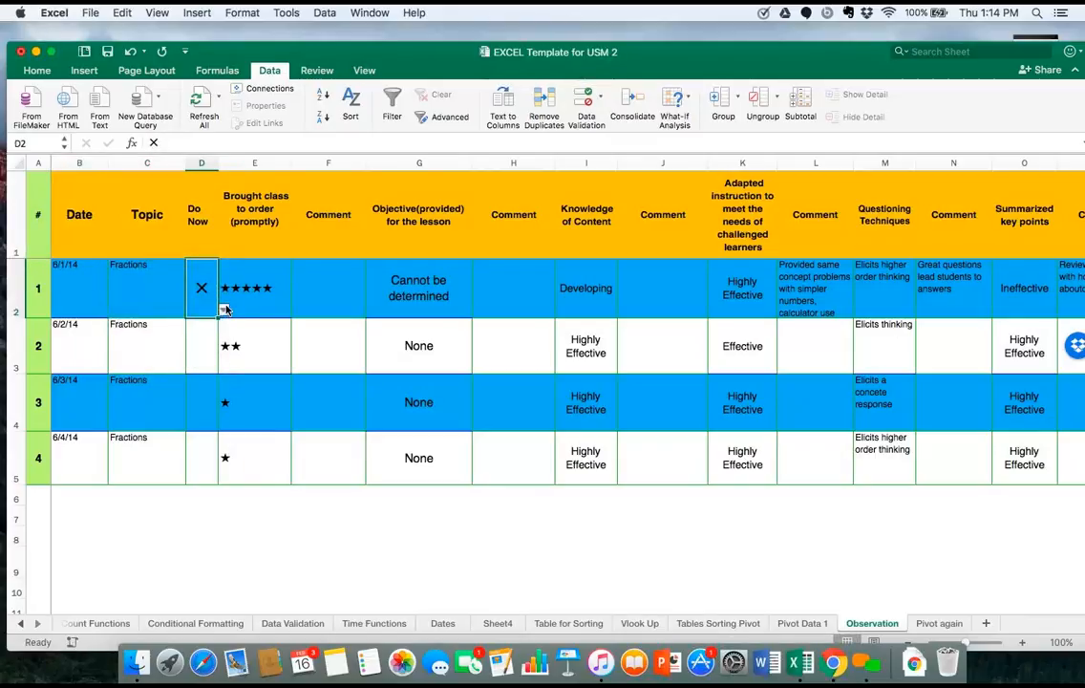
click(226, 310)
click(205, 328)
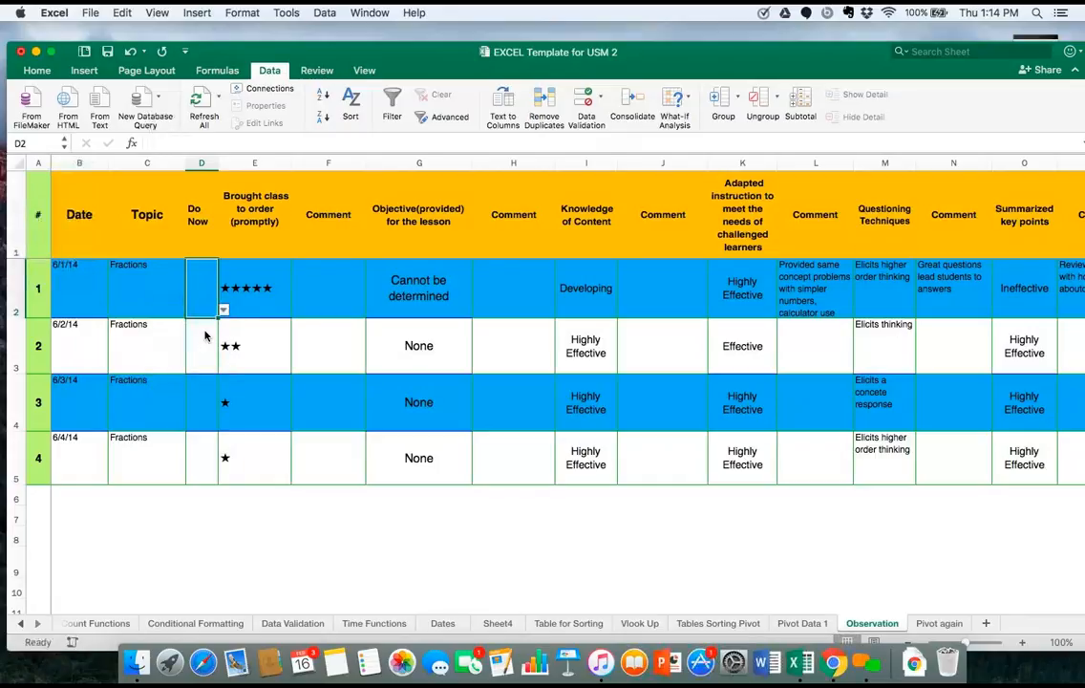
click(223, 309)
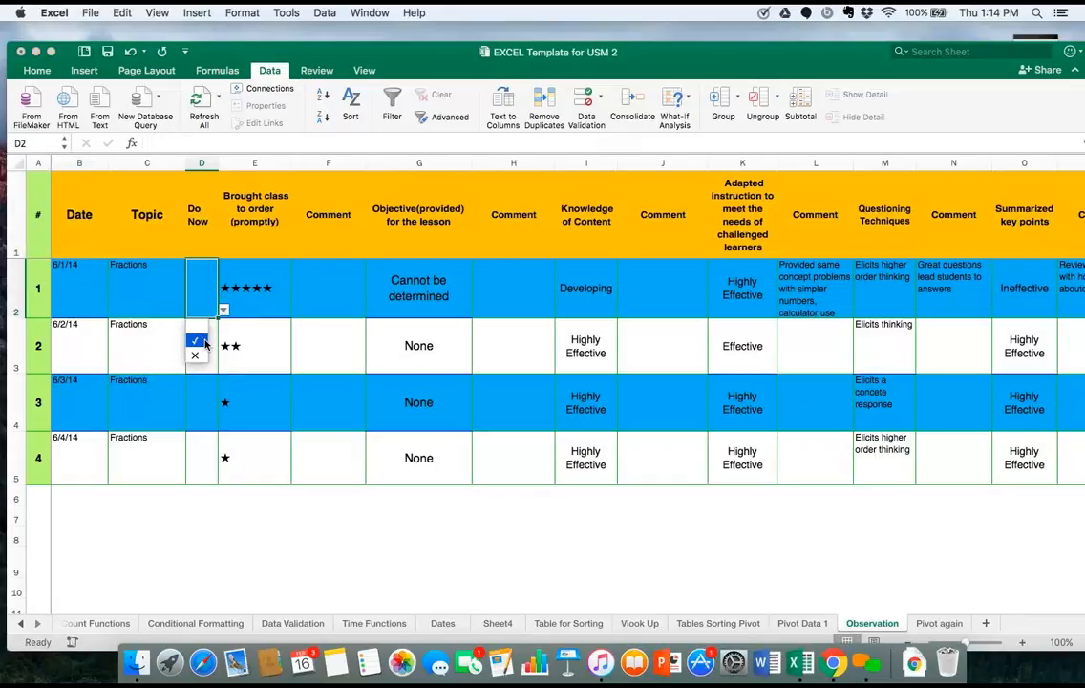
click(196, 341)
Try three stars from the dropdown list of rating cell E2, then set it to six stars.
click(256, 298)
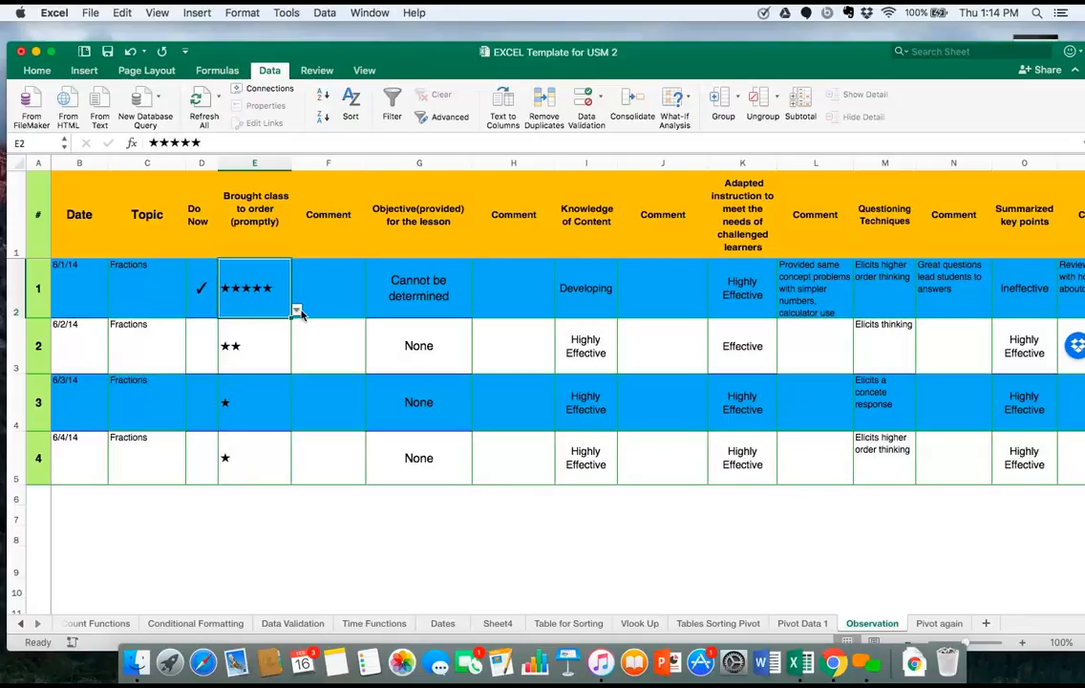
click(296, 310)
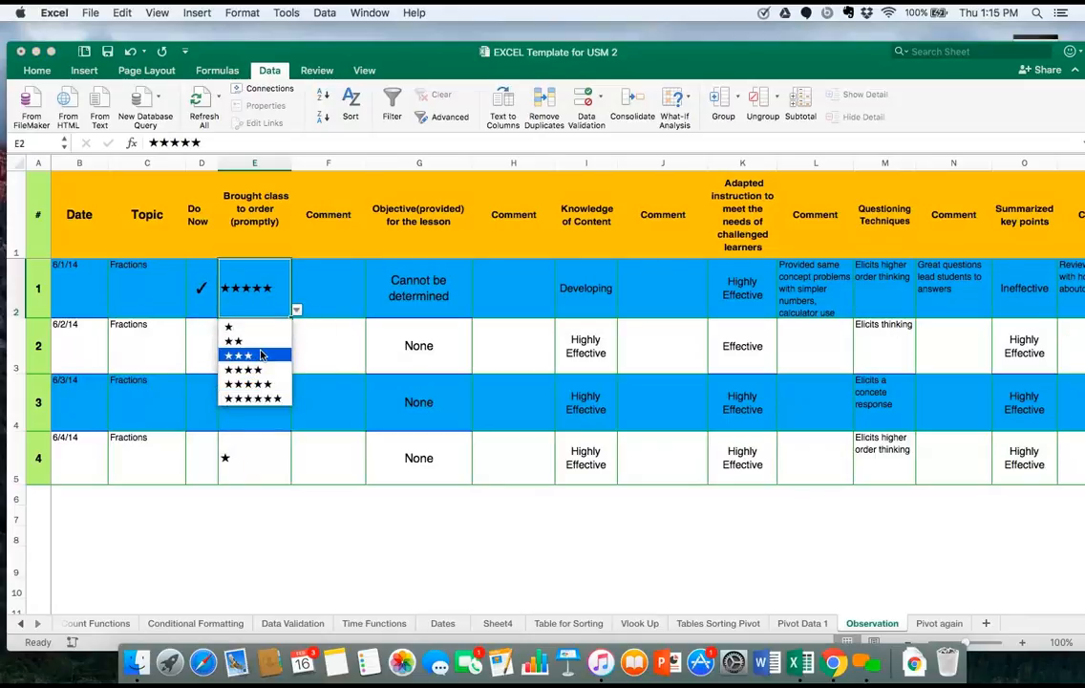
click(259, 354)
click(296, 311)
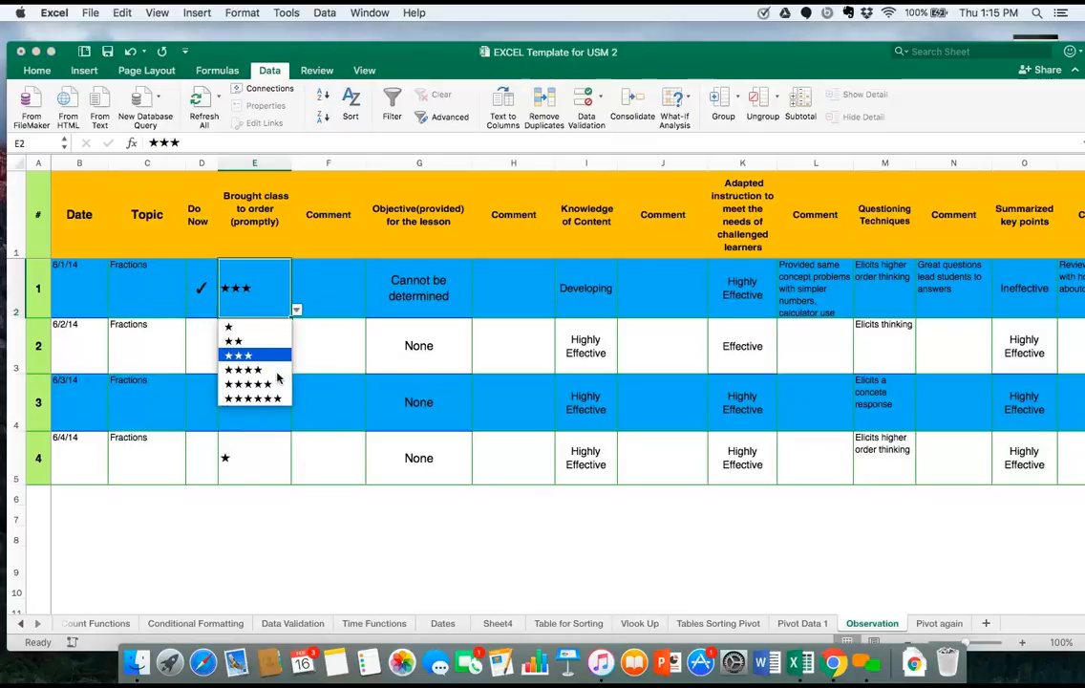
click(278, 404)
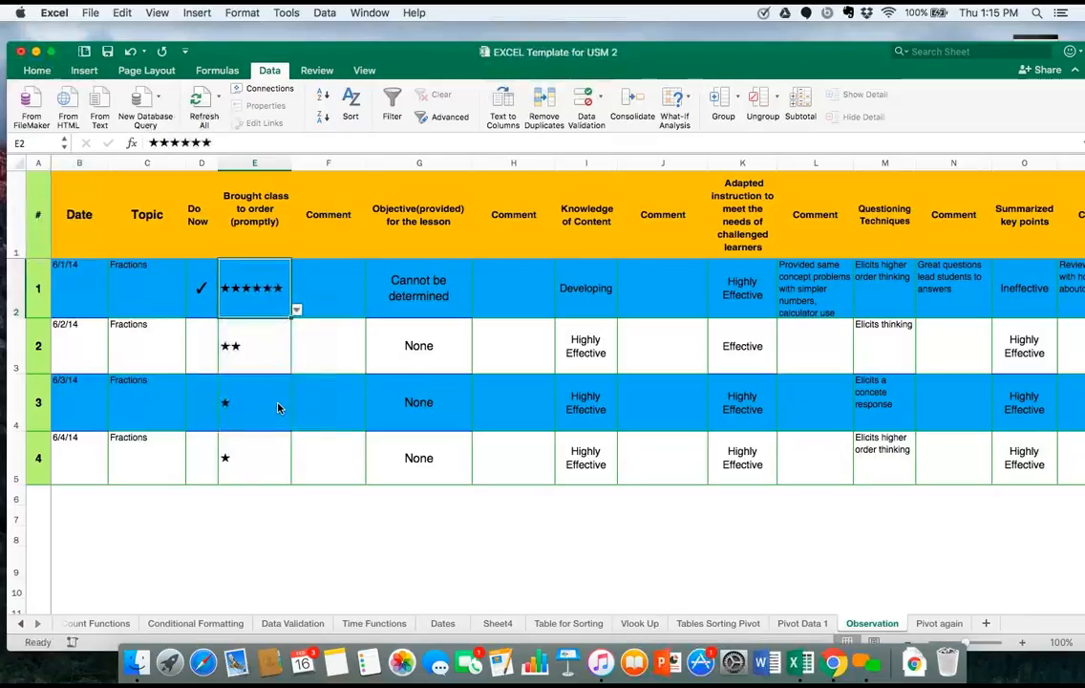
Try Moderate in the Objective dropdown list of cell G2, then set it to Strong.
click(348, 302)
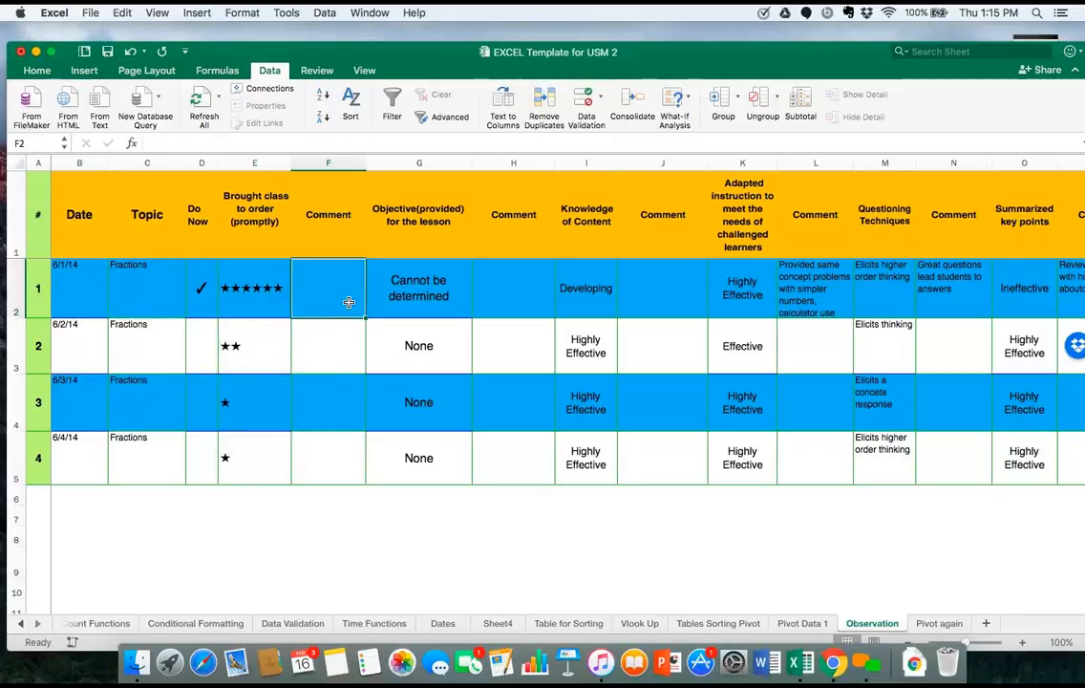
click(433, 297)
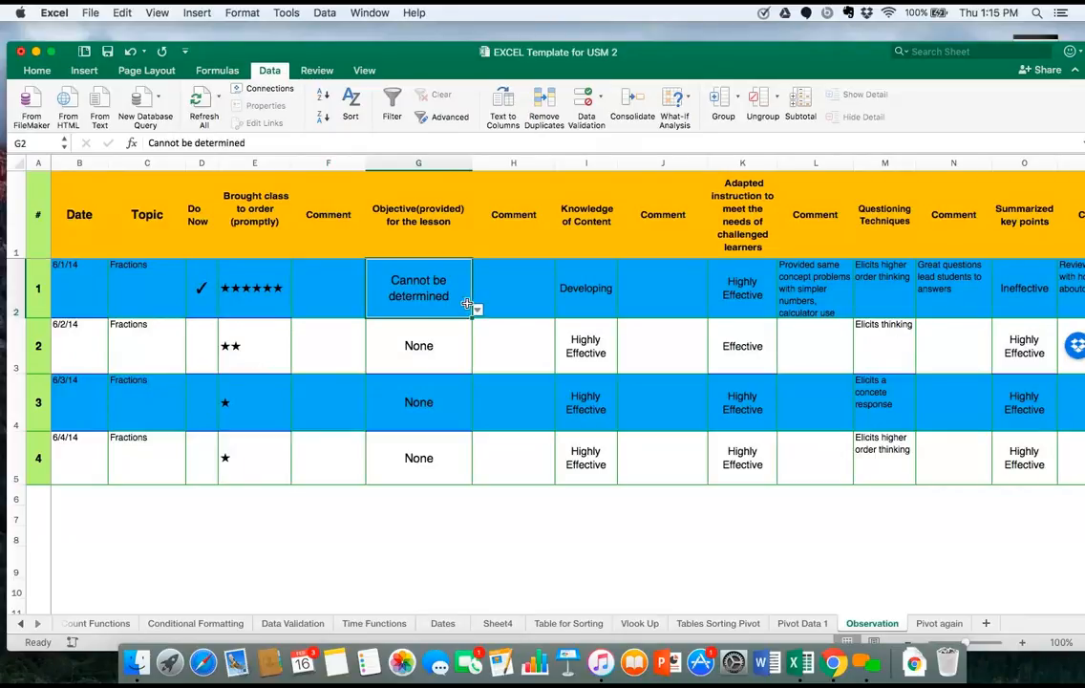
click(477, 310)
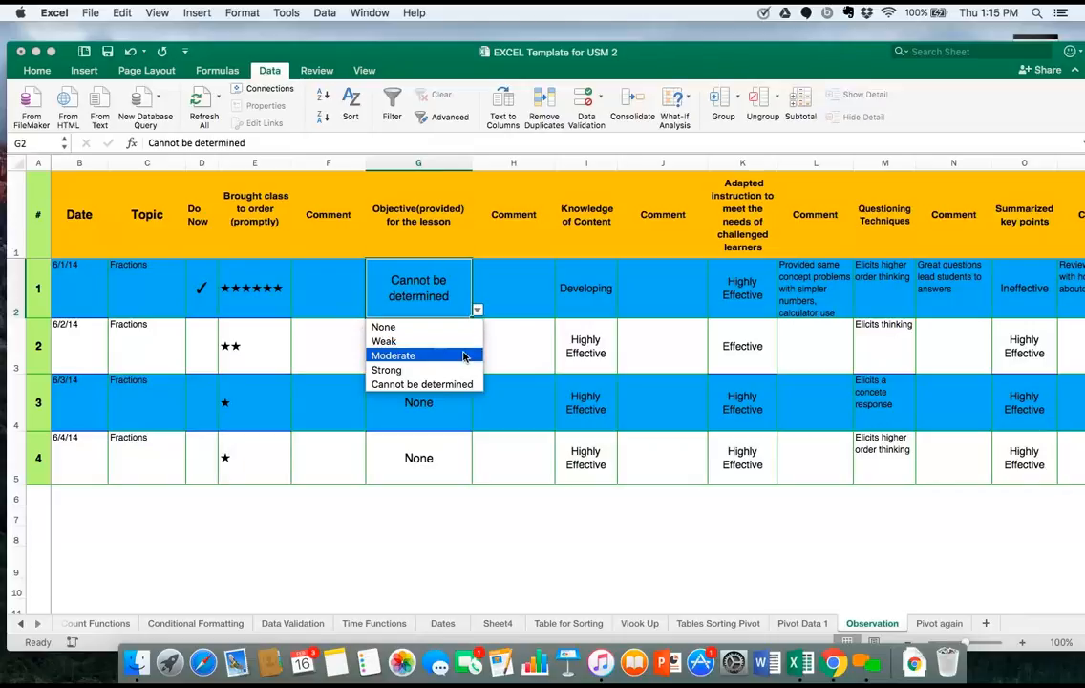
click(463, 357)
click(477, 310)
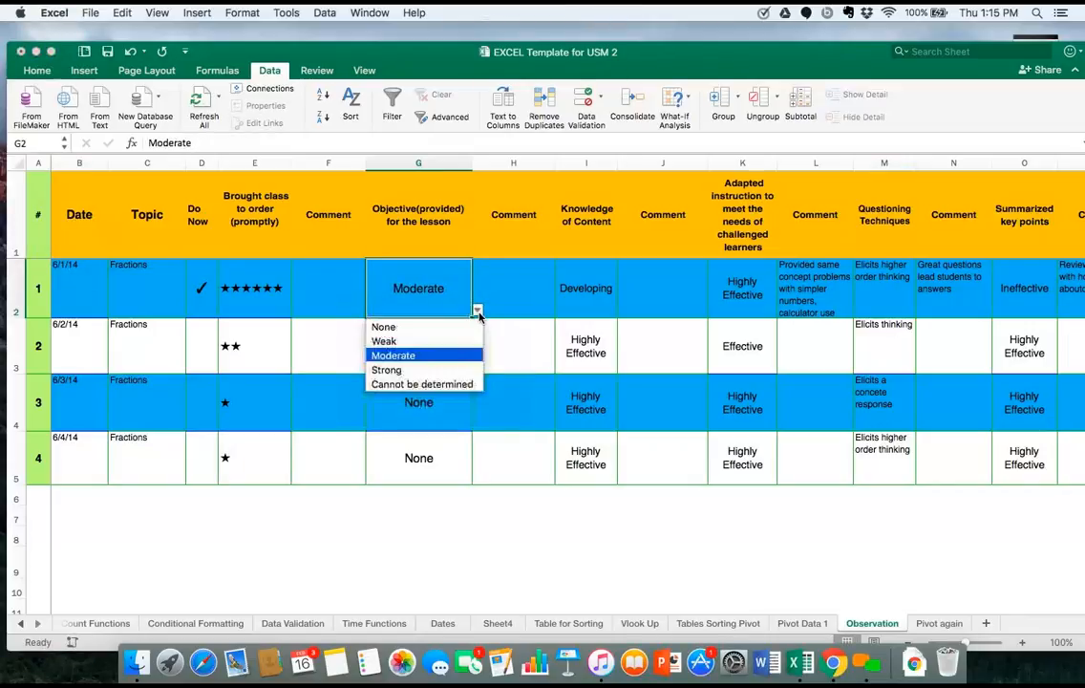
click(451, 371)
Check the items offered in the Knowledge of Content dropdown list in cell I2.
click(604, 290)
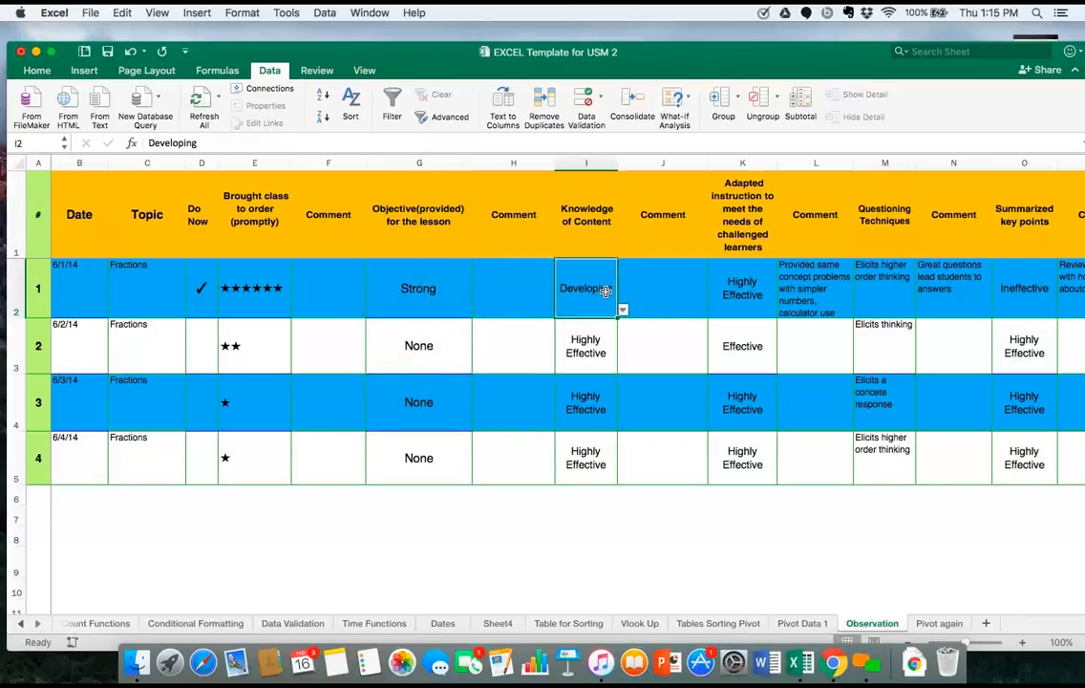
click(621, 311)
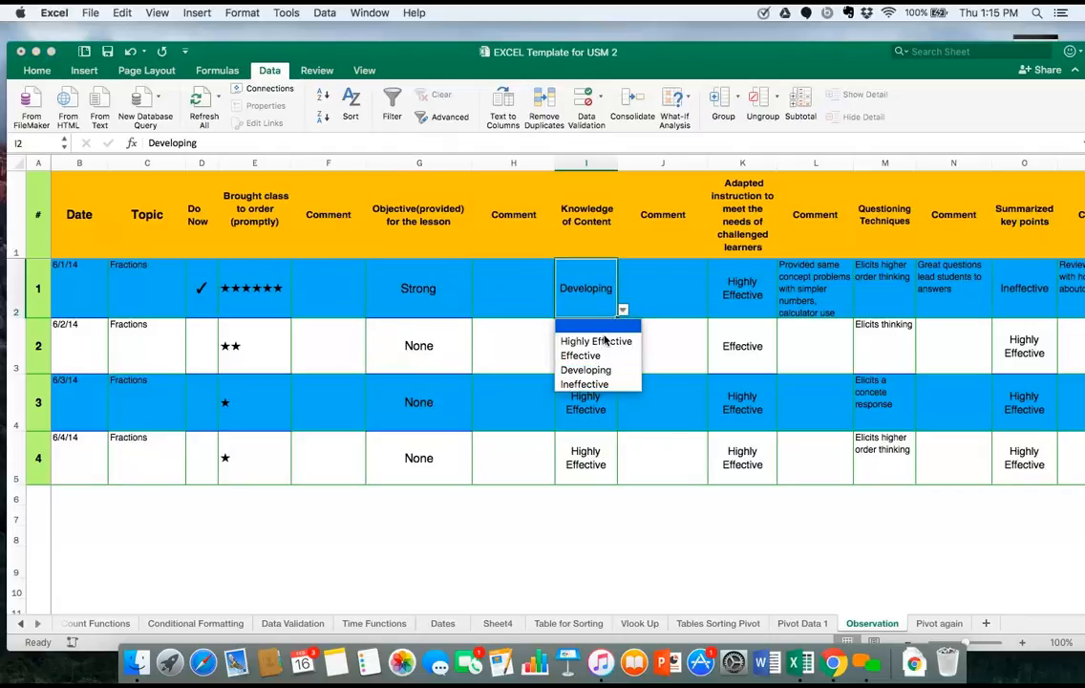
click(761, 294)
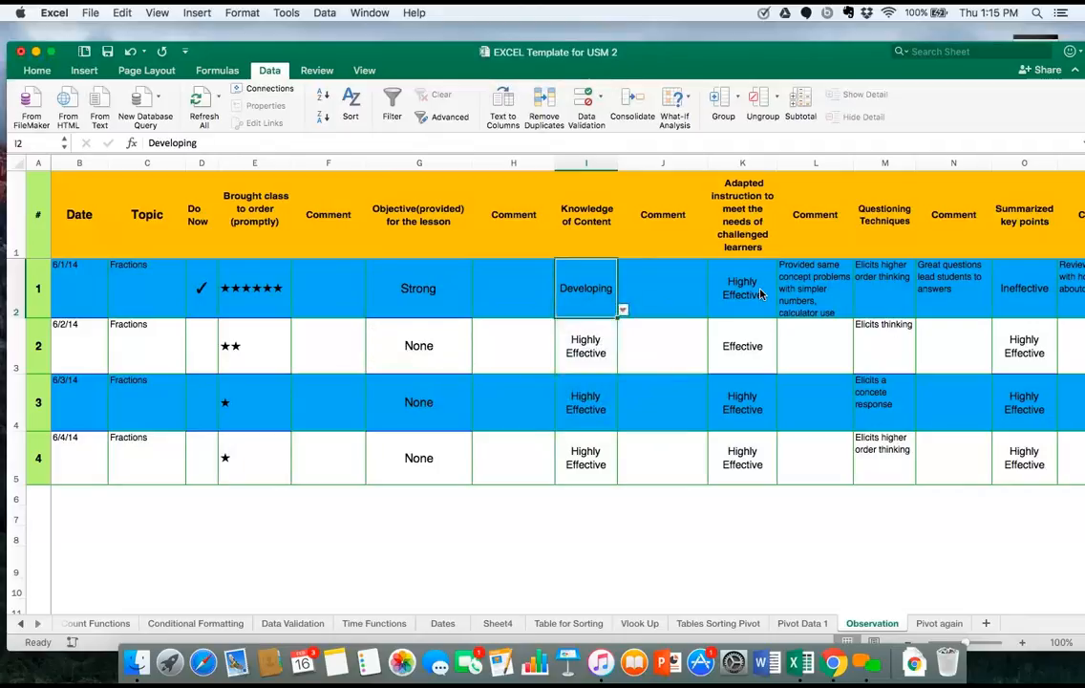
Set the adapted instruction rating in cell K2 to Effective from its dropdown list.
click(761, 294)
click(782, 311)
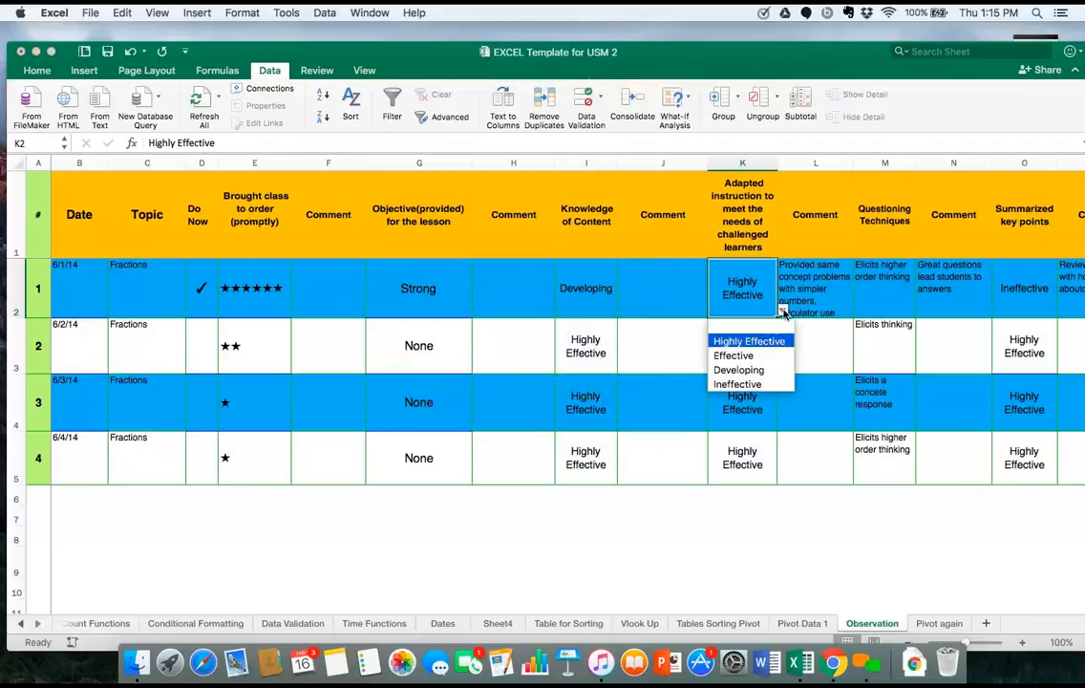
click(743, 354)
View the comment in L2, then set Homework Assigned in cell Q2 to the check mark.
click(834, 300)
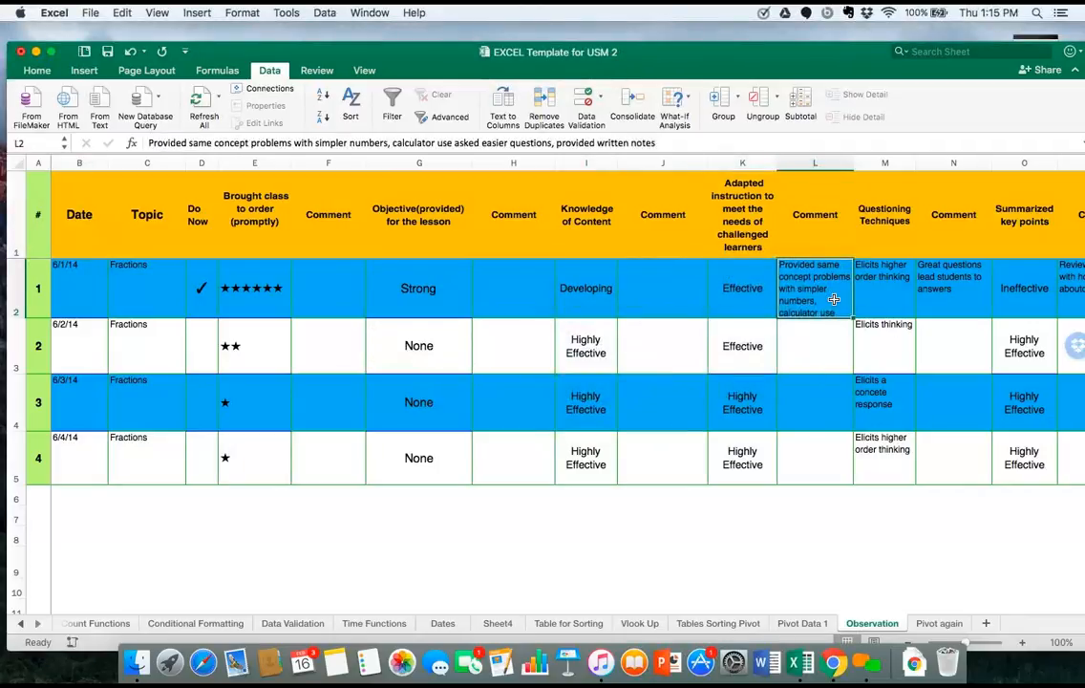
scroll(895, 294, right, 2)
scroll(895, 294, right, 3)
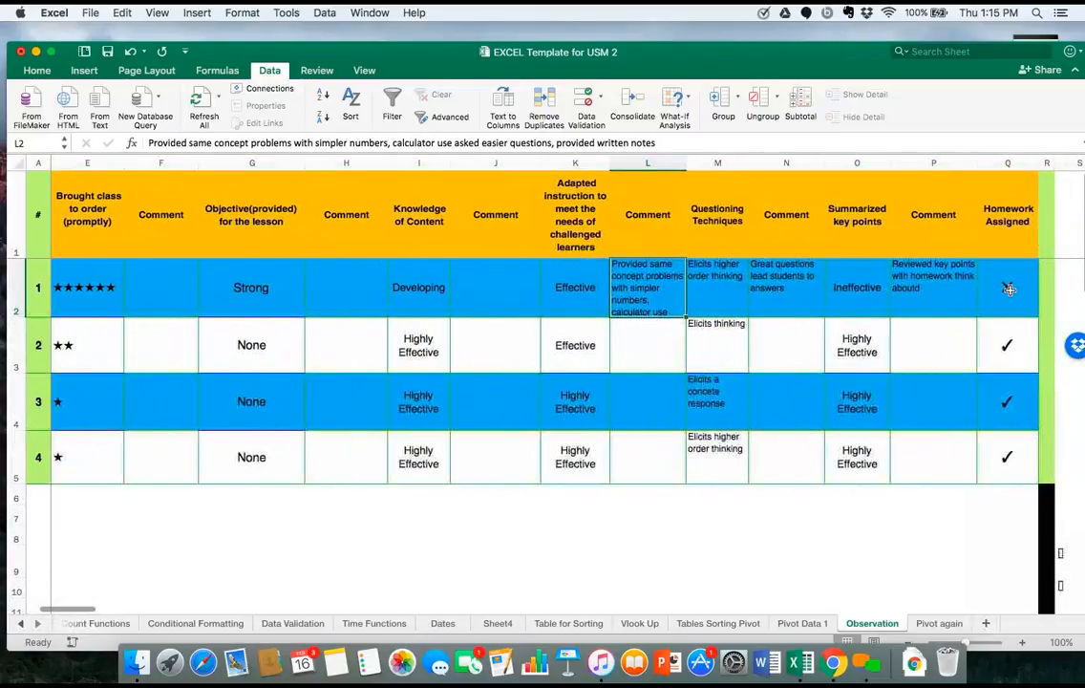
click(1013, 296)
click(1043, 313)
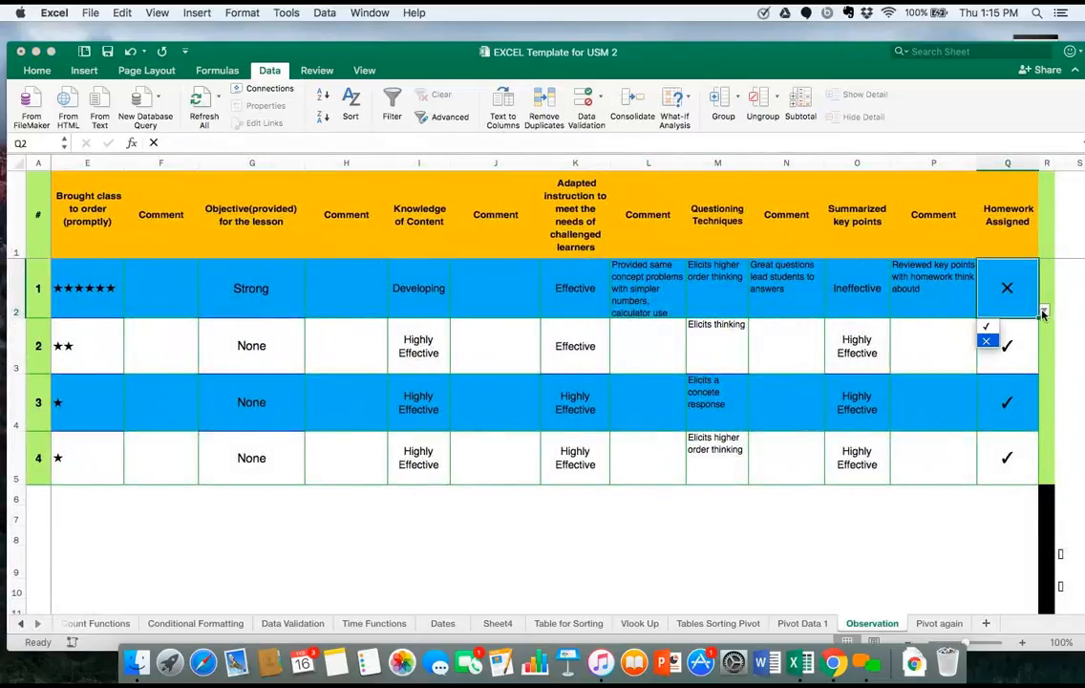
click(986, 326)
Review the items in cell D2's Do Now dropdown list again, choosing the check mark.
scroll(580, 353, left, 3)
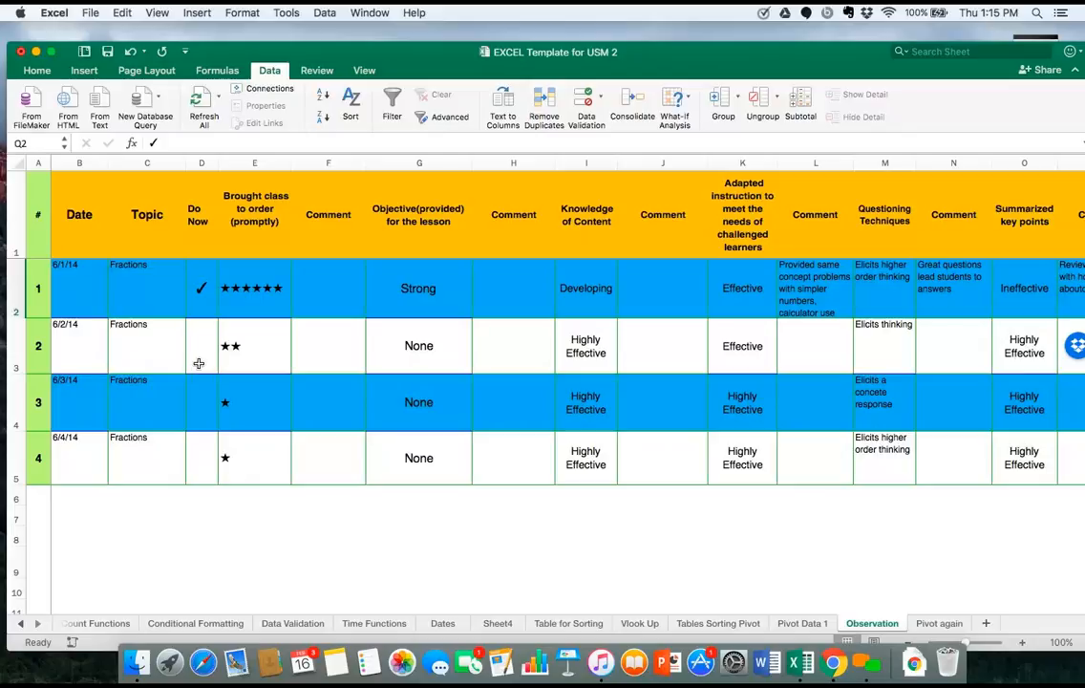
click(205, 299)
click(223, 310)
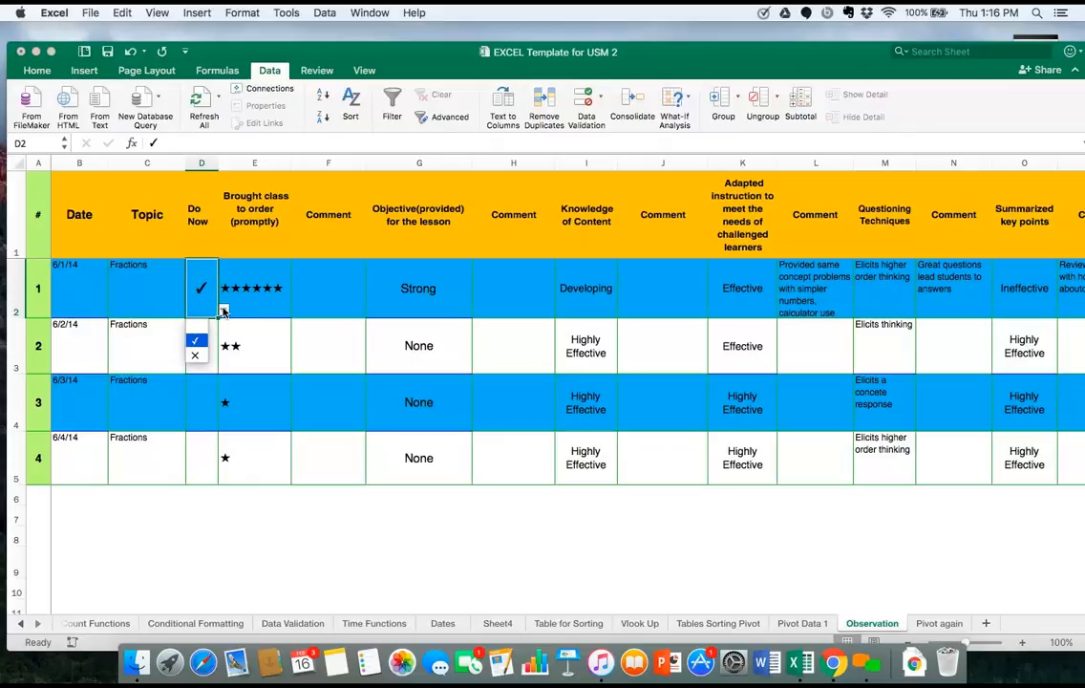
click(196, 340)
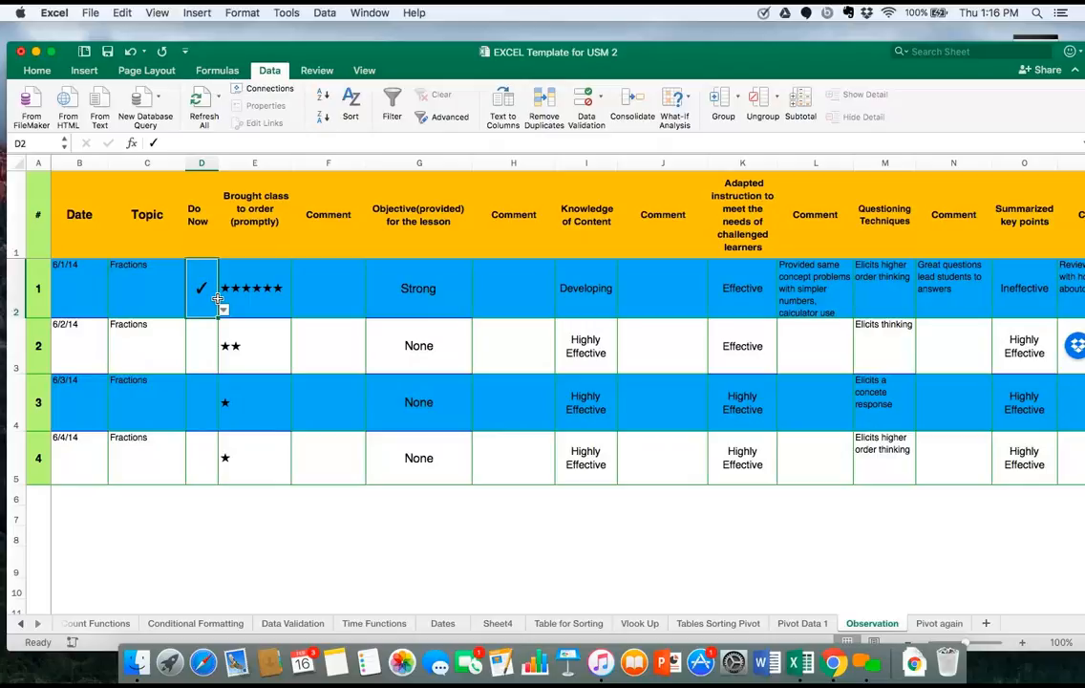
Change the font of the star rating list in T9:T14 to Abadi MT Condensed Extra Bold.
scroll(623, 341, right, 1)
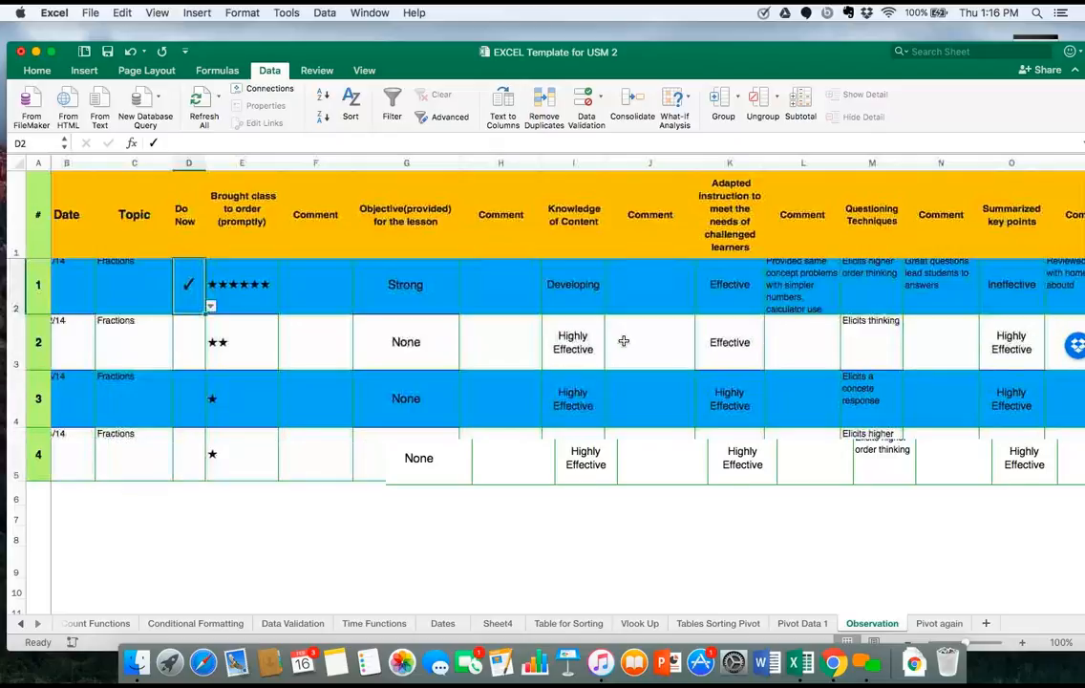
scroll(624, 341, right, 2)
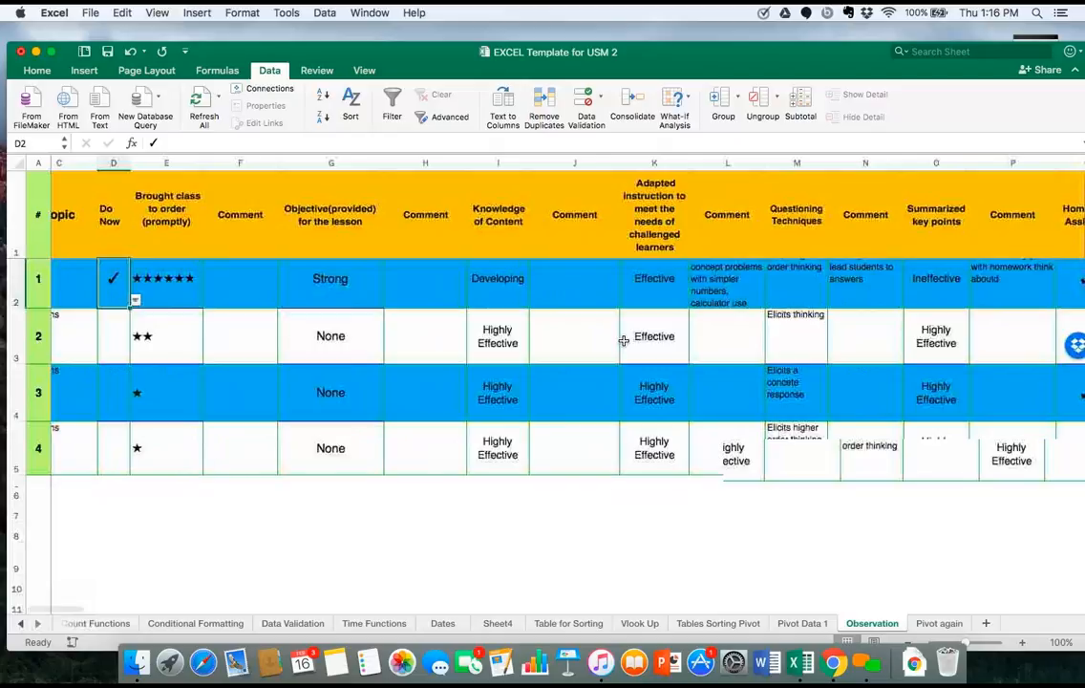
scroll(623, 341, right, 3)
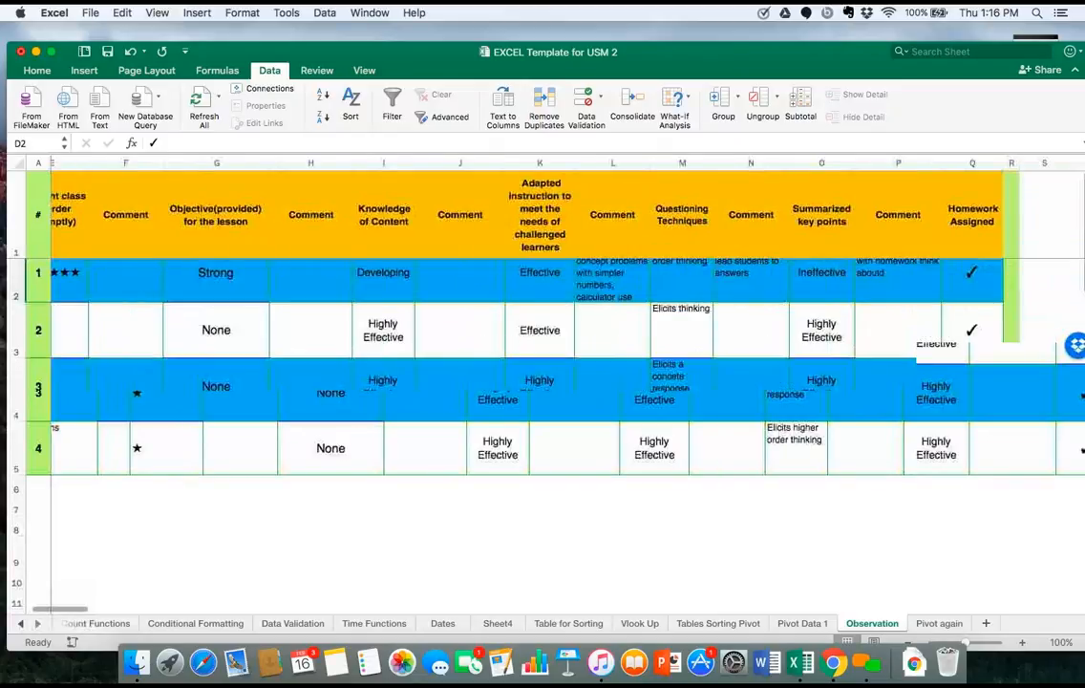
scroll(574, 372, right, 3)
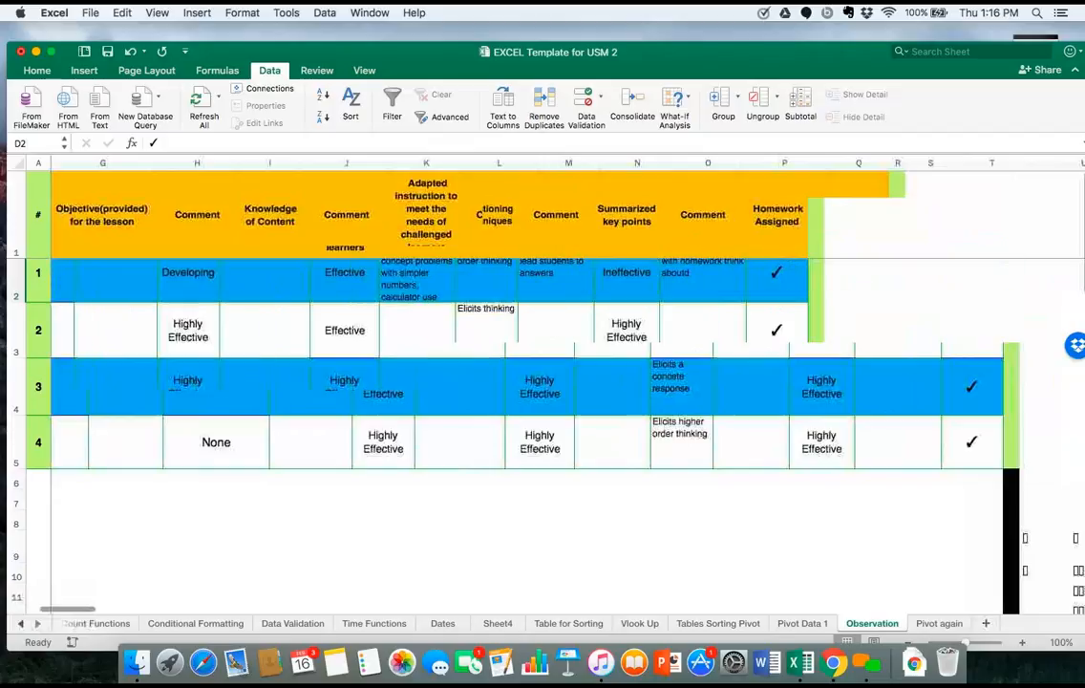
scroll(168, 357, right, 10)
click(165, 353)
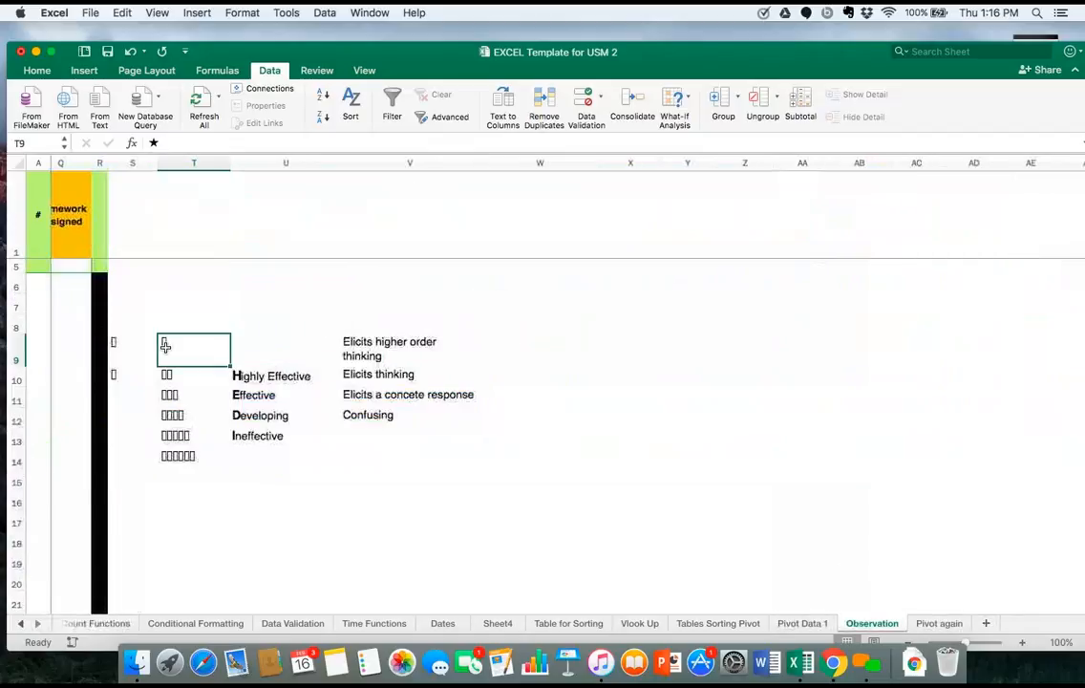
click(37, 69)
click(195, 94)
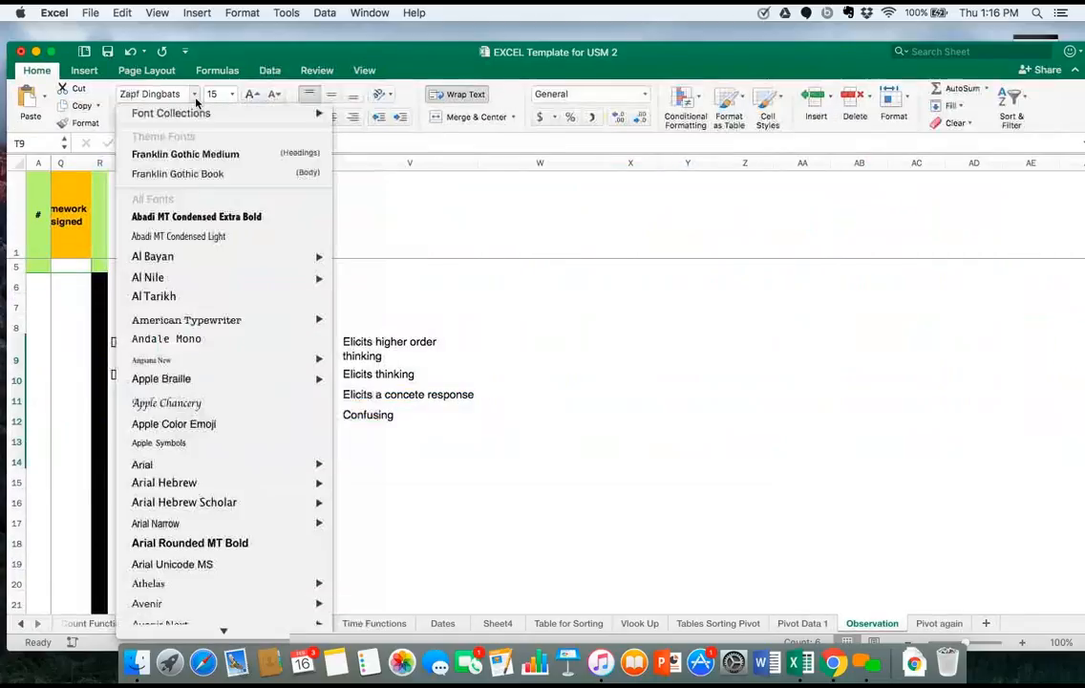
click(196, 216)
click(243, 286)
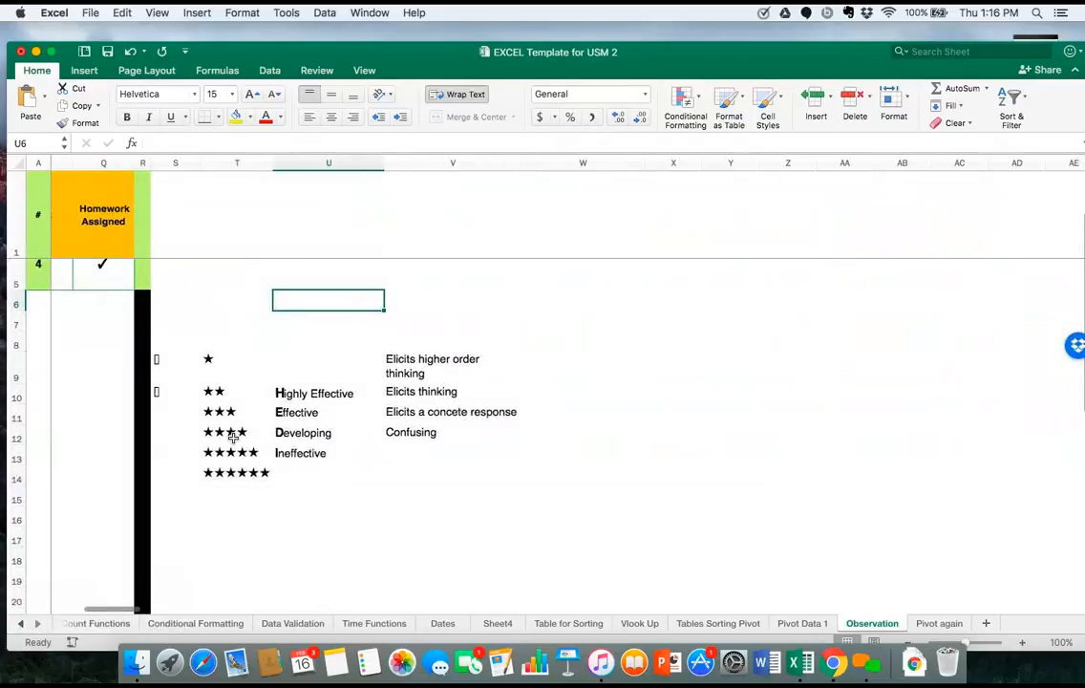
Change the font of the check mark and X symbols in S9:S10 to Abadi MT Condensed Extra Bold.
click(157, 360)
drag(158, 360, 158, 392)
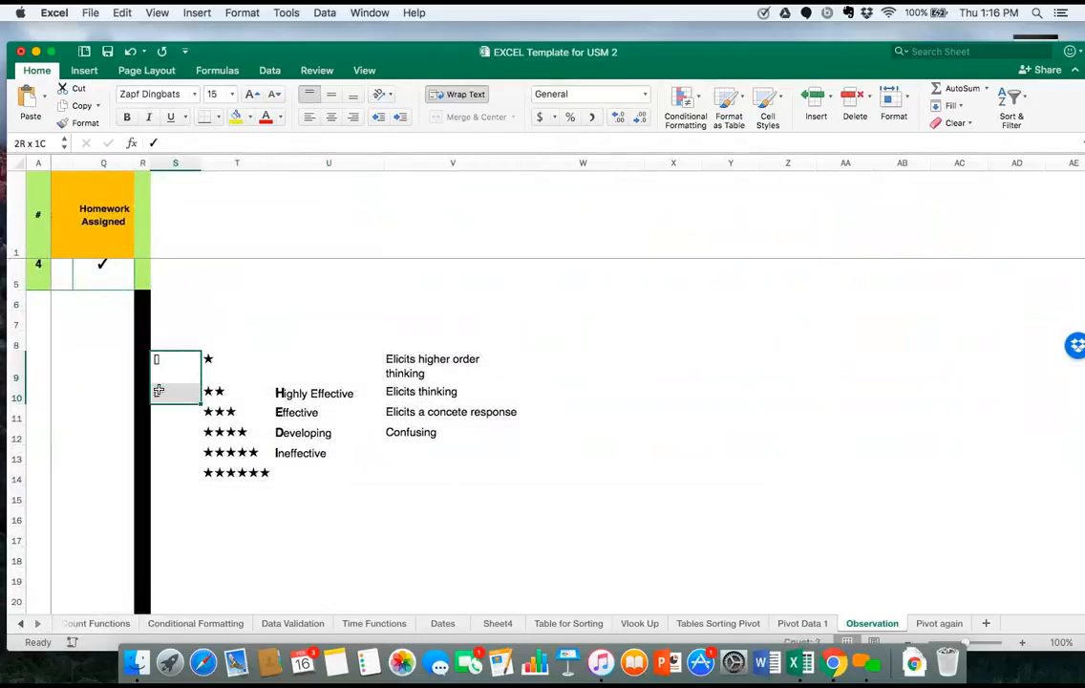
click(195, 95)
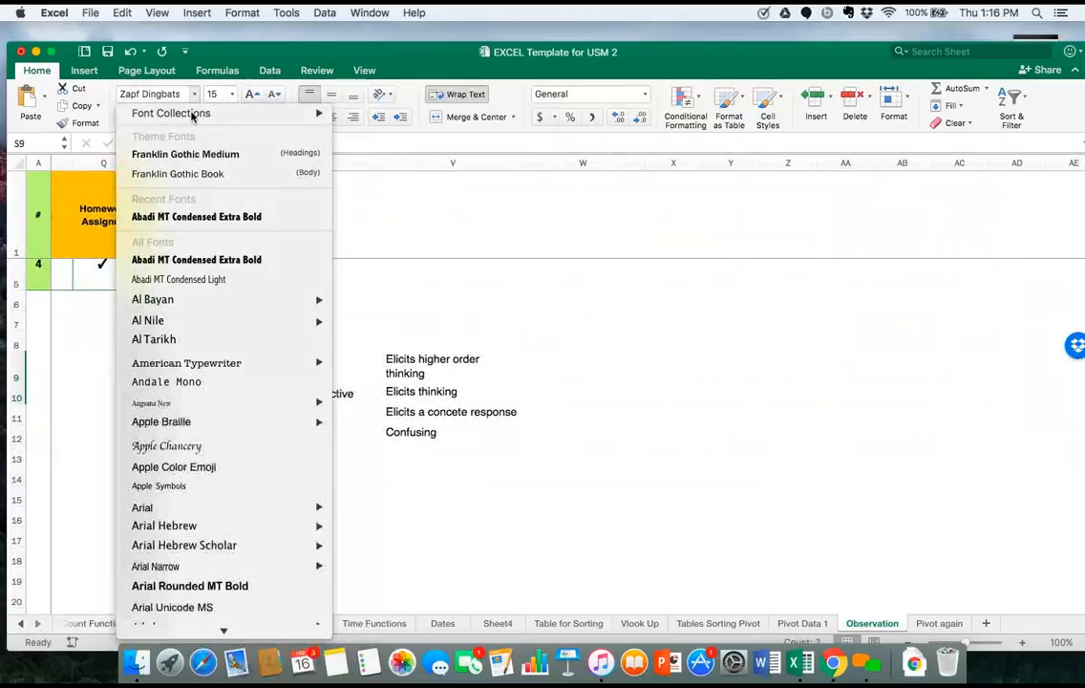
click(199, 217)
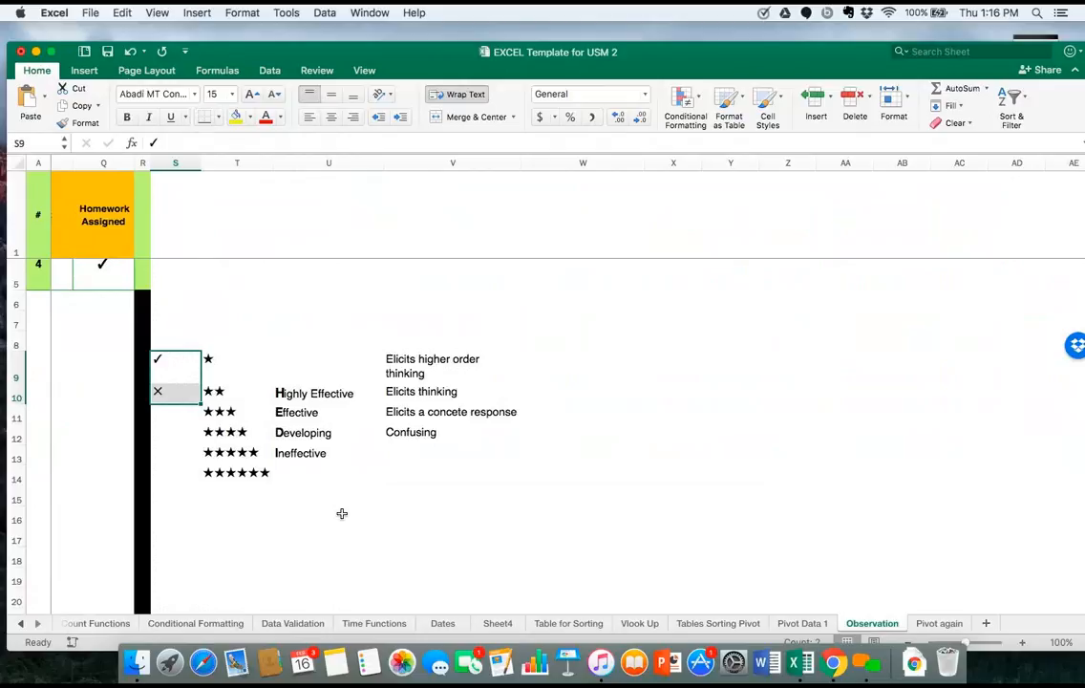
Look over the observation table's rows and rating columns again, ending at its first row and date column.
scroll(157, 274, left, 10)
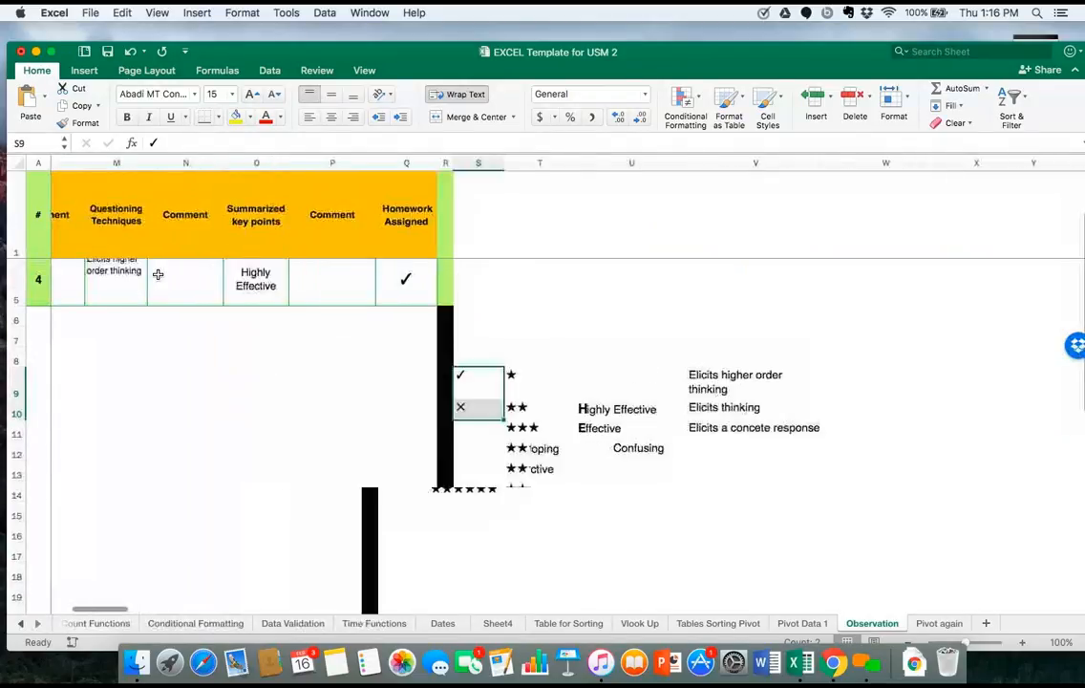
scroll(158, 275, left, 8)
scroll(157, 274, up, 4)
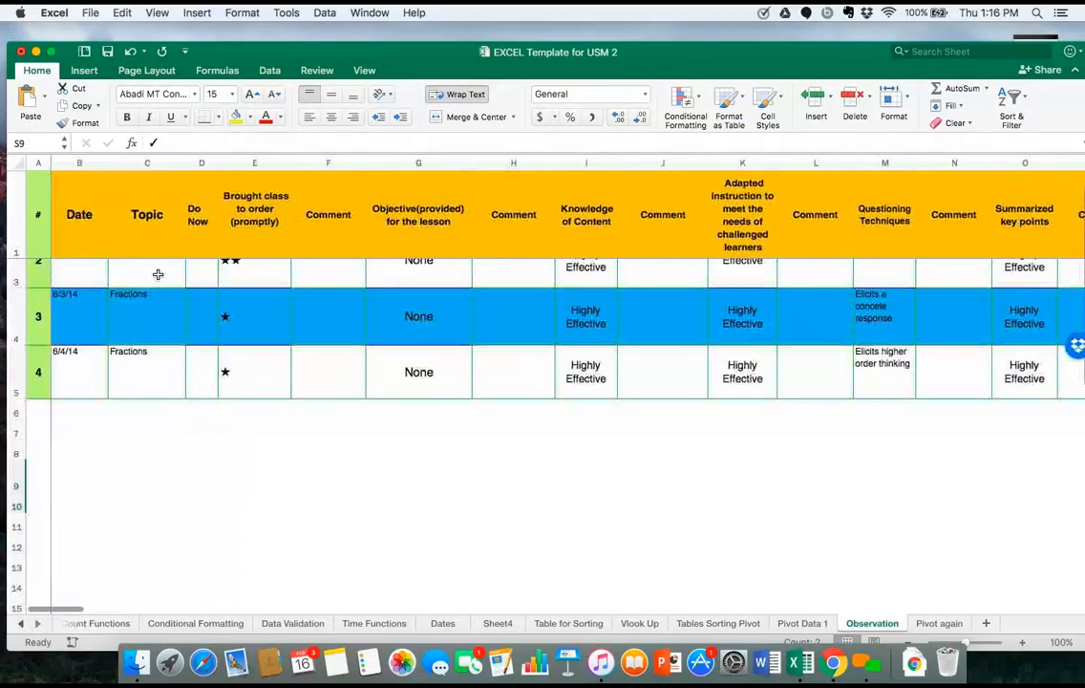
scroll(157, 274, down, 3)
scroll(157, 274, right, 2)
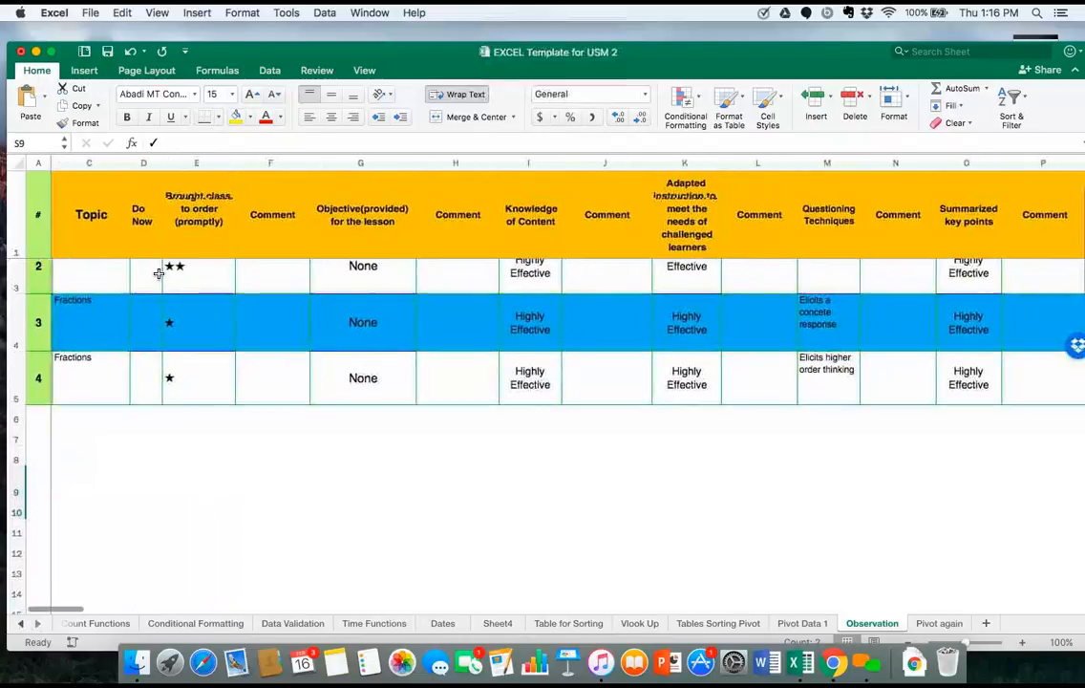
scroll(158, 274, up, 3)
scroll(159, 274, left, 2)
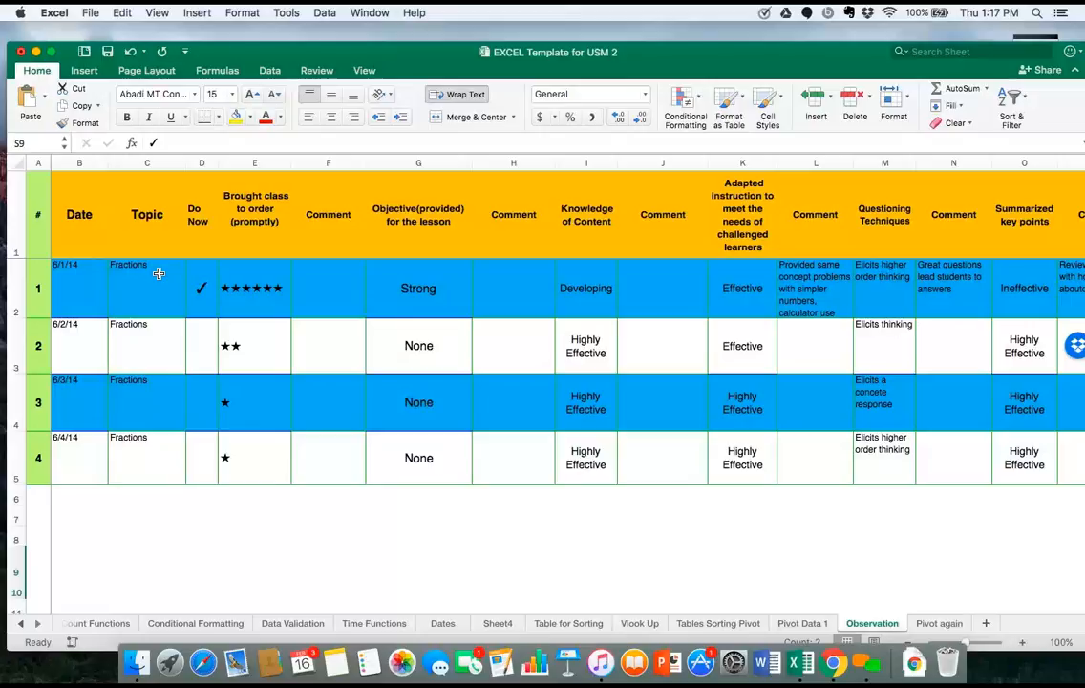
Go to the Dates sheet and bring the blank area beneath the dates in columns Q to S into view.
click(454, 631)
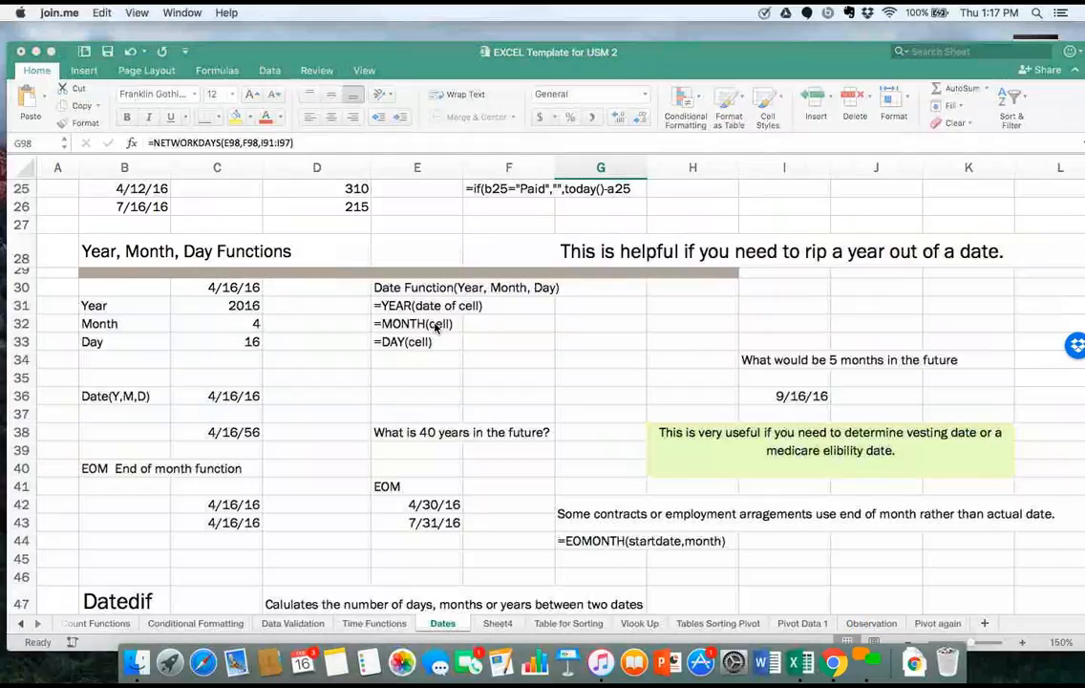
scroll(435, 328, up, 10)
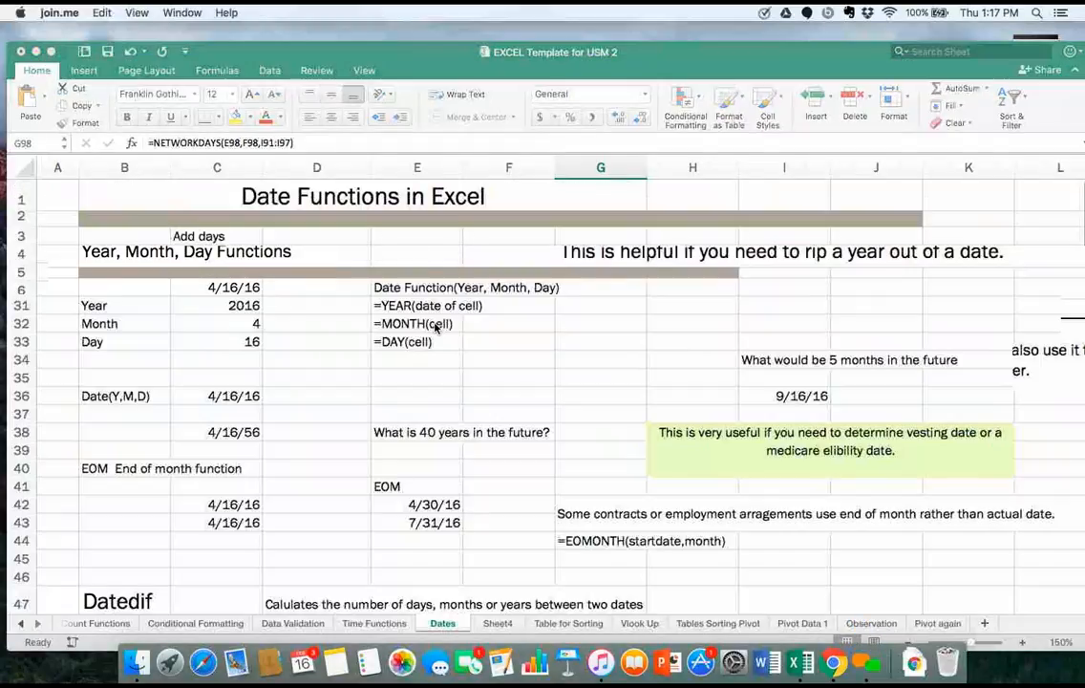
scroll(435, 328, right, 10)
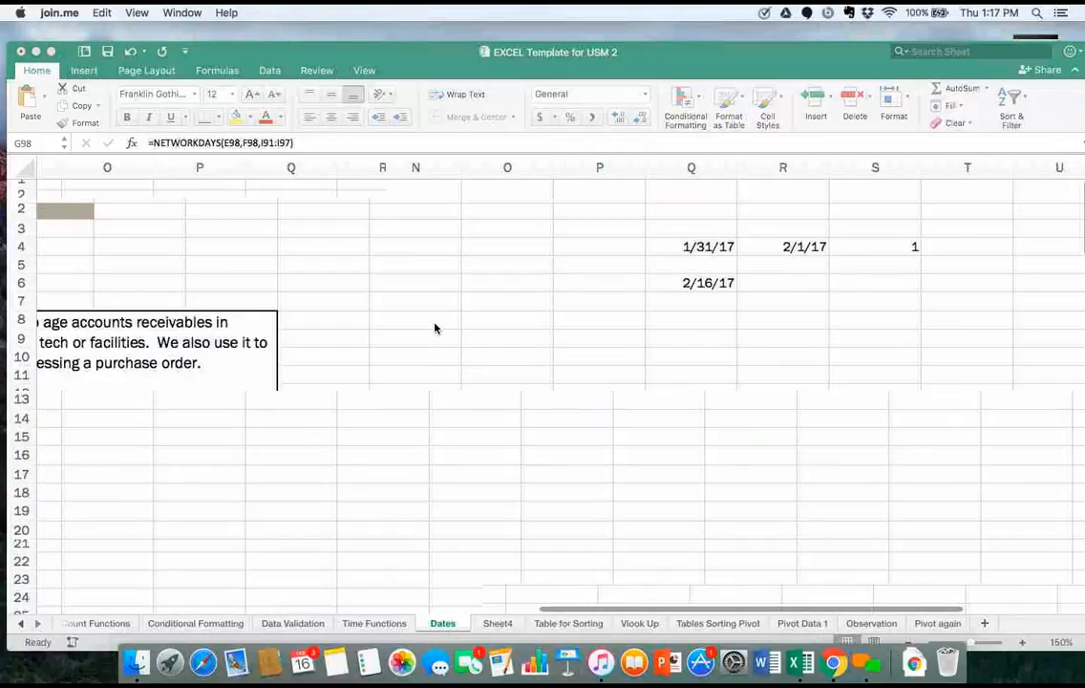
scroll(435, 328, right, 5)
scroll(435, 328, left, 1)
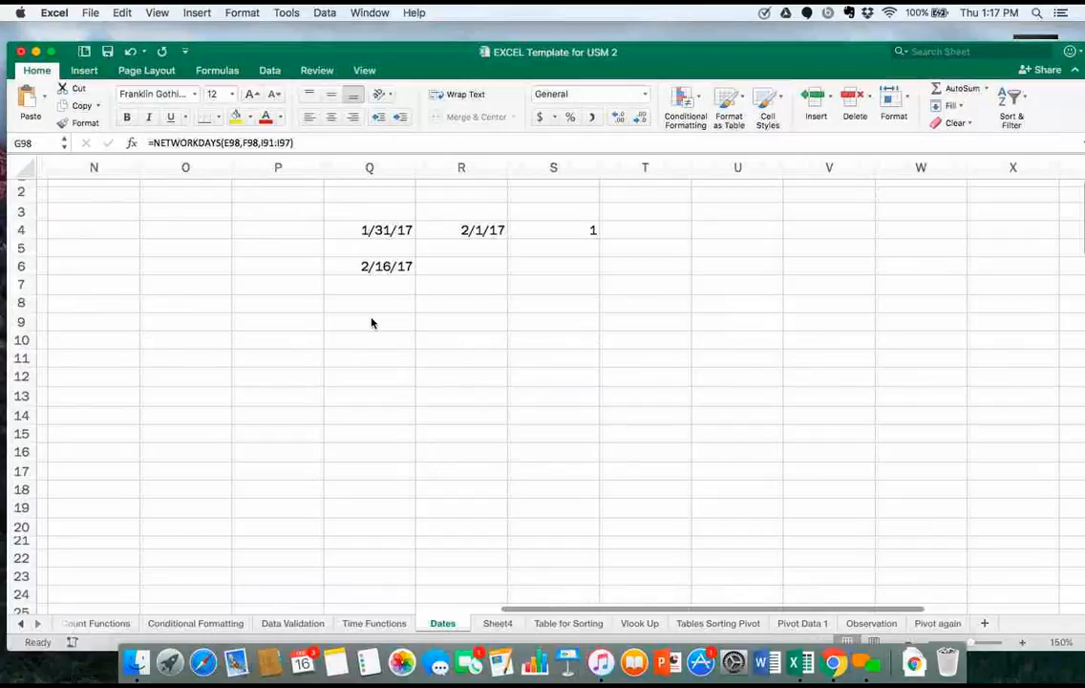
Enter the date 1/3/17 in cell Q9 and reselect the cell.
click(371, 323)
text(q)
key(BackSpace)
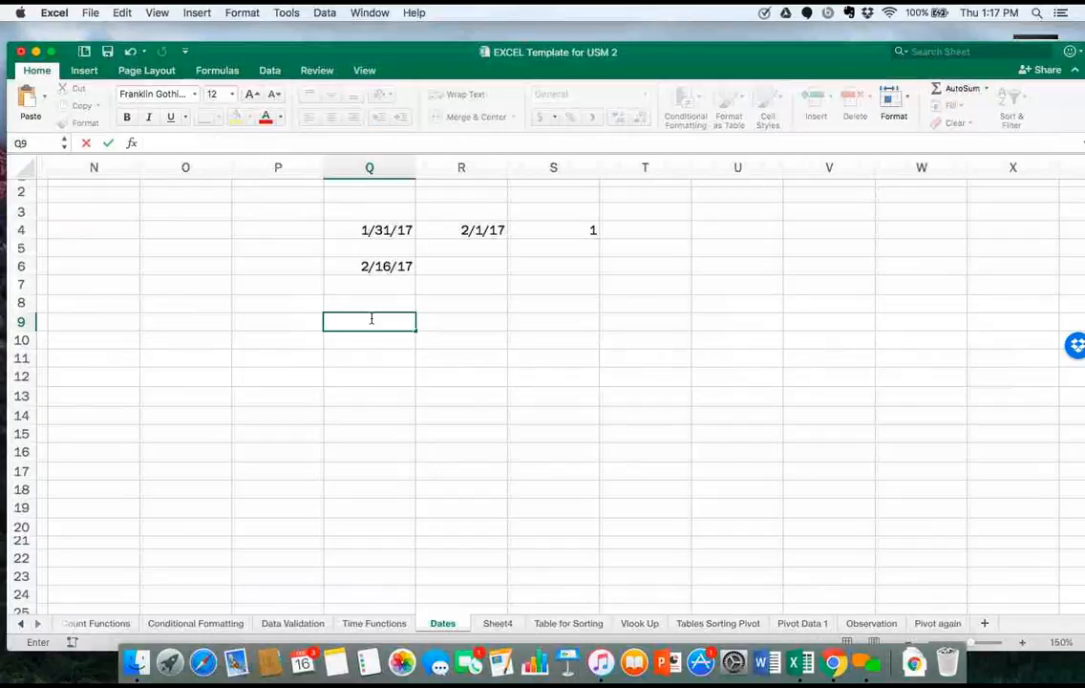
text(1/3/17)
key(Return)
click(372, 321)
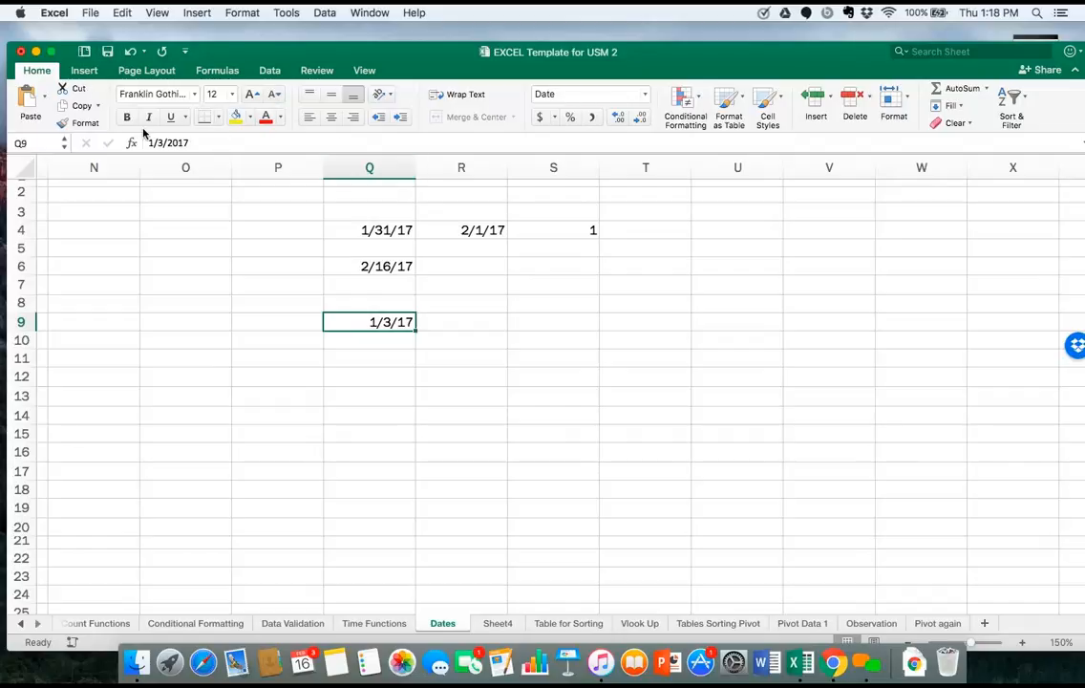
Reposition the workbook window and change the number format of cell Q9 to General to reveal the date's serial number.
click(38, 72)
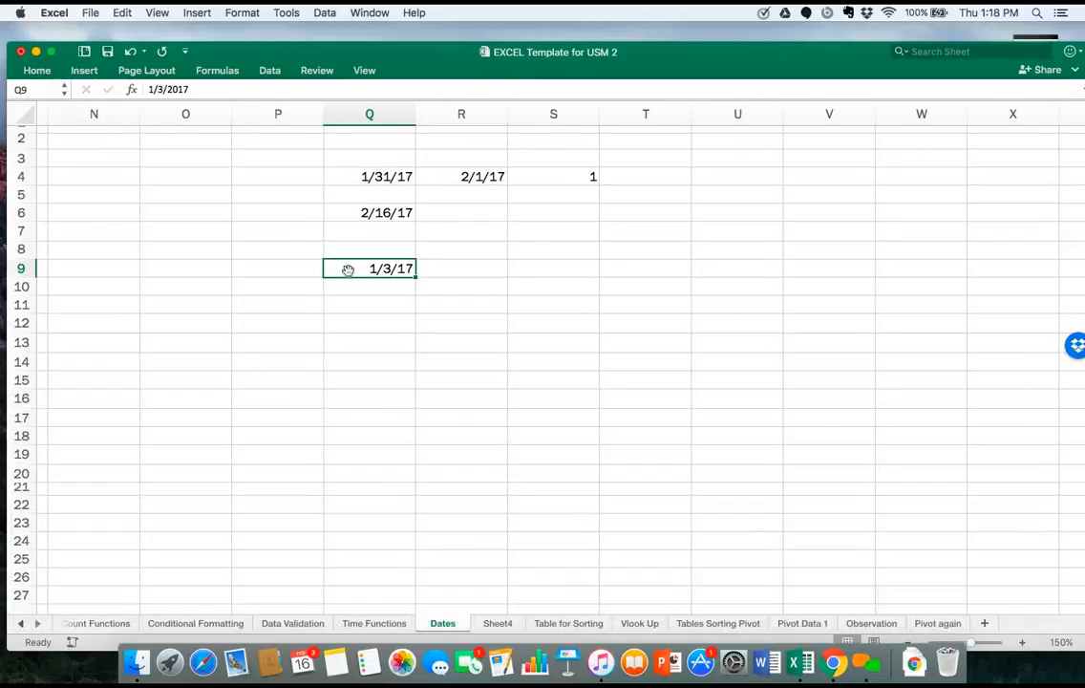
key(alt+super+r)
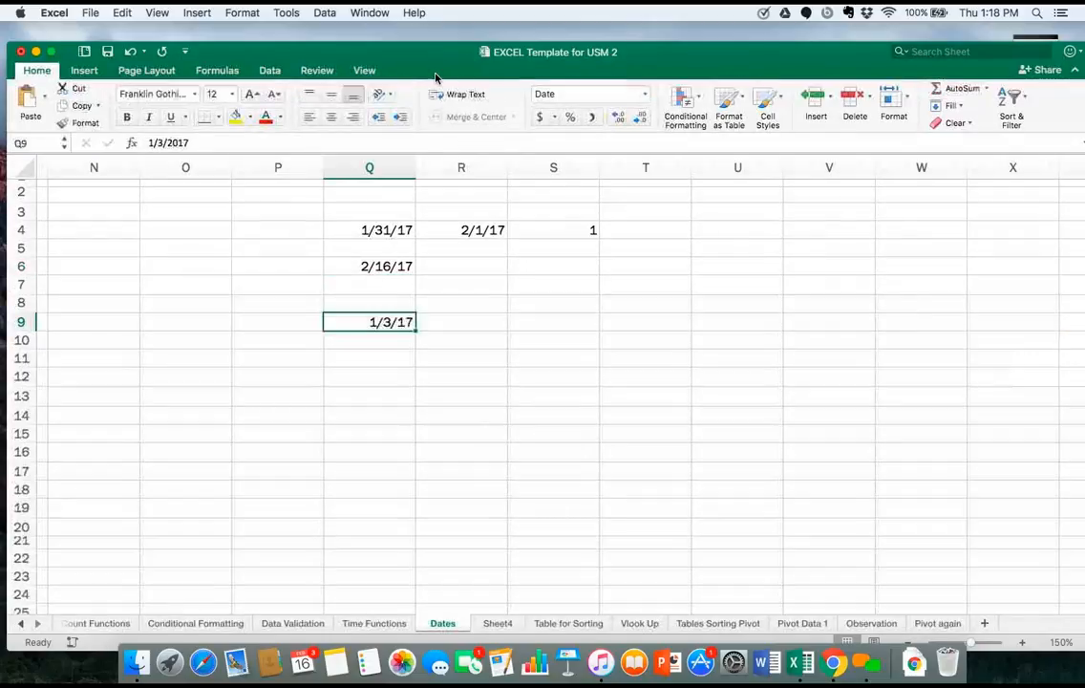
drag(436, 73, 377, 202)
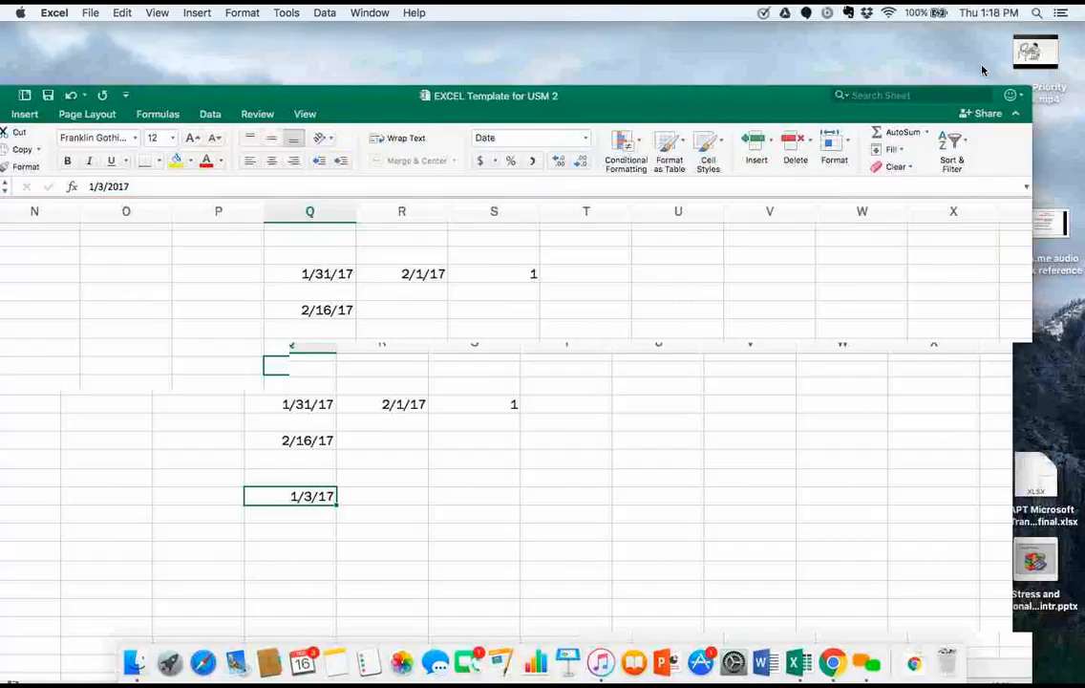
click(750, 69)
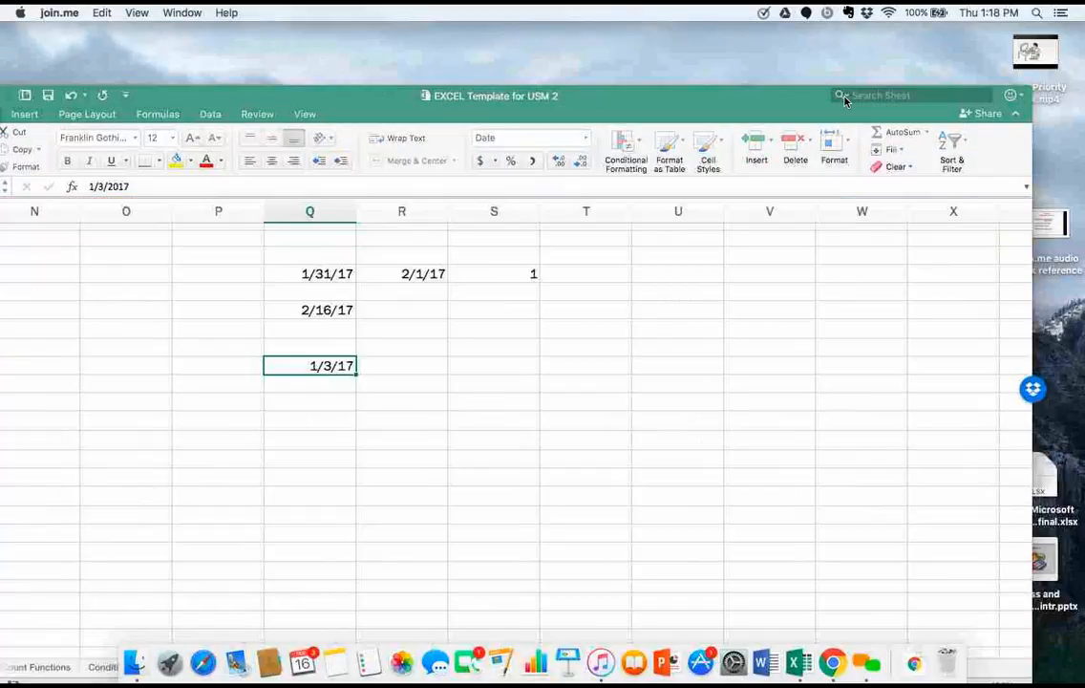
click(579, 141)
click(565, 162)
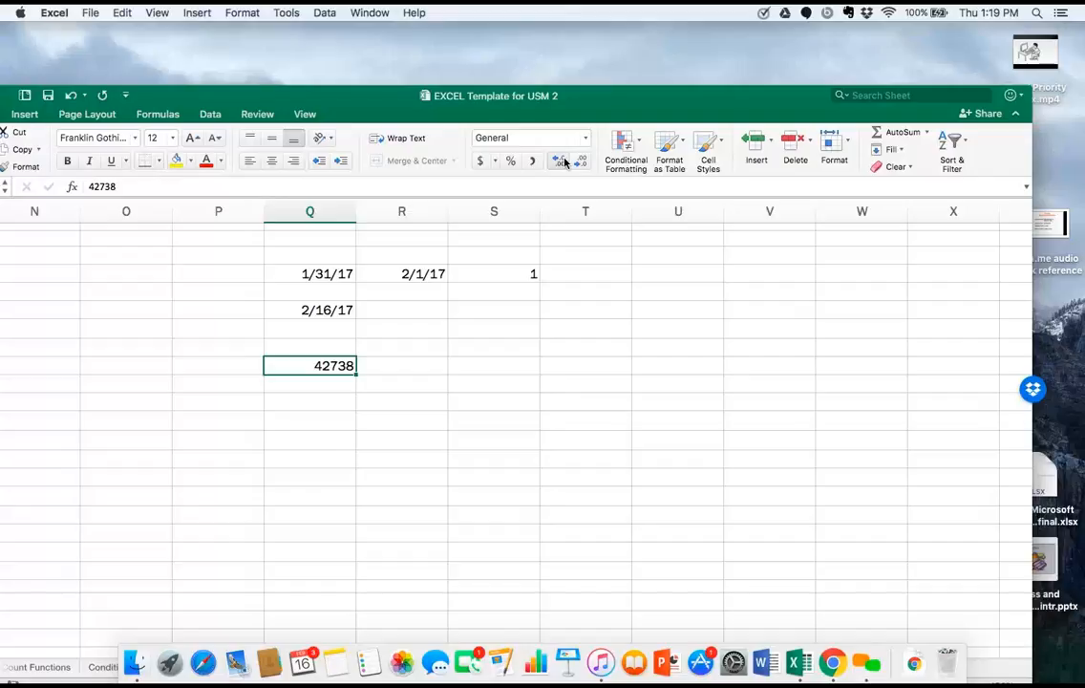
Replace the number in cell Q9 with the date 1/1/1900.
double_click(346, 370)
key(BackSpace)
key(BackSpace)
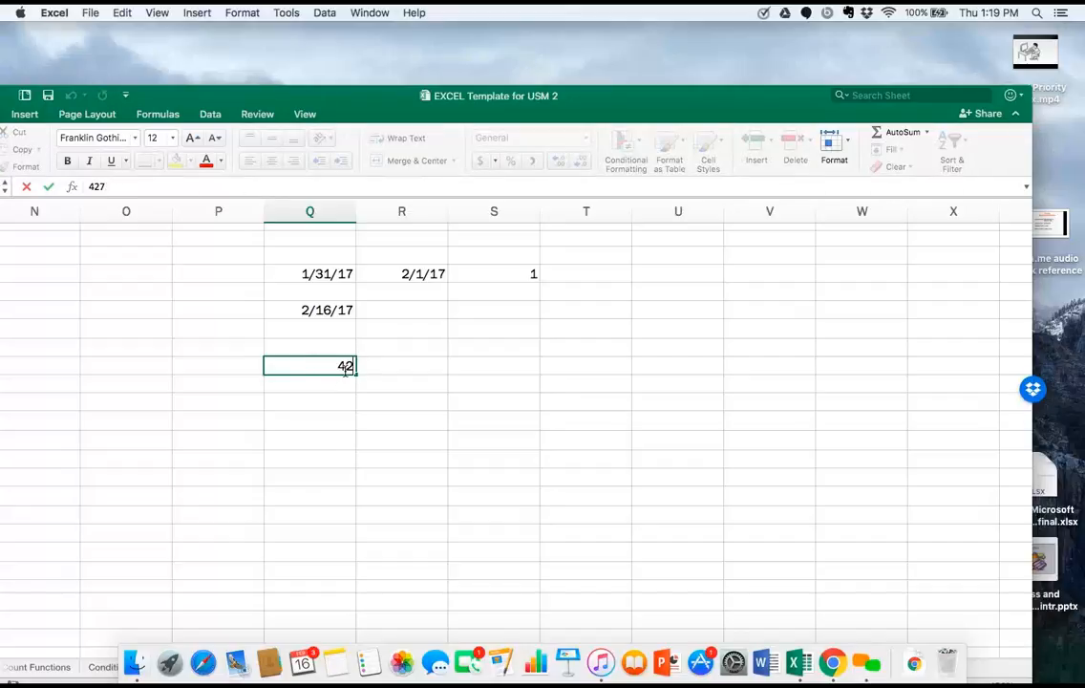
key(BackSpace)
key(BackSpace)
key(BackSpace)
text(1/1)
text(/19)
text(00)
key(Return)
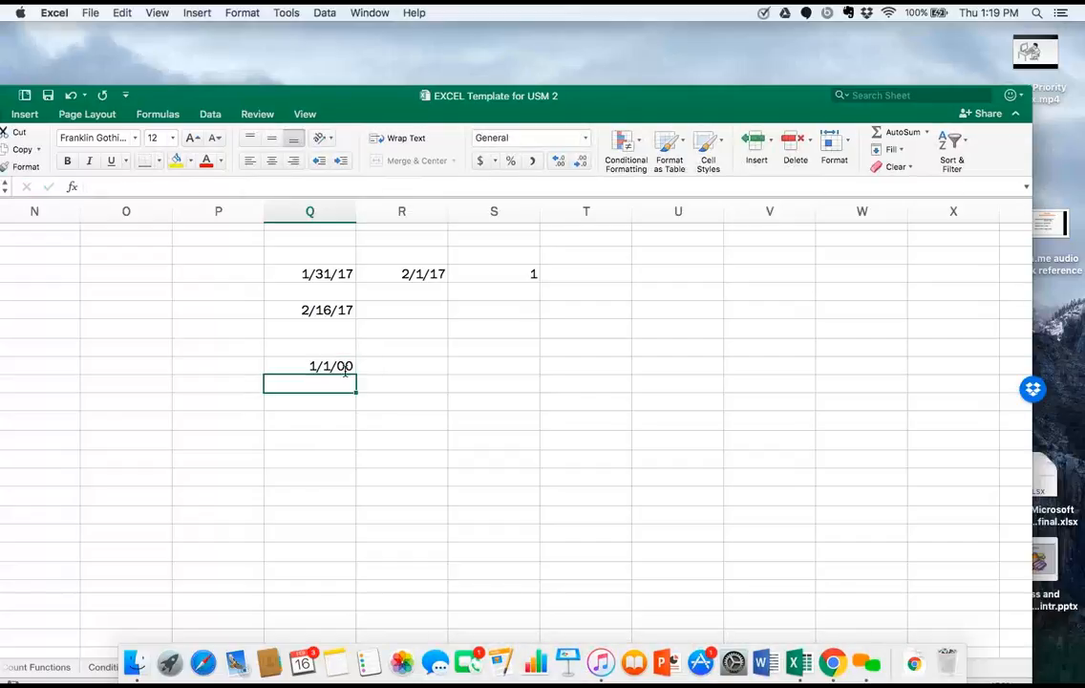
Apply the General number format to the 1/1/1900 date in cell Q9.
click(346, 371)
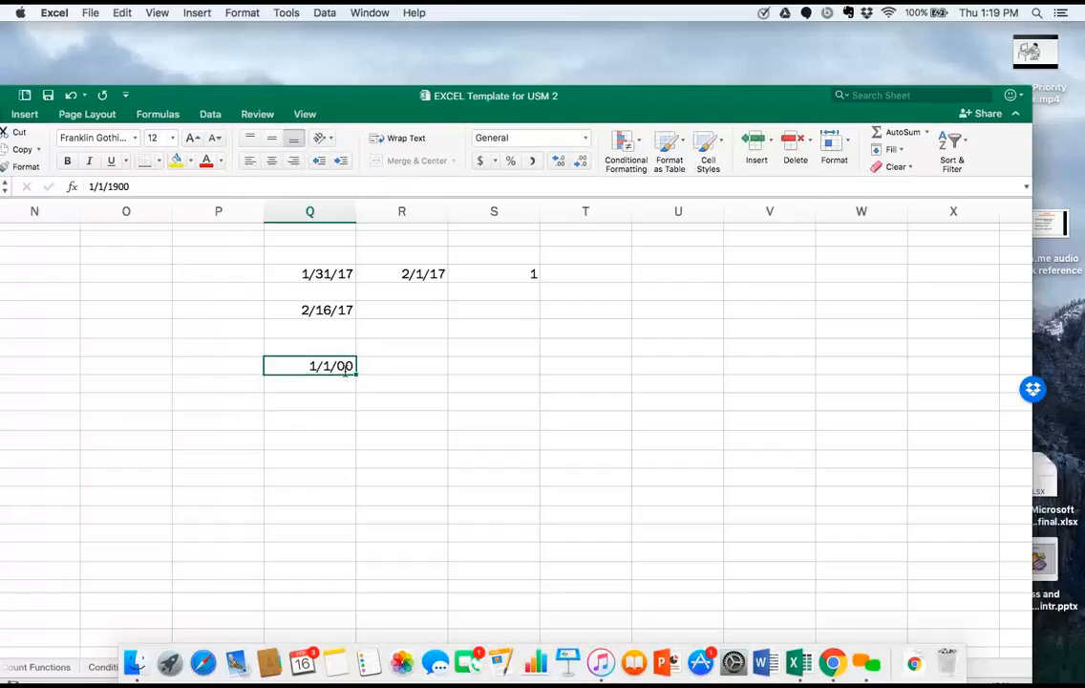
click(552, 140)
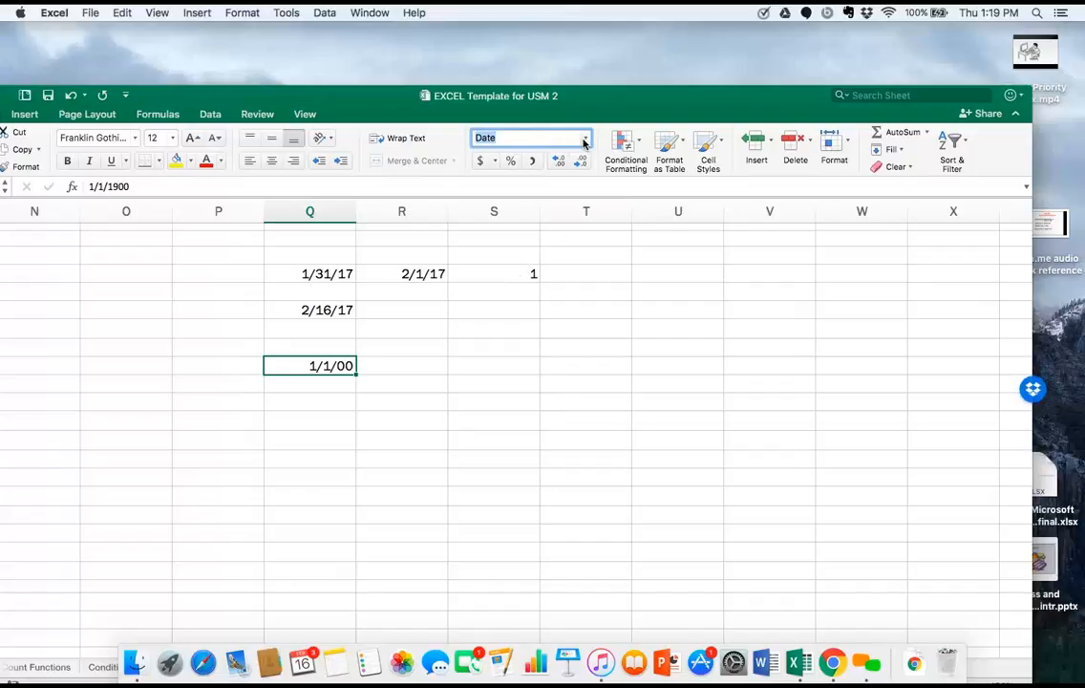
click(584, 142)
click(574, 163)
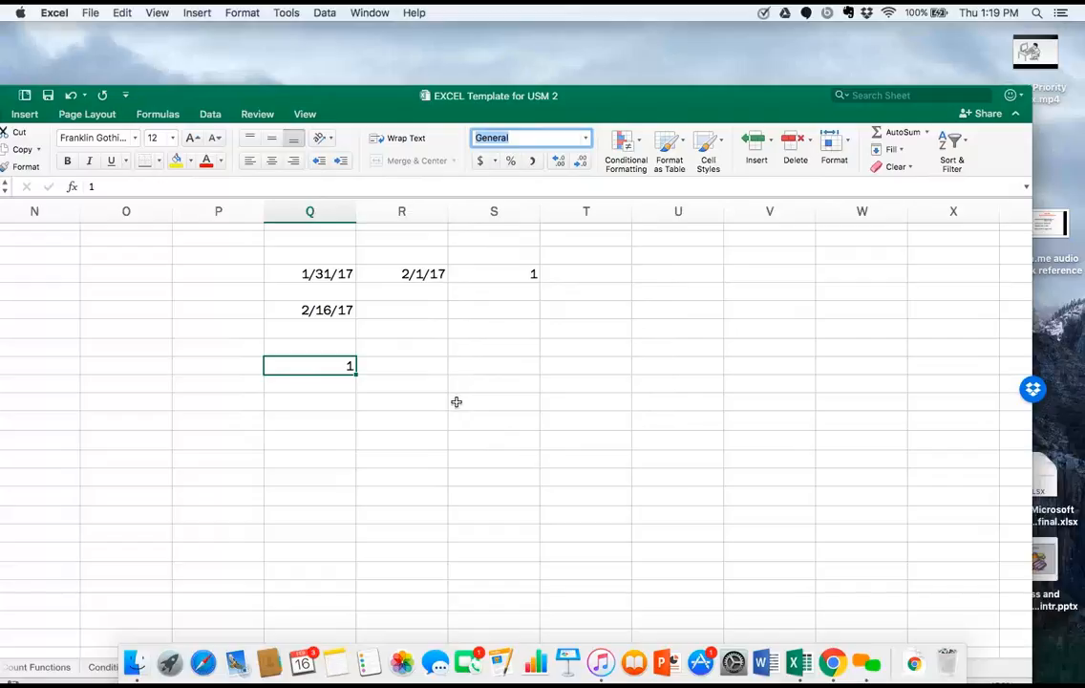
Clear the contents of cell Q9.
click(352, 367)
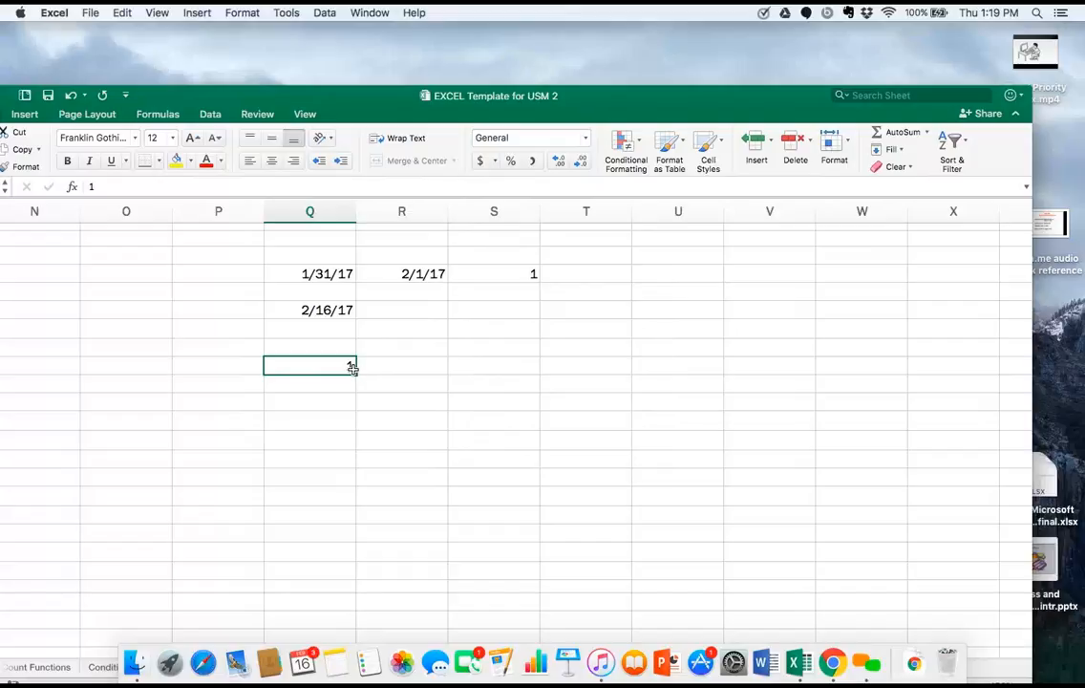
double_click(352, 367)
key(BackSpace)
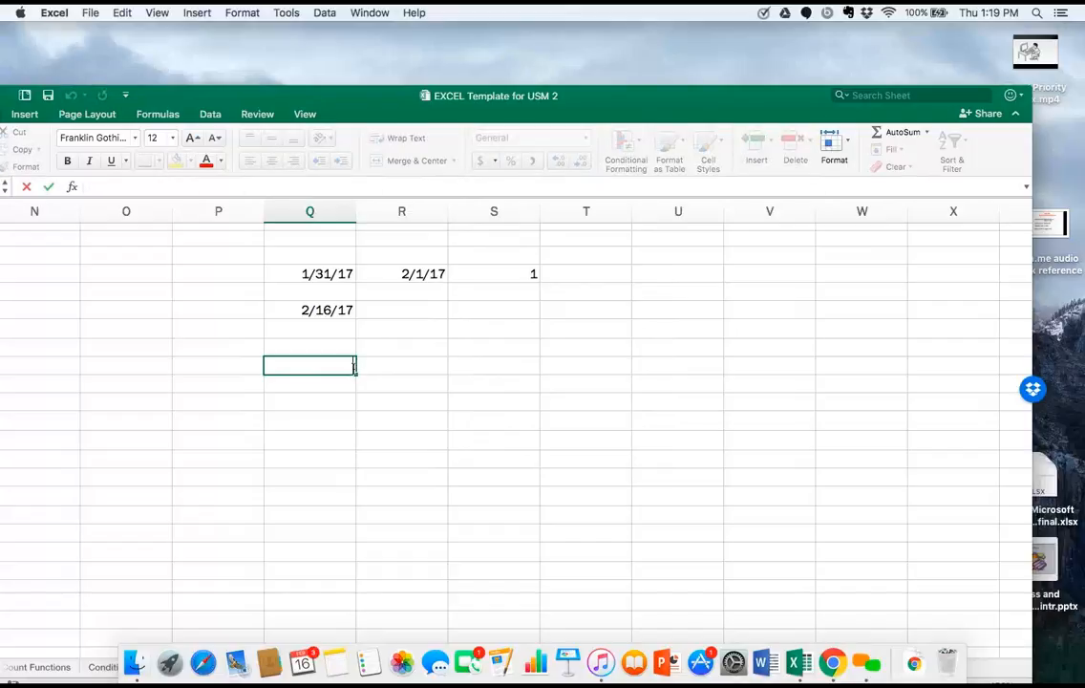
Enter the date 7/4/1956 in cell R9.
click(385, 367)
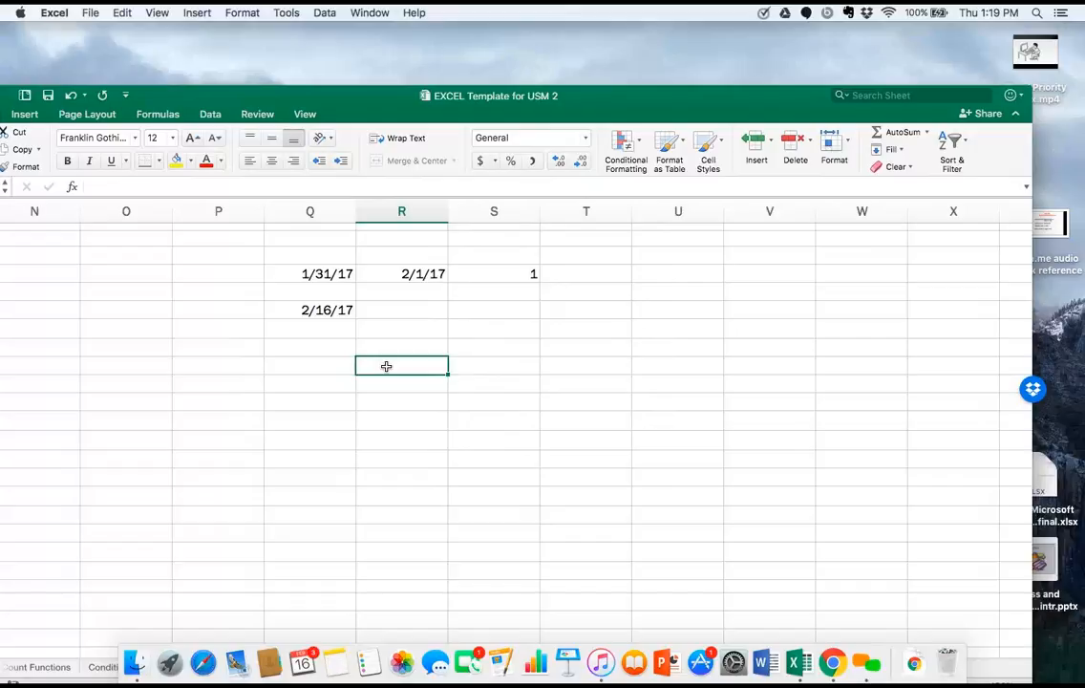
text(7/)
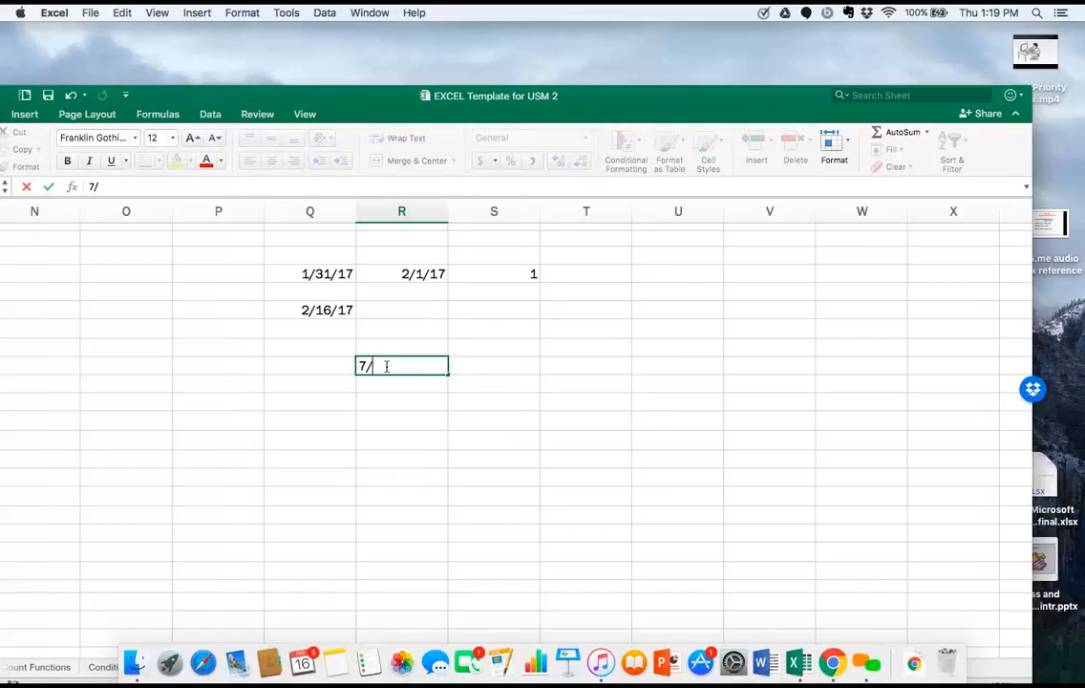
text(4/18)
key(BackSpace)
text(956)
key(Return)
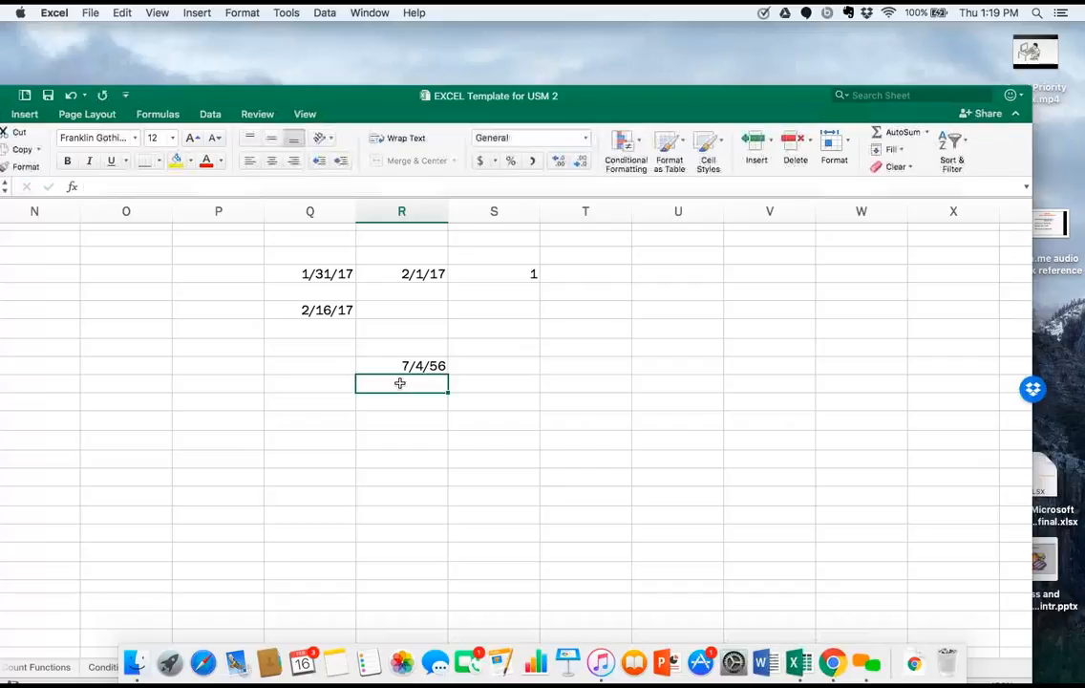
Apply the General number format to the date in cell R9.
click(411, 367)
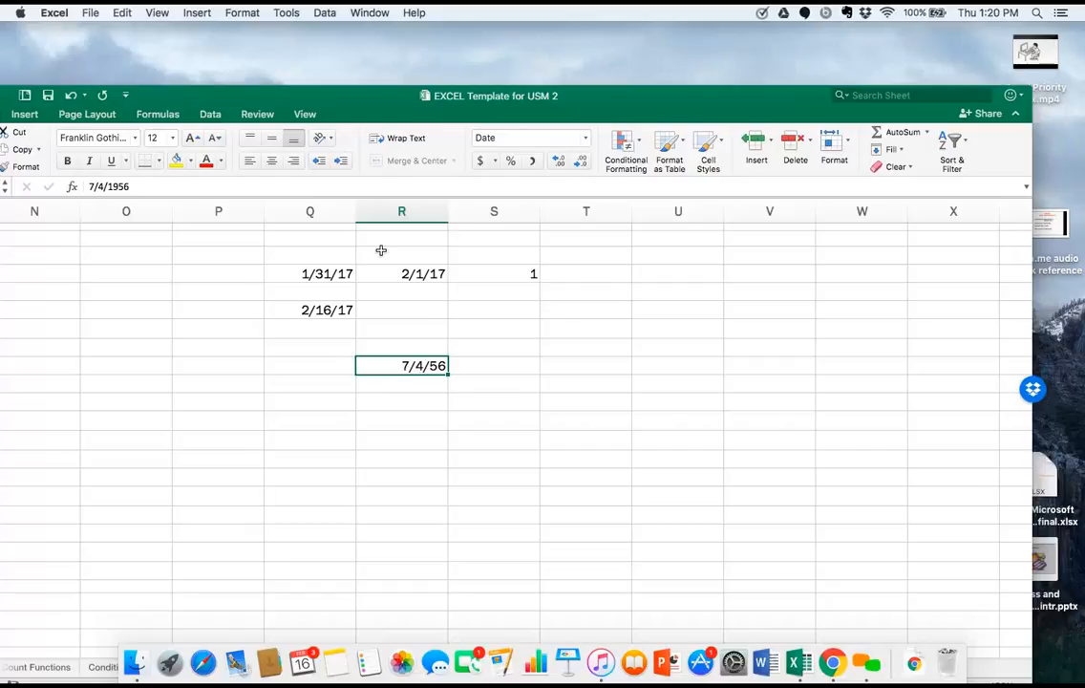
click(515, 139)
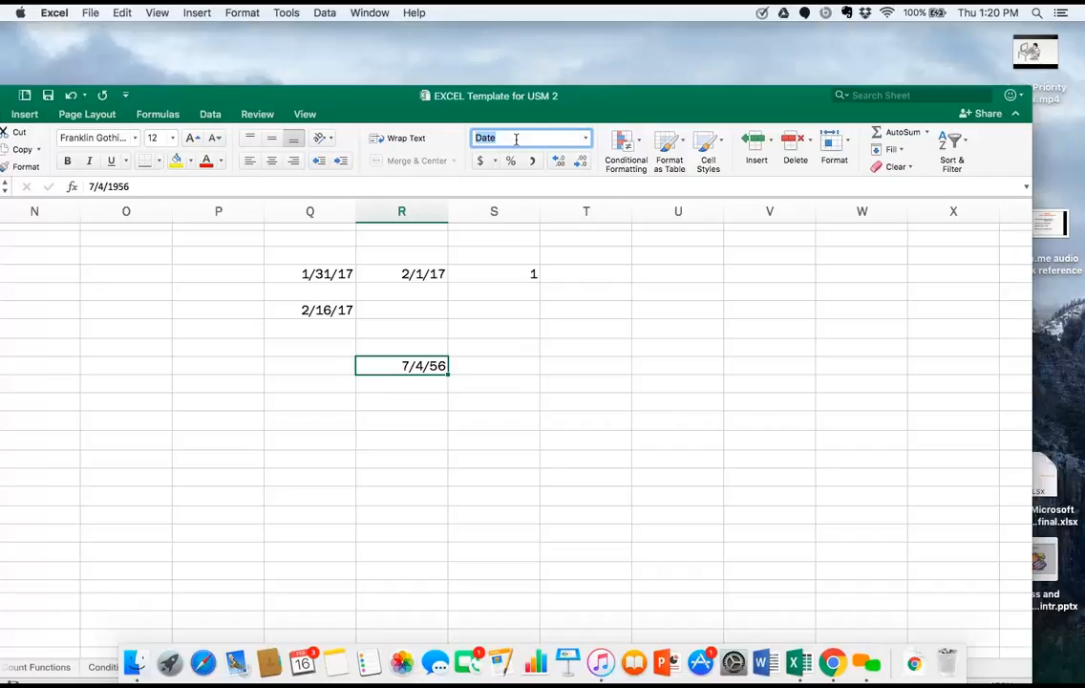
click(585, 137)
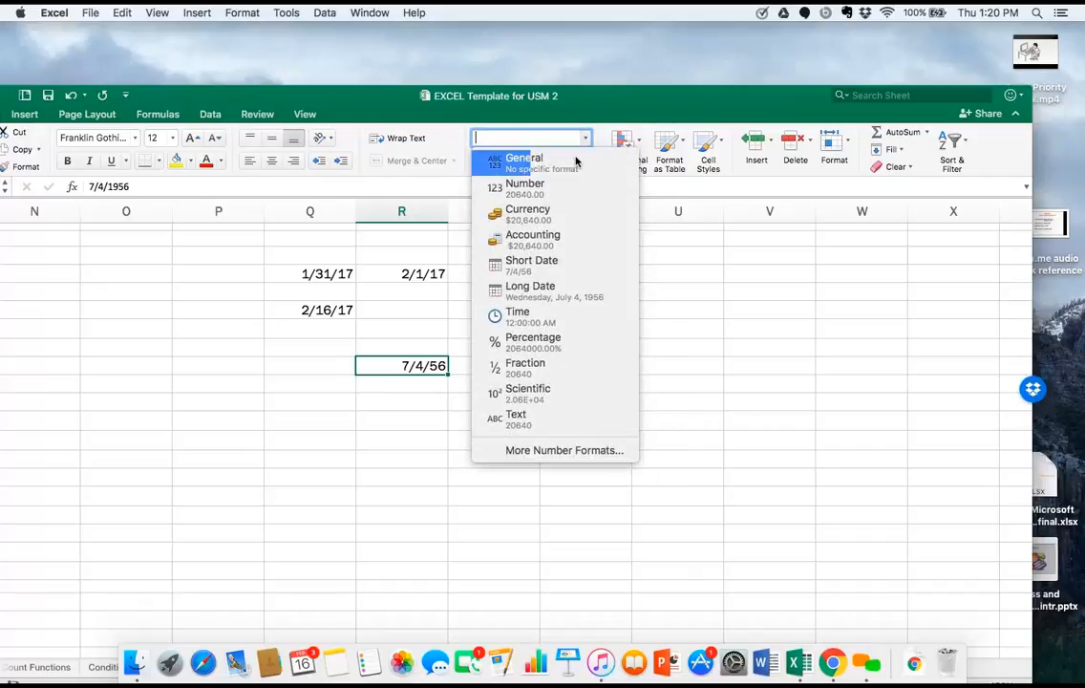
click(576, 161)
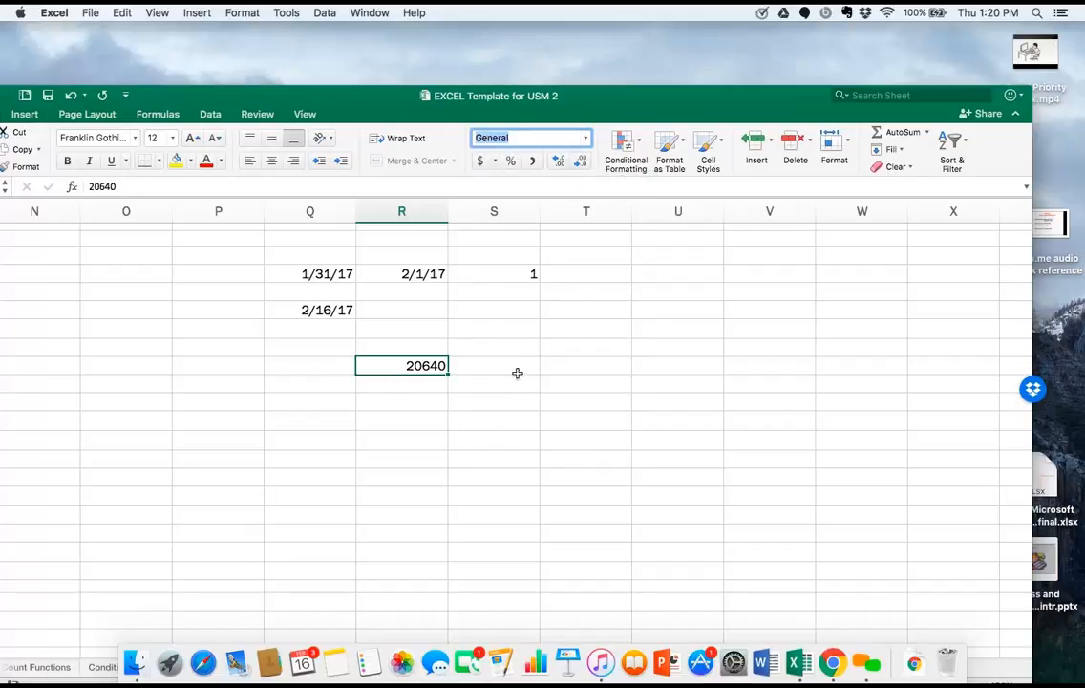
Enter the date 2/16/17 in cell S9.
click(519, 371)
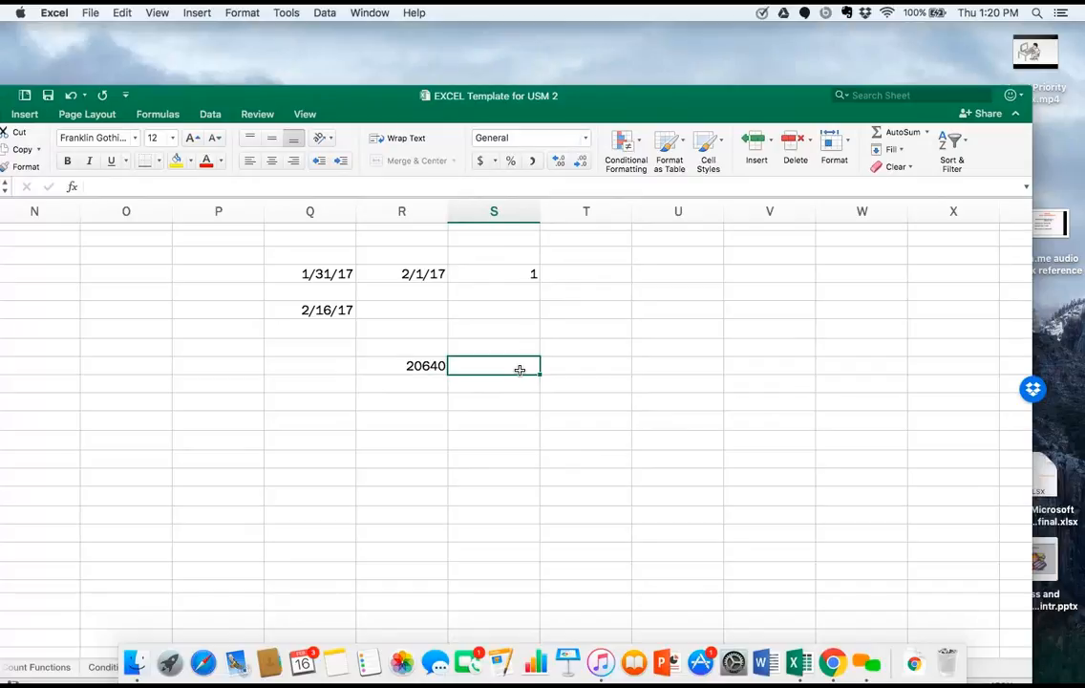
text(2/16)
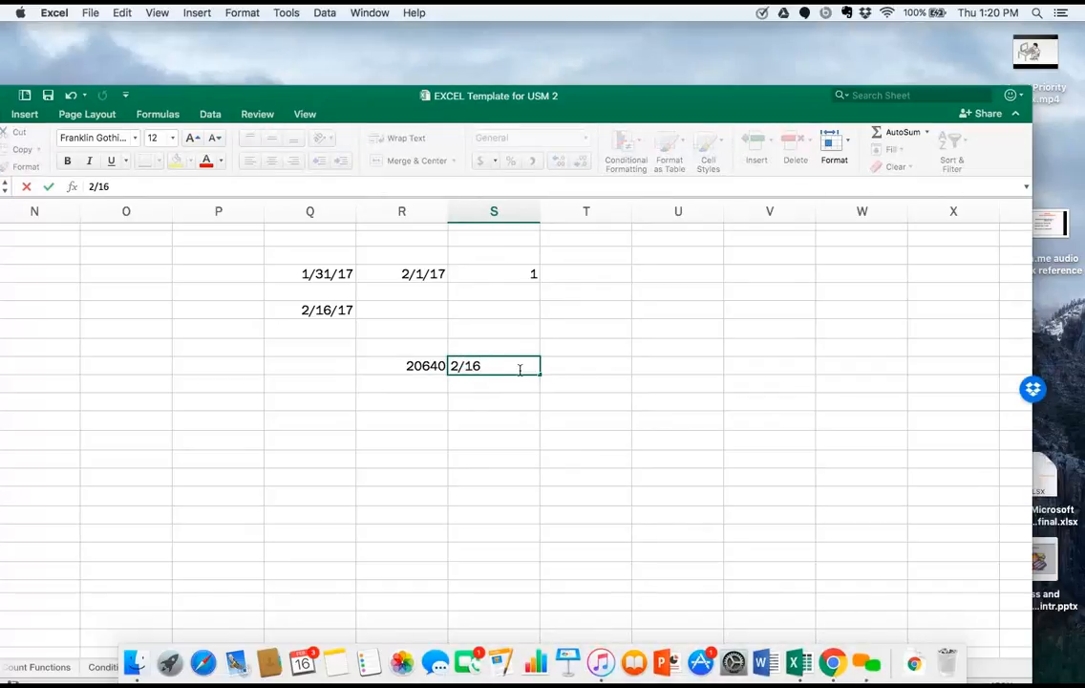
text(/17)
click(521, 386)
Apply the General number format to the 2/16/17 date in cell S9.
click(521, 371)
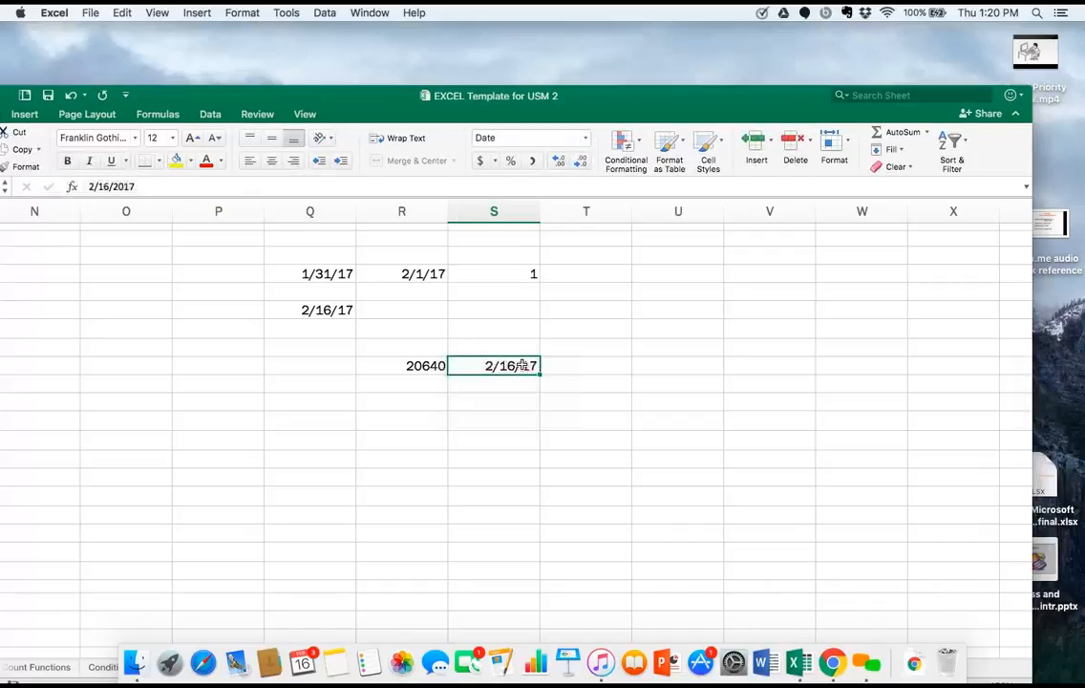
click(520, 138)
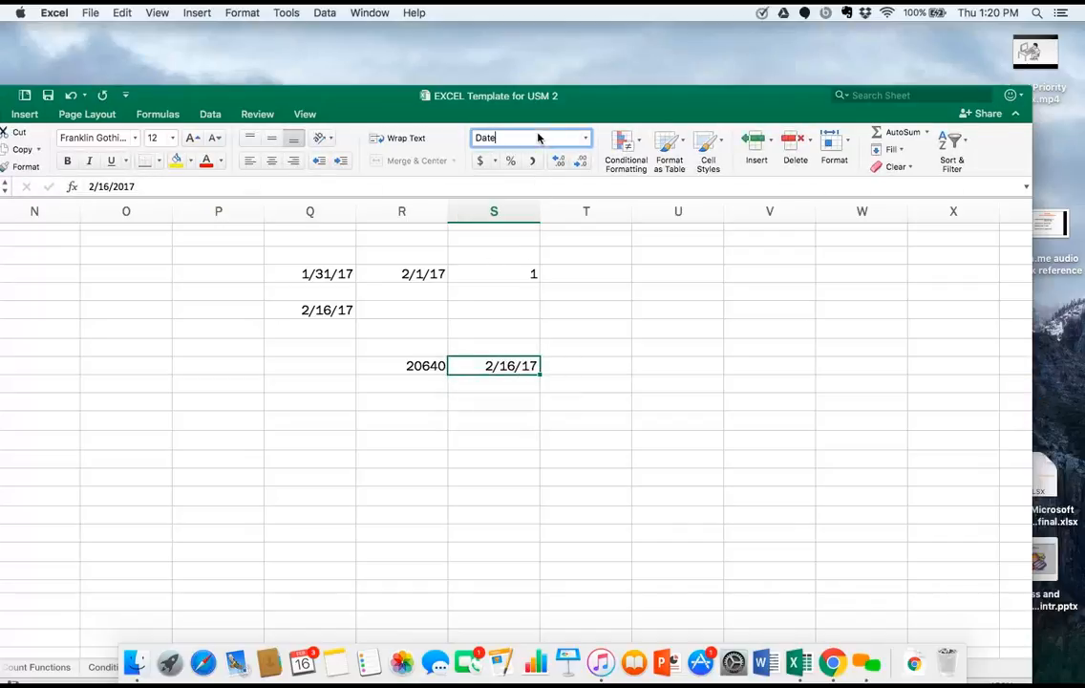
click(586, 138)
click(578, 164)
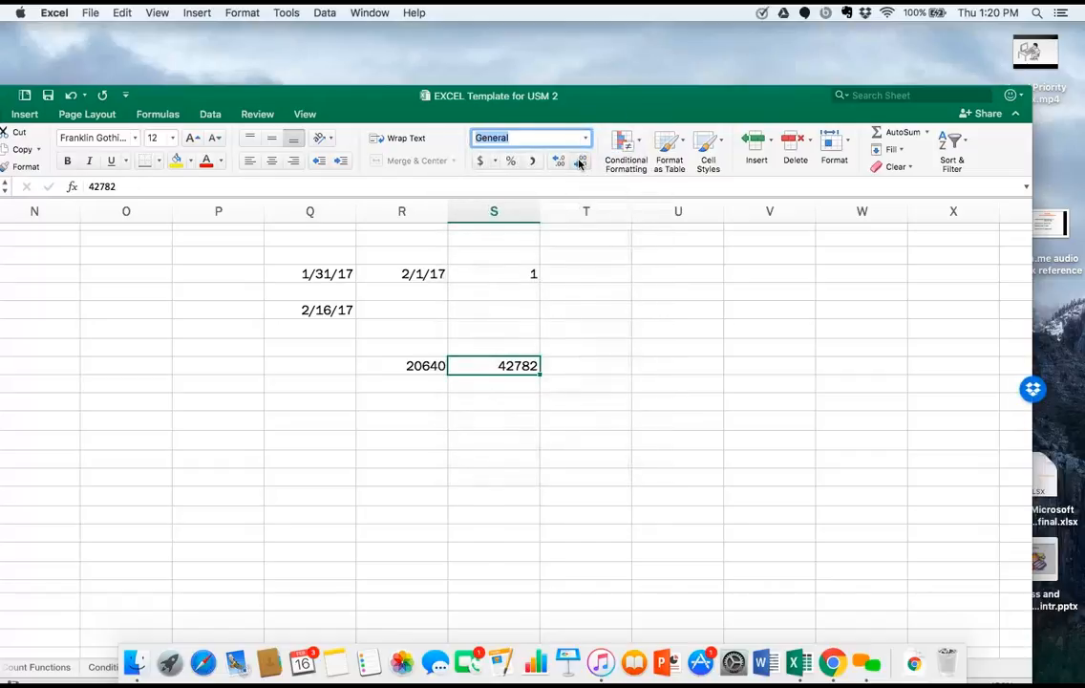
Enter the formula =S9-R9 in cell T9 to calculate the days between the two dates.
click(588, 366)
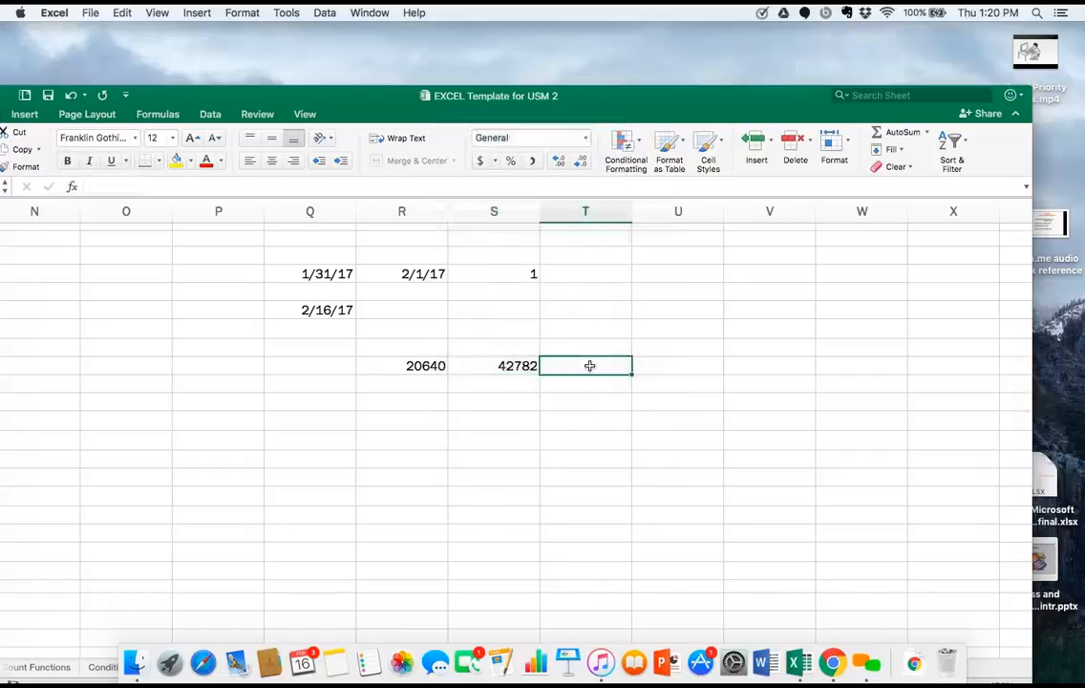
text(=)
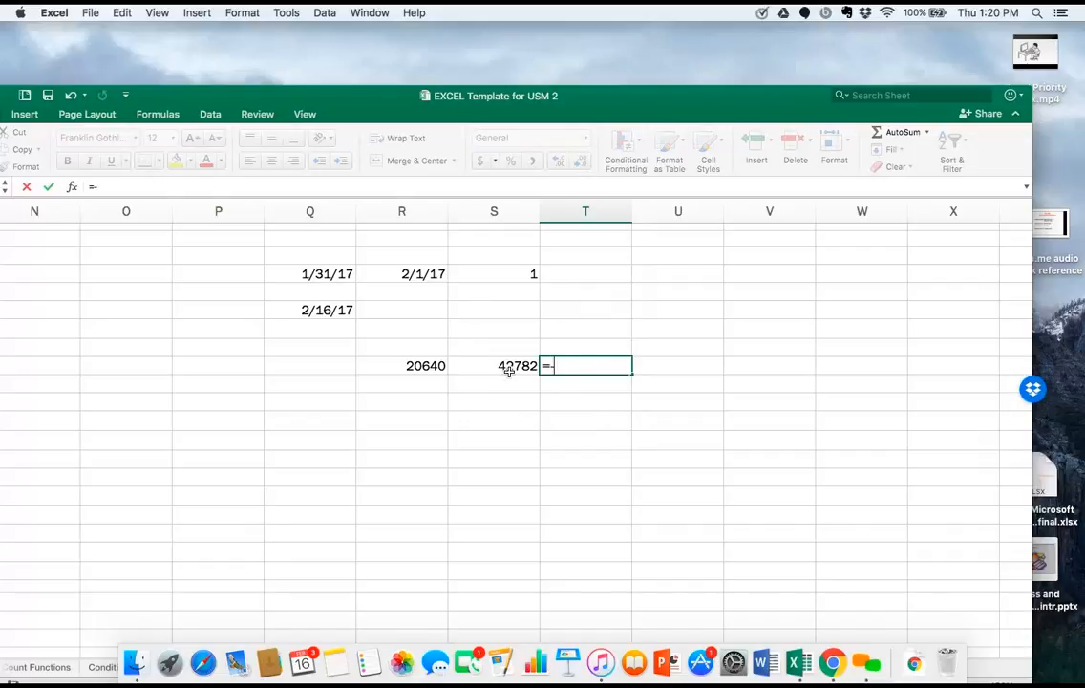
click(509, 369)
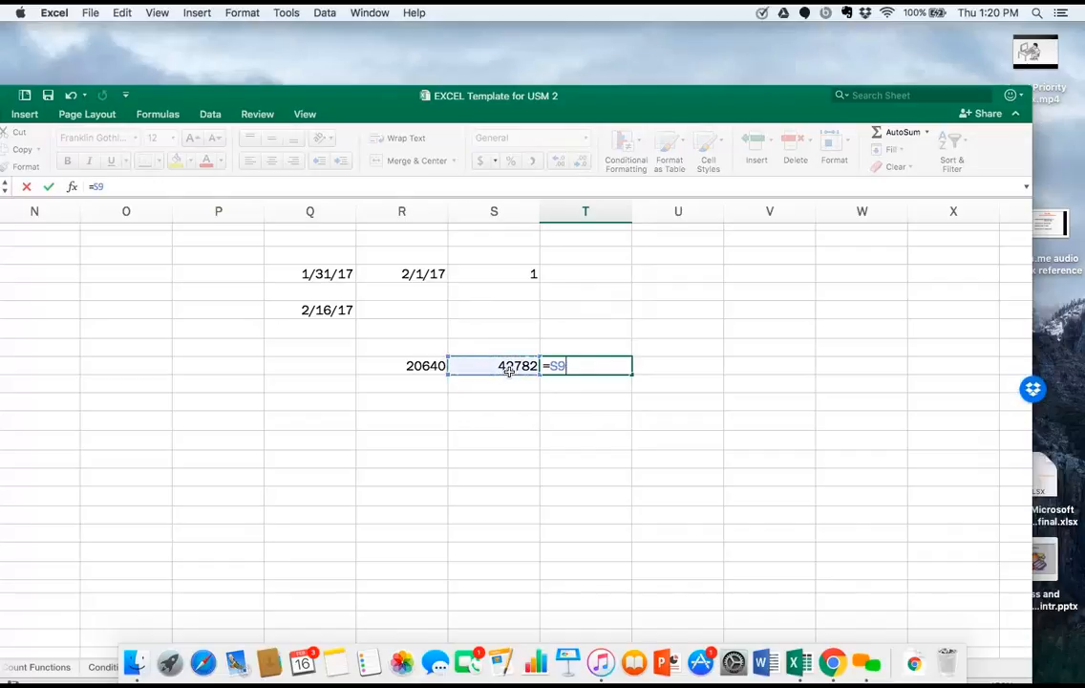
text(-)
click(435, 370)
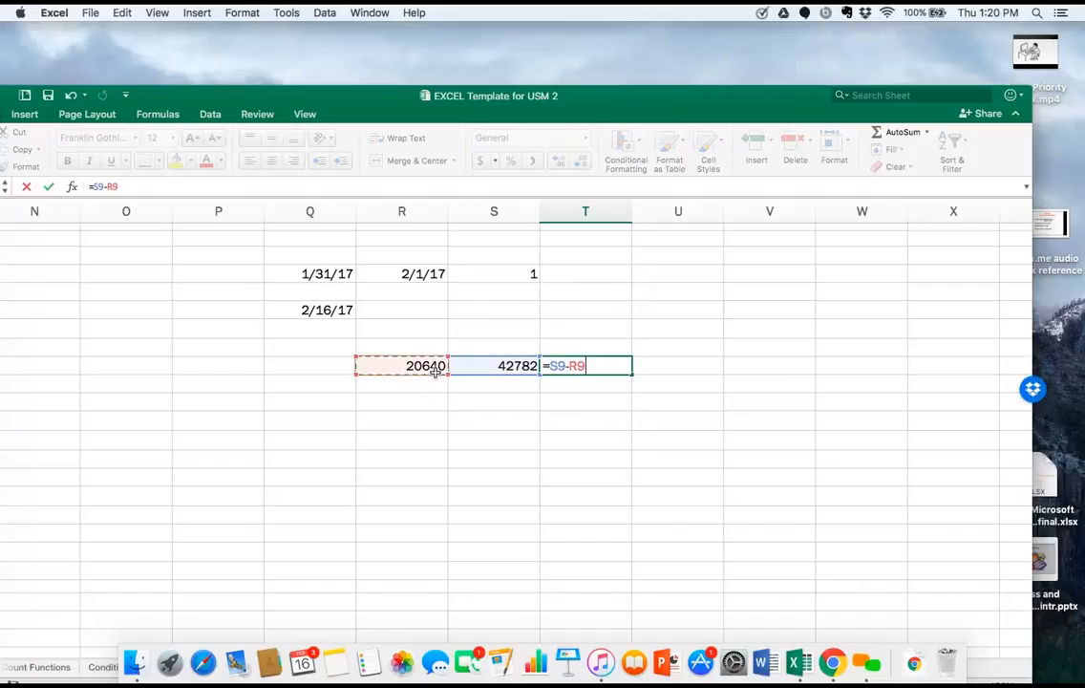
key(Return)
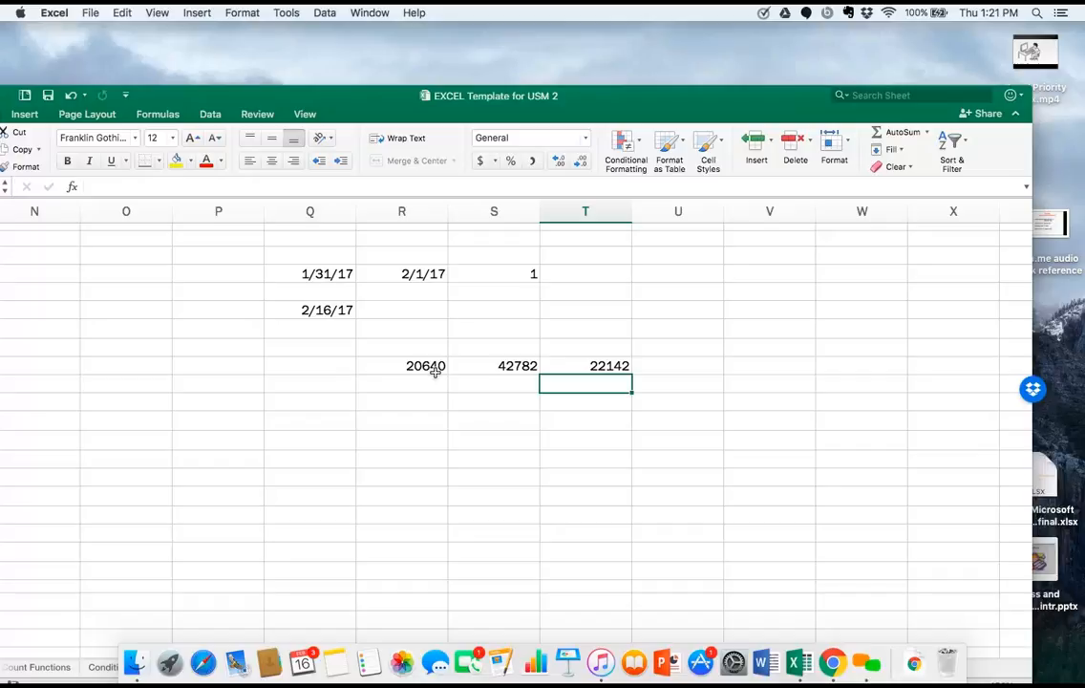
Clear the contents of cells R9, S9 and T9.
key(Left)
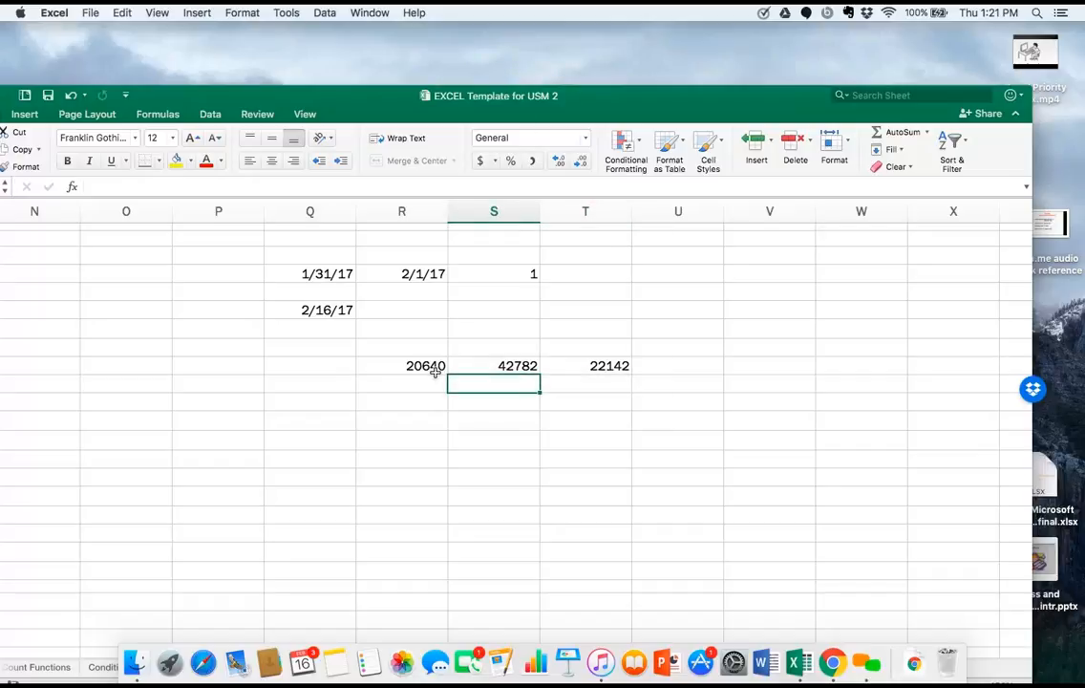
key(Left)
key(Left)
key(Up)
key(Right)
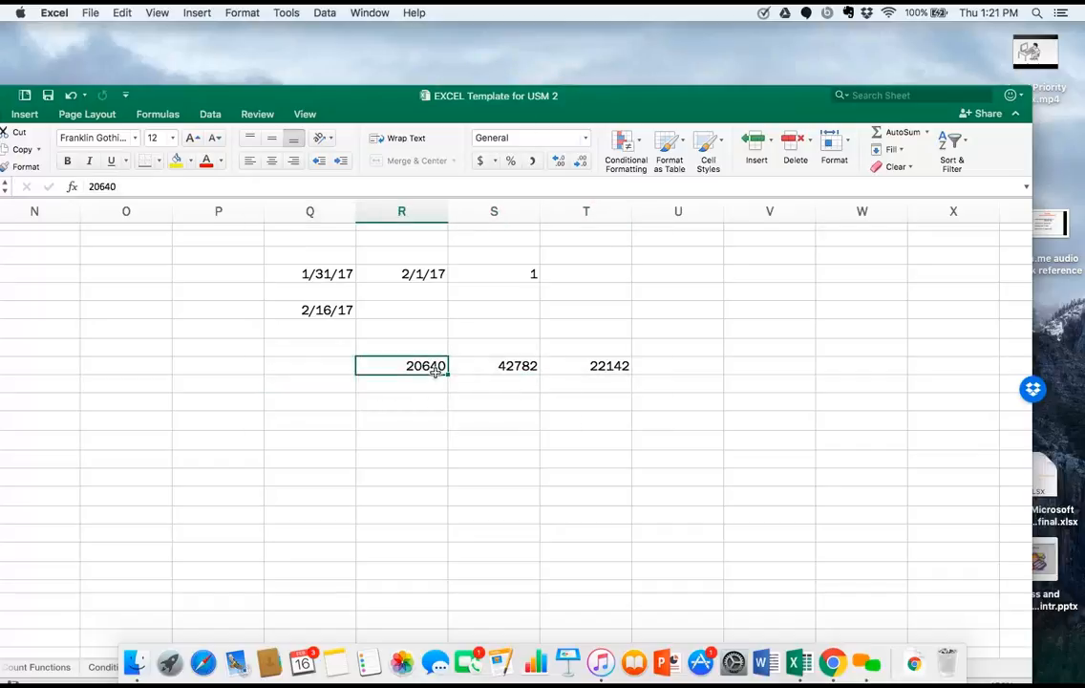
key(Delete)
key(Right)
key(Delete)
key(Right)
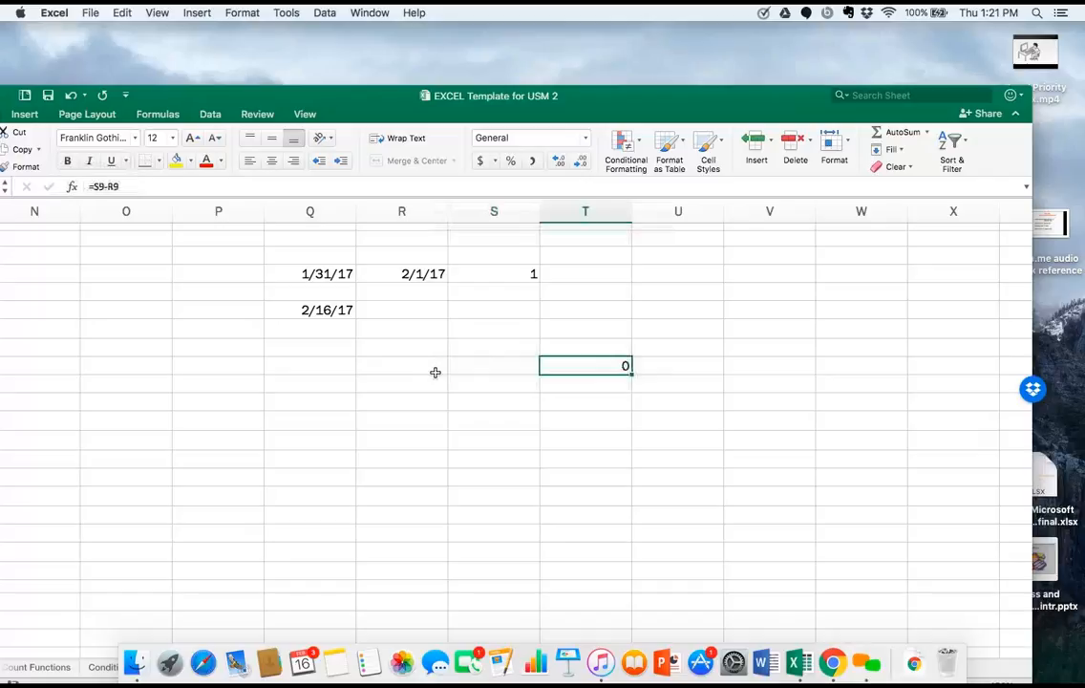
key(Delete)
Clear the TODAY formula from cell Q6.
key(Left)
key(Left)
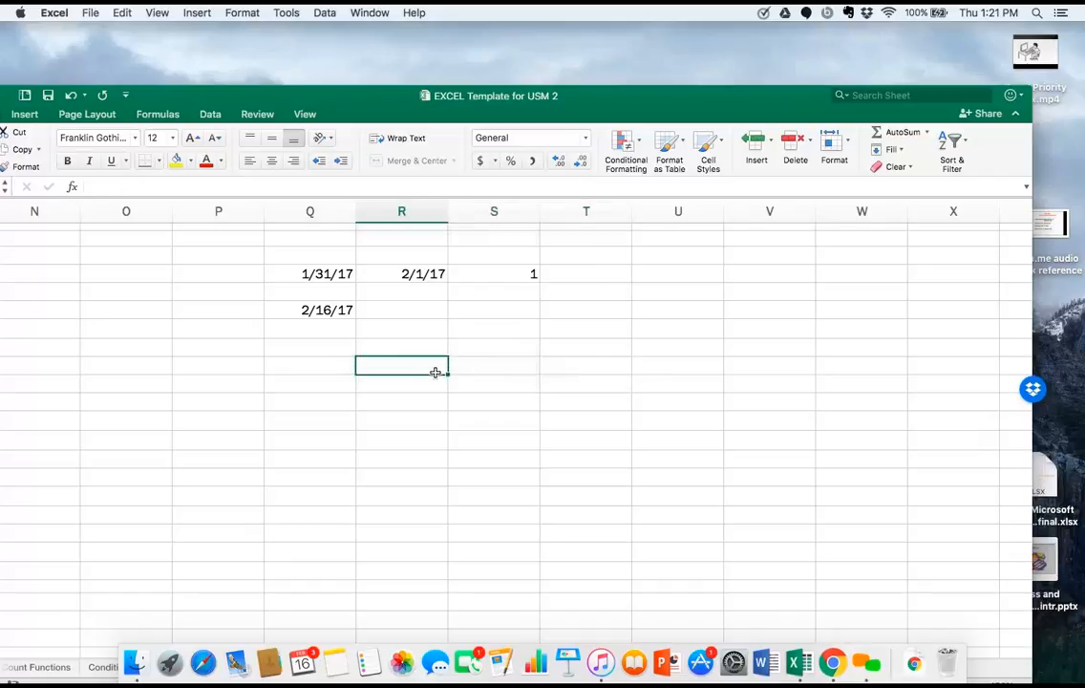
key(Left)
key(Up)
key(Up)
Clear the two dates and the difference formula from cells Q4, R4 and S4.
key(Up)
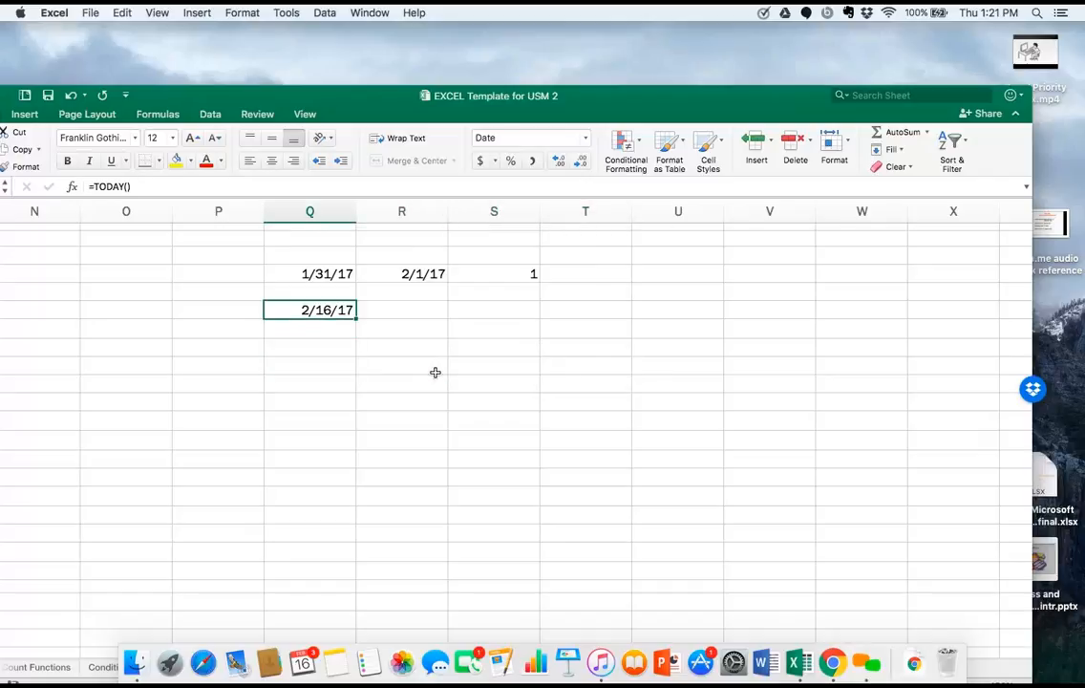
key(Delete)
key(Up)
key(Up)
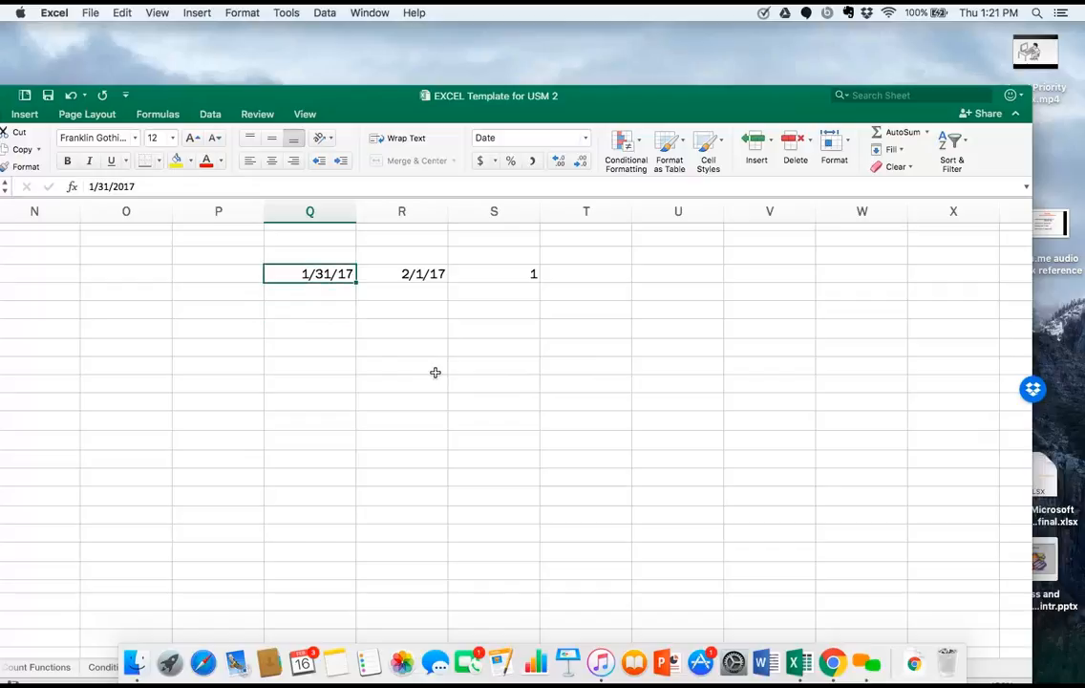
key(Delete)
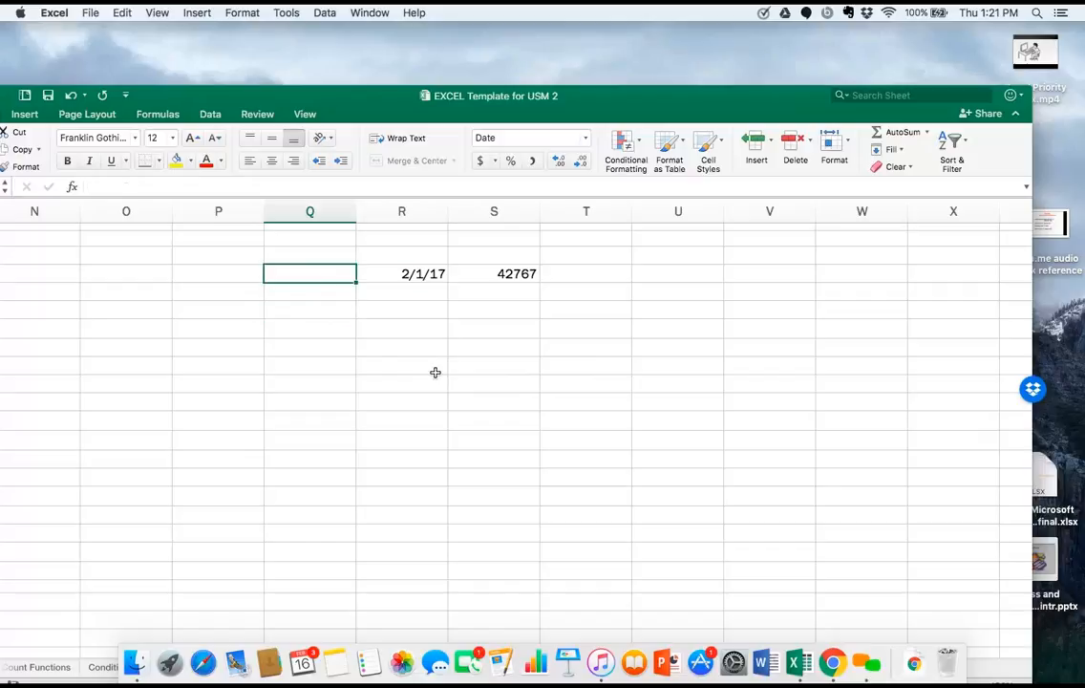
key(Right)
key(Delete)
key(Right)
key(Delete)
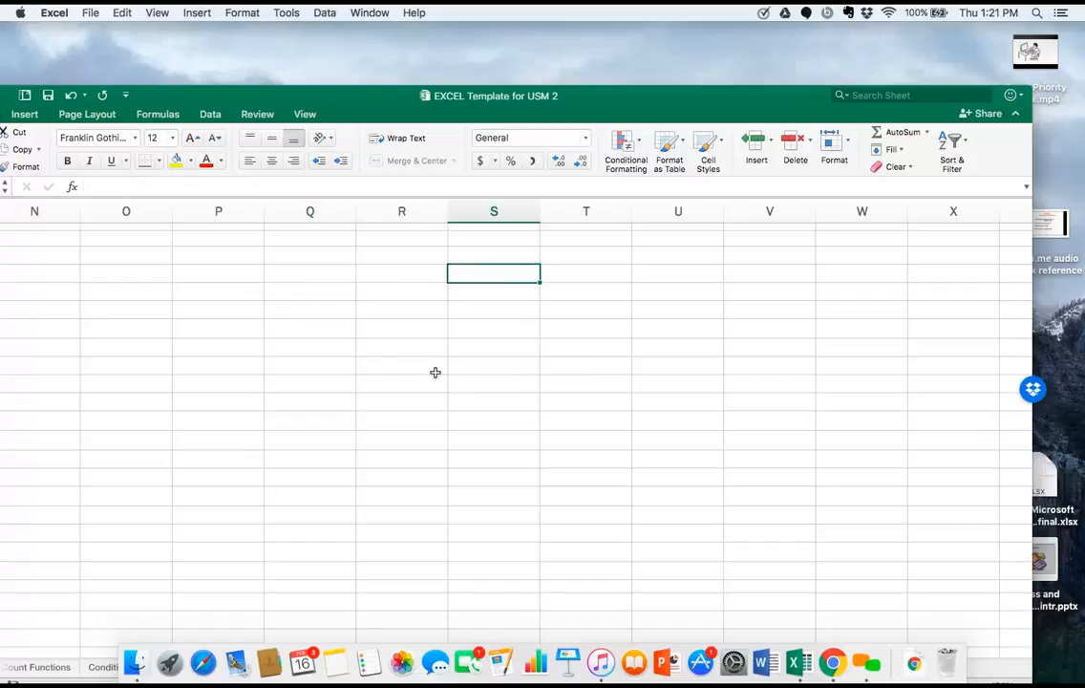
Enter the date 11/3/16 in cell Q5 and the date 10/5/16 in cell Q6.
key(Left)
key(Left)
key(Left)
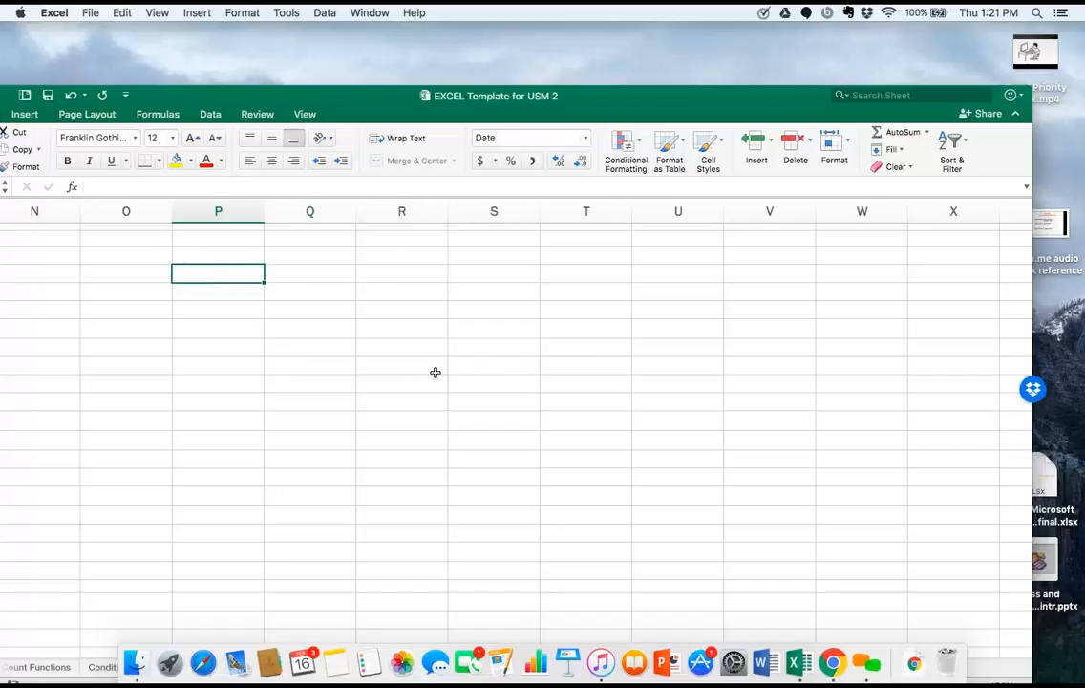
key(Down)
key(Right)
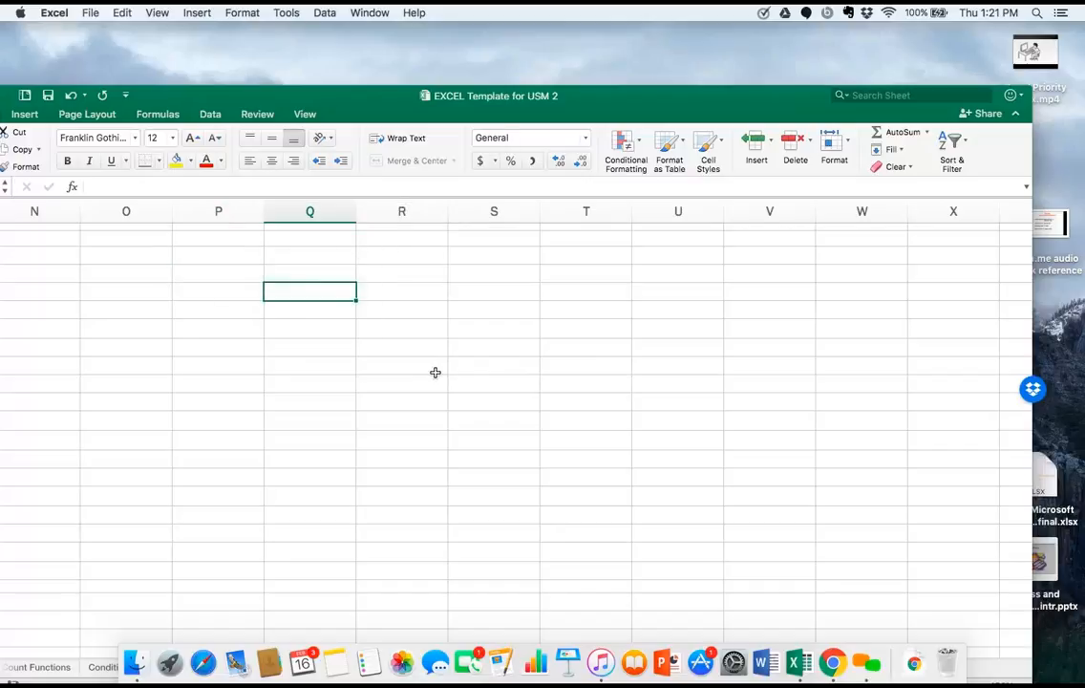
key(Up)
key(Up)
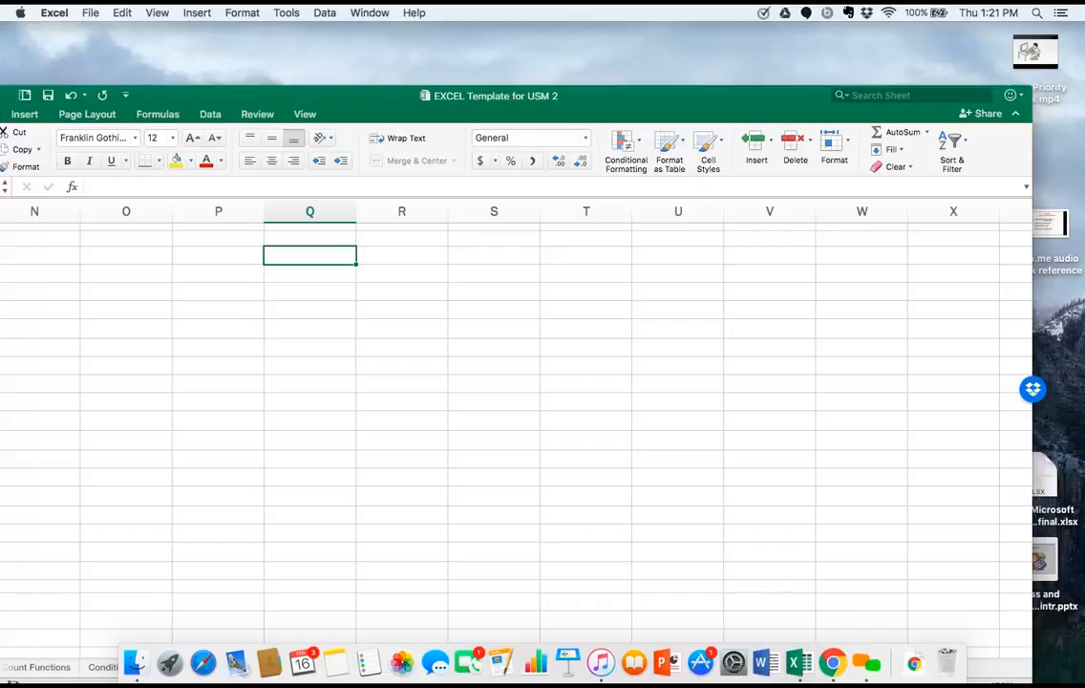
key(Down)
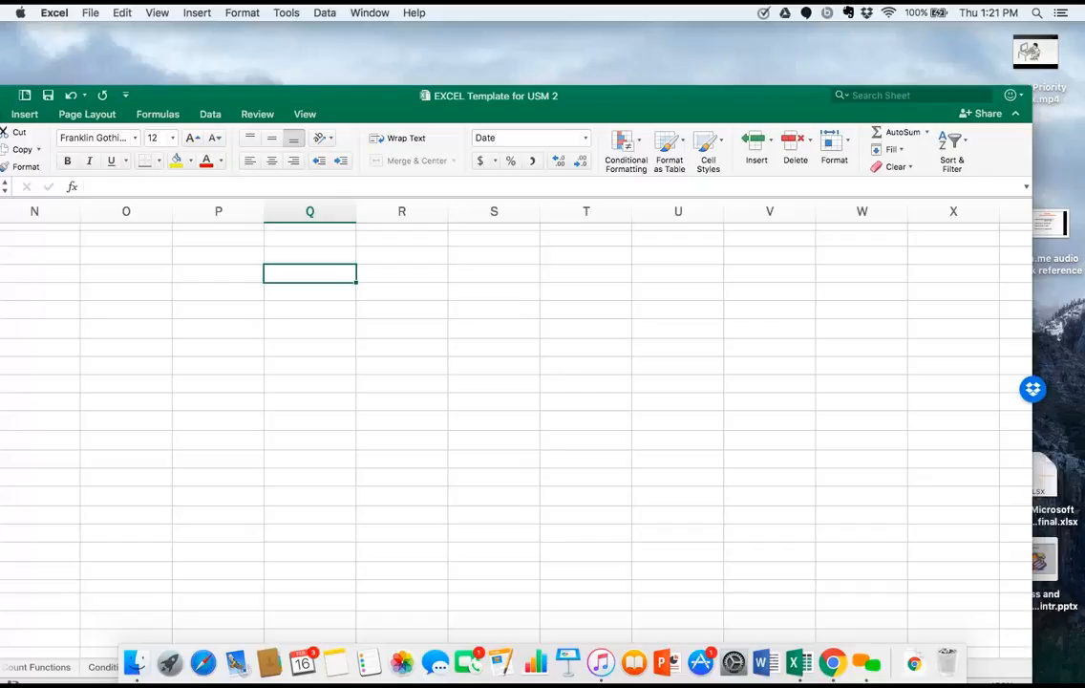
key(Down)
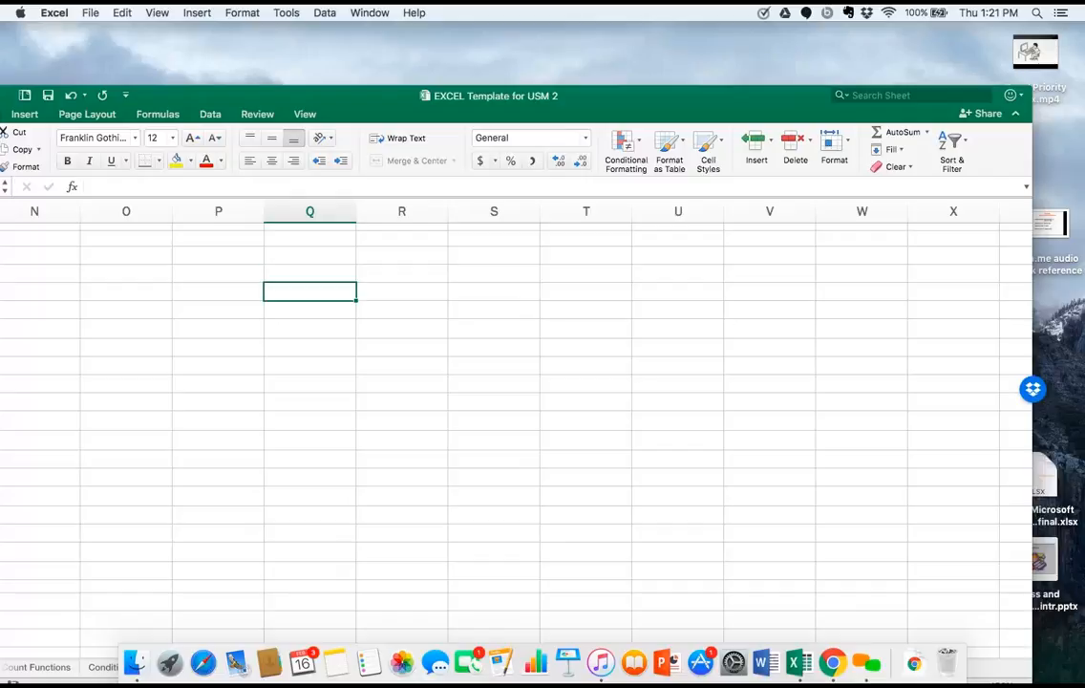
text(1)
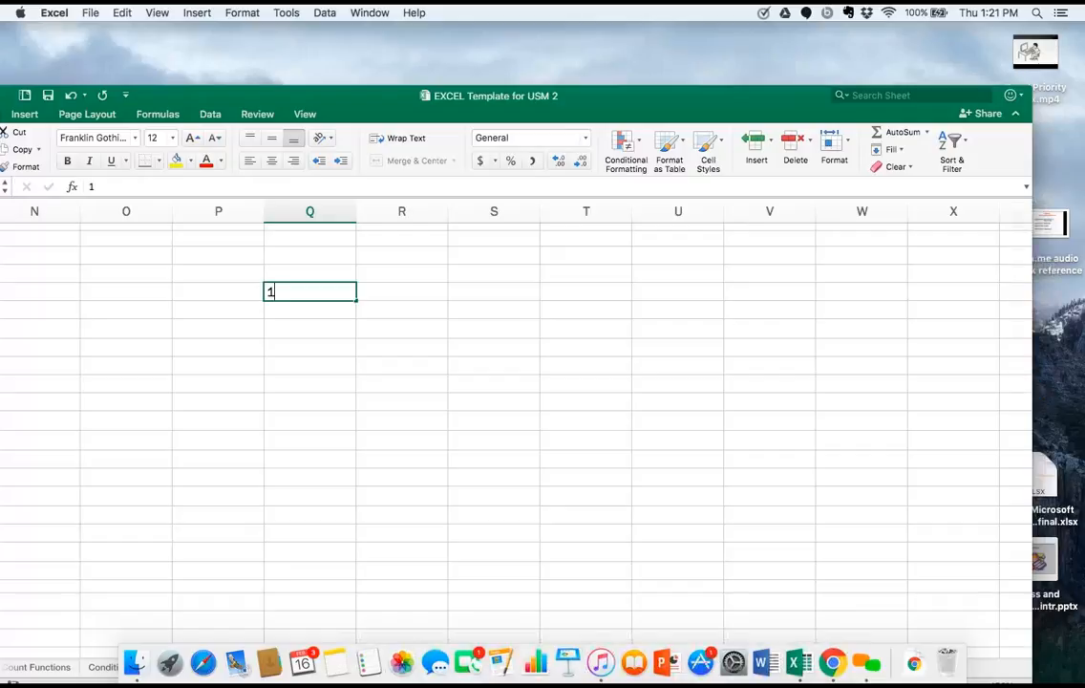
text(1/3/16)
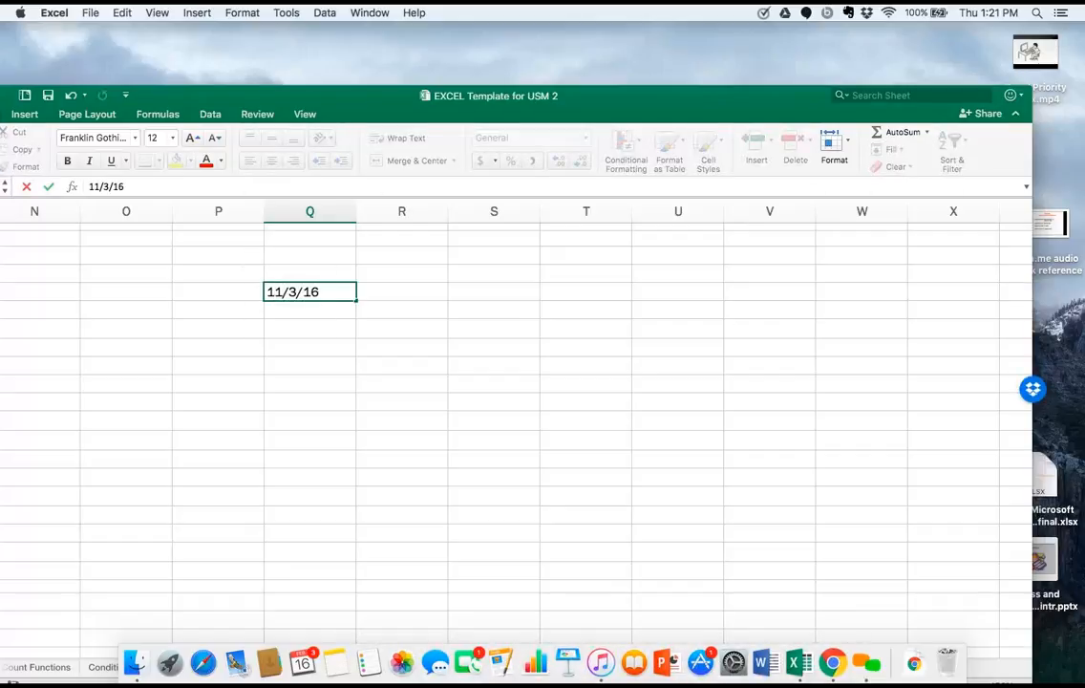
key(Return)
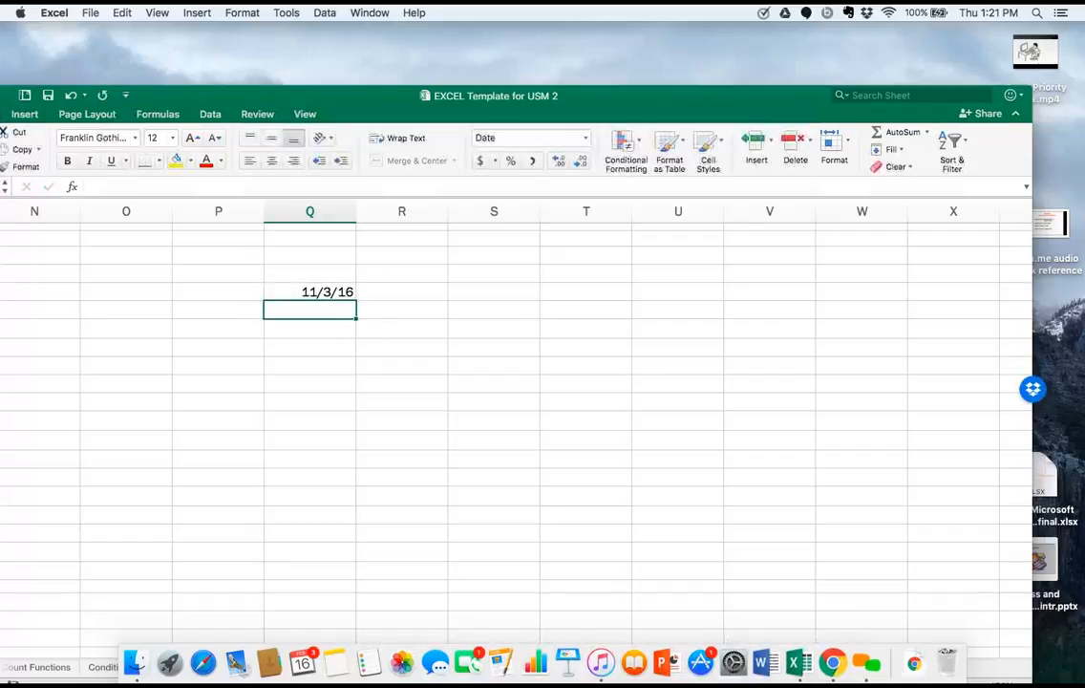
text(10/)
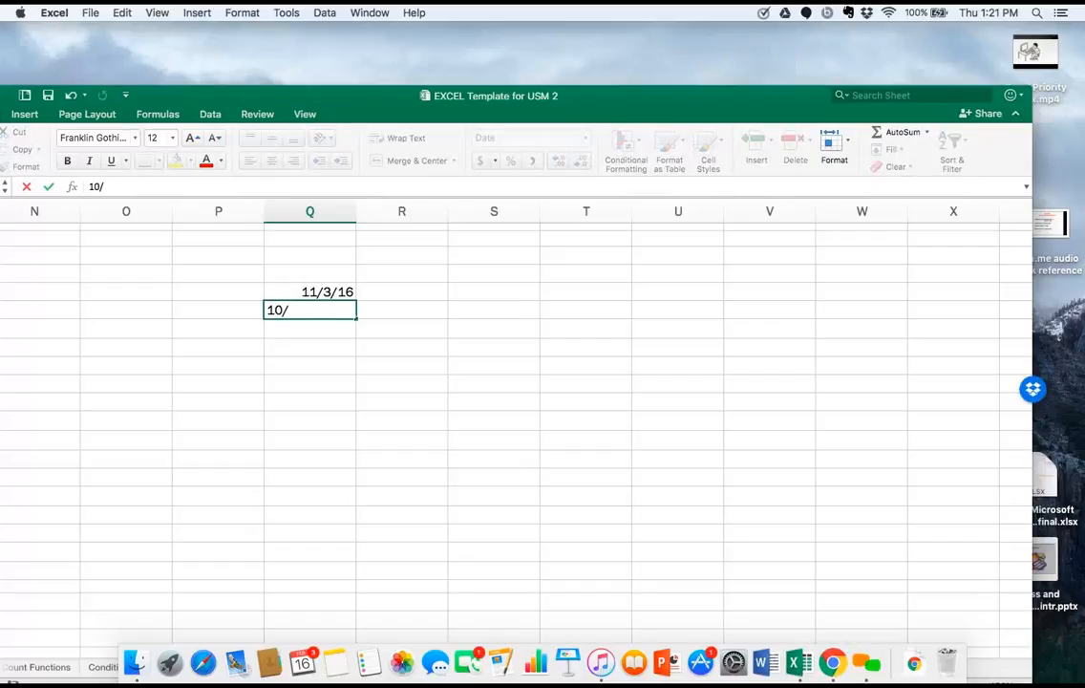
text(5/16)
key(Return)
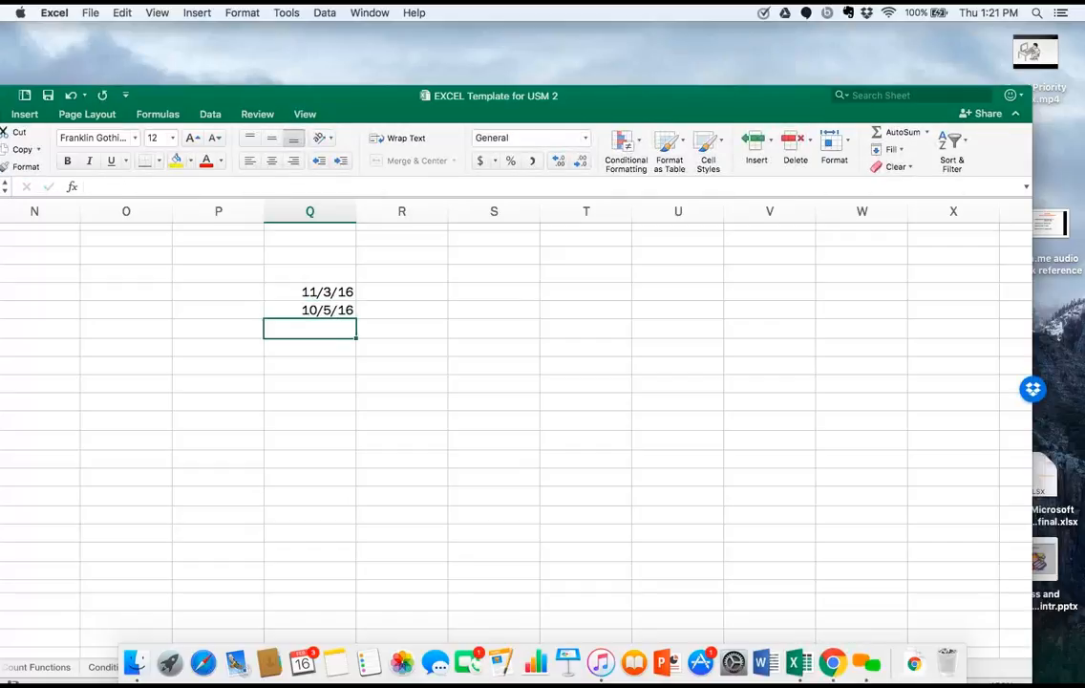
Enter the date 1/11/17 in cell Q7 and the date 2/5/17 in cell Q8.
text(1/11/16)
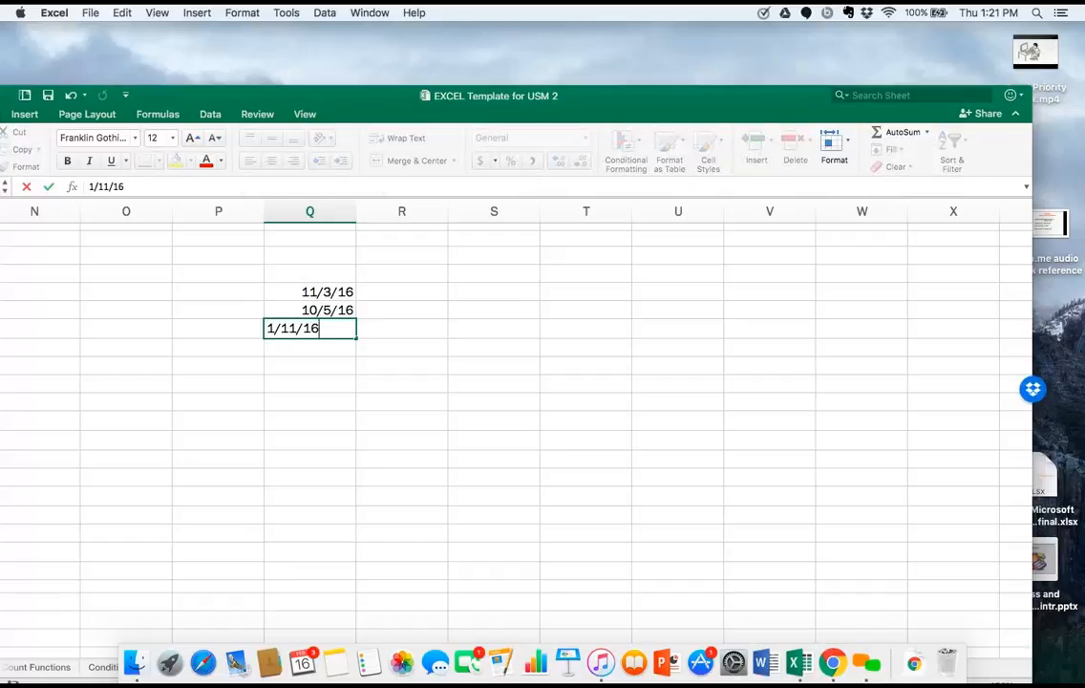
key(BackSpace)
text(7)
key(Return)
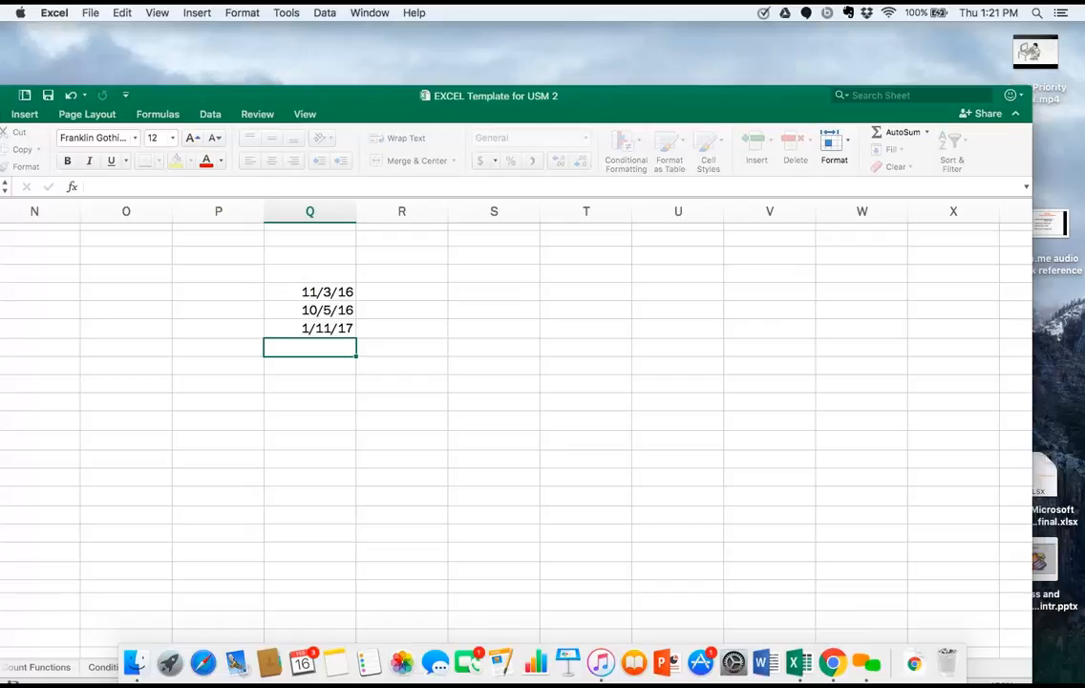
text(2/)
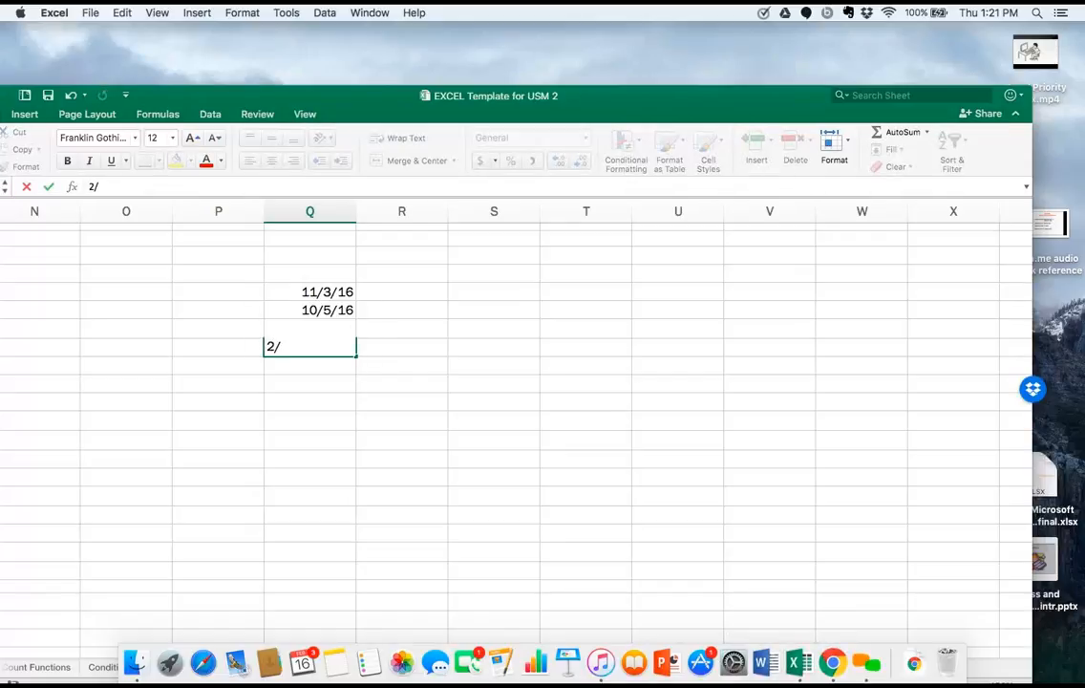
text(5/17)
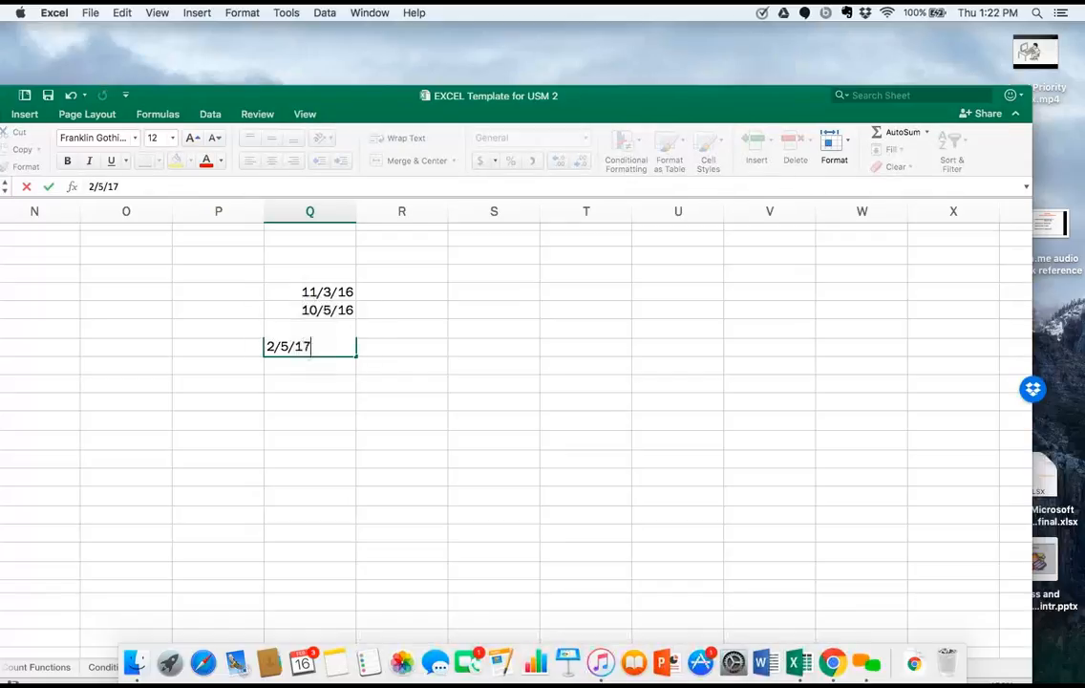
key(Return)
Enter the date 2/16/17 in cell R5 and fill it down through cell R8.
key(Up)
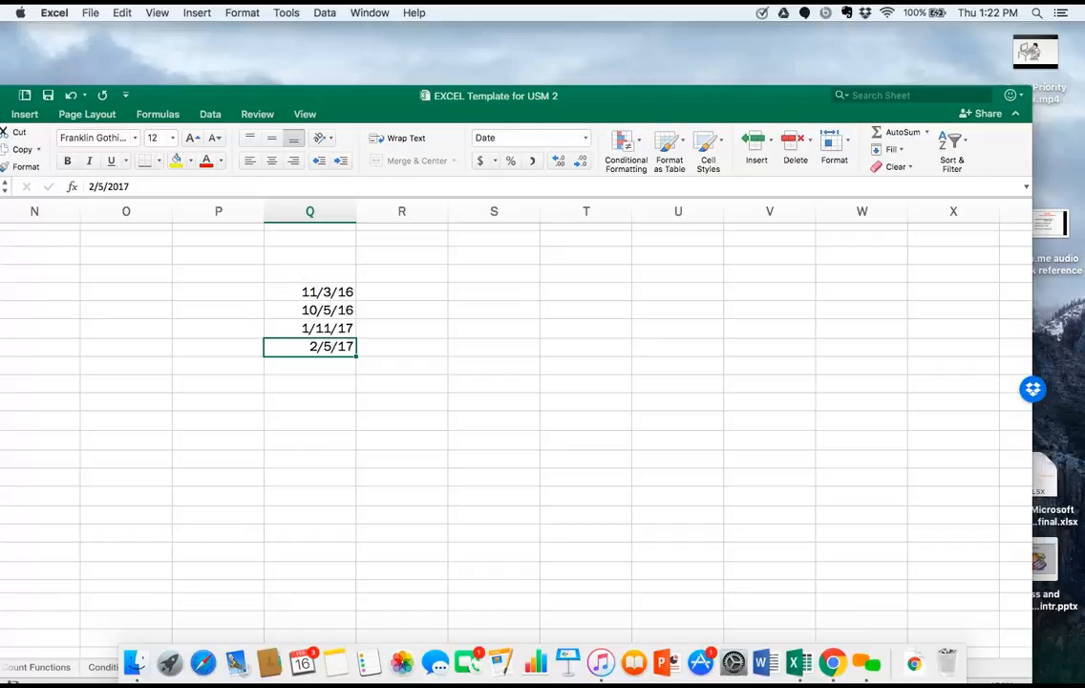
key(Up)
key(Up)
key(Up)
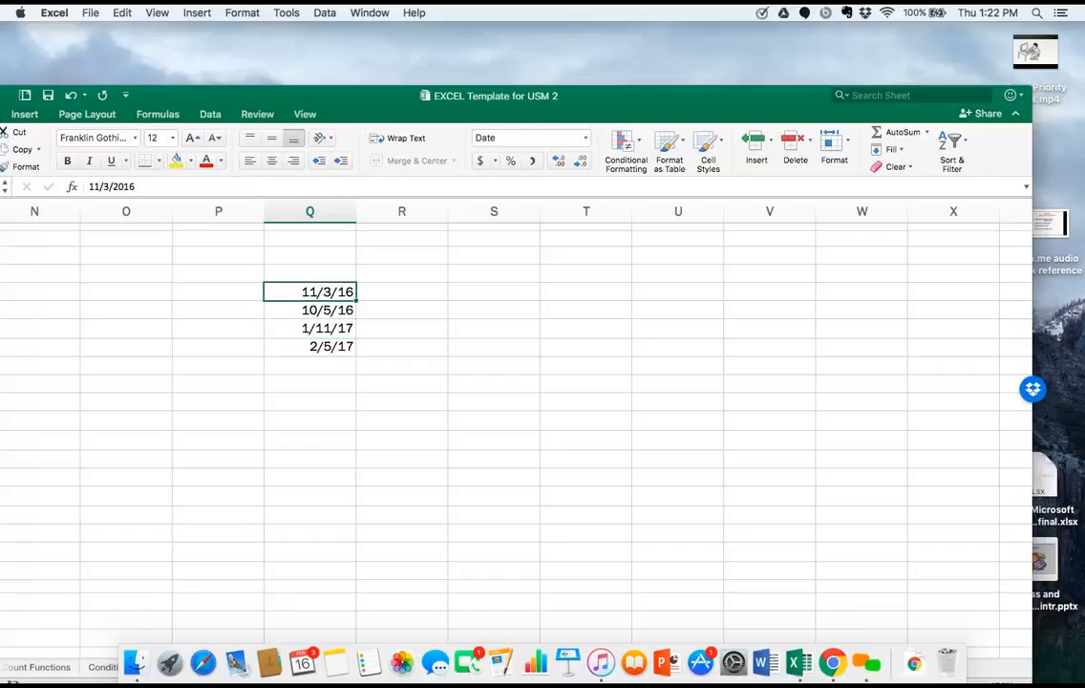
key(Right)
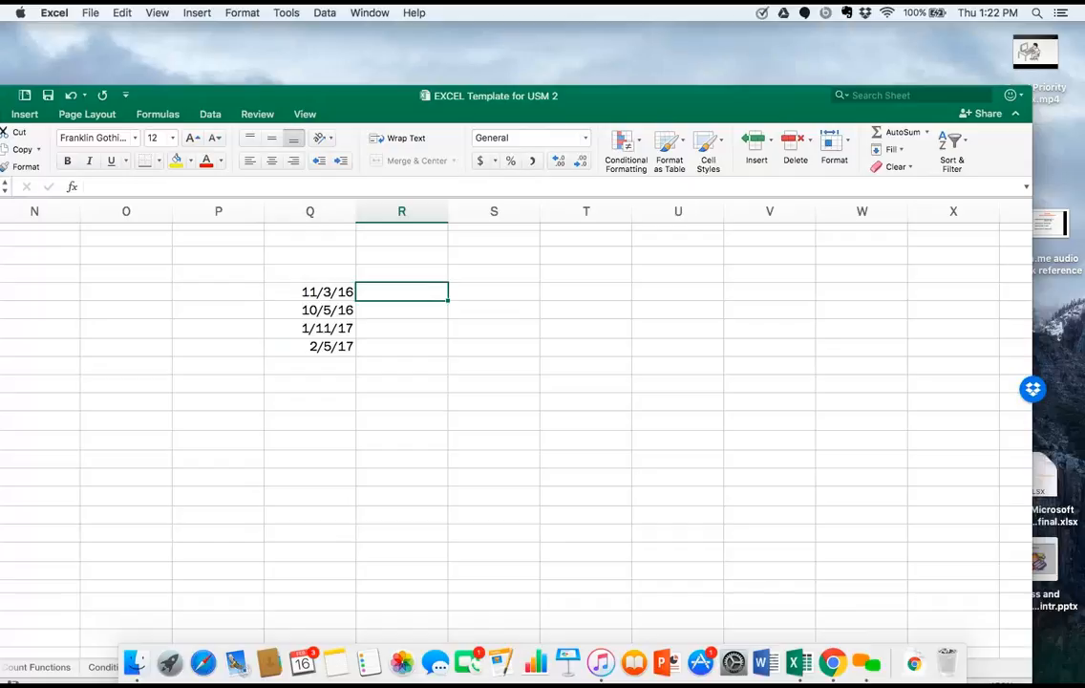
text(2)
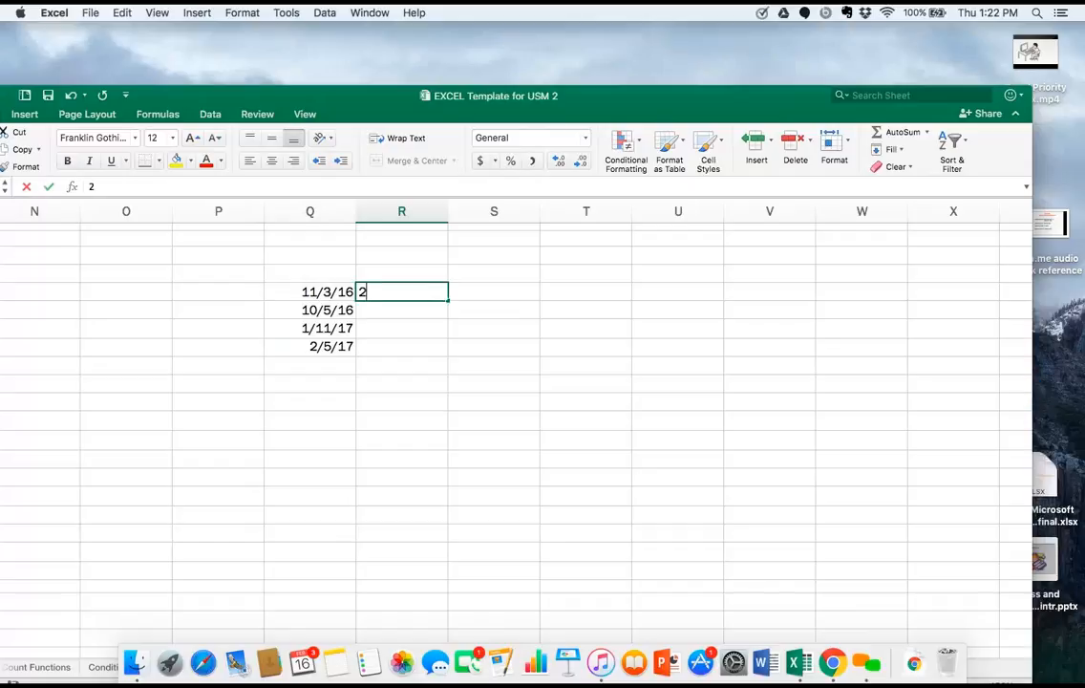
text(/16/17)
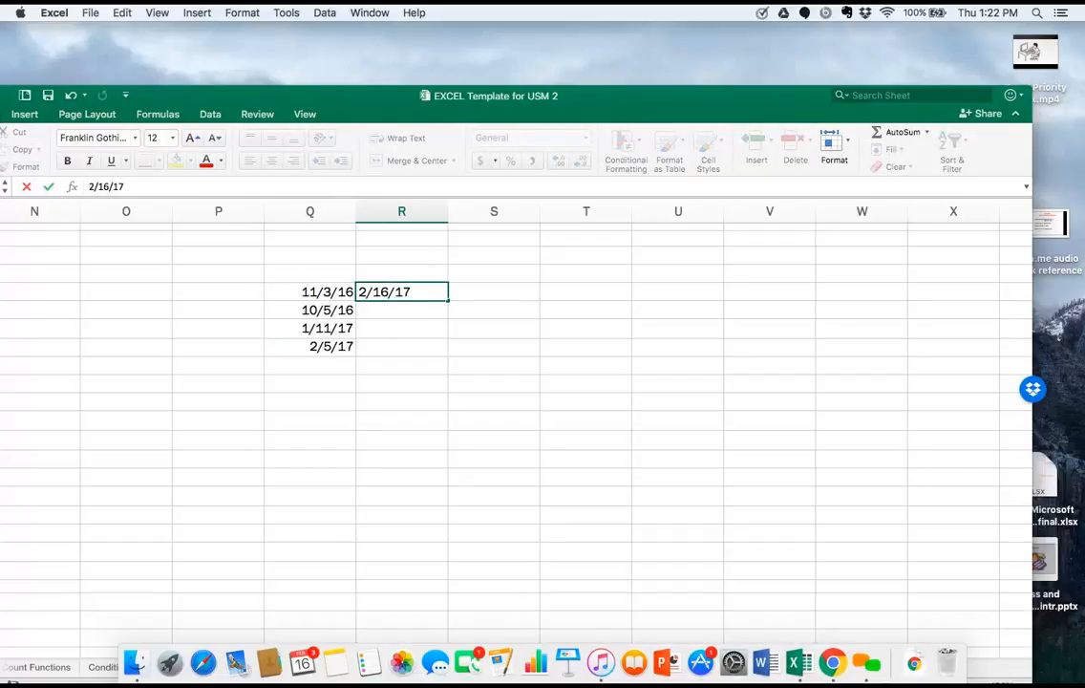
key(Return)
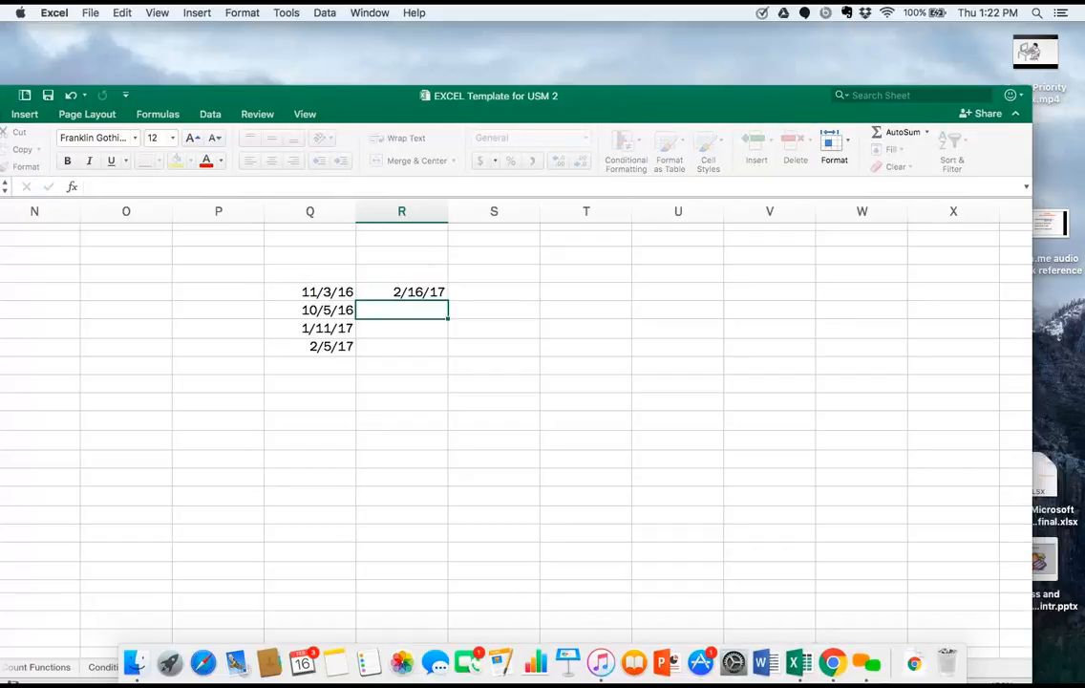
click(439, 293)
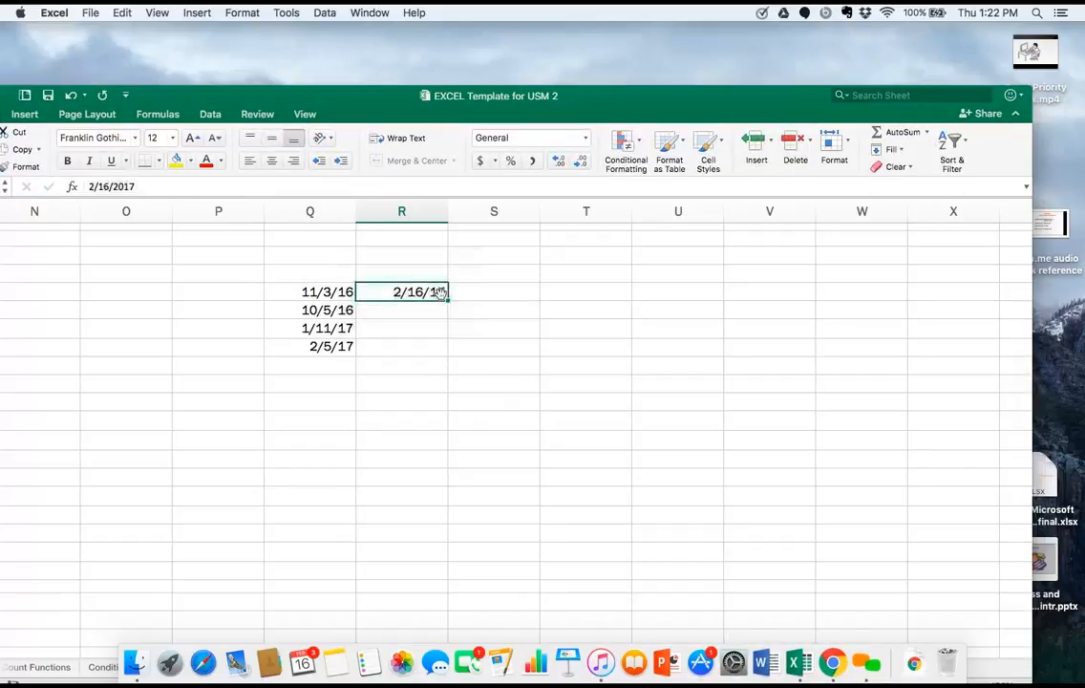
drag(446, 299, 443, 351)
Enter the date difference formula =R5-Q5 in cell S5 and fill it down through cell S8.
click(497, 294)
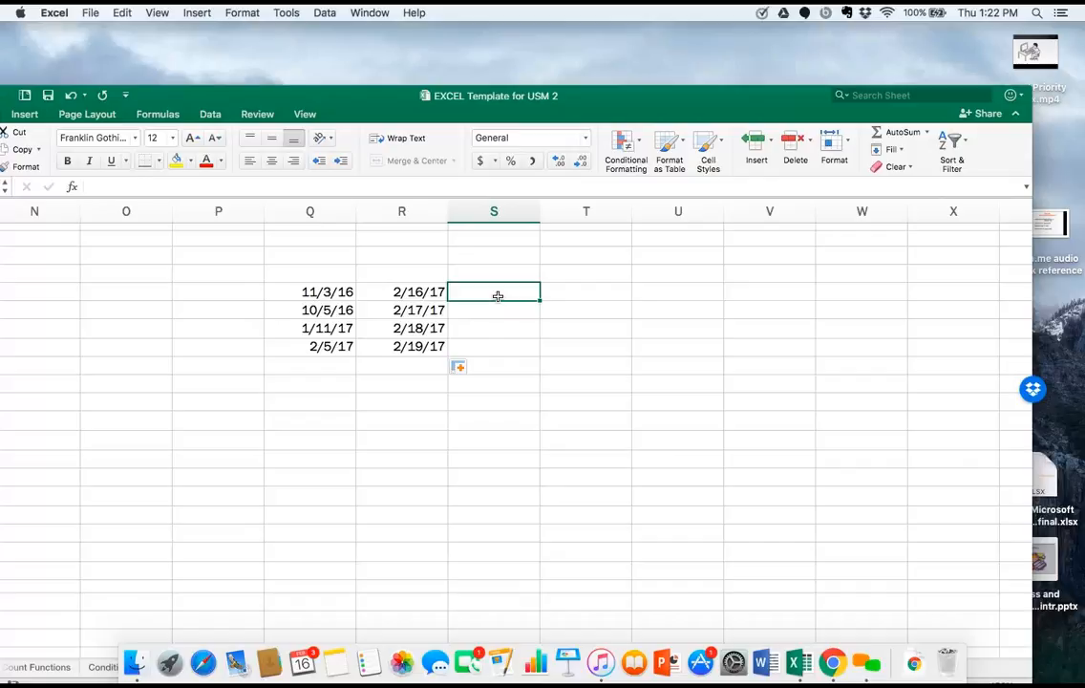
text(=)
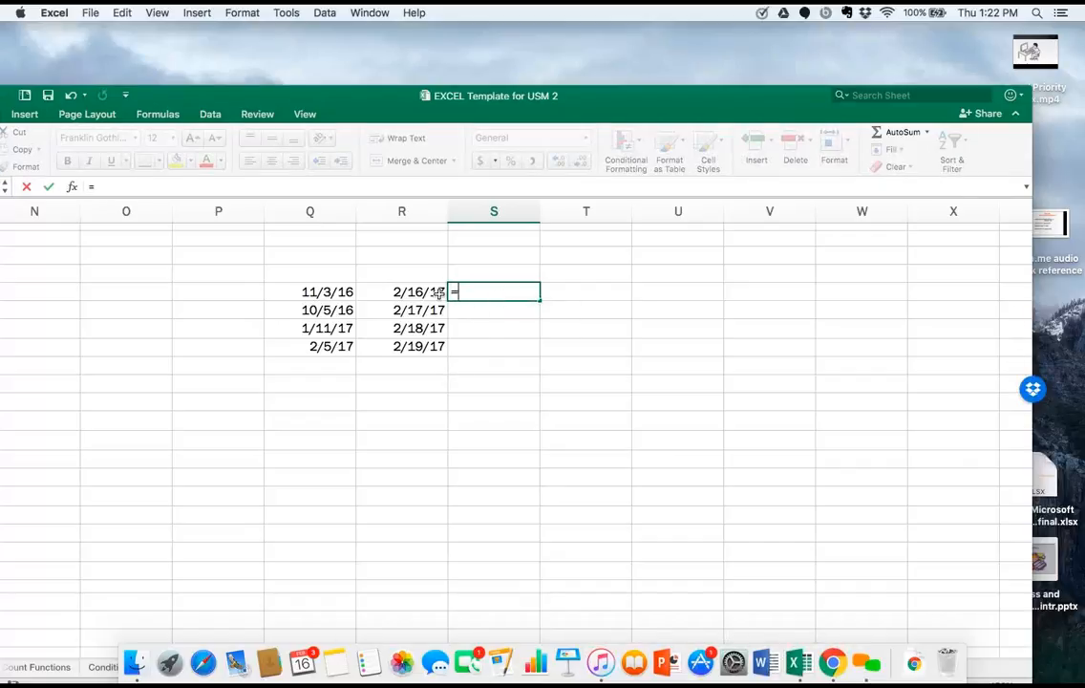
click(438, 292)
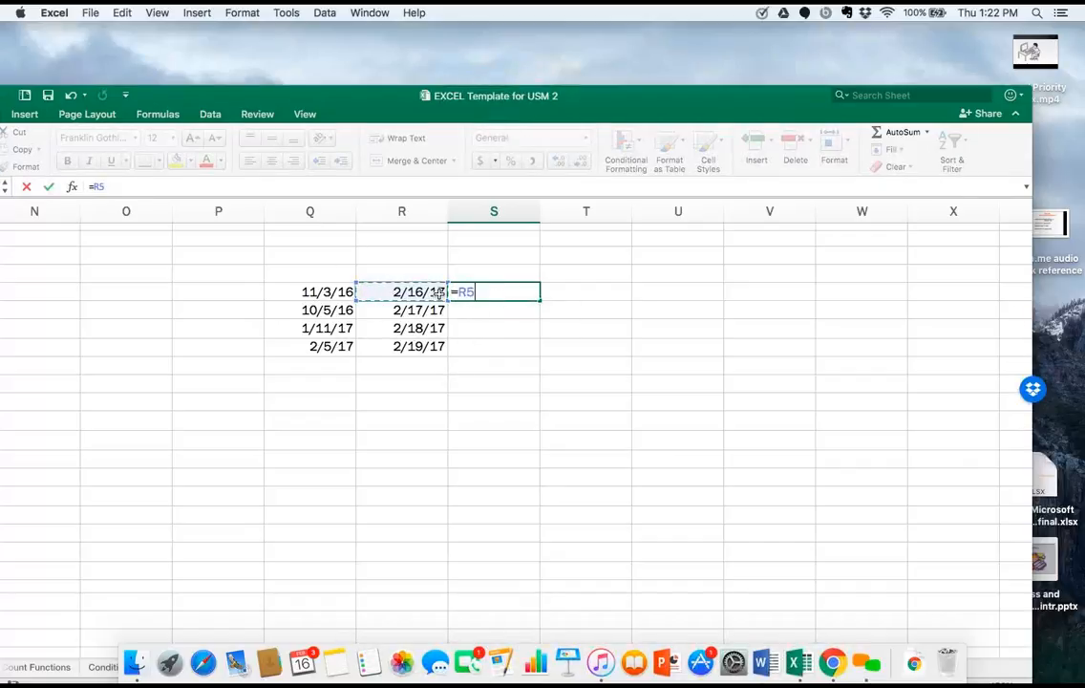
text(-)
click(344, 293)
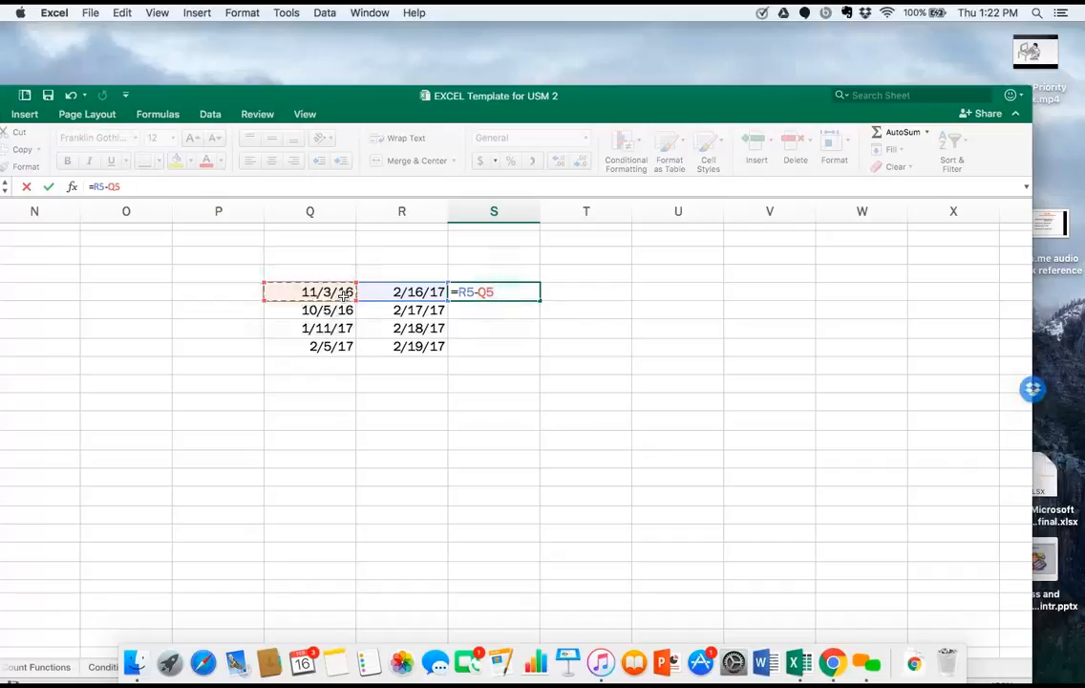
key(Return)
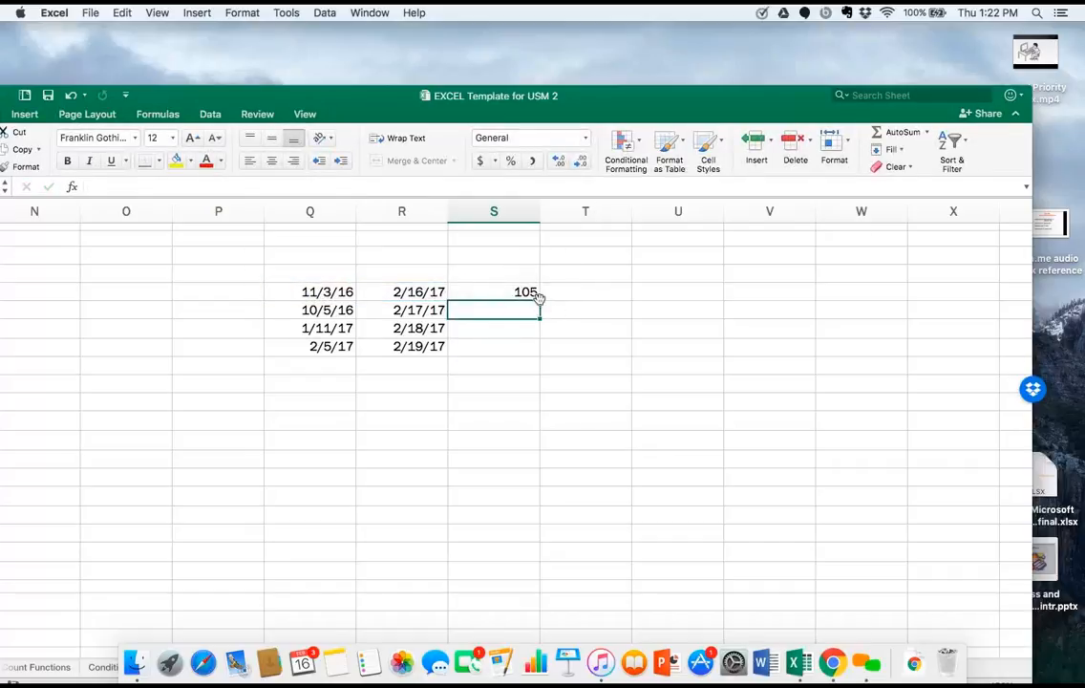
click(530, 293)
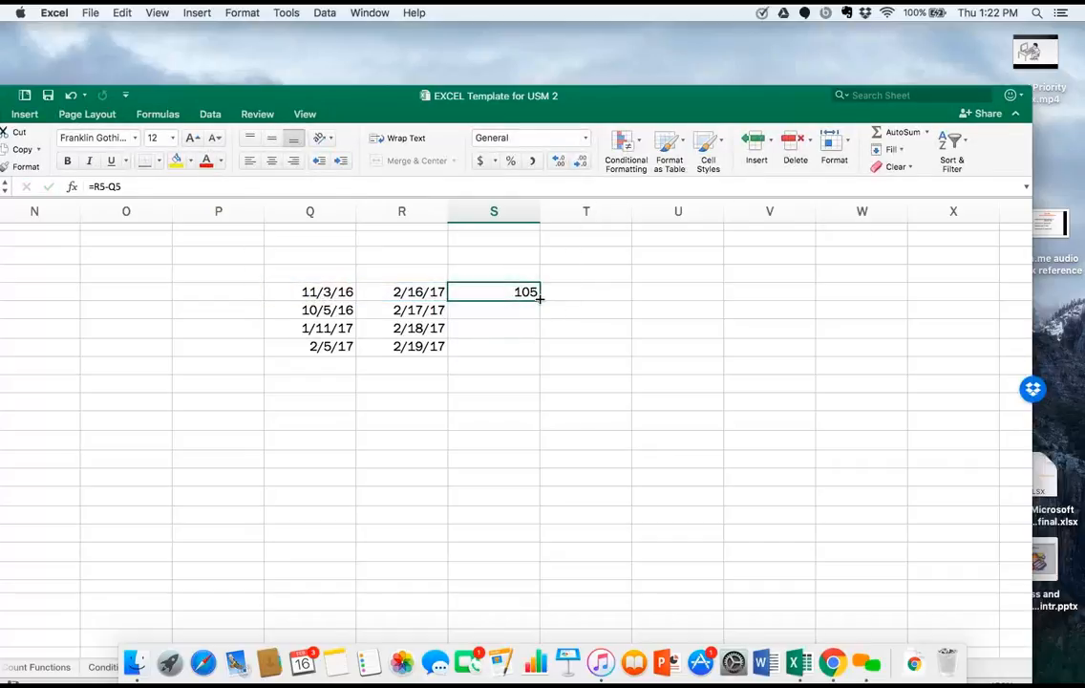
drag(540, 299, 539, 350)
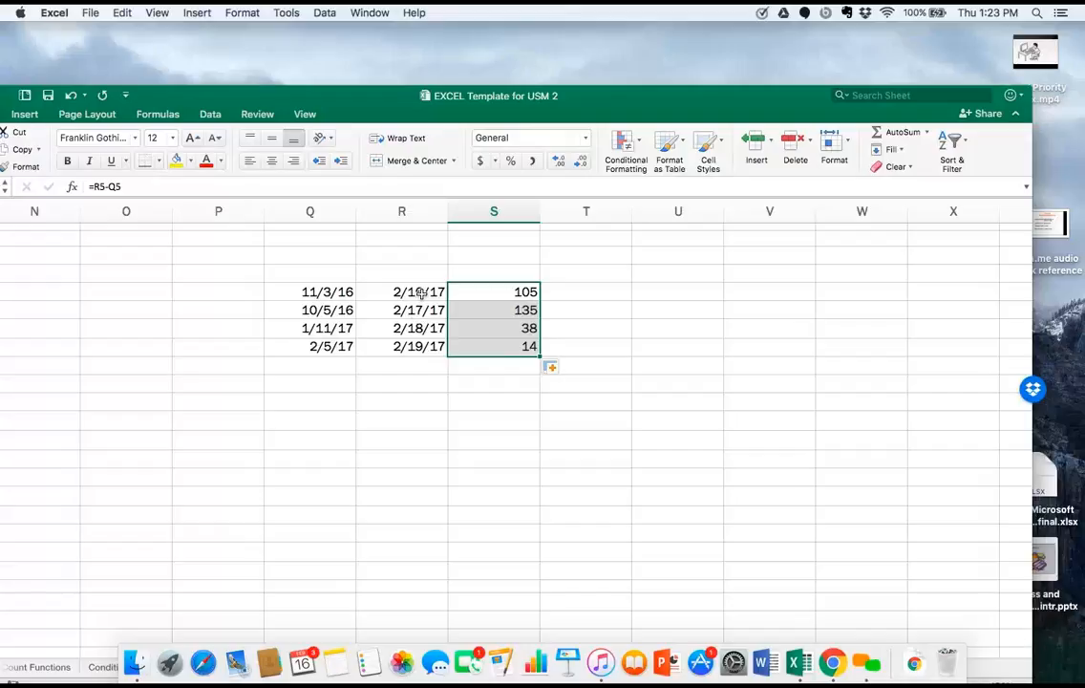
Clear the dates in cells R5 through R8 and the date difference formulas in cells S5 through S8.
drag(420, 295, 411, 346)
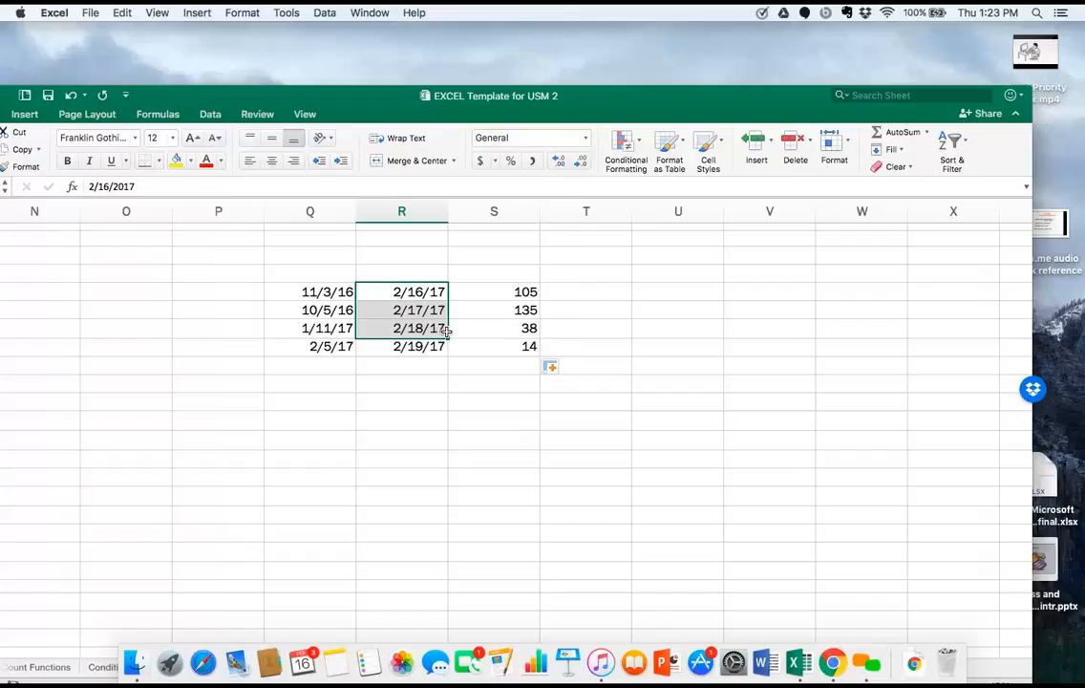
key(Delete)
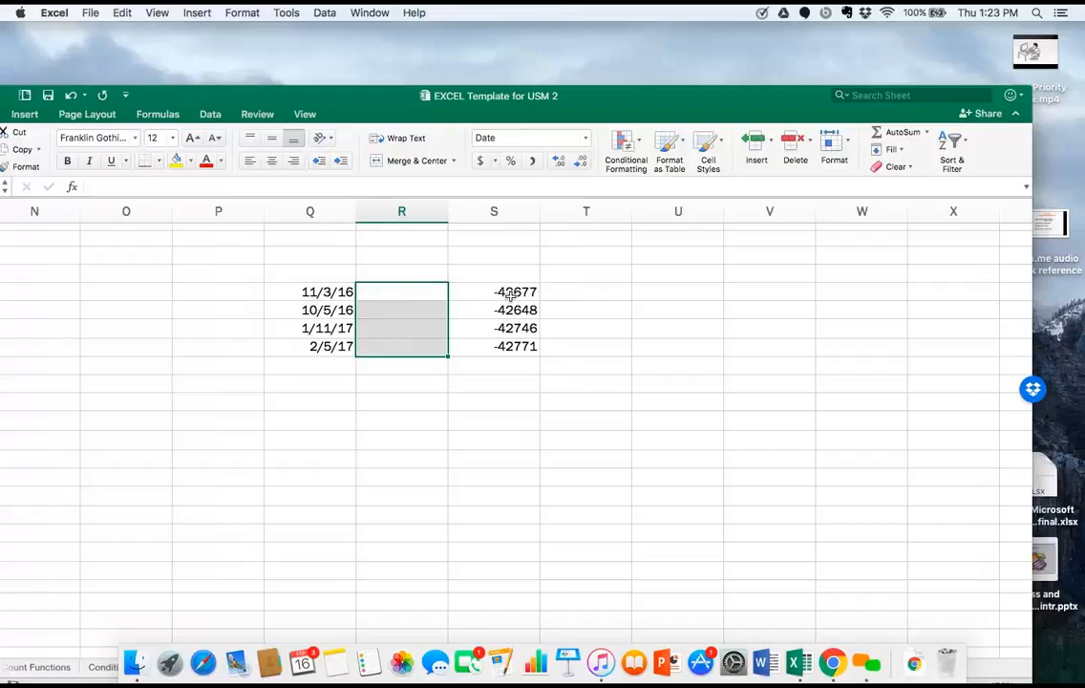
drag(511, 293, 513, 345)
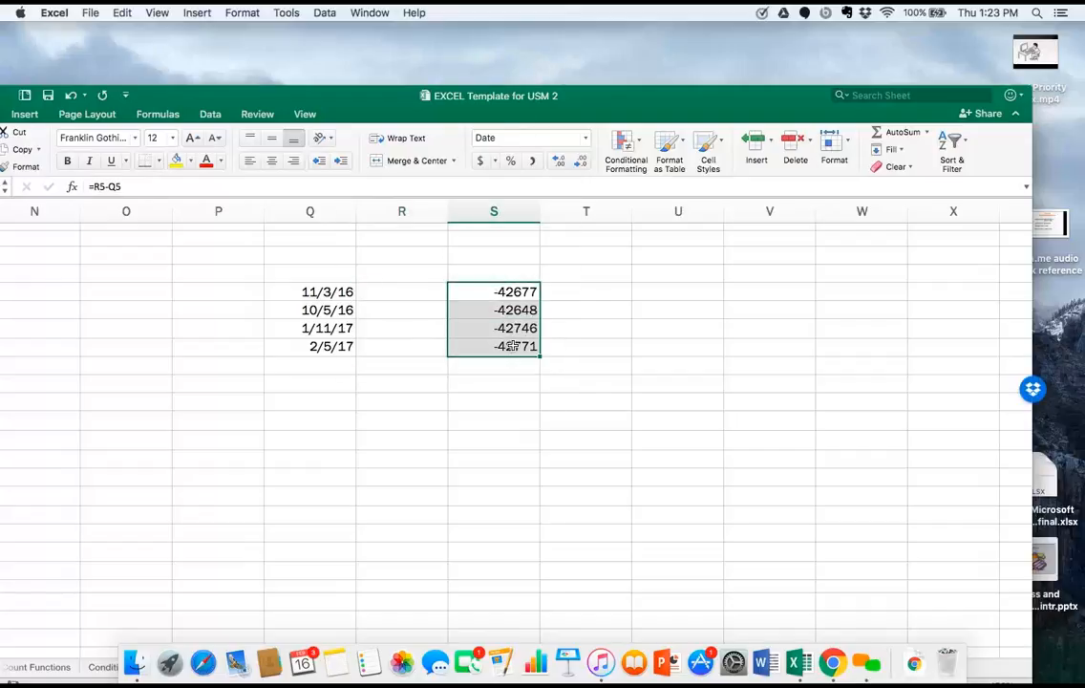
key(Delete)
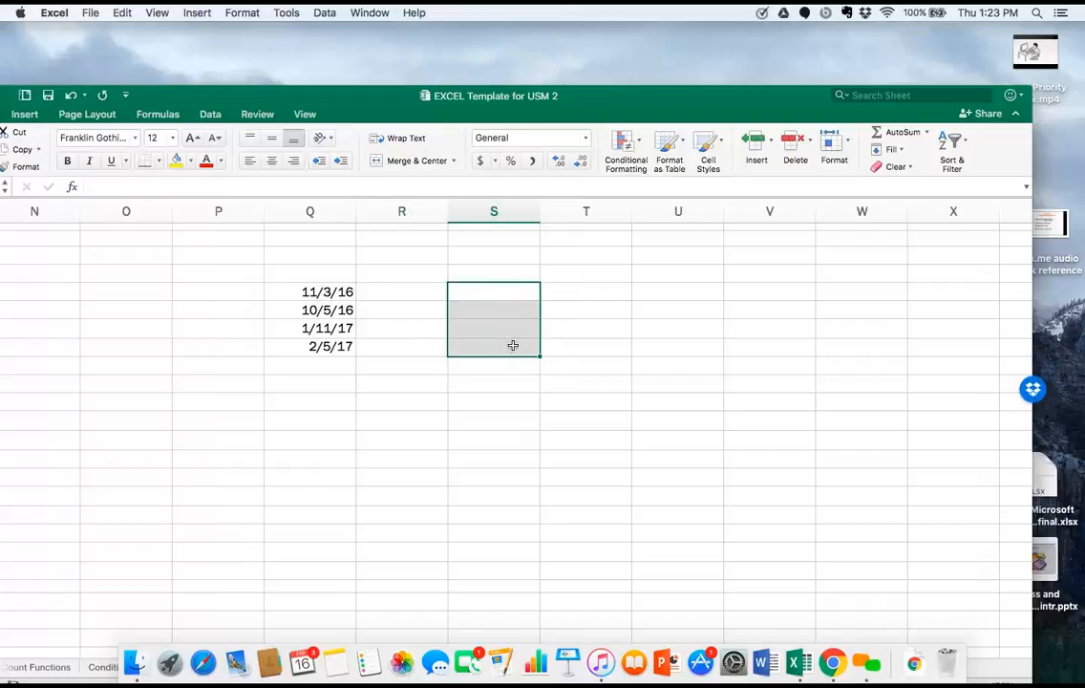
Enter the formula =today() in cell U5.
click(685, 287)
text(=)
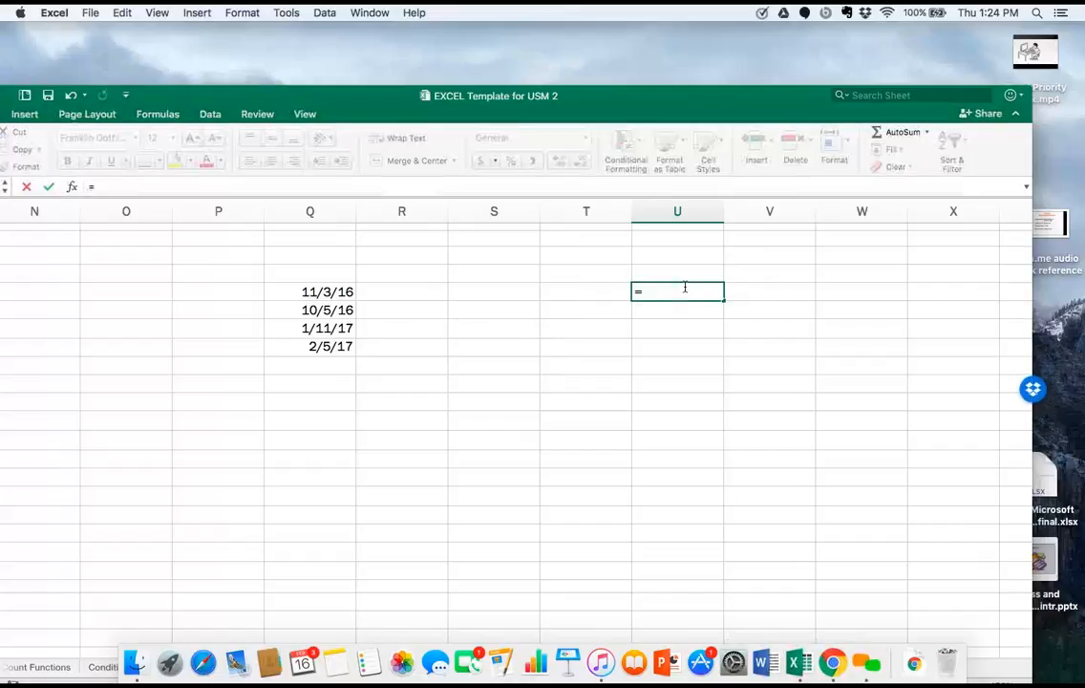
text(tot)
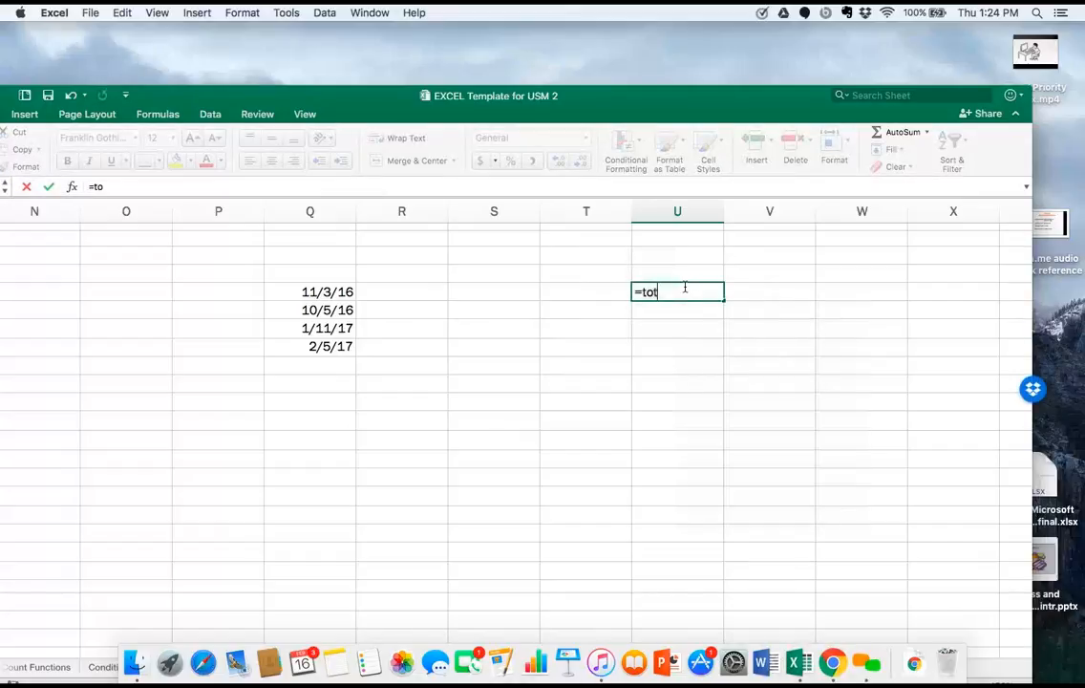
key(BackSpace)
text(yday)
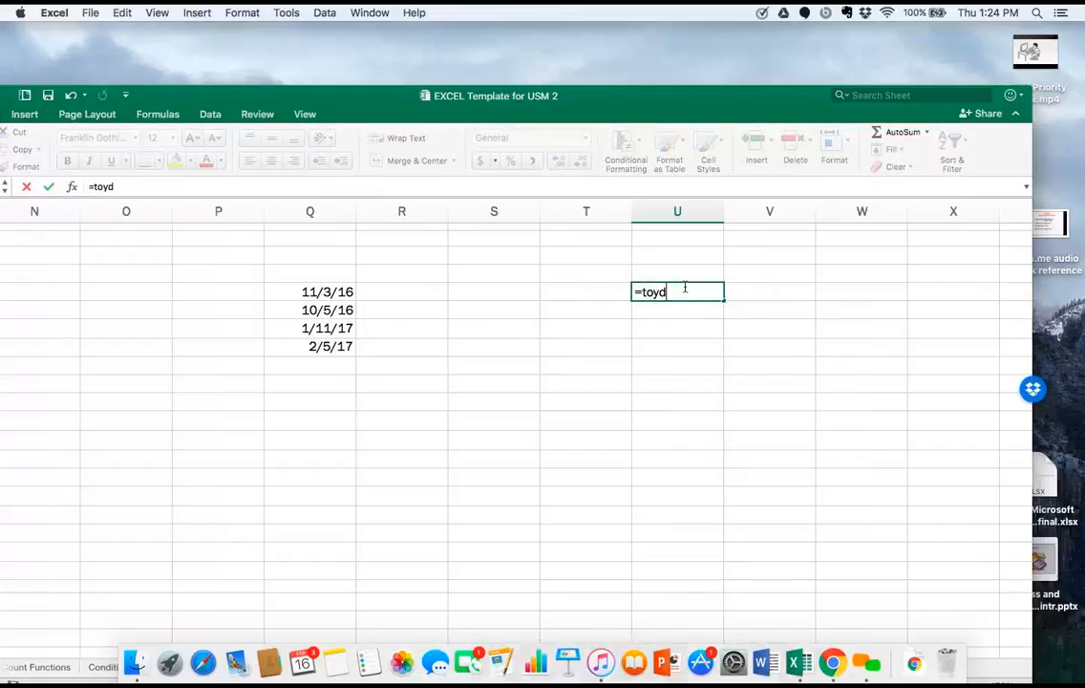
key(BackSpace)
key(BackSpace)
key(BackSpace)
key(BackSpace)
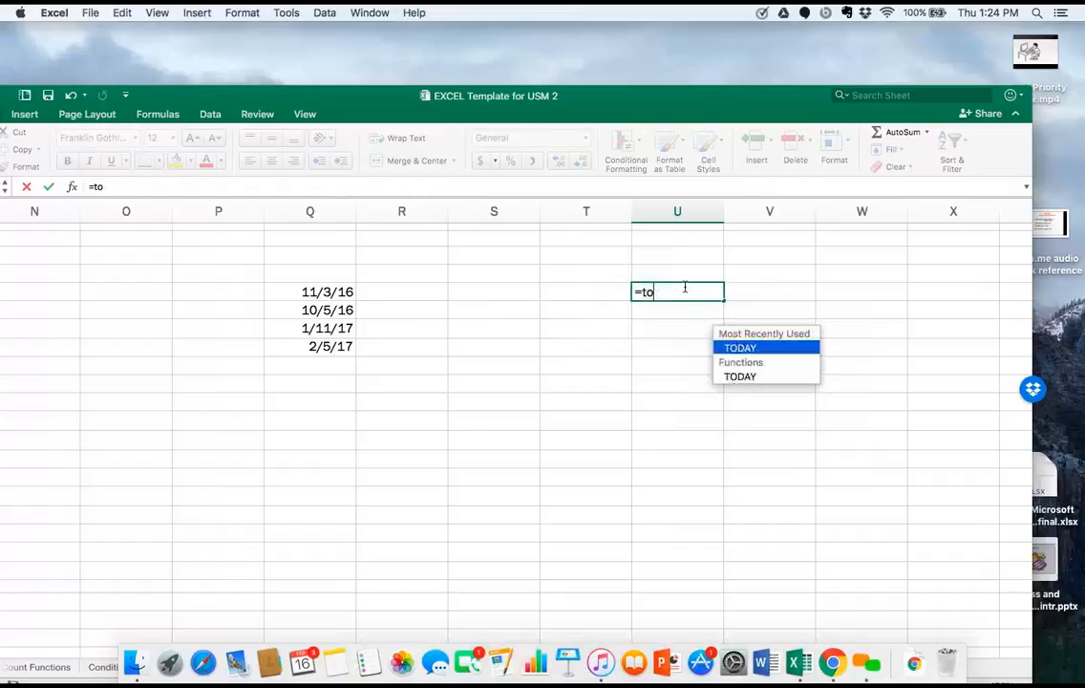
text(day()
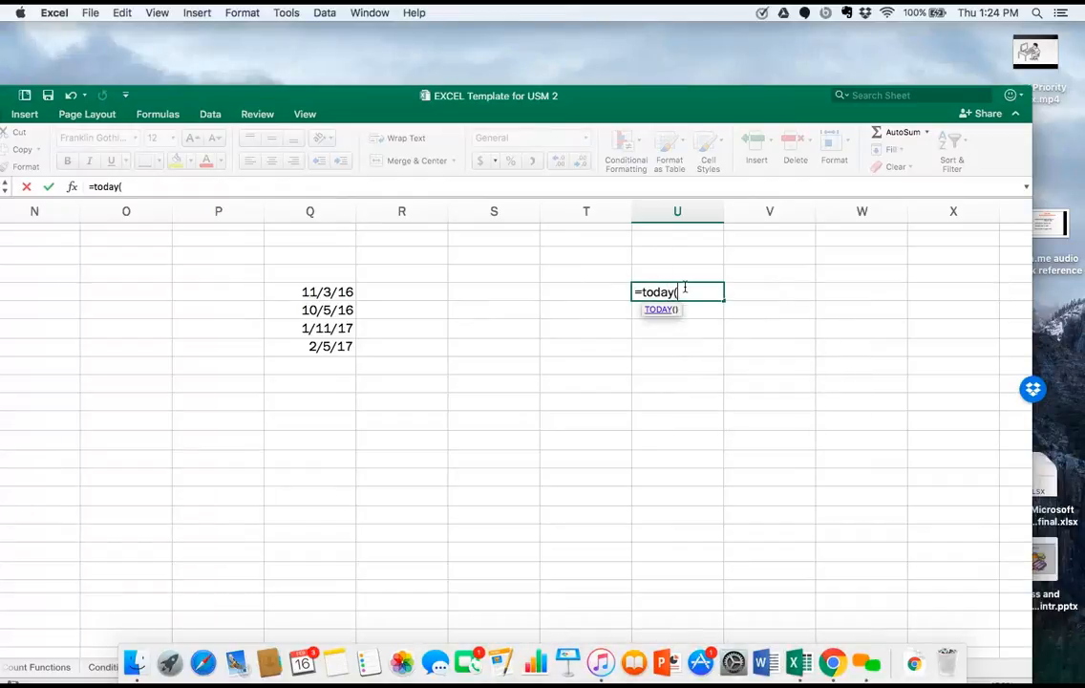
text())
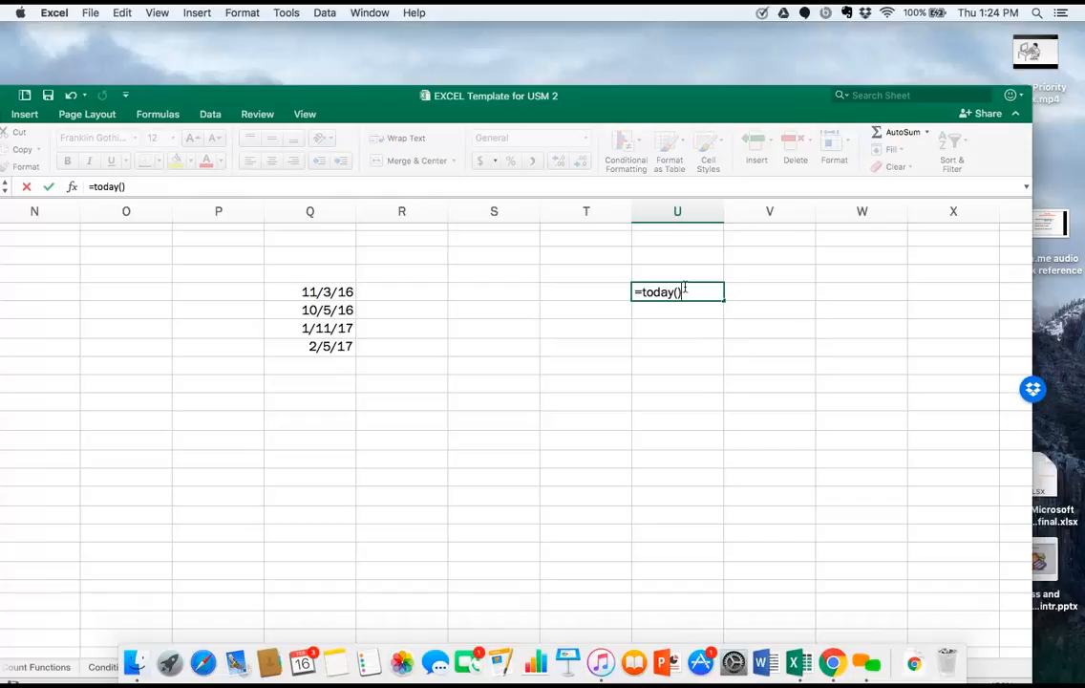
key(Return)
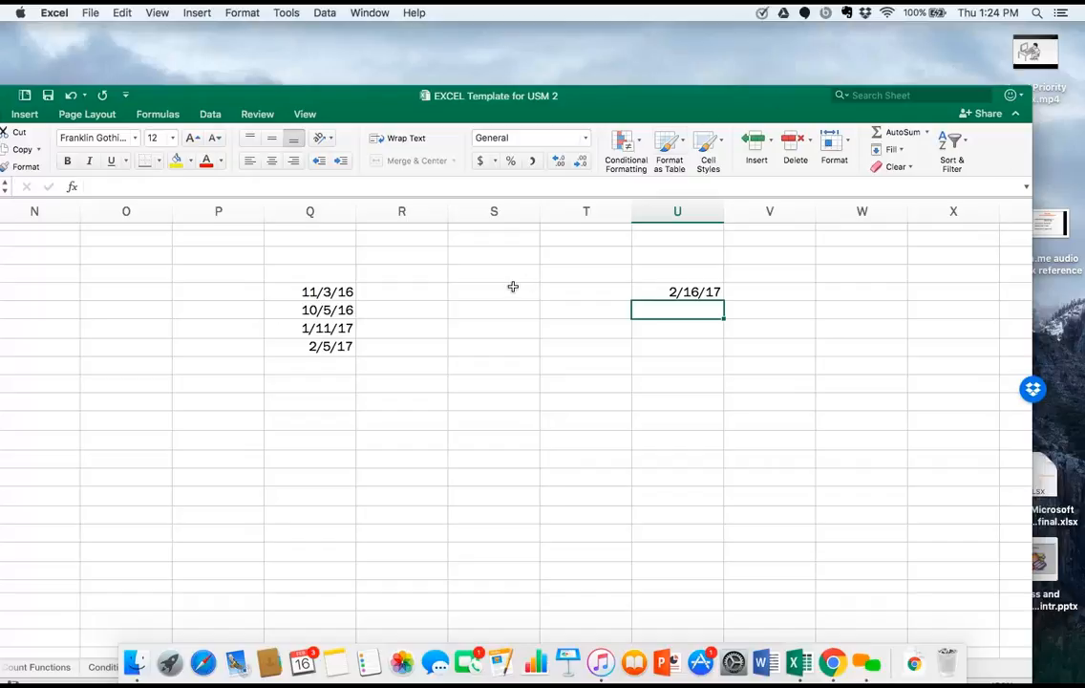
Enter the formula =today() in cell R5 and fill it down through cell R8.
click(426, 294)
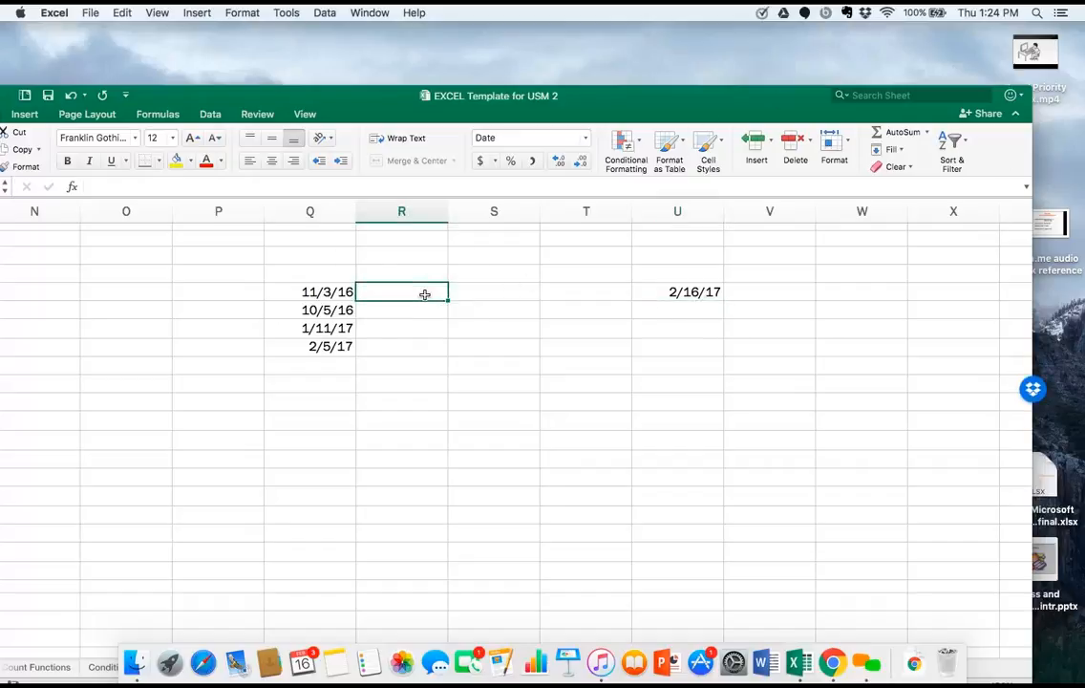
text(=t)
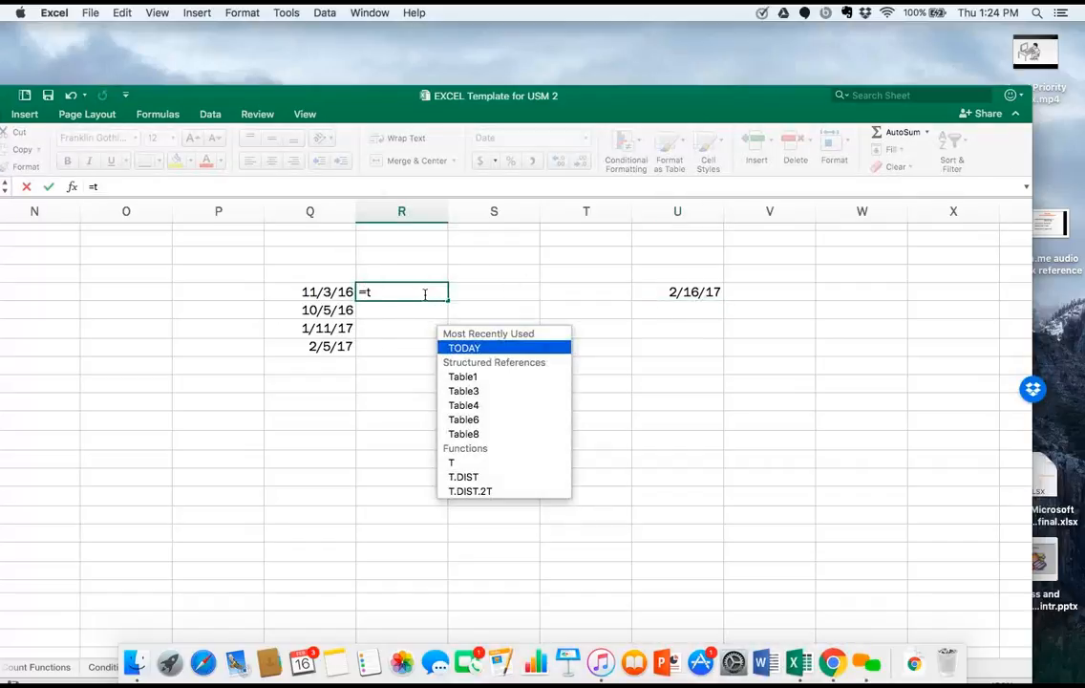
text(otl)
key(BackSpace)
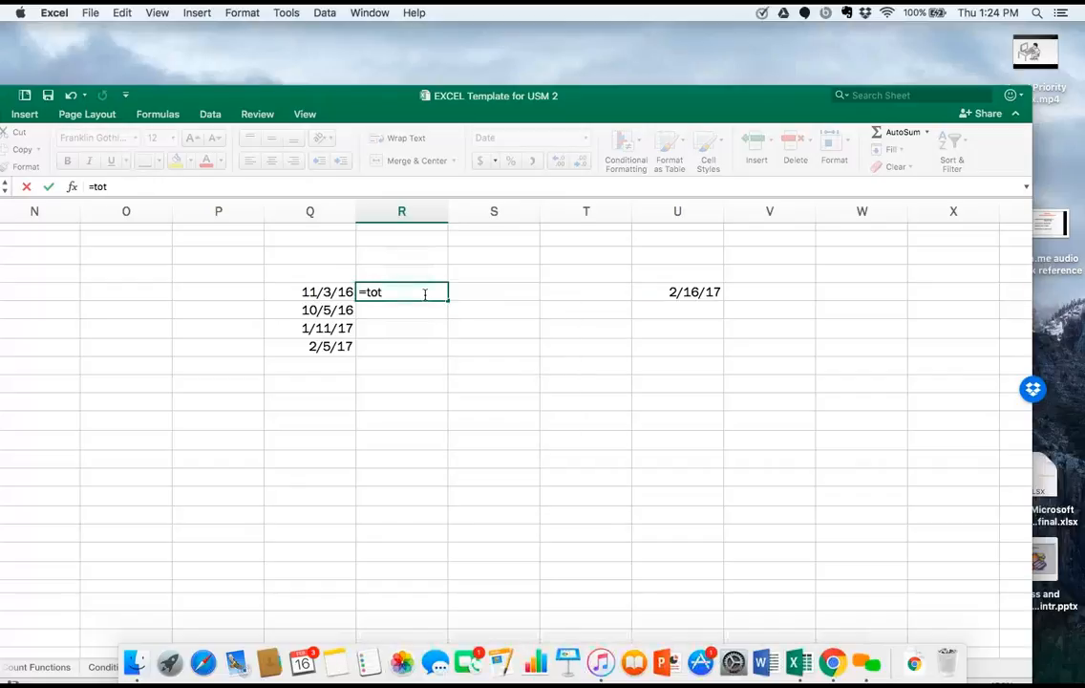
key(BackSpace)
text(day()
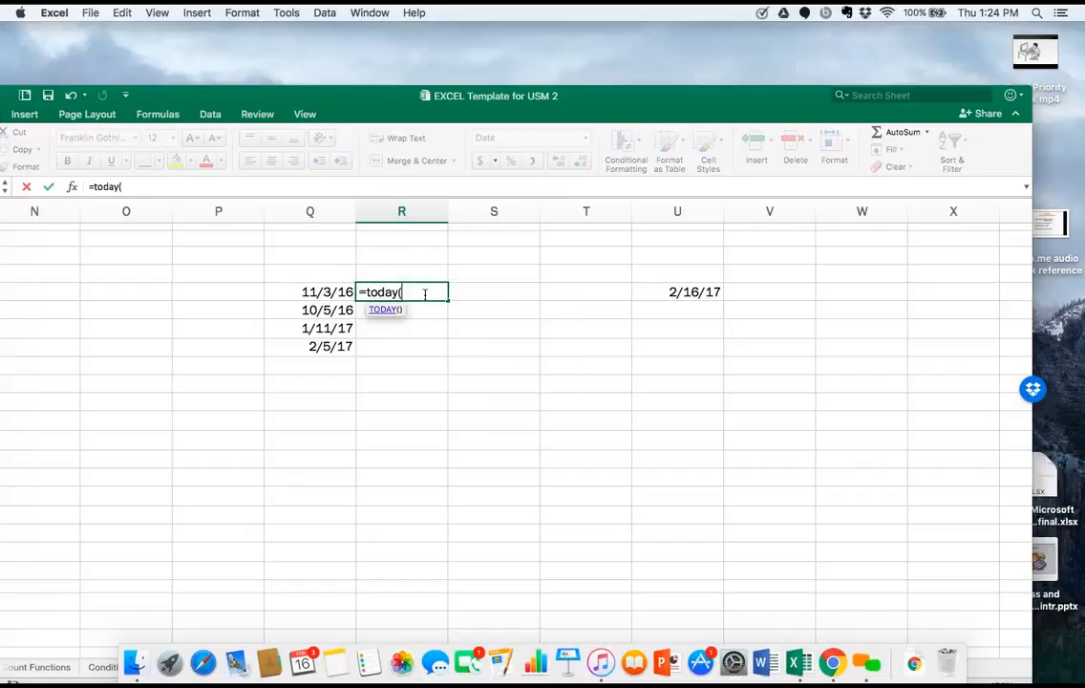
text())
key(Return)
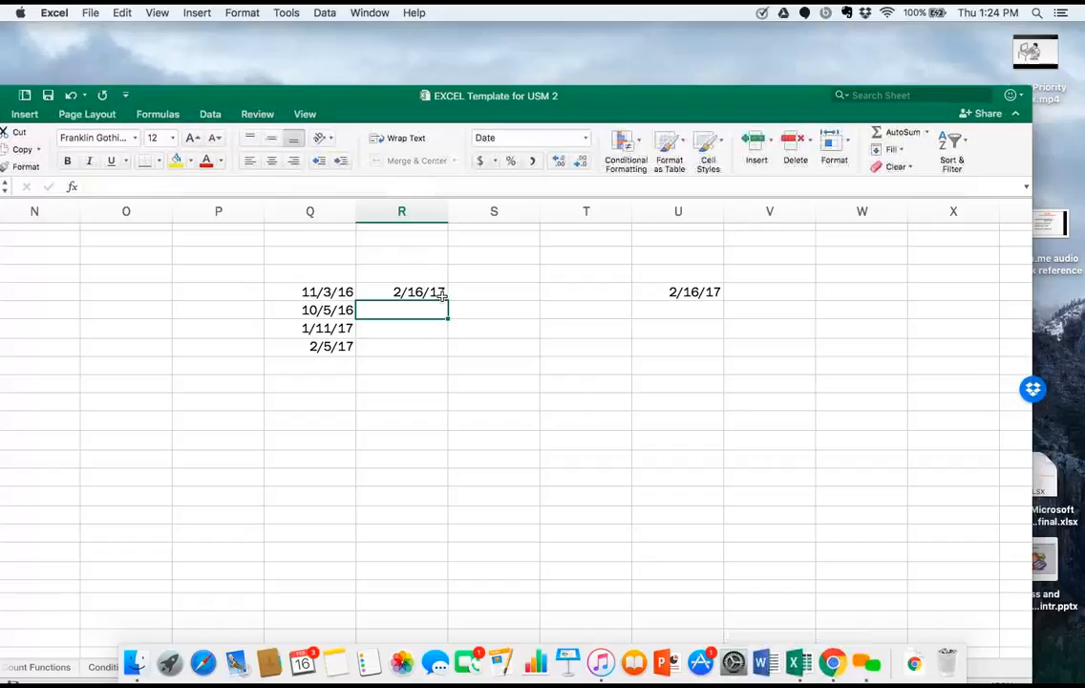
click(441, 292)
drag(447, 301, 445, 349)
Subtract the date in Q5 from today's date in R5 with =R5-Q5 in cell S5, and fill it down through S8.
click(475, 291)
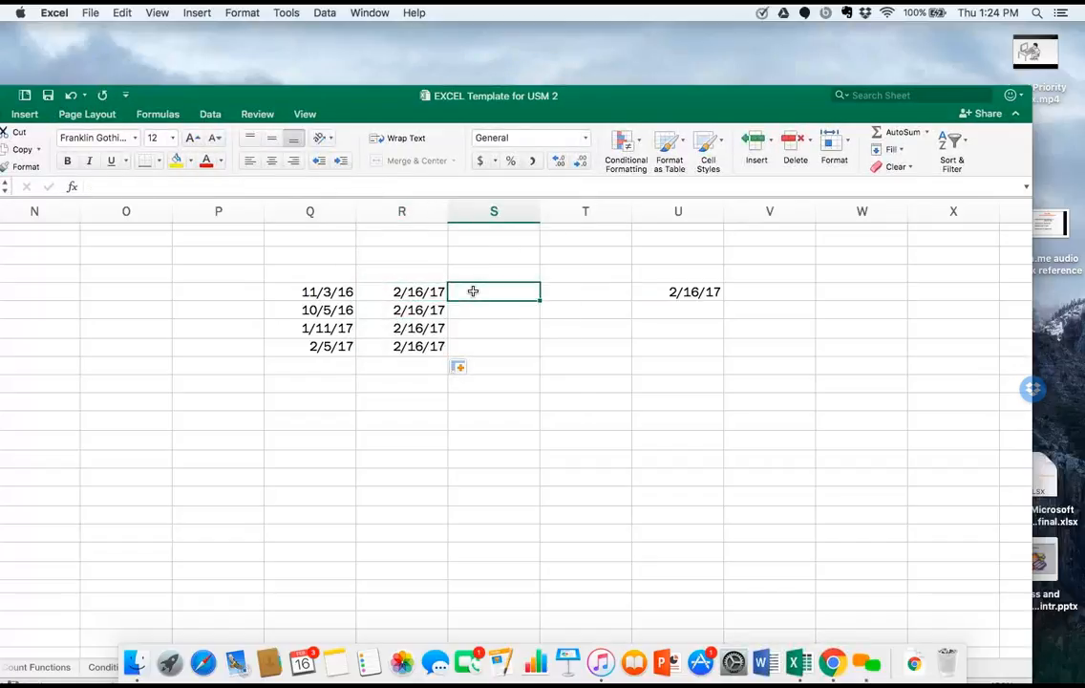
text(=)
click(418, 294)
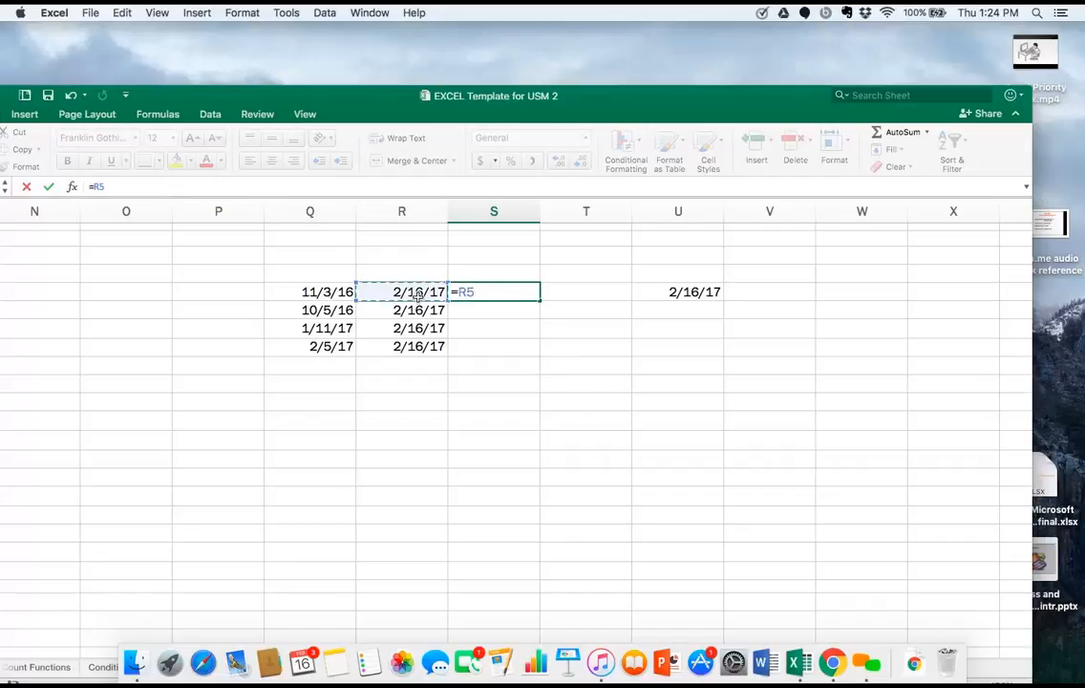
text(-)
click(337, 293)
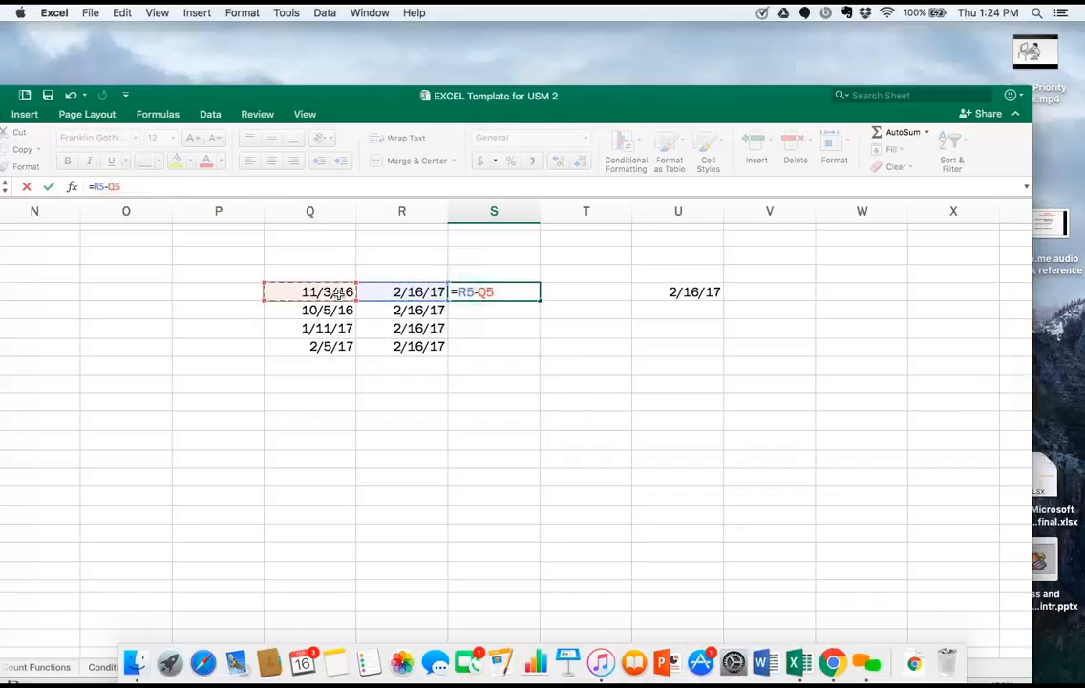
key(Return)
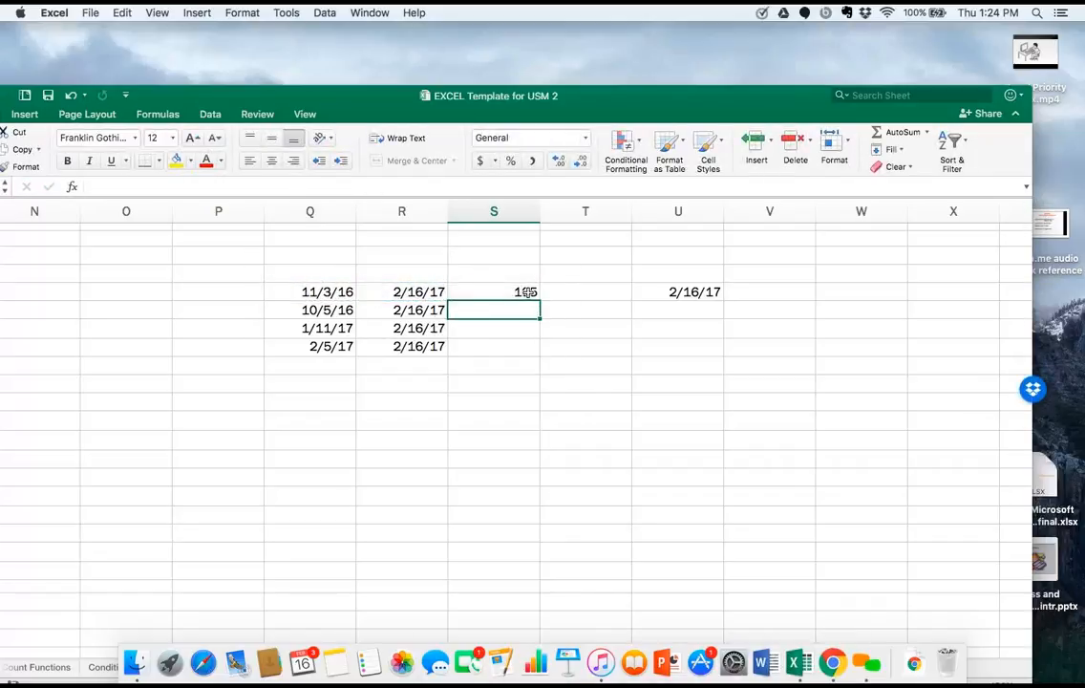
click(526, 293)
drag(539, 298, 537, 362)
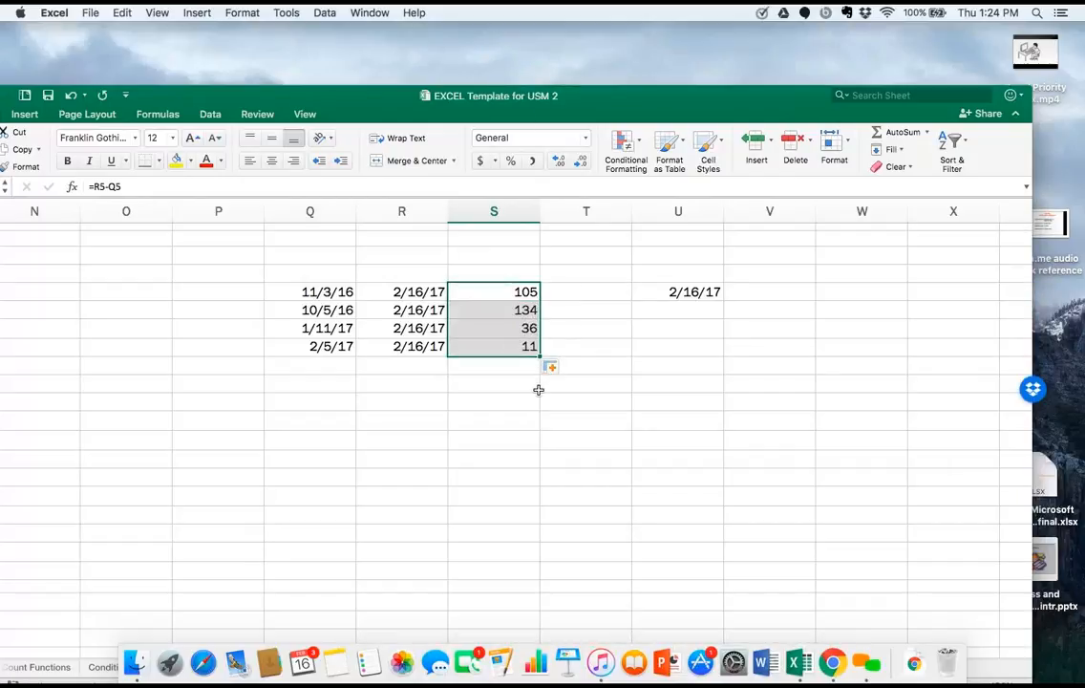
click(538, 390)
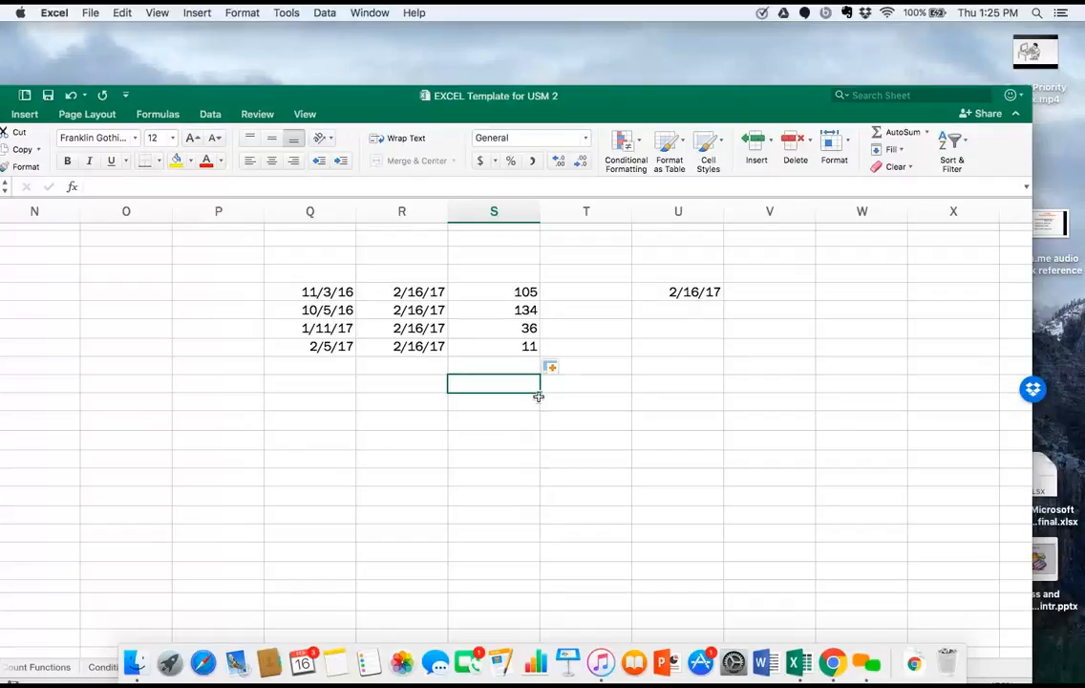
Enter the date 2/16/17 in cell F4 and the number of days 11 in cell G4, in the Add days row.
scroll(255, 453, left, 5)
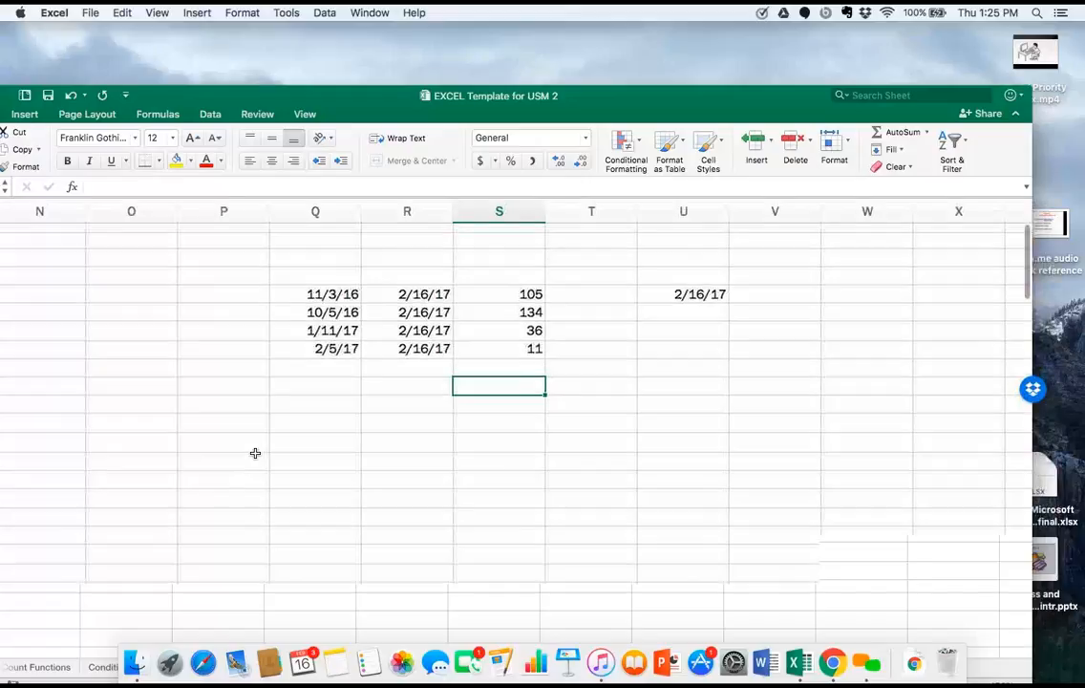
scroll(255, 453, left, 10)
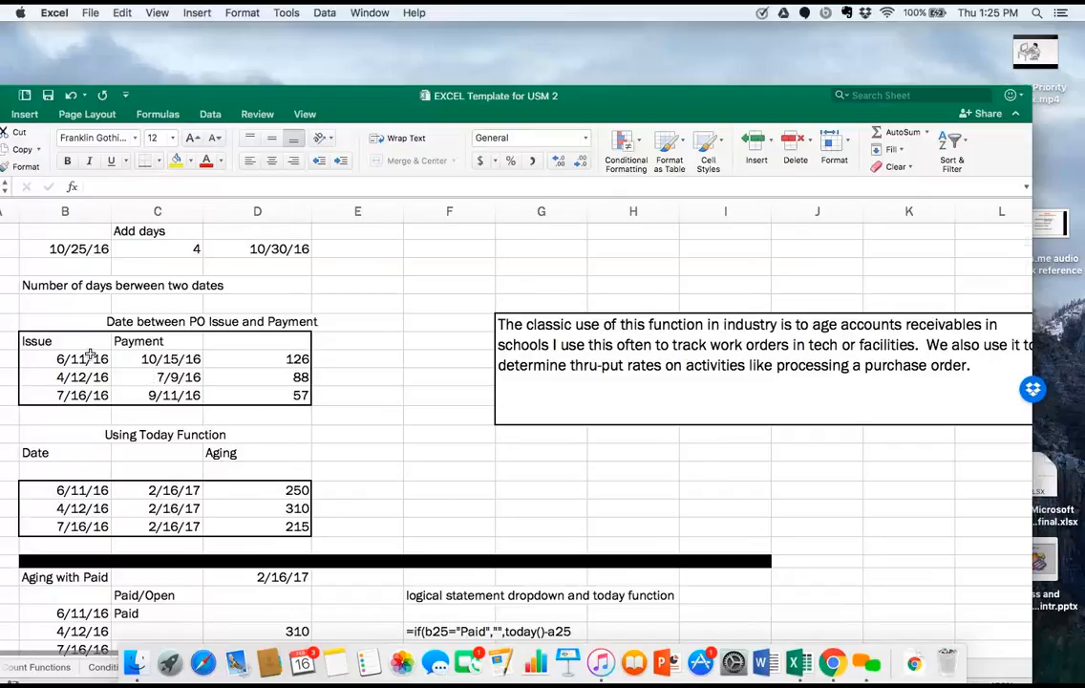
scroll(88, 356, up, 5)
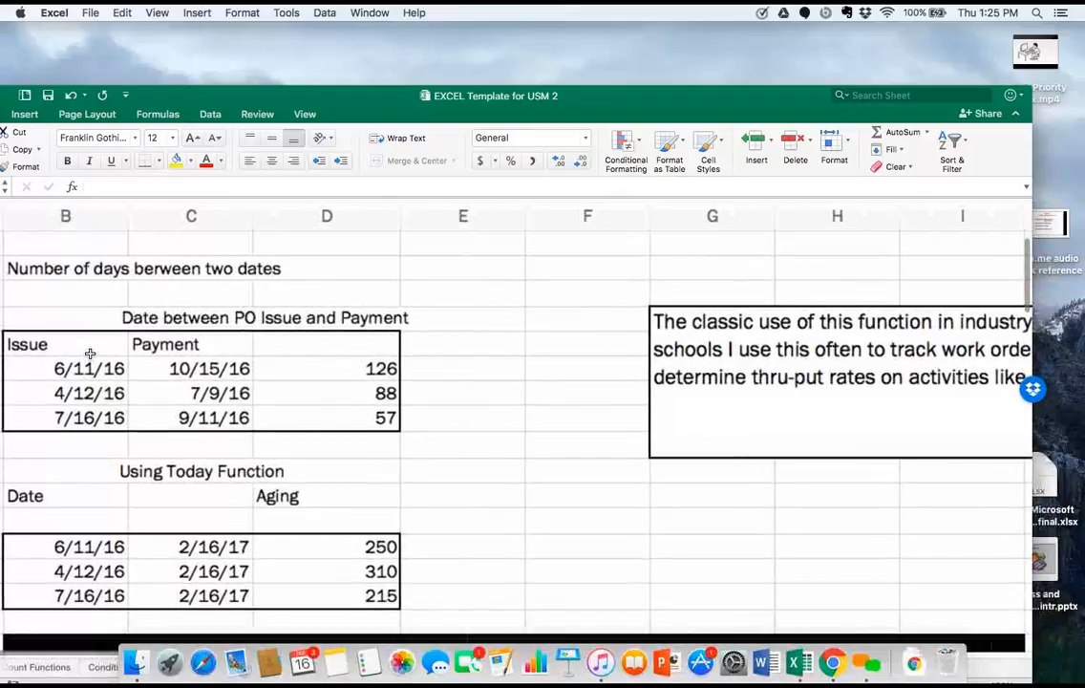
scroll(89, 354, up, 5)
scroll(90, 353, left, 1)
scroll(89, 354, down, 3)
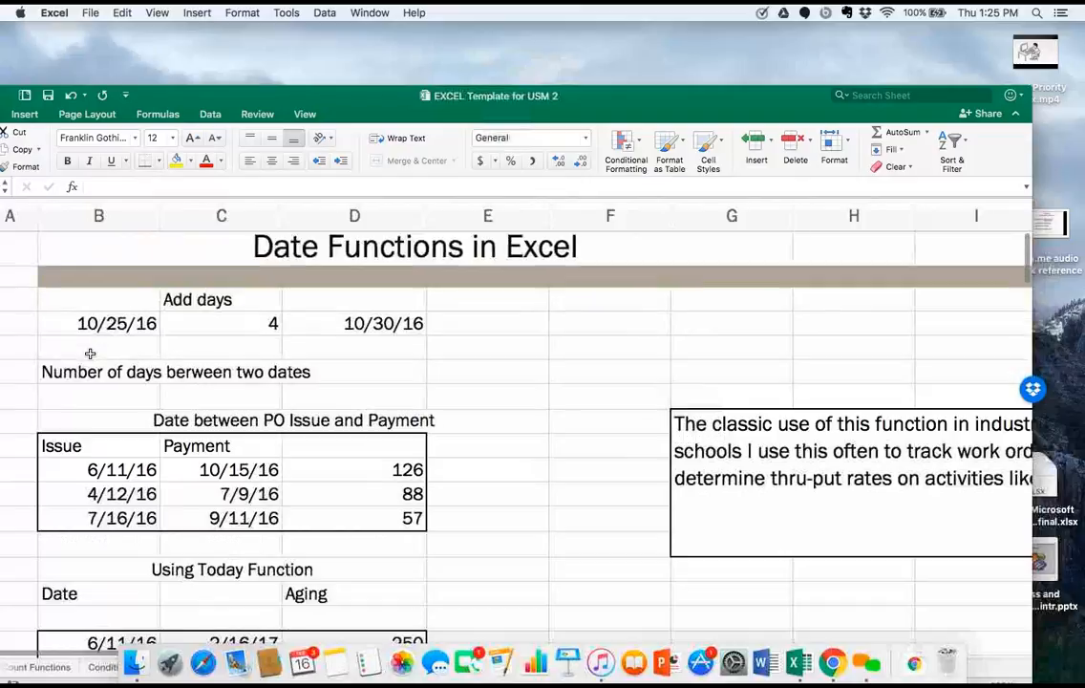
scroll(90, 356, right, 1)
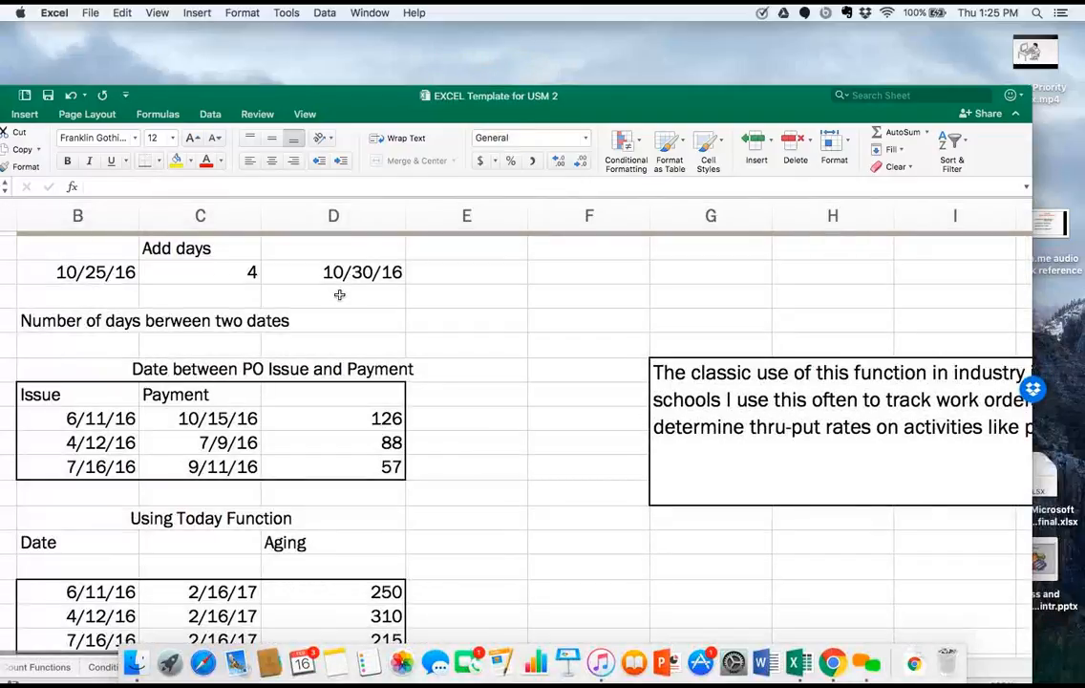
click(588, 277)
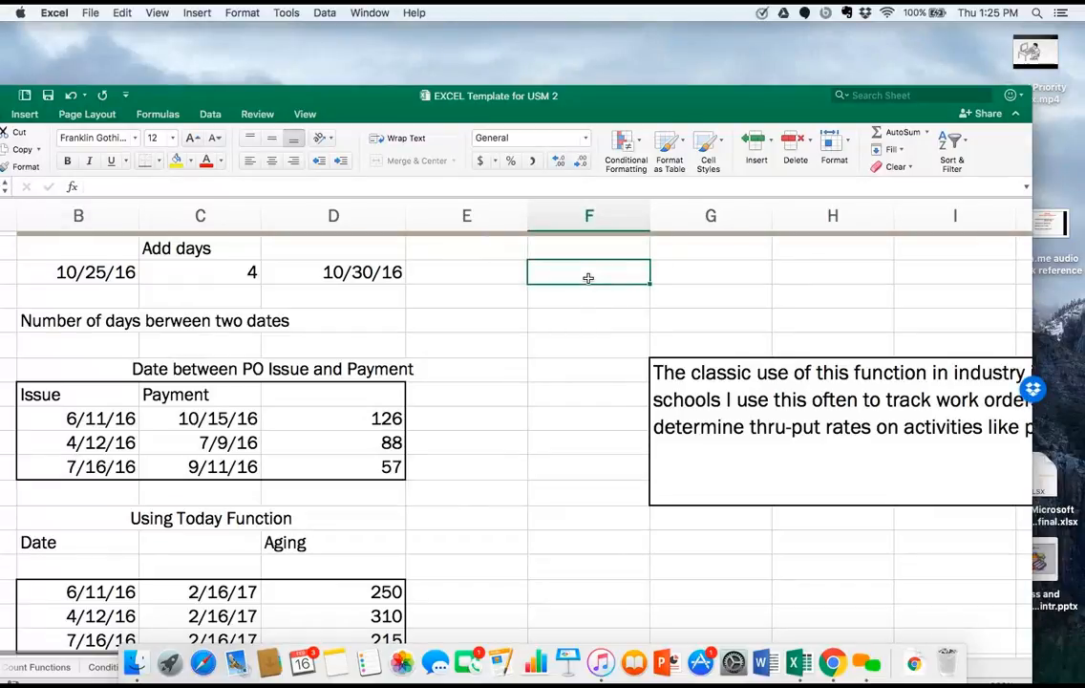
text(2/1)
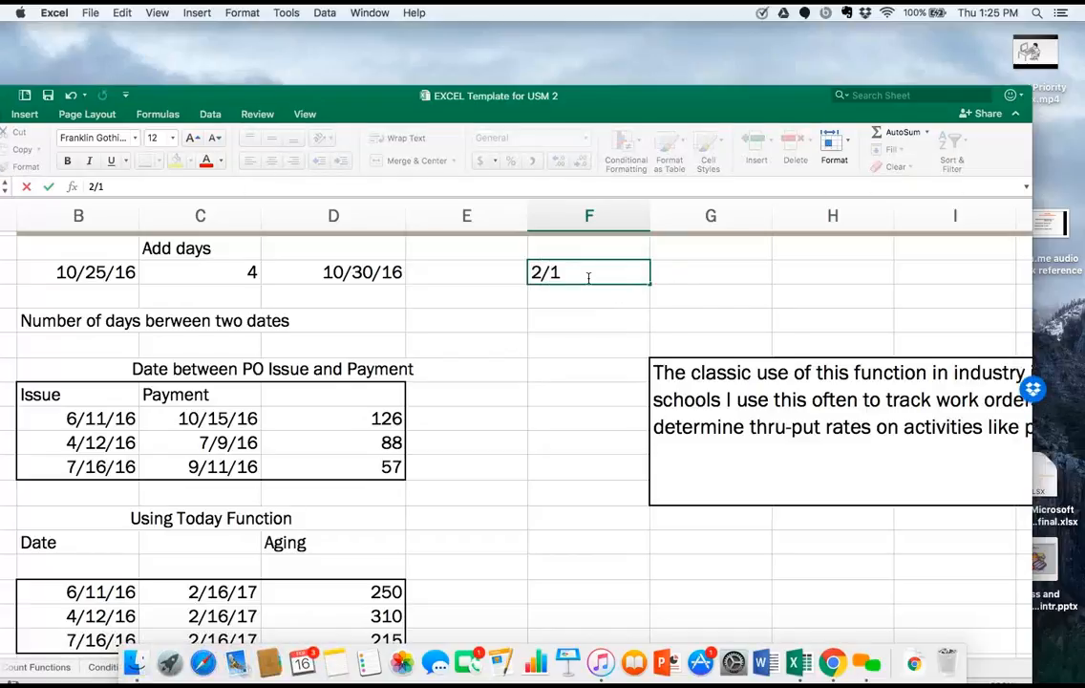
text(6/17)
click(700, 268)
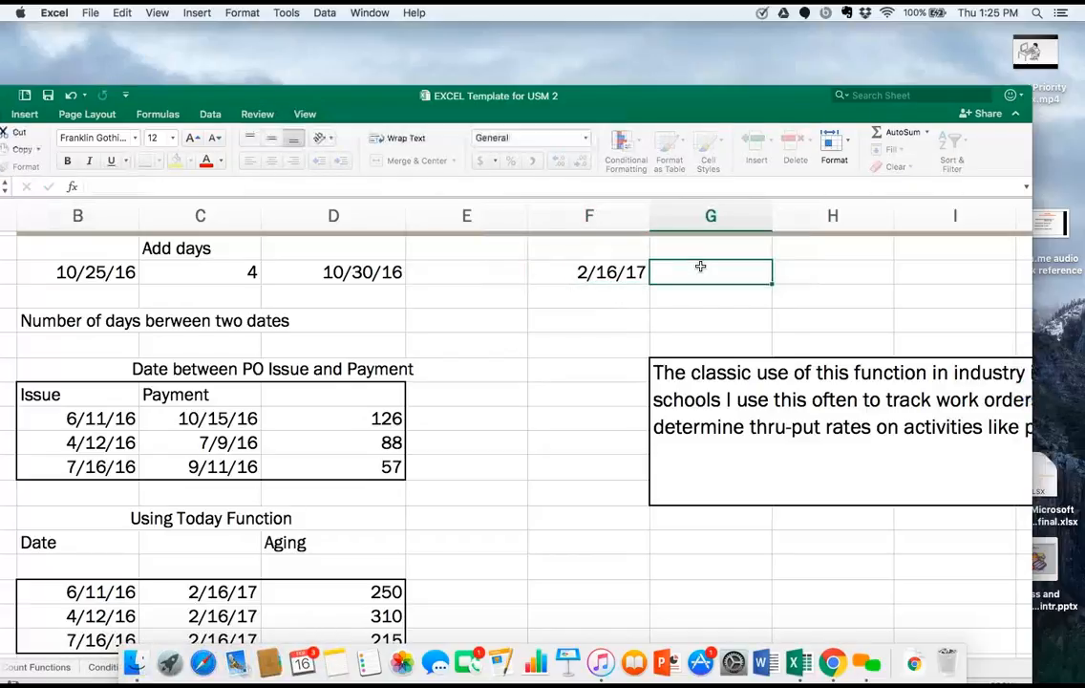
text(12)
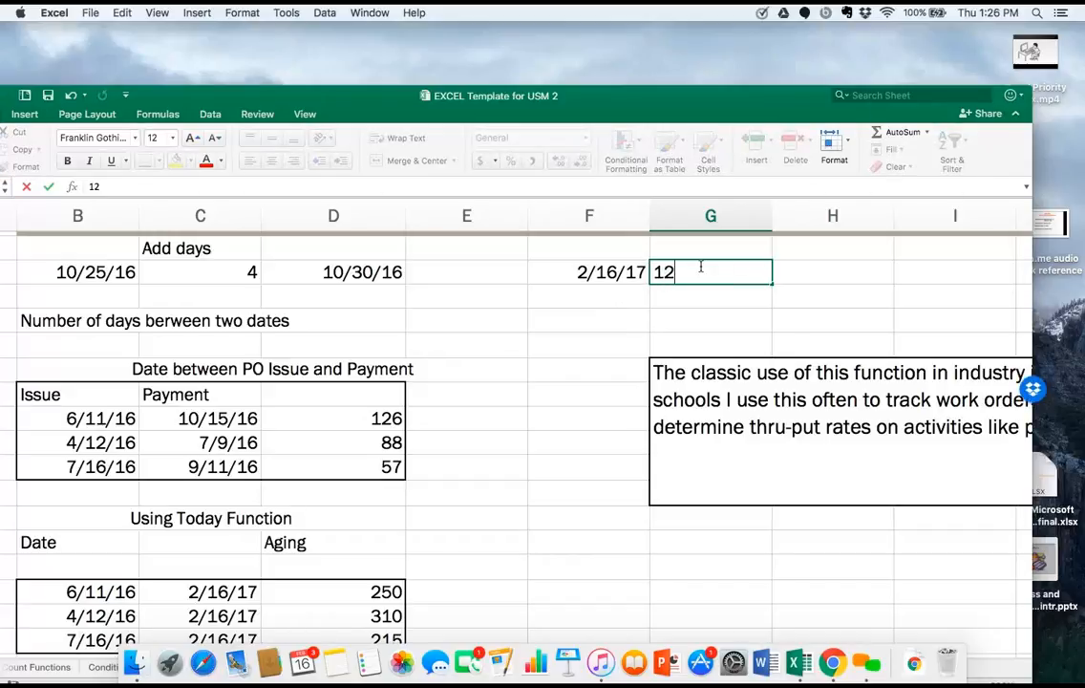
key(BackSpace)
text(1)
Enter the formula =F4+G4 in cell H4 to add the number of days to the date.
click(832, 268)
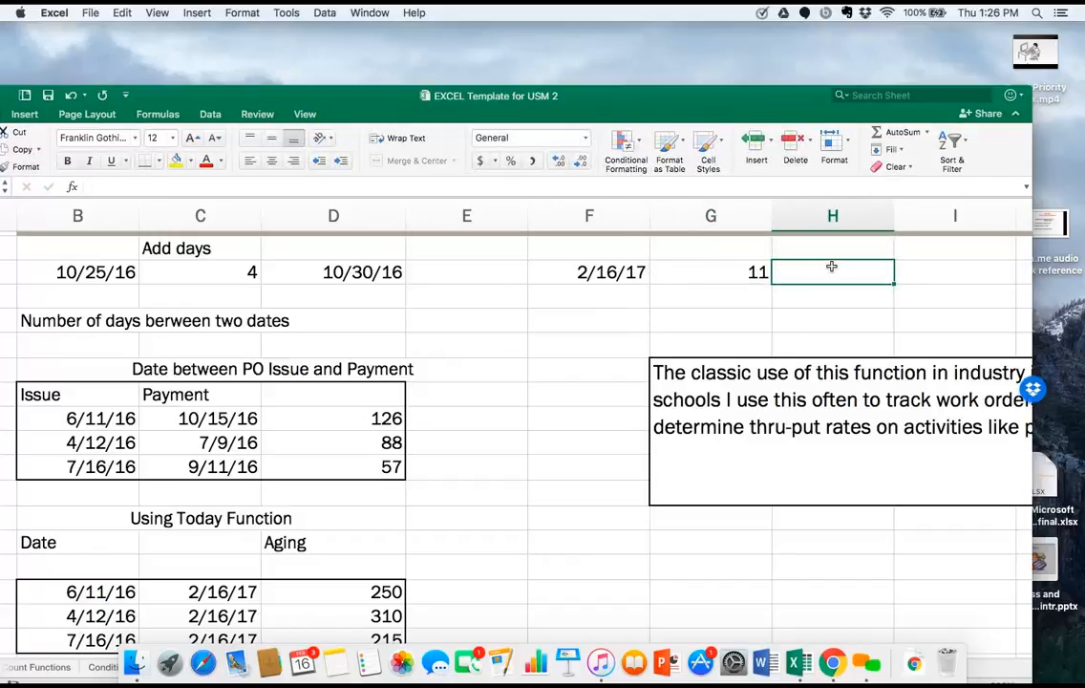
text(=)
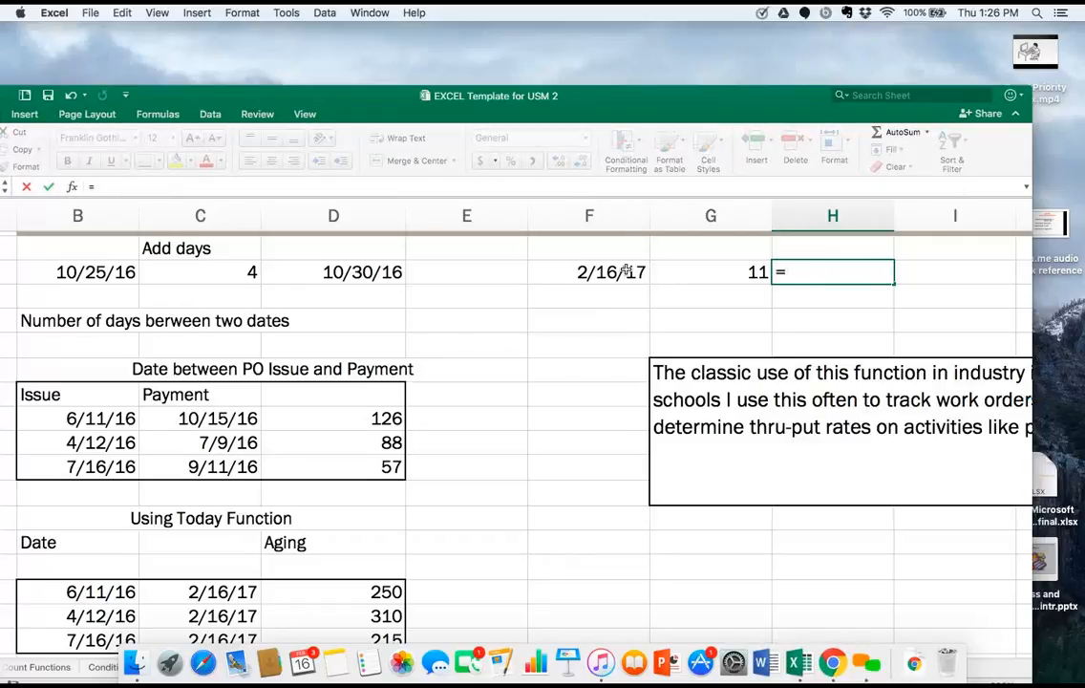
click(625, 271)
text(+)
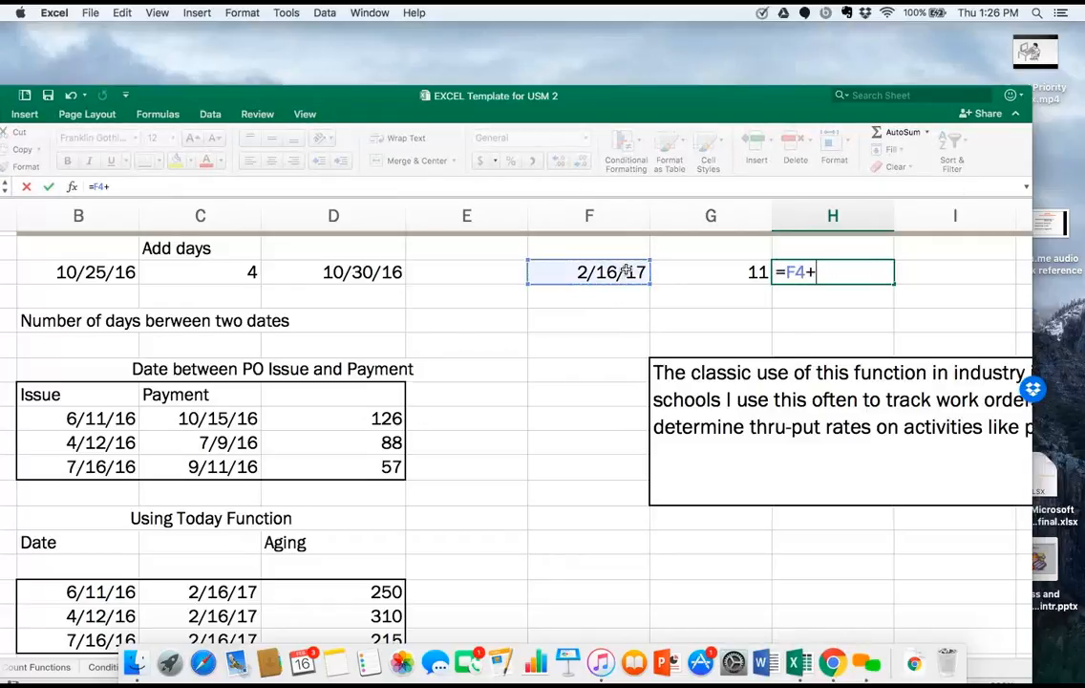
click(721, 279)
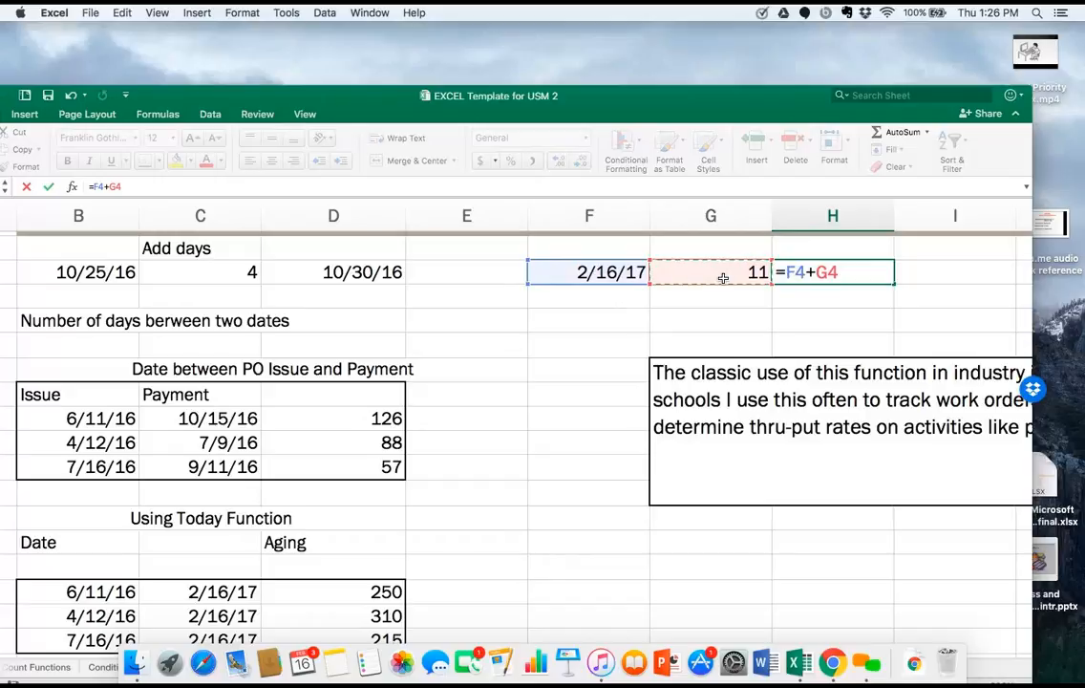
key(Return)
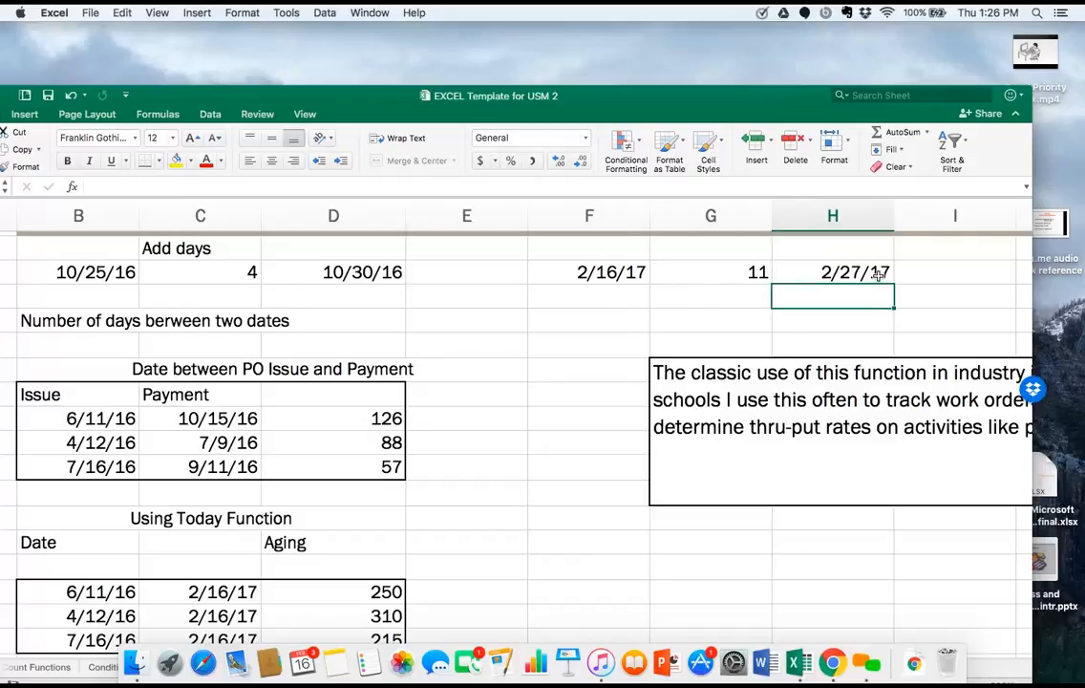
View the available number formats and inspect the number format applied to the result date in H4.
click(573, 139)
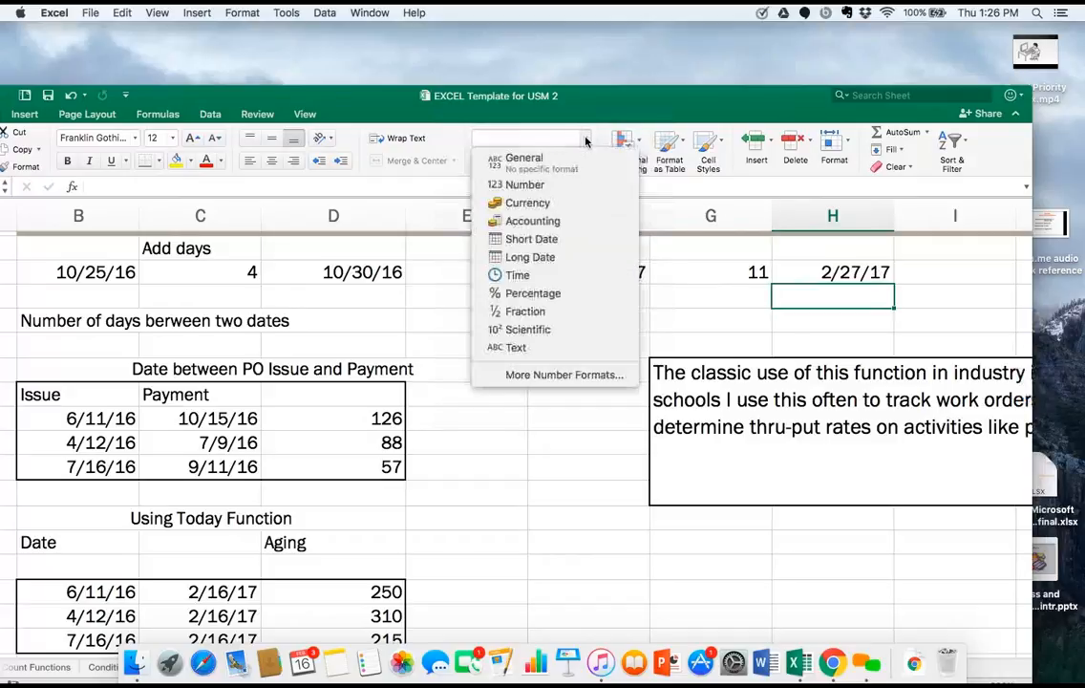
click(814, 282)
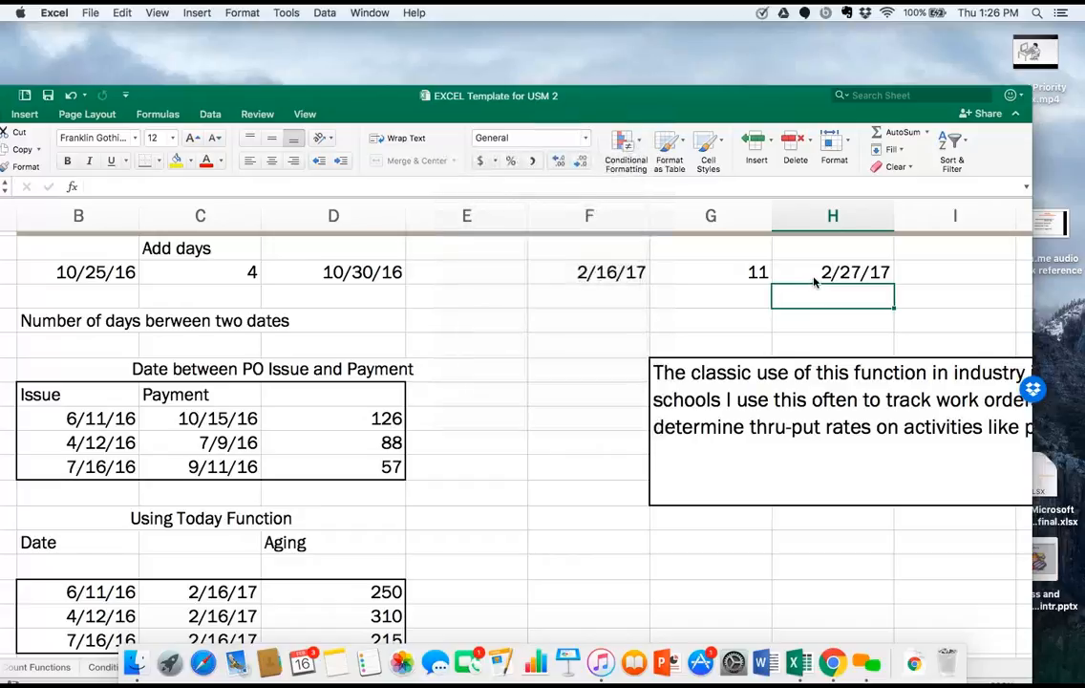
click(814, 279)
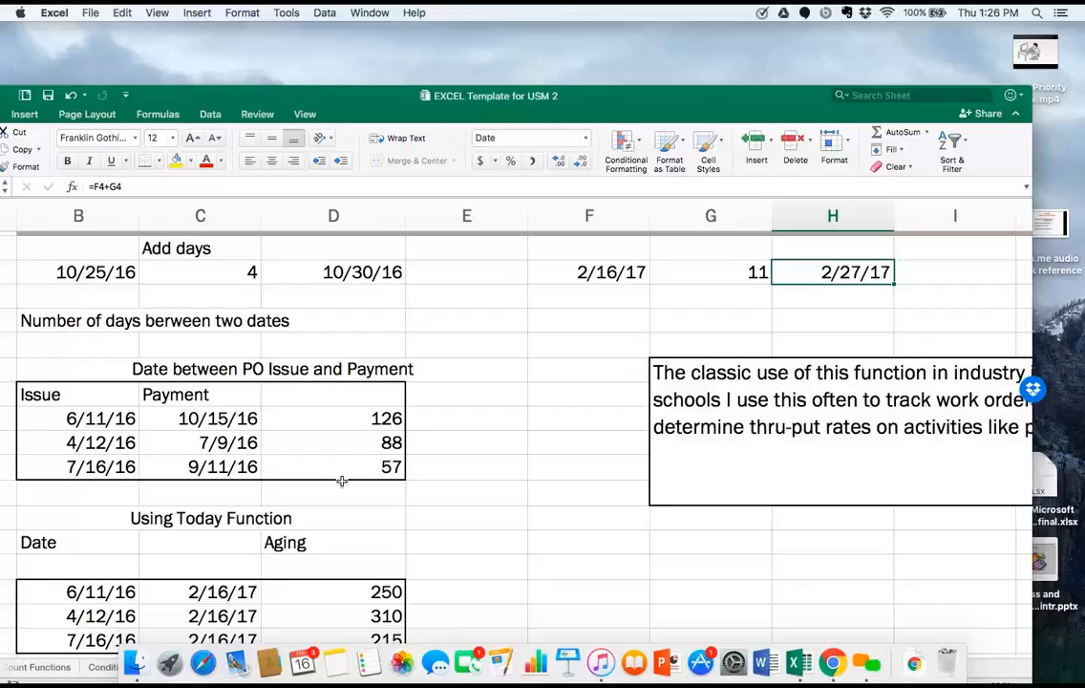
Examine the worksheet sections from the PO issue and payment dates through the Aging with Paid table.
scroll(341, 482, down, 3)
scroll(341, 481, down, 2)
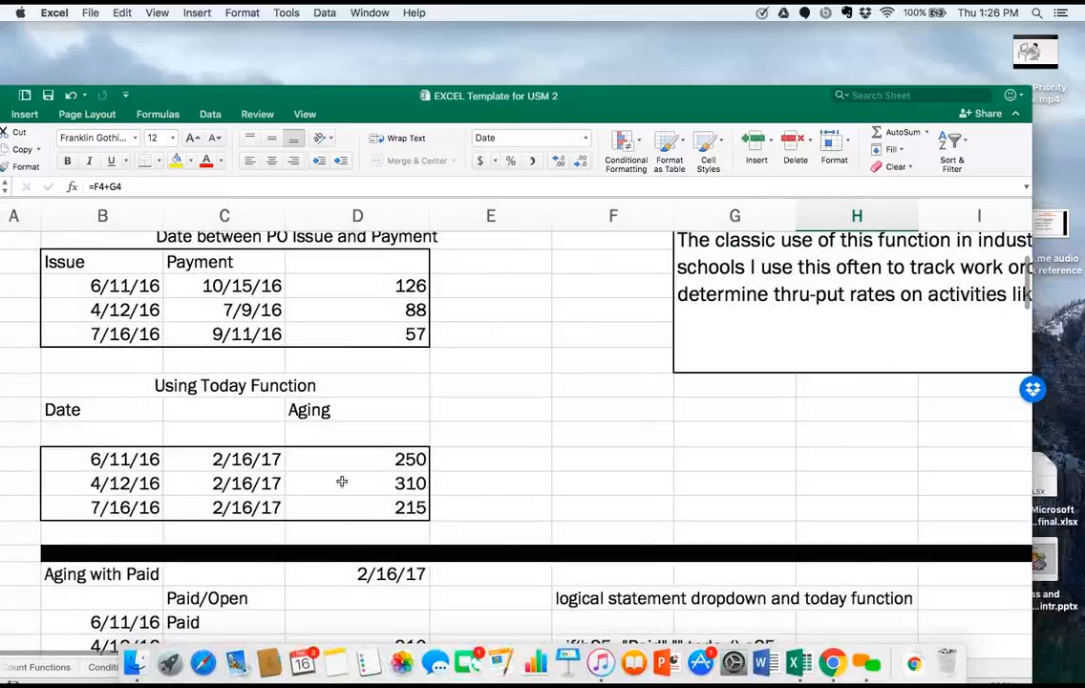
scroll(341, 482, up, 2)
scroll(341, 480, up, 4)
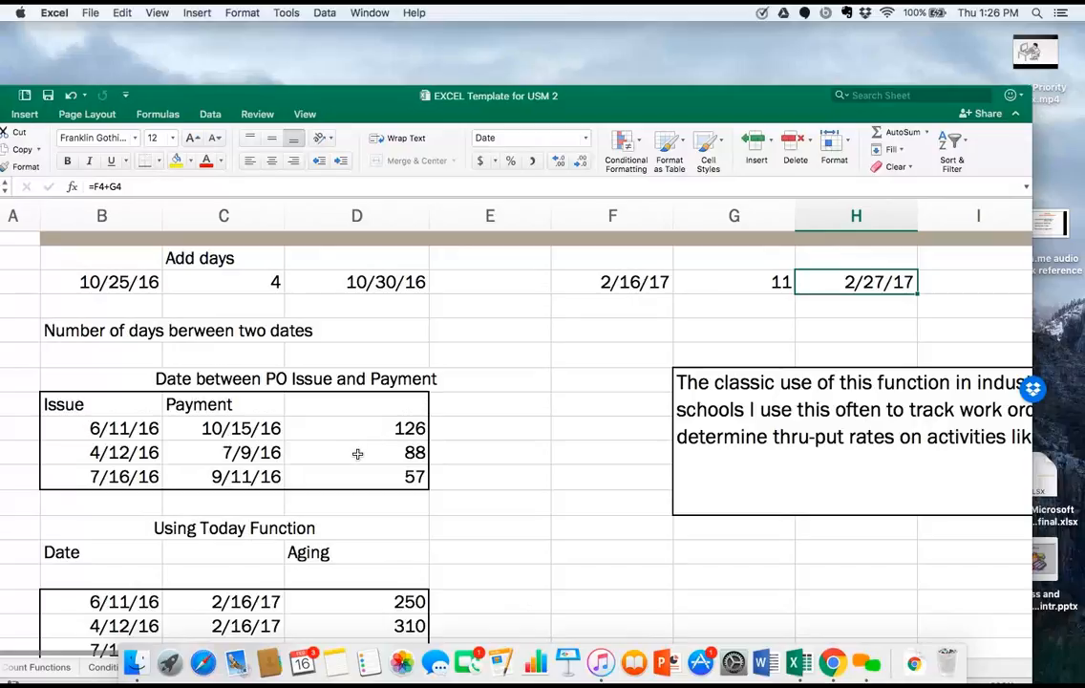
scroll(357, 452, down, 3)
scroll(357, 454, down, 2)
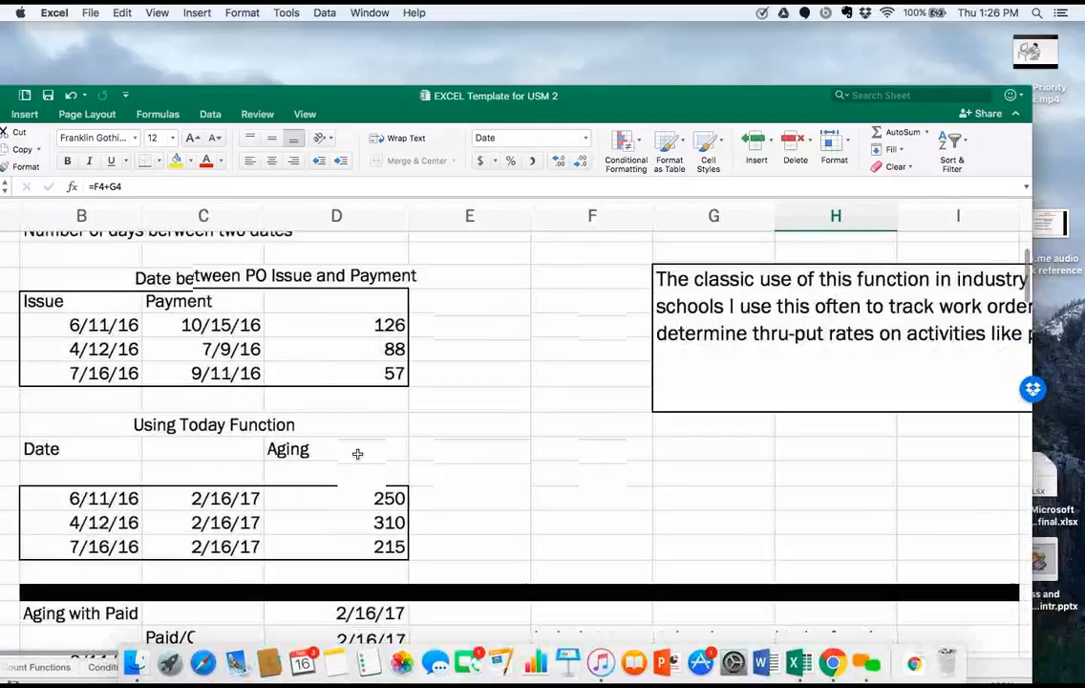
scroll(358, 454, up, 2)
scroll(357, 454, down, 10)
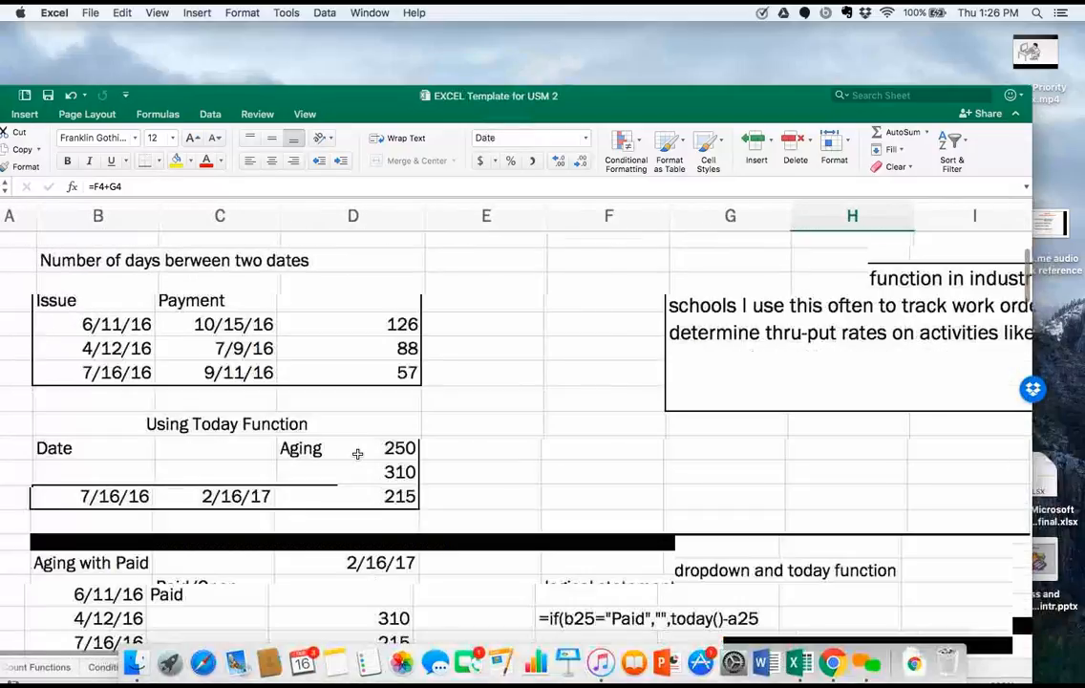
scroll(357, 454, up, 1)
scroll(358, 454, left, 1)
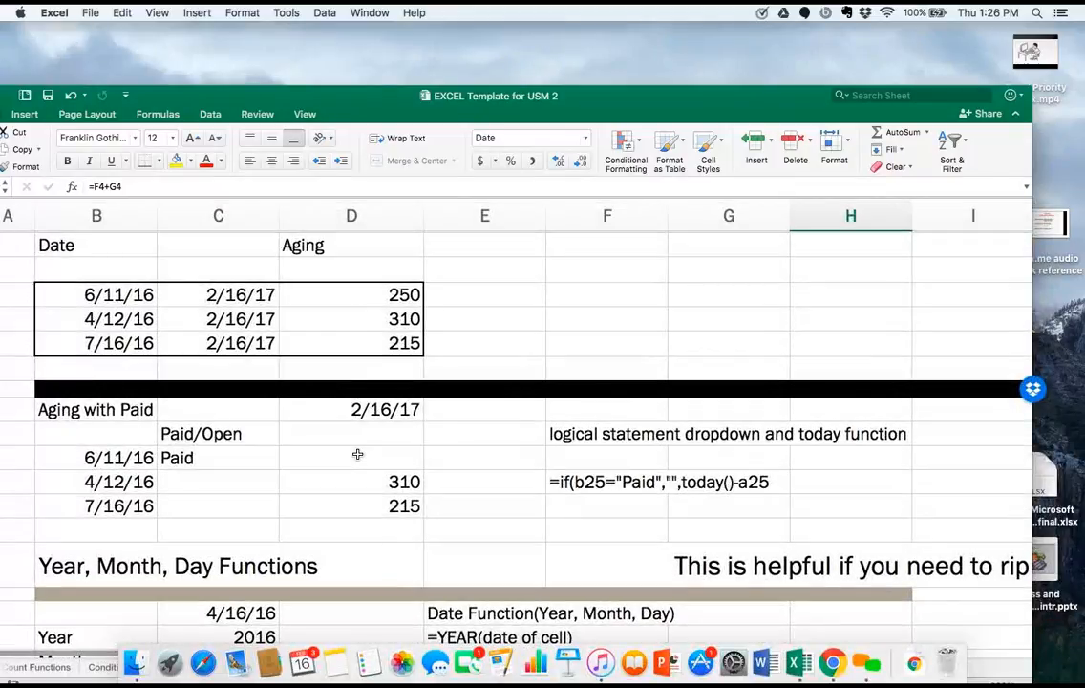
Set the Paid/Open status in cell C24, for the 6/11/16 entry, to -Select-.
click(202, 466)
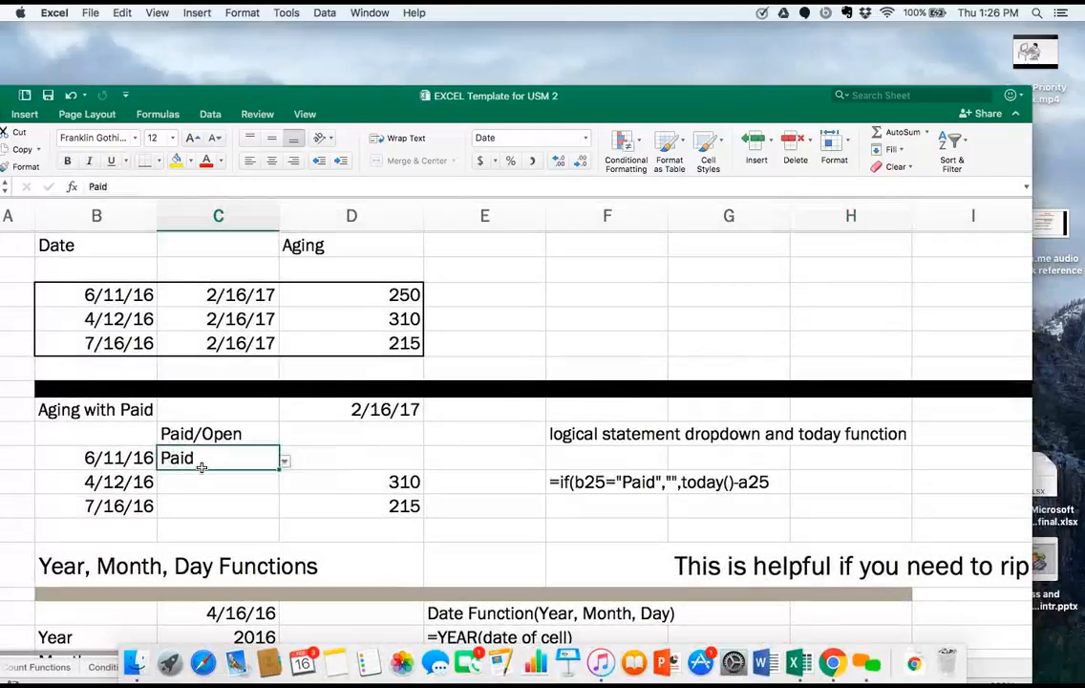
click(367, 456)
click(273, 457)
click(283, 462)
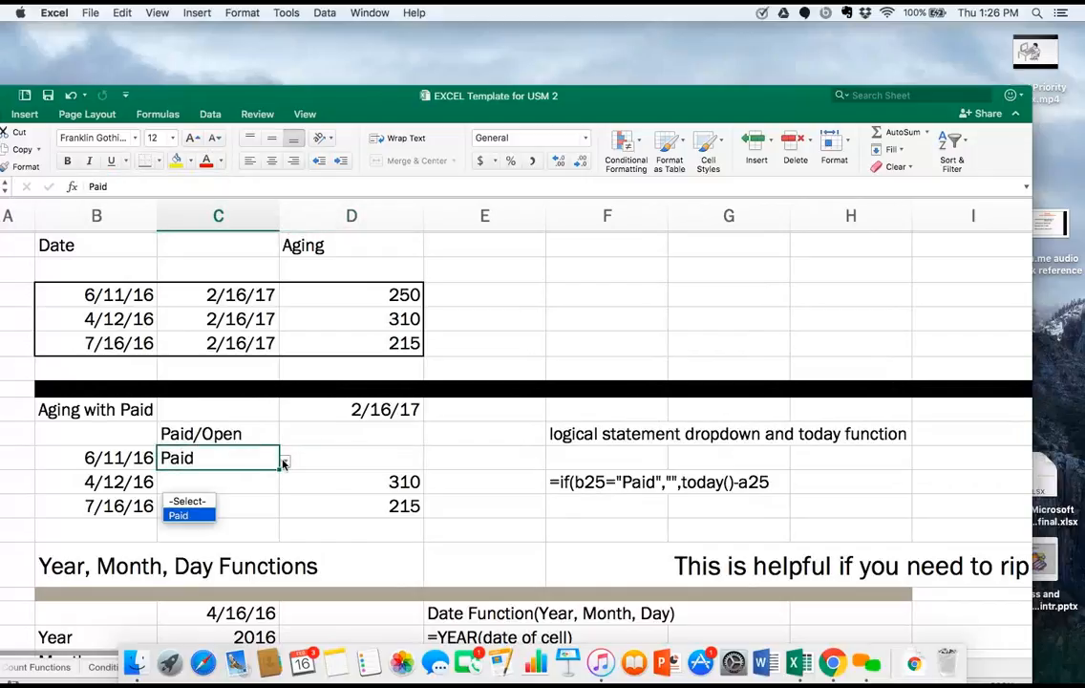
click(204, 501)
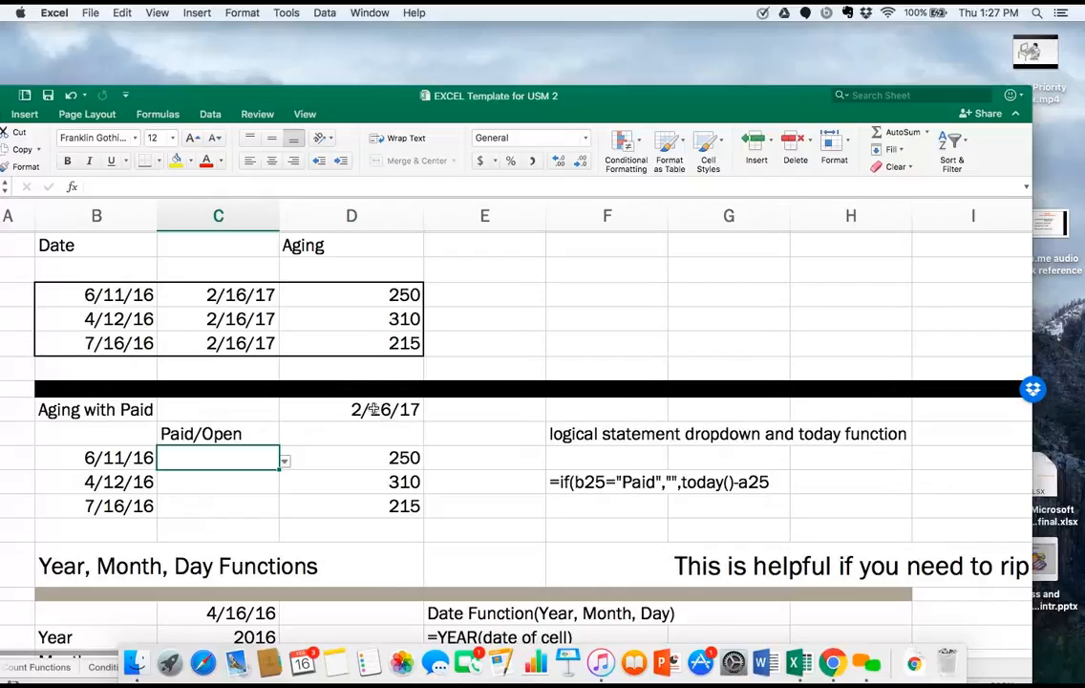
Inspect the aging formula in D24 and set the 6/11/16 entry's status in C24 to Paid.
click(360, 463)
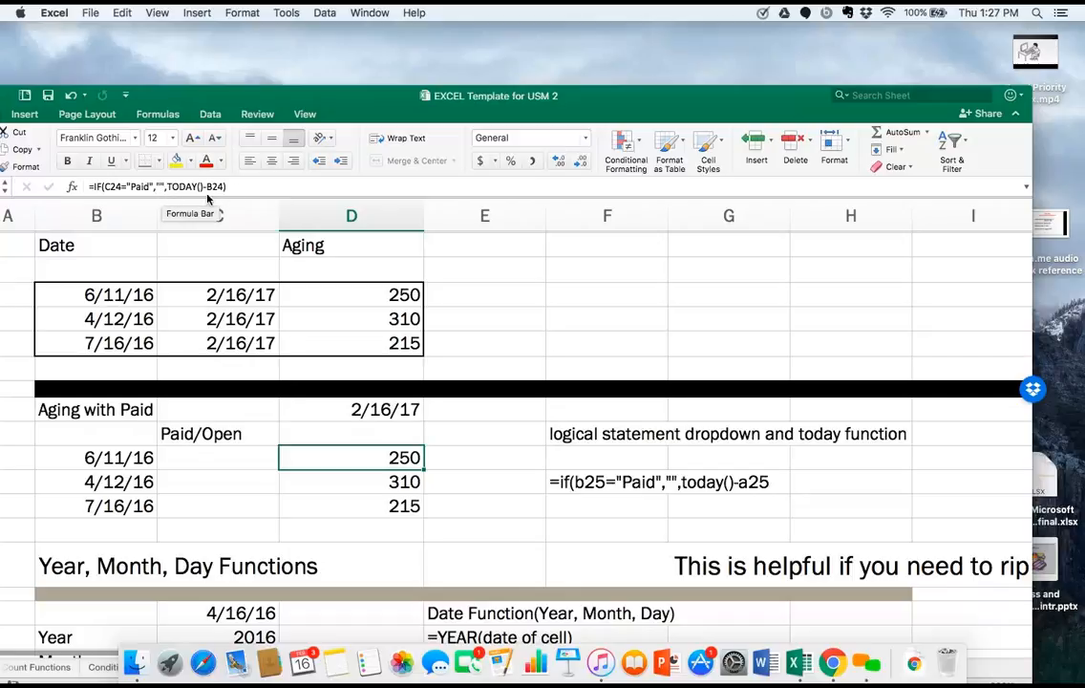
click(255, 460)
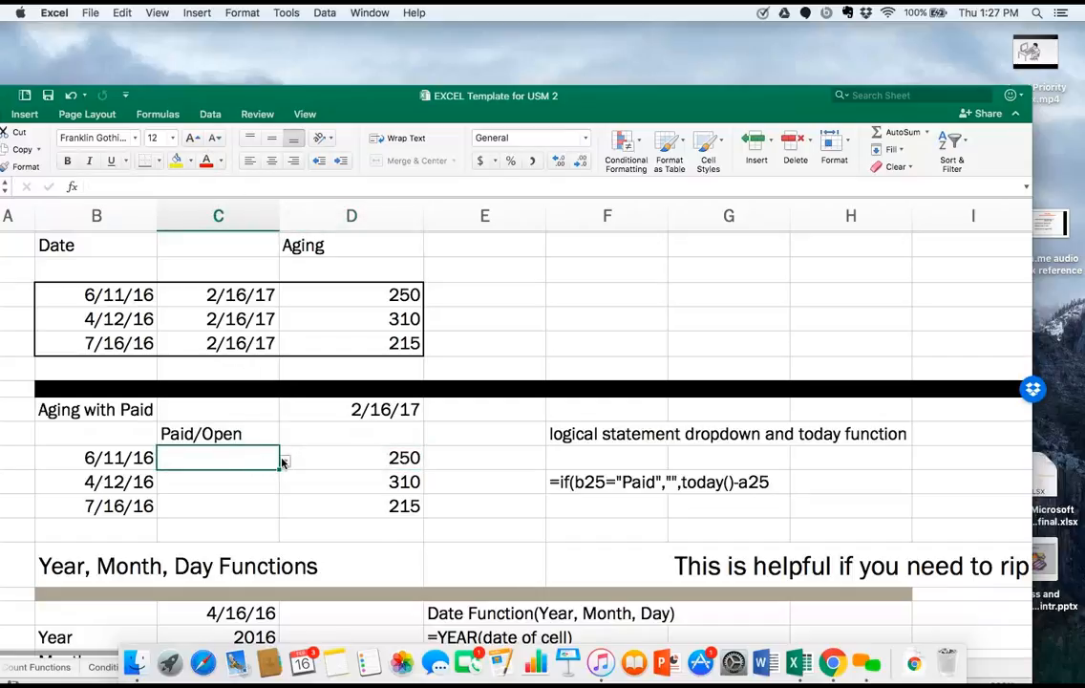
click(283, 463)
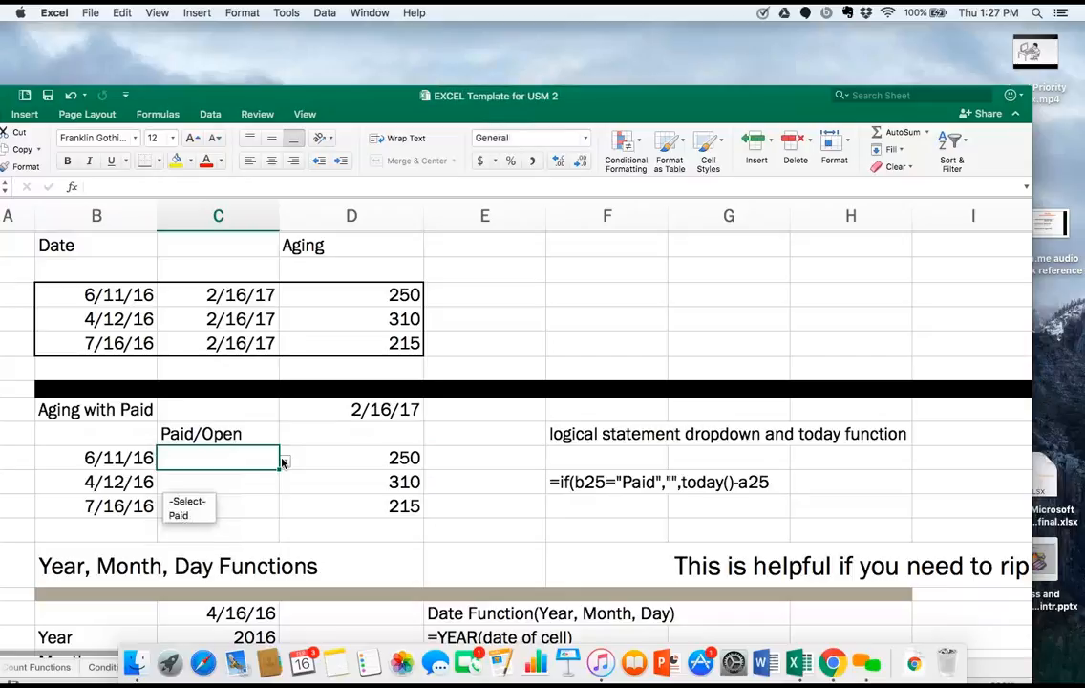
click(199, 516)
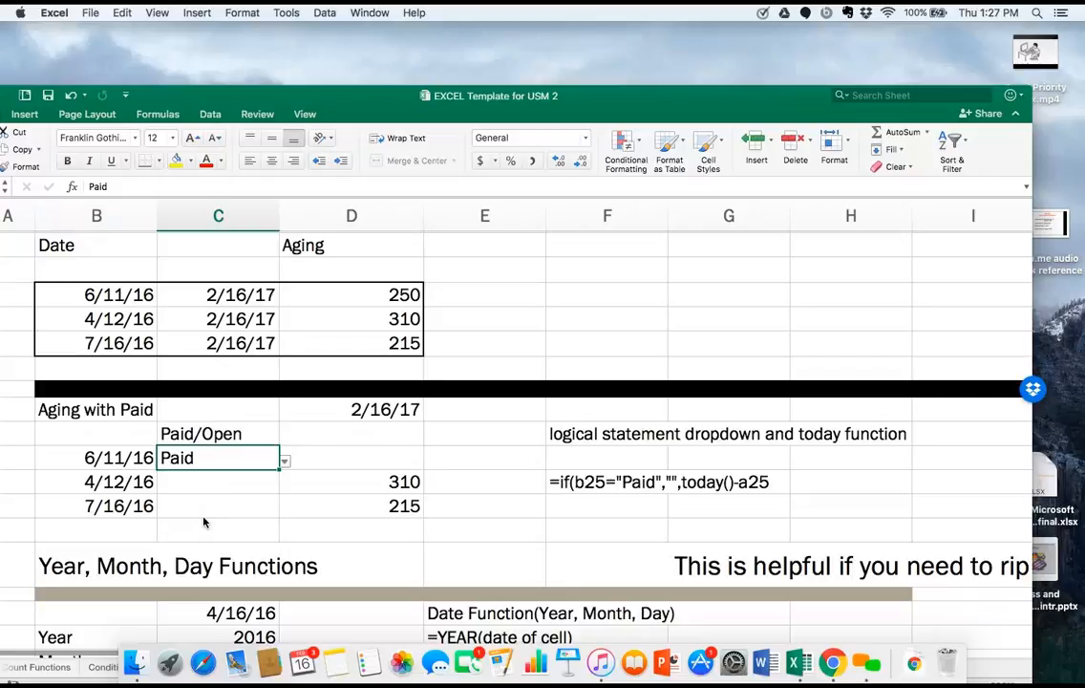
Set the Paid/Open status in cell C25, for the 4/12/16 entry, to -Select- and then to Paid.
click(230, 483)
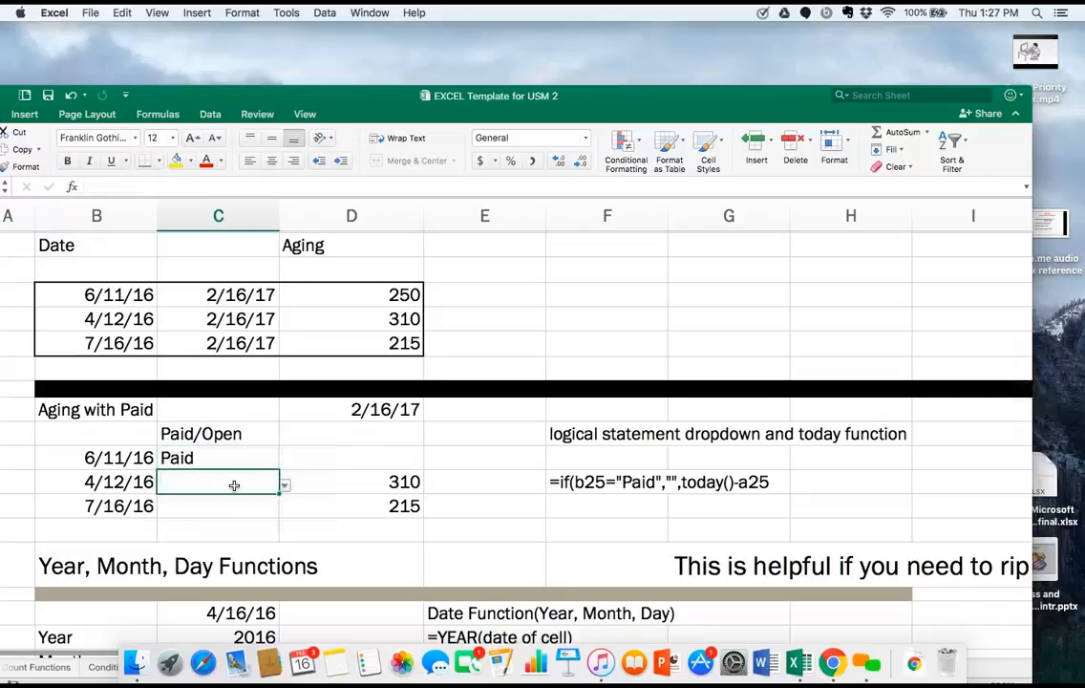
click(285, 486)
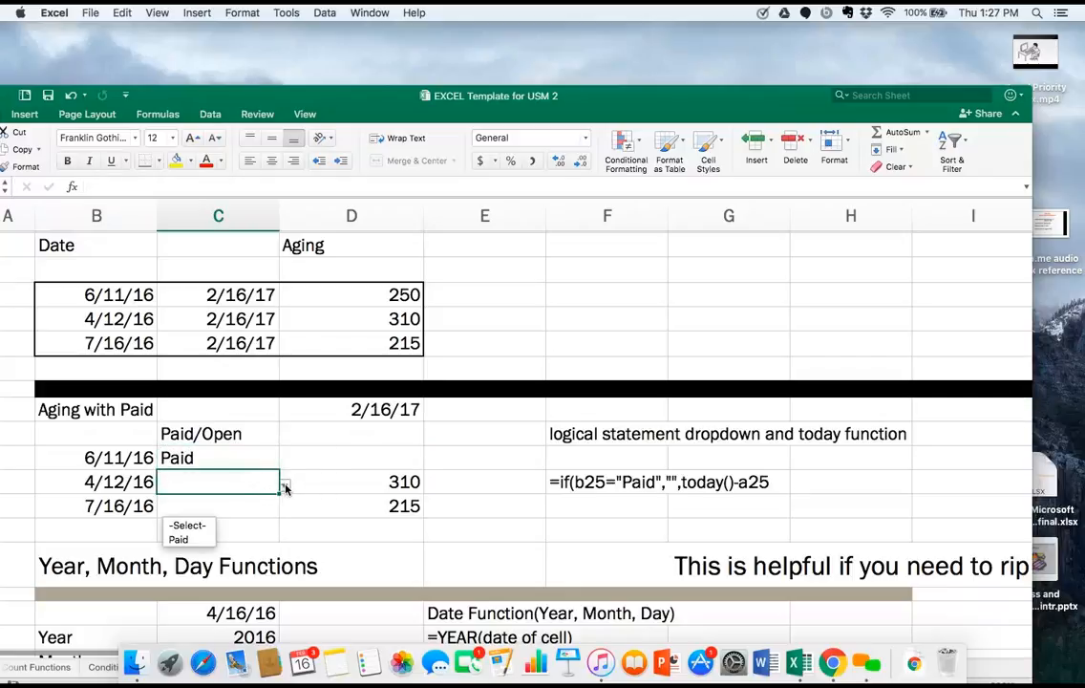
click(202, 526)
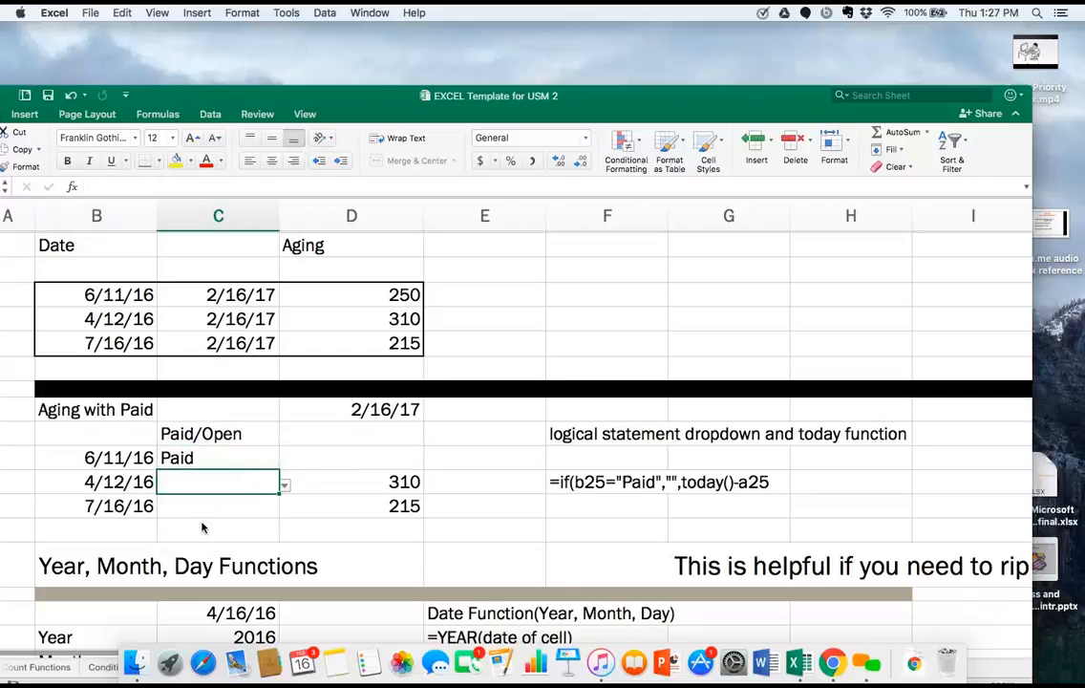
click(284, 488)
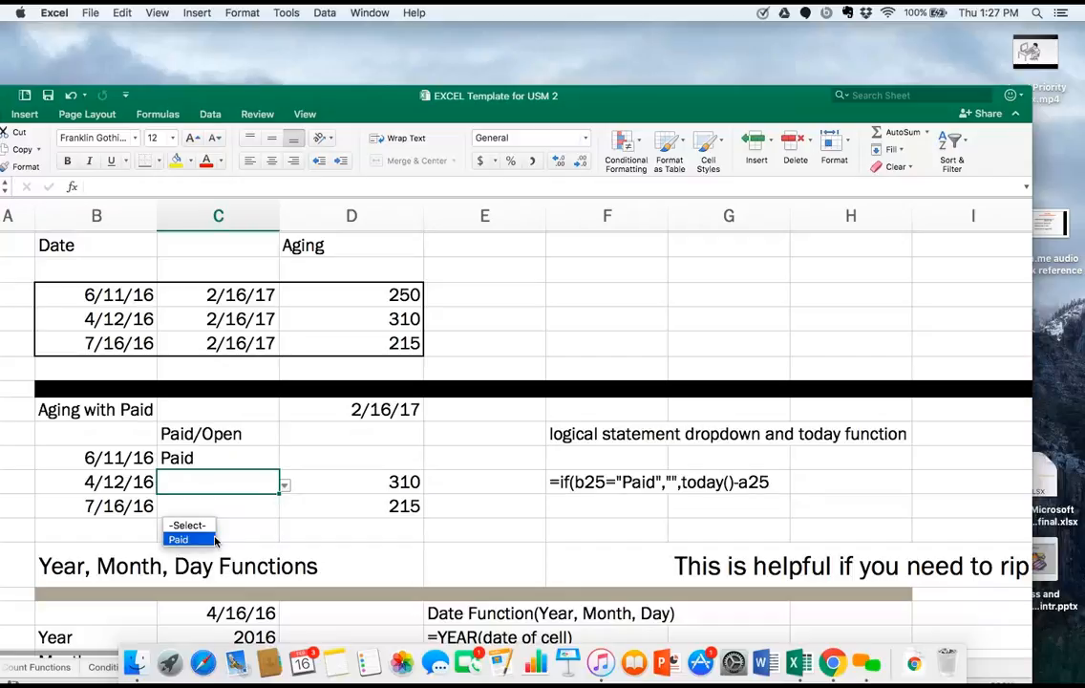
click(216, 540)
click(227, 506)
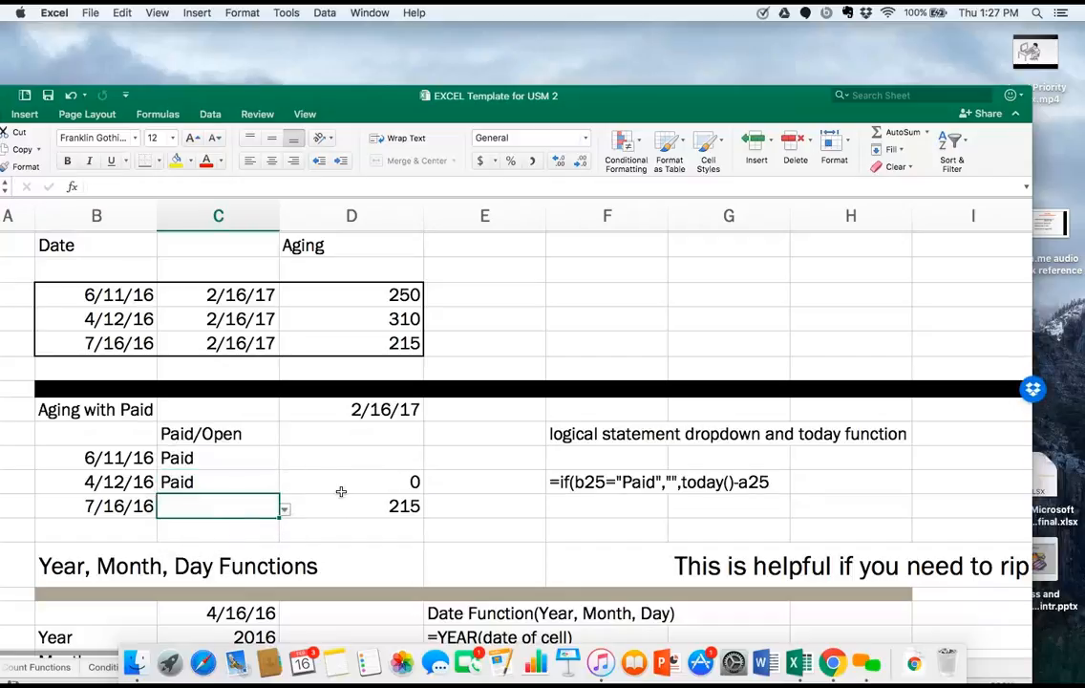
Reset the Paid/Open status of both the 6/11/16 and 4/12/16 entries in C24 and C25 to -Select-.
click(230, 459)
click(283, 462)
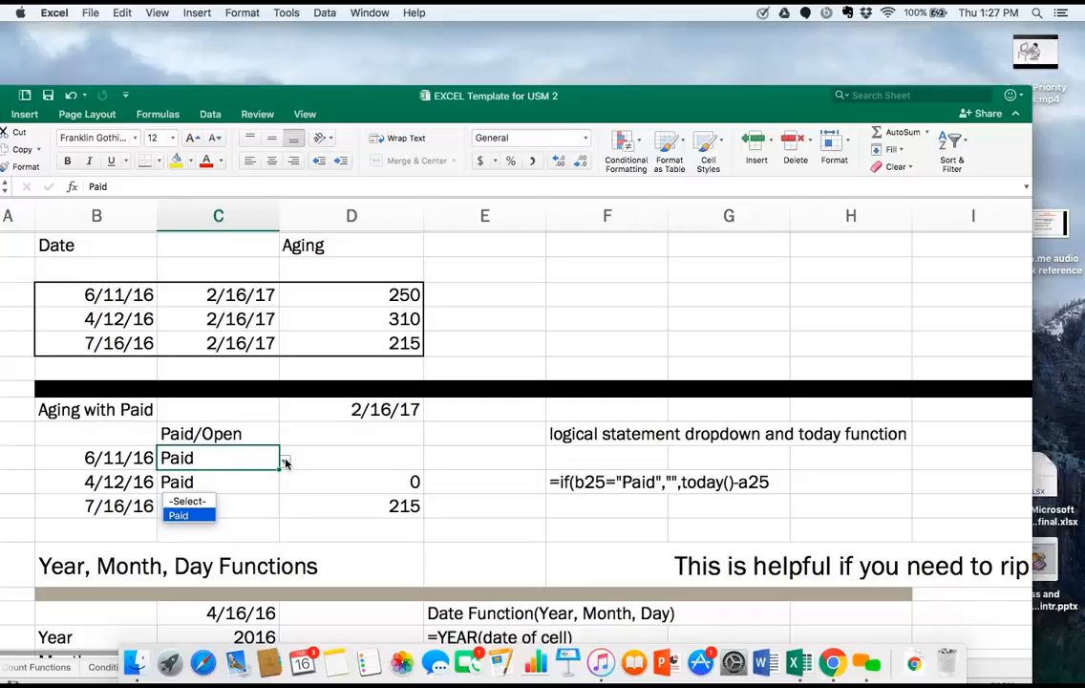
click(190, 501)
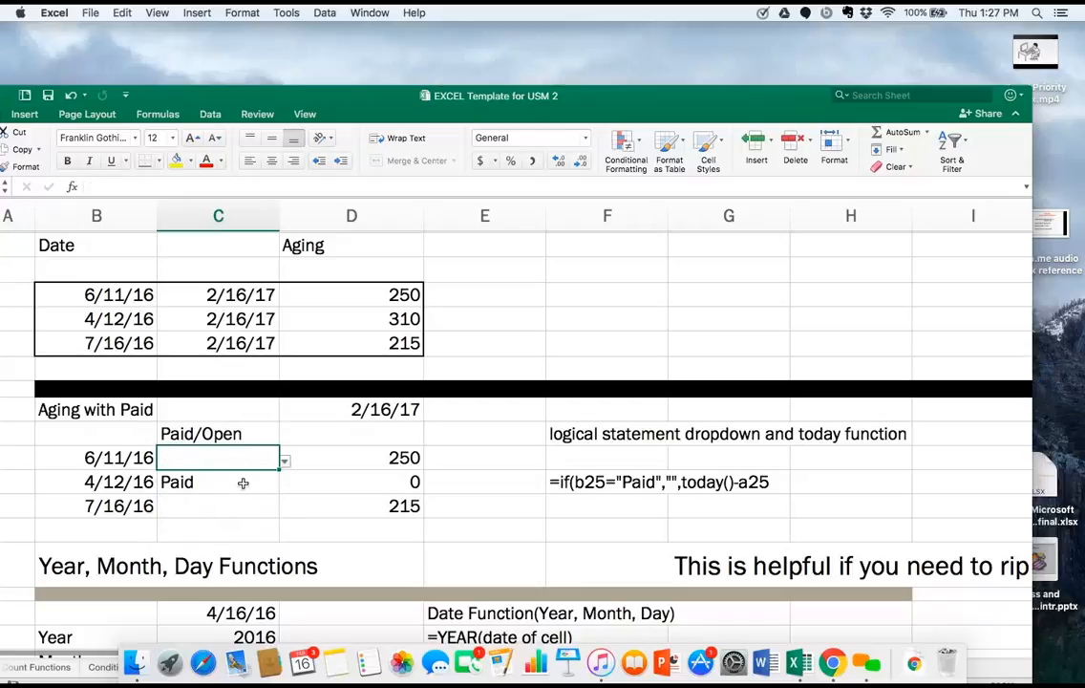
click(243, 483)
click(283, 485)
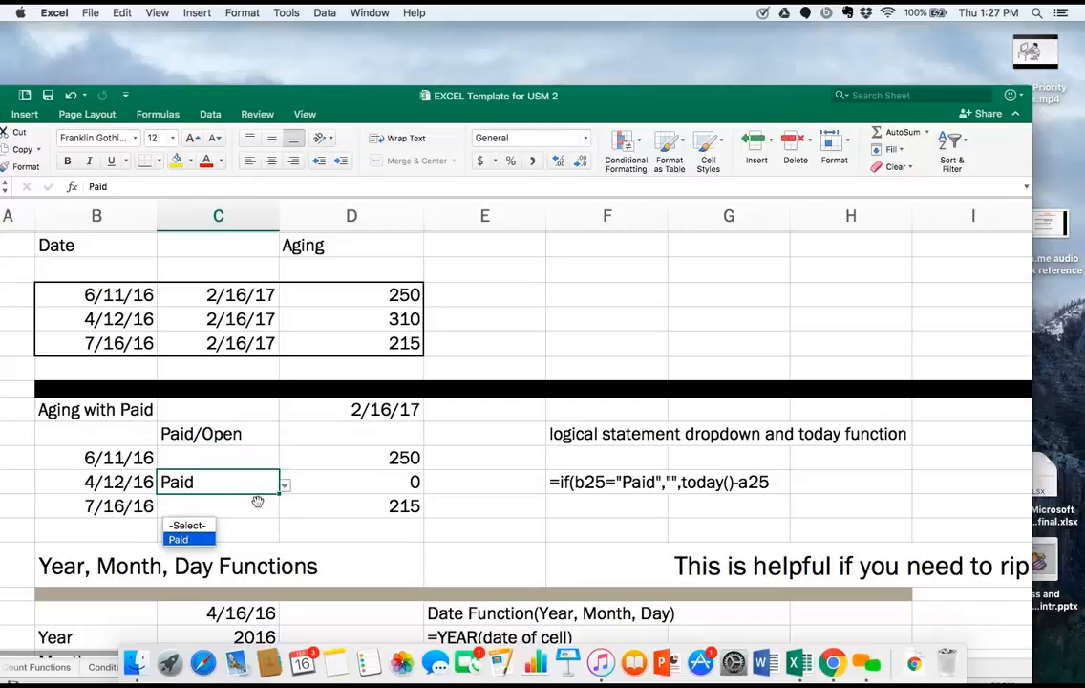
click(191, 526)
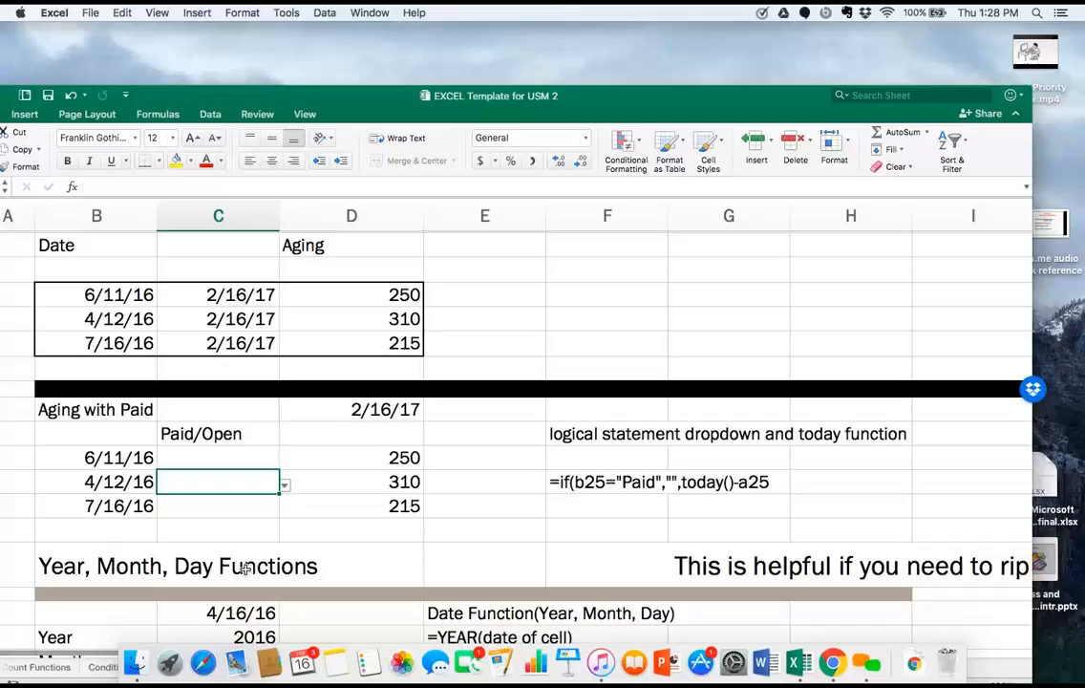
Enter the sample date 4/16/16 in cell G32, beside the Year, Month, Day Functions examples.
scroll(214, 528, down, 3)
scroll(246, 568, left, 2)
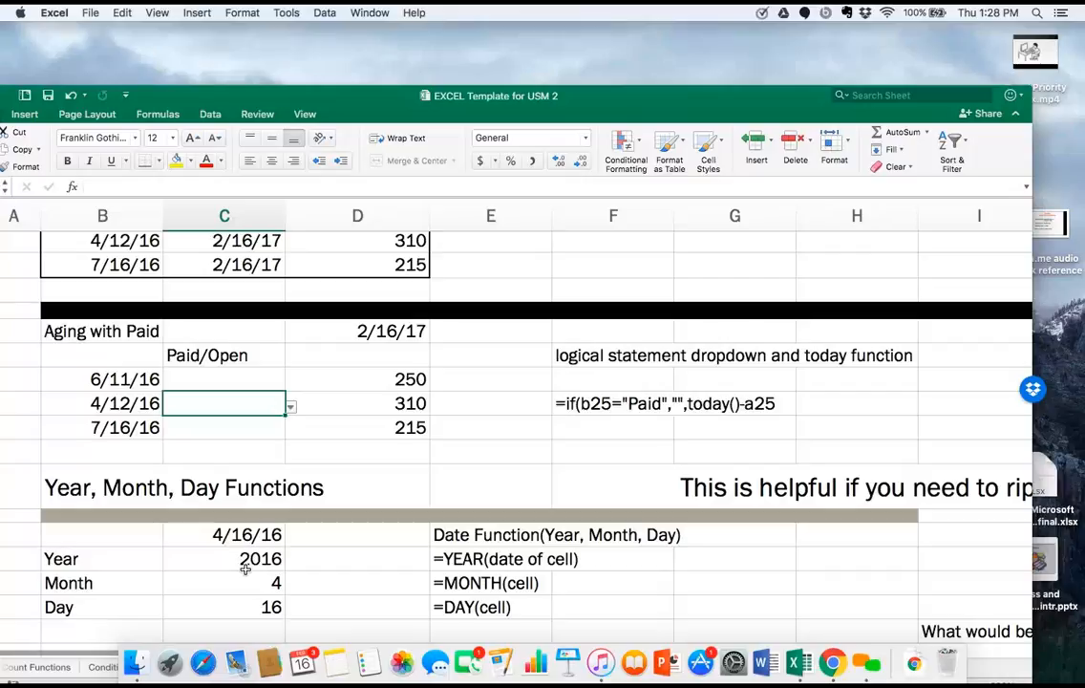
scroll(245, 570, down, 3)
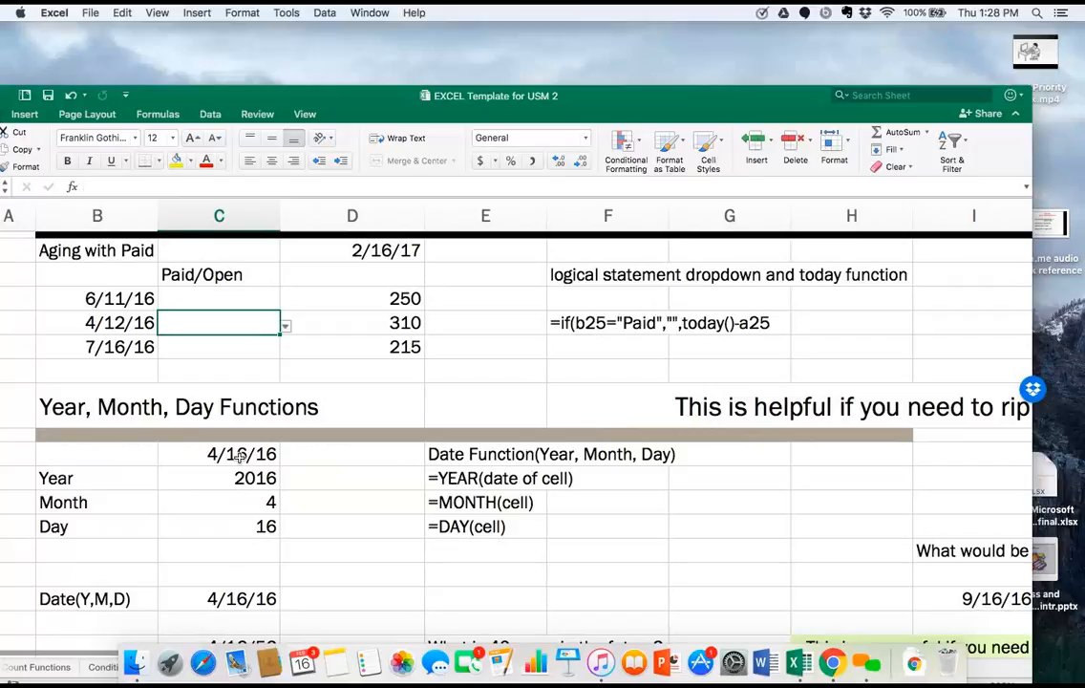
click(241, 456)
click(344, 451)
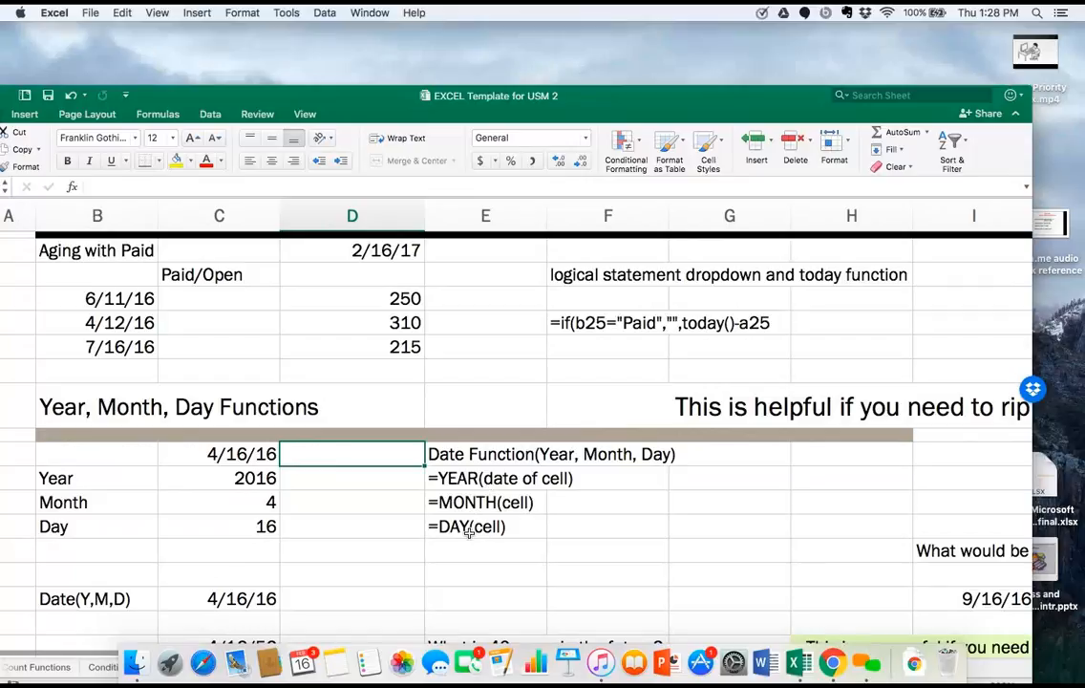
click(713, 509)
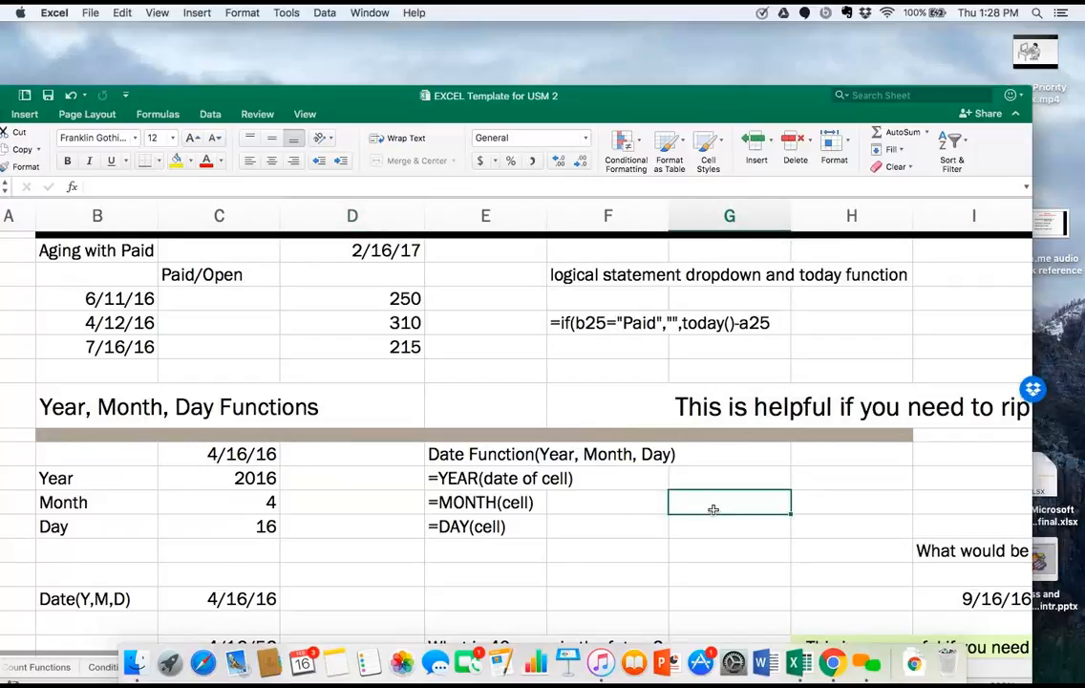
text(4/1)
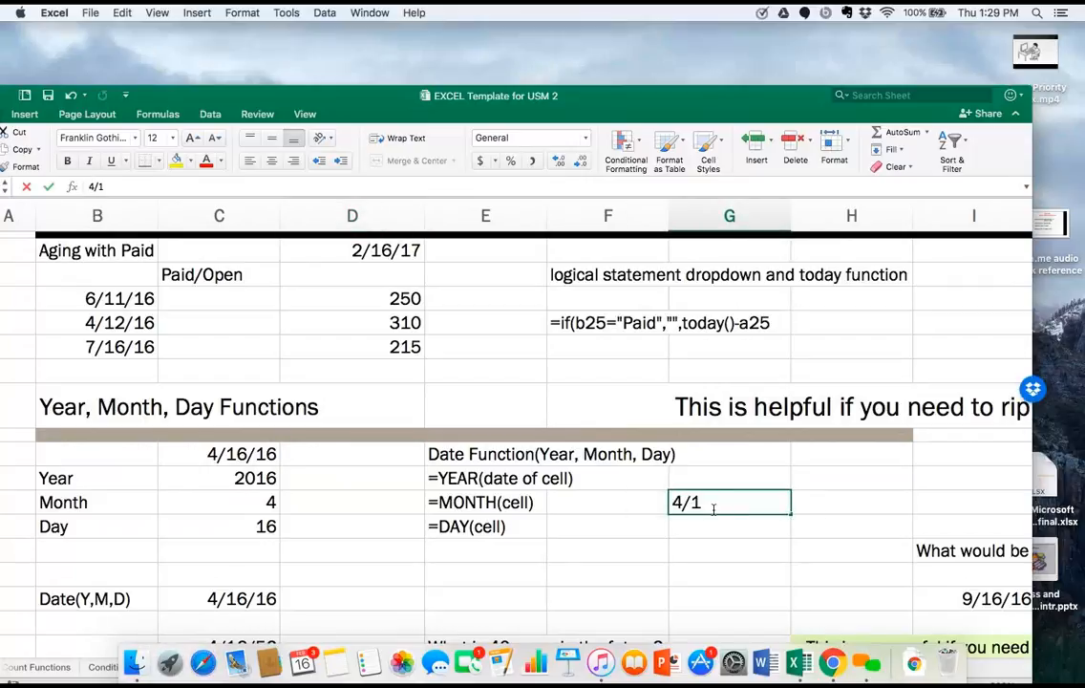
text(6/16)
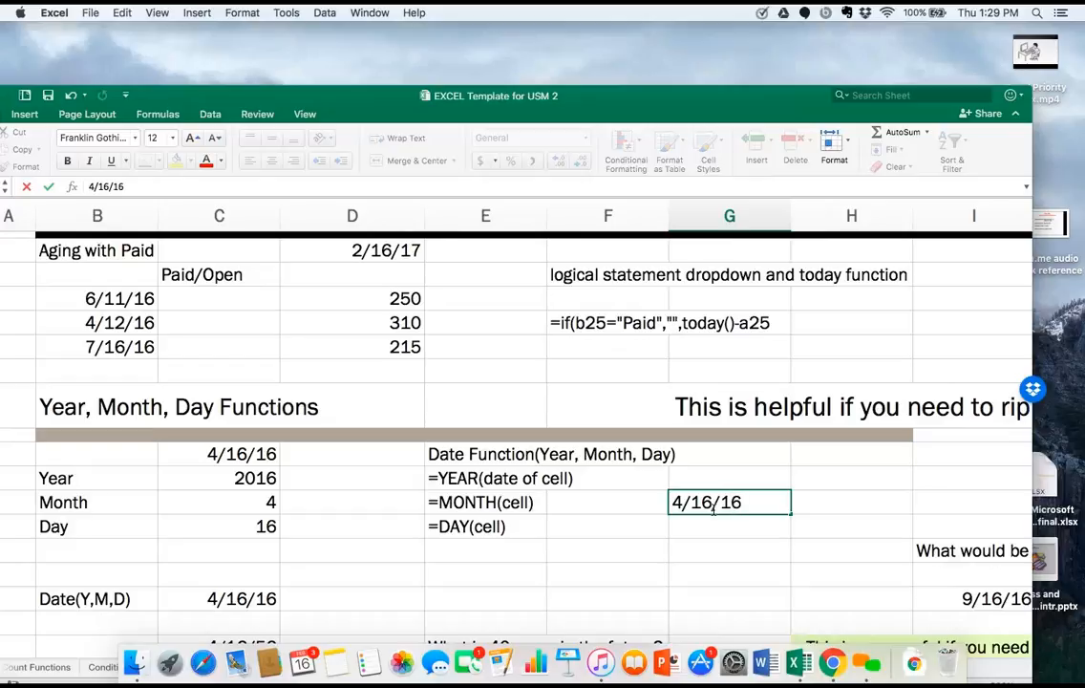
key(Return)
Extract the year from the date in G32 with the formula =year(G32) in cell H32.
key(Up)
key(Right)
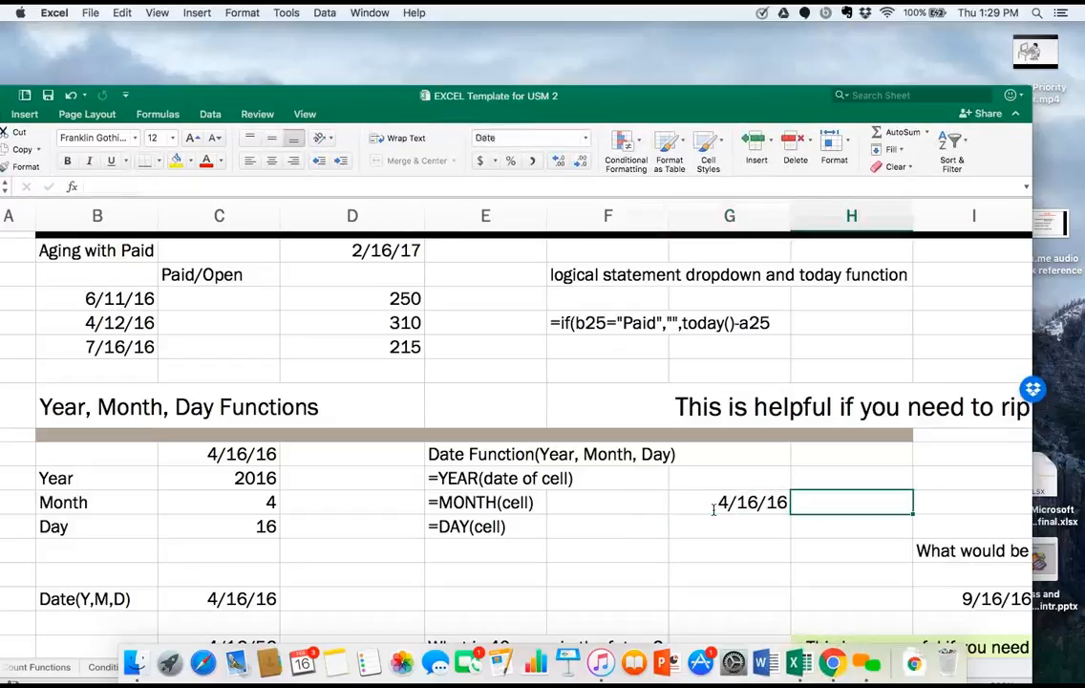
text(=)
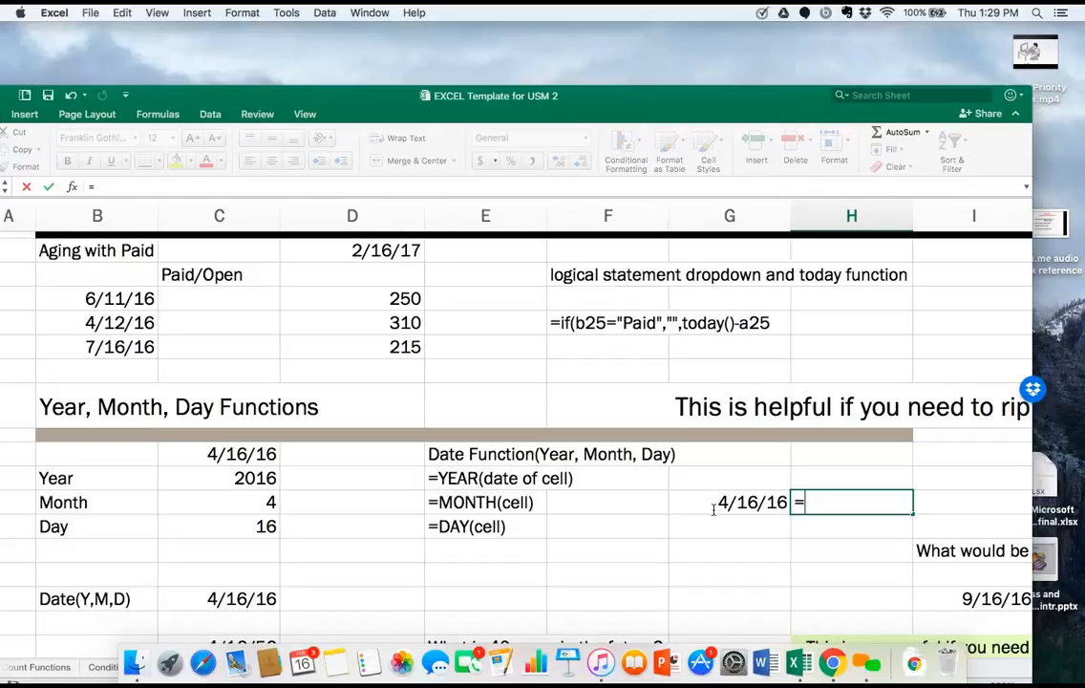
text(year()
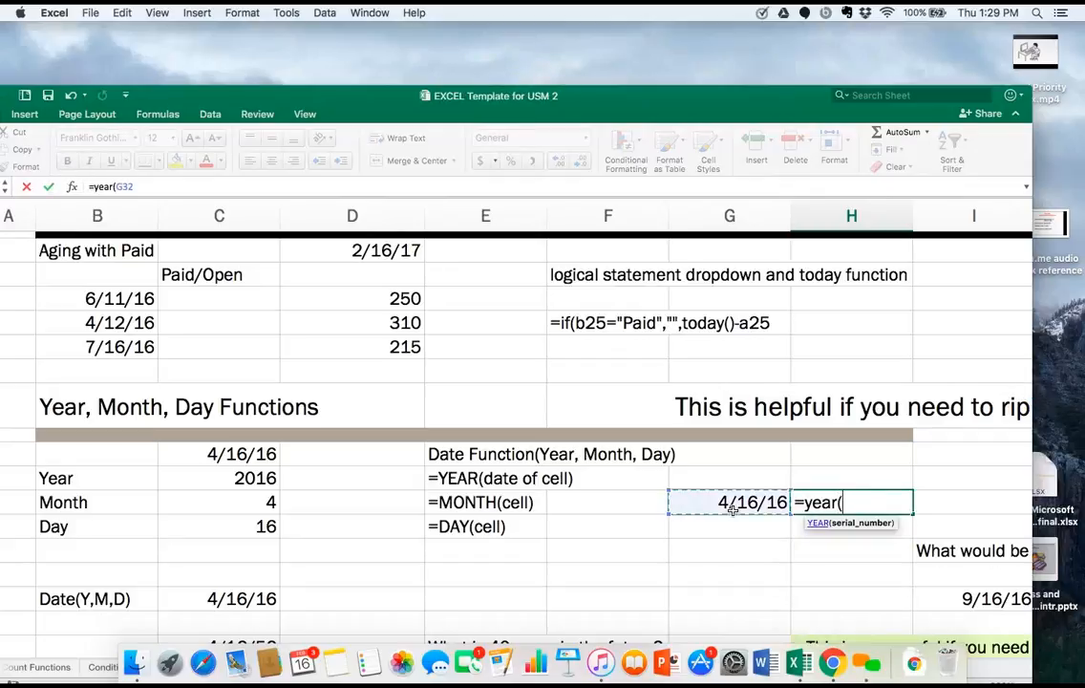
click(731, 507)
text())
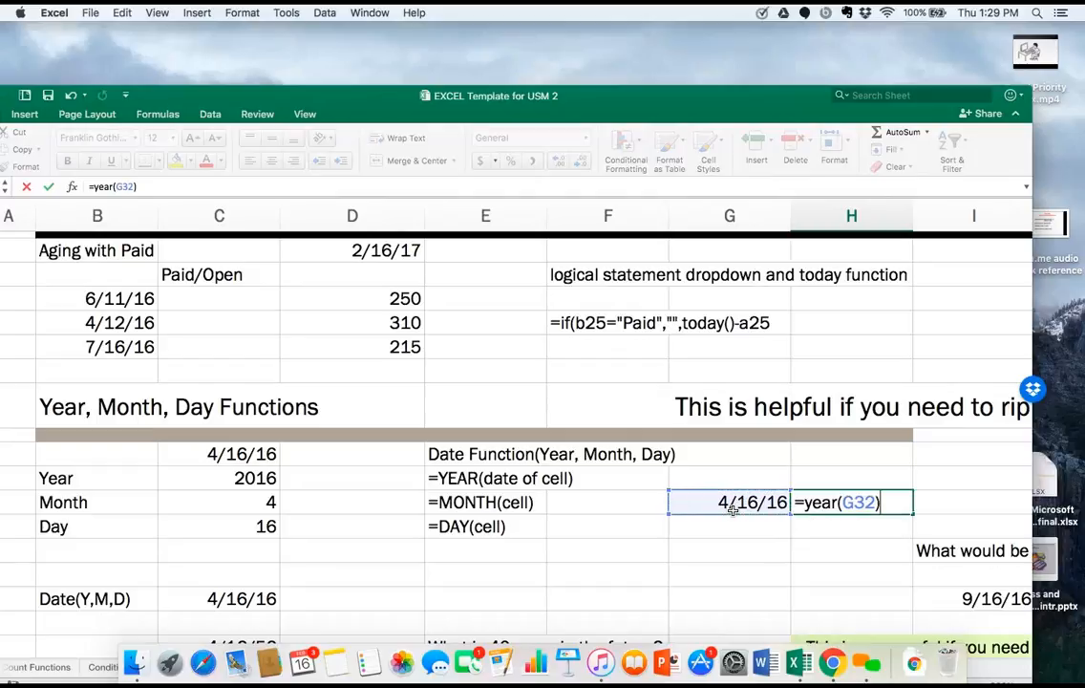
key(Return)
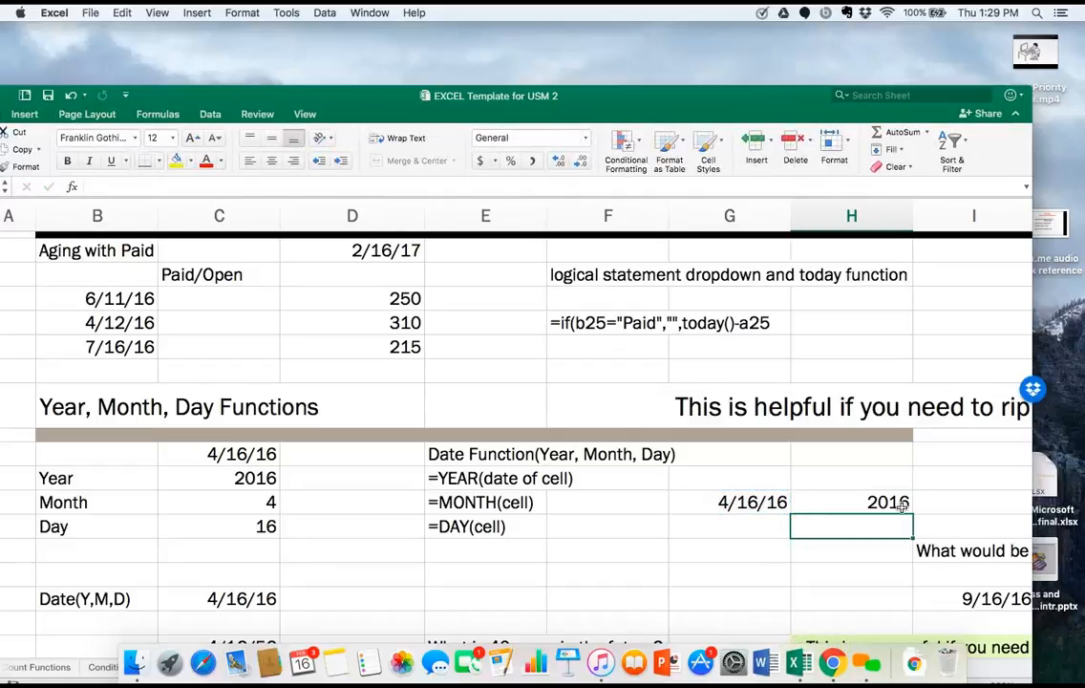
Add 40 to the extracted year with the formula =H32+40 in cell I32.
scroll(902, 506, right, 5)
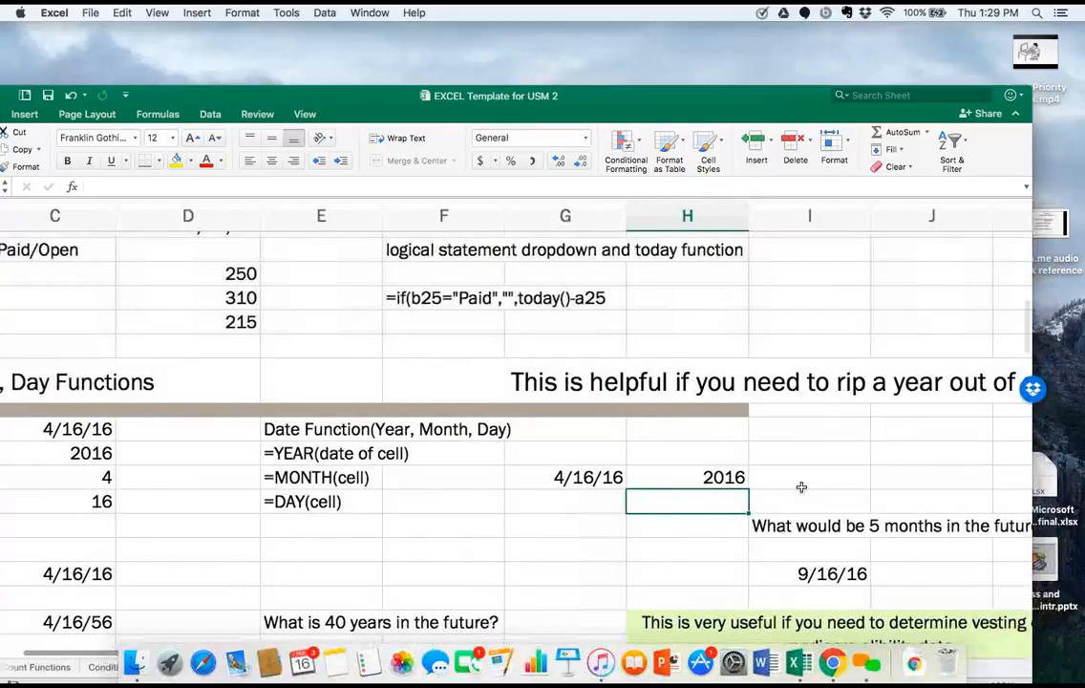
click(802, 483)
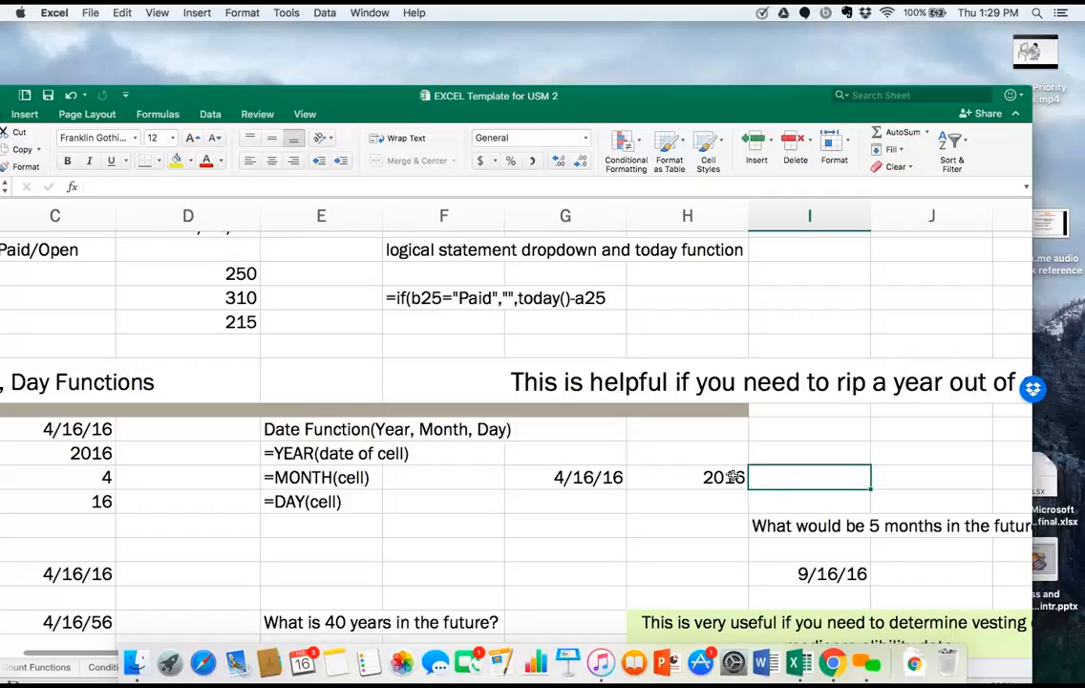
key(Left)
click(766, 474)
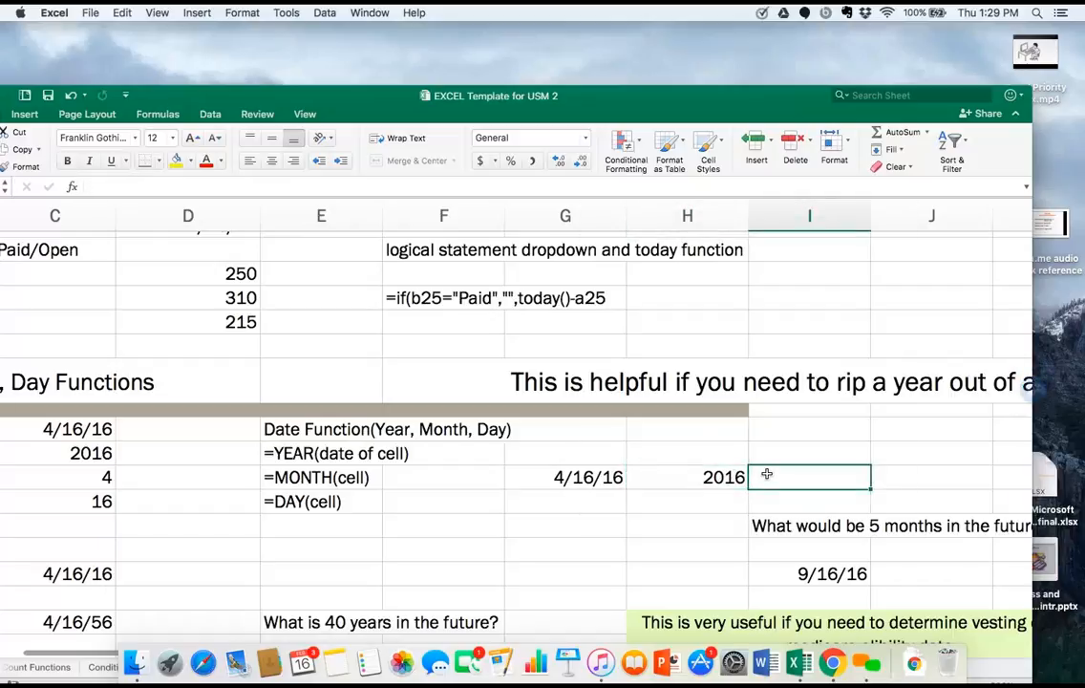
text(=)
click(729, 477)
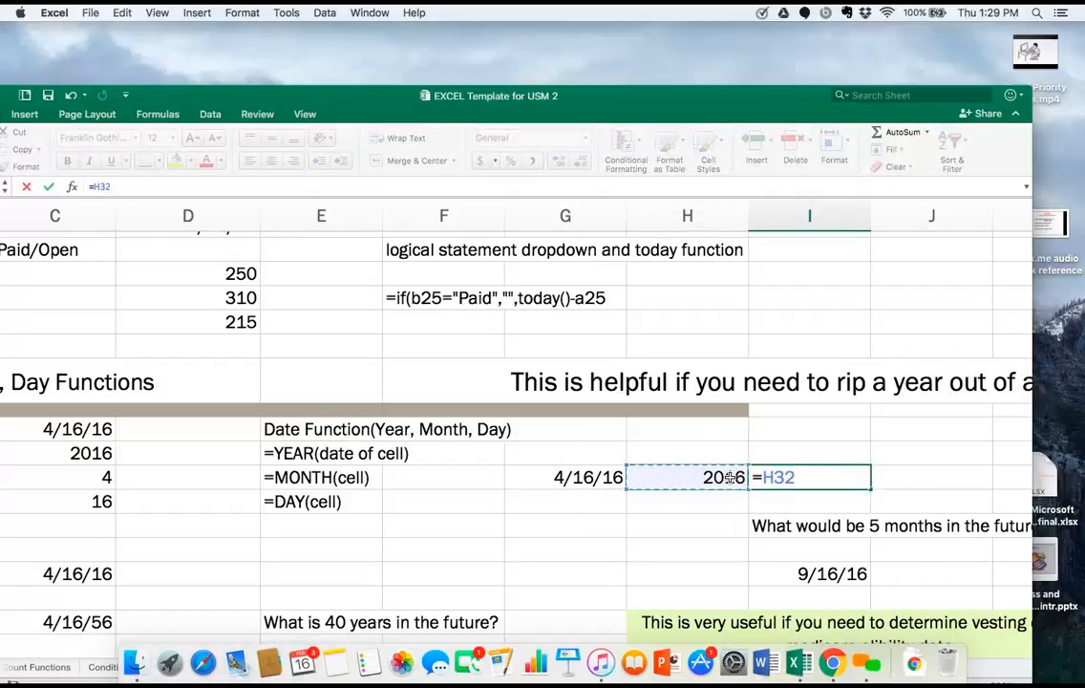
text(+)
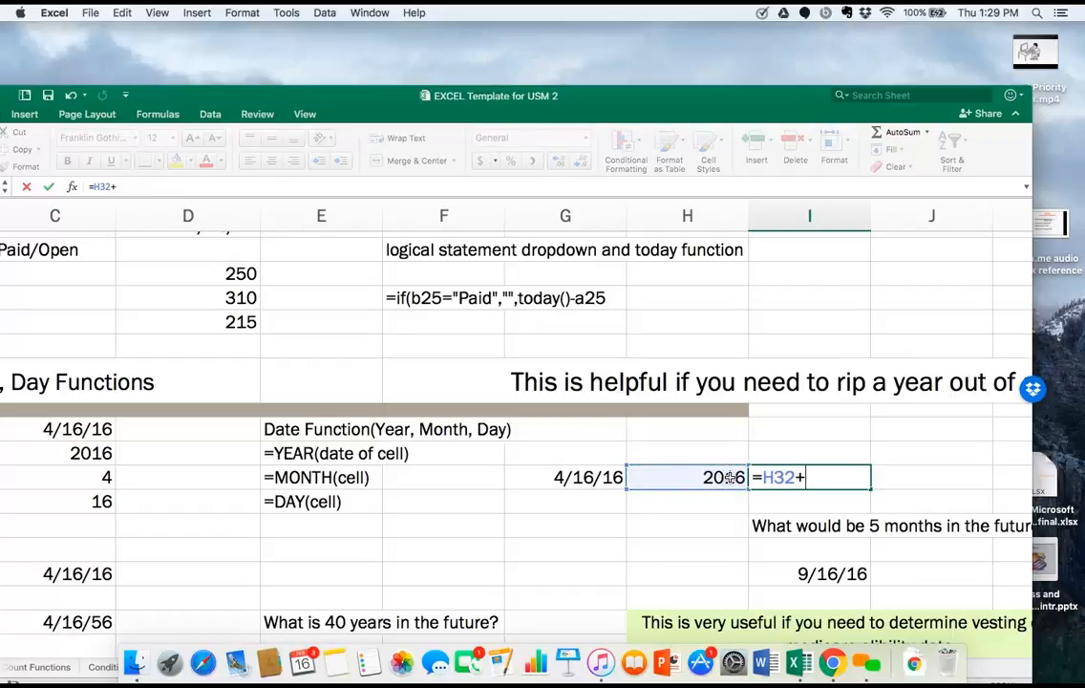
text(40)
key(Return)
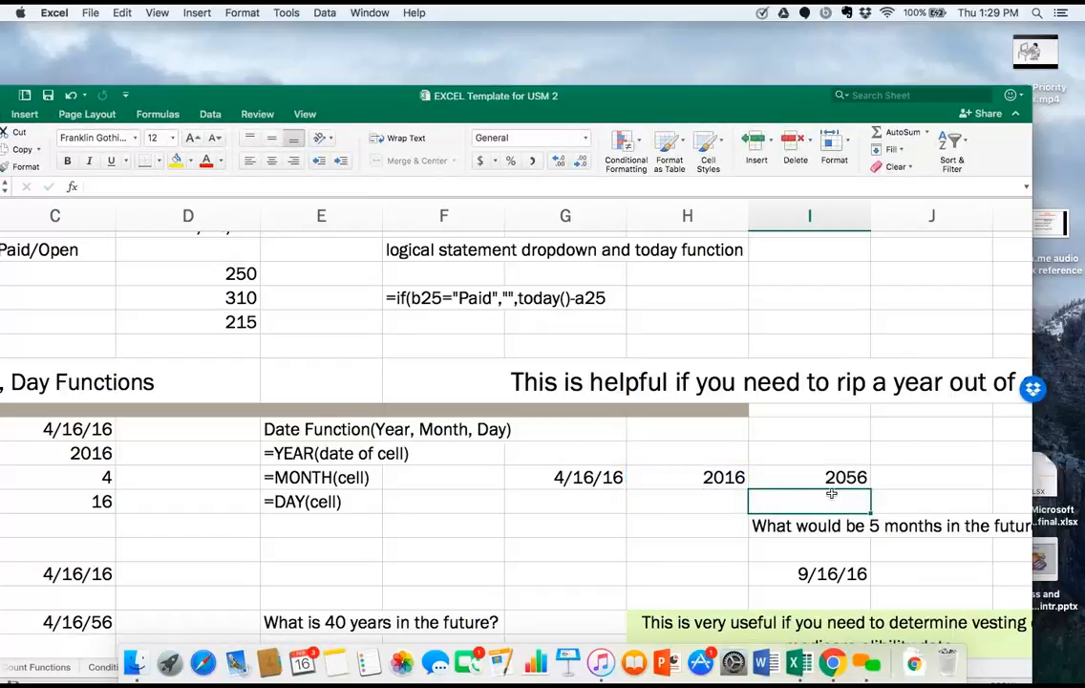
Extend the year formula in cell H32 to =YEAR(G32)+40.
click(730, 480)
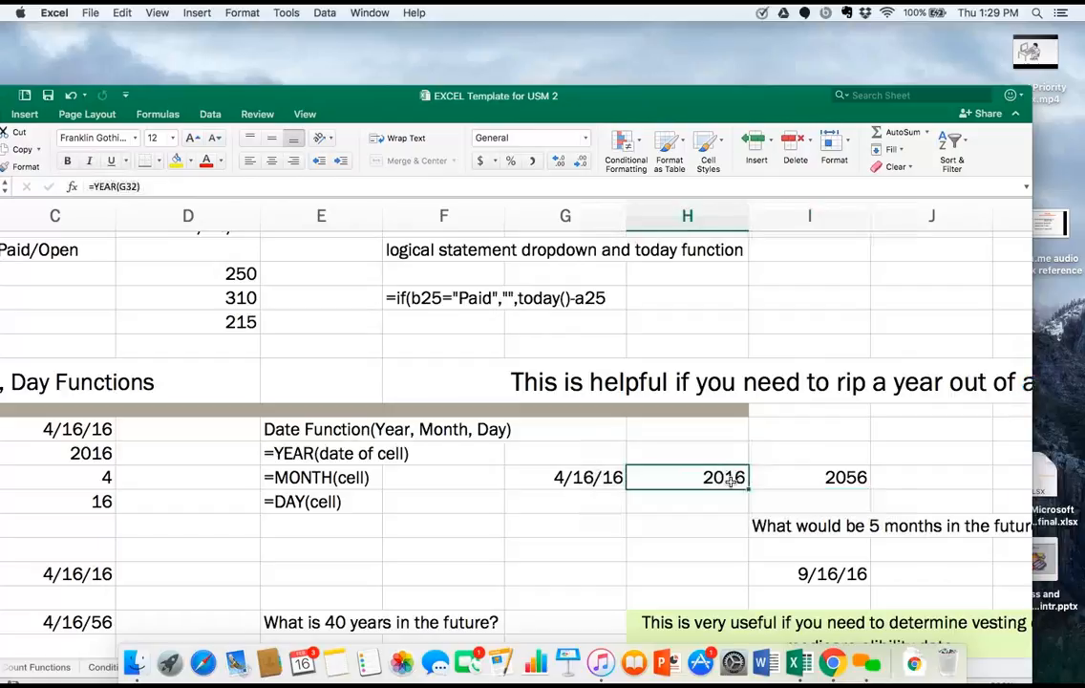
click(146, 186)
text(+)
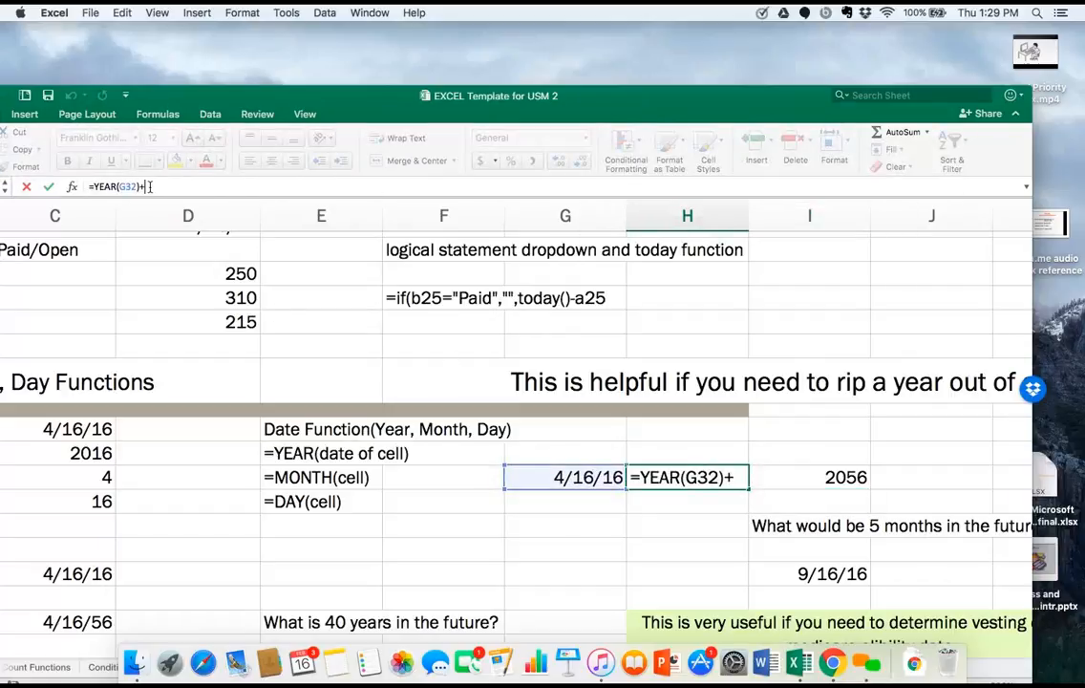
text(40)
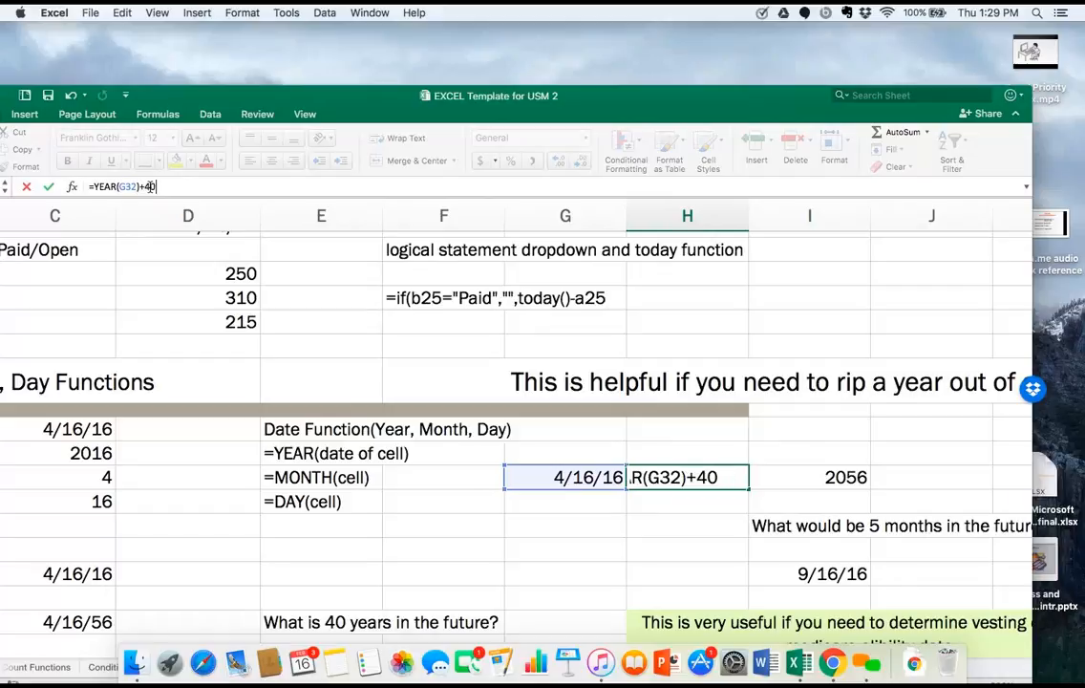
key(Return)
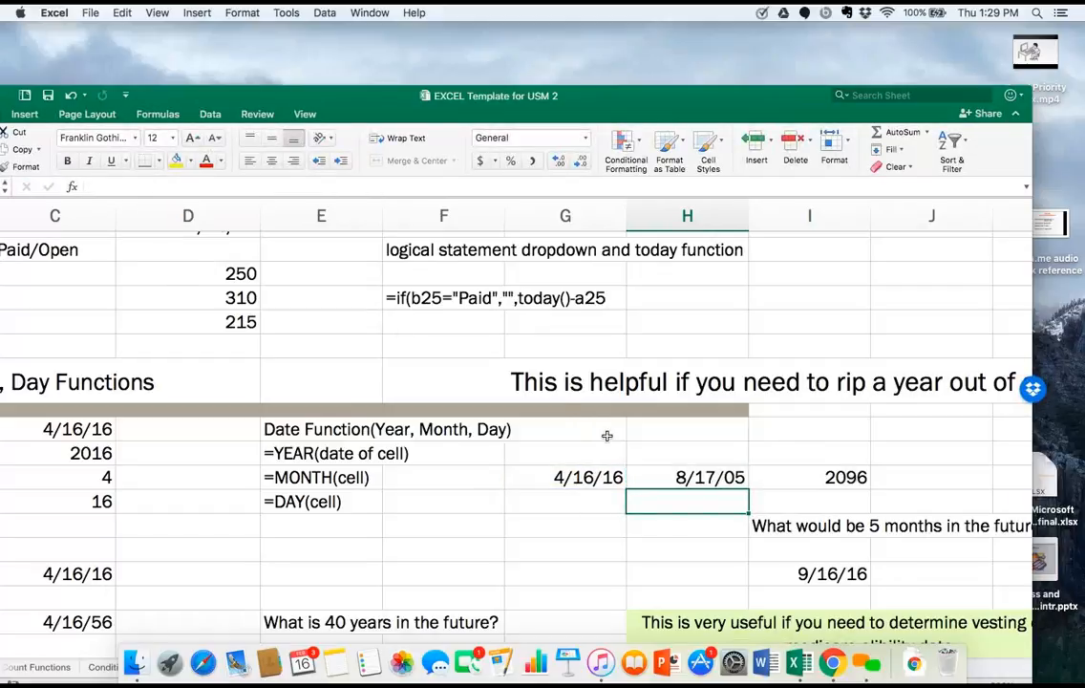
Inspect the formula in H32 and format cell I32 as Short Date.
click(694, 480)
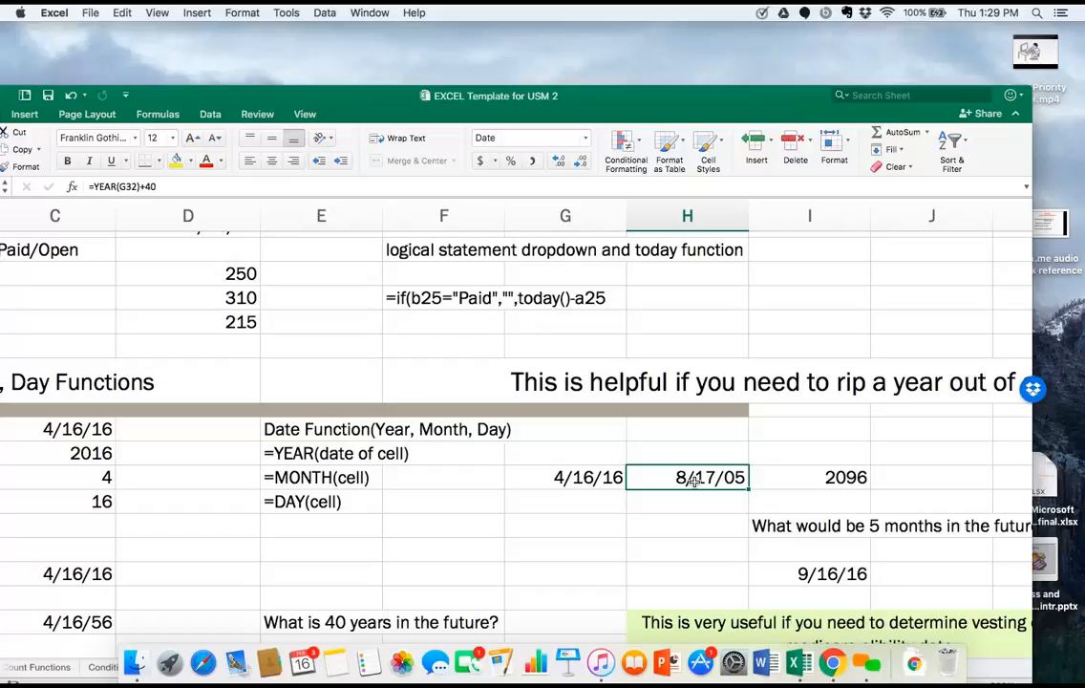
click(860, 483)
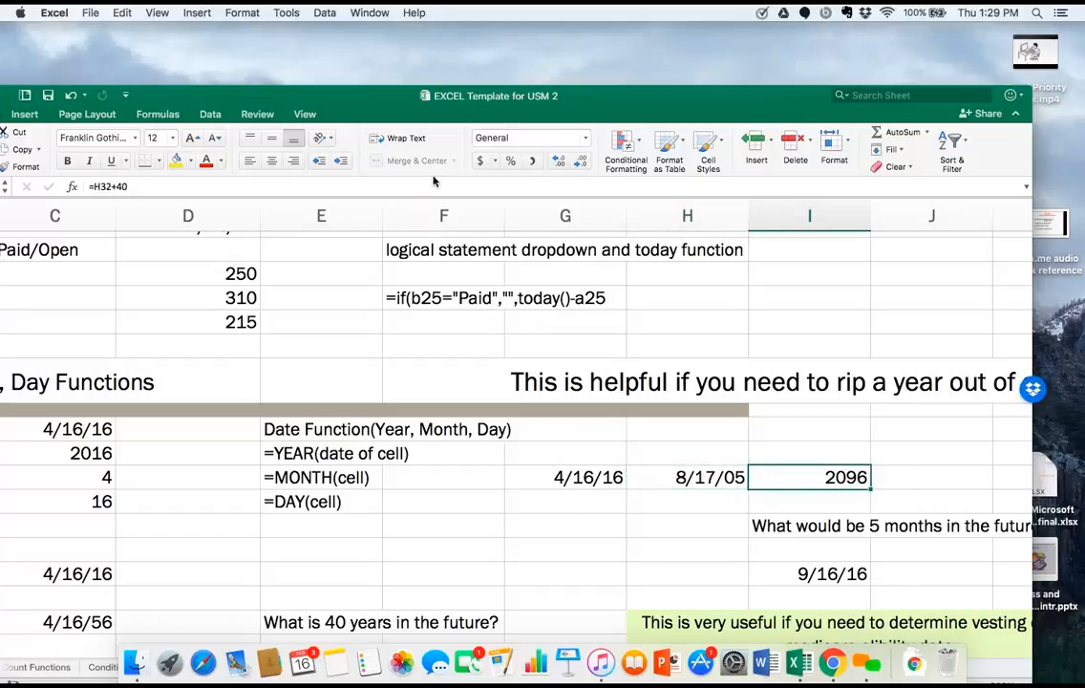
click(522, 135)
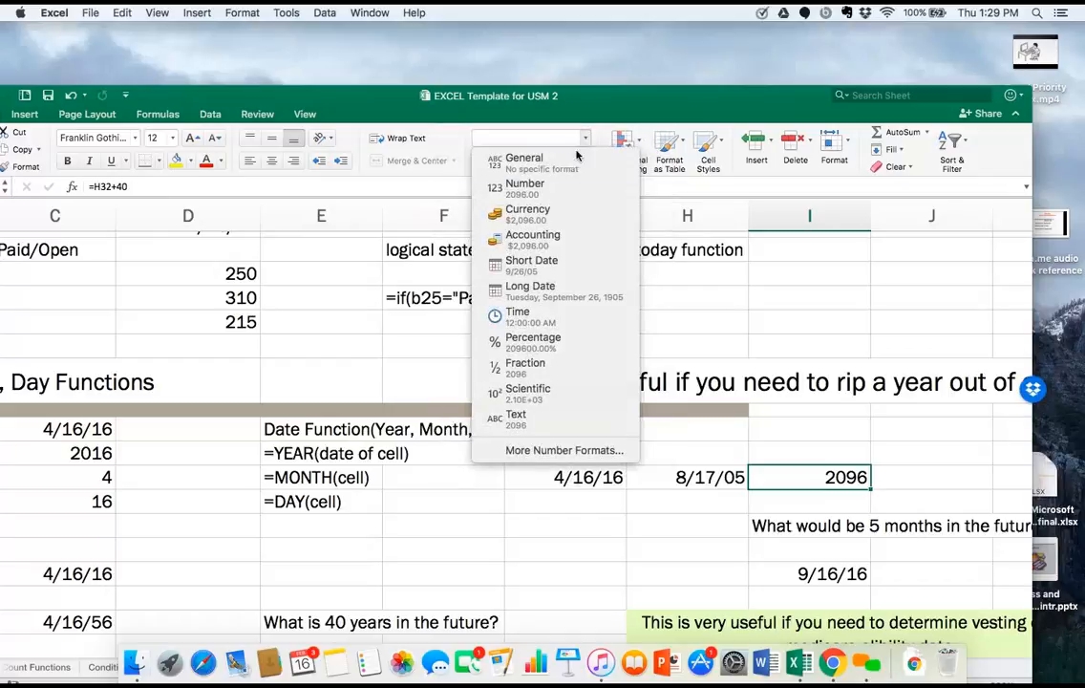
click(581, 272)
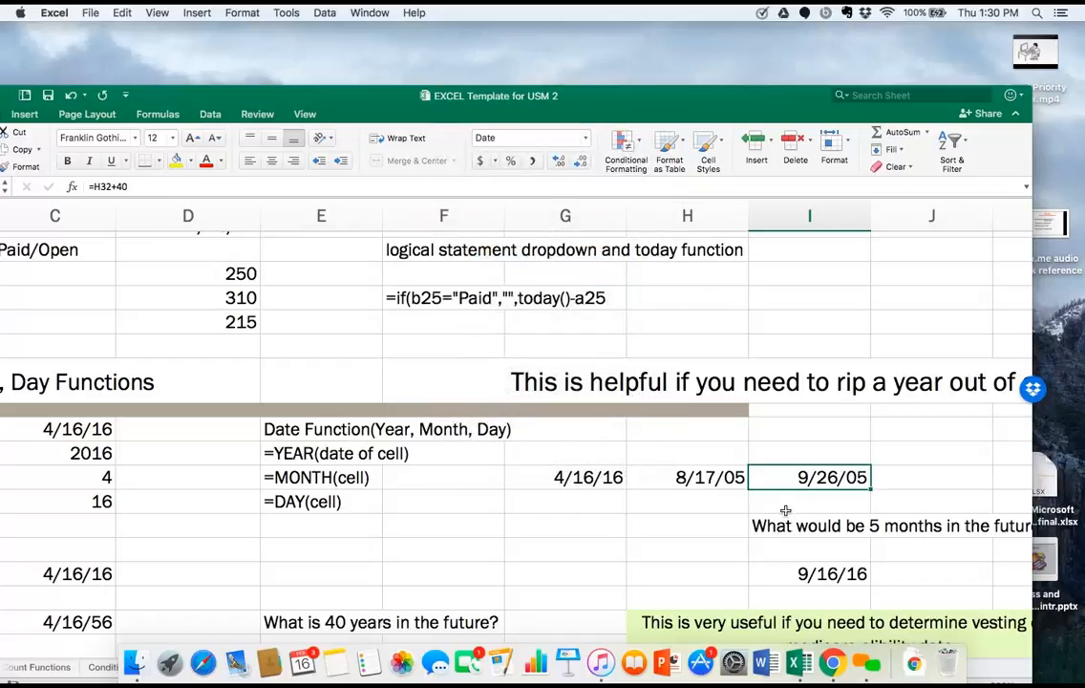
Enclose +40 in parentheses in H32's formula and accept the proposed correction =YEAR(G32)*(+40).
click(738, 478)
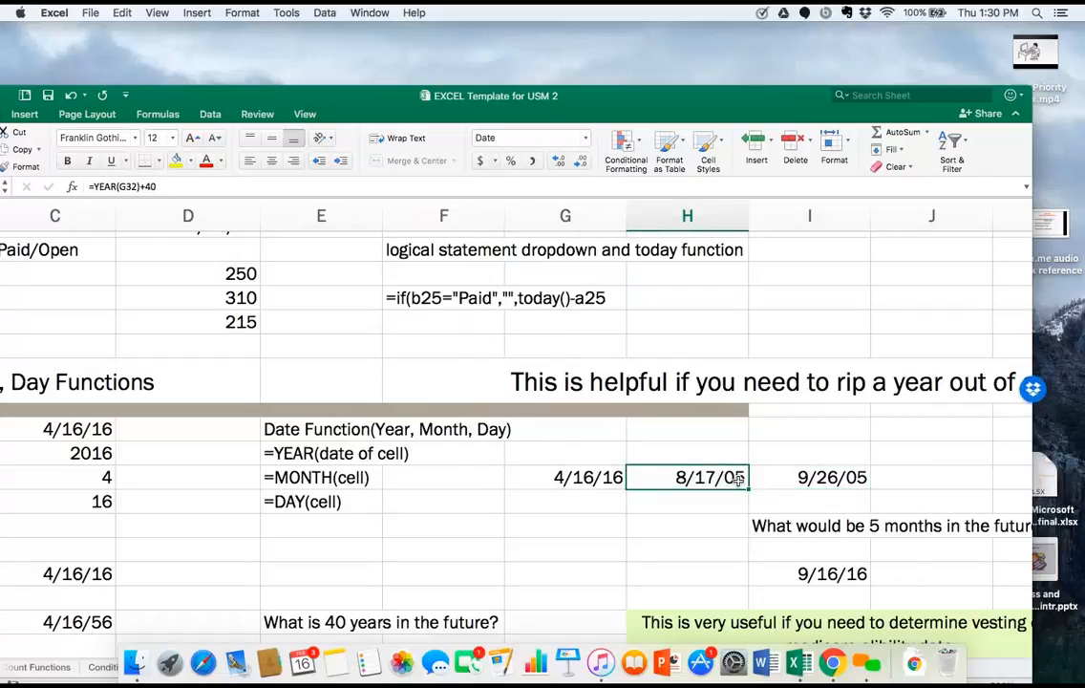
double_click(738, 477)
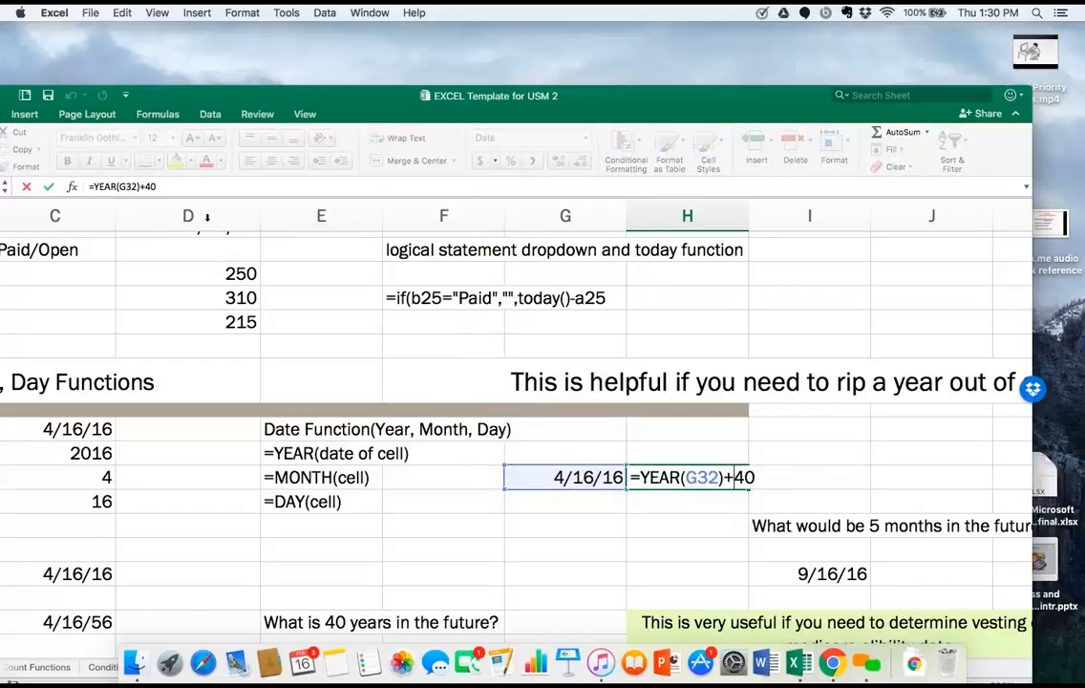
click(140, 187)
text((G32)
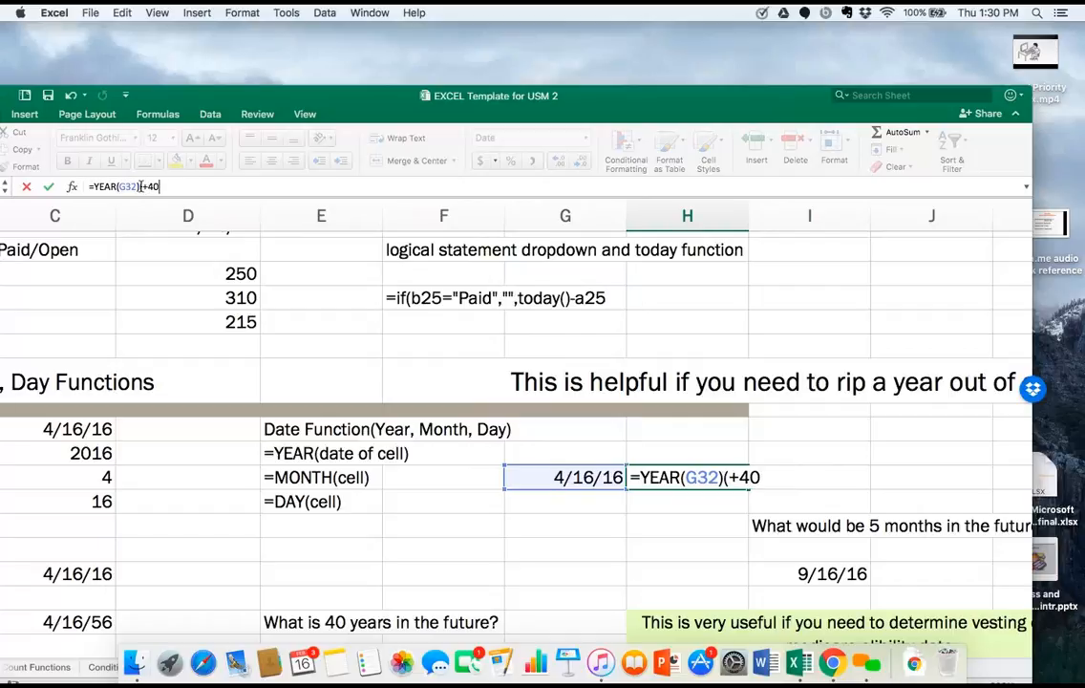
text())
key(Return)
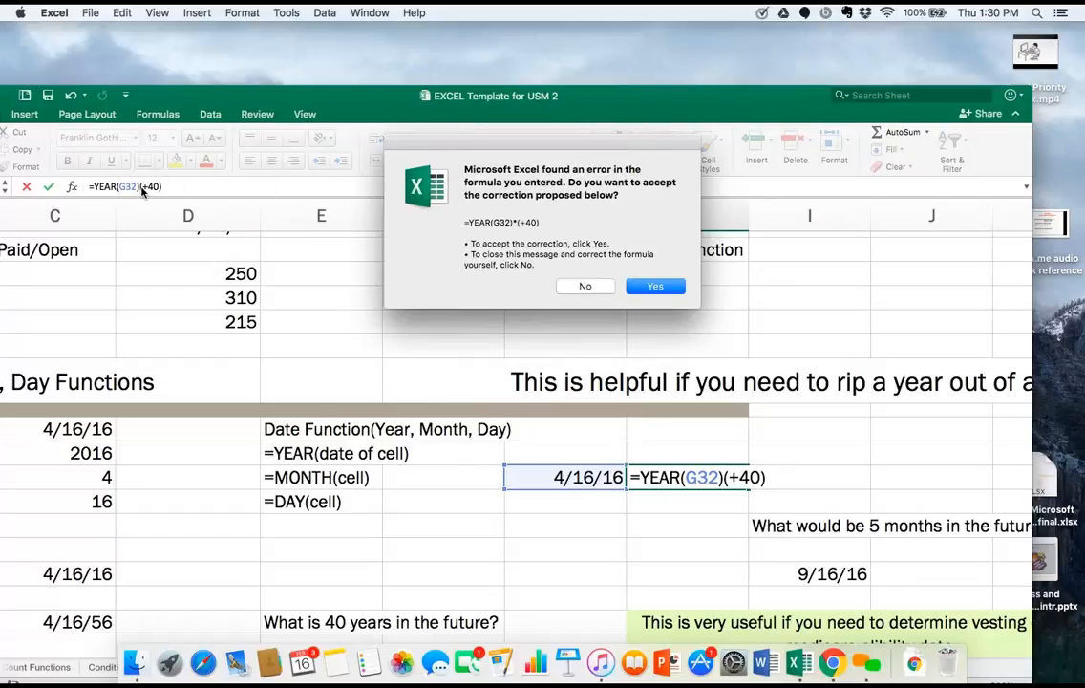
key(Return)
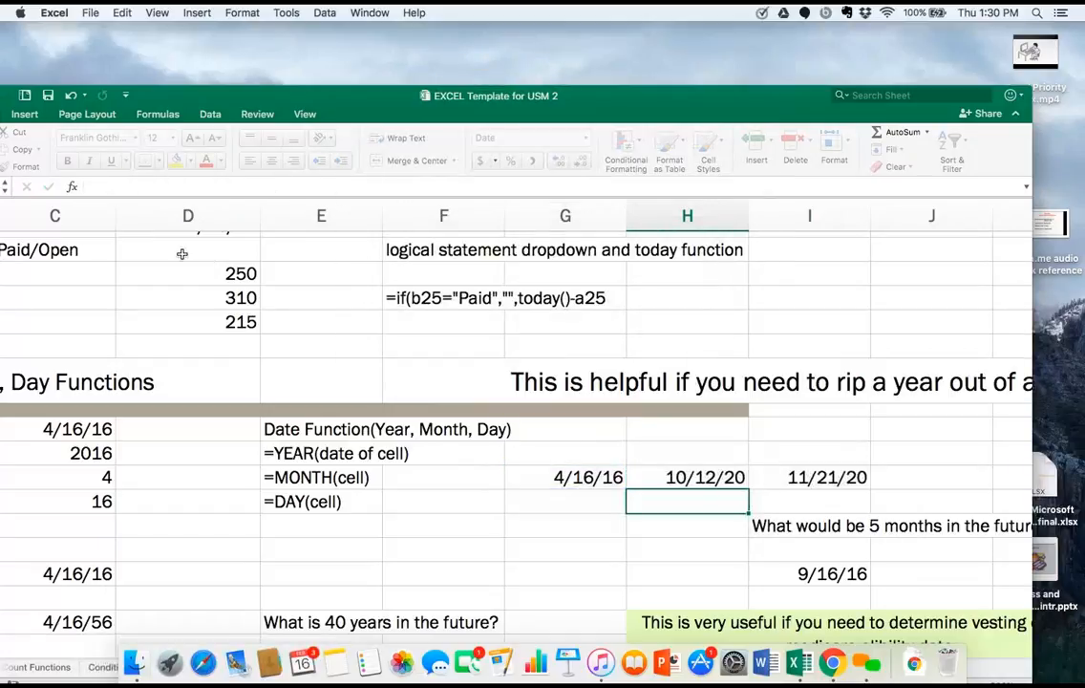
Replace the multiplication sign in H32's formula with a plus sign so it reads =YEAR(G32)+(40).
click(714, 480)
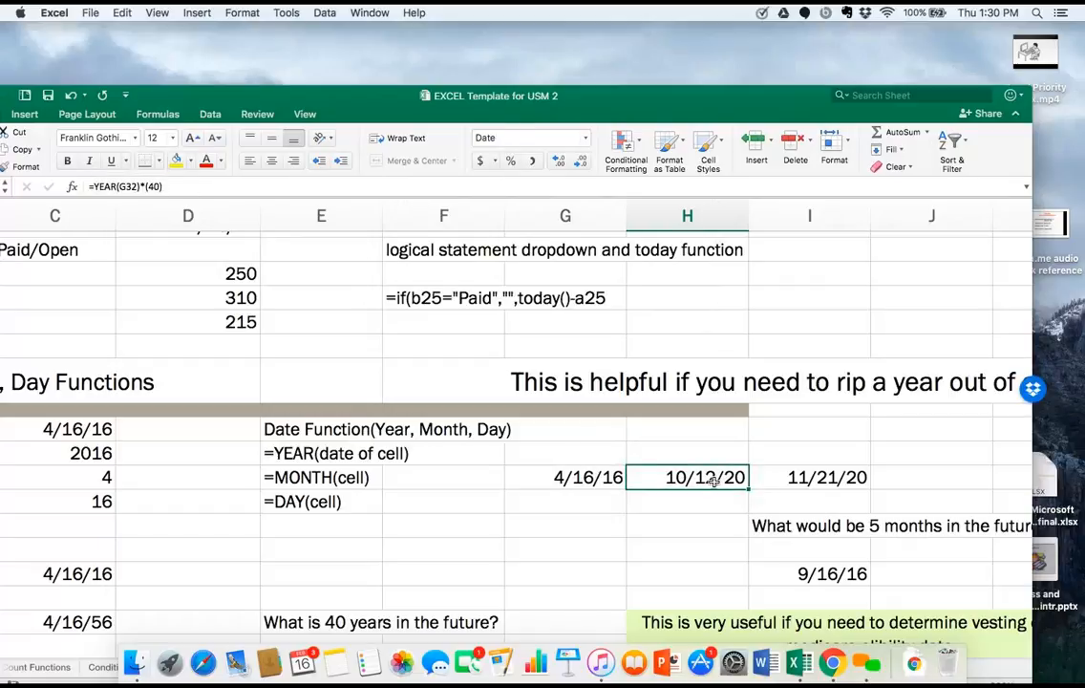
click(143, 187)
key(BackSpace)
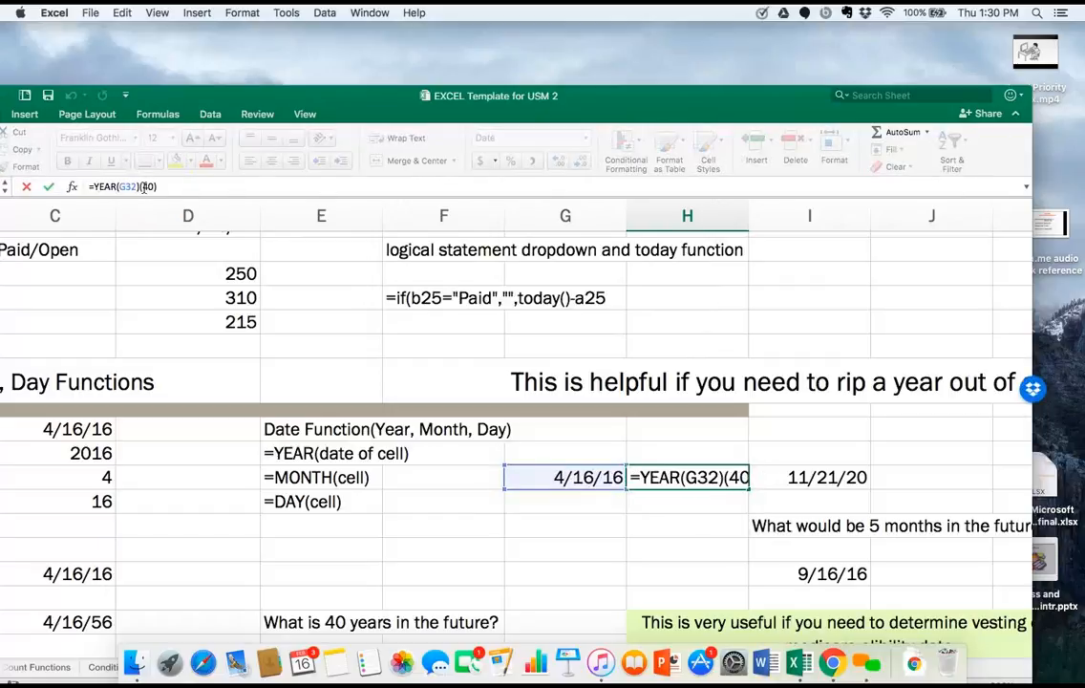
text(+)
key(Return)
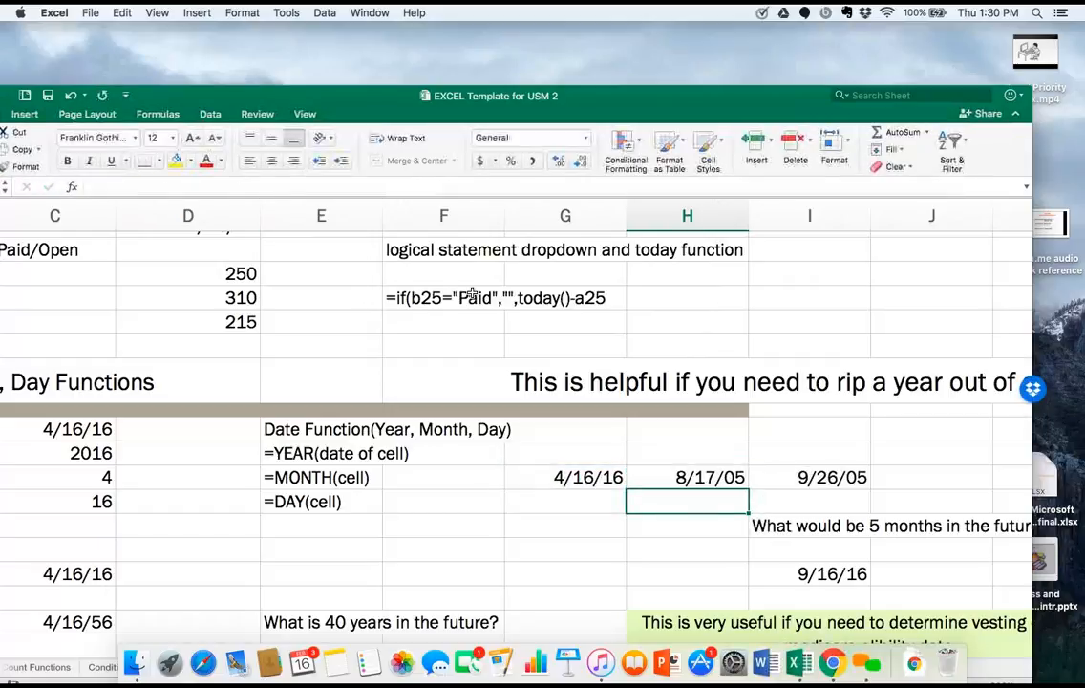
Clear the contents of cell I32 and select H32 to review its formula.
click(805, 478)
key(Delete)
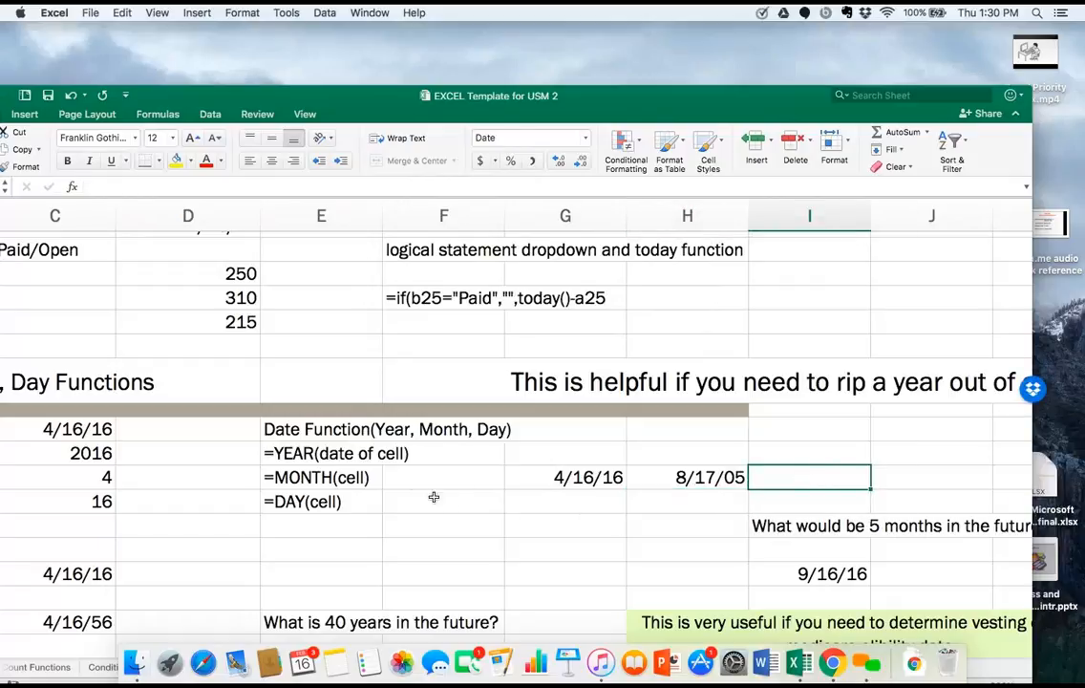
click(667, 487)
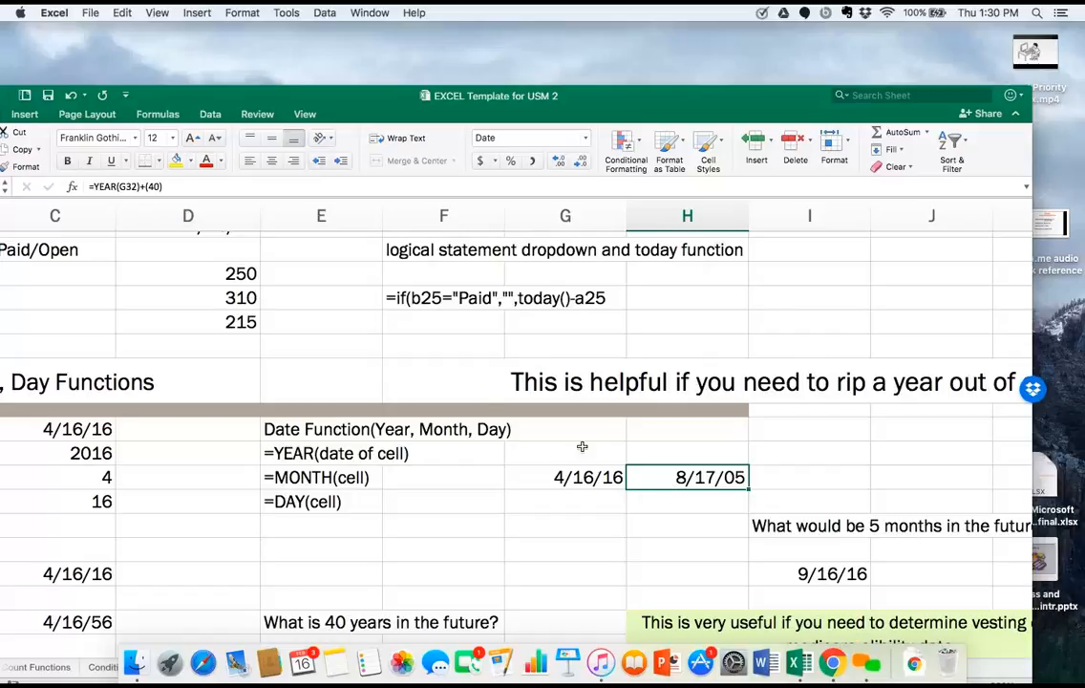
Move the workbook window higher on the screen and open the Table for Sorting sheet.
click(594, 212)
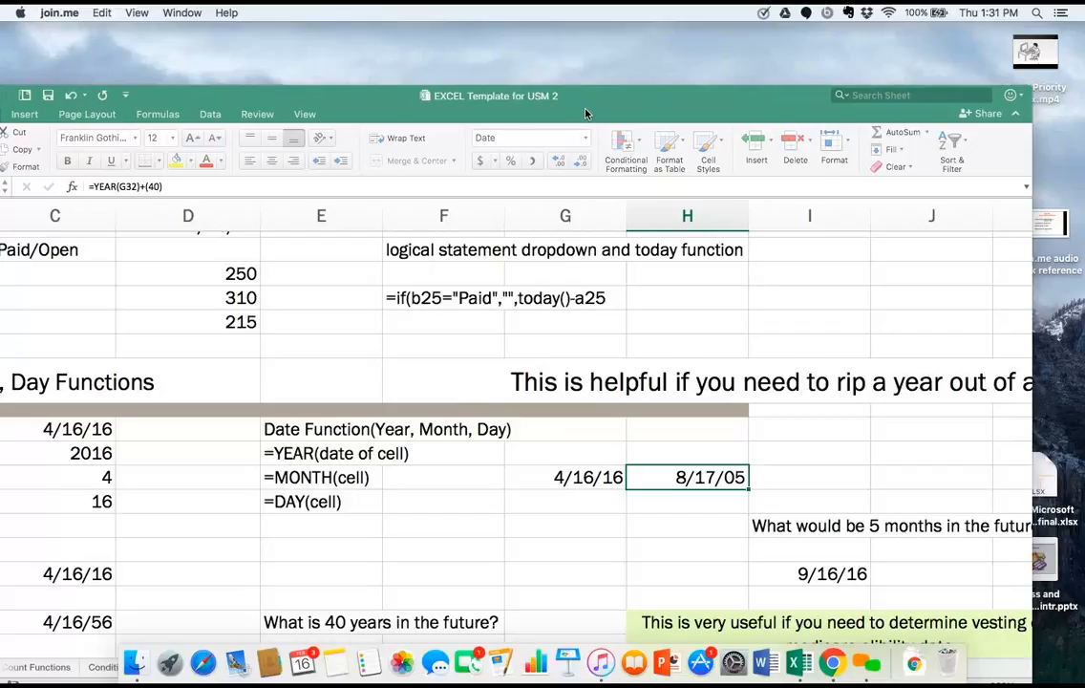
drag(587, 113, 599, 23)
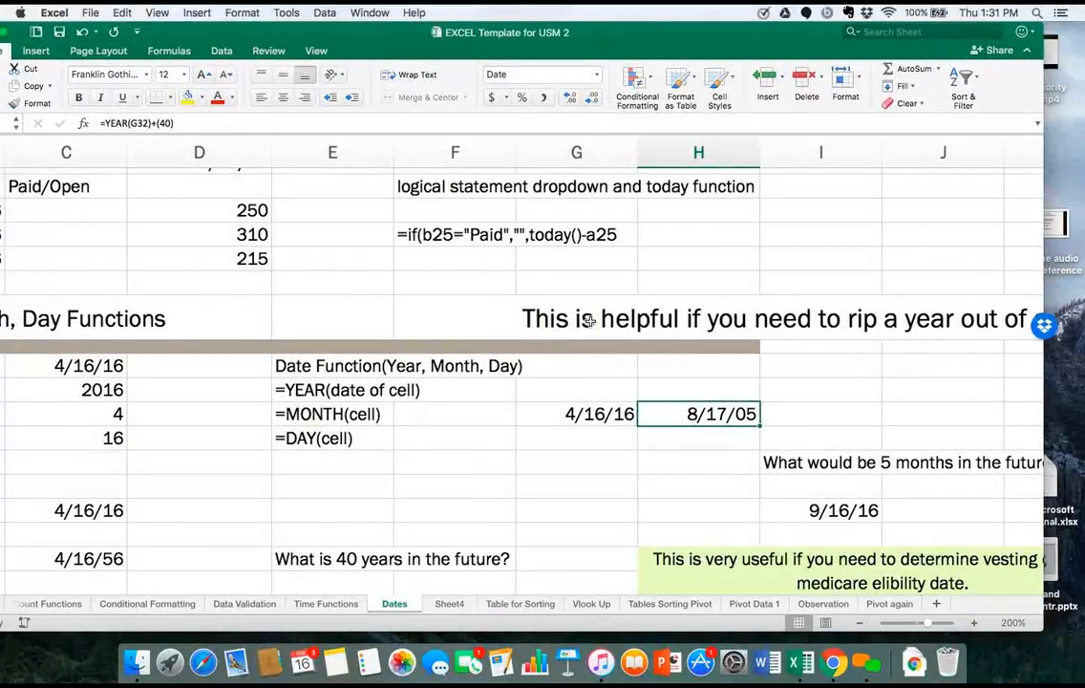
click(518, 603)
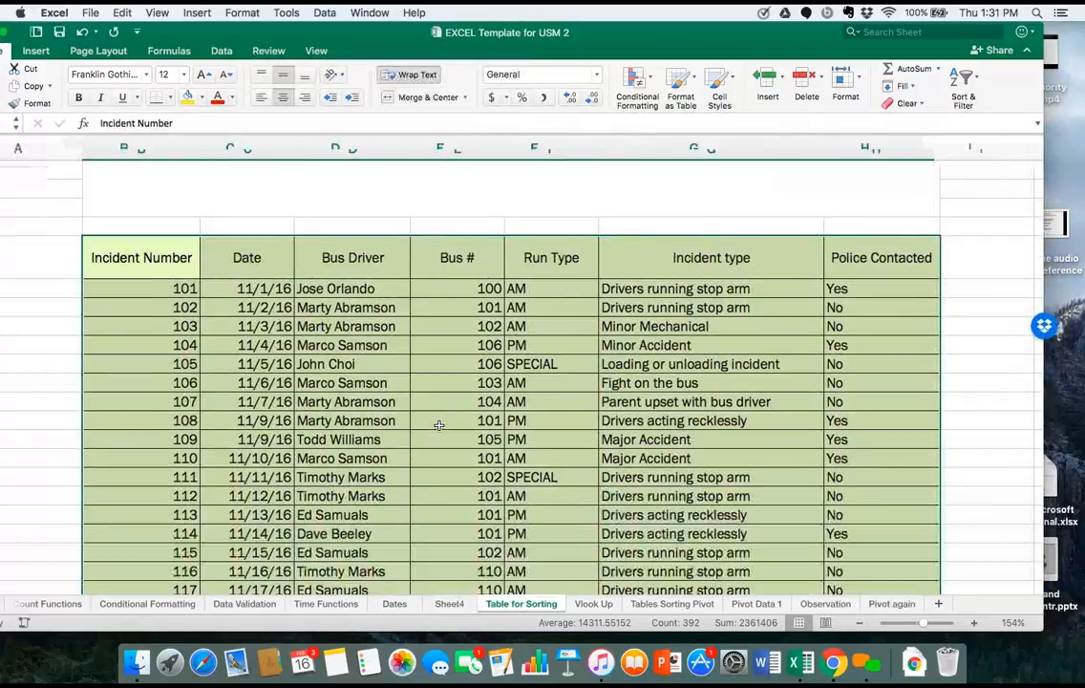
Examine the bus incident table's columns and records, along with the separate driver and route lists.
scroll(438, 425, down, 3)
scroll(438, 425, up, 5)
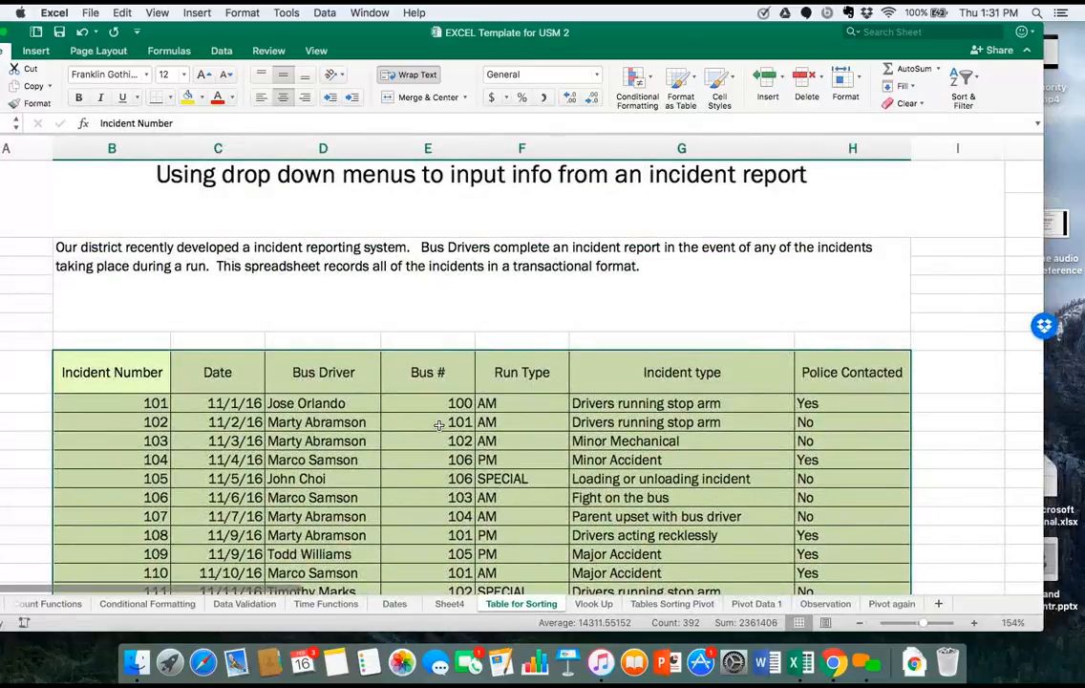
scroll(439, 425, down, 10)
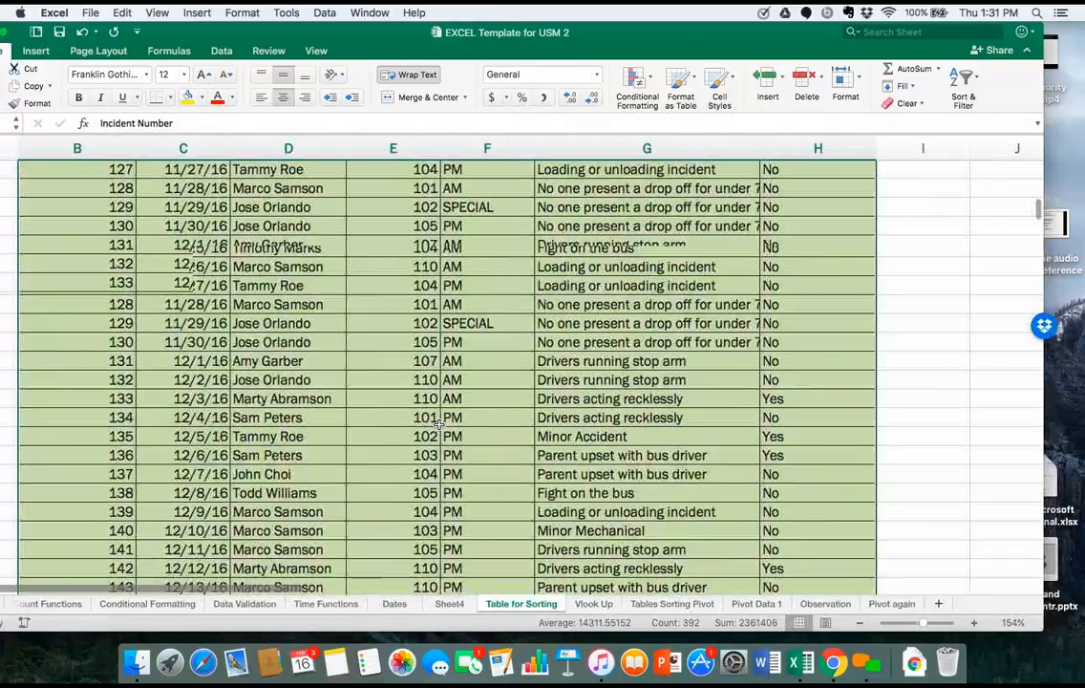
scroll(439, 425, down, 2)
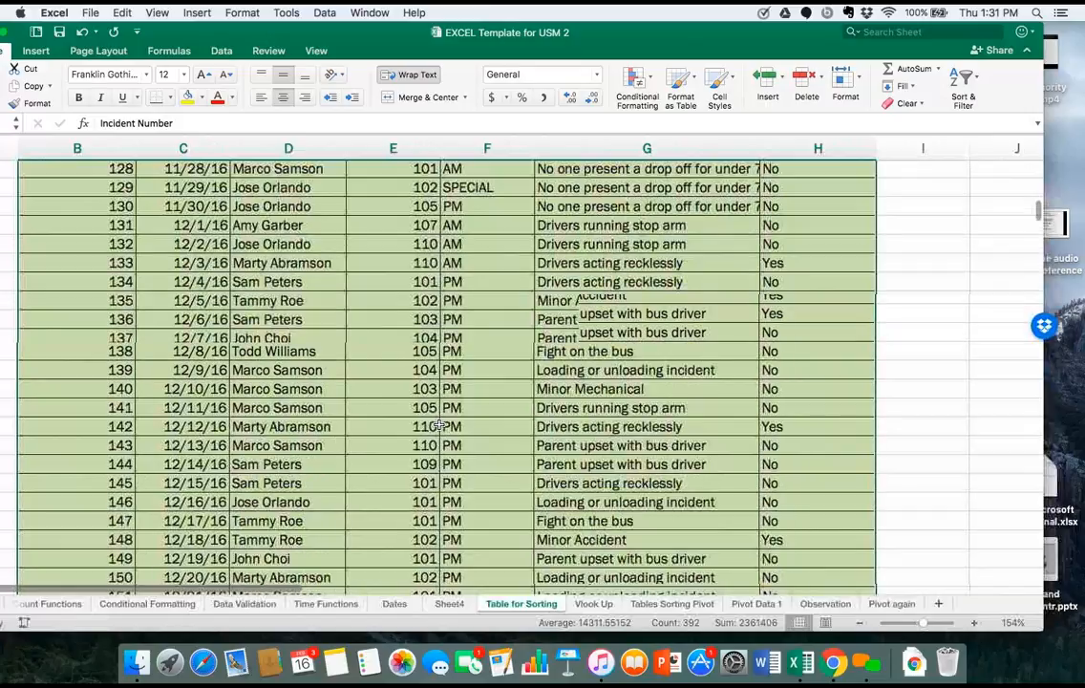
scroll(439, 425, down, 3)
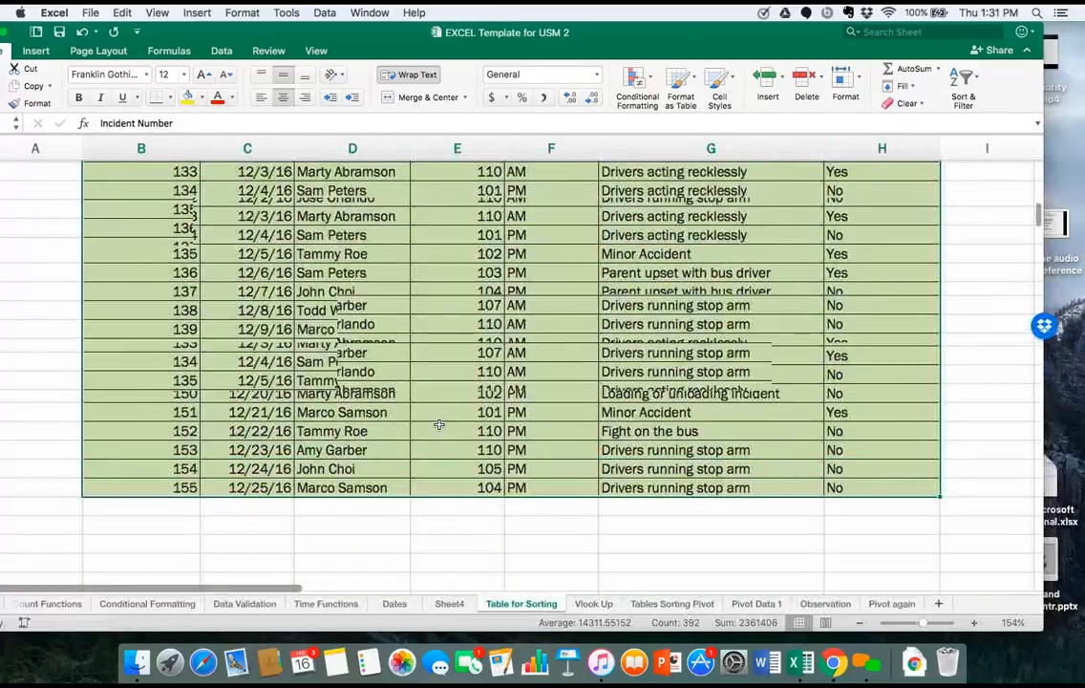
scroll(439, 425, up, 15)
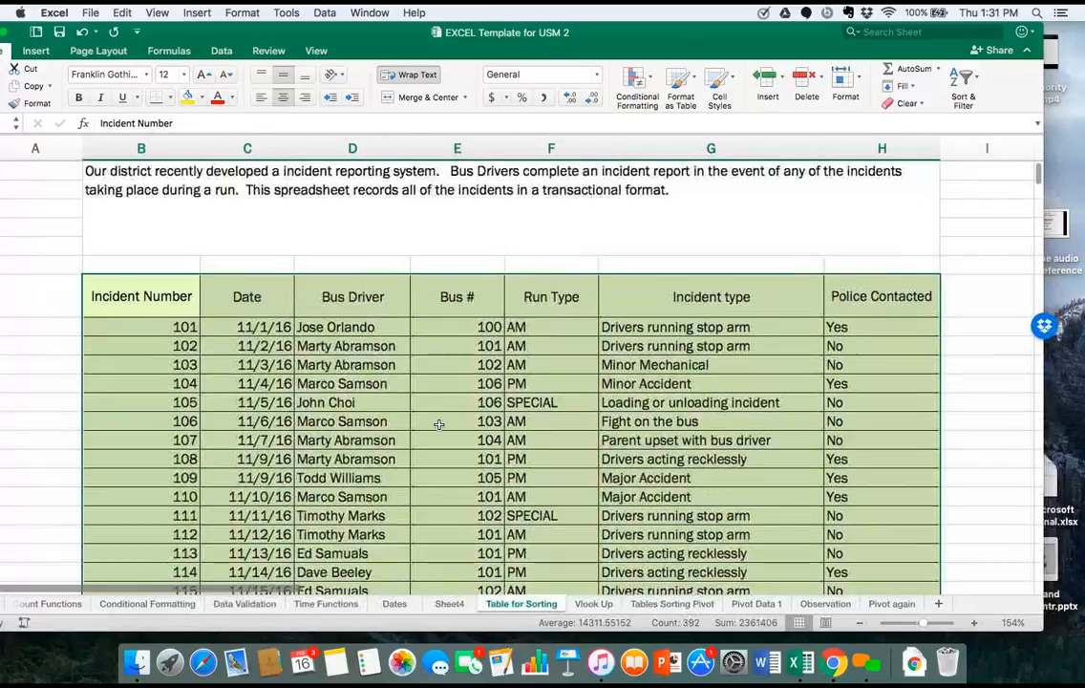
scroll(439, 425, down, 2)
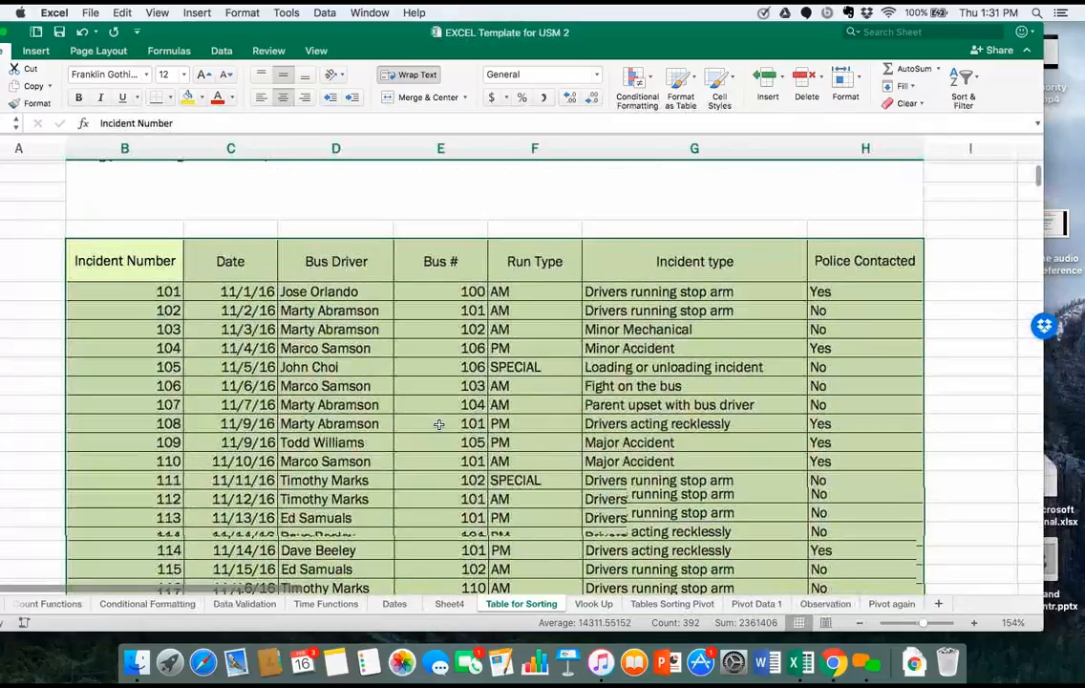
scroll(438, 425, down, 4)
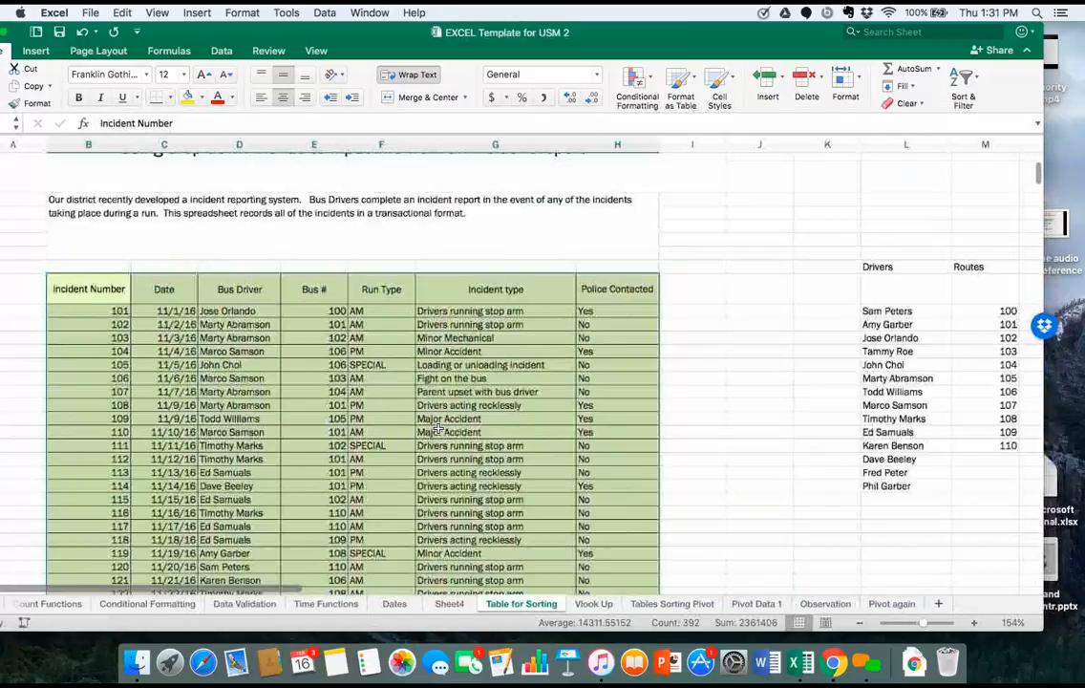
scroll(437, 430, down, 5)
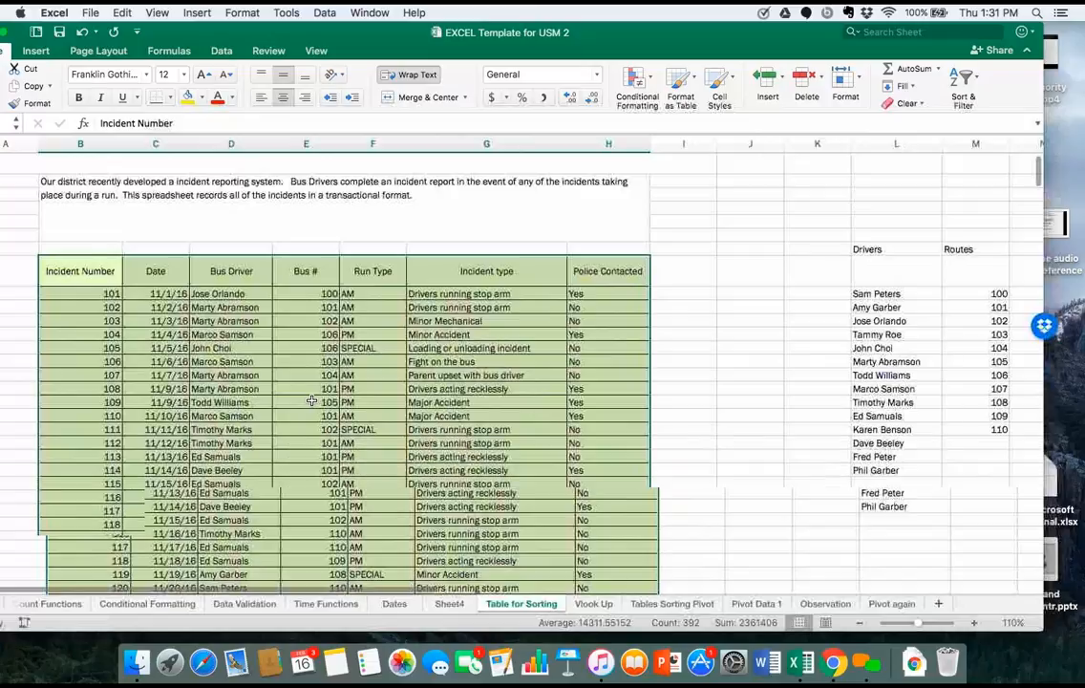
scroll(311, 400, down, 3)
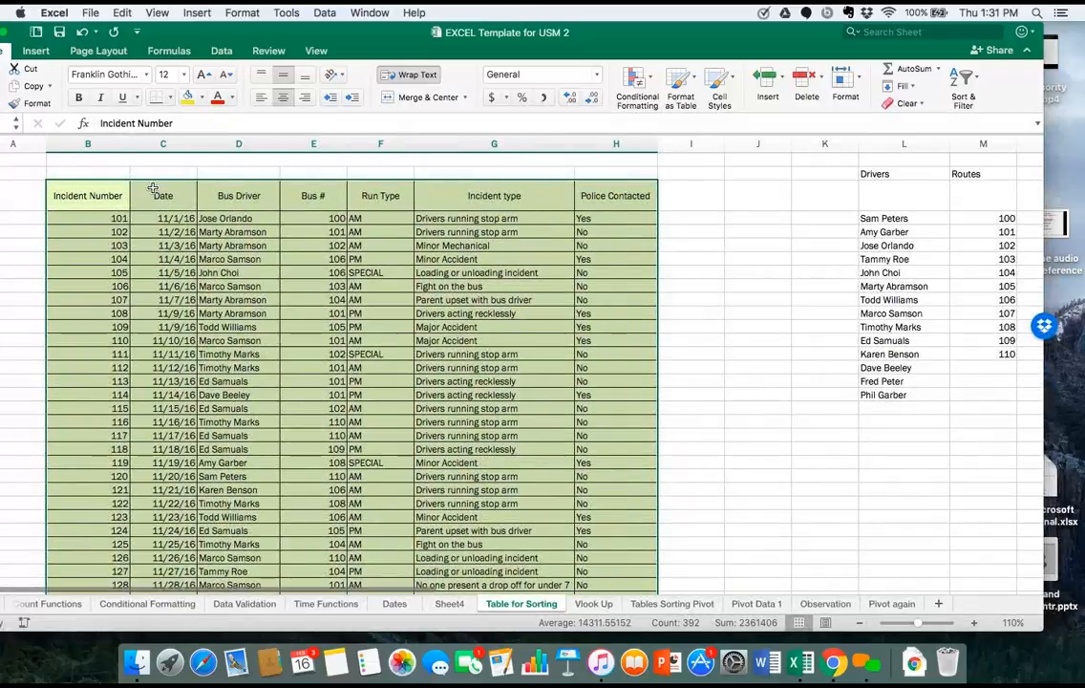
scroll(109, 237, up, 3)
scroll(123, 265, up, 3)
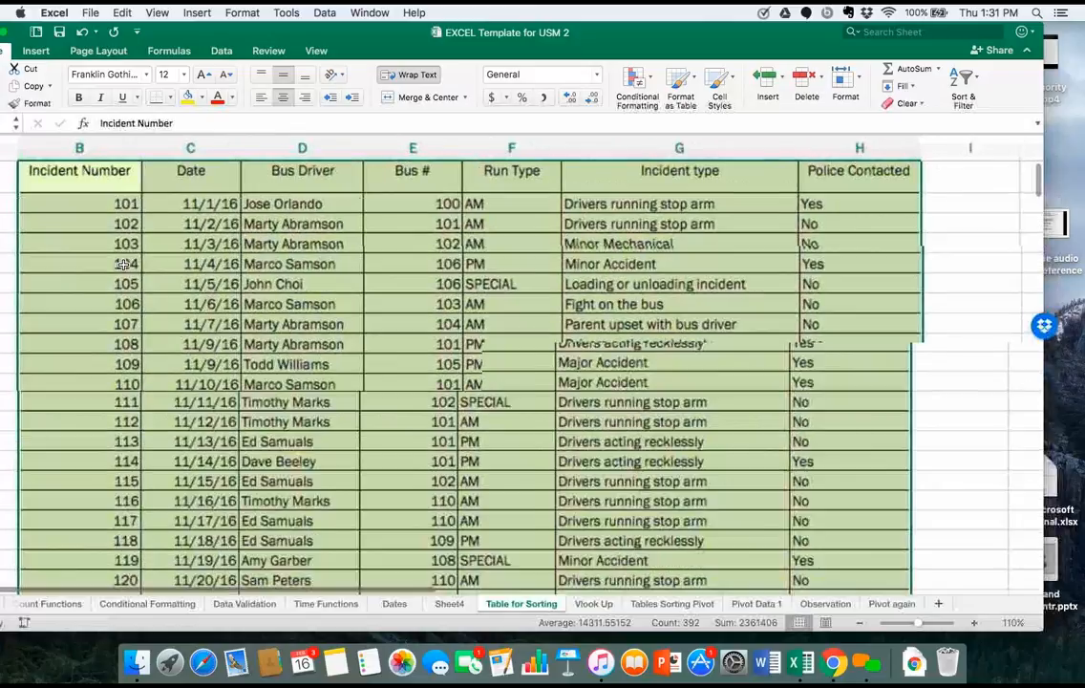
scroll(123, 264, up, 3)
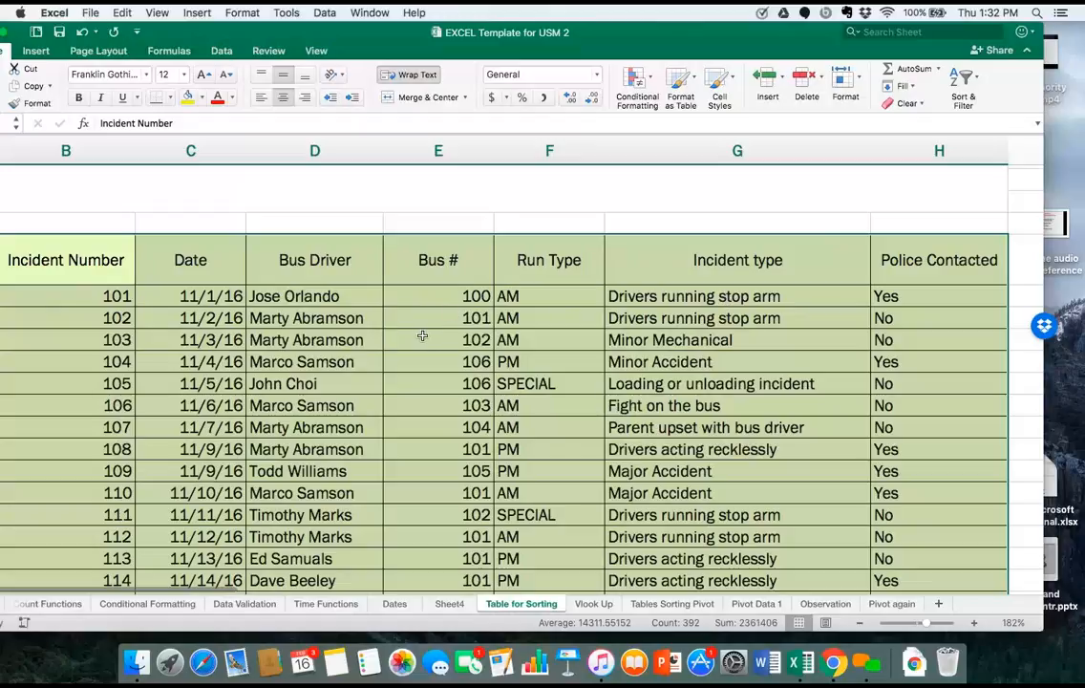
scroll(149, 302, down, 2)
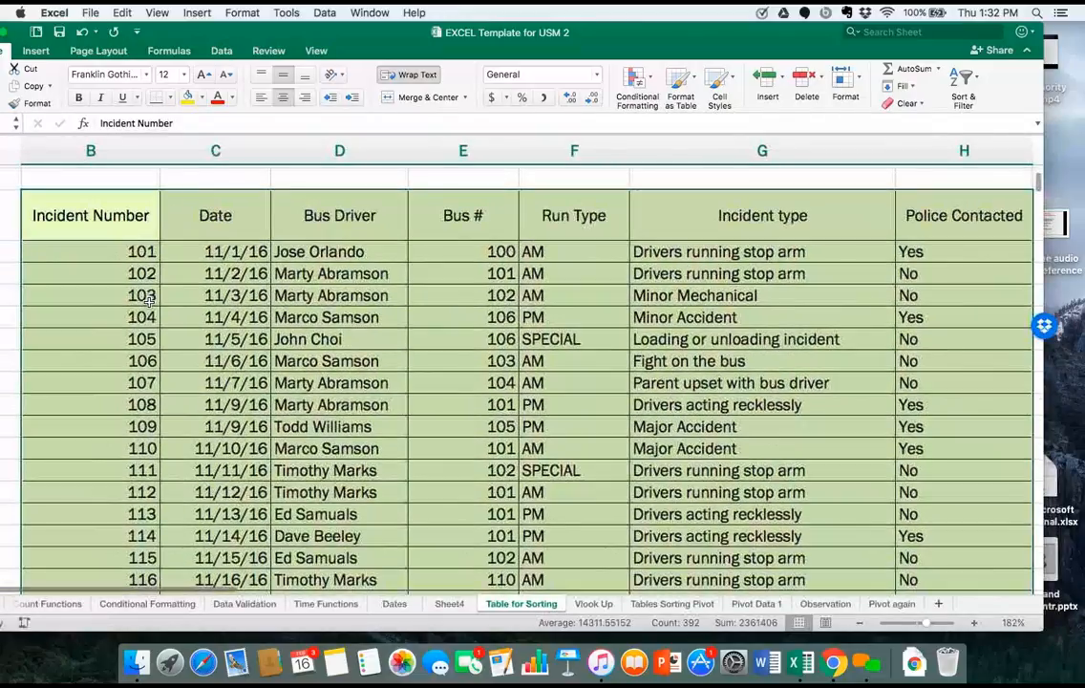
scroll(149, 302, down, 2)
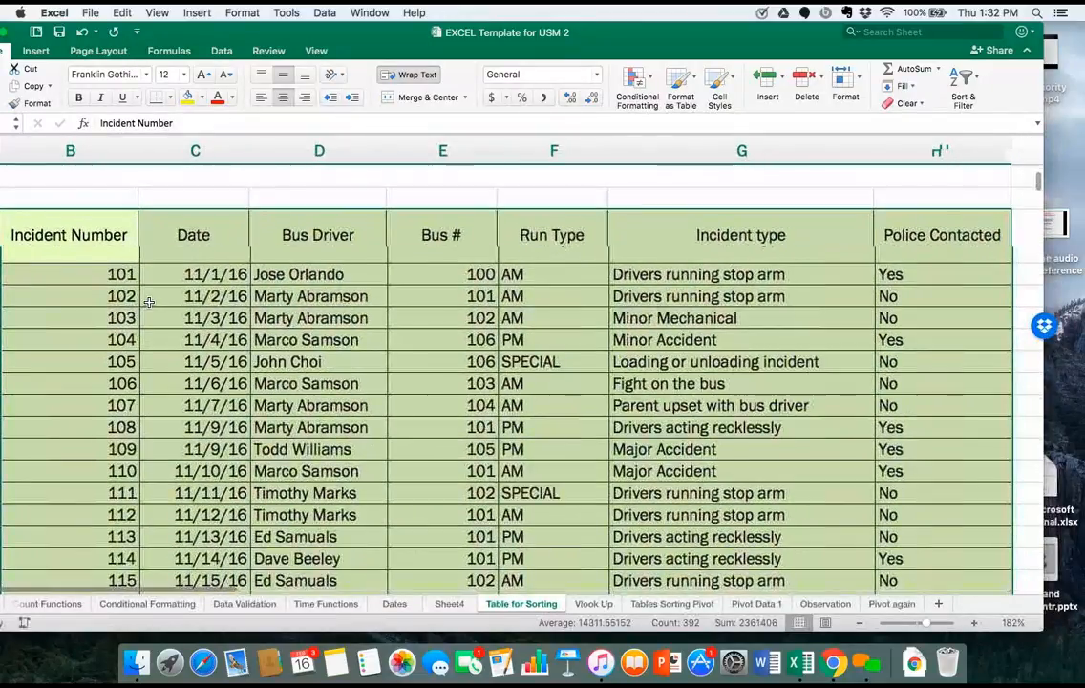
scroll(149, 302, up, 2)
scroll(149, 302, left, 2)
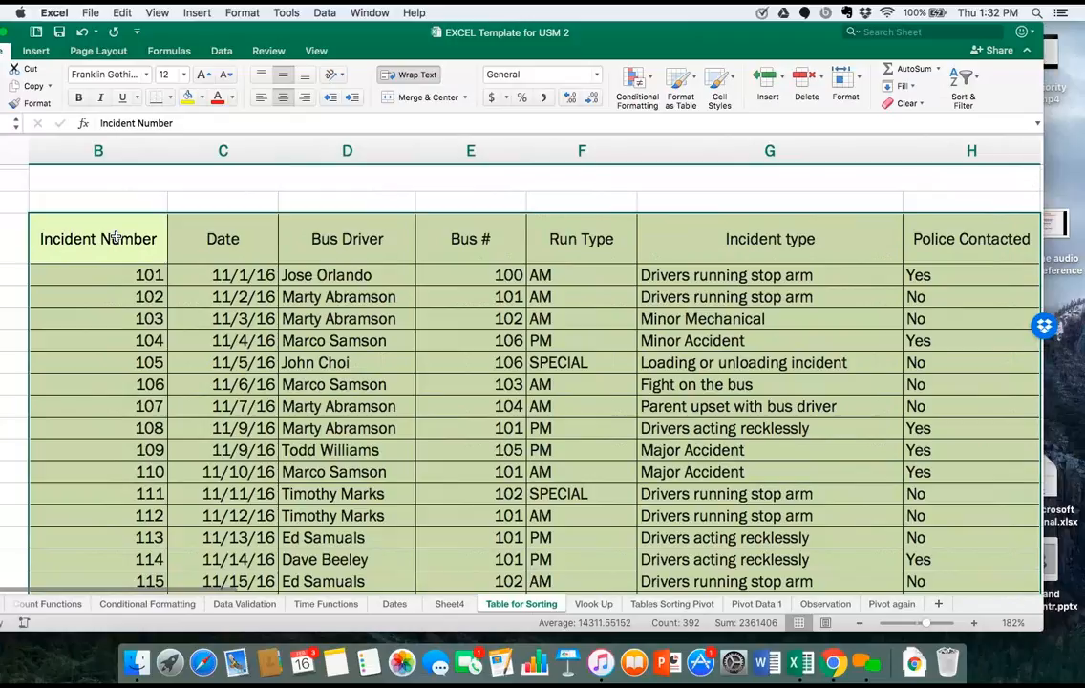
Convert the incident data in B9:H64 into a table that has headers.
drag(114, 239, 964, 492)
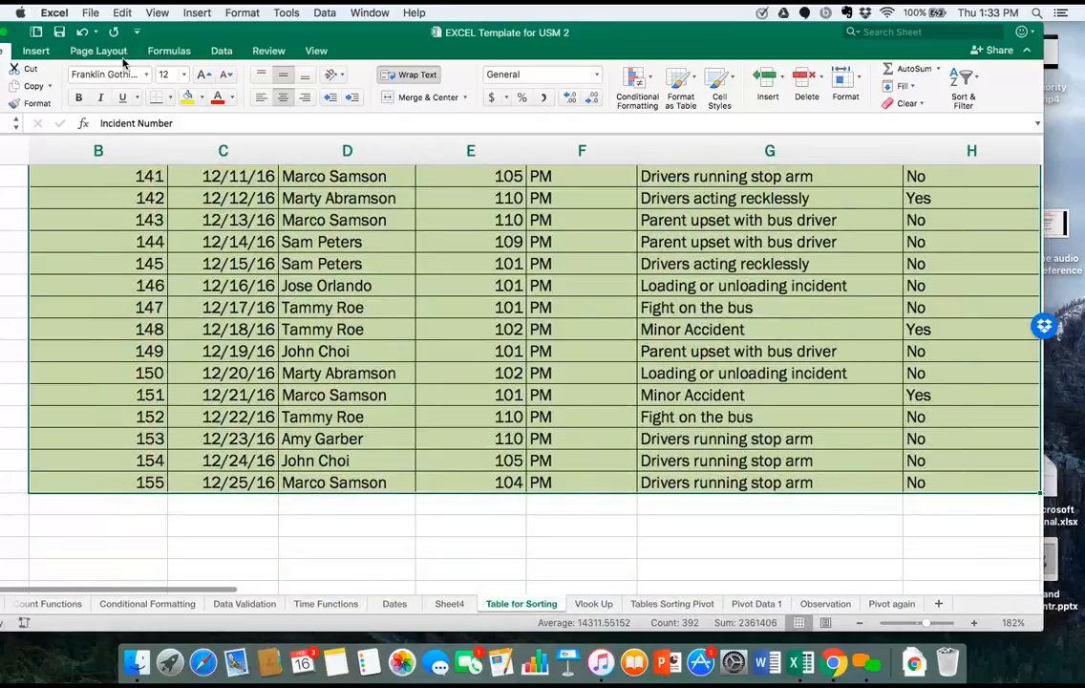
click(37, 52)
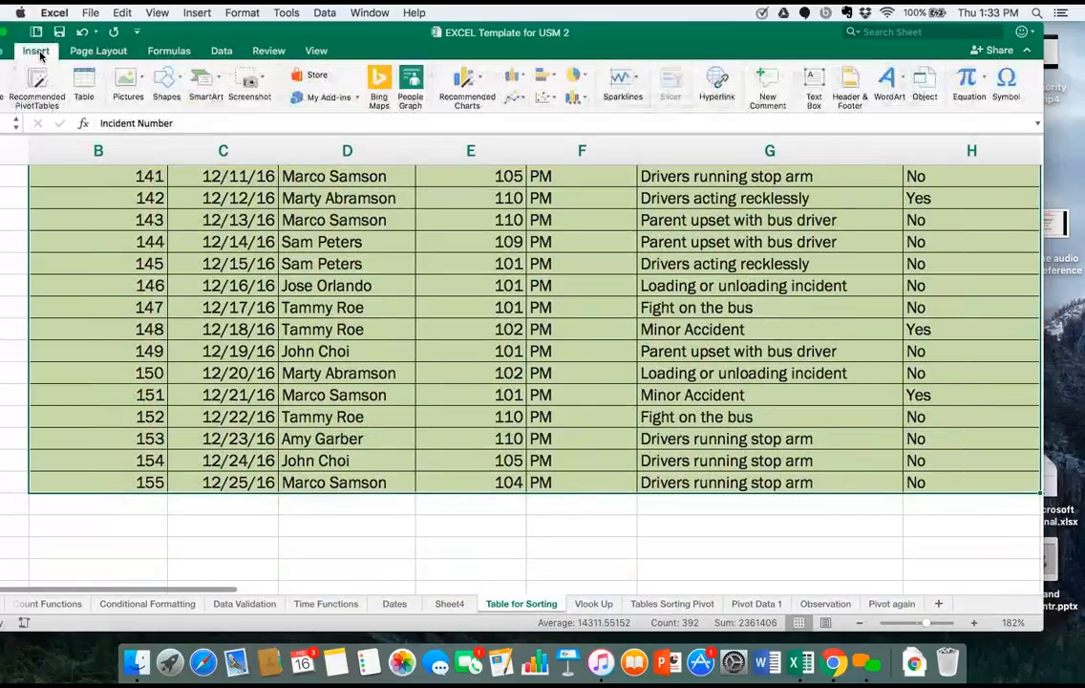
click(82, 80)
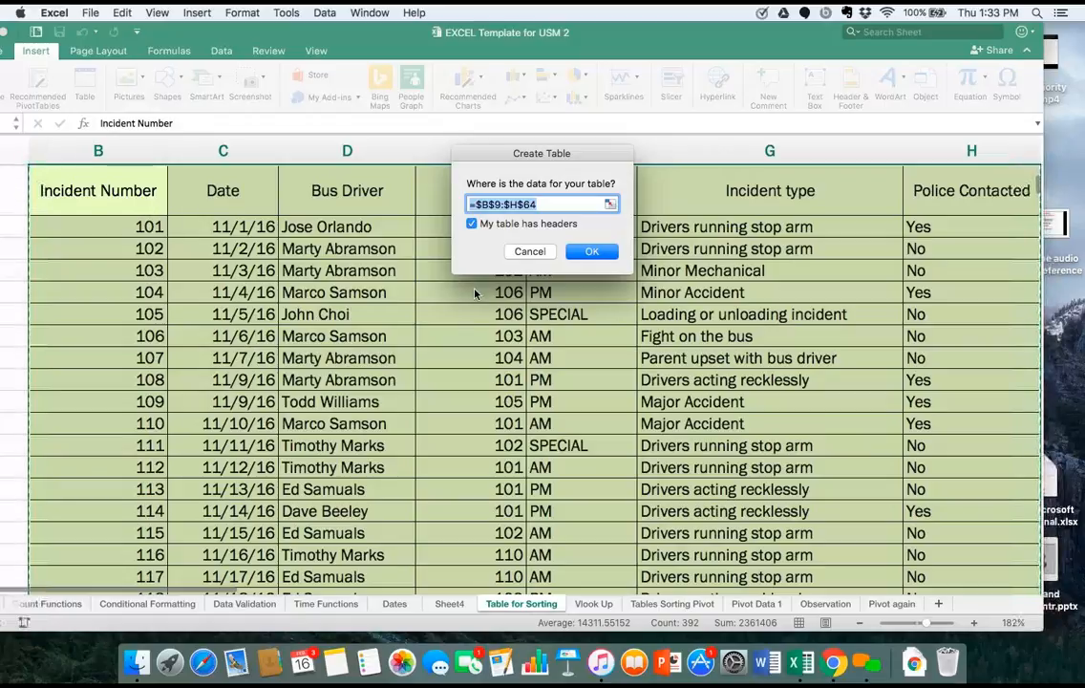
click(591, 251)
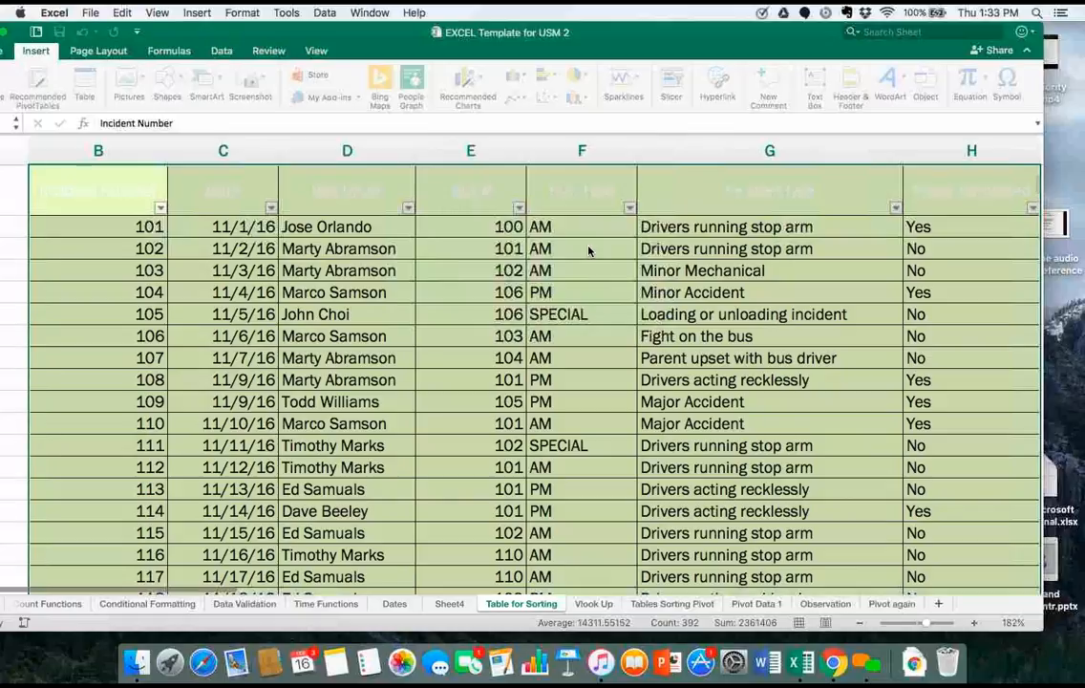
scroll(150, 263, up, 4)
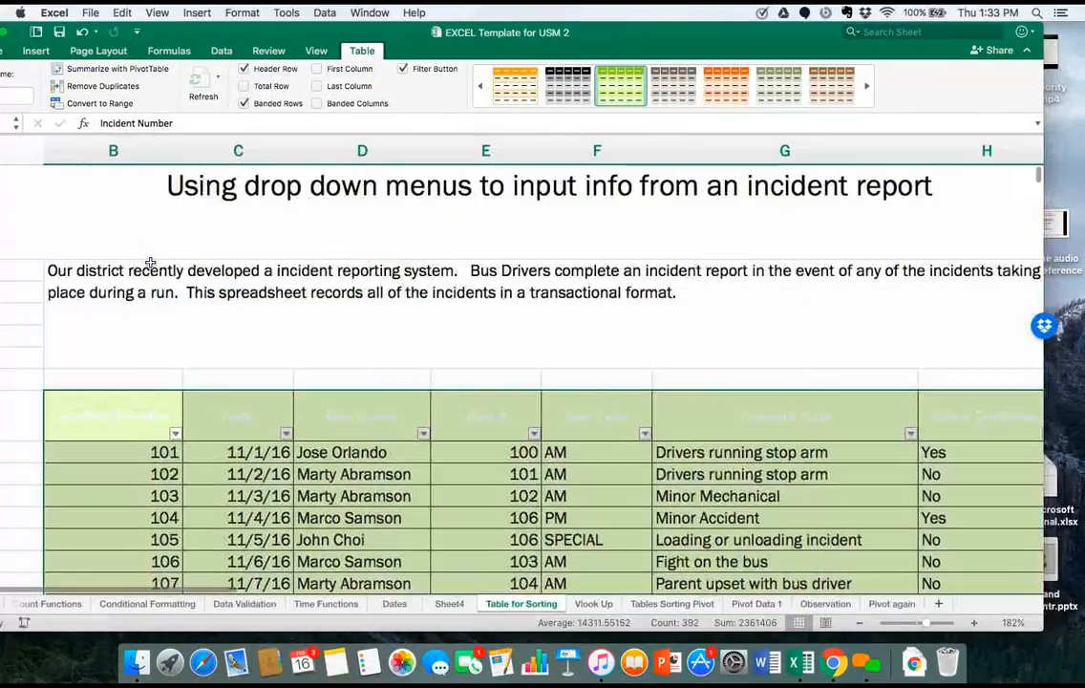
Try to set the font colour of the table's header row, B9:H9, to black.
scroll(150, 264, down, 3)
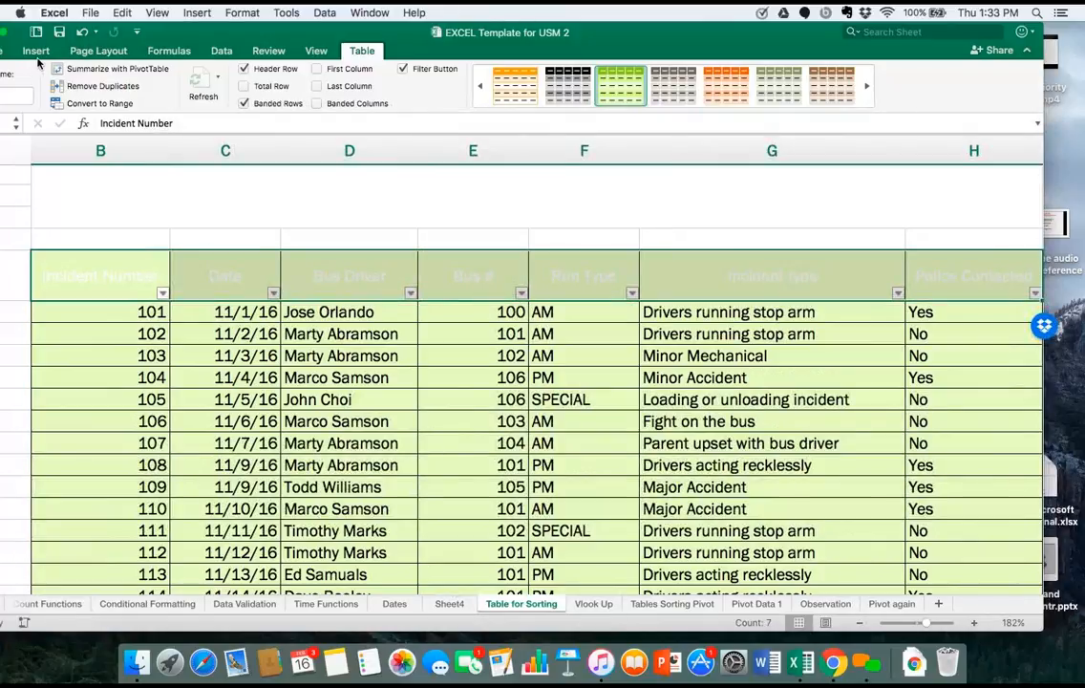
drag(167, 39, 303, 52)
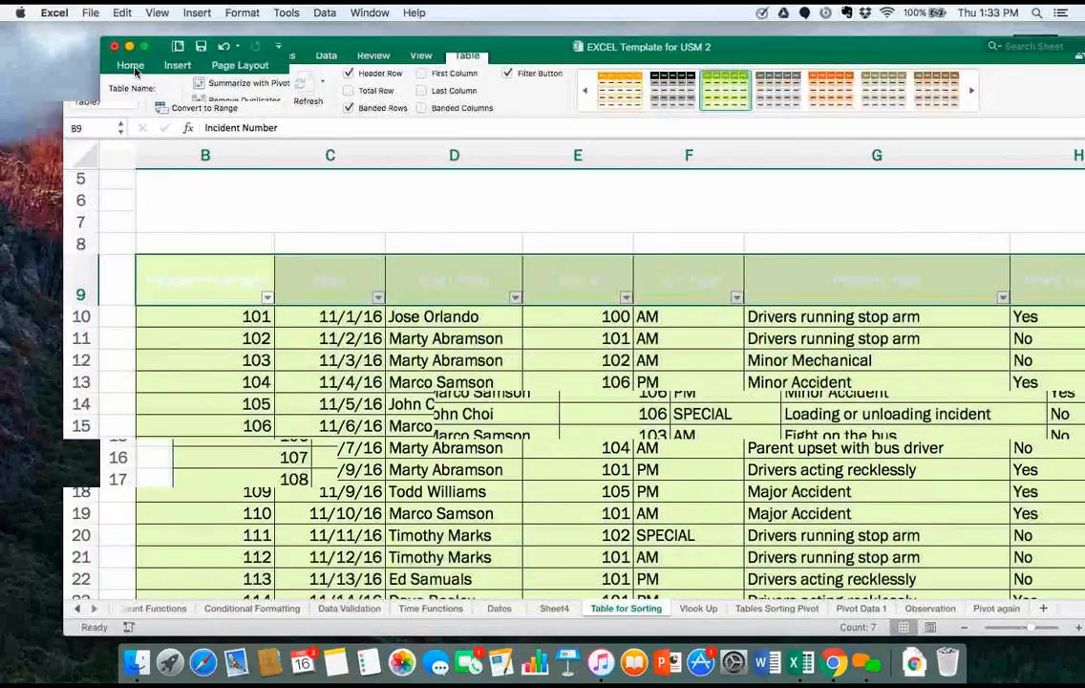
click(132, 66)
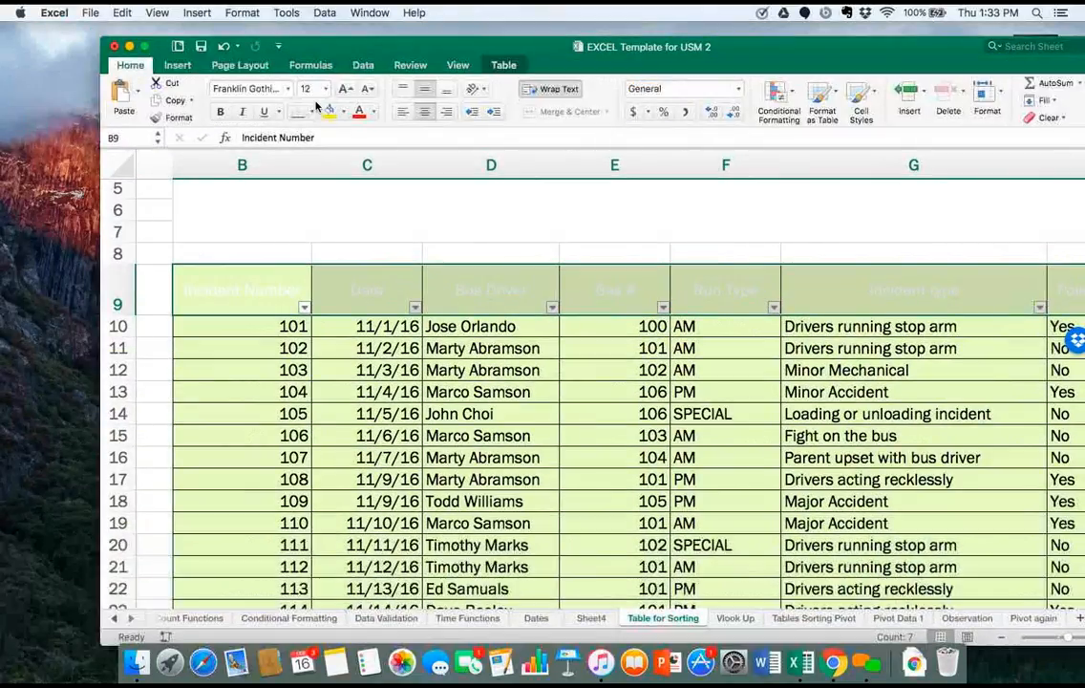
click(374, 113)
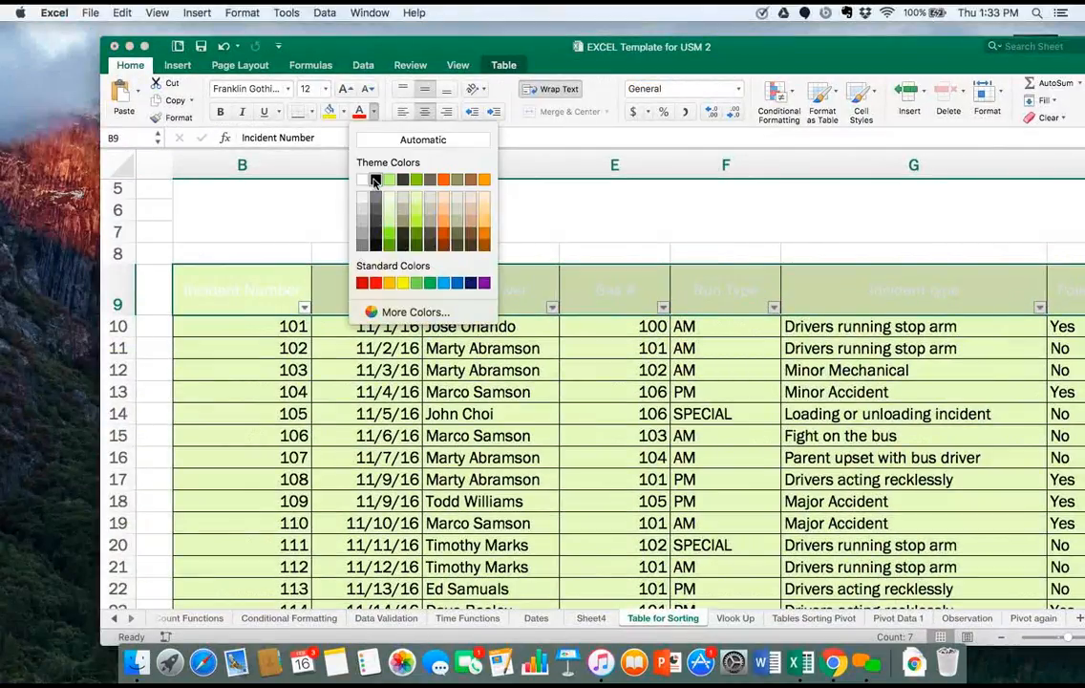
click(374, 182)
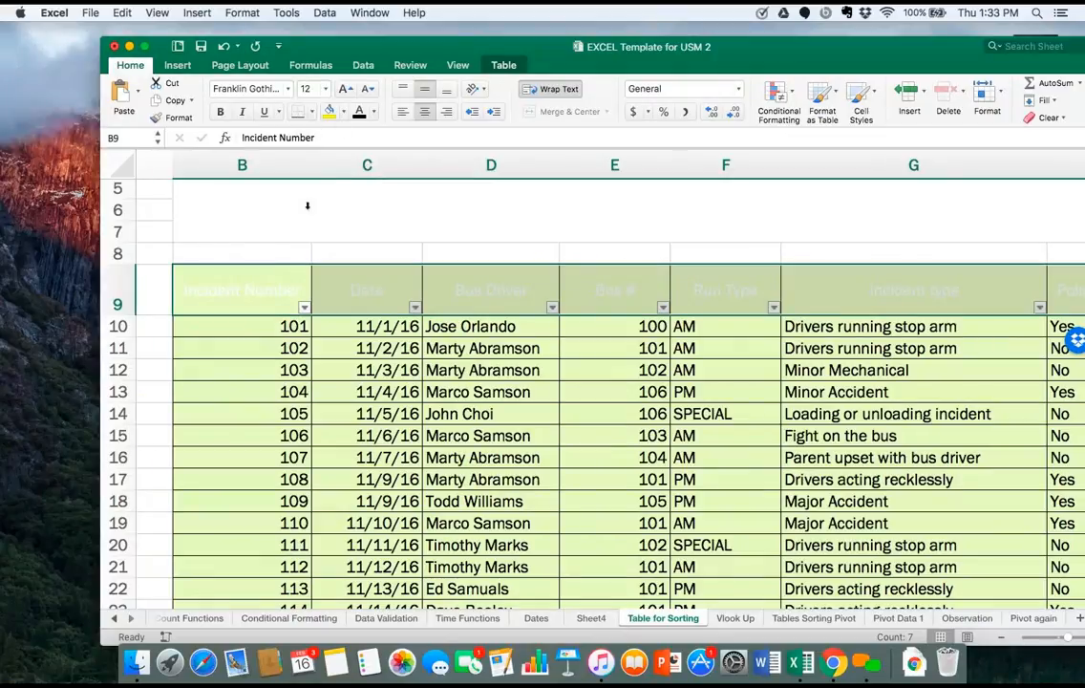
click(190, 294)
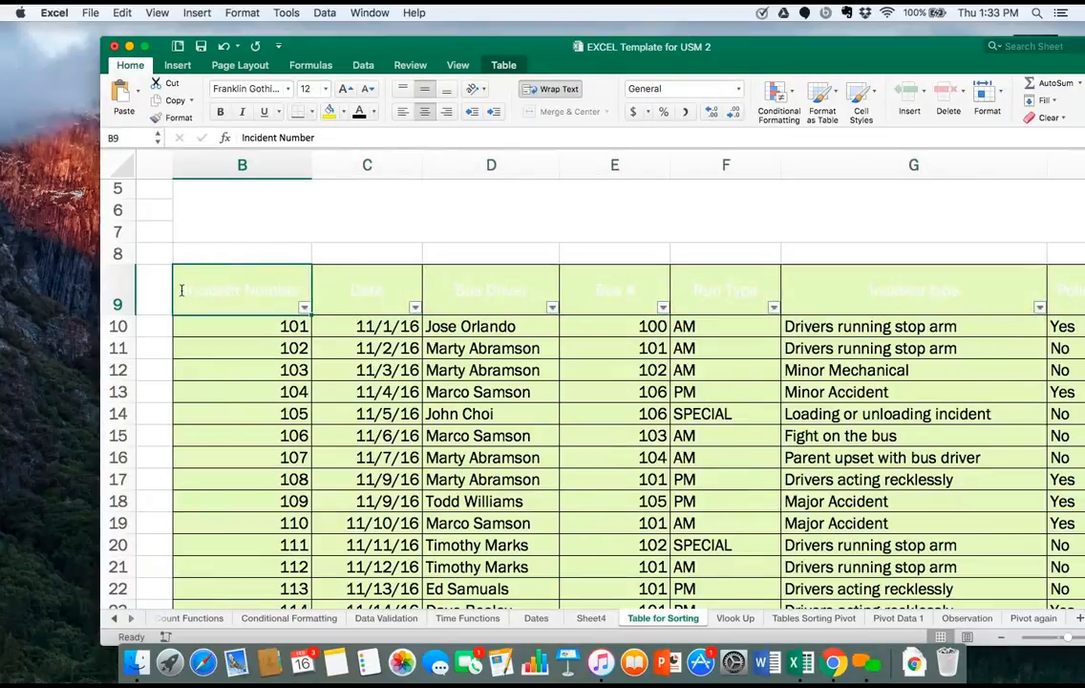
drag(182, 291, 1059, 286)
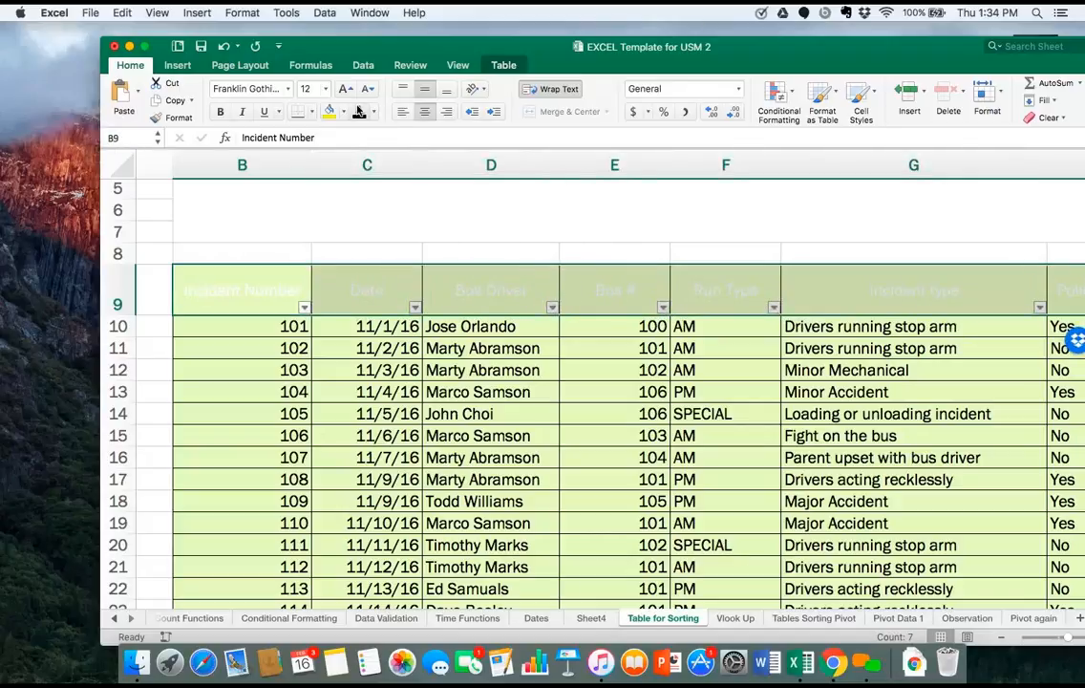
Edit the Date header in C9 and apply the black font colour to its text.
double_click(350, 284)
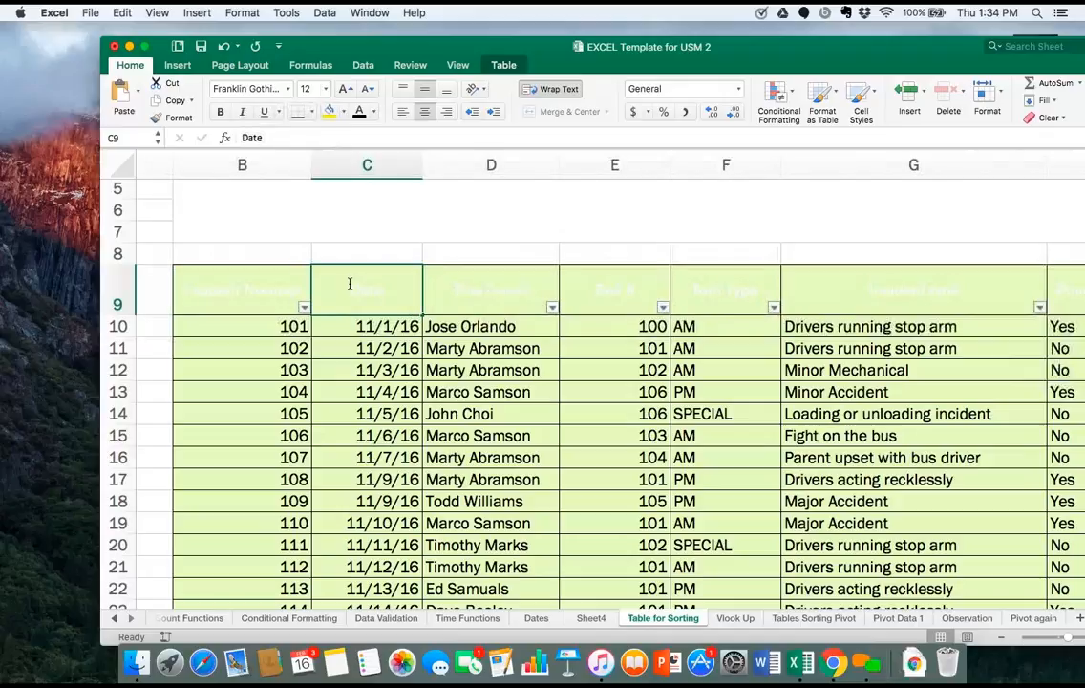
double_click(365, 289)
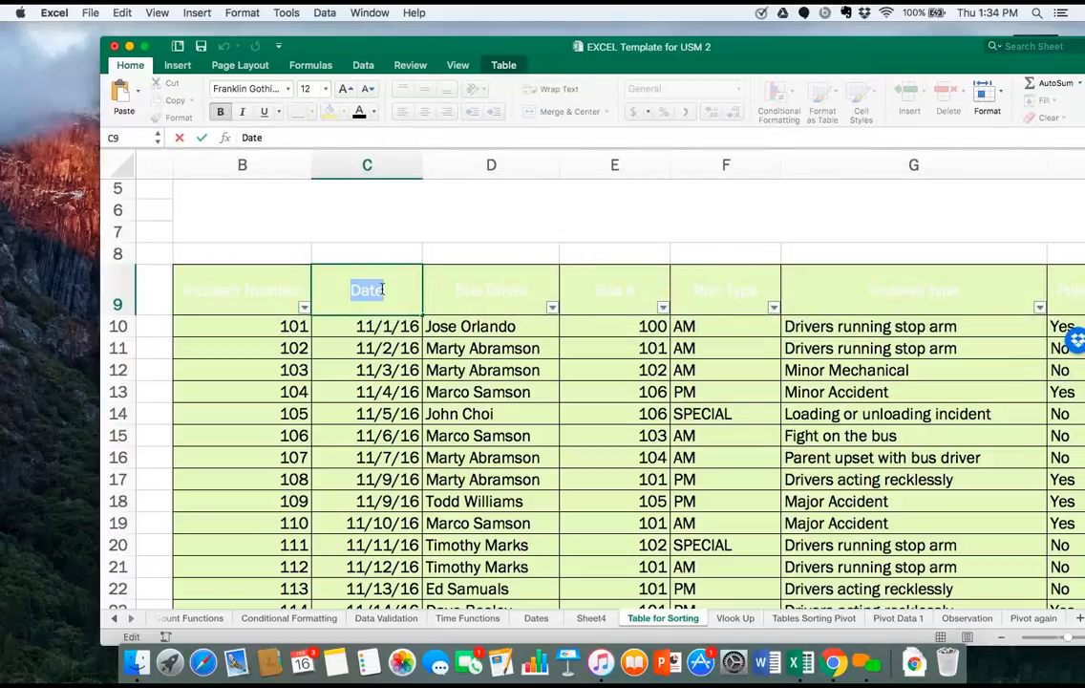
click(359, 113)
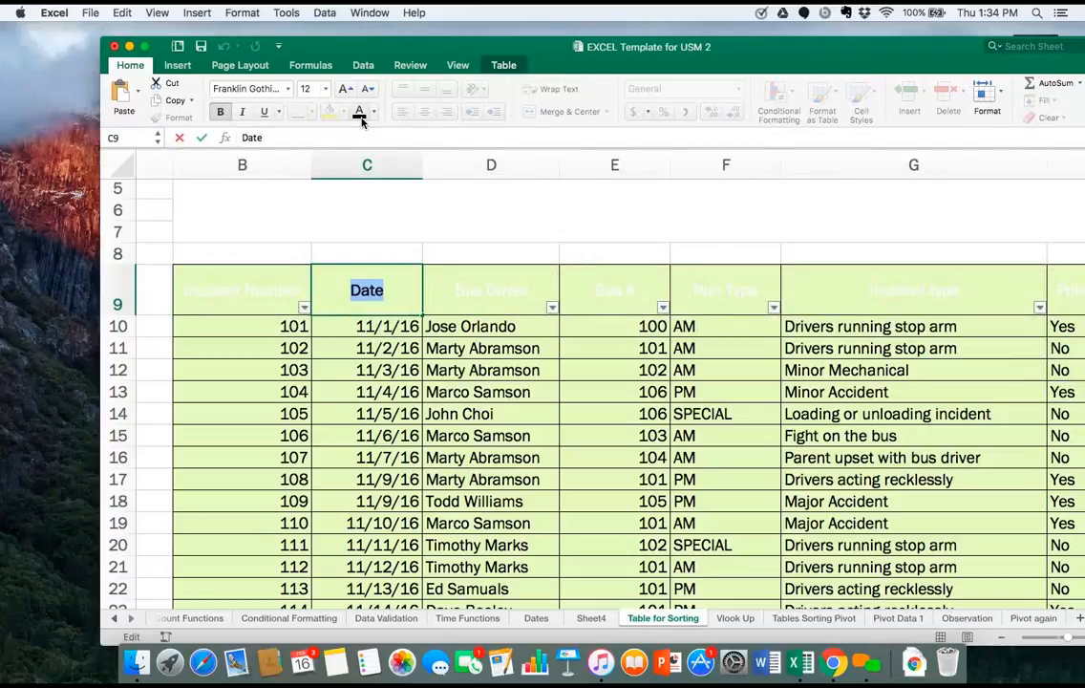
Edit the Incident Number header in B9 and apply the black font colour to its text.
double_click(199, 287)
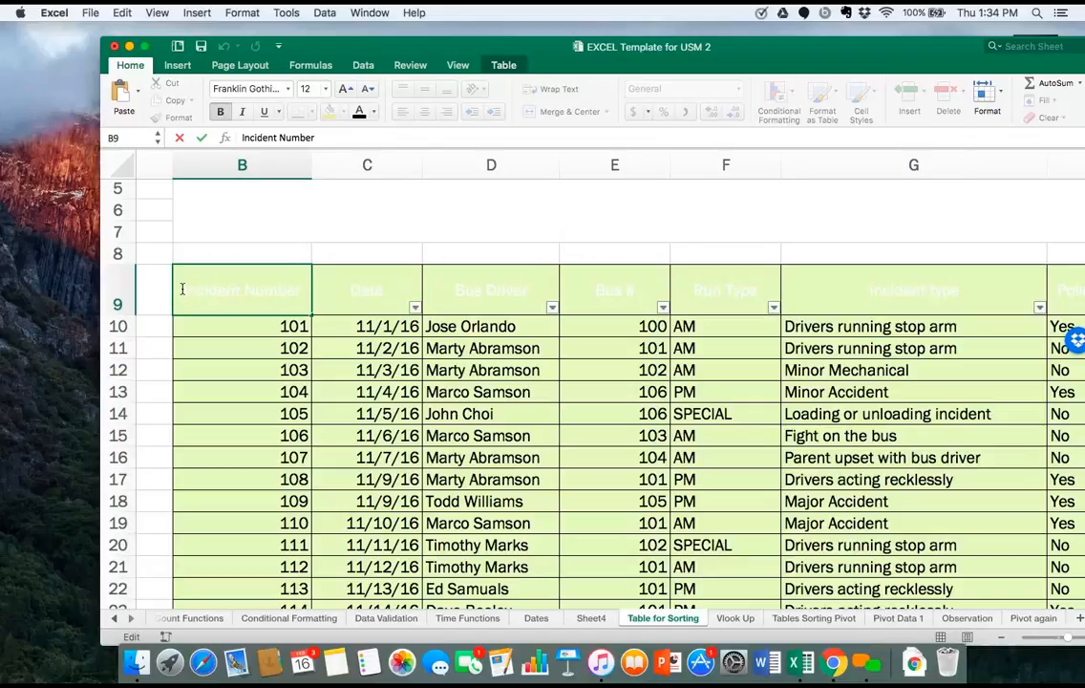
double_click(181, 289)
shift+click(306, 289)
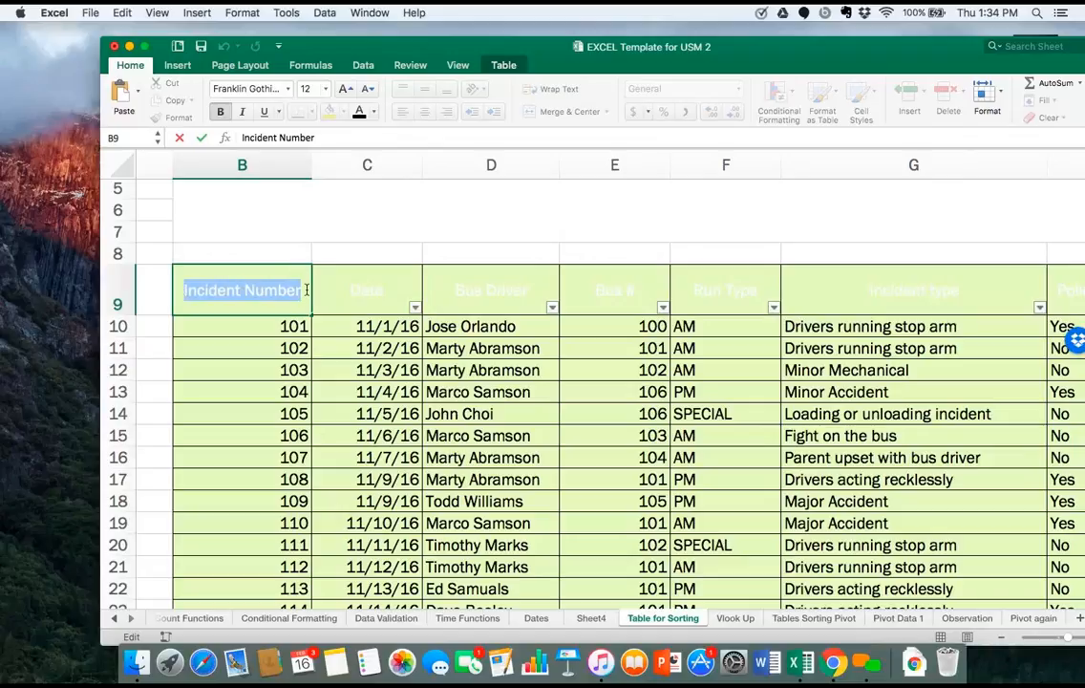
click(359, 111)
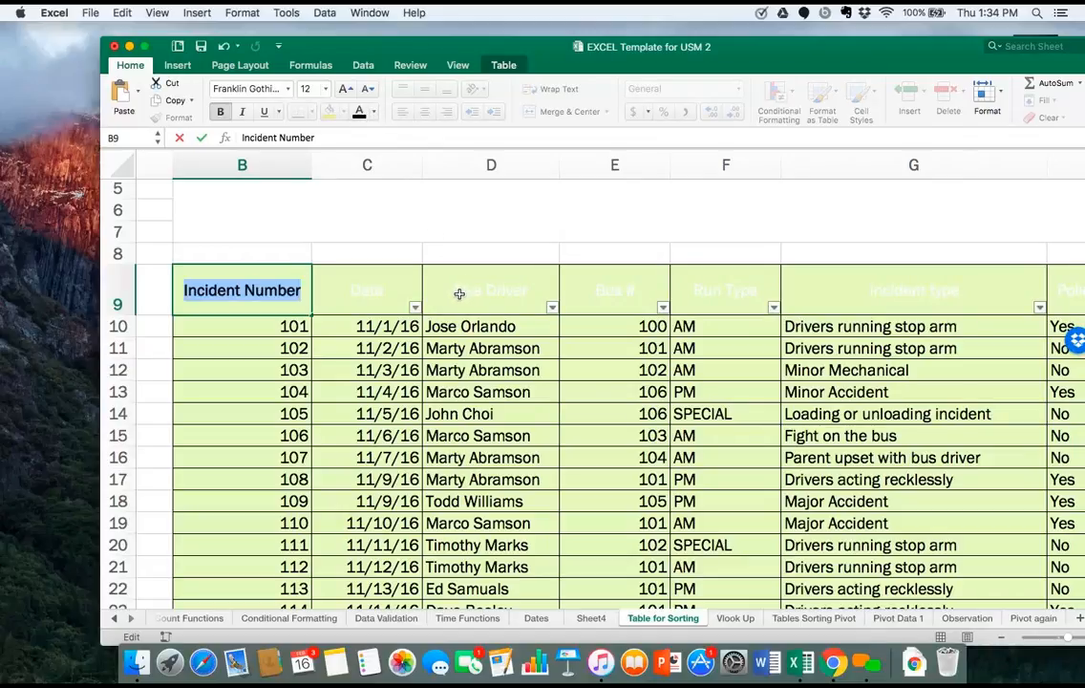
Return to cell B9 and colour the characters "ncident Number" in its header text black.
click(459, 294)
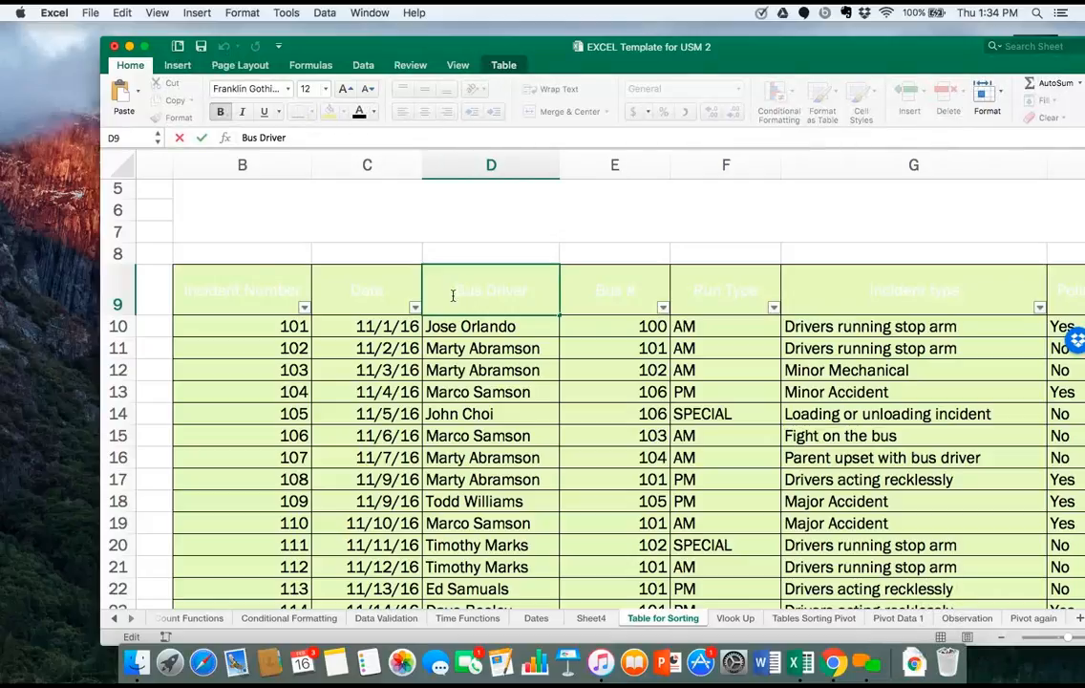
click(250, 294)
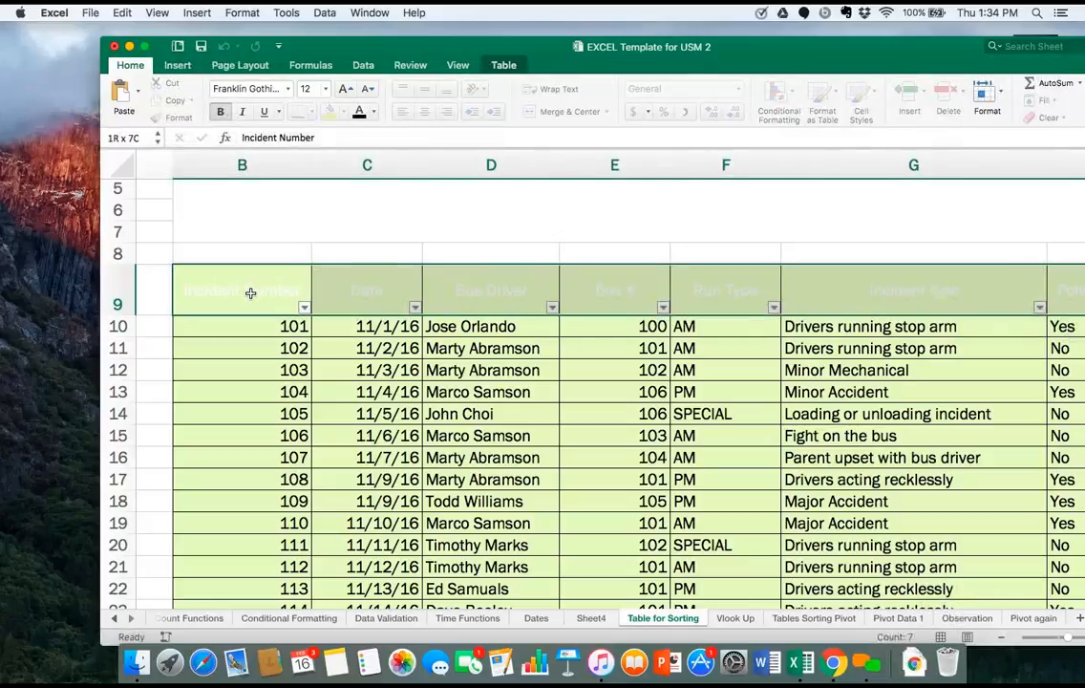
double_click(189, 290)
drag(189, 290, 734, 308)
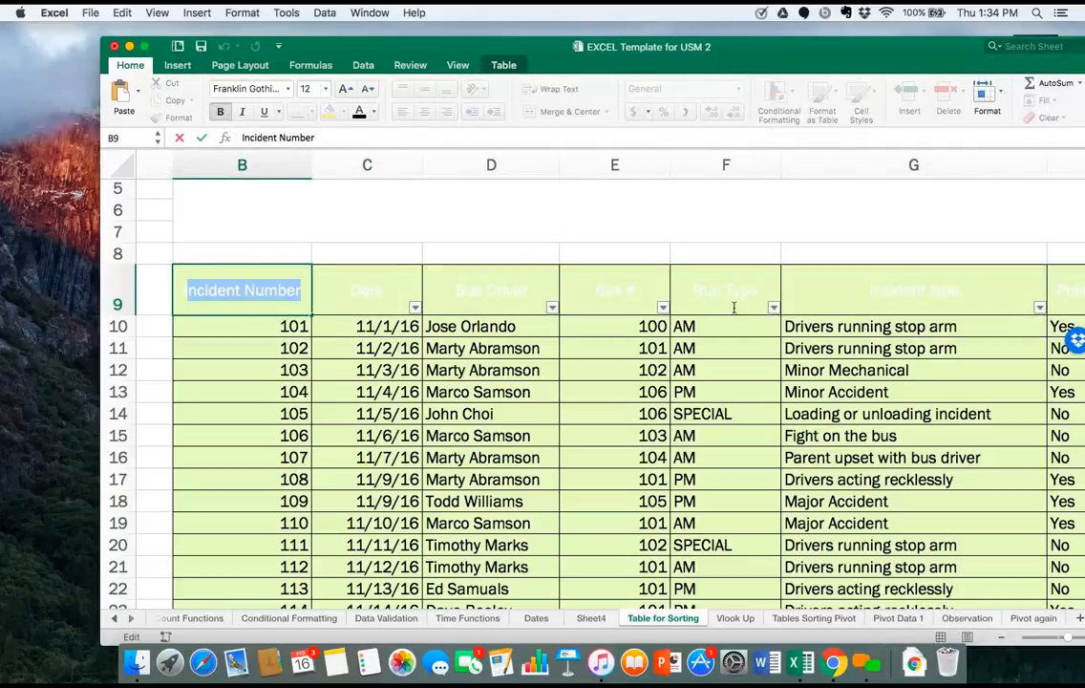
click(359, 114)
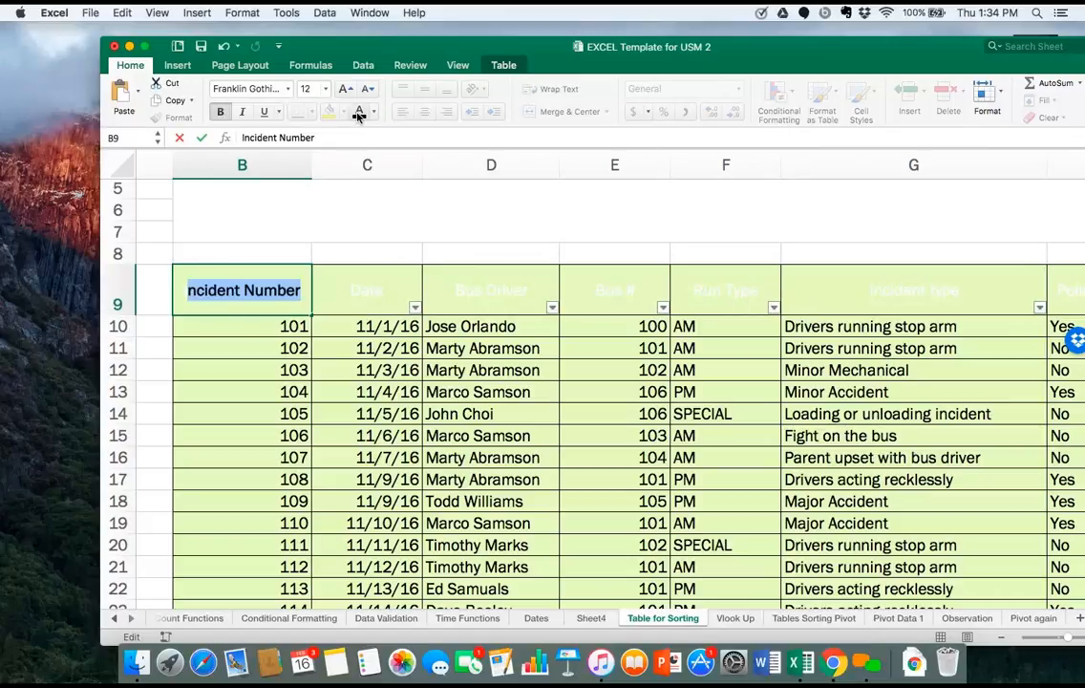
Try to apply the black font colour to the Date header text inside cell C9.
click(372, 301)
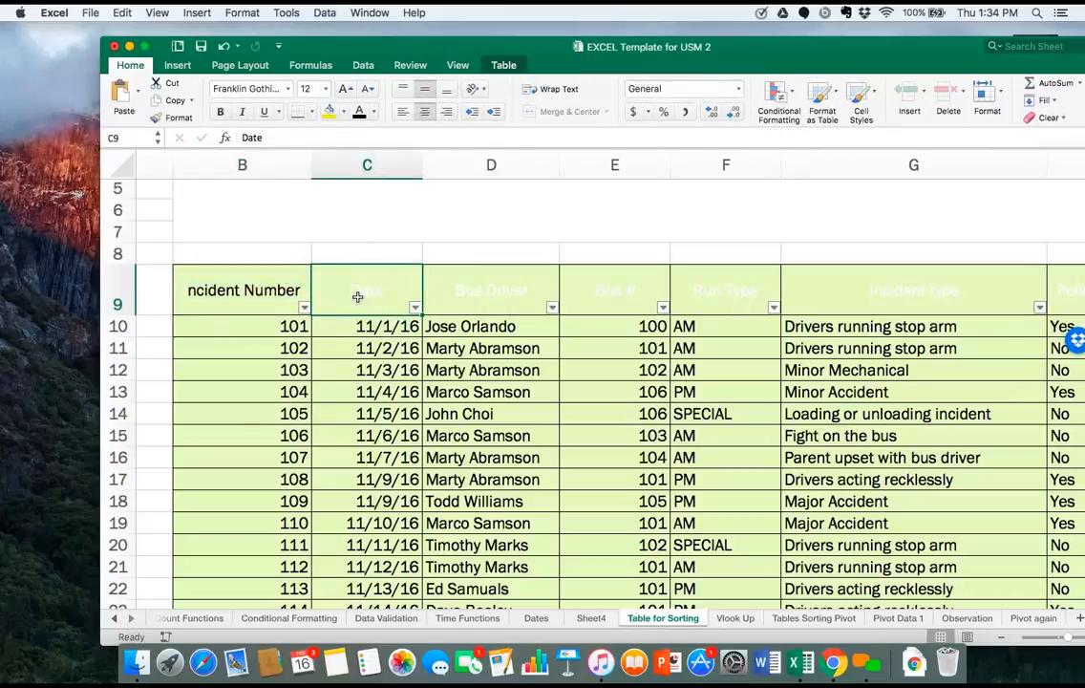
double_click(355, 292)
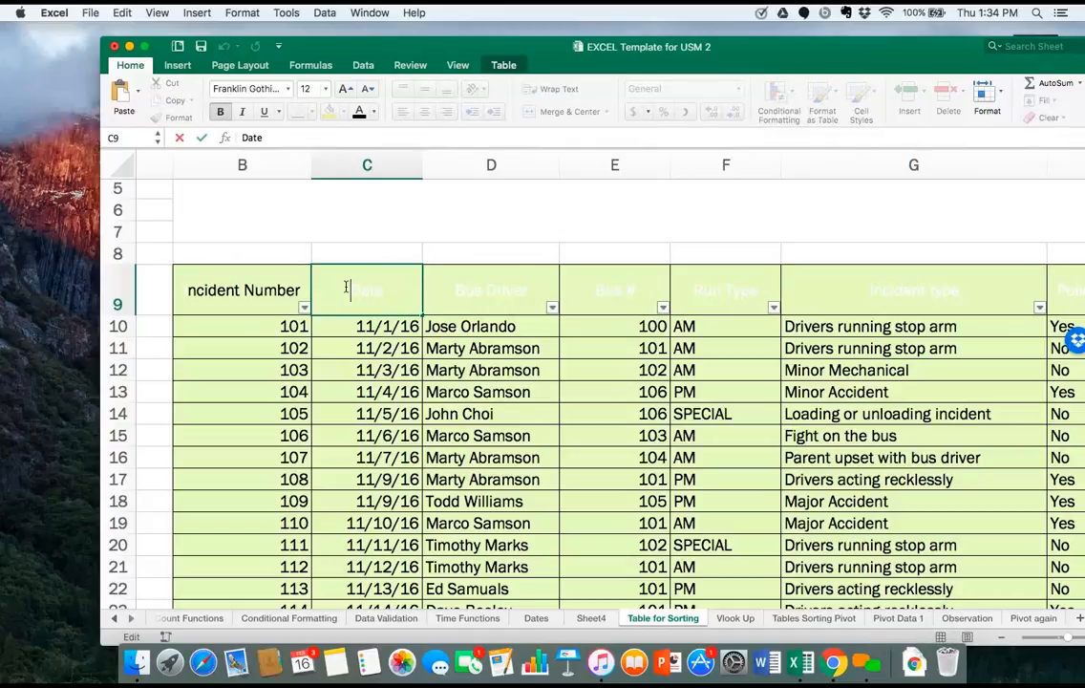
drag(347, 287, 385, 290)
click(359, 112)
Try to apply the black font colour to the Bus Driver, Bus # and Run Type header texts in D9:F9.
double_click(458, 290)
drag(456, 290, 538, 291)
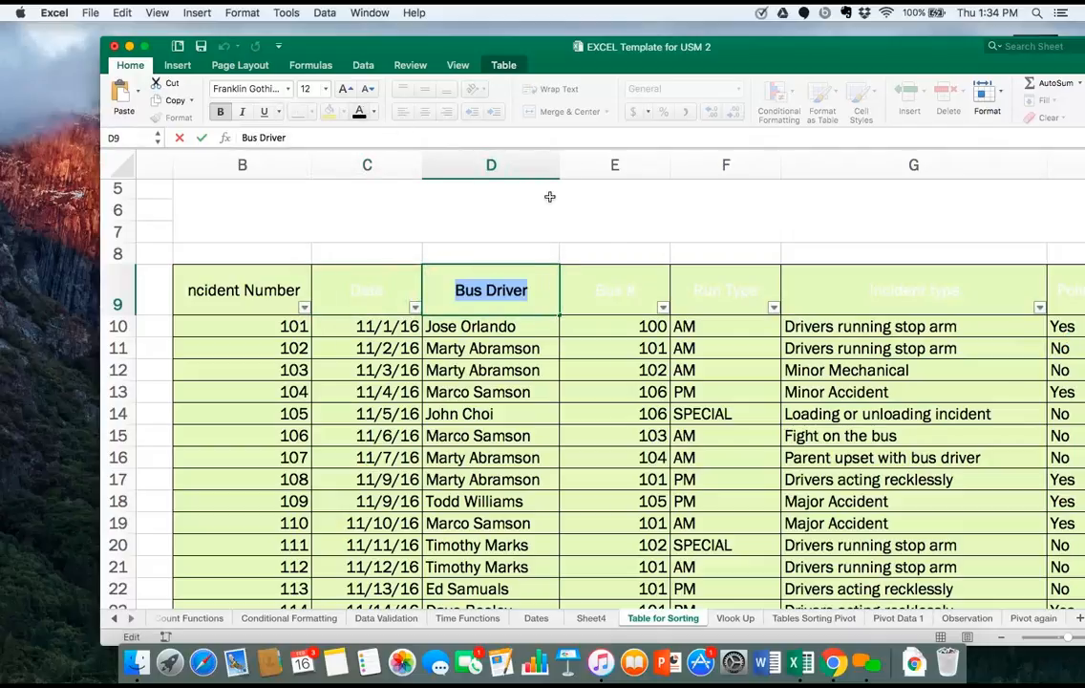
click(600, 293)
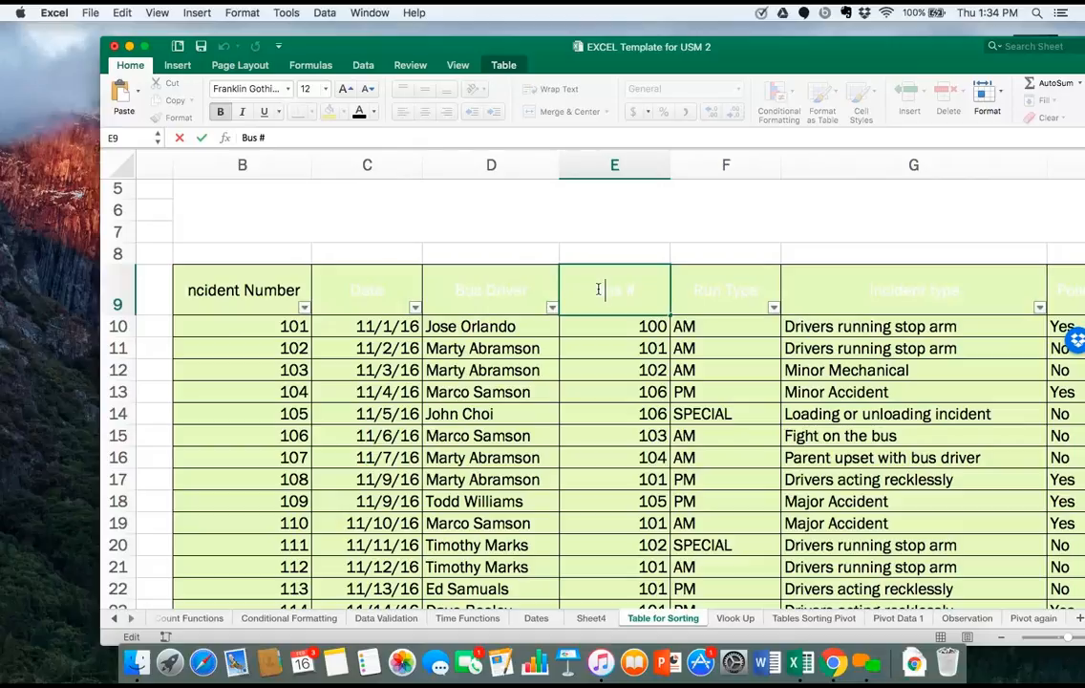
drag(599, 290, 639, 290)
click(698, 287)
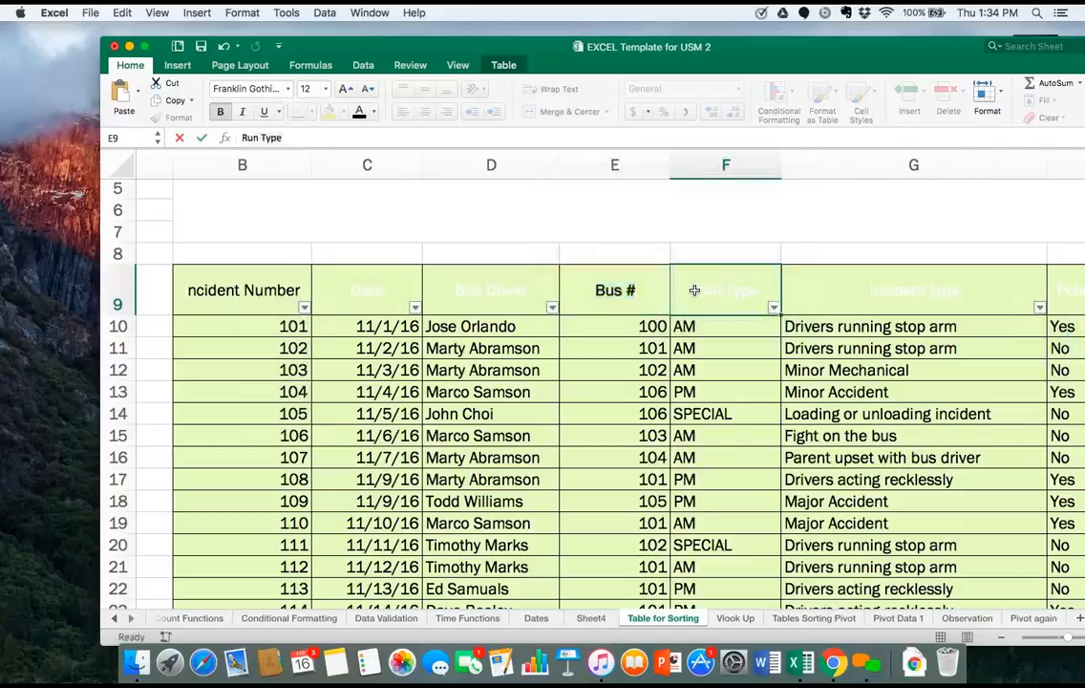
drag(695, 291, 754, 294)
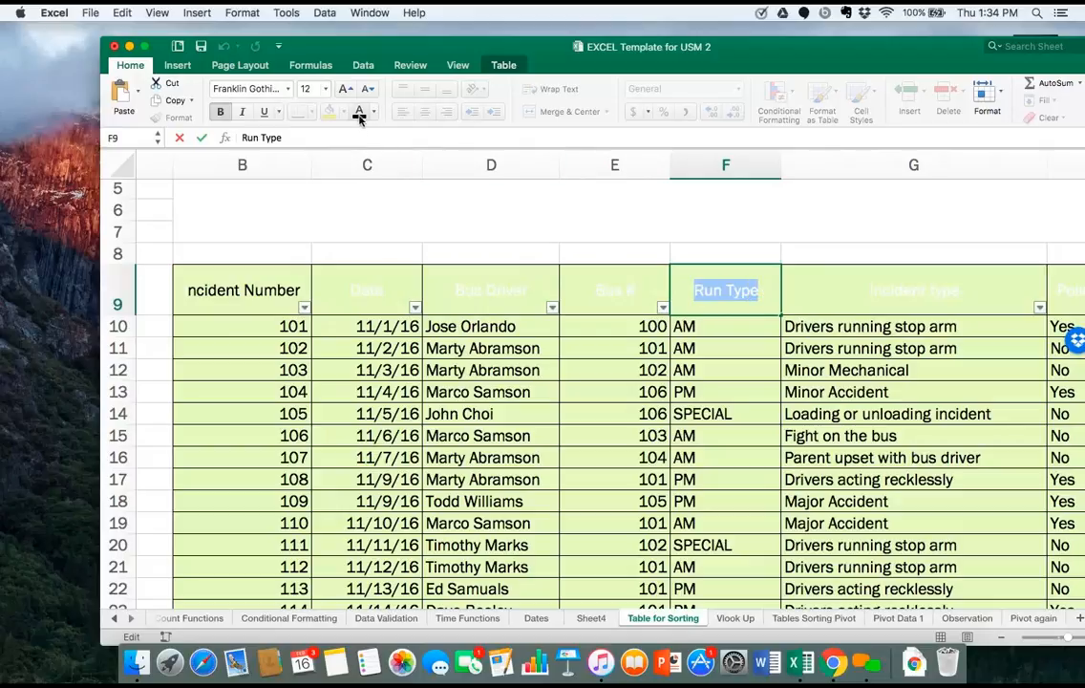
click(807, 291)
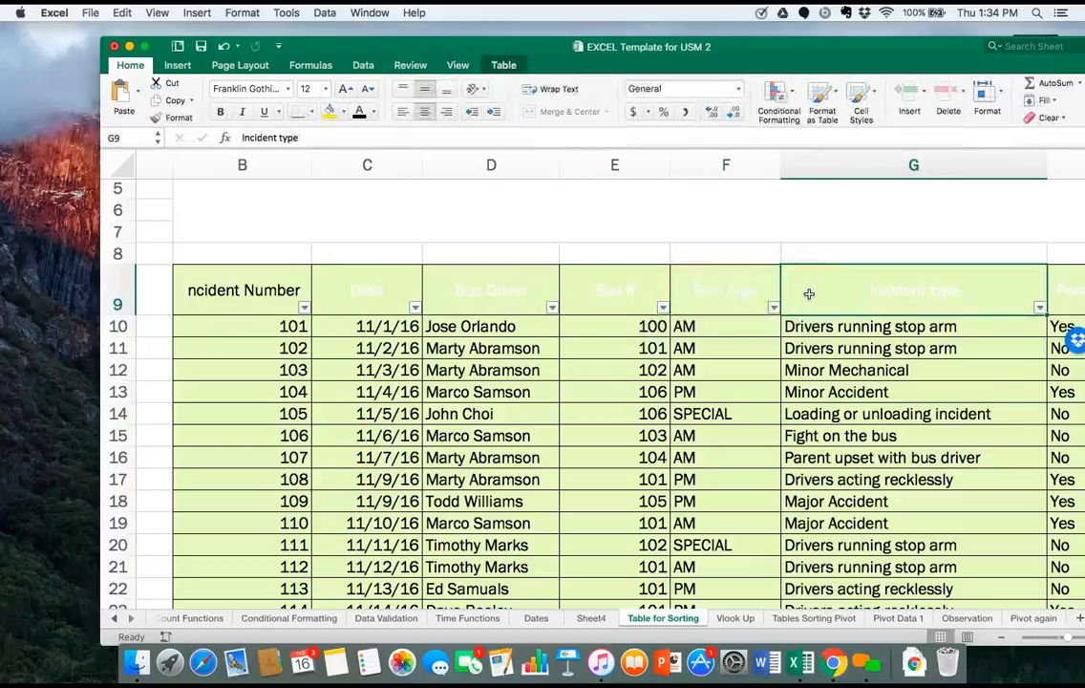
scroll(809, 294, right, 5)
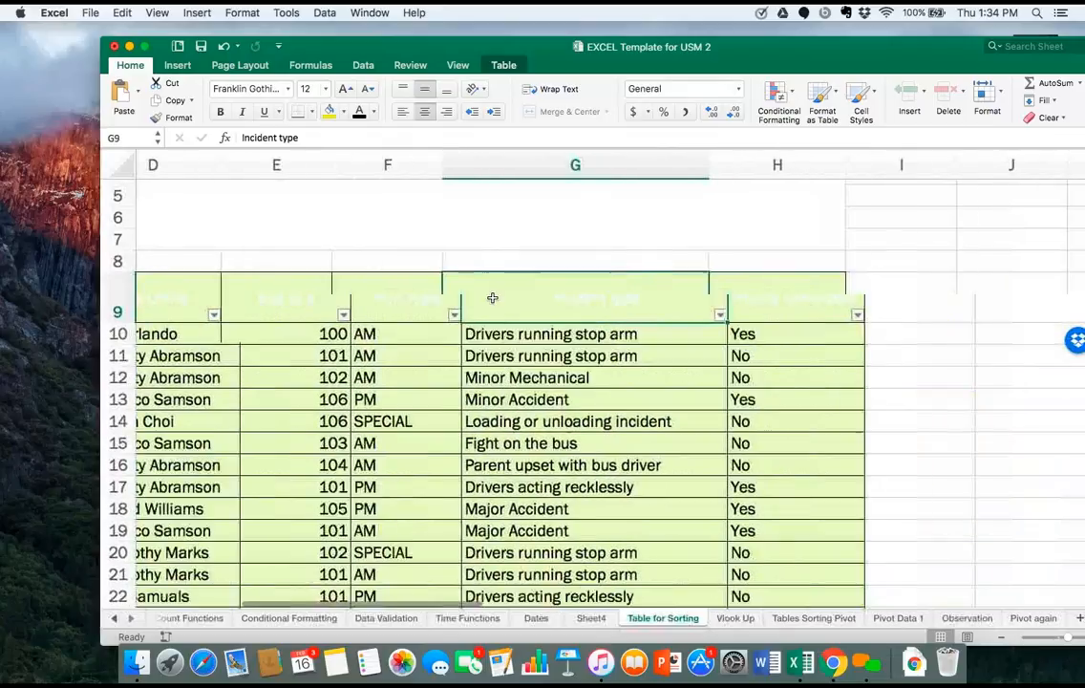
scroll(368, 306, left, 5)
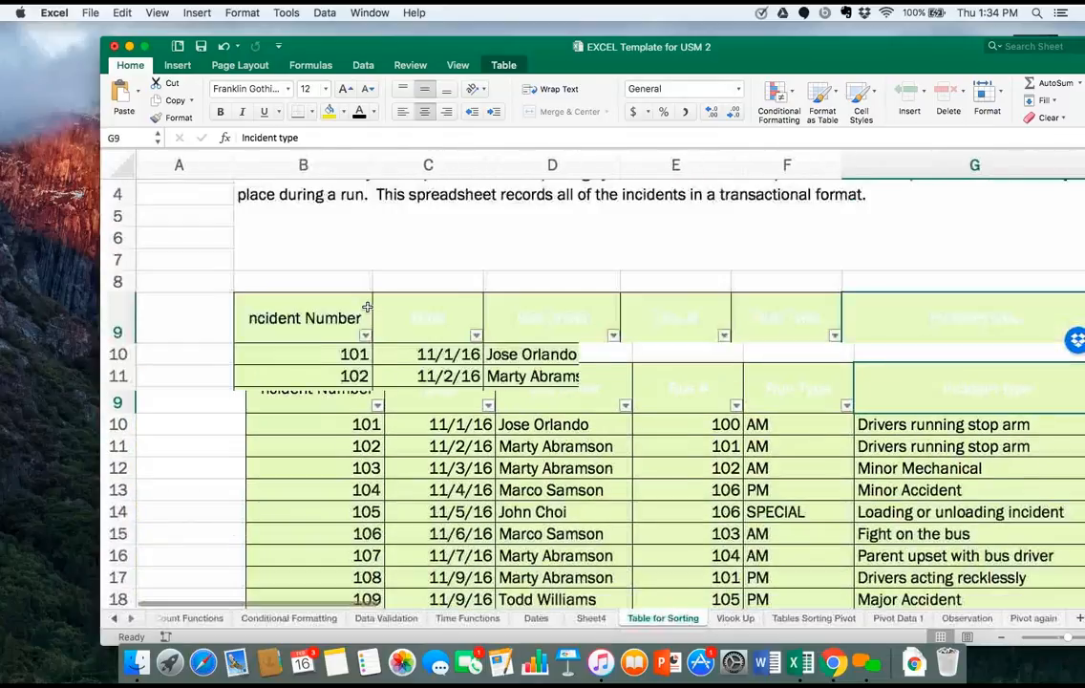
scroll(368, 305, down, 1)
double_click(236, 305)
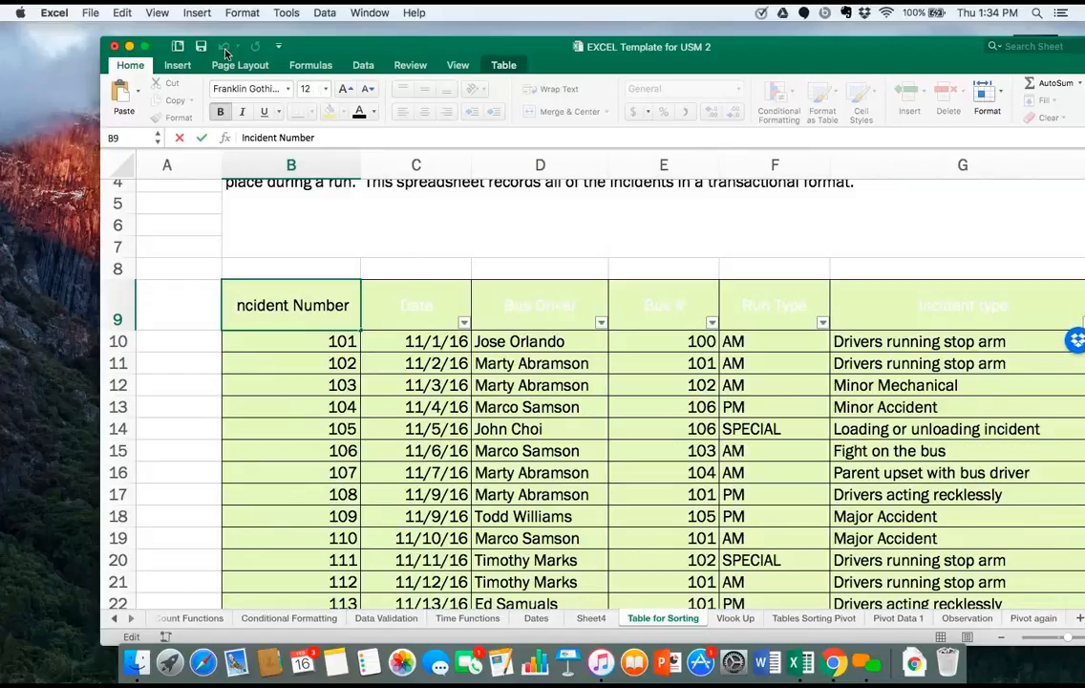
click(359, 293)
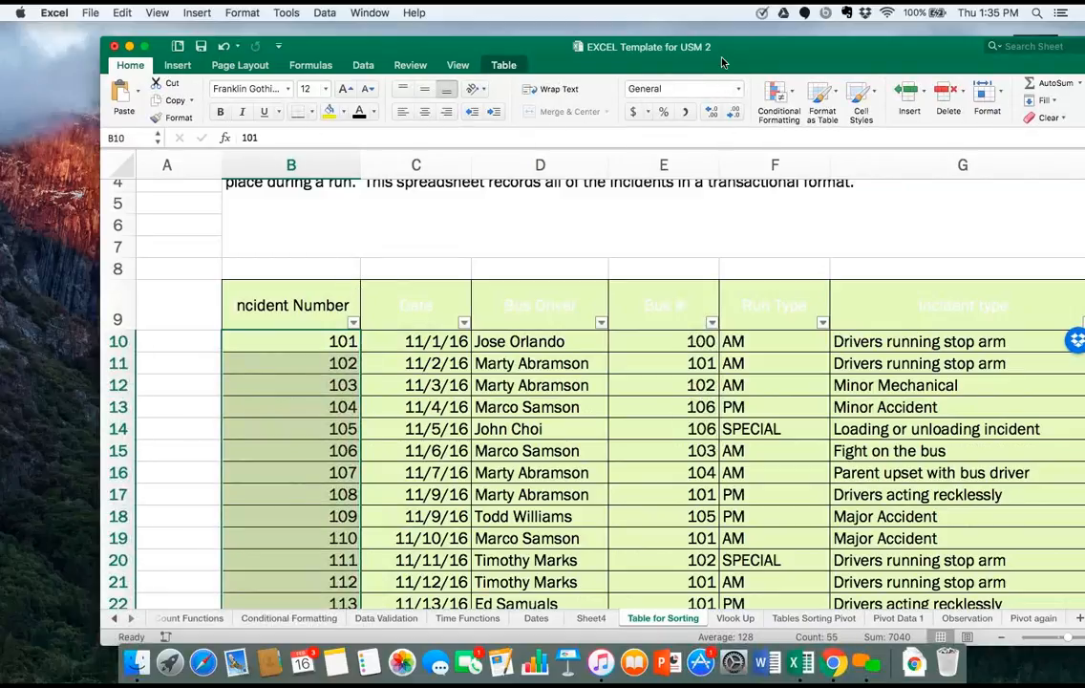
Try several preset table styles on the incident table, including the black, green and orange ones.
drag(723, 61, 513, 100)
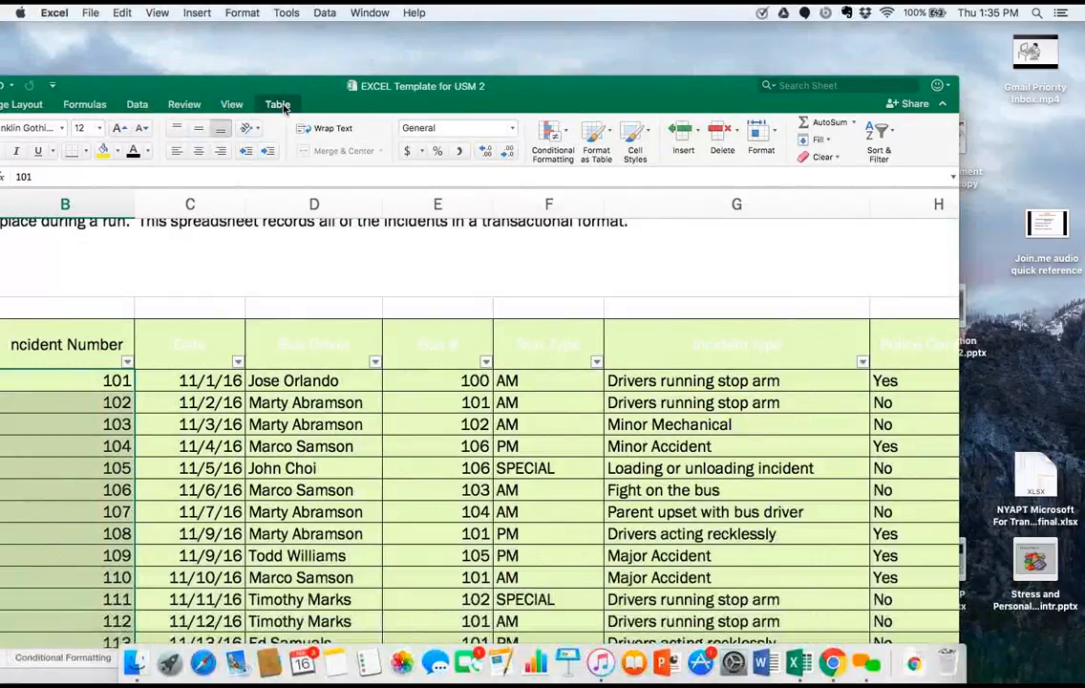
click(281, 106)
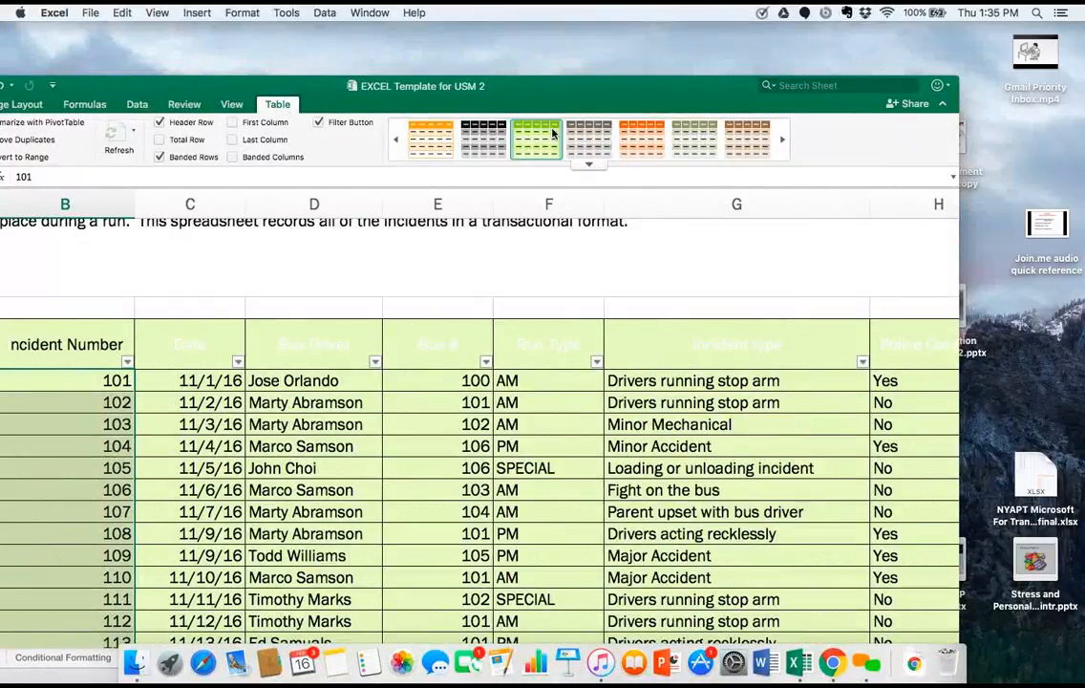
click(505, 405)
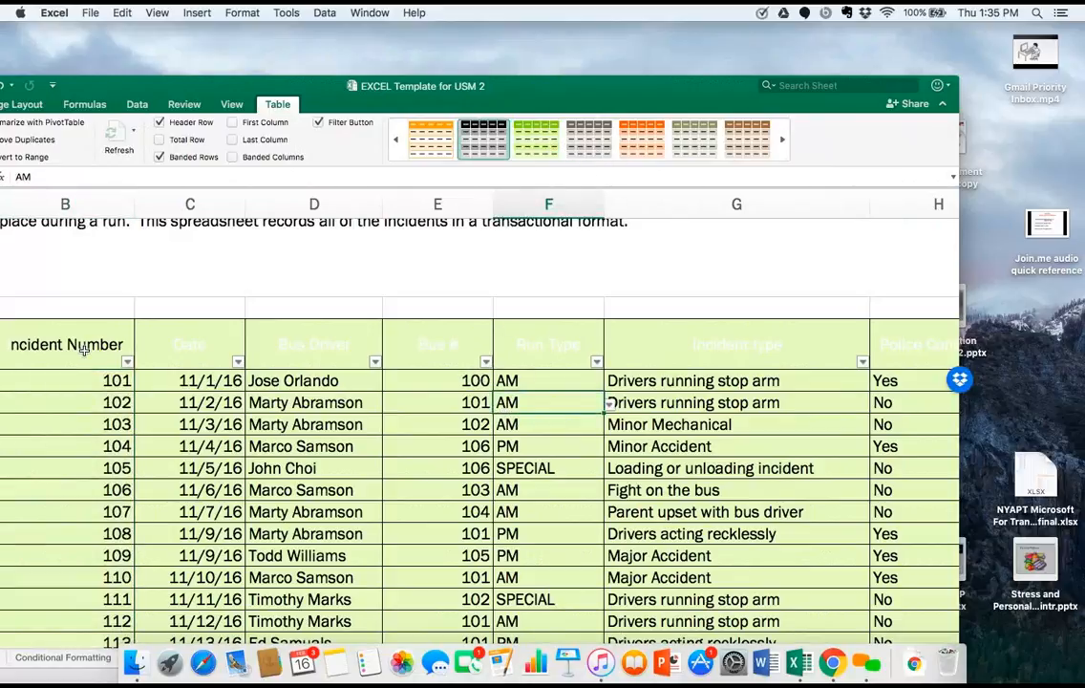
drag(84, 350, 933, 540)
click(536, 138)
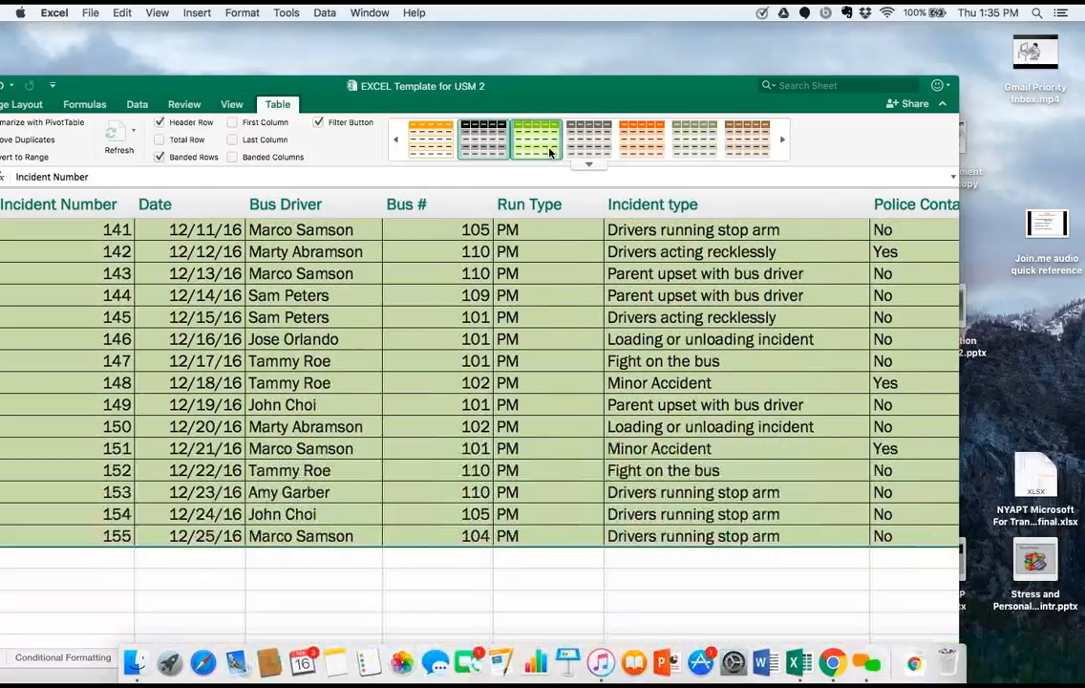
scroll(394, 388, up, 10)
scroll(395, 389, up, 5)
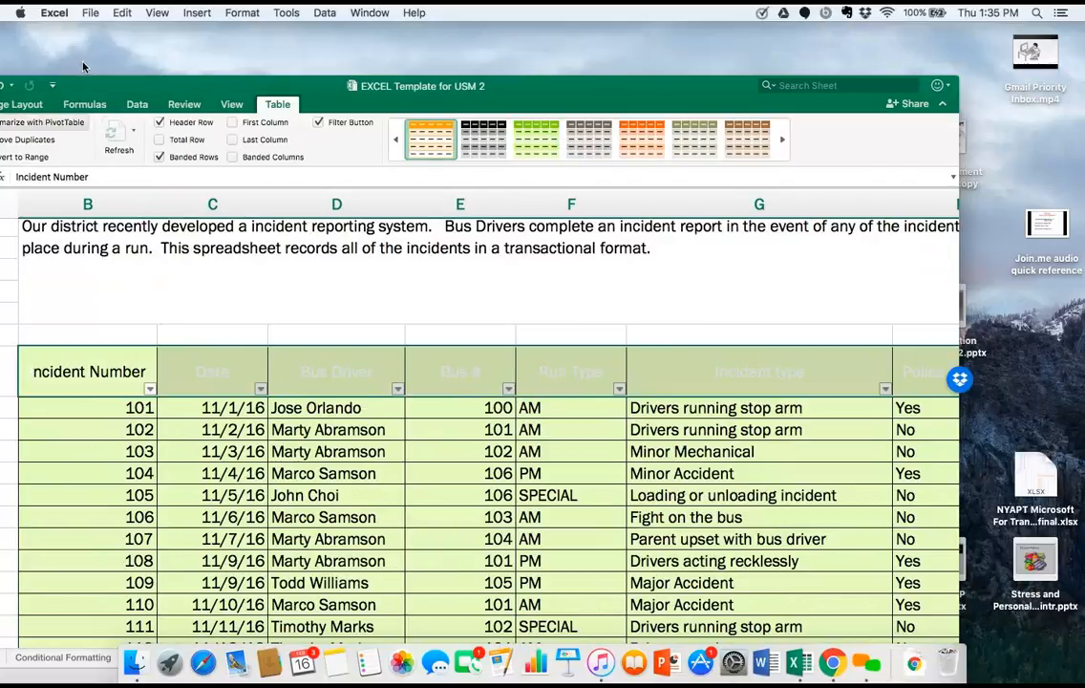
Try a yellow fill and a white fill on the table's header row, B9:H9.
drag(149, 89, 320, 98)
click(75, 113)
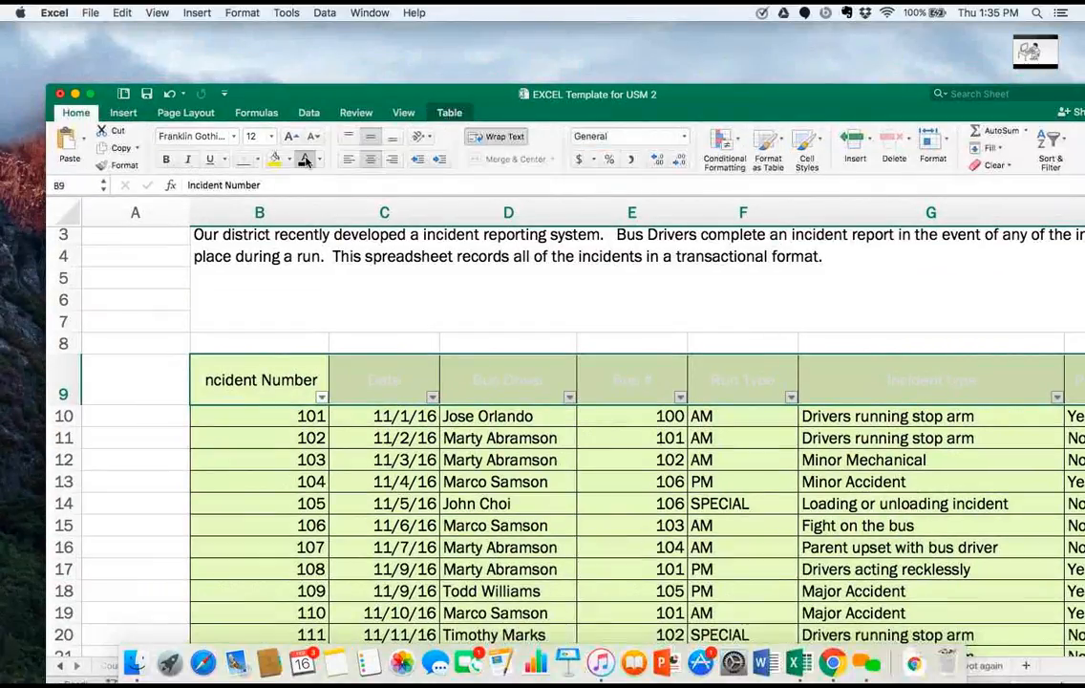
click(276, 162)
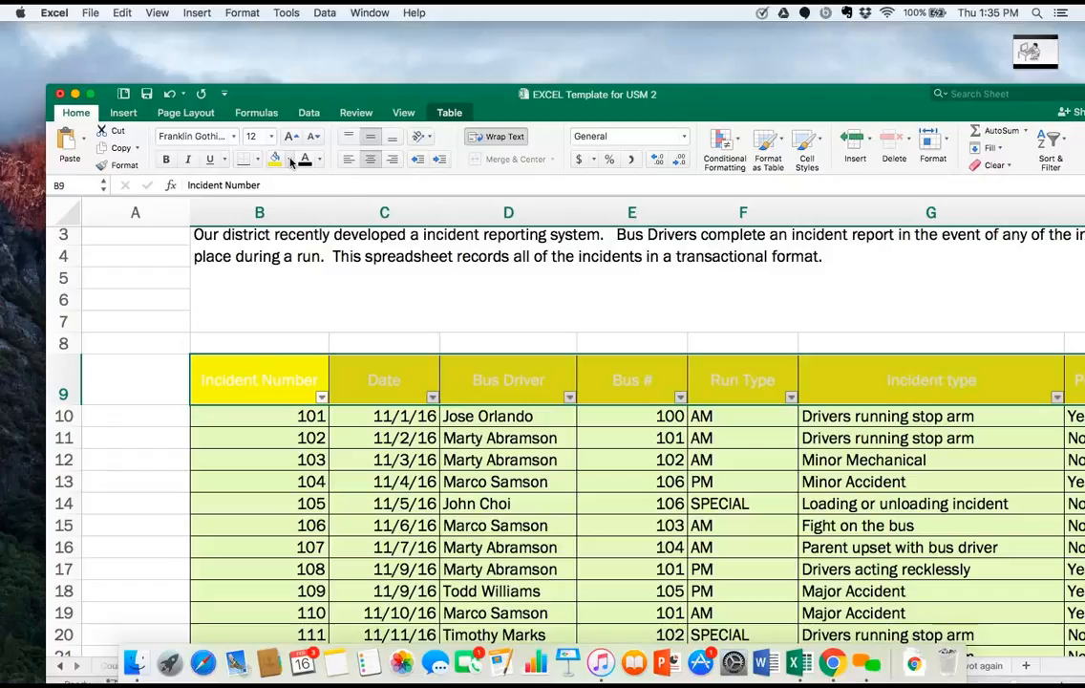
click(290, 161)
click(280, 247)
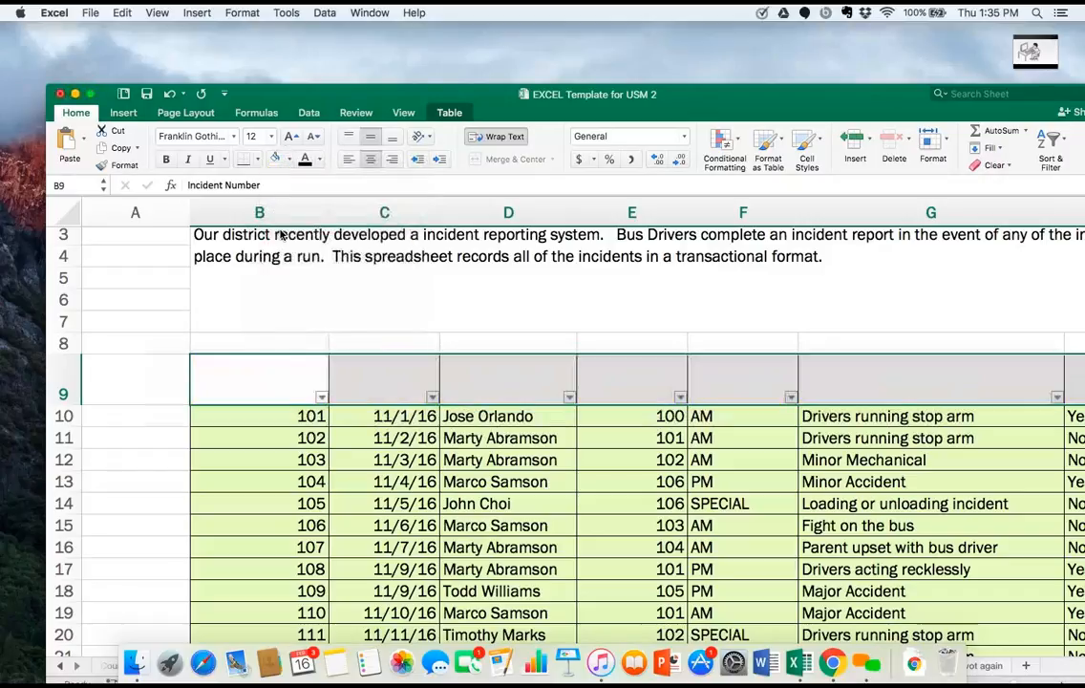
Fill the table's header row, B9:H9, with the black theme colour.
click(292, 160)
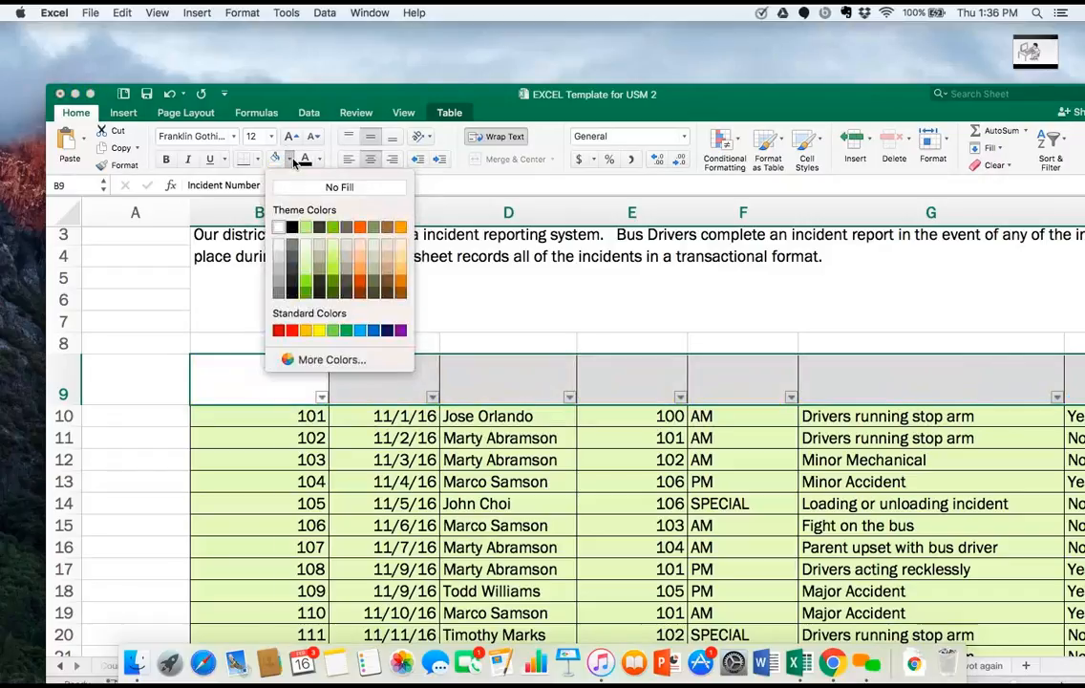
click(292, 230)
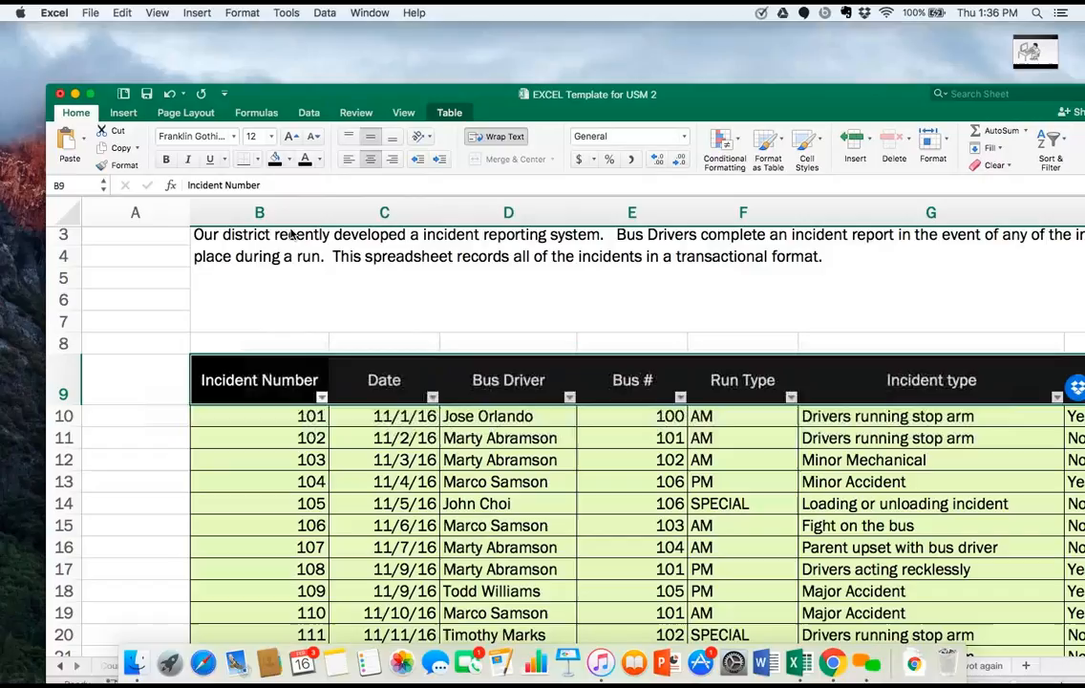
click(514, 344)
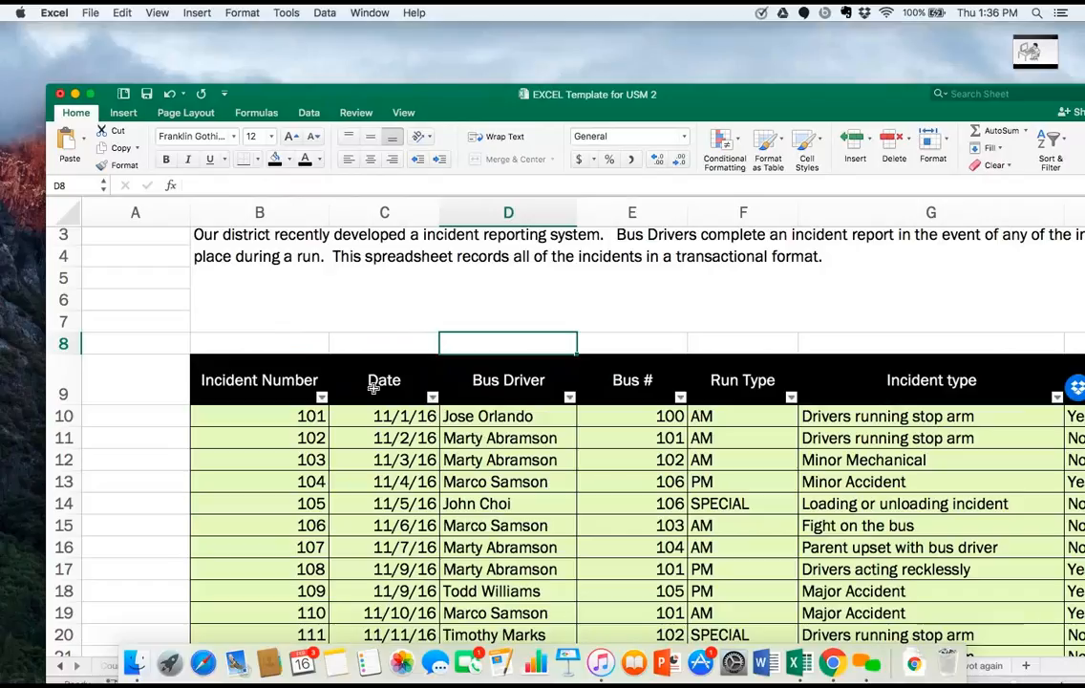
Look over the incident table's header row and its columns from Incident Number to Police Contacted.
scroll(471, 407, right, 3)
scroll(471, 407, down, 3)
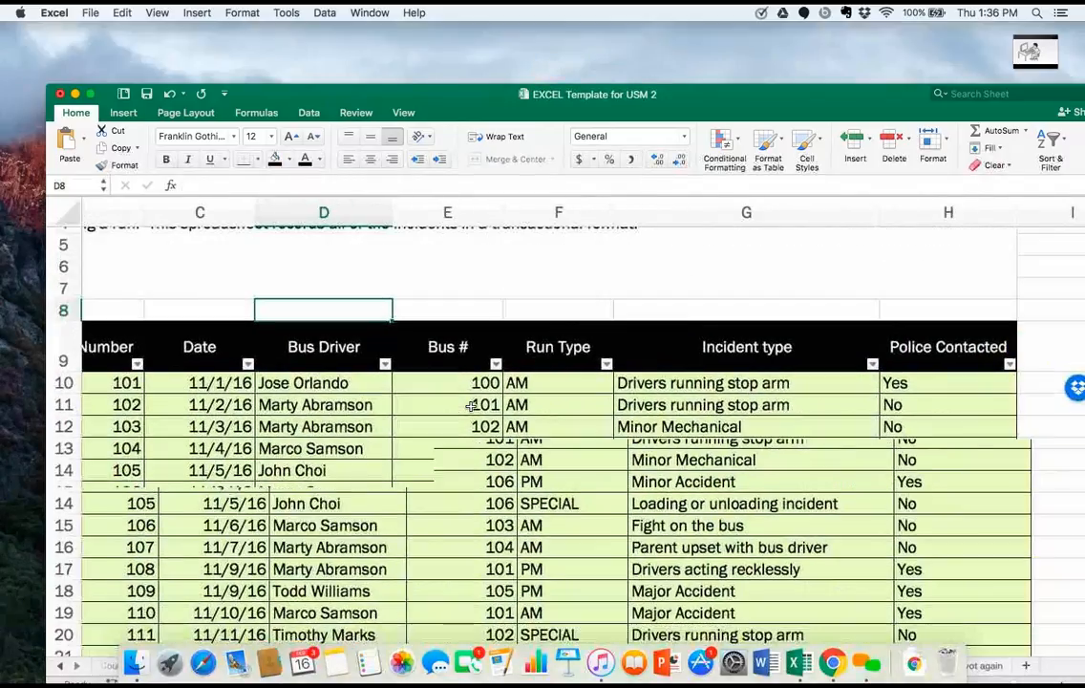
scroll(471, 407, left, 1)
scroll(471, 407, down, 1)
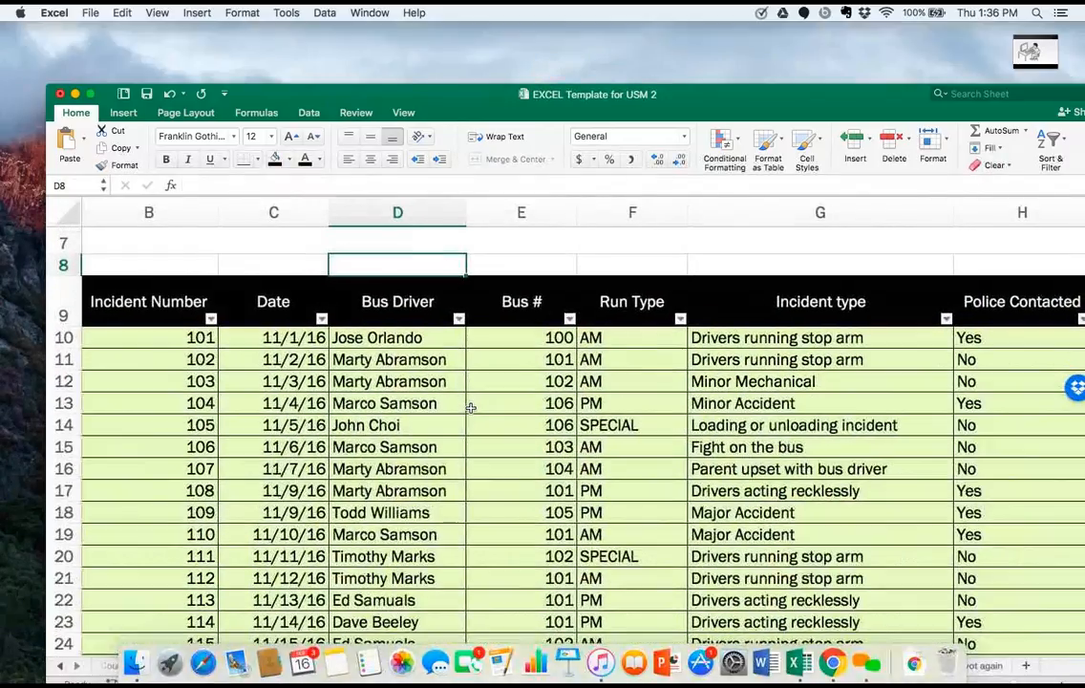
scroll(467, 419, down, 1)
scroll(467, 420, down, 1)
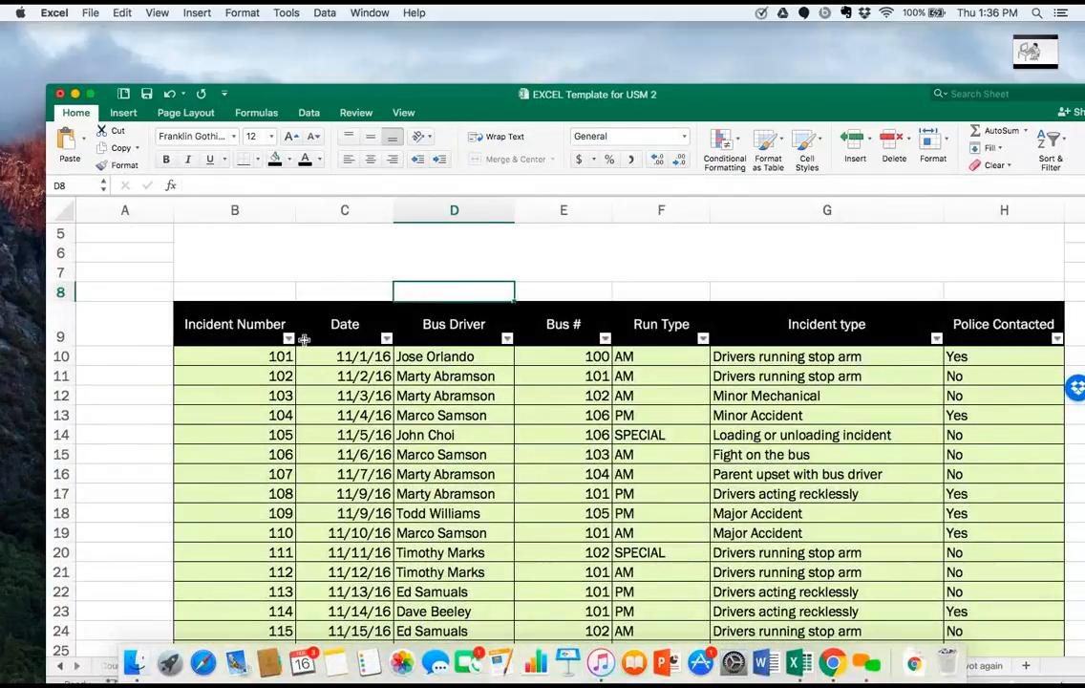
click(786, 316)
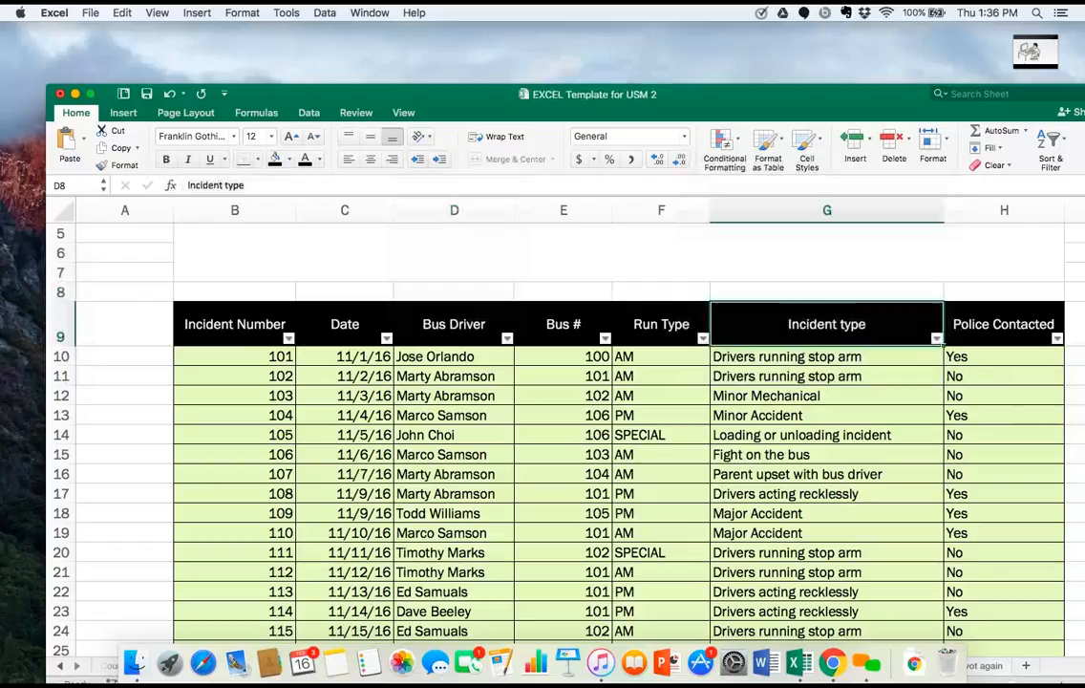
click(816, 262)
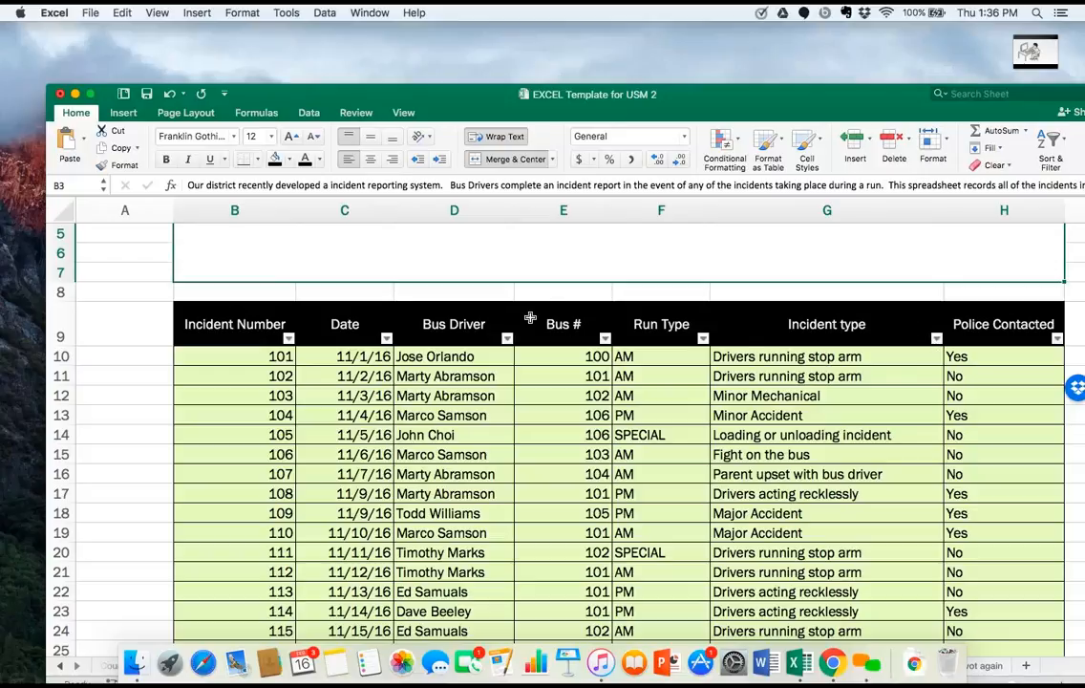
Sort the incident table by the Bus Driver column in ascending order and look through the sorted rows.
click(507, 339)
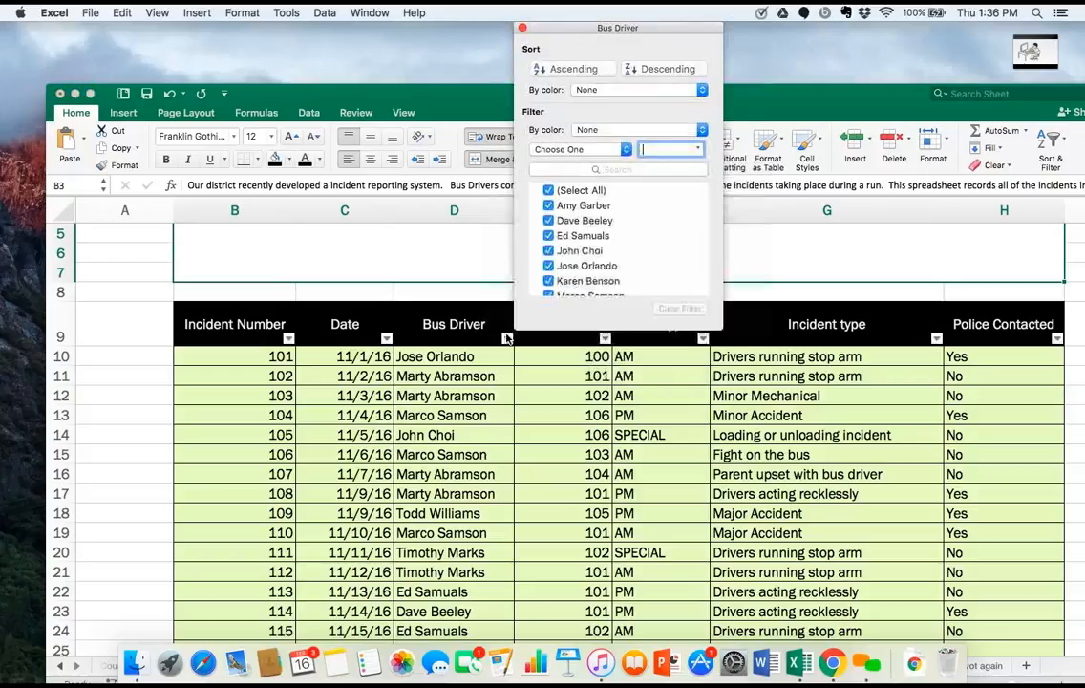
click(564, 69)
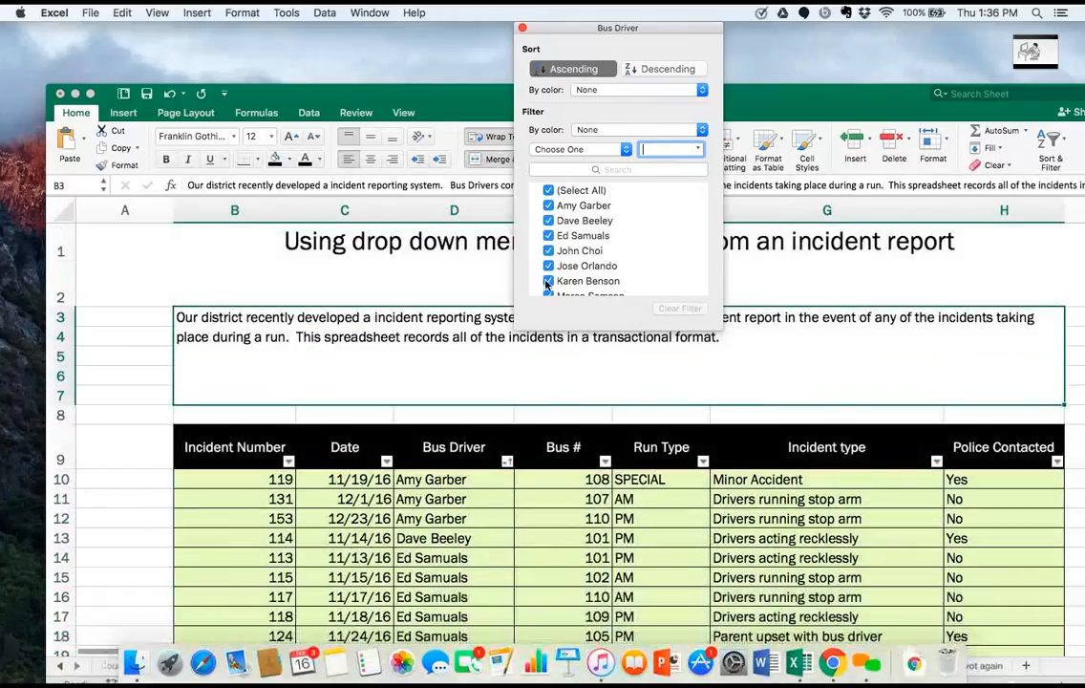
scroll(513, 451, down, 5)
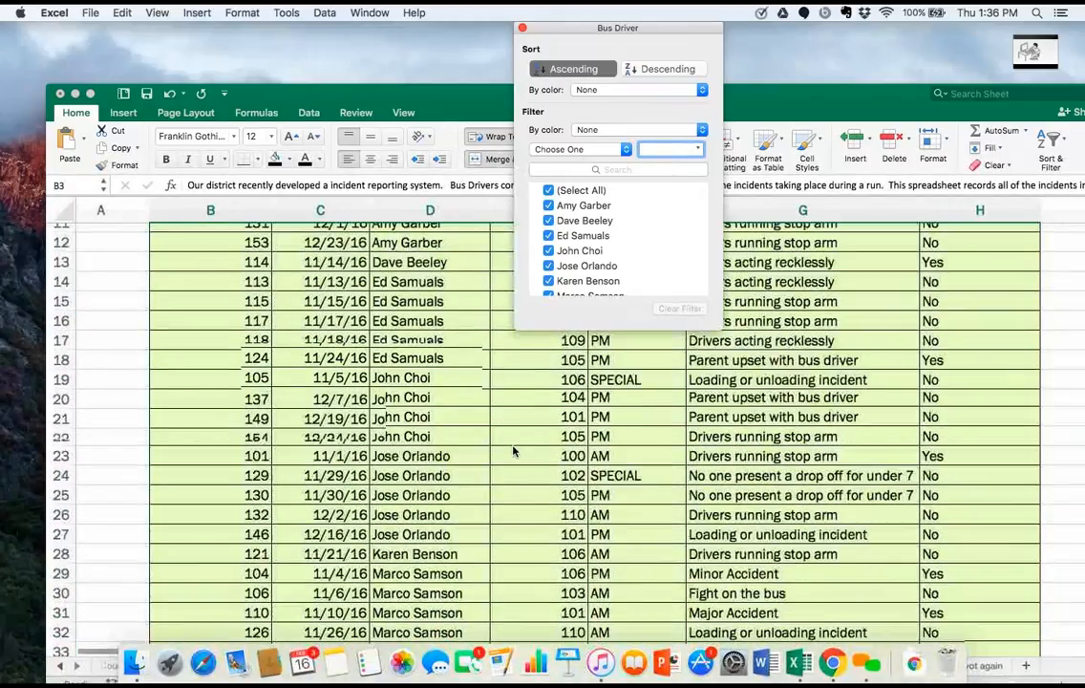
scroll(513, 451, down, 10)
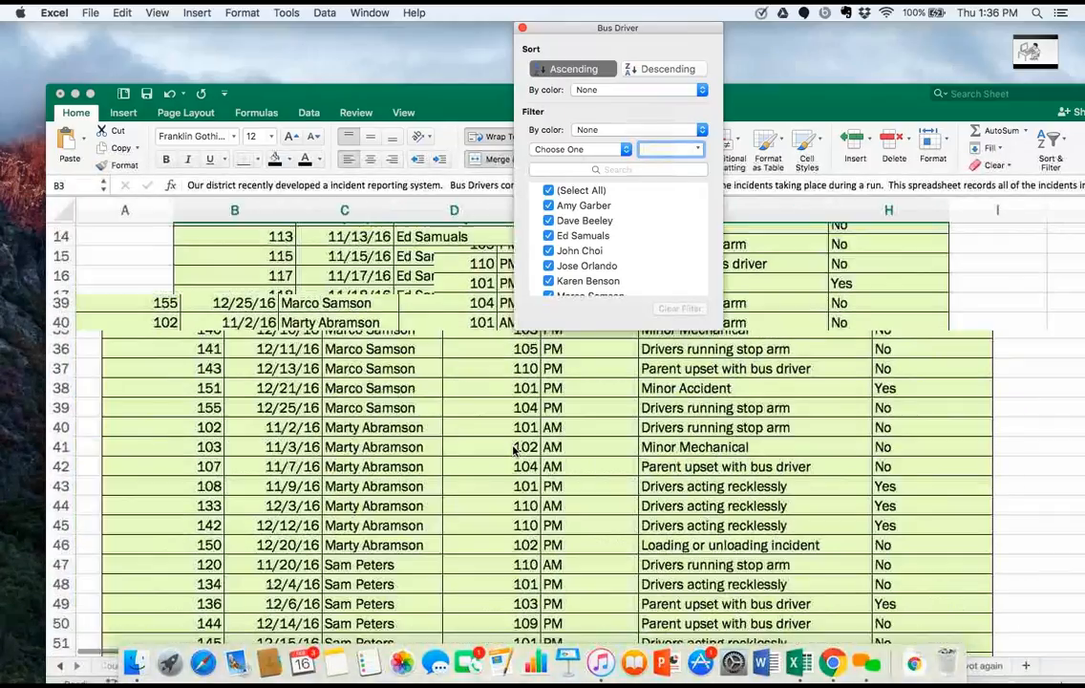
Close the Microsoft AutoUpdate window without installing the Office updates.
scroll(513, 451, up, 10)
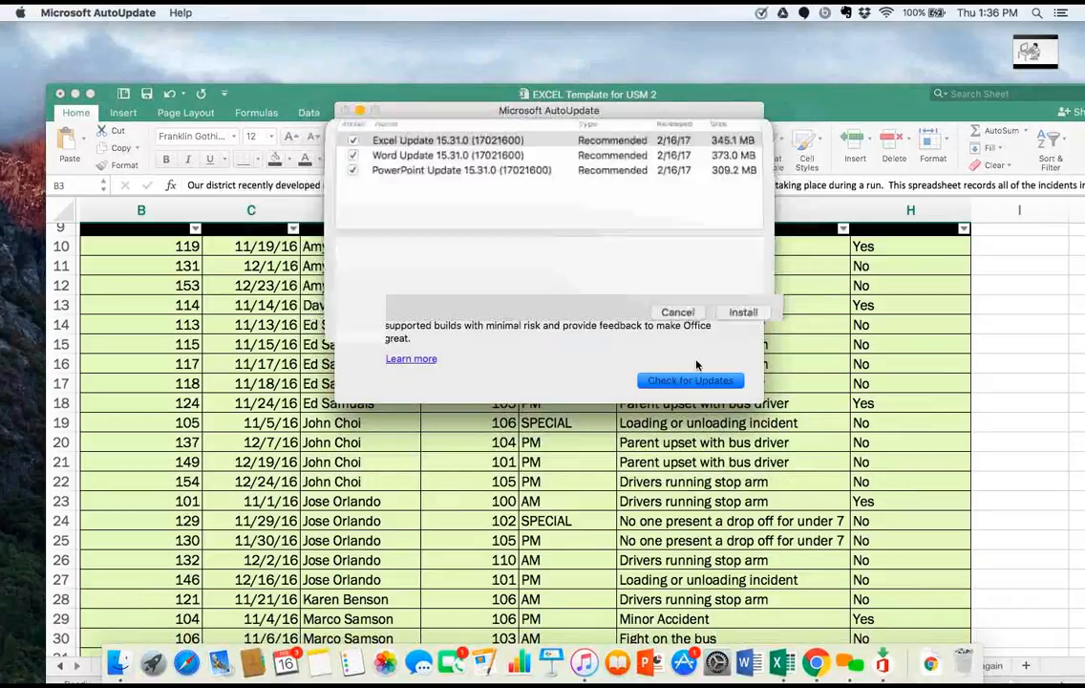
click(672, 421)
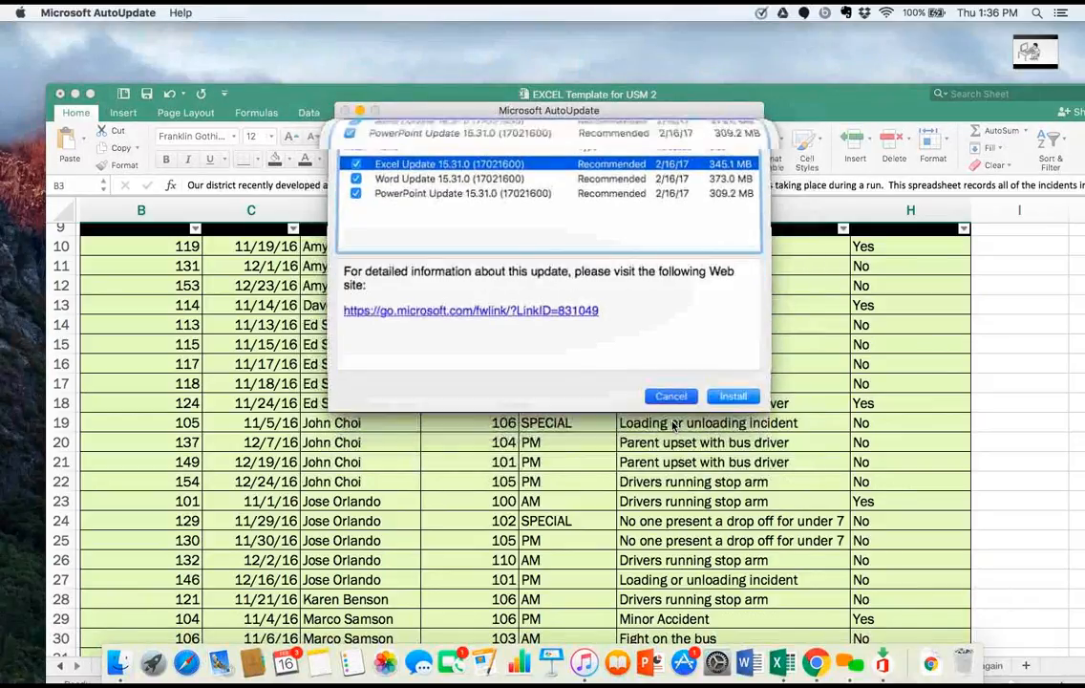
click(346, 111)
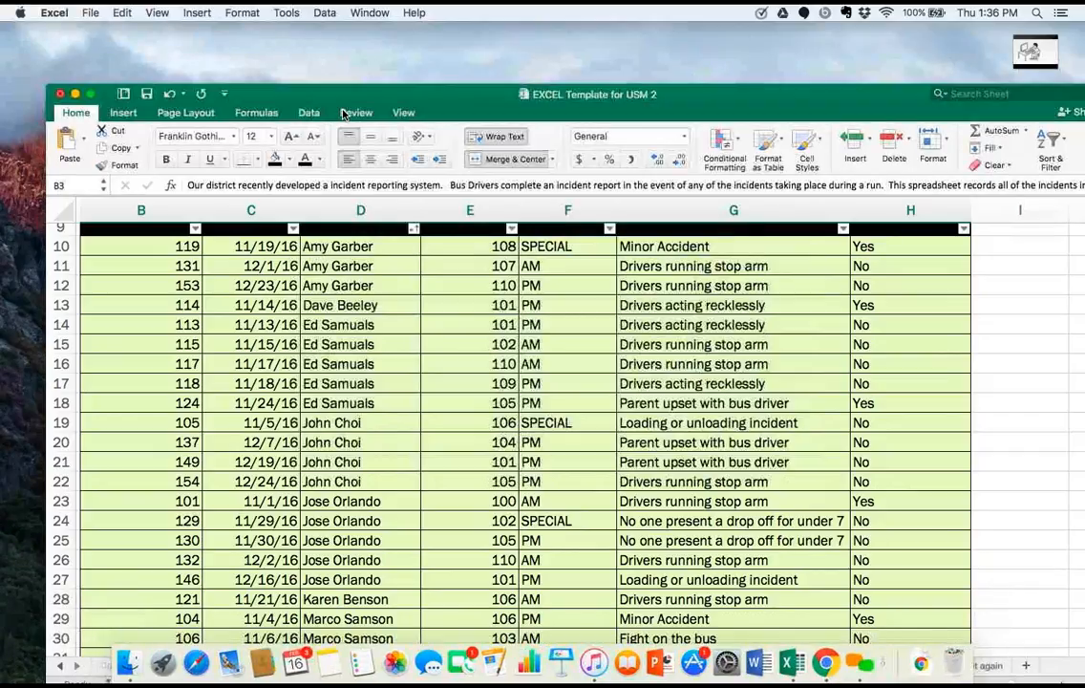
Filter the incident table's Bus Driver column to show only the first, third and fifth drivers in the list.
click(414, 229)
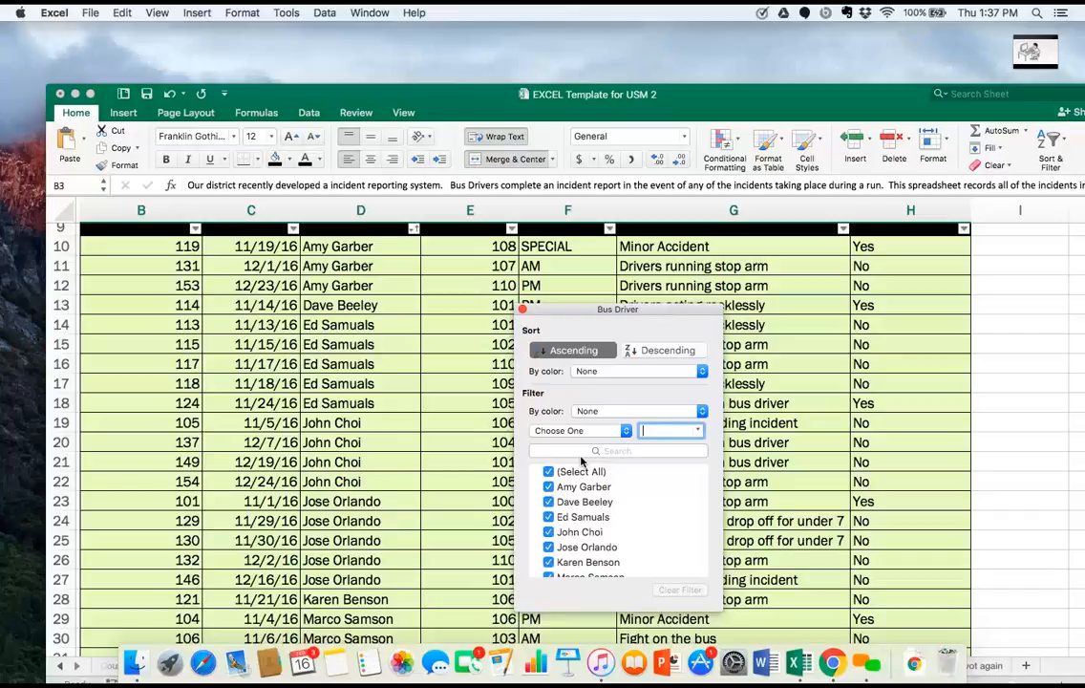
click(548, 531)
click(550, 547)
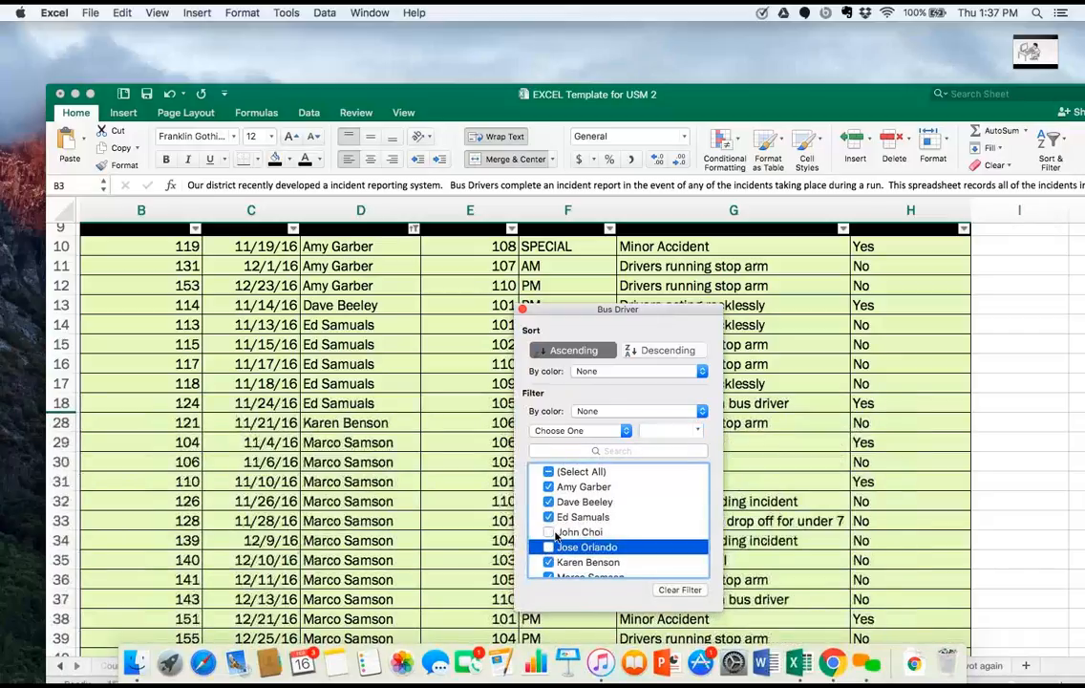
click(548, 472)
click(549, 472)
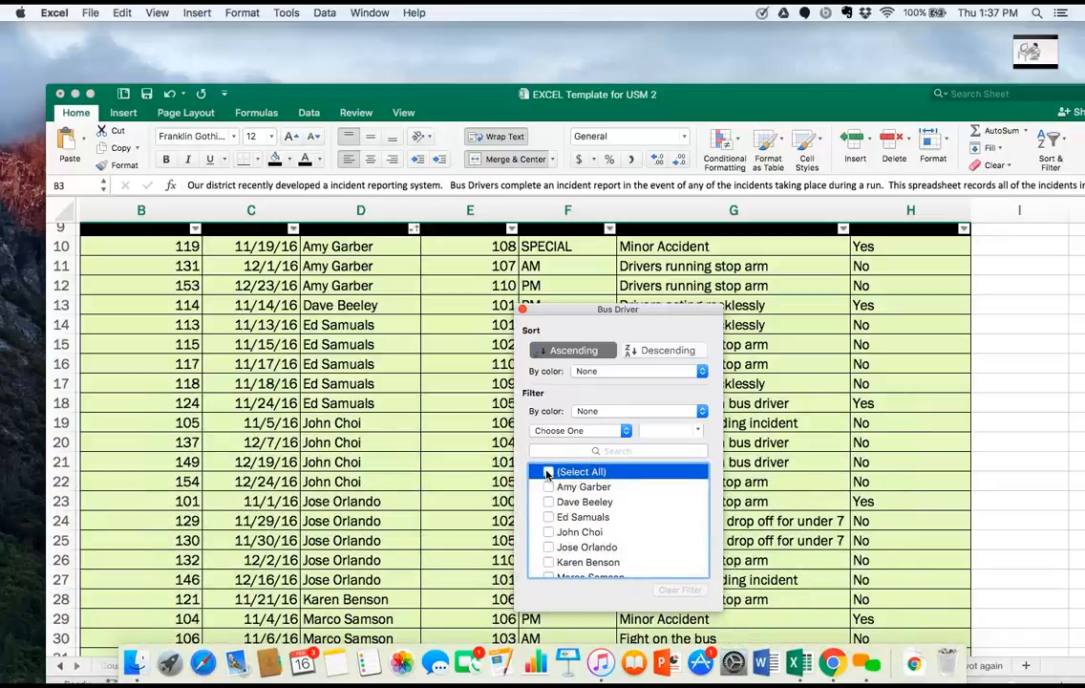
click(548, 487)
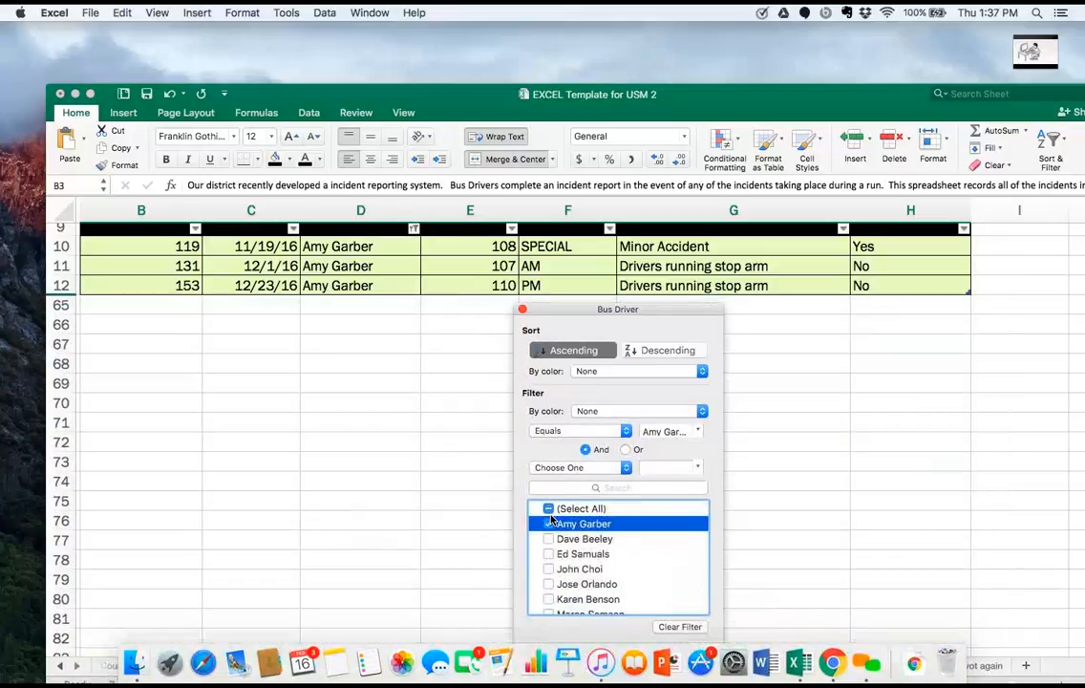
click(548, 554)
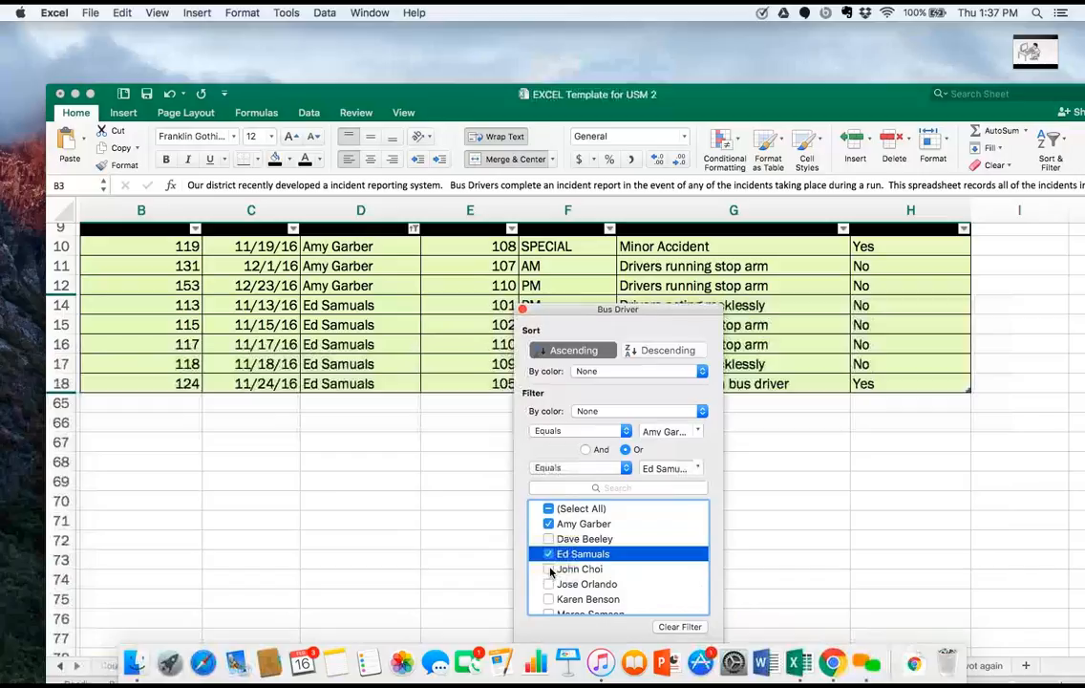
click(550, 583)
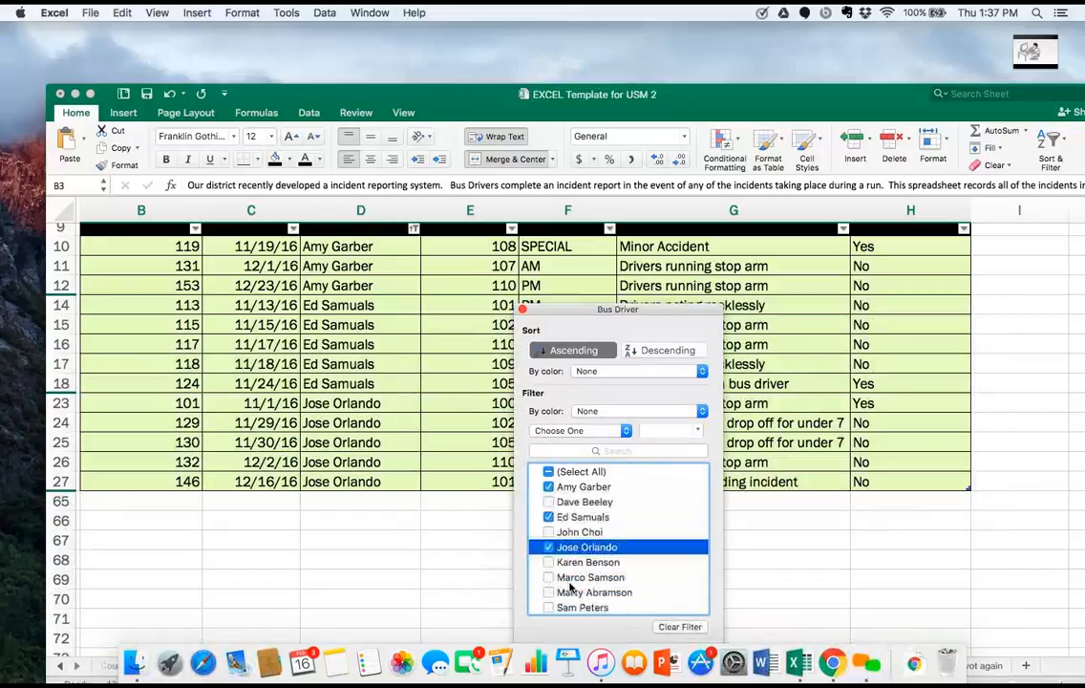
click(523, 310)
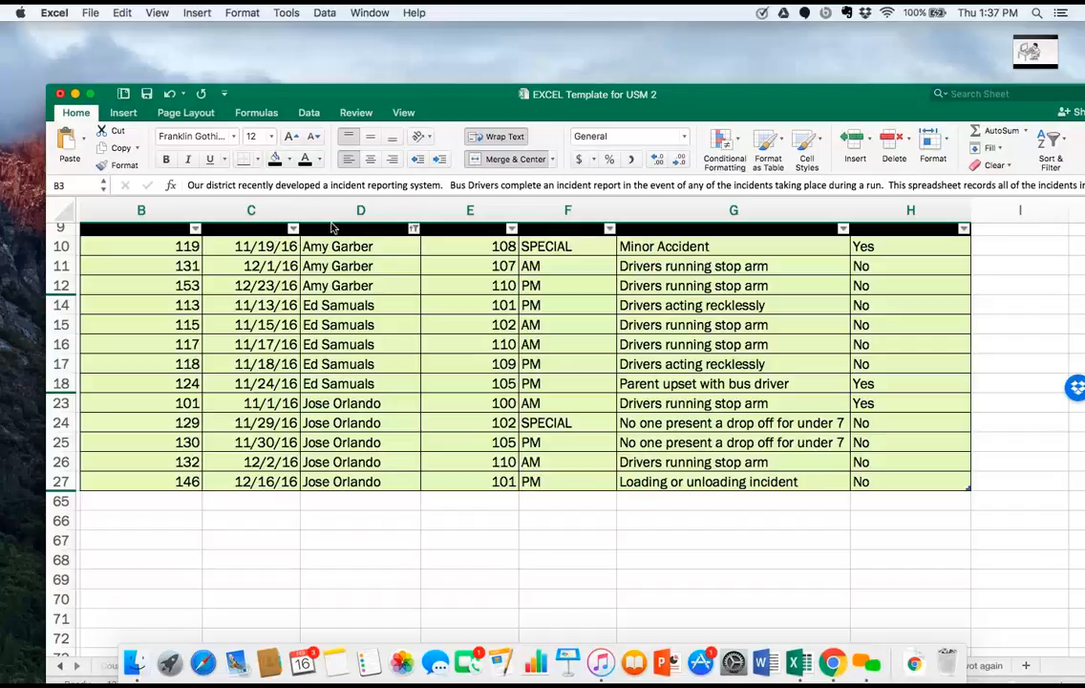
Reset the Bus Driver filter so all drivers are included.
click(414, 229)
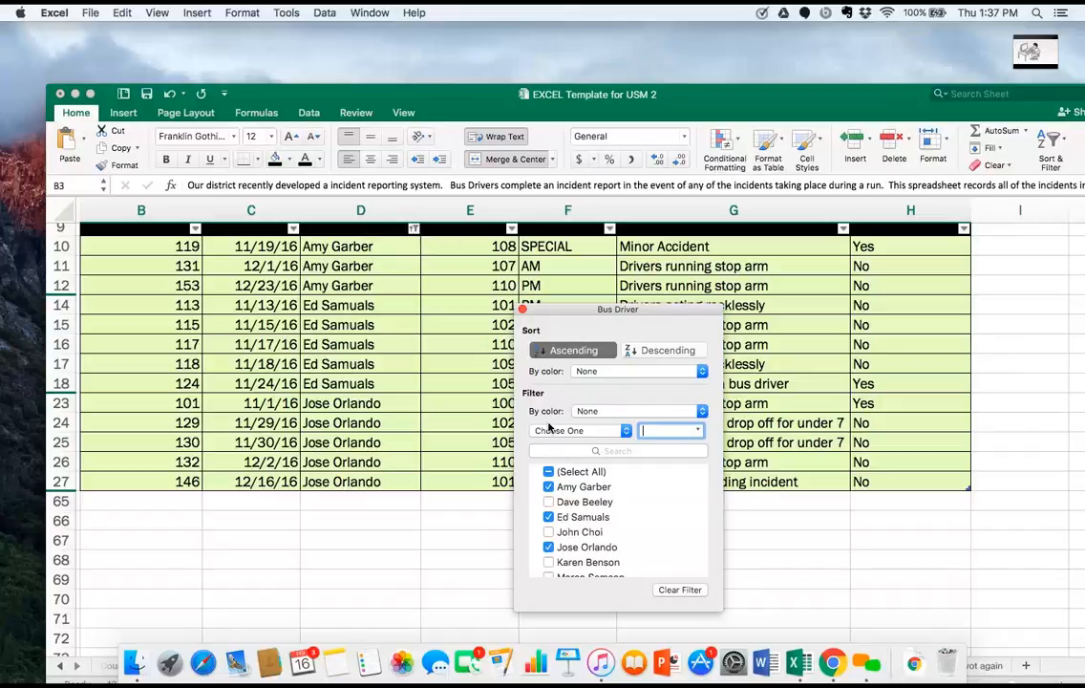
click(548, 472)
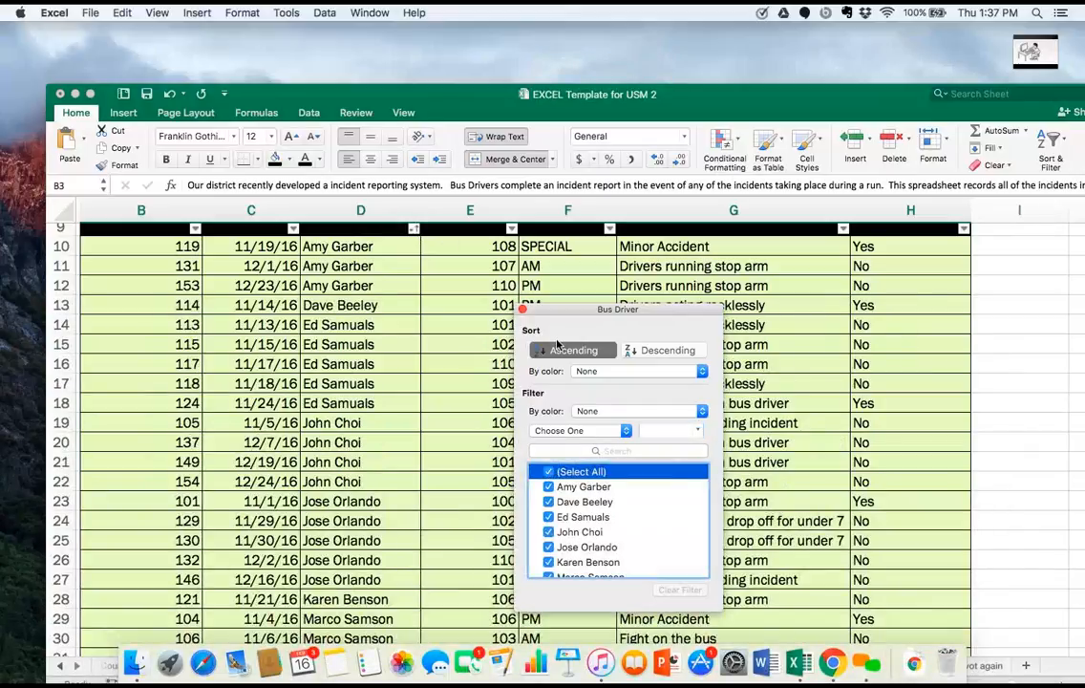
scroll(497, 313, up, 5)
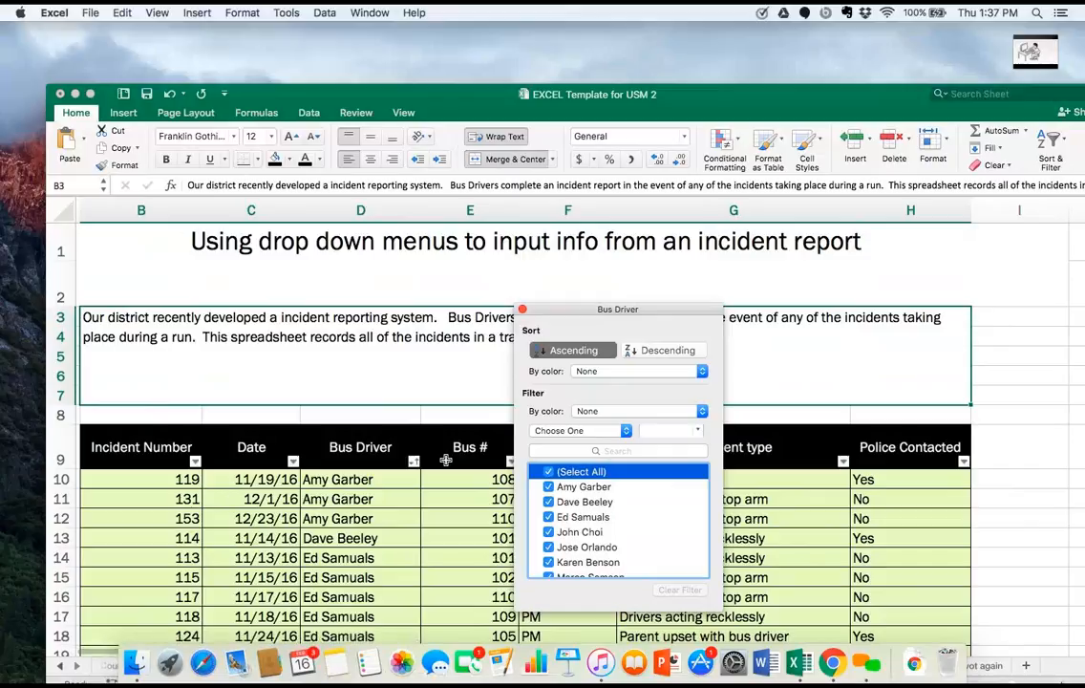
Sort the incident table by Bus Driver in descending order, then return that column to ascending order.
click(414, 460)
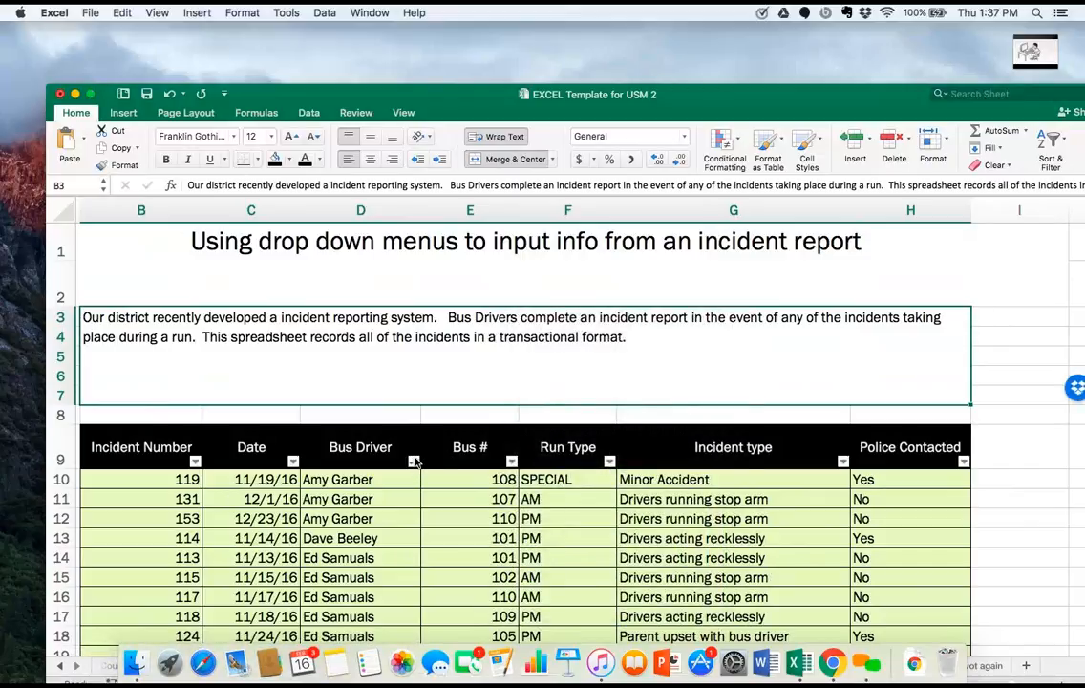
click(413, 459)
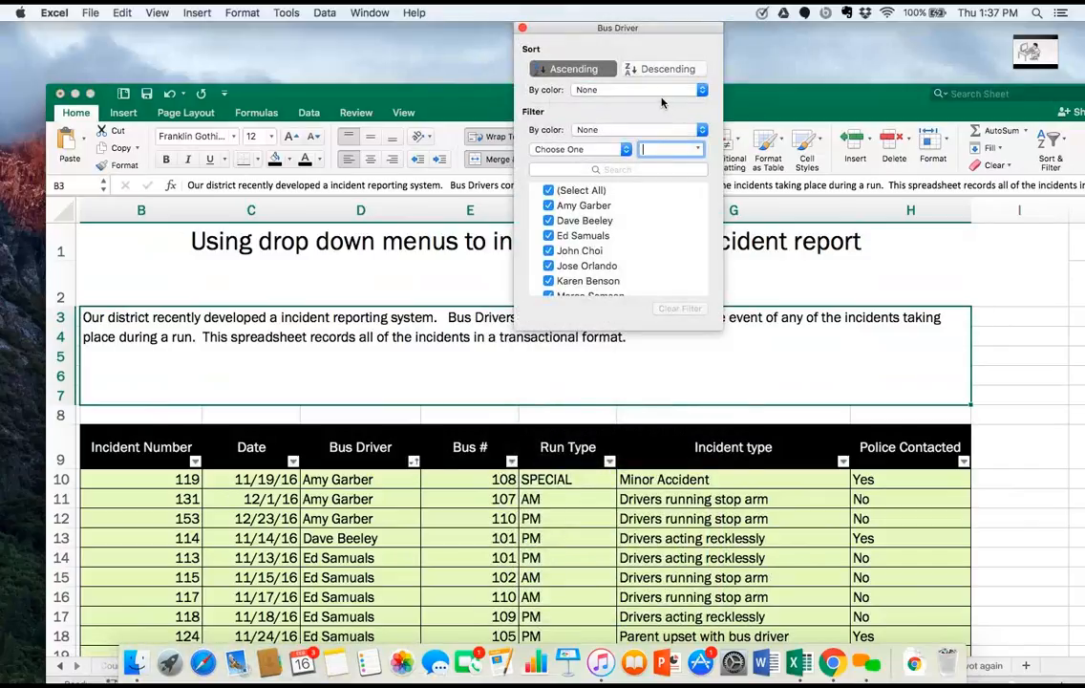
click(668, 69)
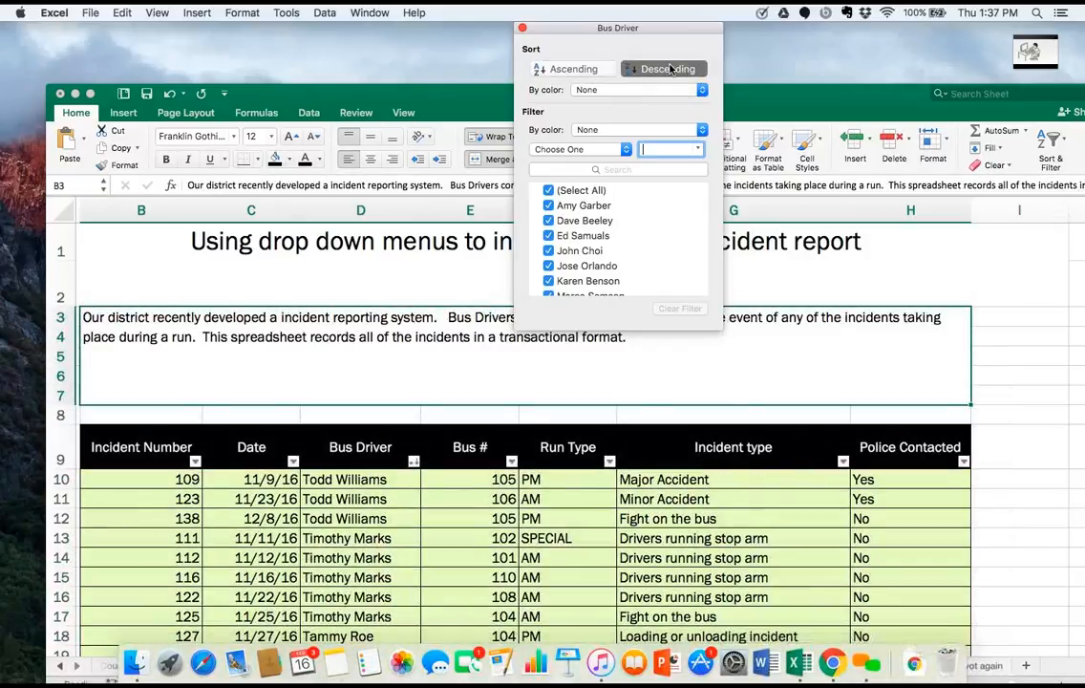
click(564, 70)
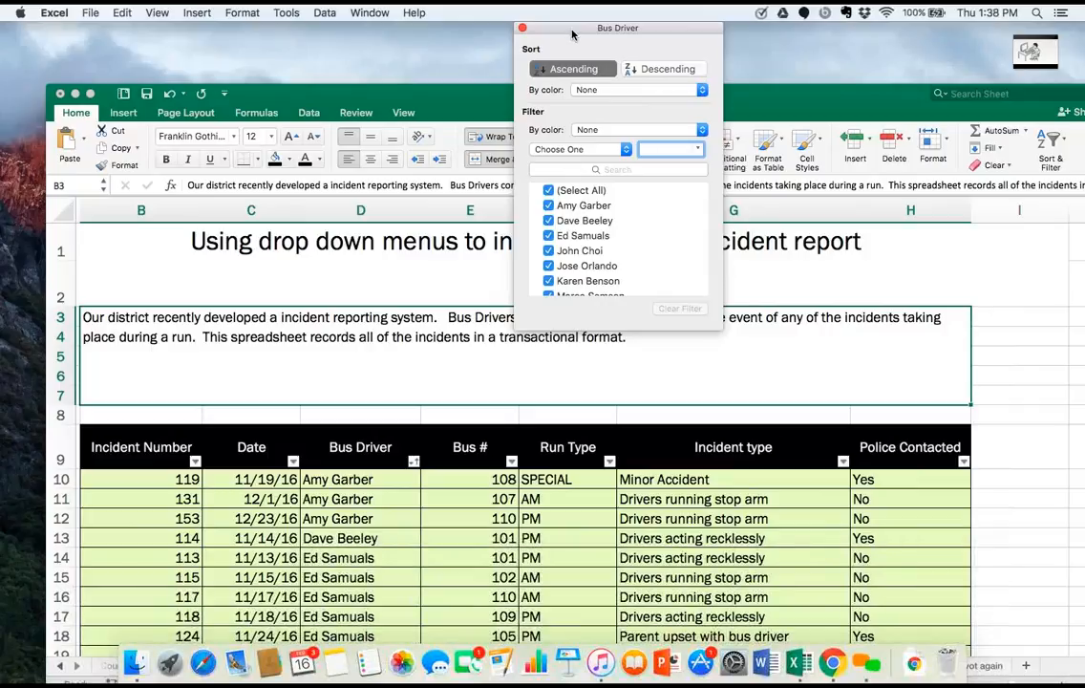
drag(572, 34, 519, 184)
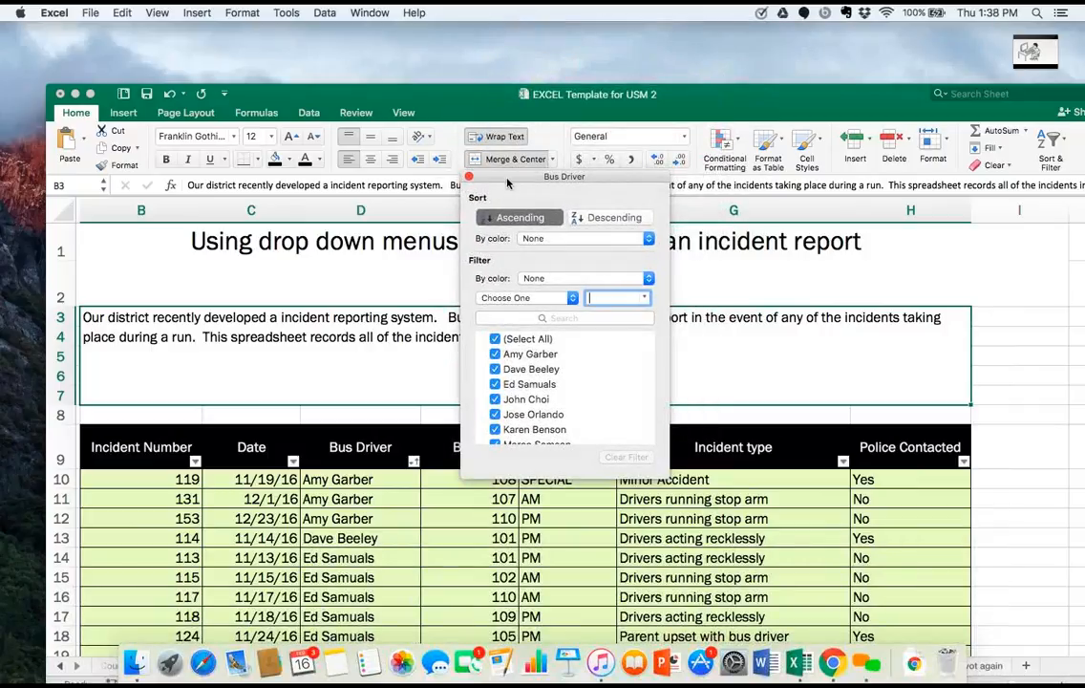
click(468, 177)
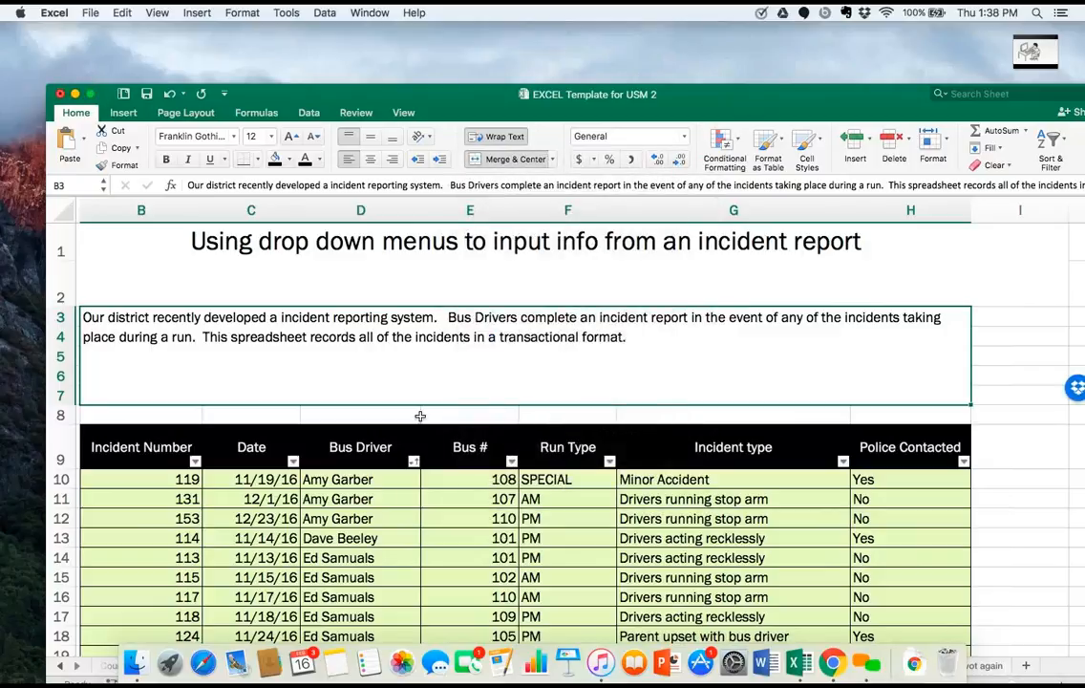
Sort the incident table by the Incident type column in ascending order.
scroll(420, 417, left, 2)
scroll(420, 416, right, 2)
scroll(420, 416, down, 3)
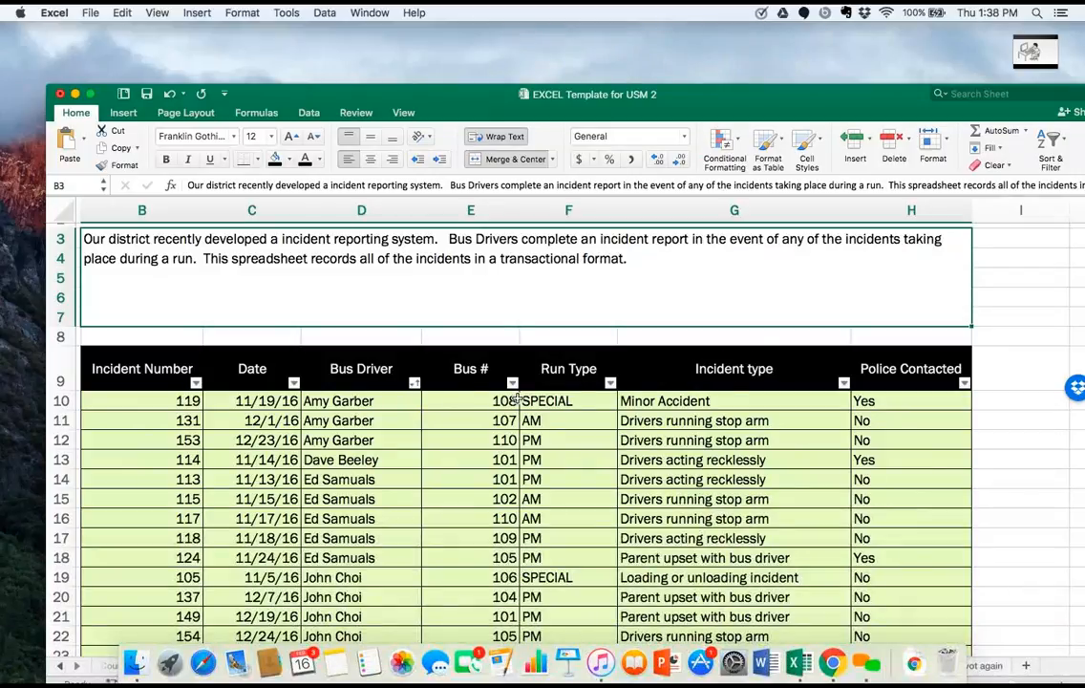
click(843, 382)
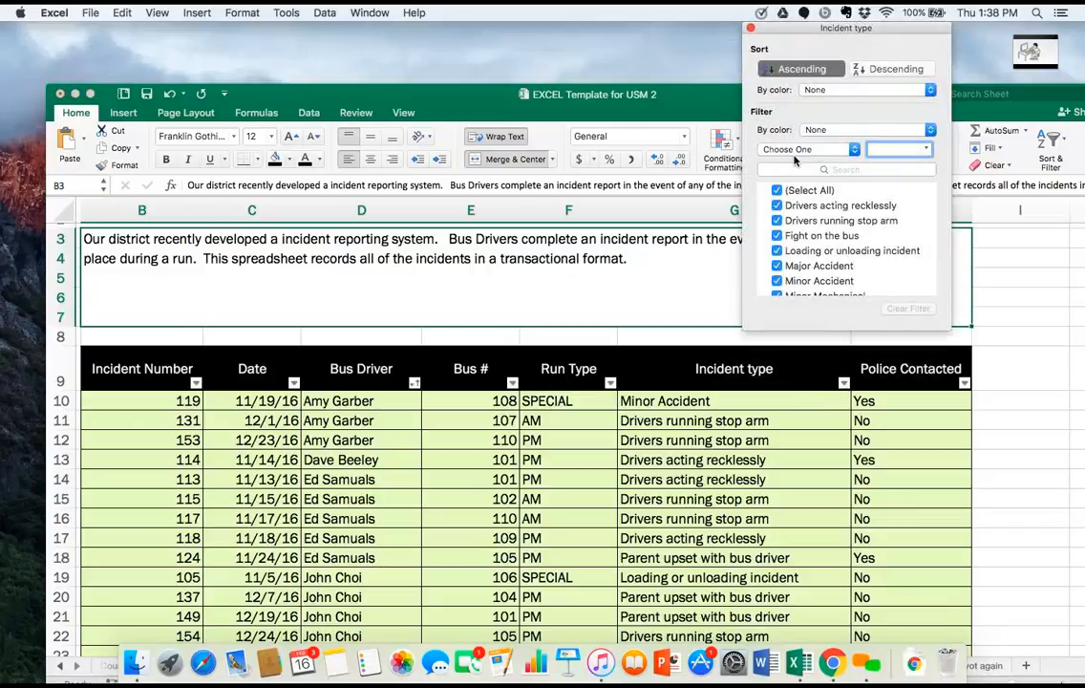
click(789, 70)
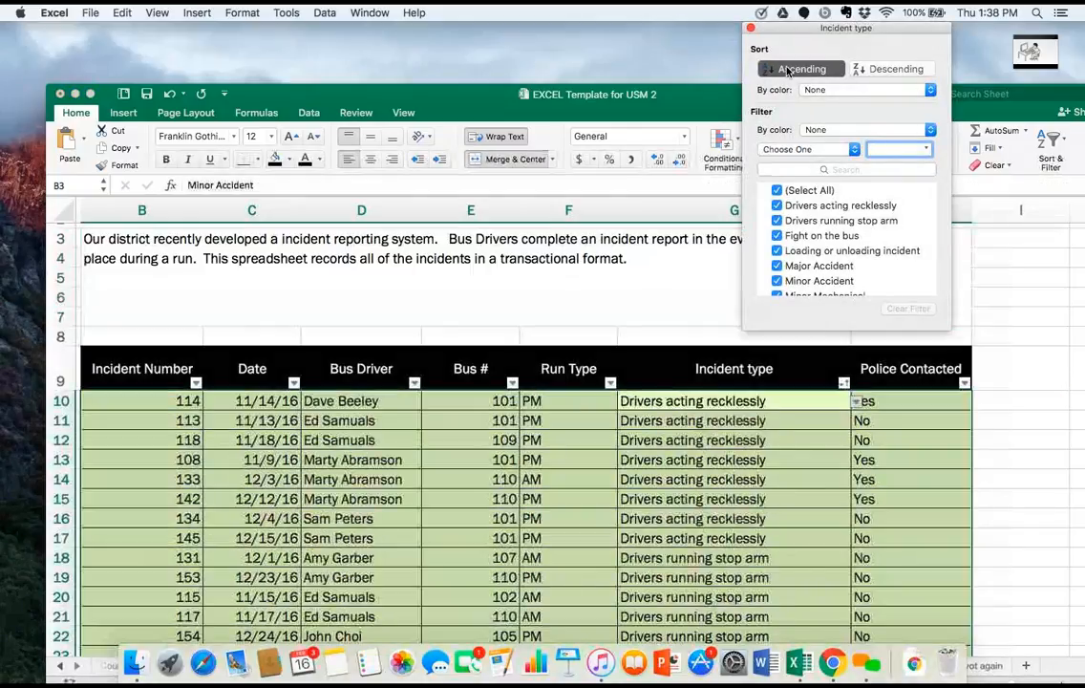
click(482, 318)
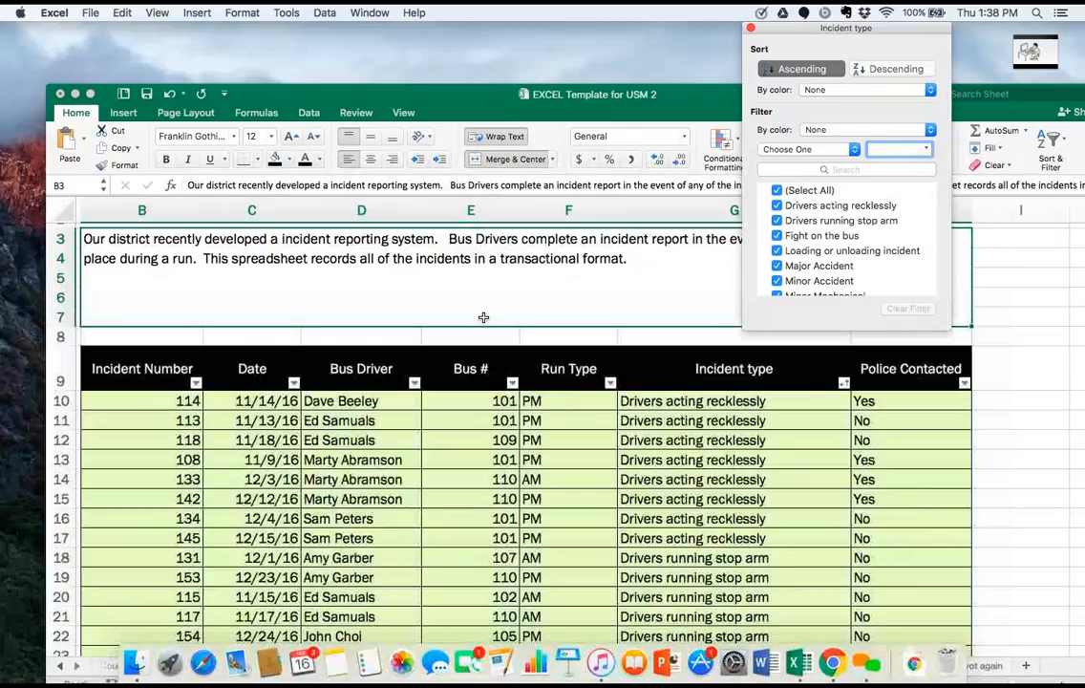
Exclude the second through seventh drivers one by one in the Bus Driver column's filter.
click(415, 383)
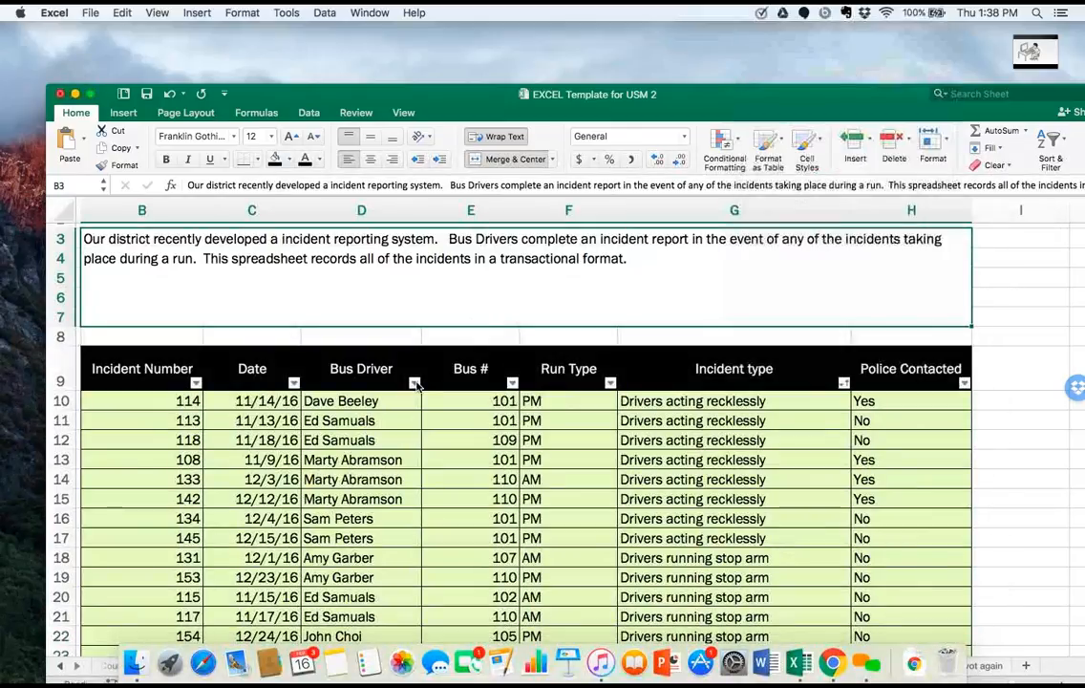
click(415, 383)
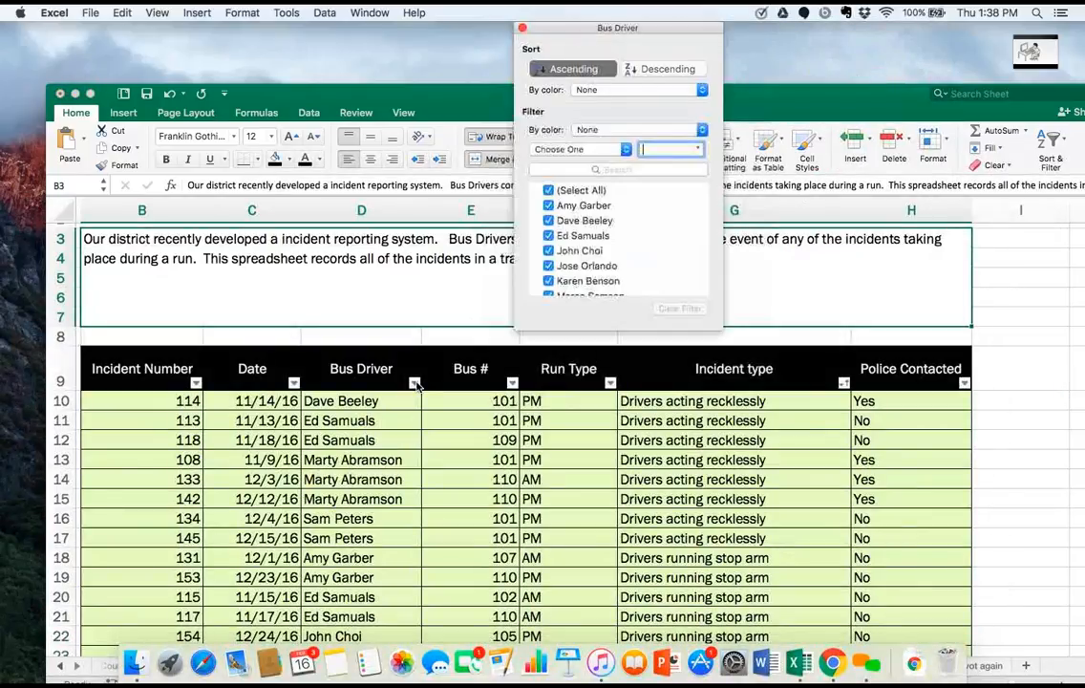
click(548, 220)
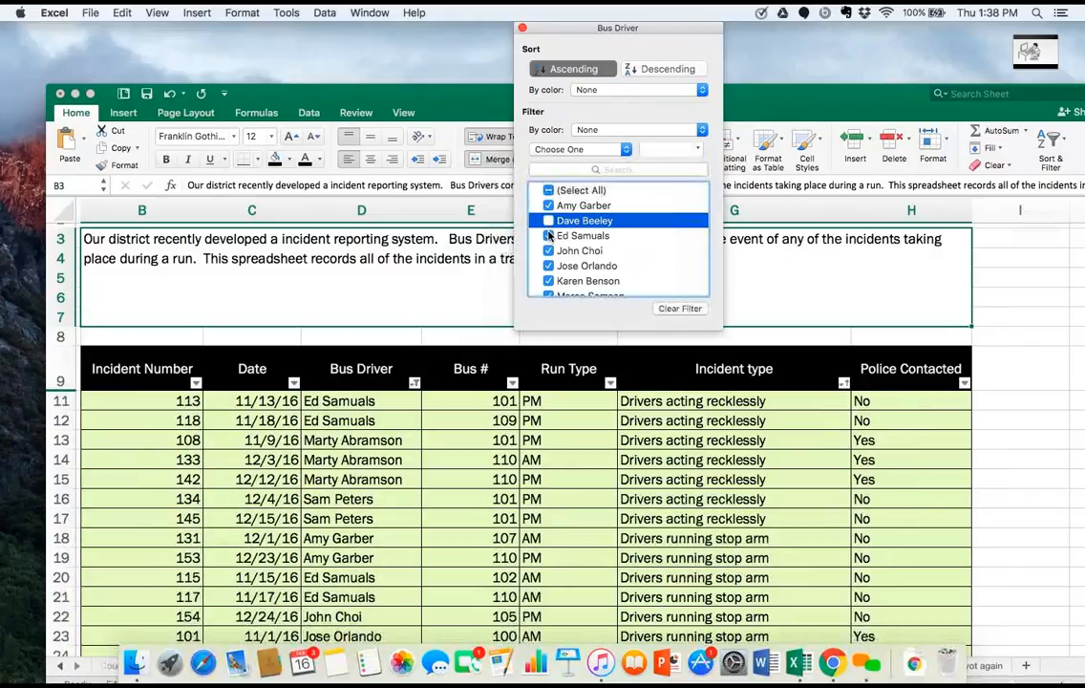
click(548, 235)
click(549, 250)
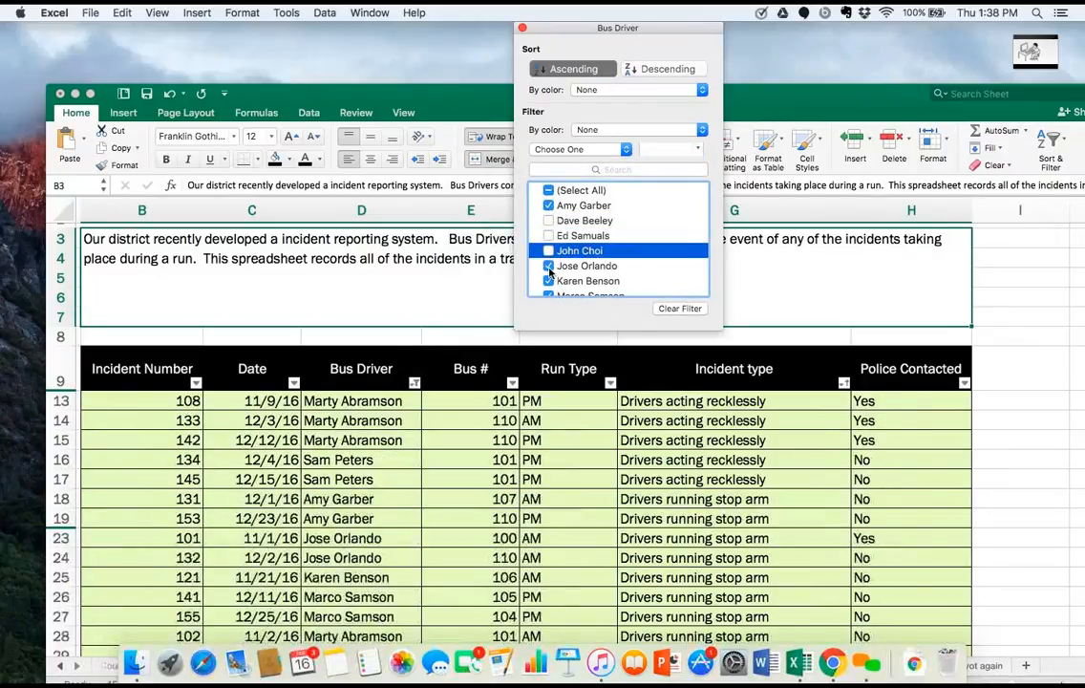
click(548, 266)
click(549, 281)
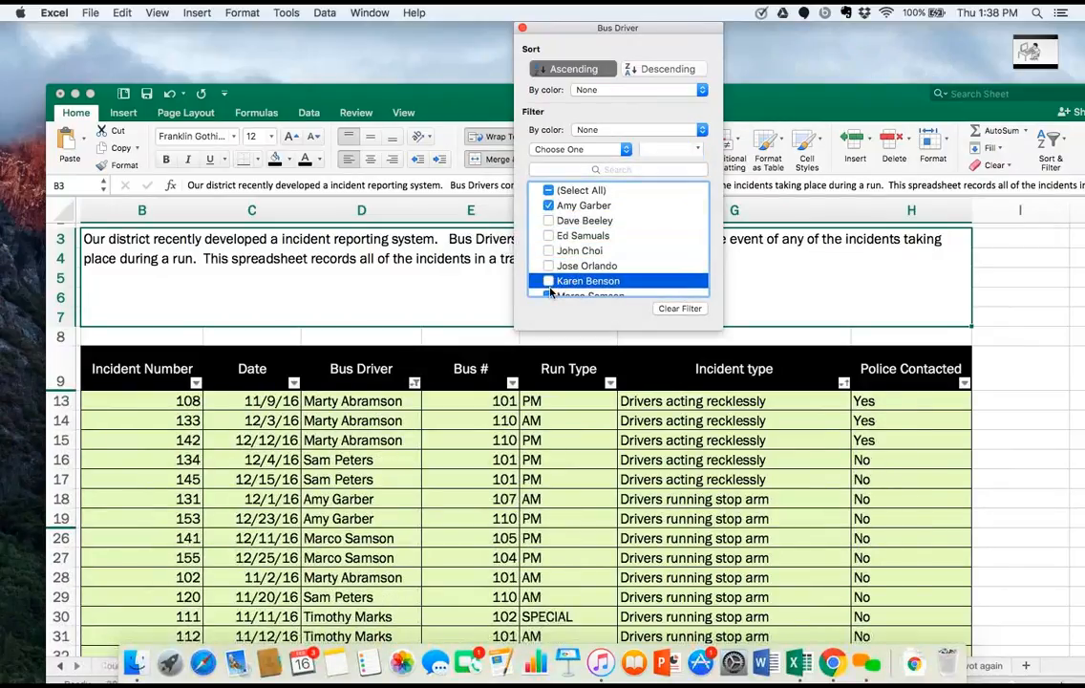
click(550, 294)
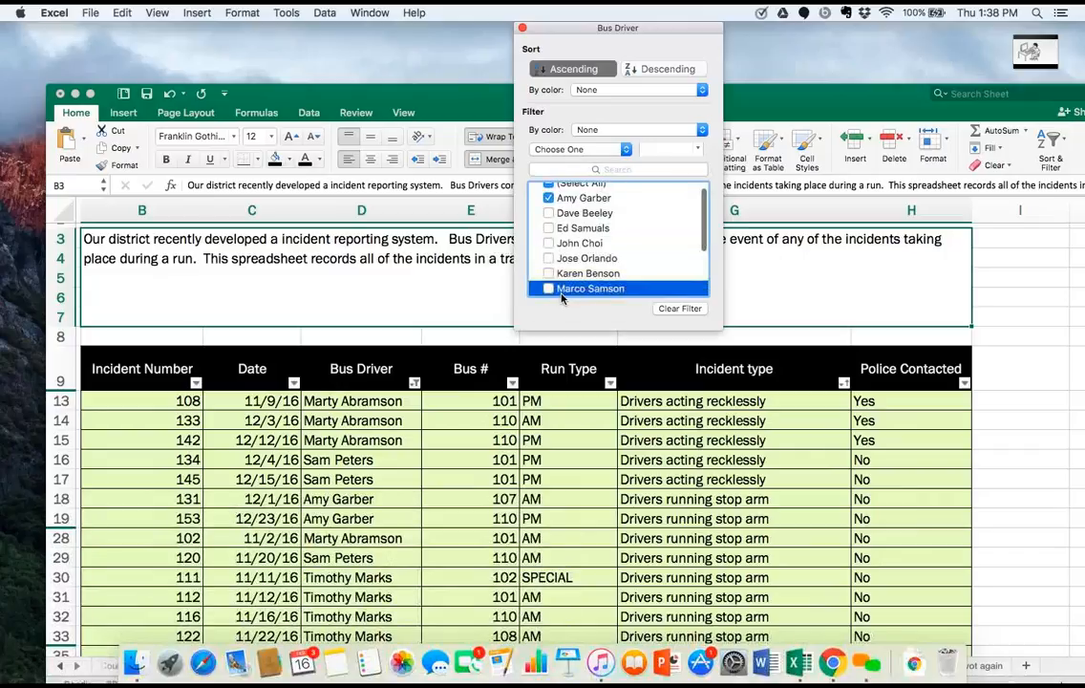
scroll(559, 277, down, 3)
scroll(571, 237, up, 5)
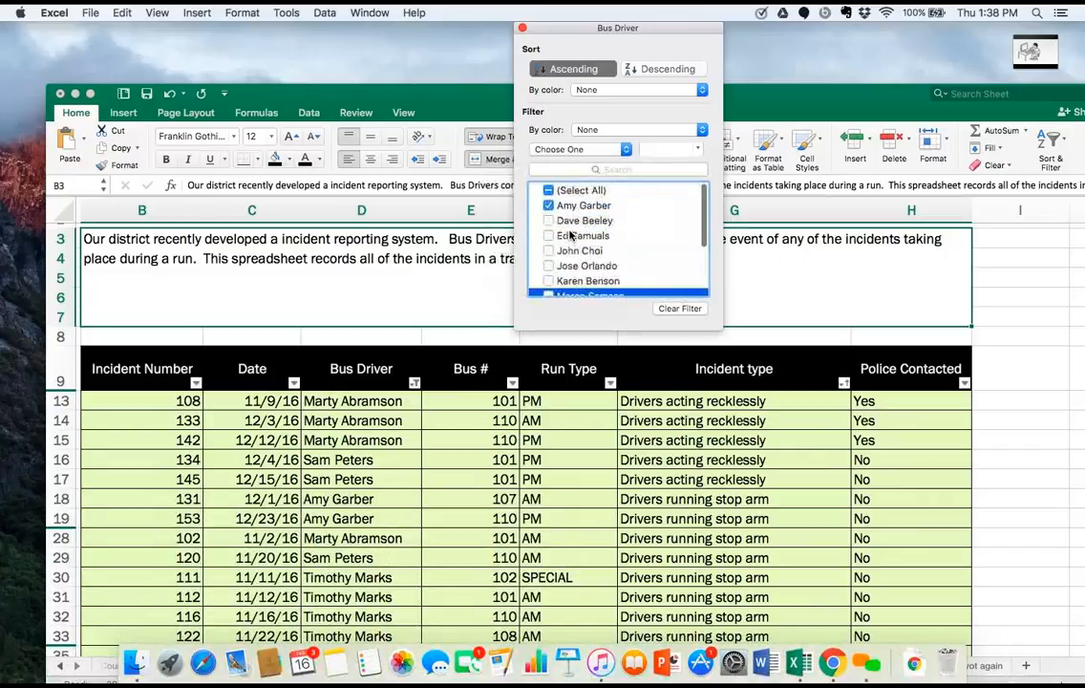
Clear all drivers from the Bus Driver filter and include only the first, third, fourth and fifth drivers.
click(548, 191)
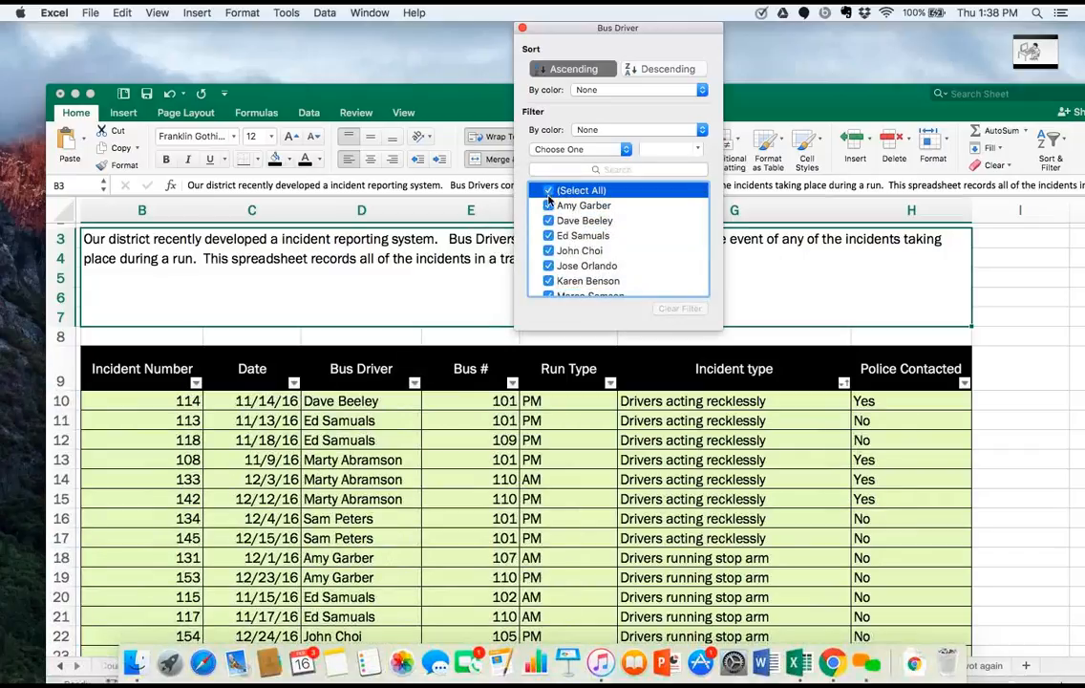
click(547, 191)
click(548, 205)
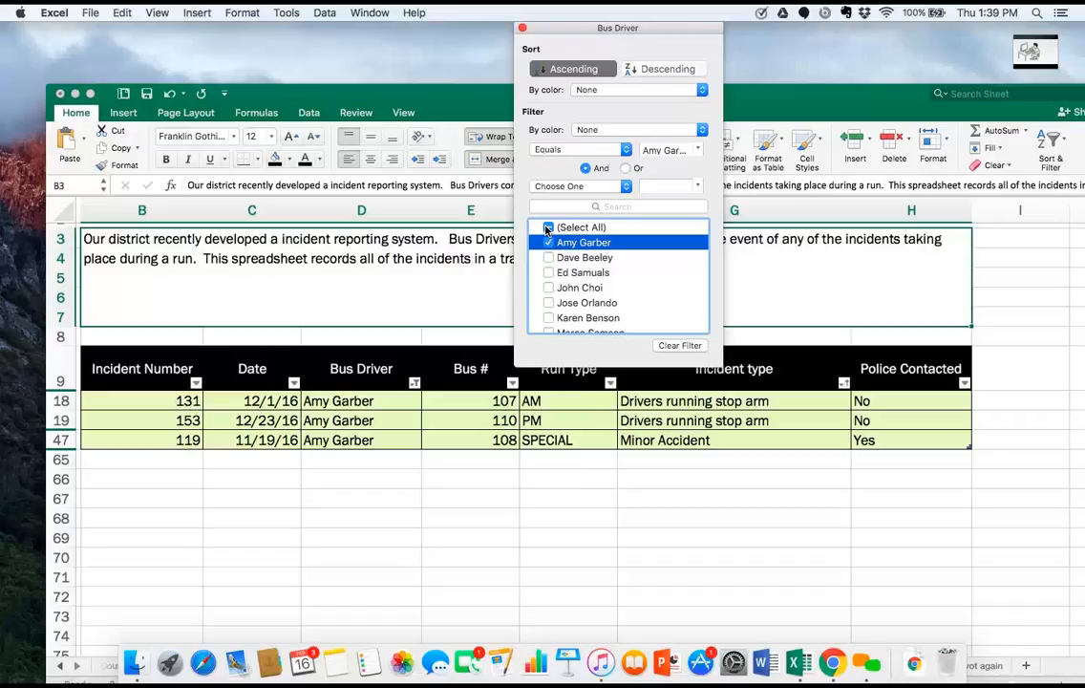
click(548, 272)
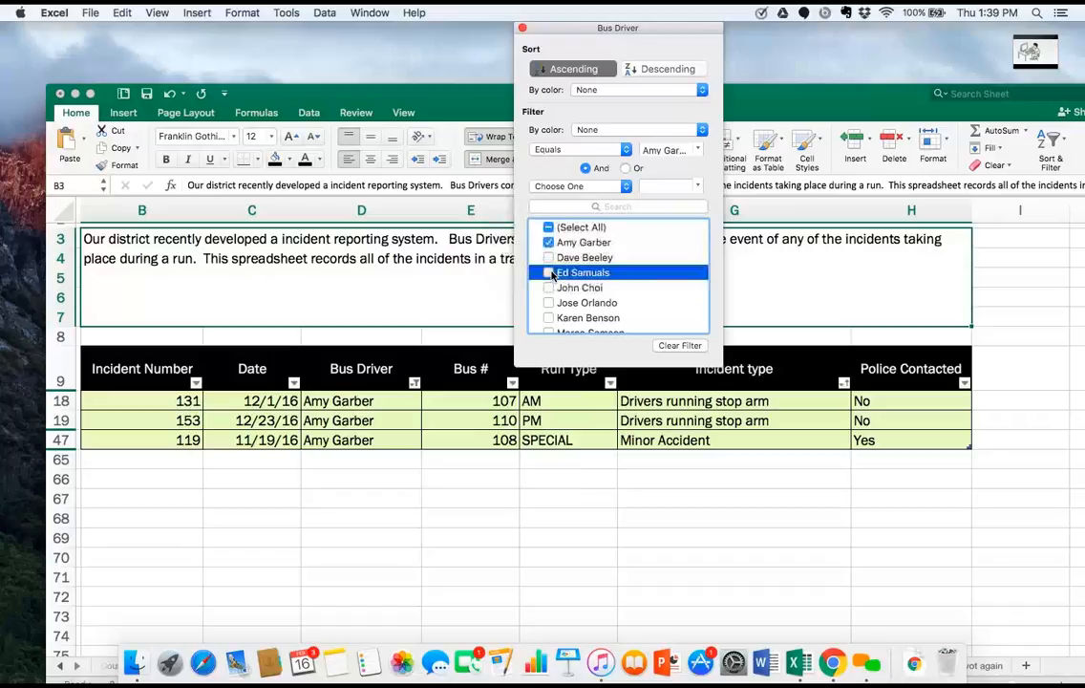
click(549, 303)
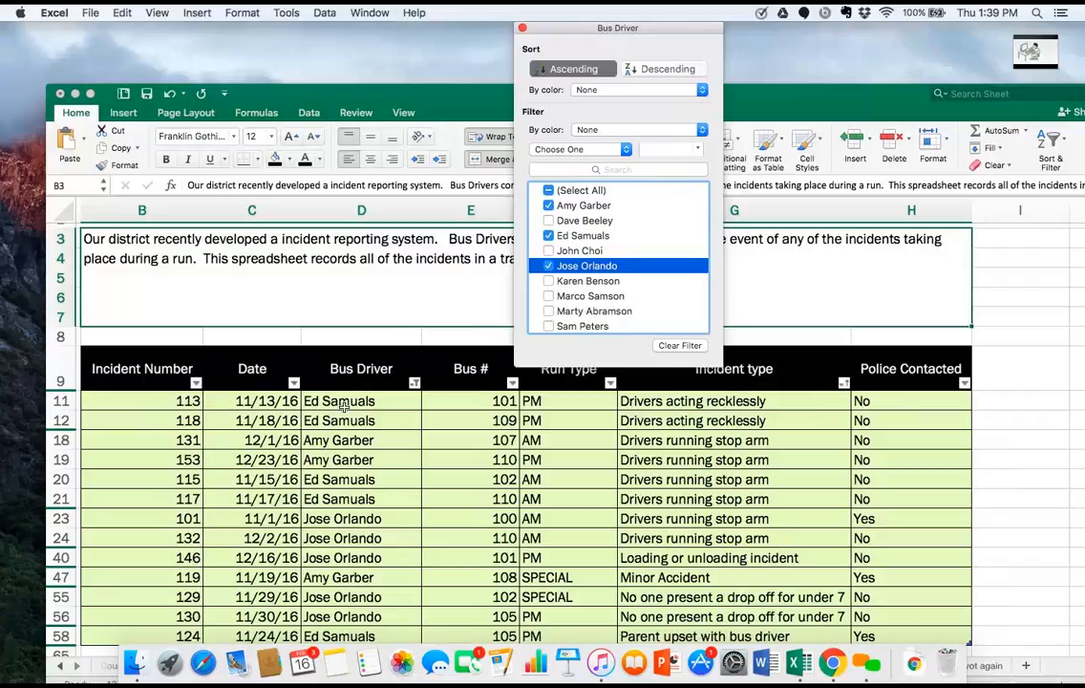
click(550, 251)
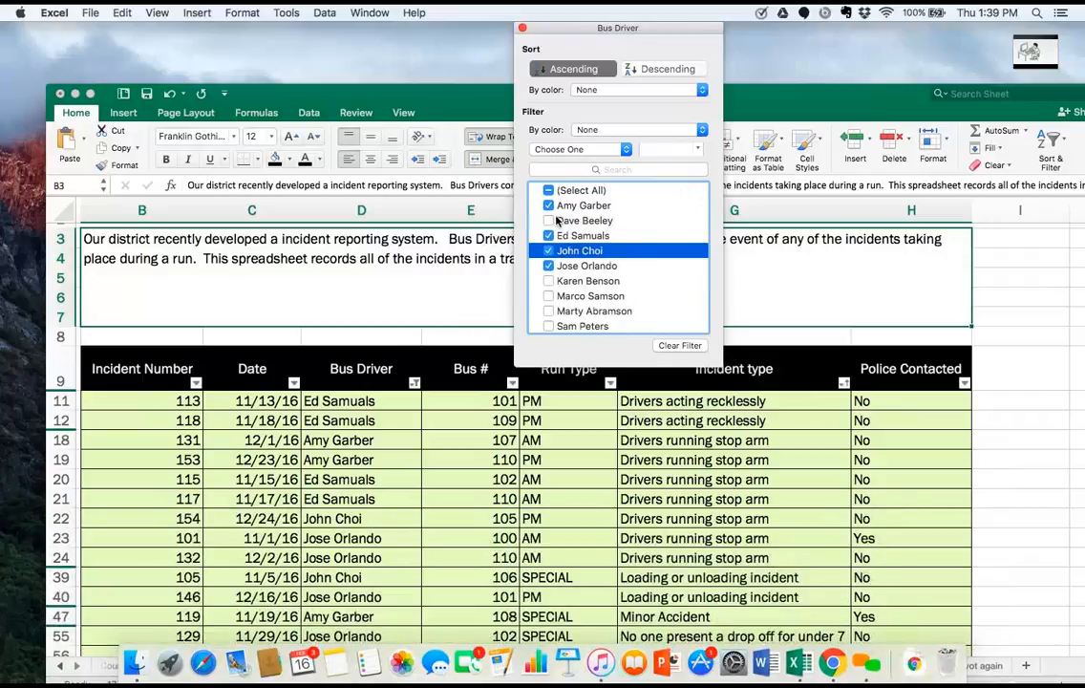
Add the second and sixth drivers to the Bus Driver filter, and check the Incident Number column's sort and filter options.
click(549, 221)
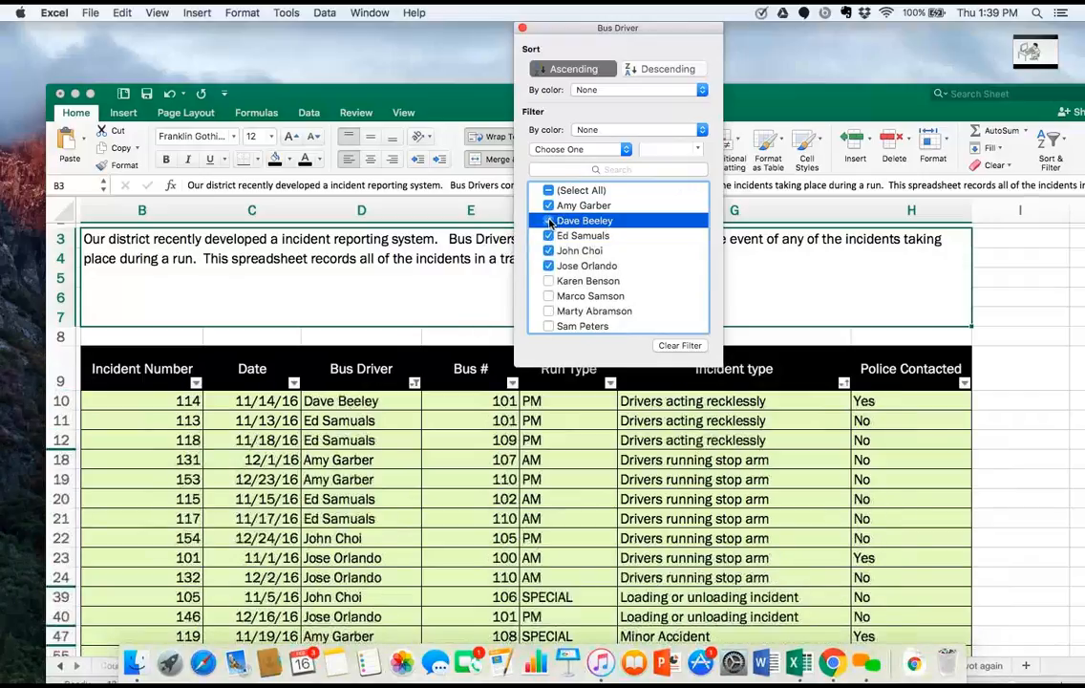
click(549, 281)
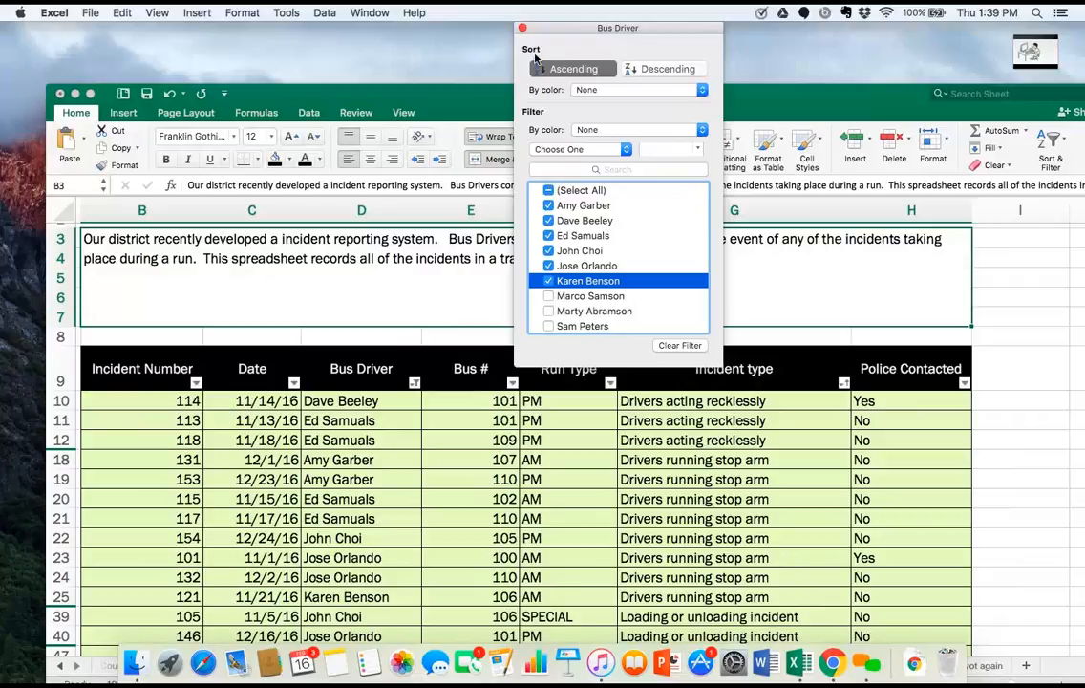
click(522, 29)
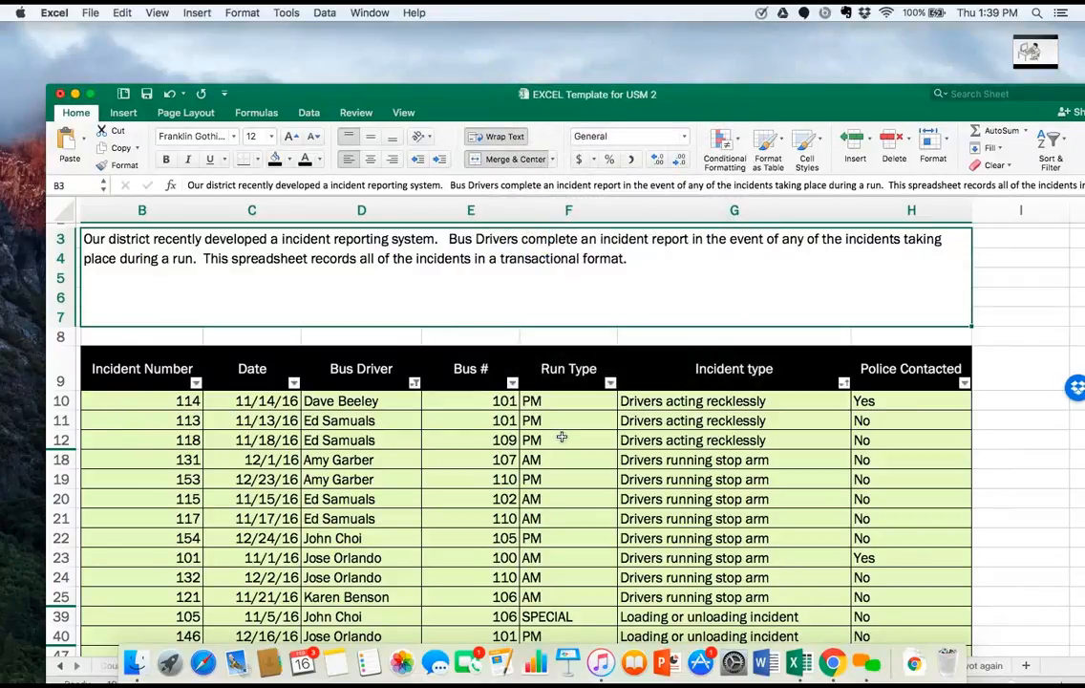
click(195, 383)
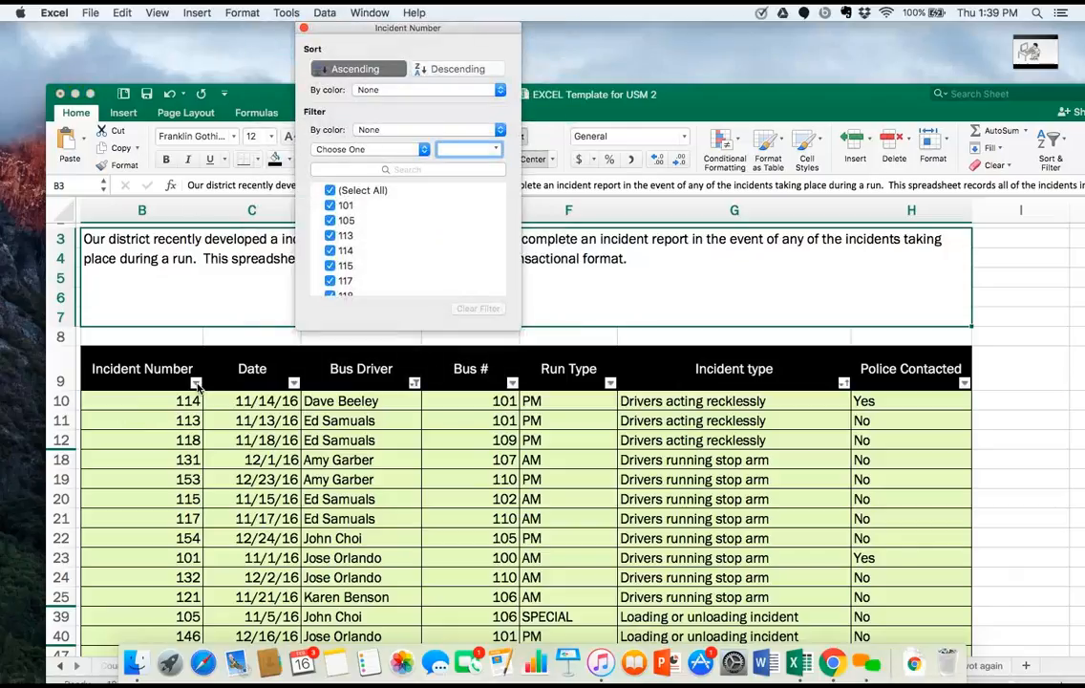
click(196, 383)
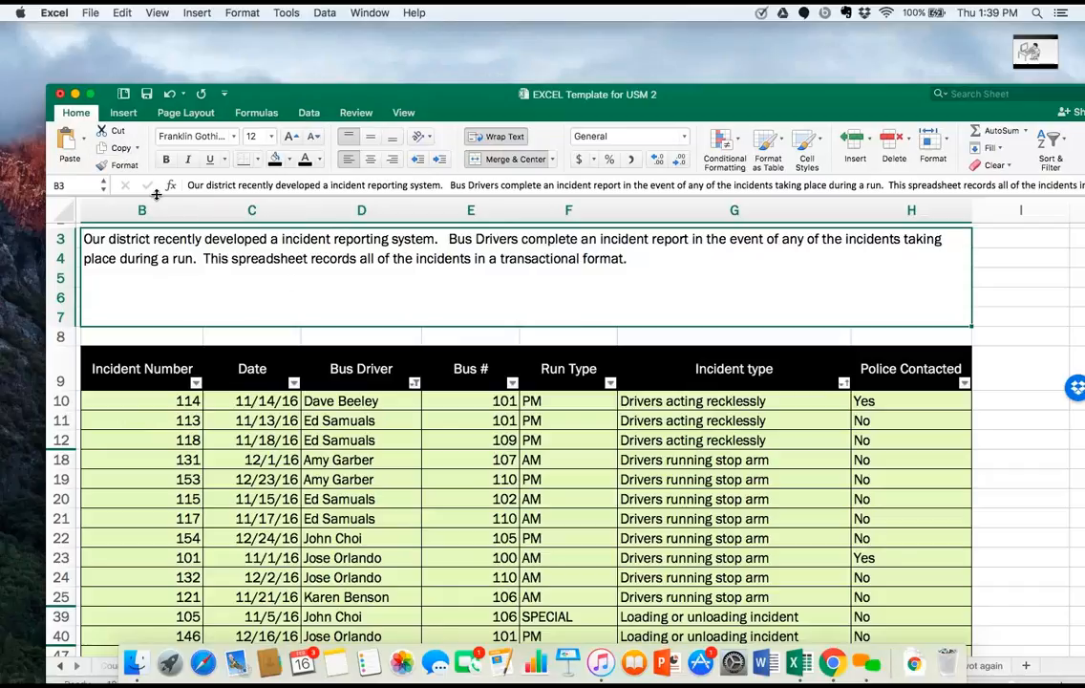
Undo the filters, sorts, header formatting and table conversion until the incident data is a plain range again.
click(167, 93)
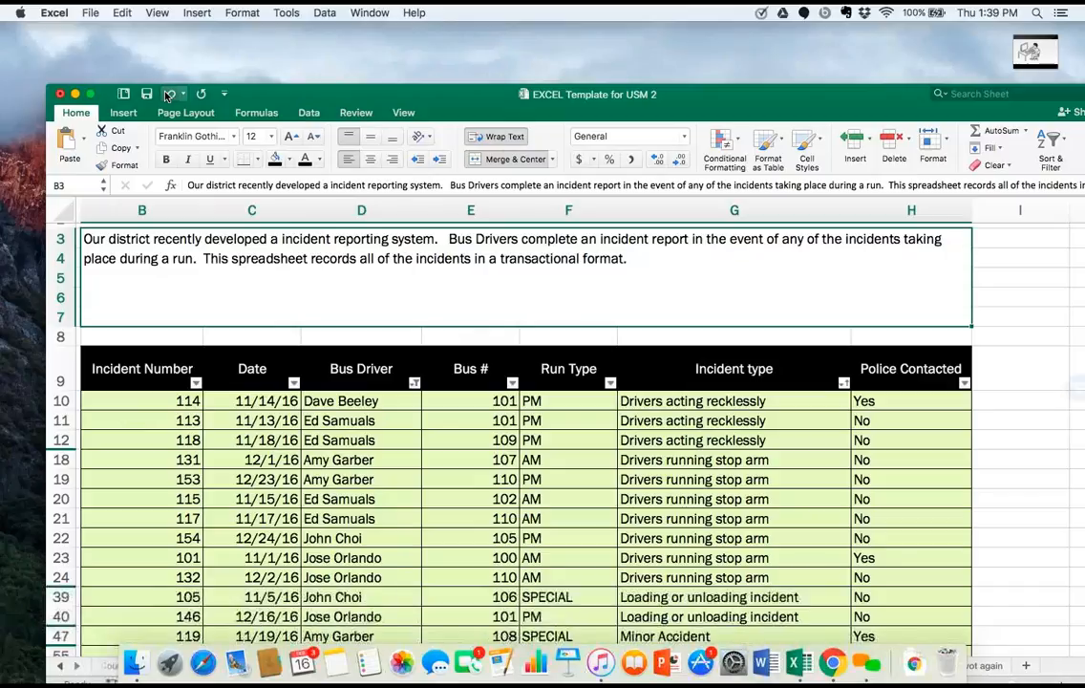
click(167, 93)
click(167, 94)
click(167, 94)
click(167, 94)
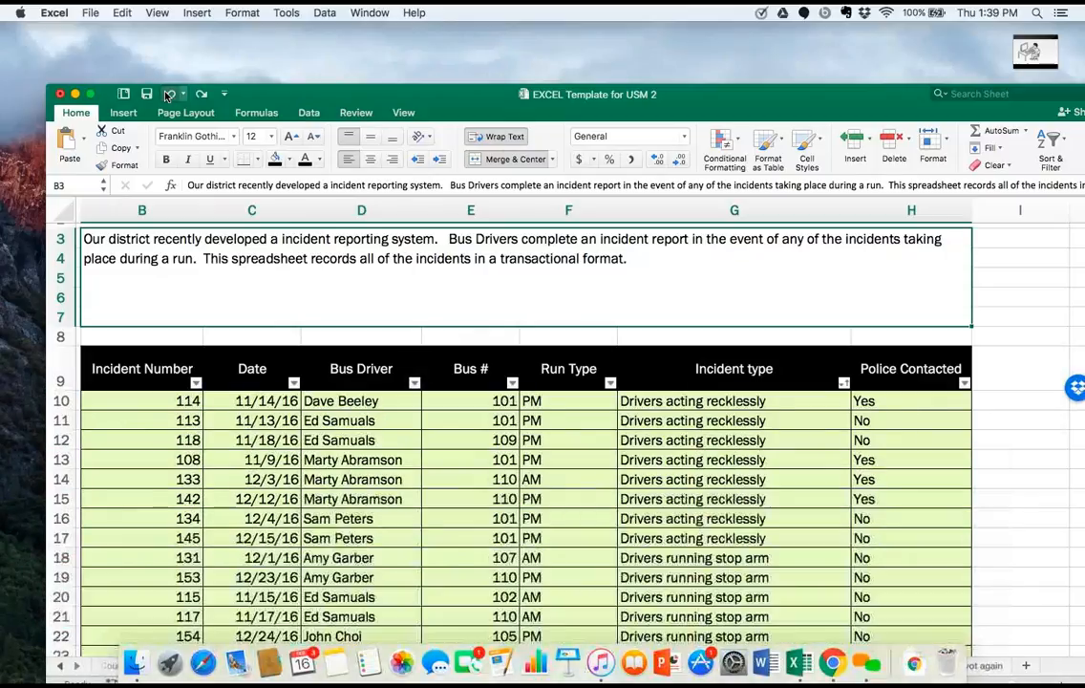
click(167, 94)
click(167, 94)
click(167, 93)
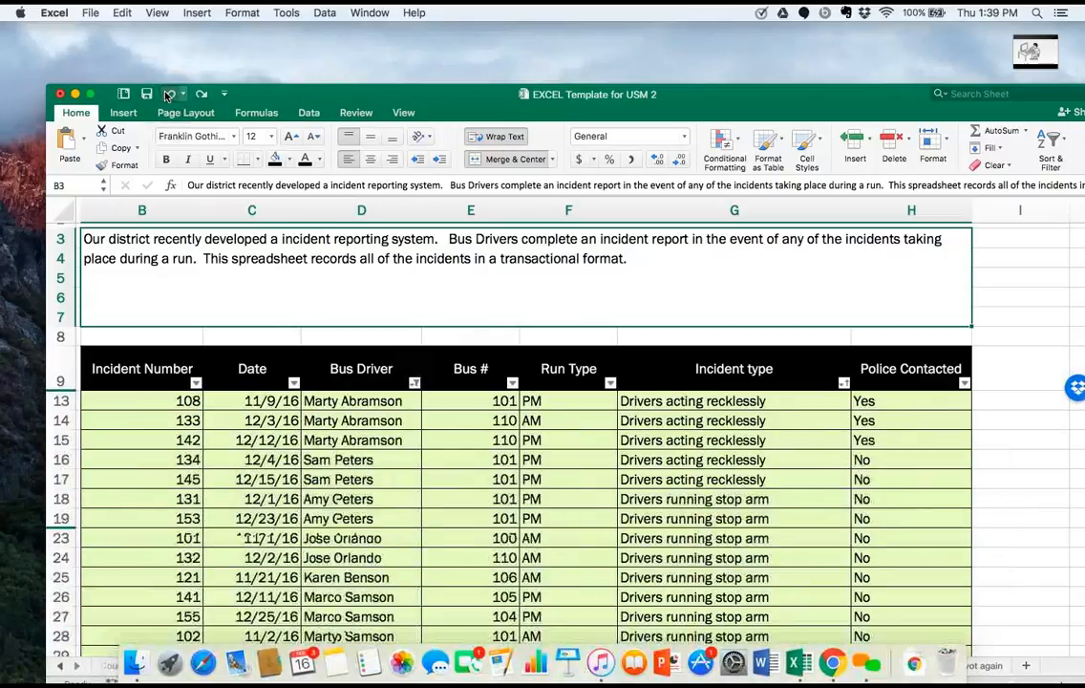
click(168, 94)
click(167, 94)
click(167, 94)
click(167, 94)
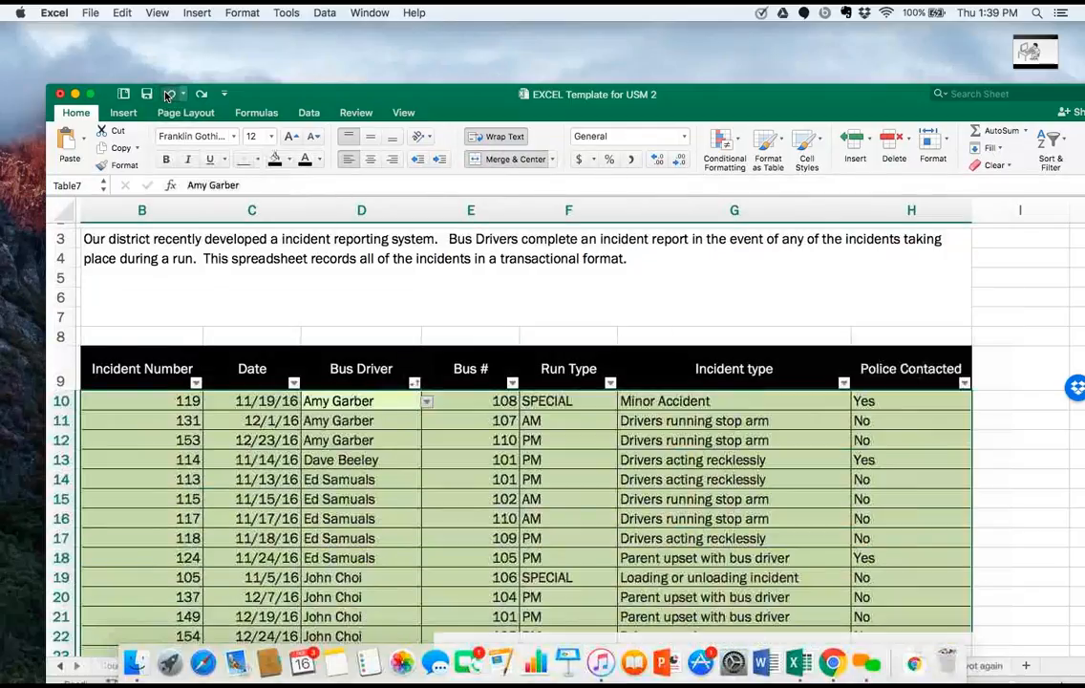
click(167, 93)
click(167, 93)
click(167, 93)
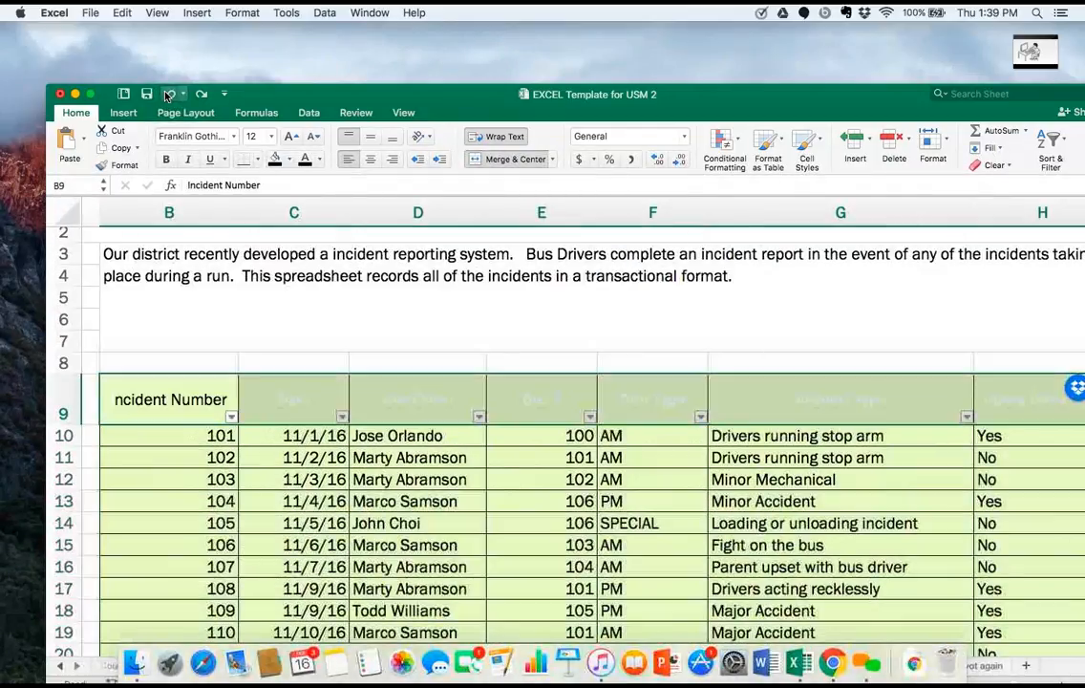
click(167, 93)
click(168, 94)
click(167, 93)
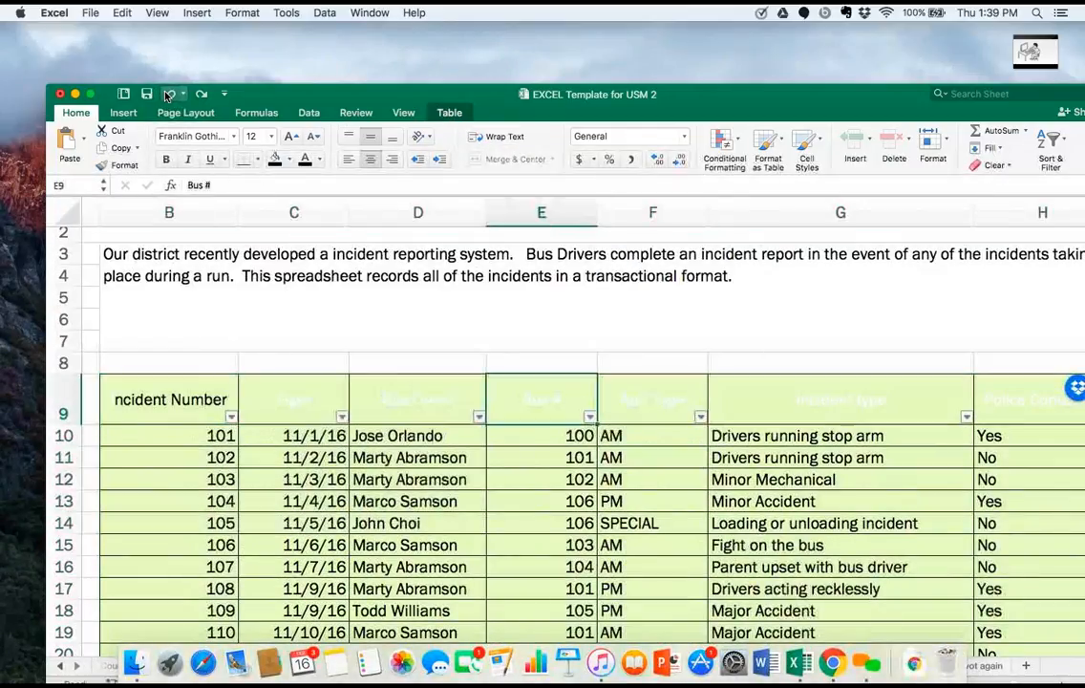
click(167, 94)
click(167, 93)
click(167, 94)
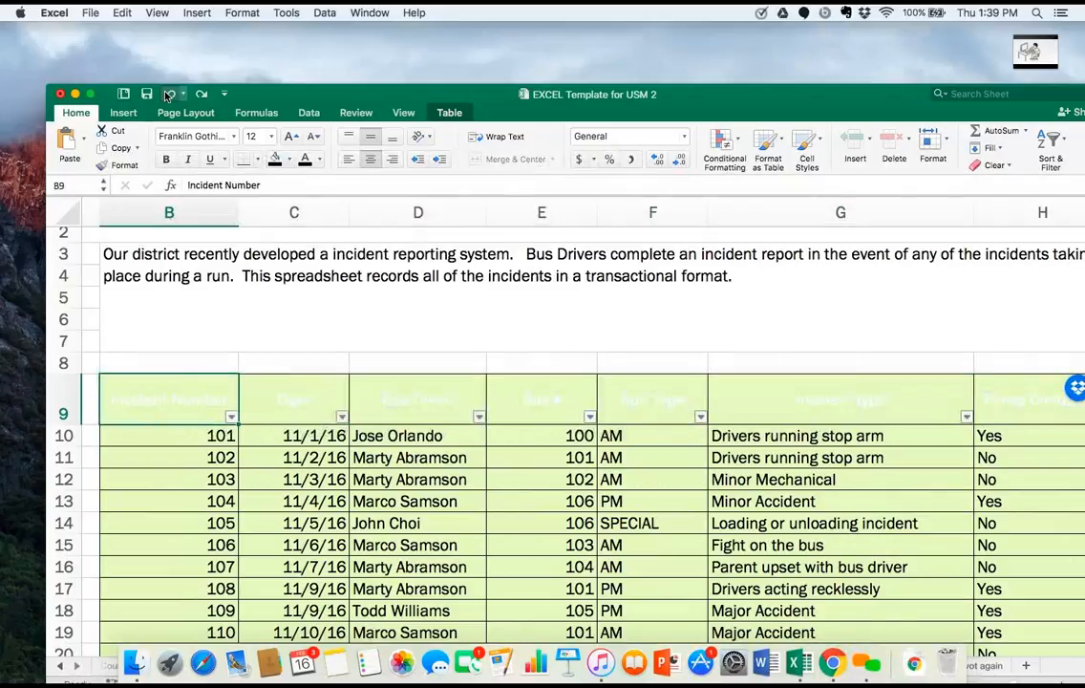
click(167, 93)
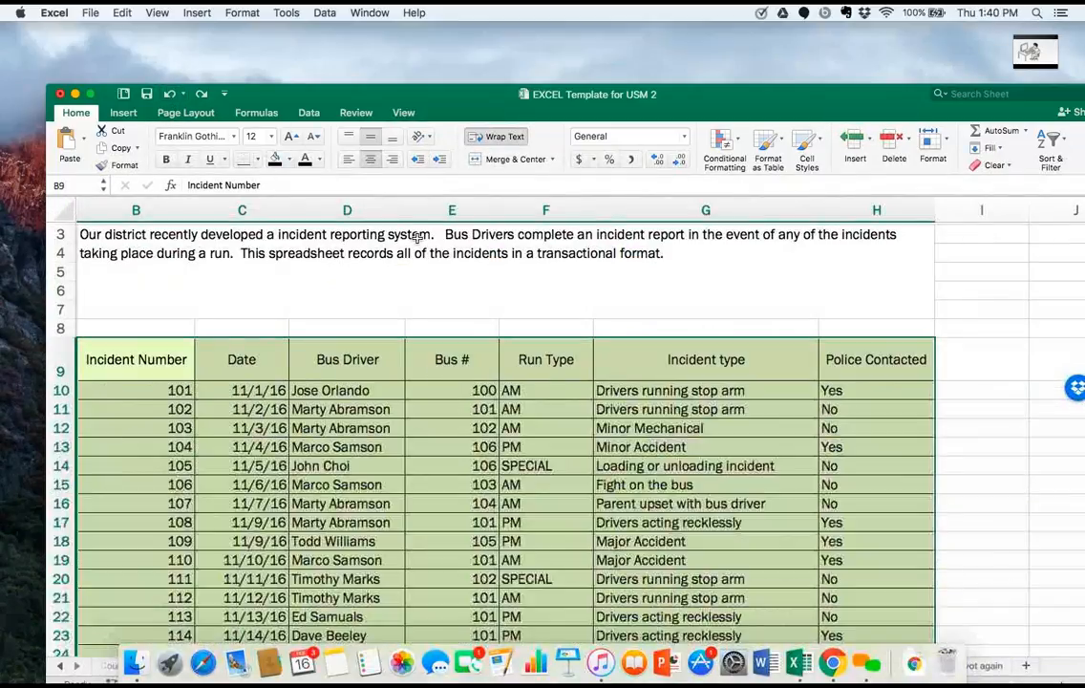
Look through the incident records from the header row down to the last row.
scroll(300, 353, down, 3)
scroll(300, 353, left, 2)
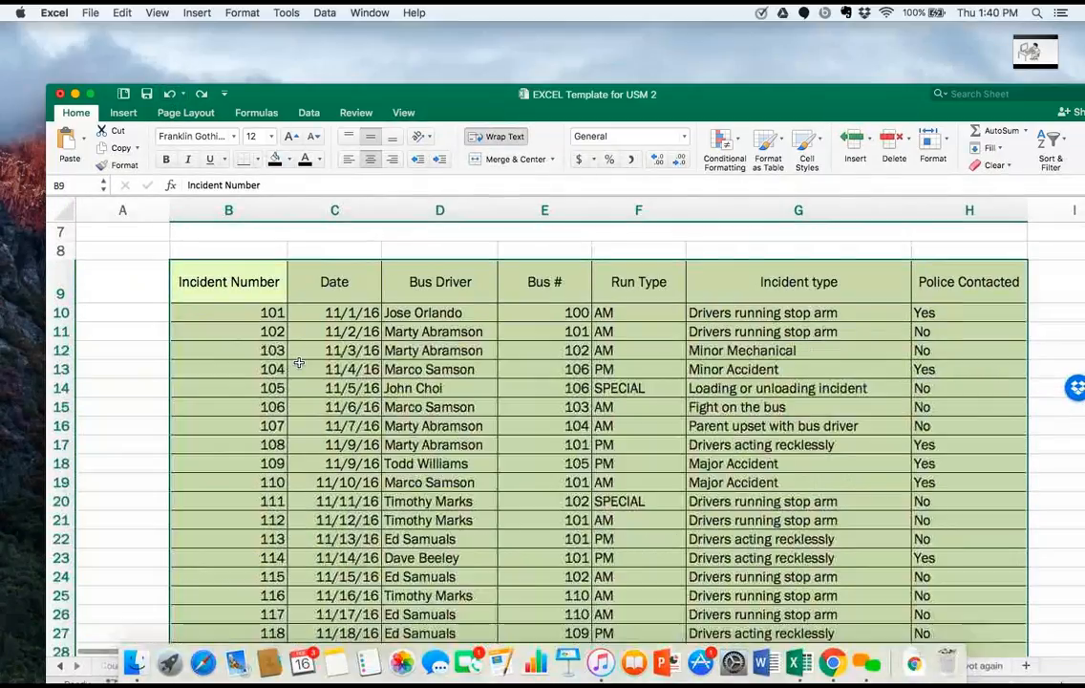
scroll(299, 364, right, 1)
scroll(299, 364, down, 1)
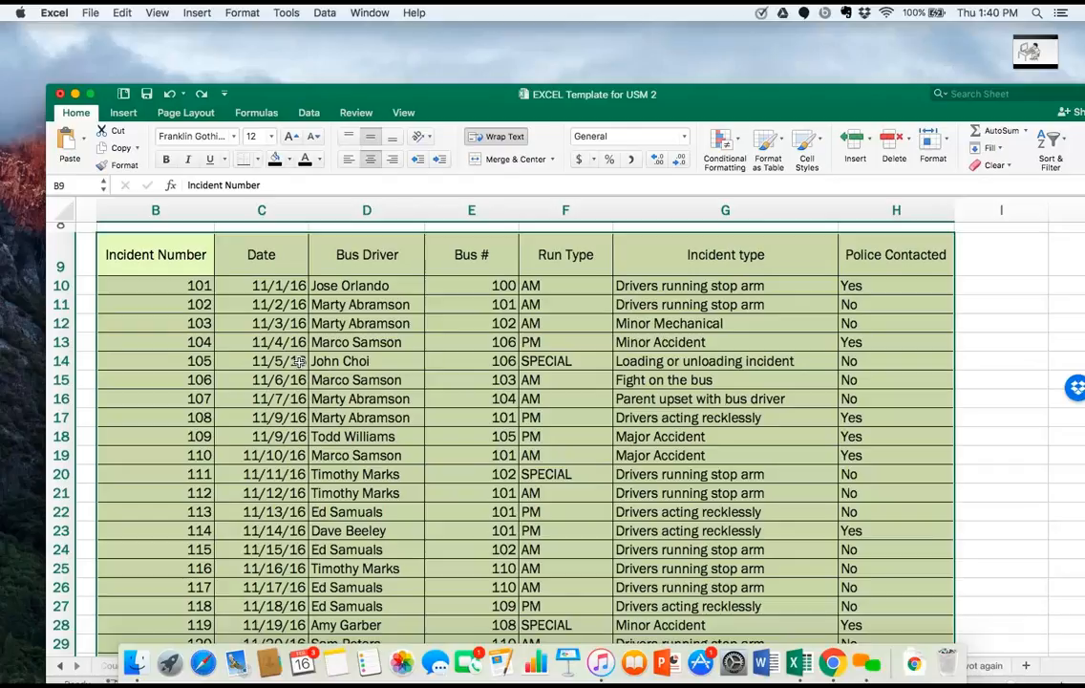
scroll(299, 361, down, 5)
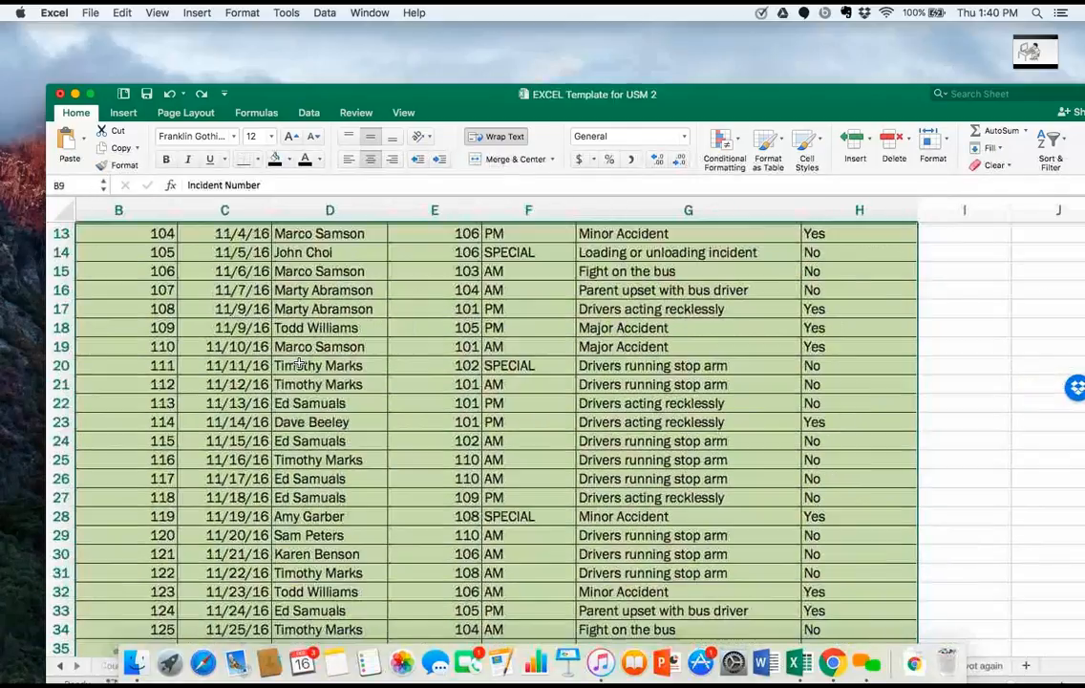
scroll(299, 361, down, 12)
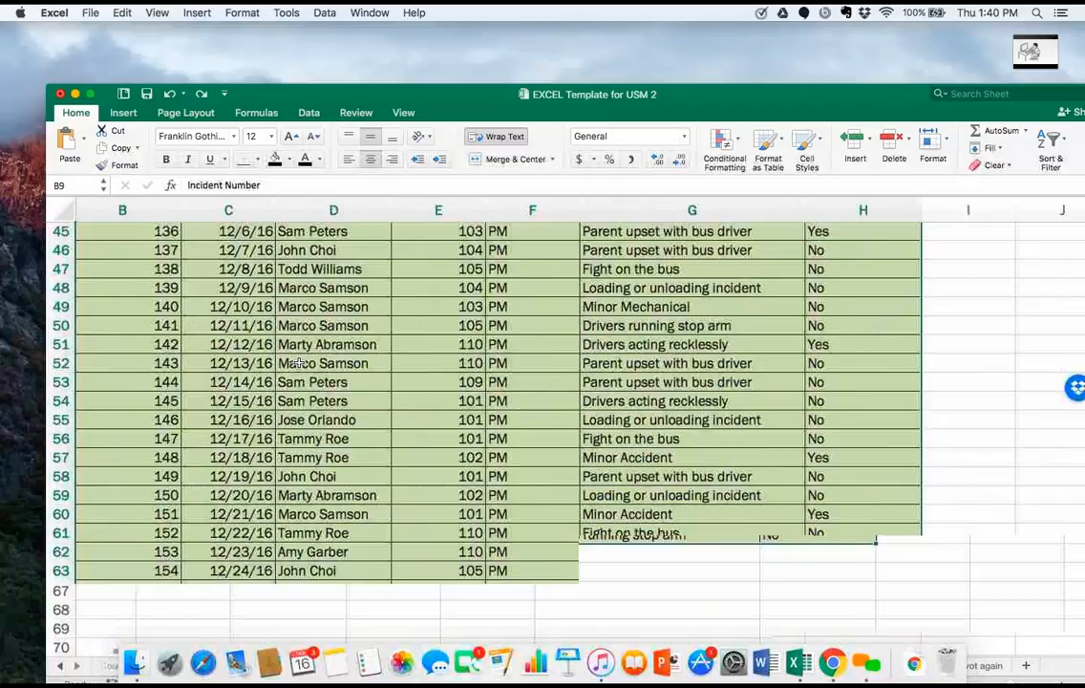
scroll(299, 363, up, 18)
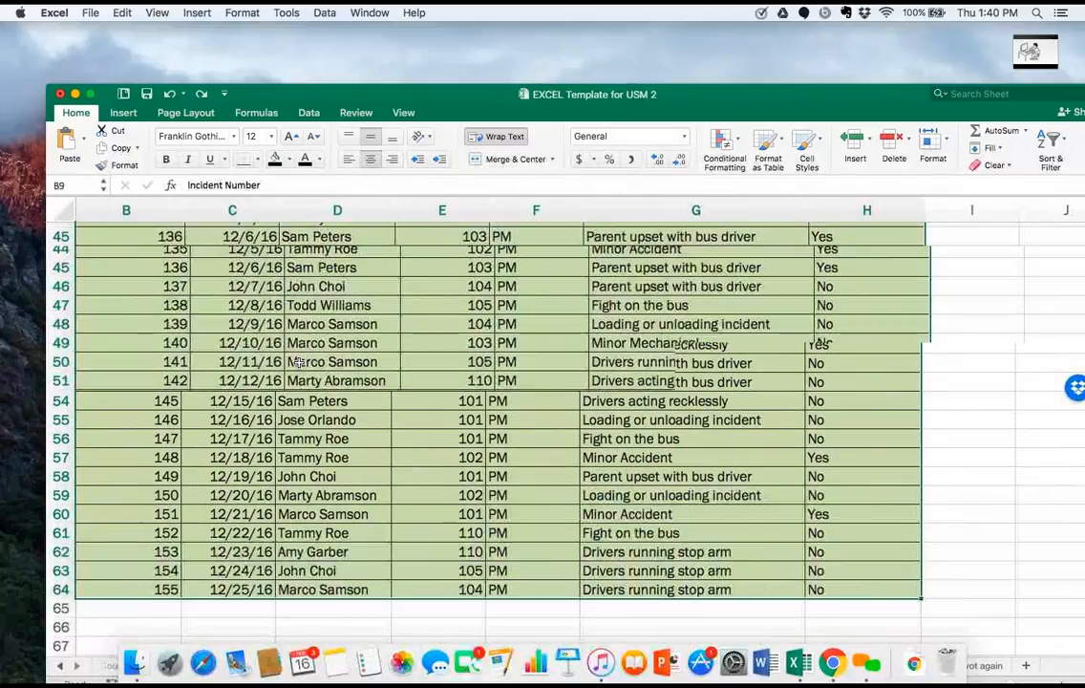
scroll(299, 363, down, 3)
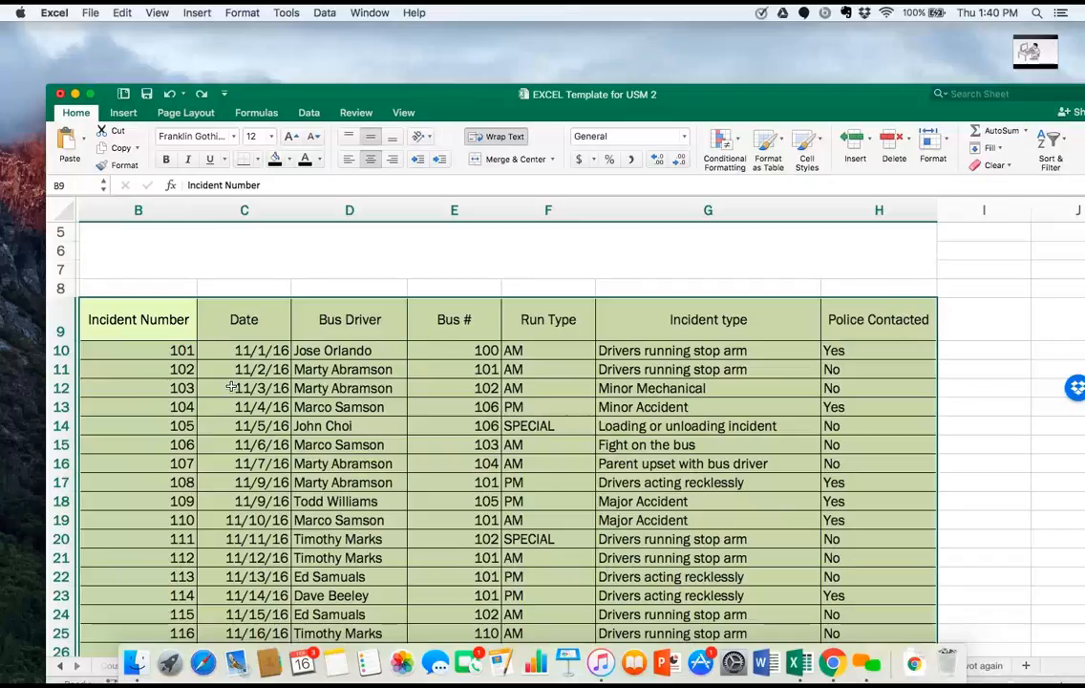
Create a PivotTable on a new worksheet from the incident data range B9:H64, including its header row.
click(168, 325)
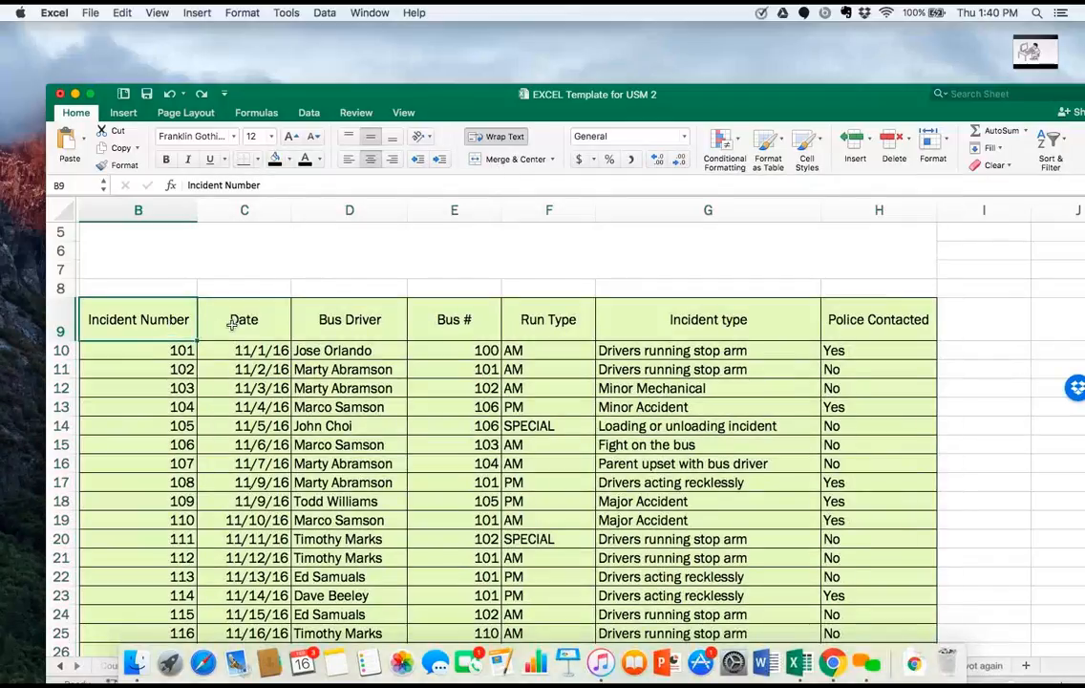
drag(182, 321, 888, 558)
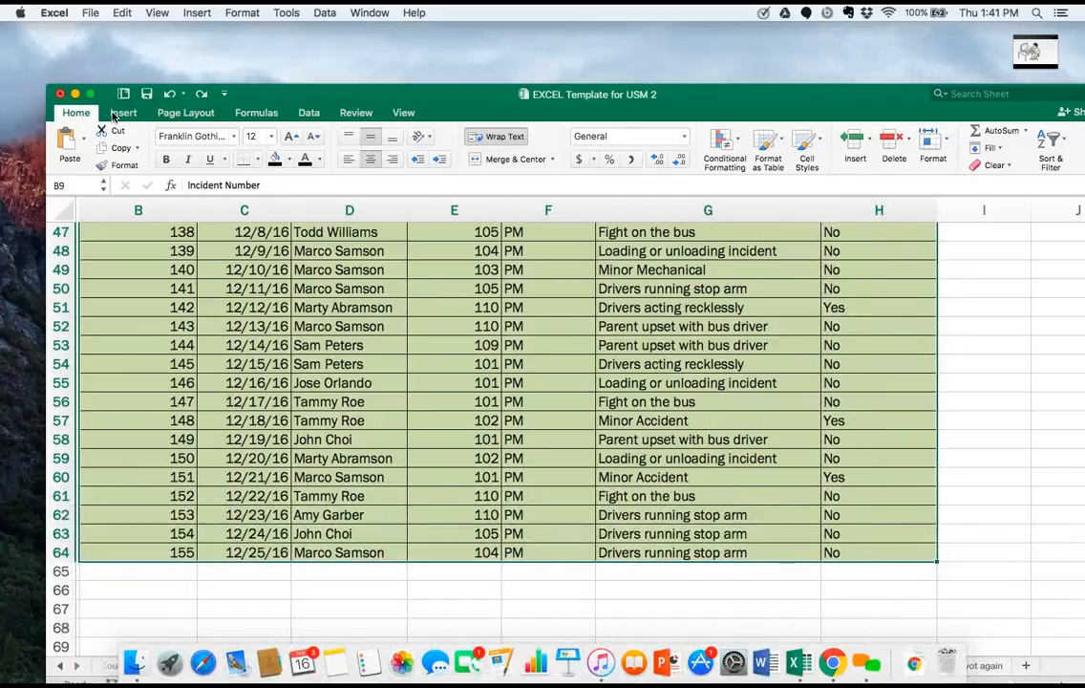
click(115, 113)
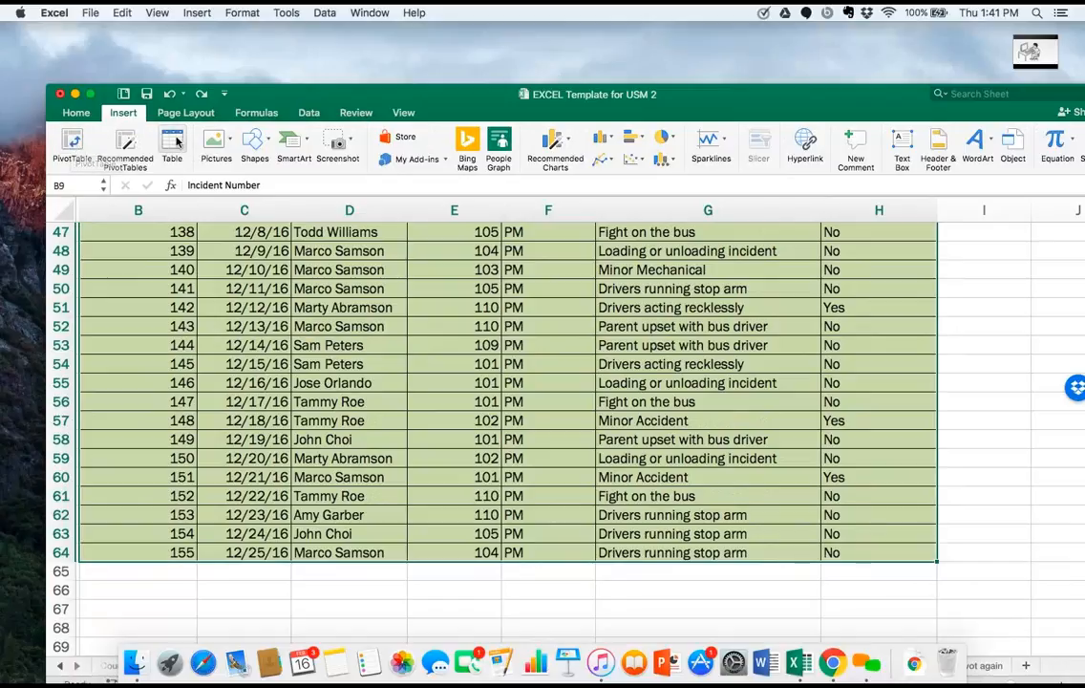
click(69, 142)
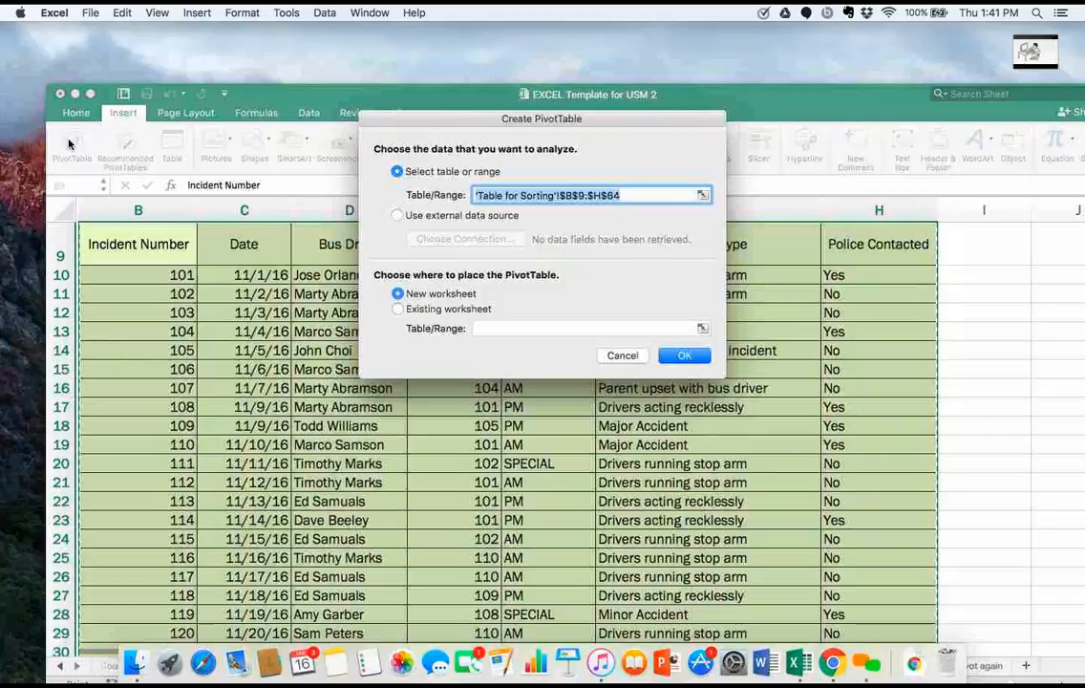
click(684, 356)
scroll(735, 502, down, 10)
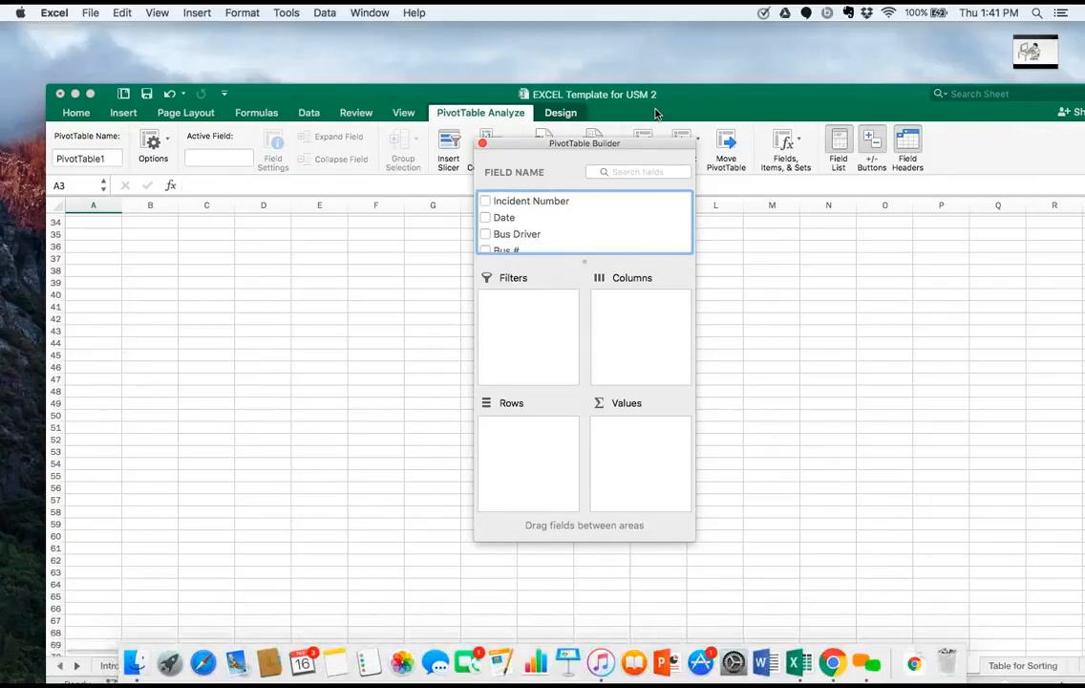
Move the workbook window up to expose the sheet tabs and rename the new PivotTable sheet as "Pivot for Bus".
drag(654, 94, 638, 37)
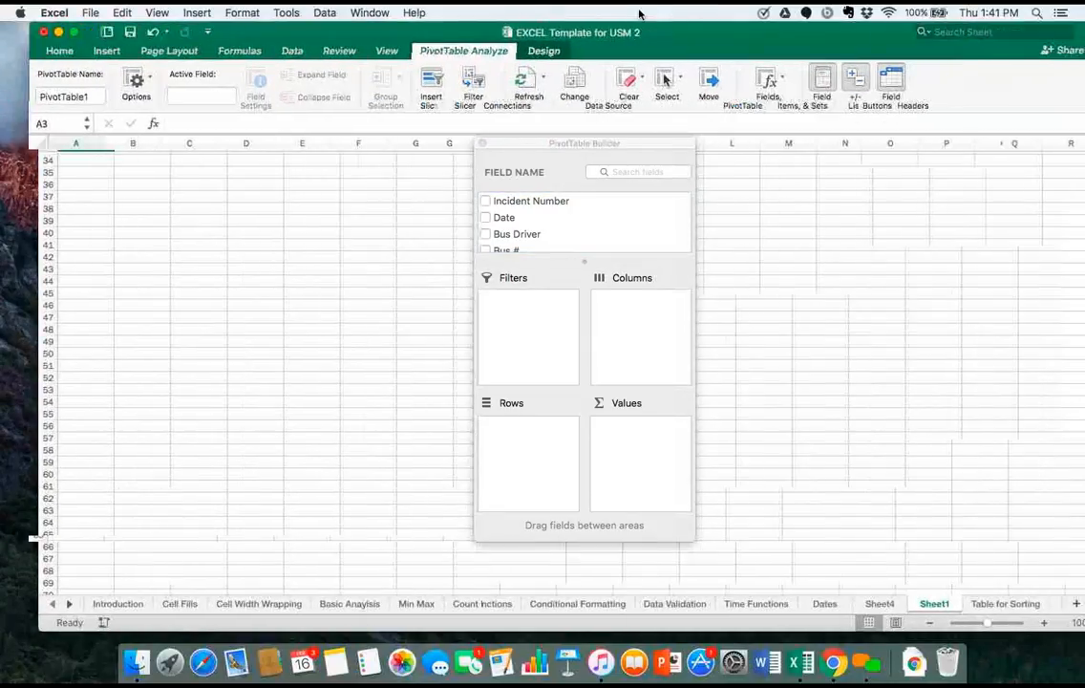
double_click(936, 604)
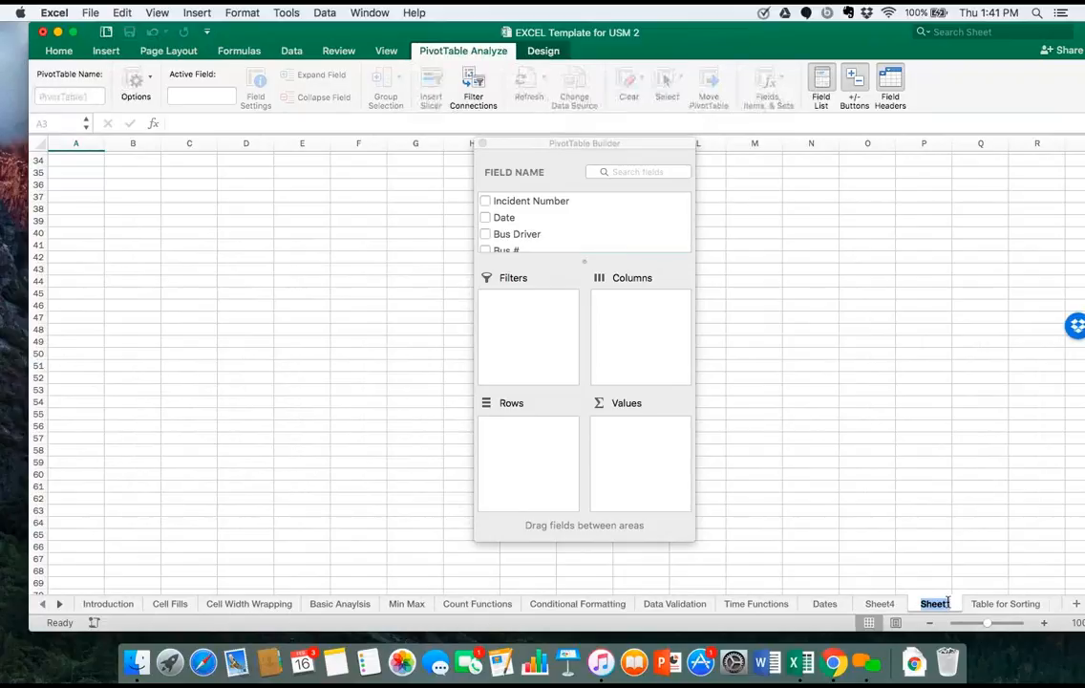
text(Piv)
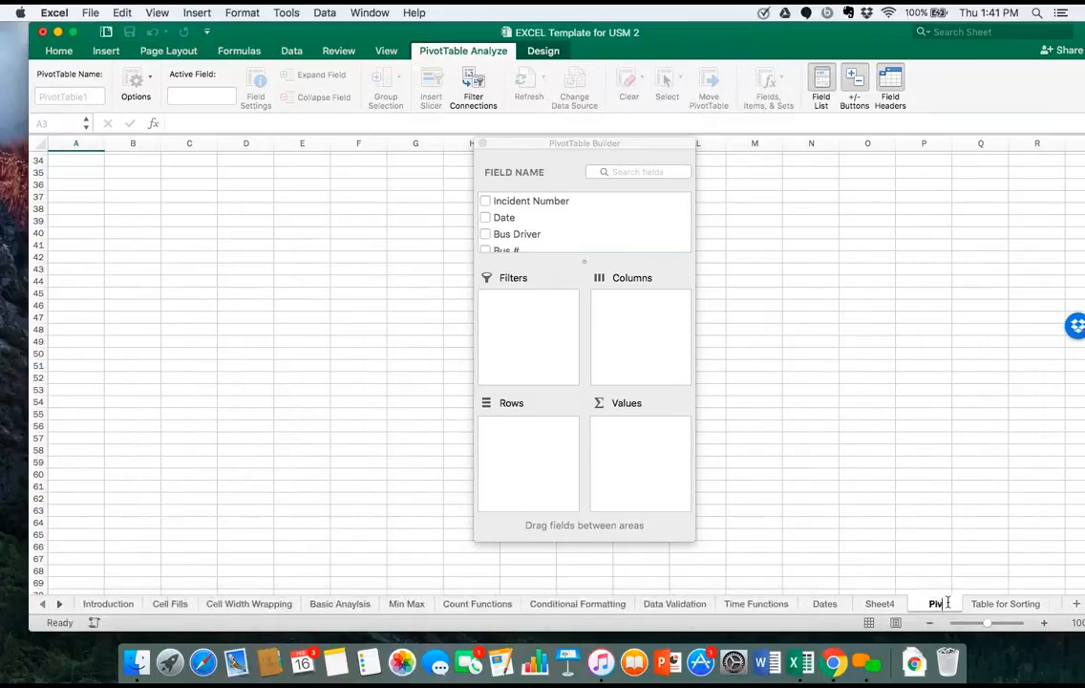
text(ot for Bus)
key(Return)
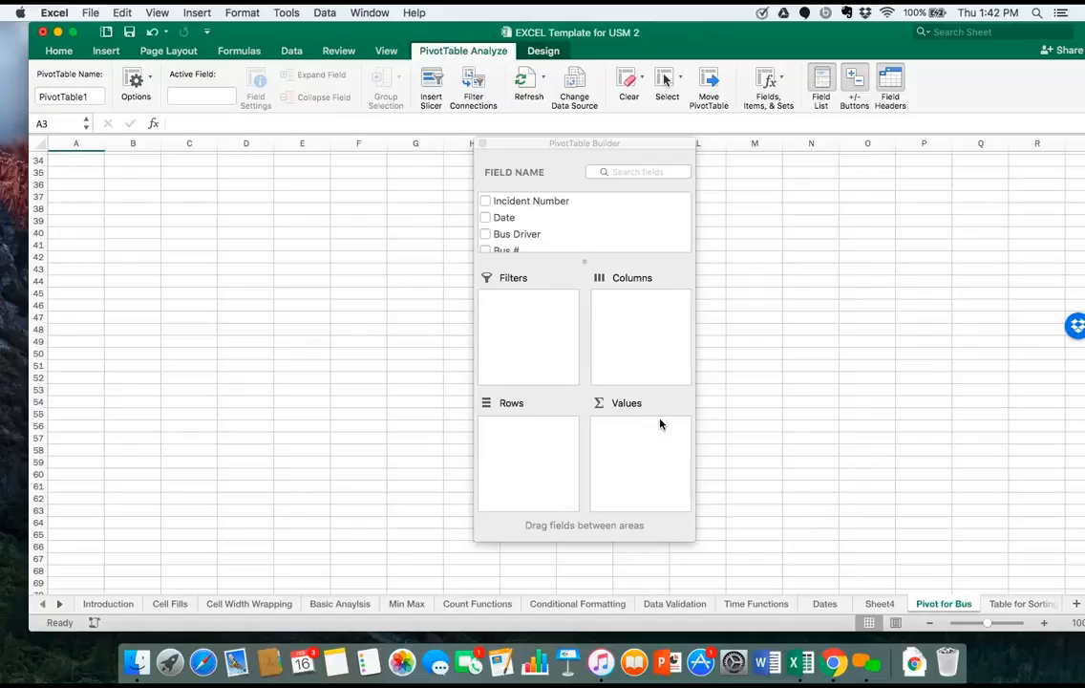
Move the PivotTable Builder aside over the empty sheet and look through its list of fields.
click(568, 166)
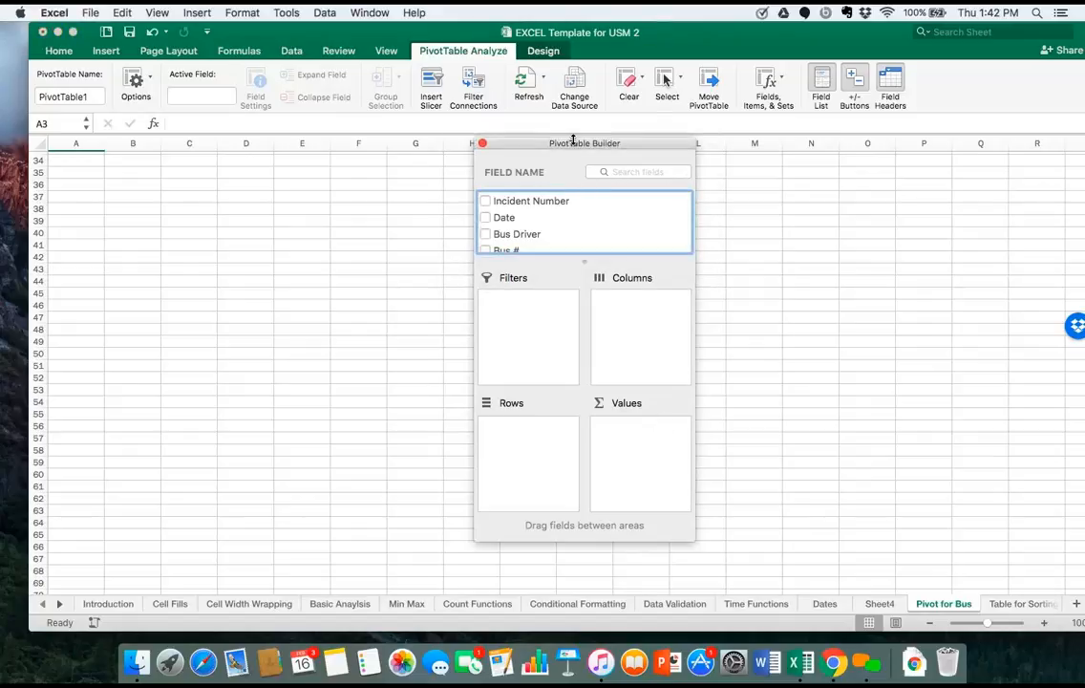
drag(575, 145, 674, 171)
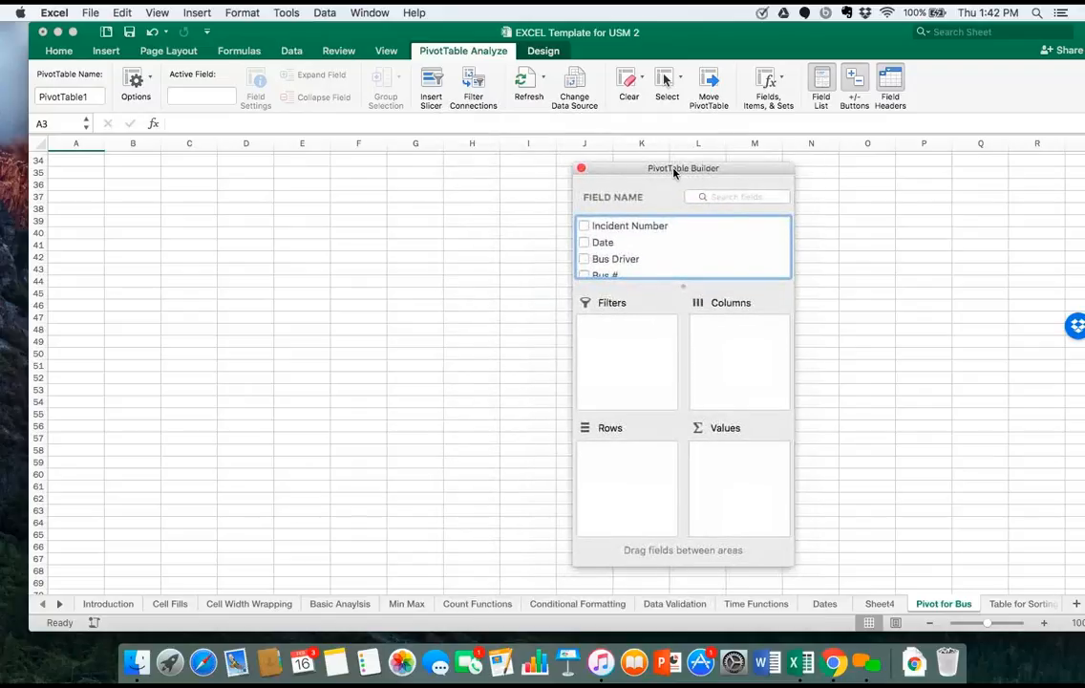
scroll(644, 248, down, 3)
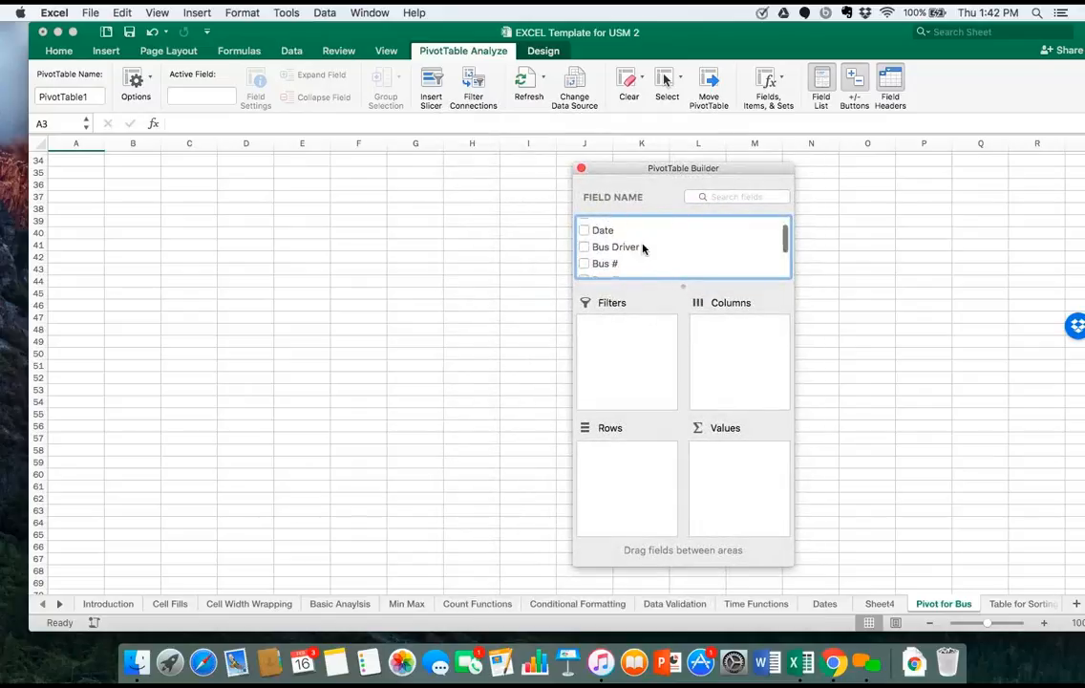
scroll(644, 248, up, 3)
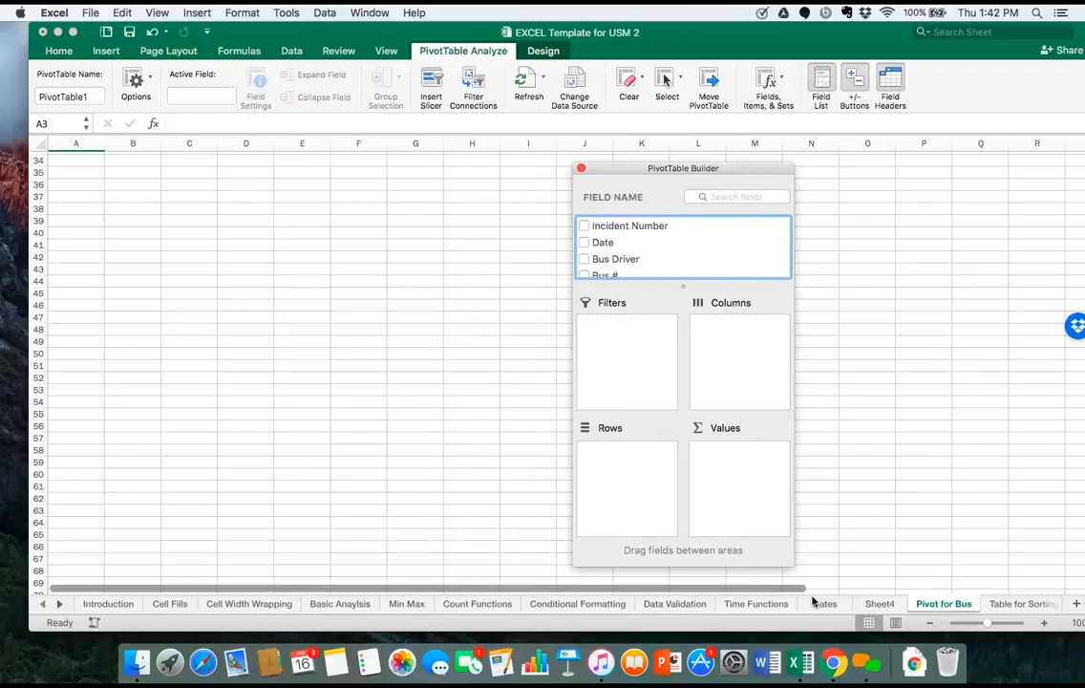
Shift the workbook window sideways so that its far edge and the Table for Sorting tab fit on the screen.
click(971, 567)
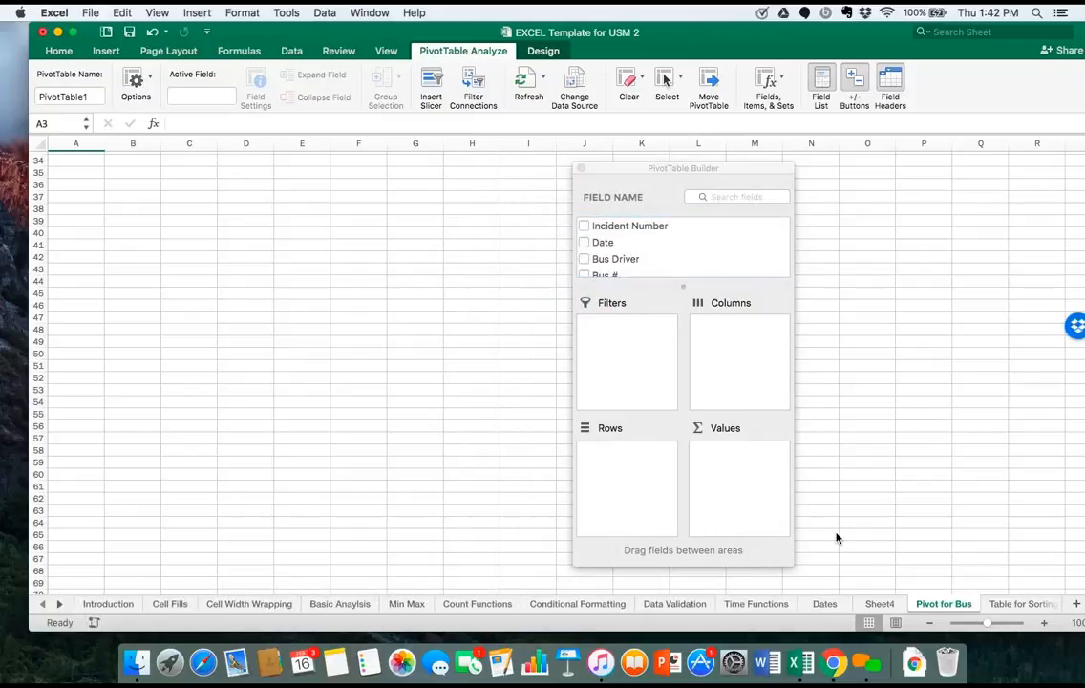
drag(656, 33, 425, 32)
double_click(425, 31)
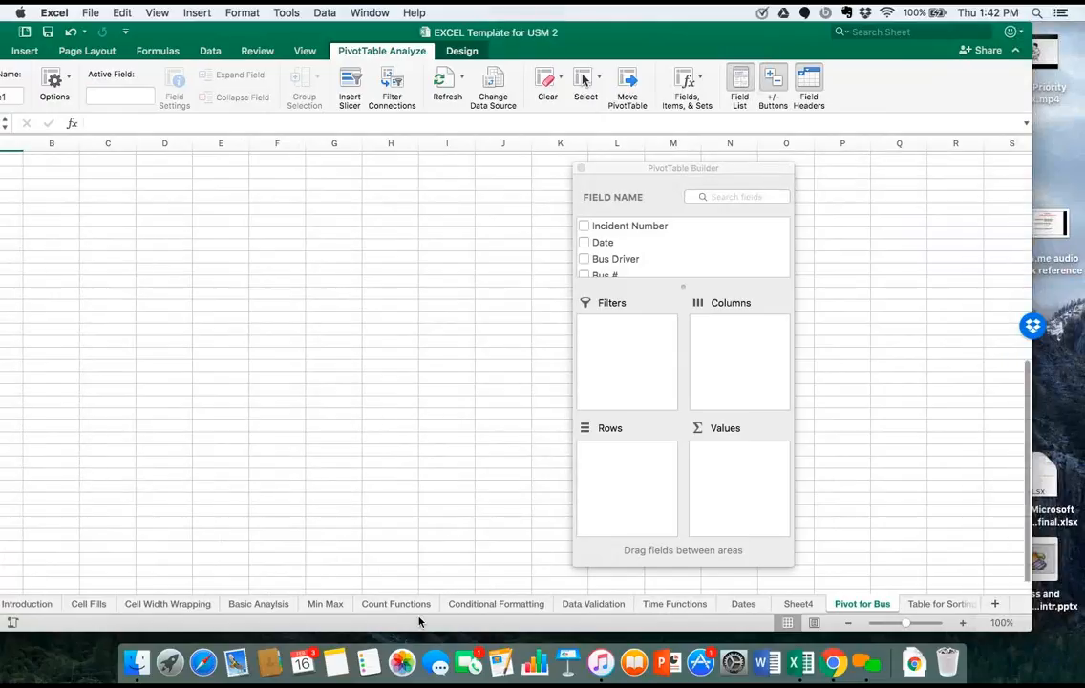
click(13, 622)
click(567, 367)
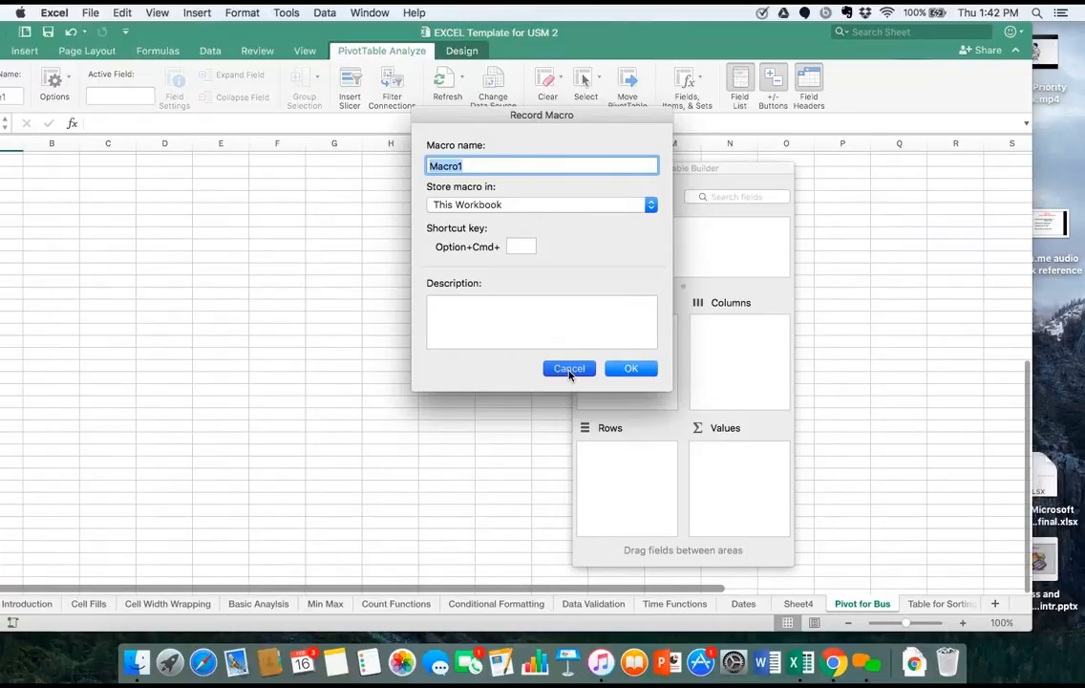
Examine the incident data and a Bus Driver entry on the Table for Sorting sheet, and return to the Pivot for Bus sheet.
click(926, 604)
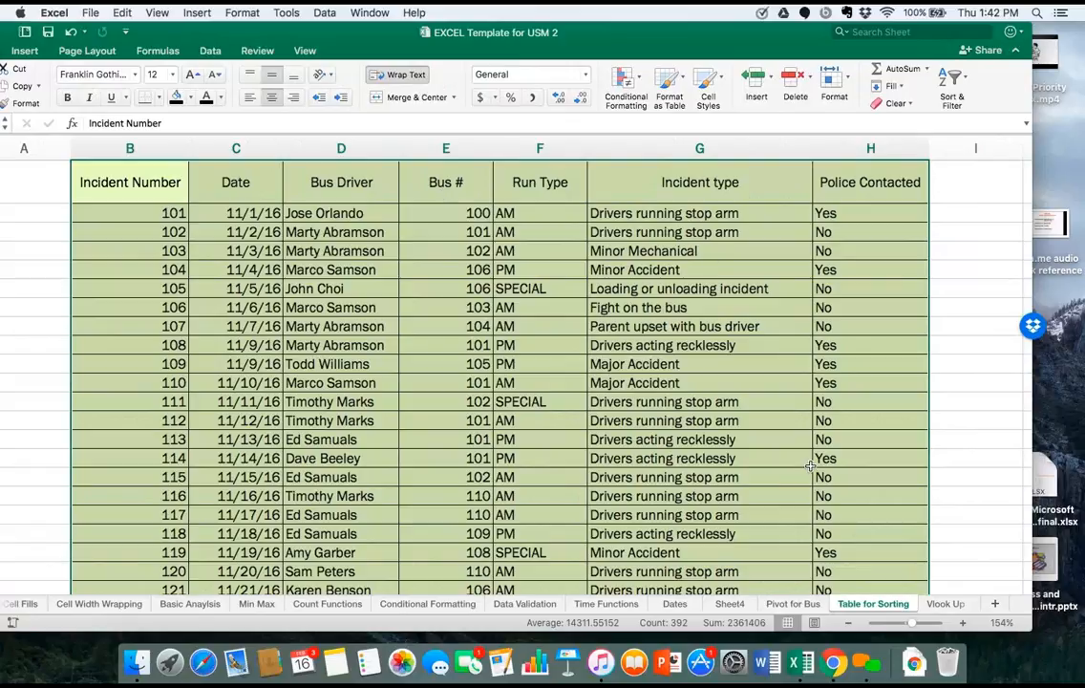
click(808, 604)
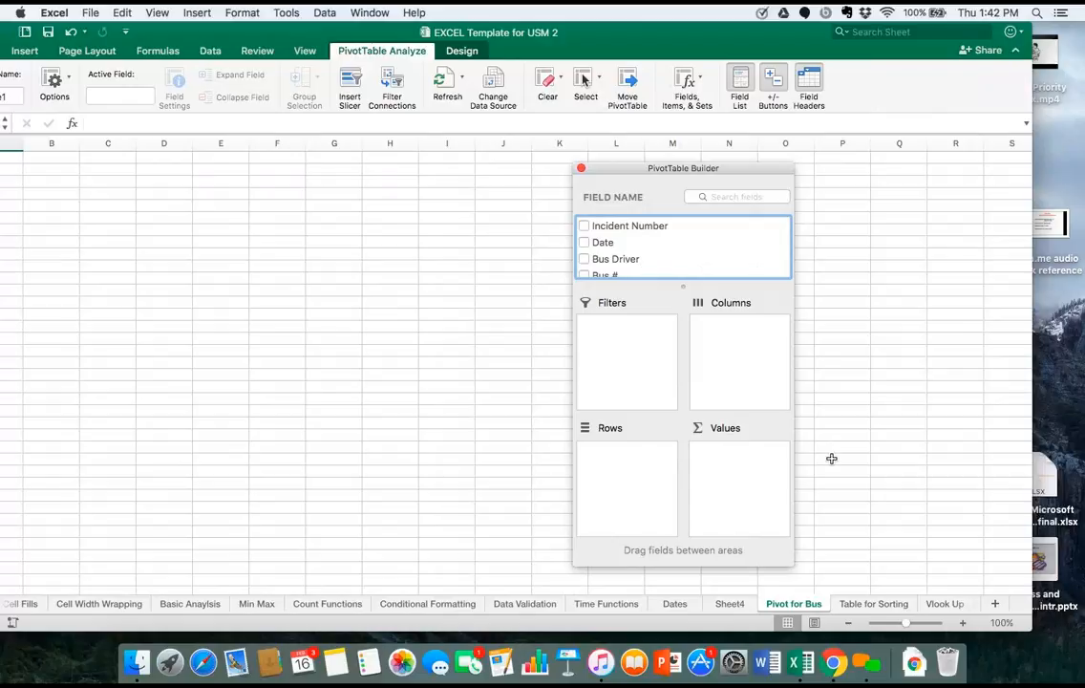
click(847, 604)
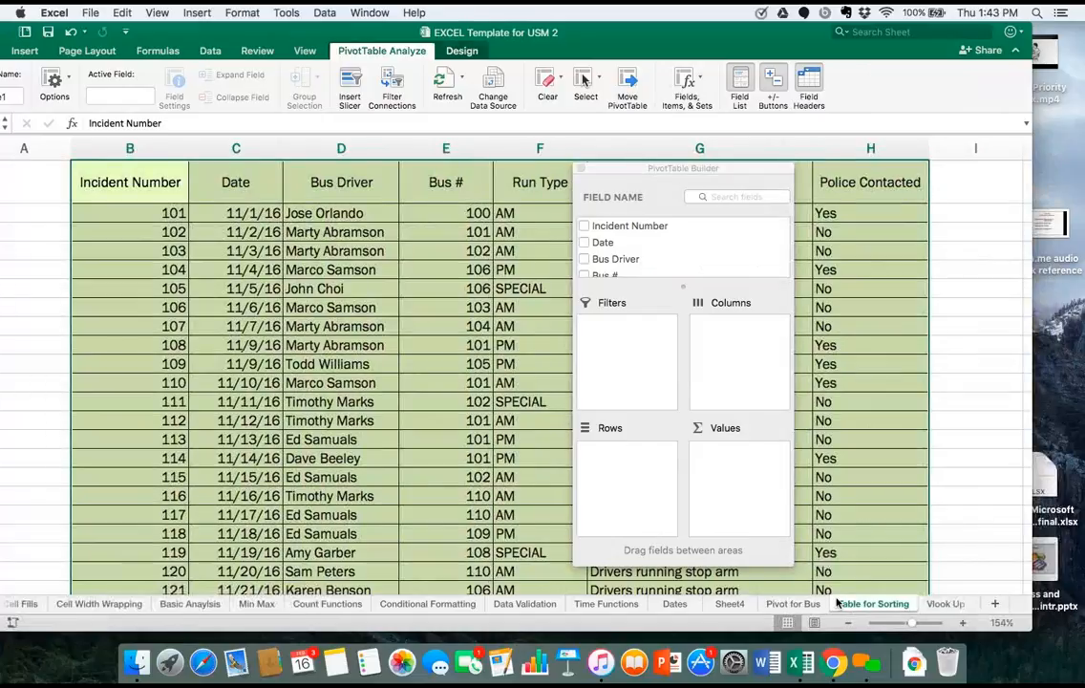
click(297, 289)
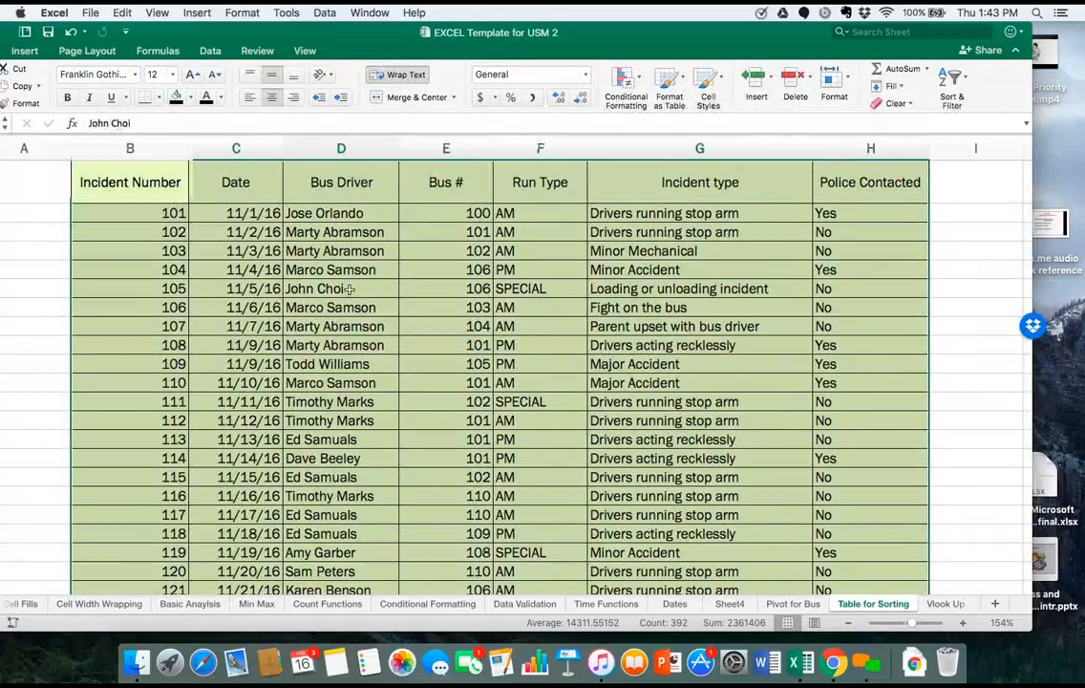
double_click(350, 289)
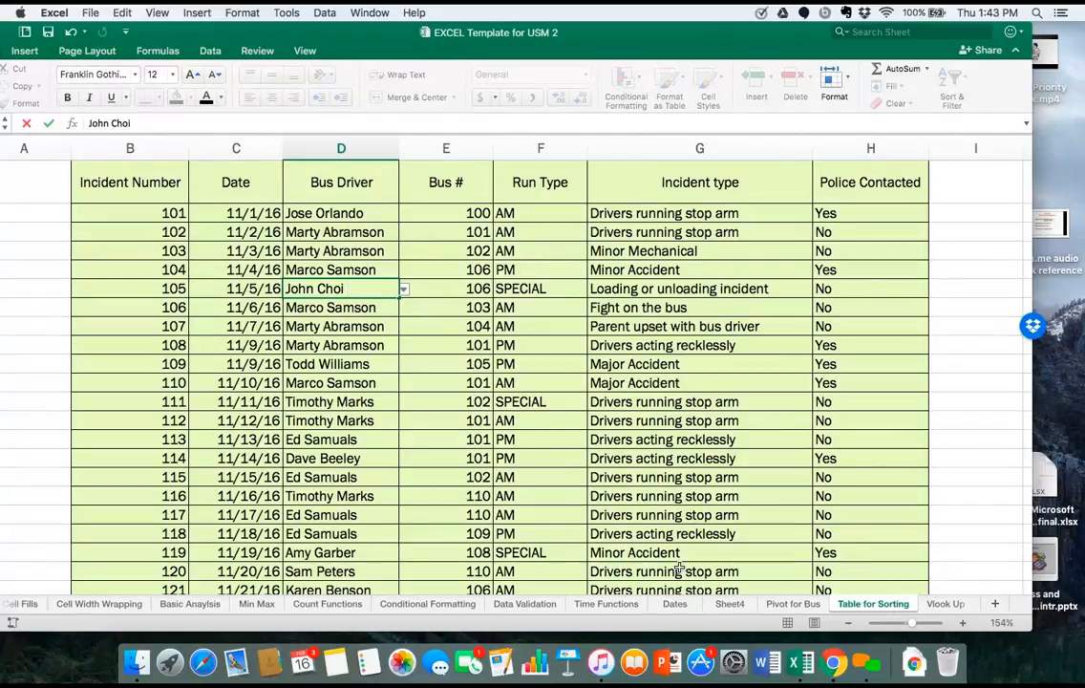
key(Return)
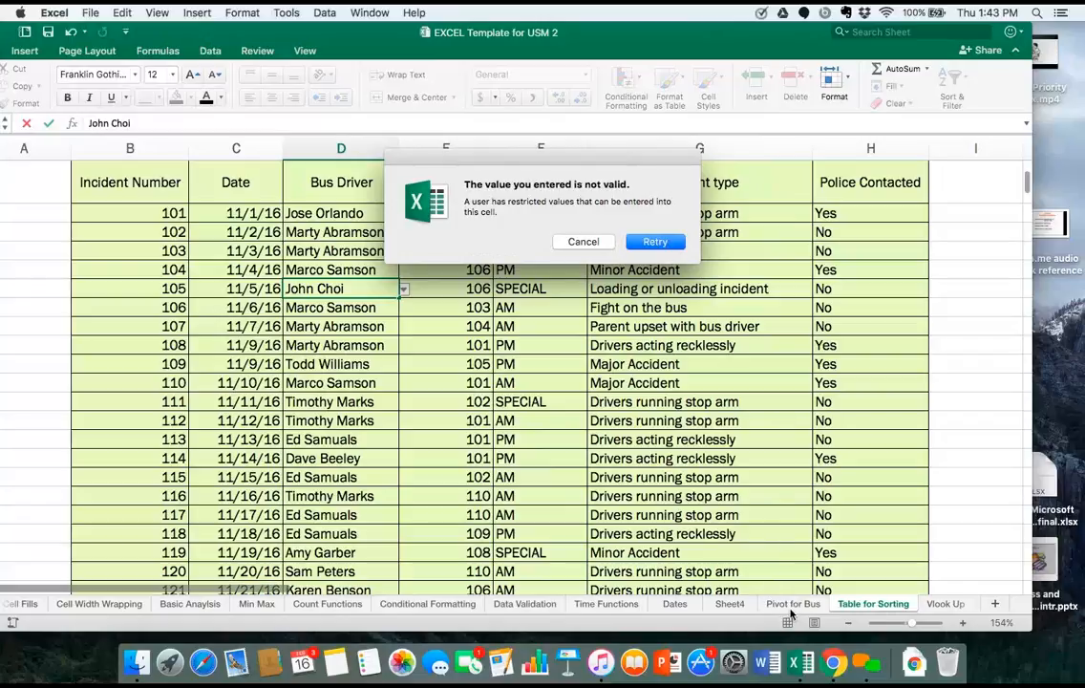
click(594, 248)
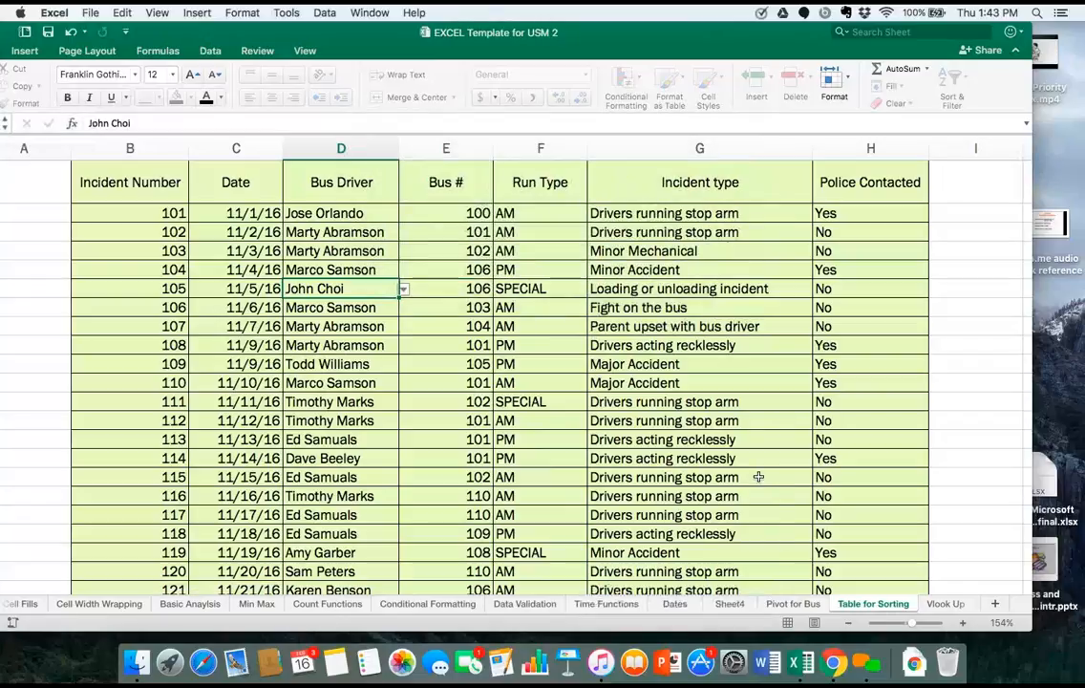
click(789, 607)
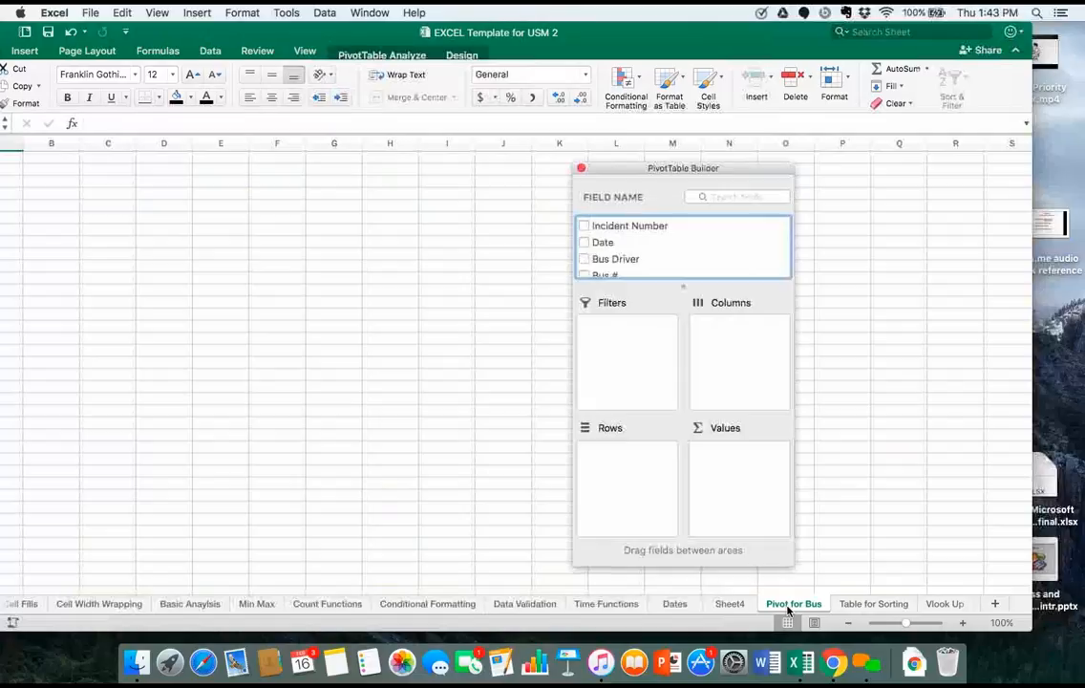
Add the Bus Driver field to the PivotTable and place it in the Rows area.
click(583, 259)
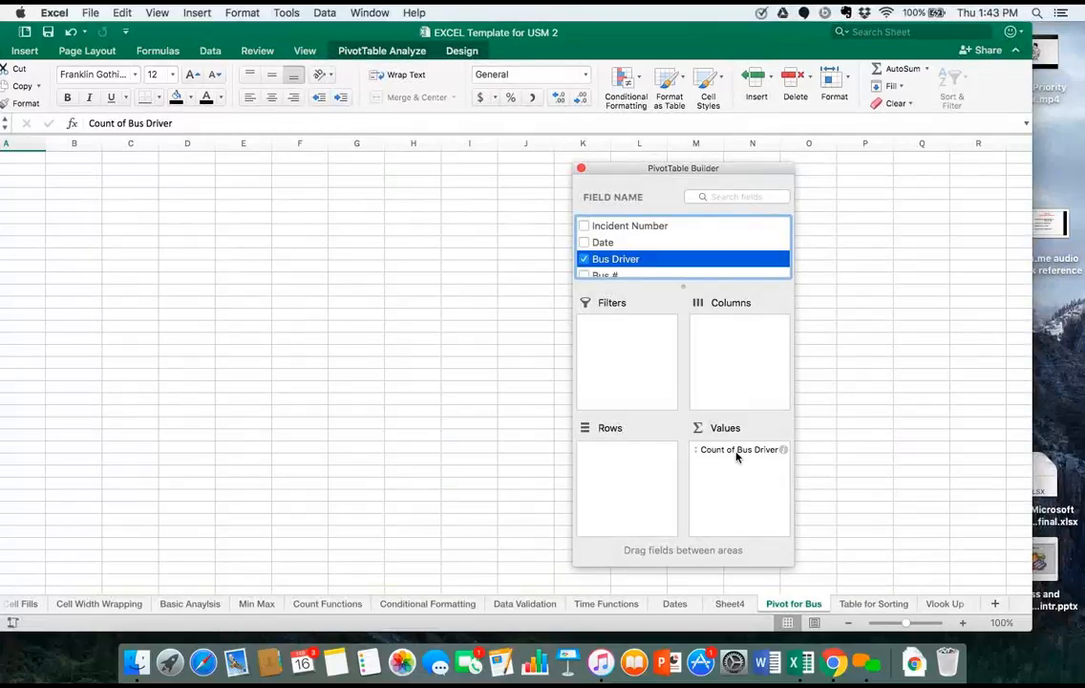
drag(737, 453, 631, 455)
Widen the workbook window and move it so that column A and the PivotTable's row labels are fully on screen.
scroll(234, 338, up, 3)
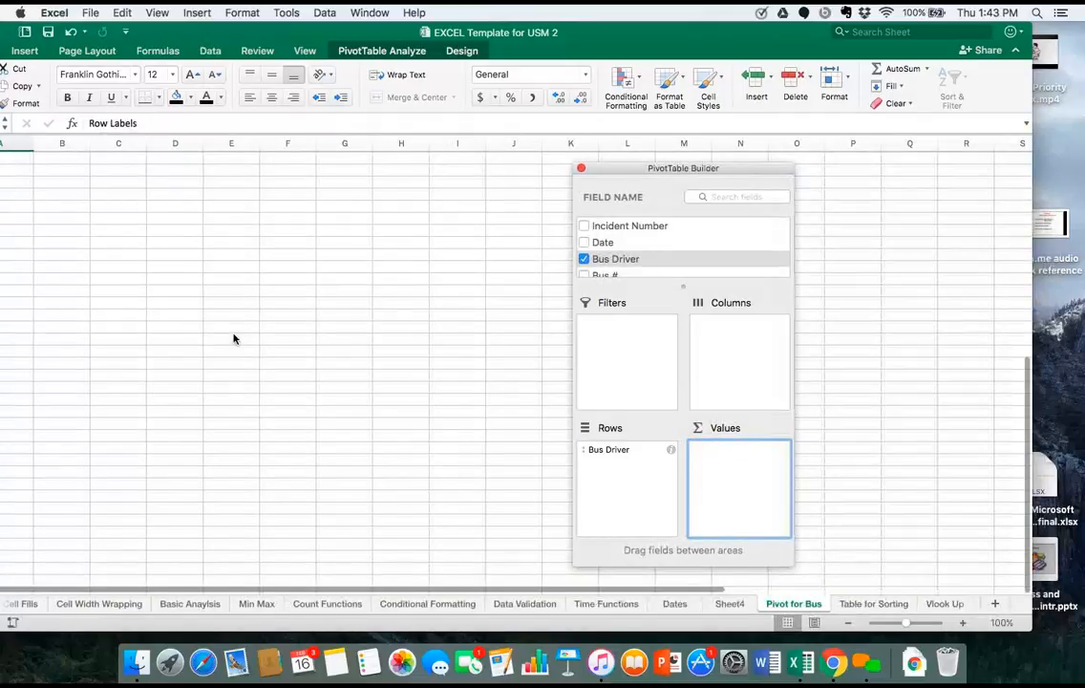
scroll(508, 219, up, 3)
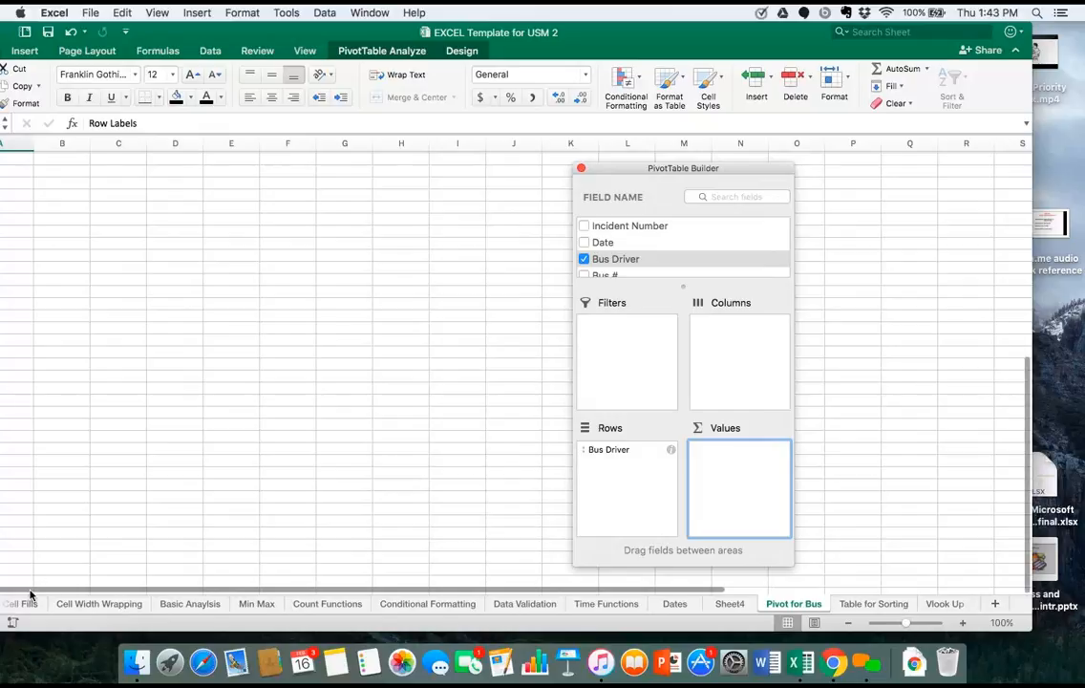
click(1, 538)
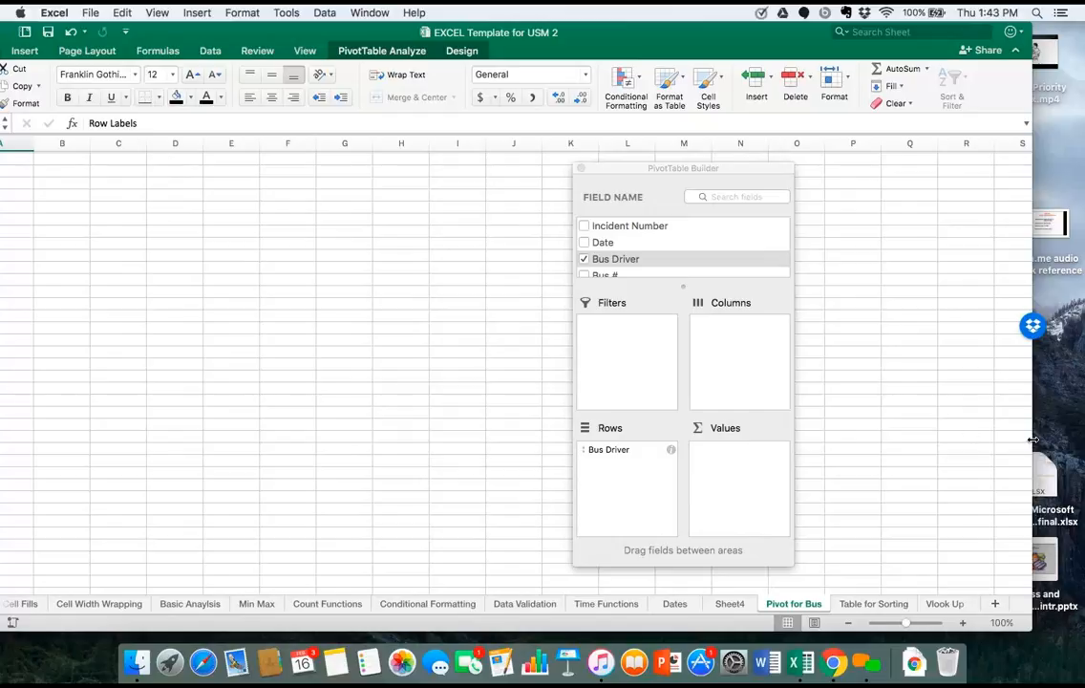
drag(1033, 440, 1083, 440)
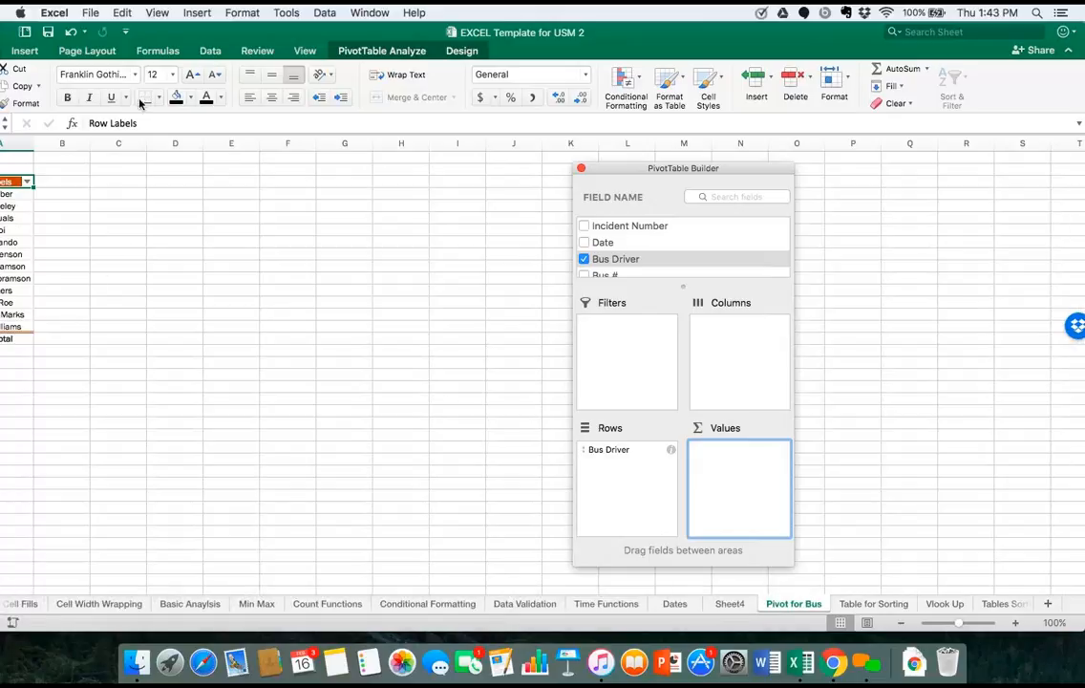
drag(175, 36, 431, 68)
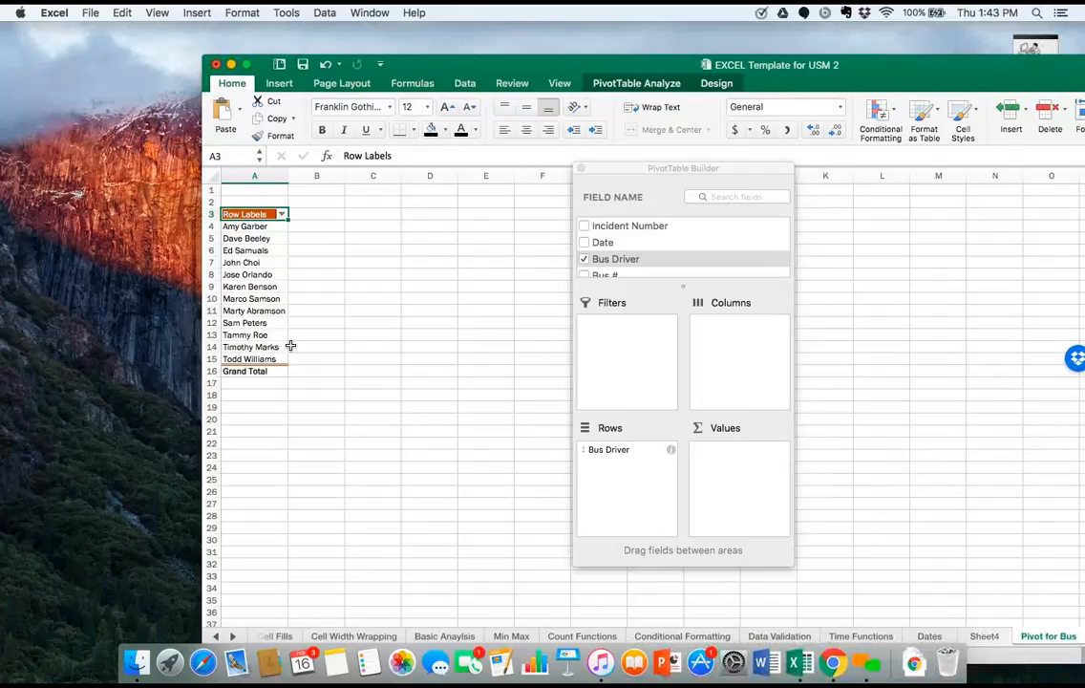
Clear the Bus Driver field, place it in Rows once more, and take it out of the PivotTable again.
click(584, 259)
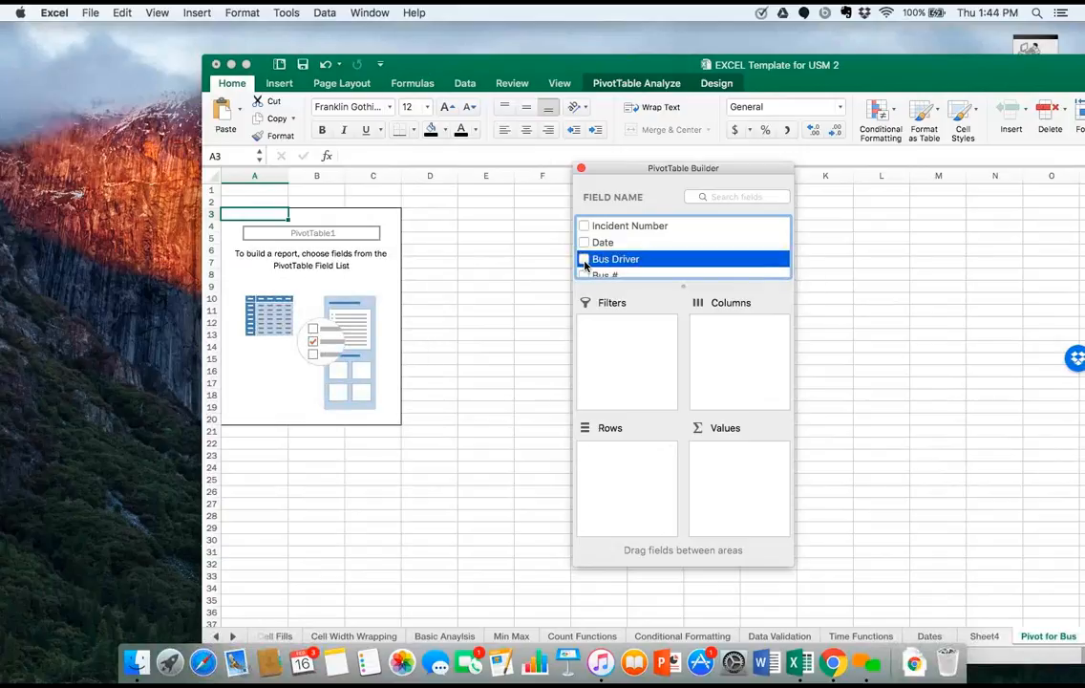
click(583, 259)
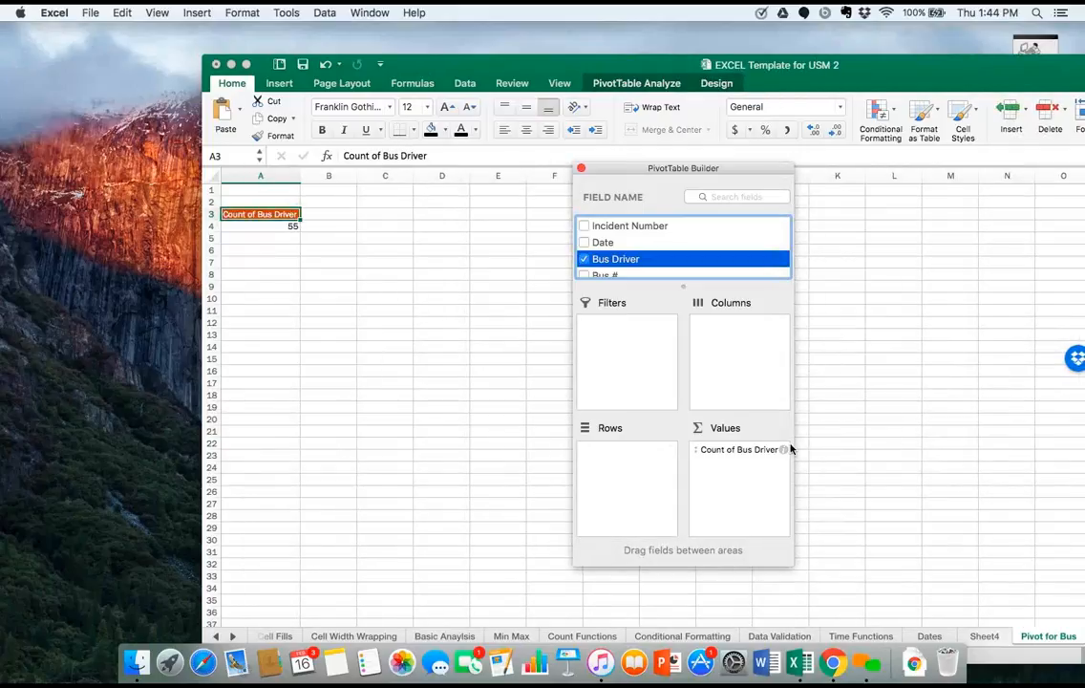
drag(762, 450, 643, 461)
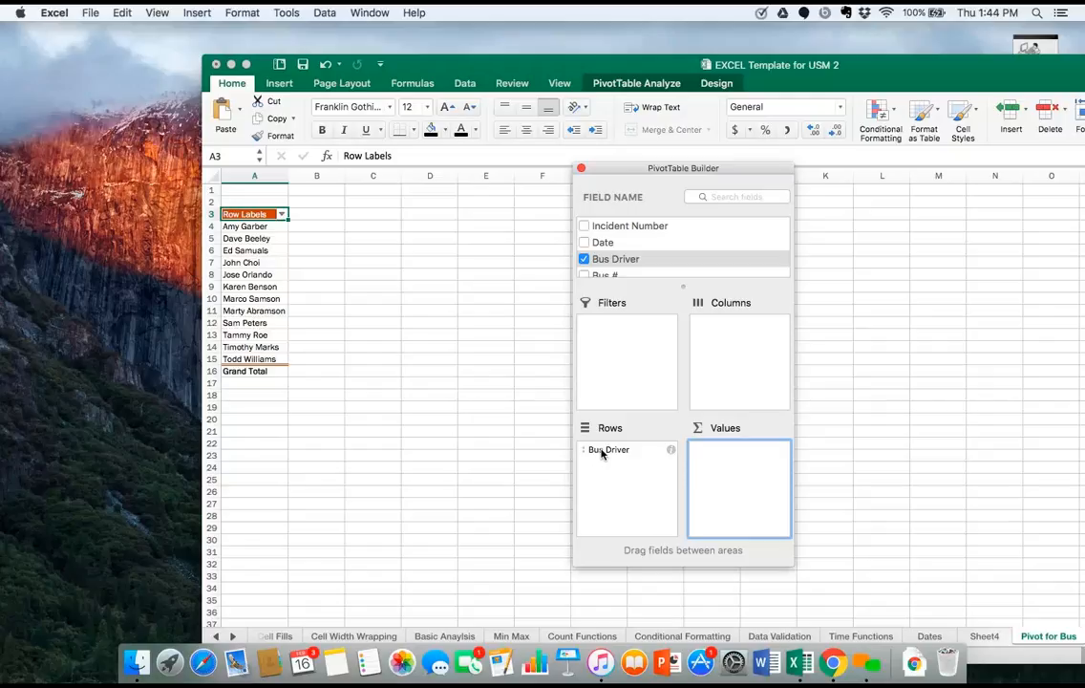
drag(601, 452, 498, 444)
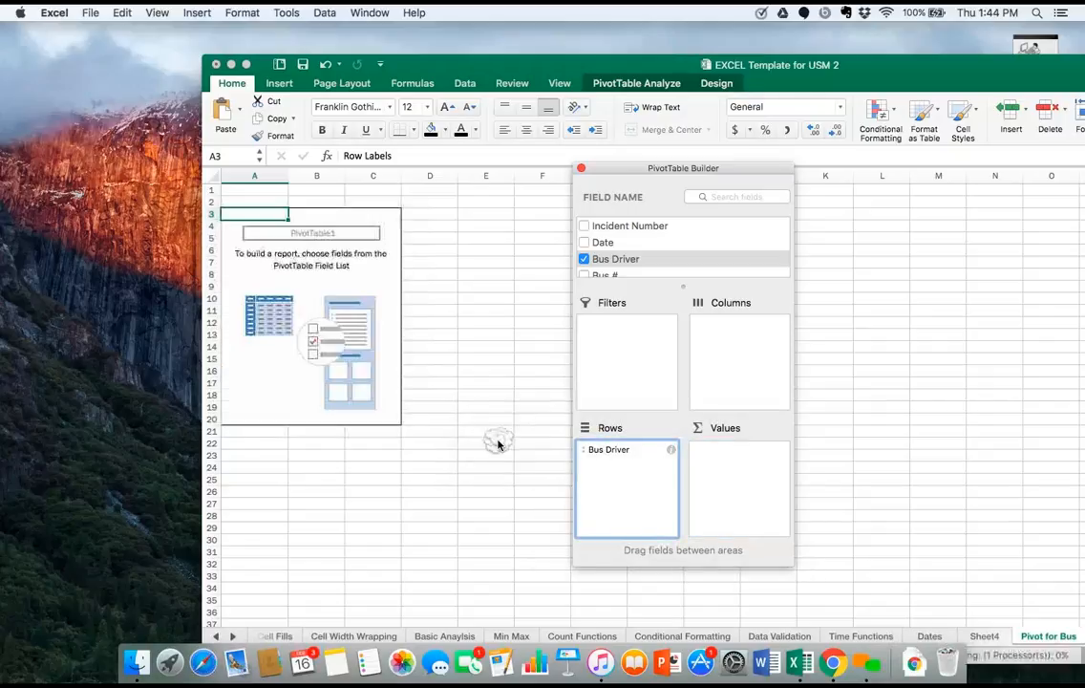
Try the Incident type field as the PivotTable's rows, and clear it from the layout again.
scroll(613, 247, down, 3)
click(610, 254)
click(584, 253)
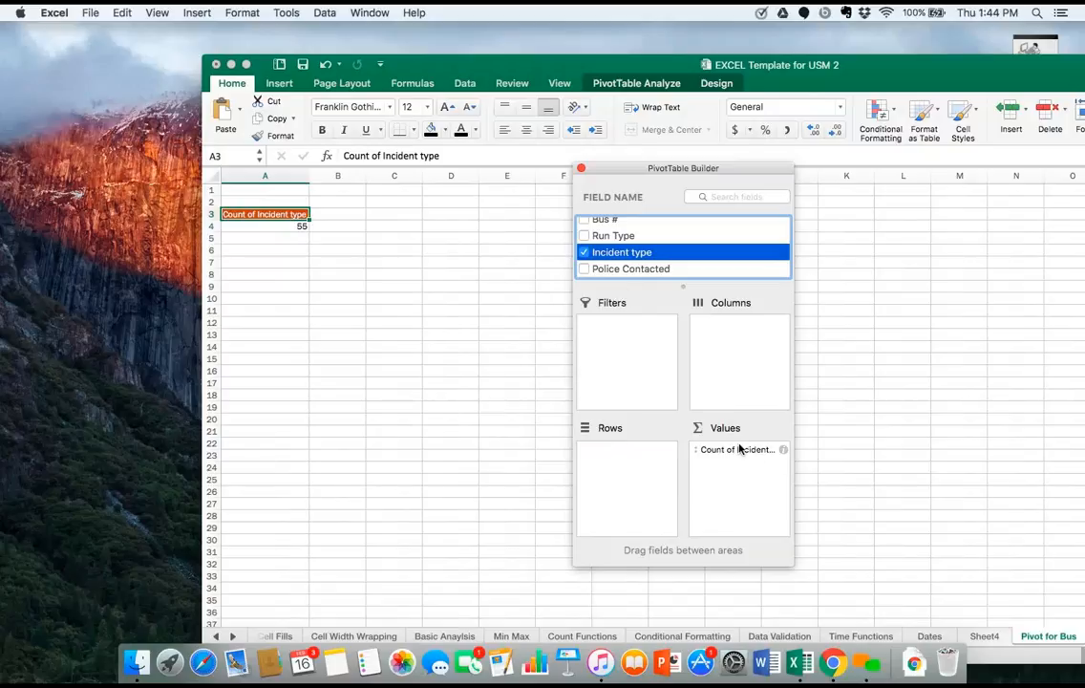
drag(741, 449, 619, 464)
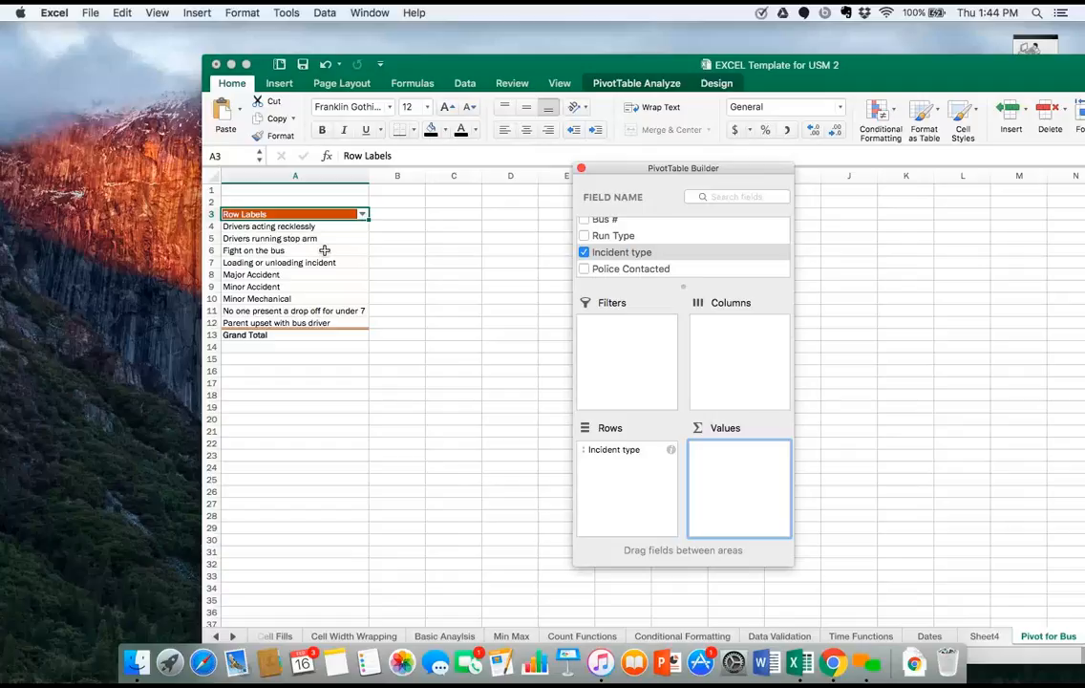
click(584, 252)
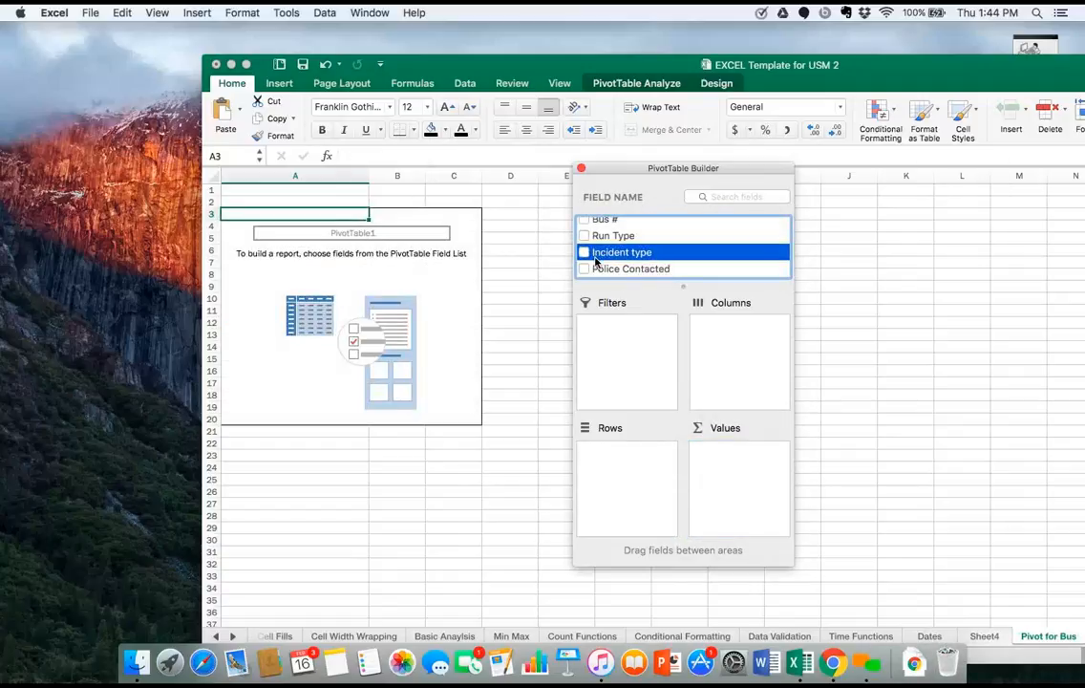
scroll(599, 259, up, 3)
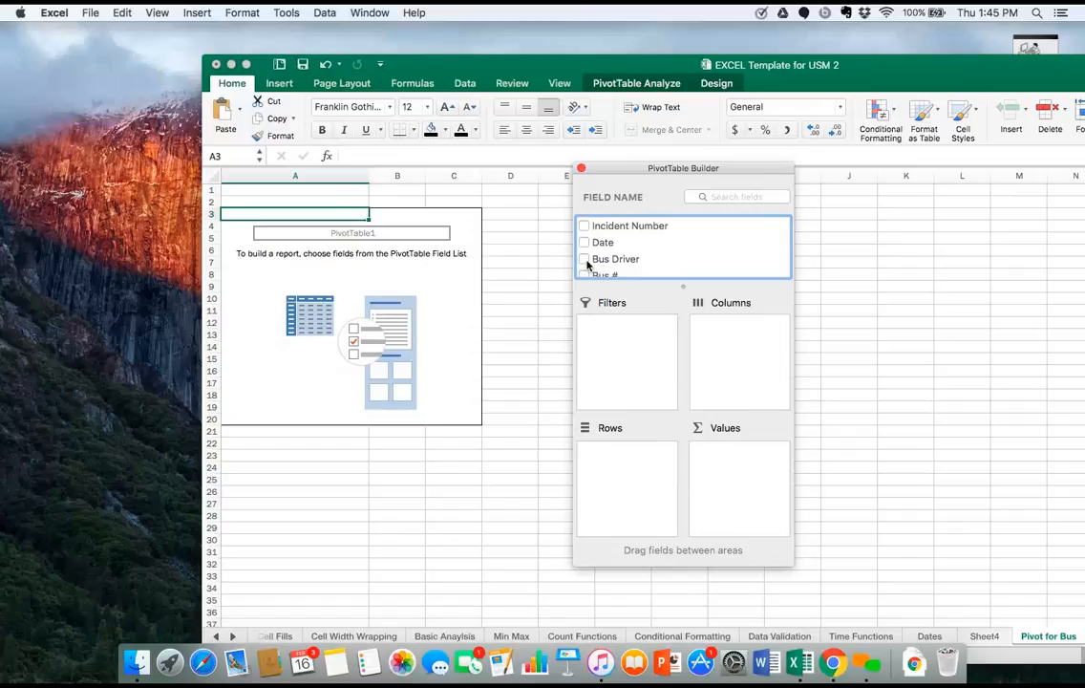
click(585, 259)
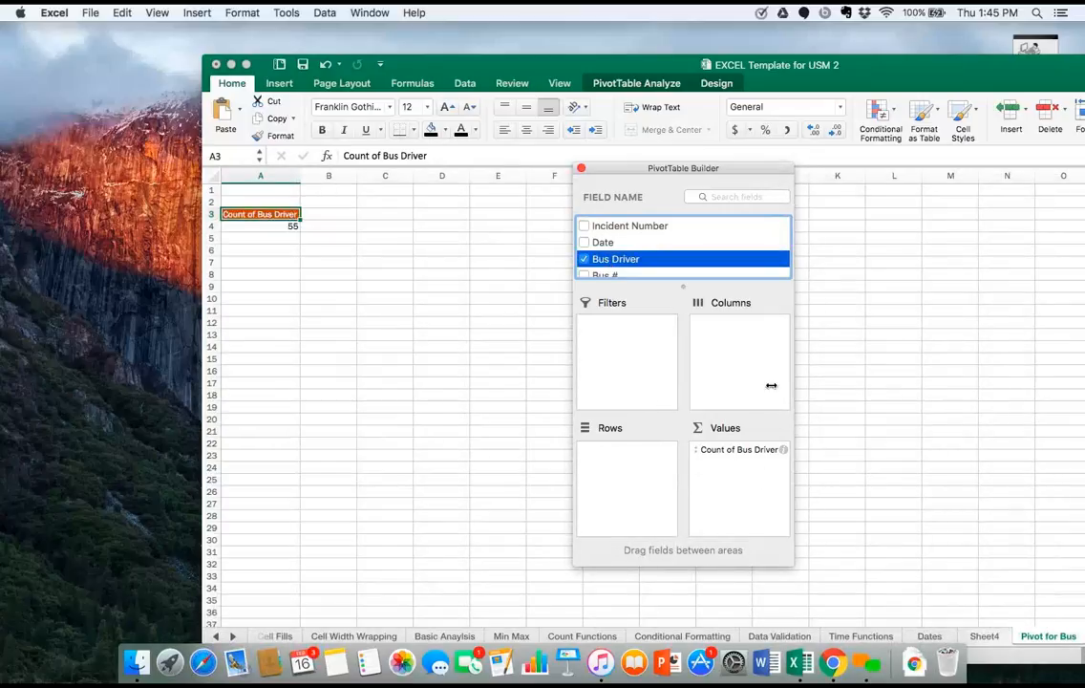
click(584, 264)
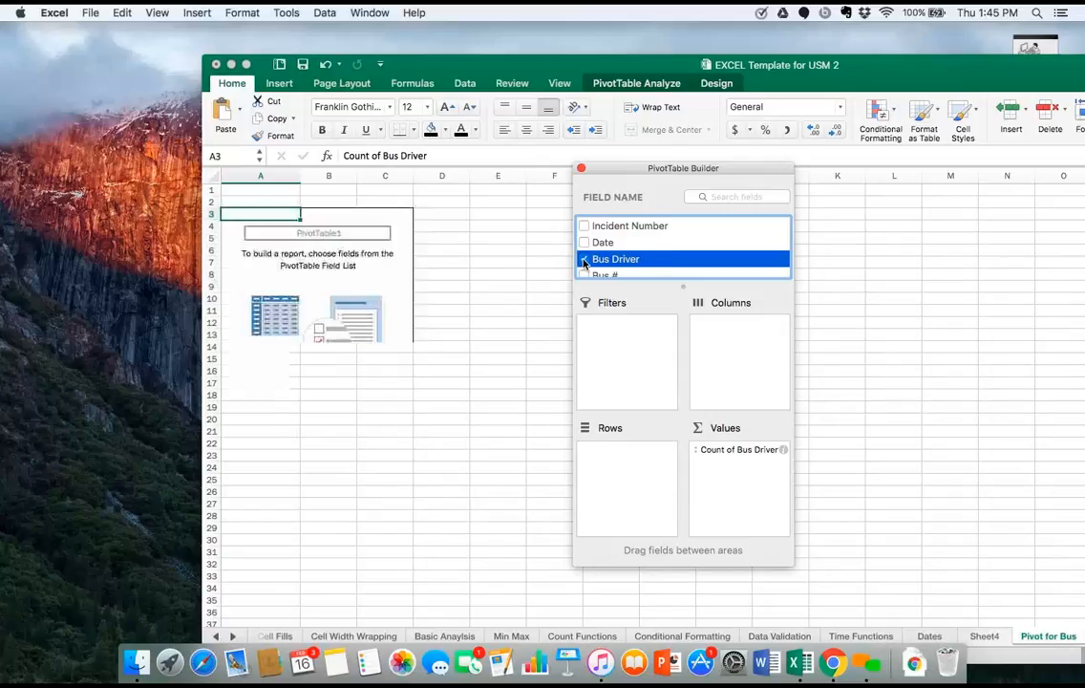
Add the Bus Driver field to the empty PivotTable and move it from Values to Rows to list the drivers.
scroll(593, 250, down, 2)
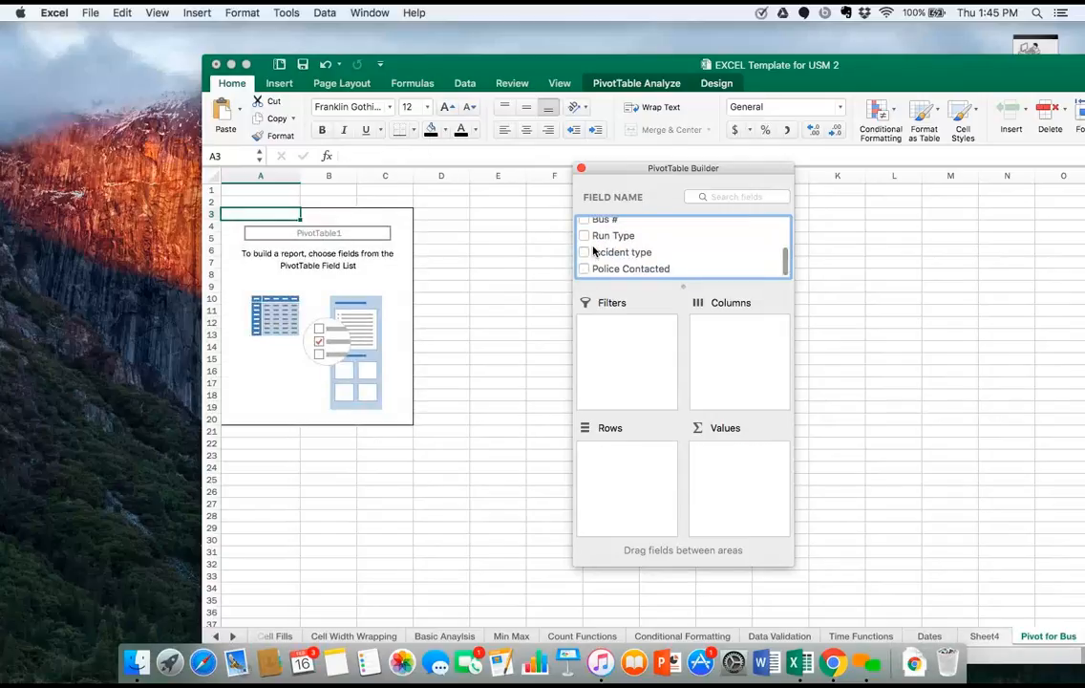
scroll(594, 251, up, 3)
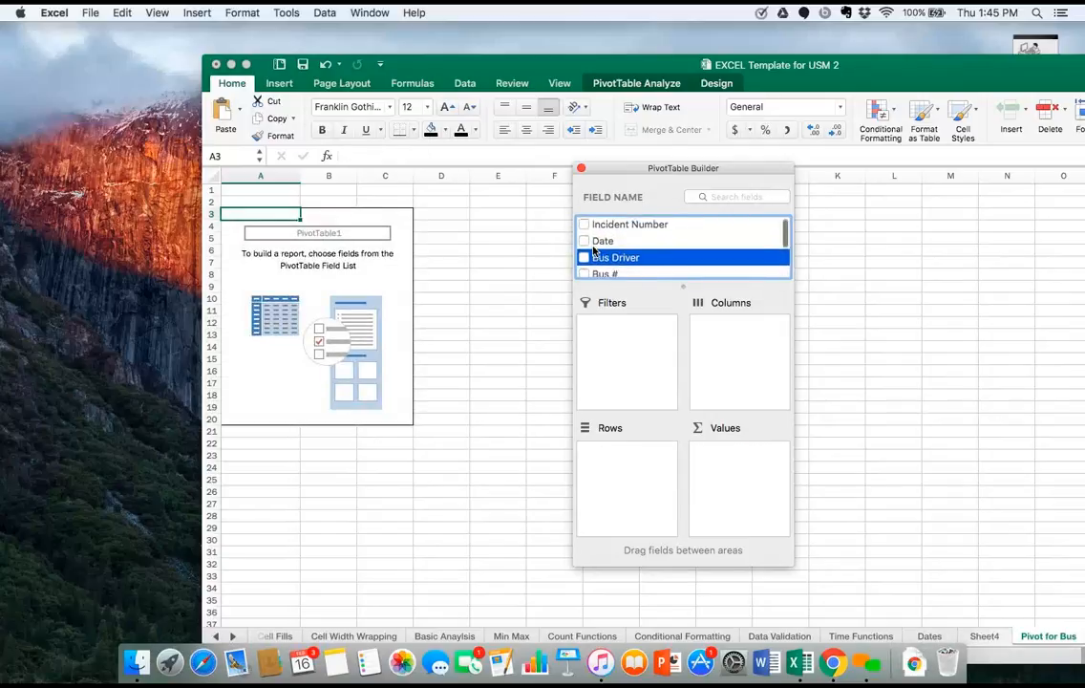
scroll(593, 251, down, 3)
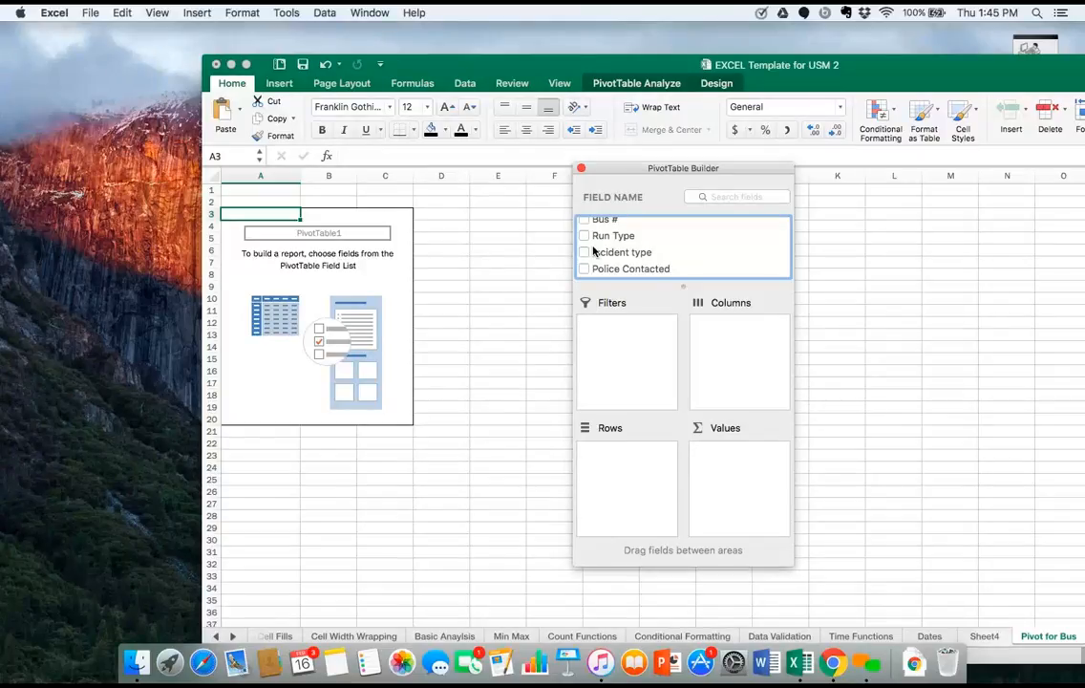
scroll(590, 249, up, 3)
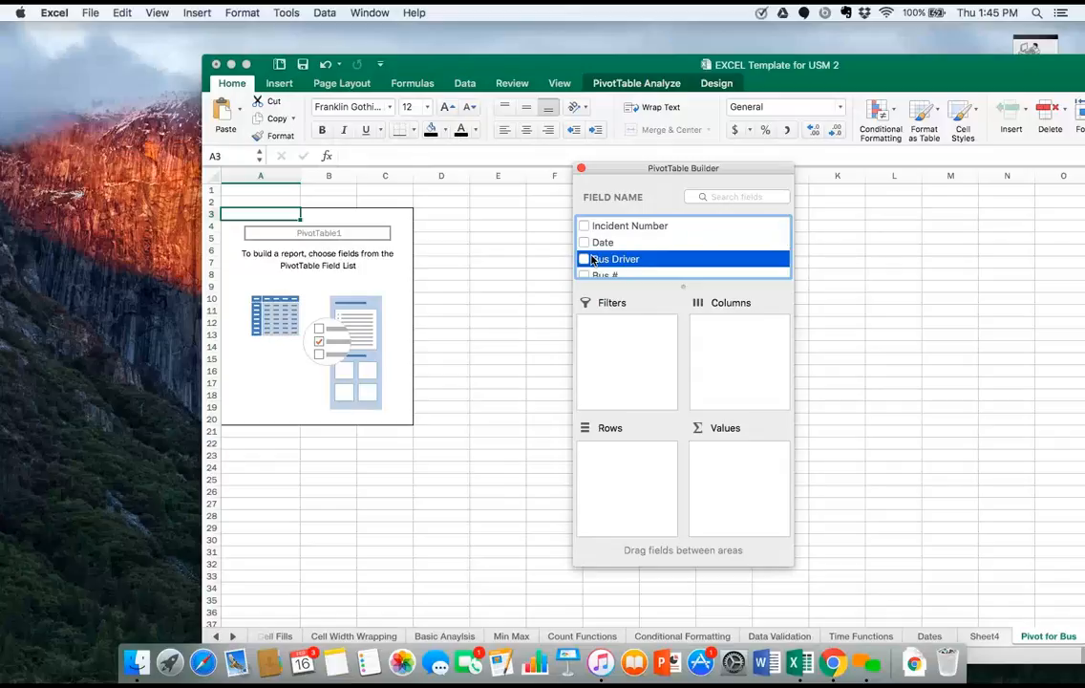
click(590, 259)
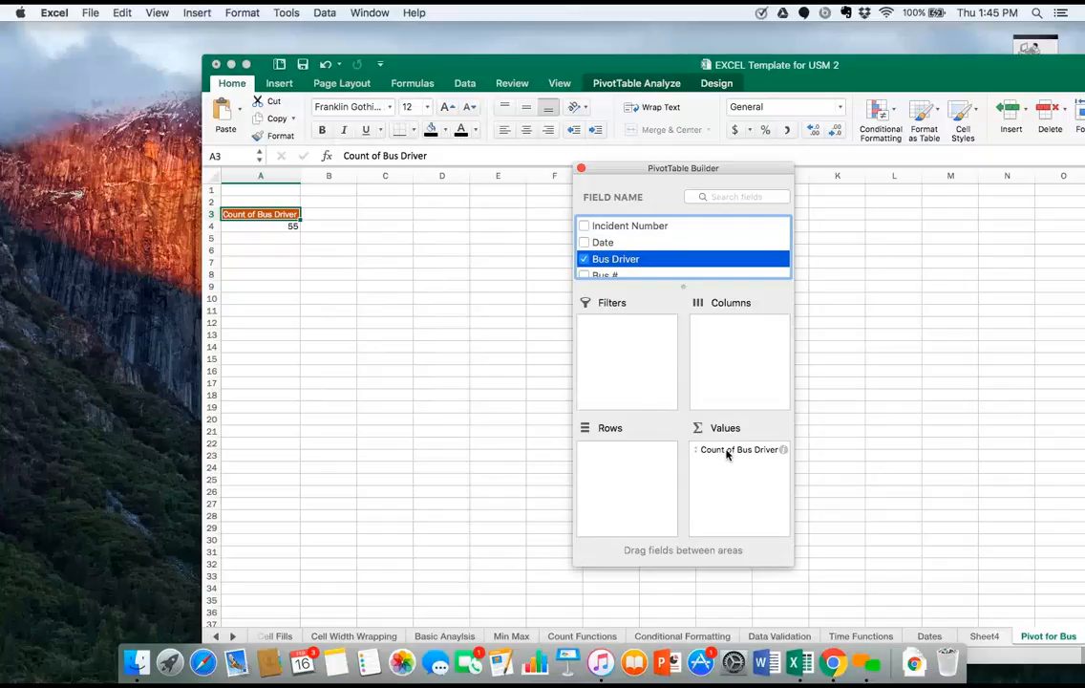
drag(726, 454, 637, 456)
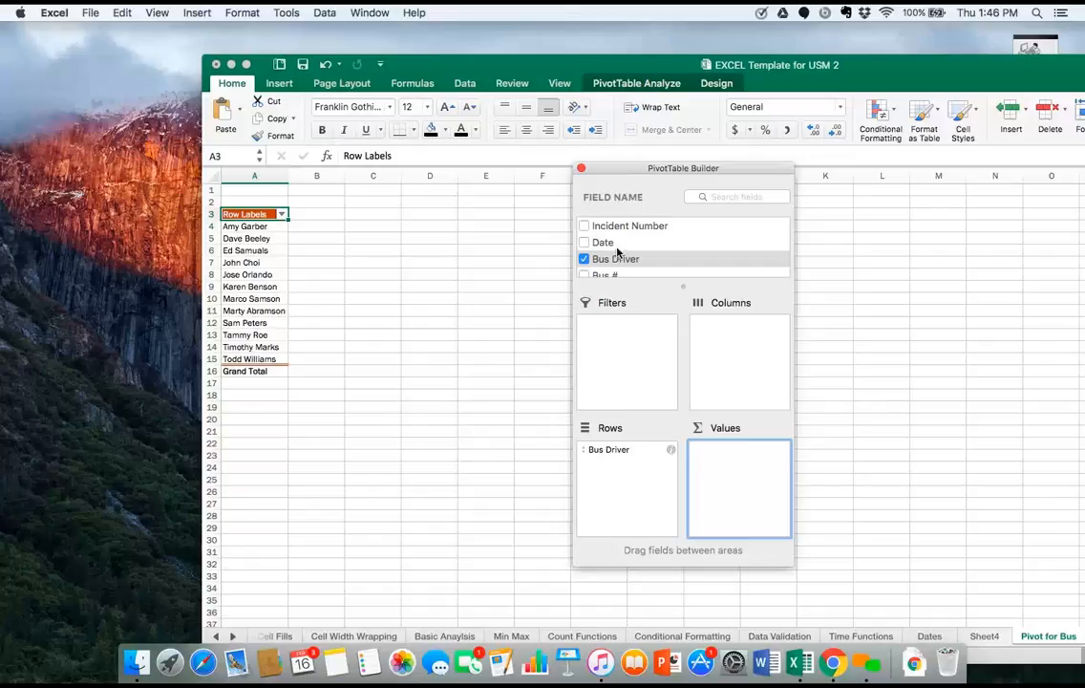
Add the Incident Number field to the PivotTable's values and summarize it by Count.
click(584, 227)
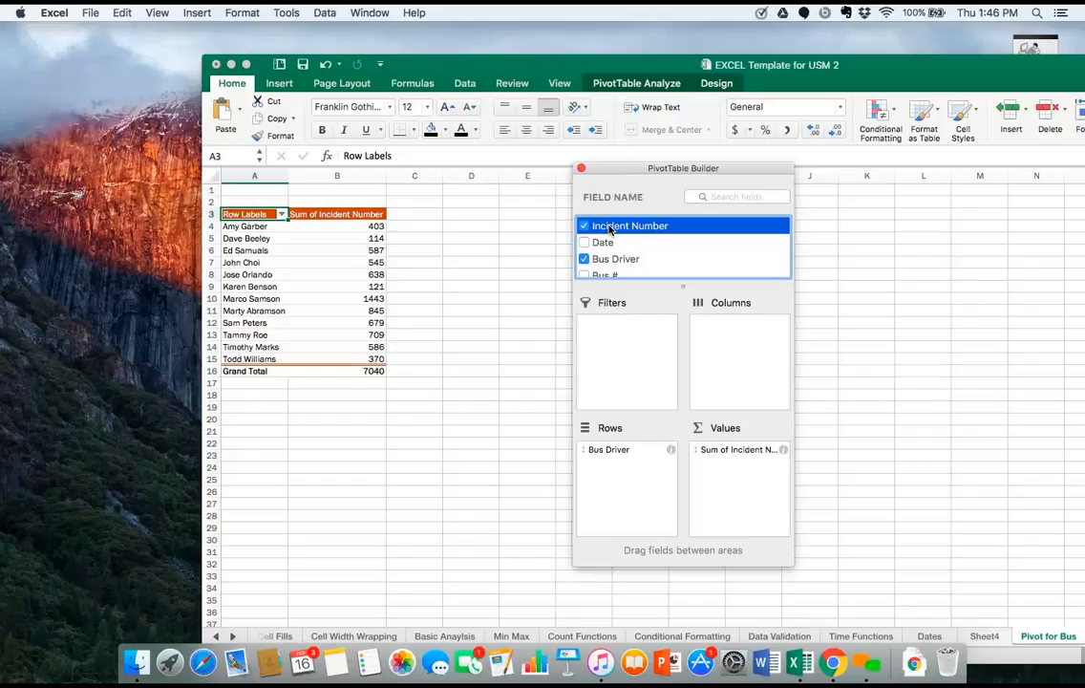
click(784, 450)
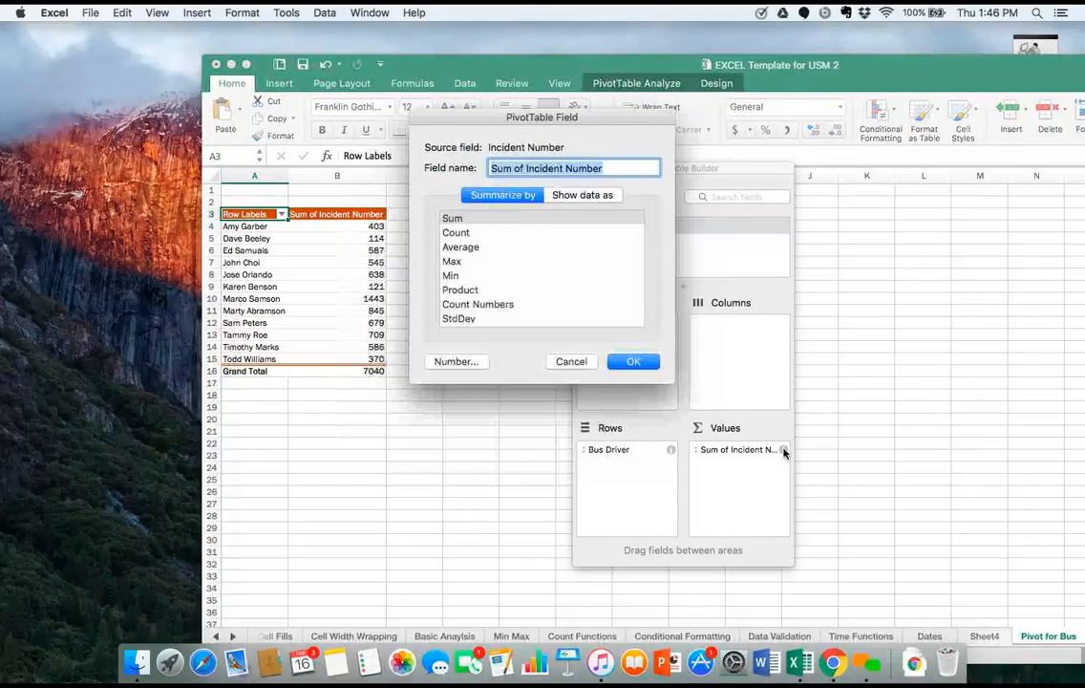
click(463, 233)
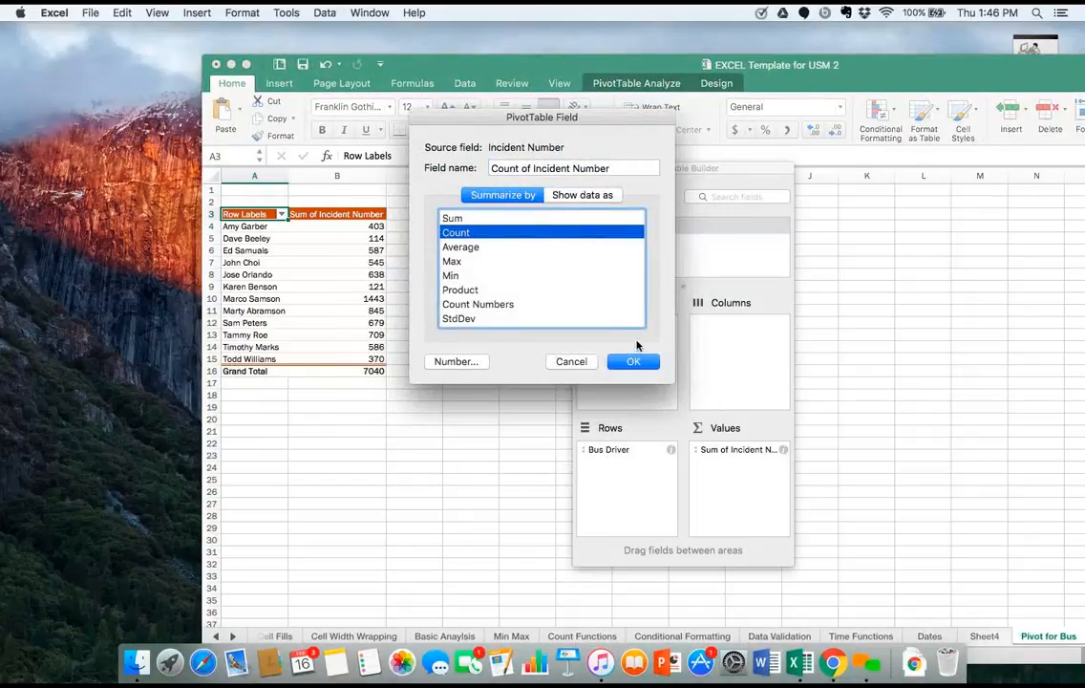
click(633, 360)
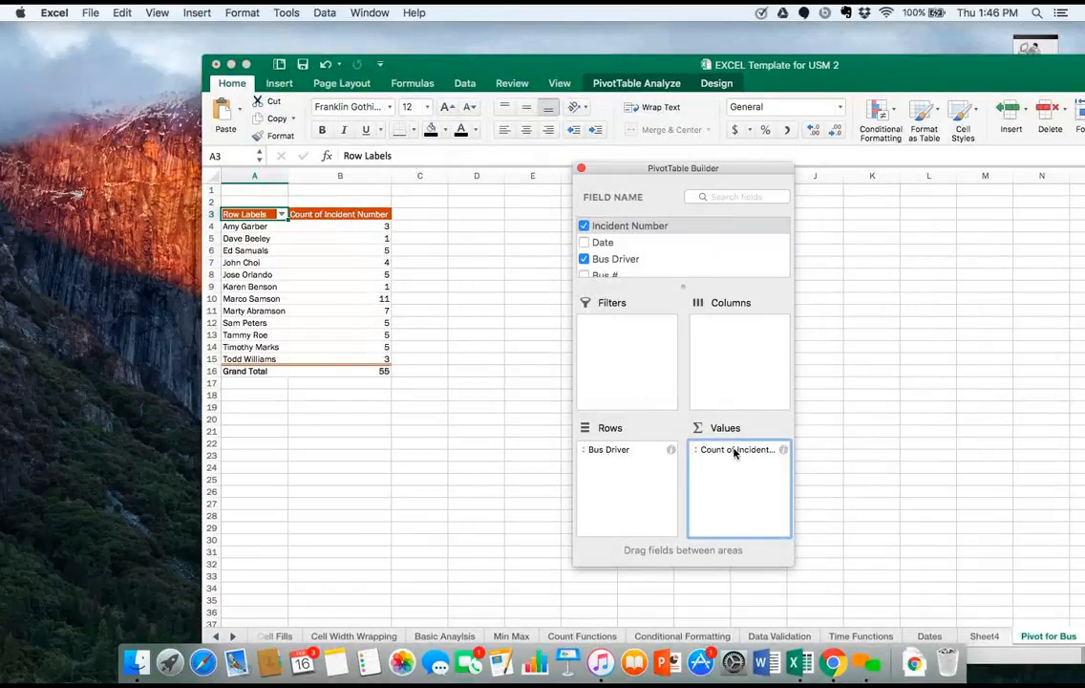
Try Incident Number as the PivotTable's columns, and take the field out of the layout again.
drag(733, 453, 733, 335)
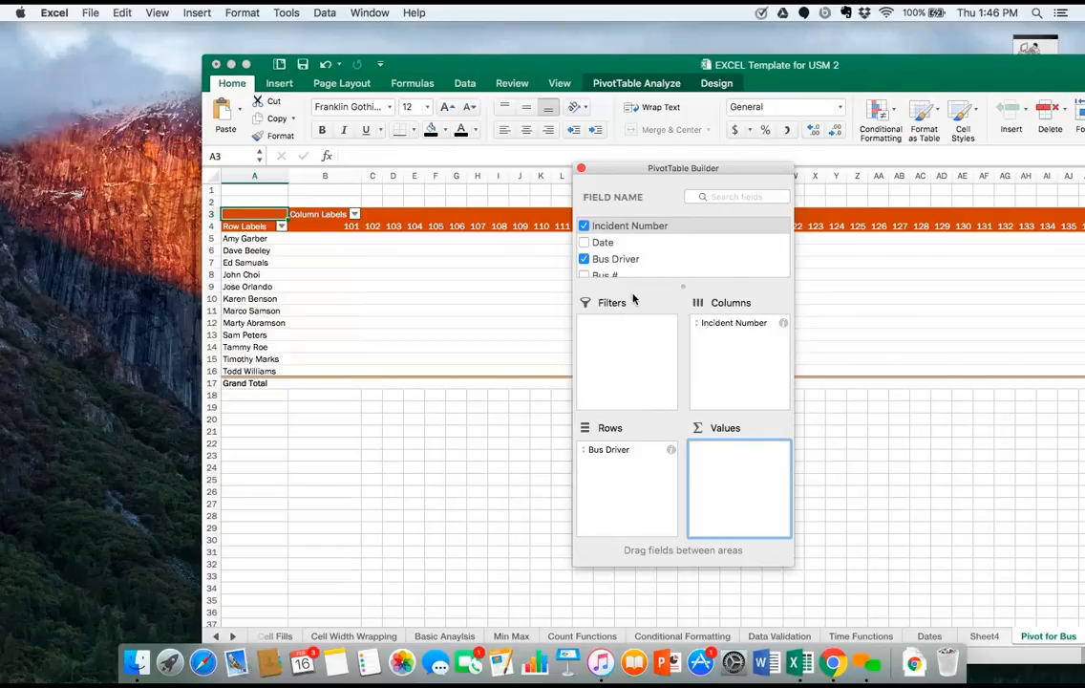
click(740, 325)
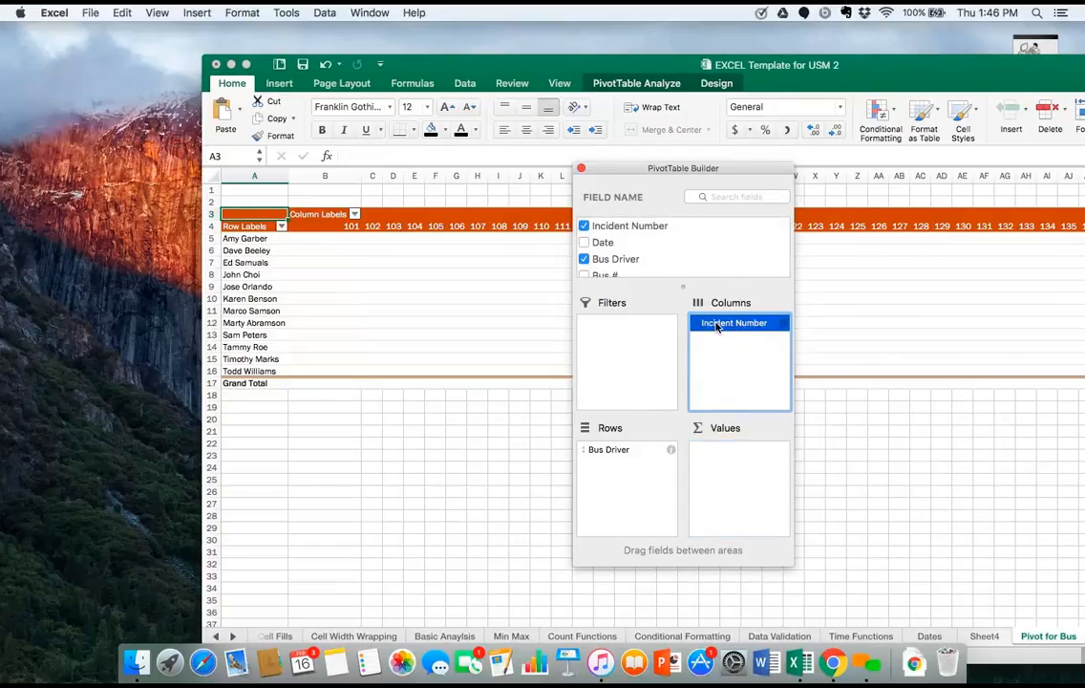
click(810, 340)
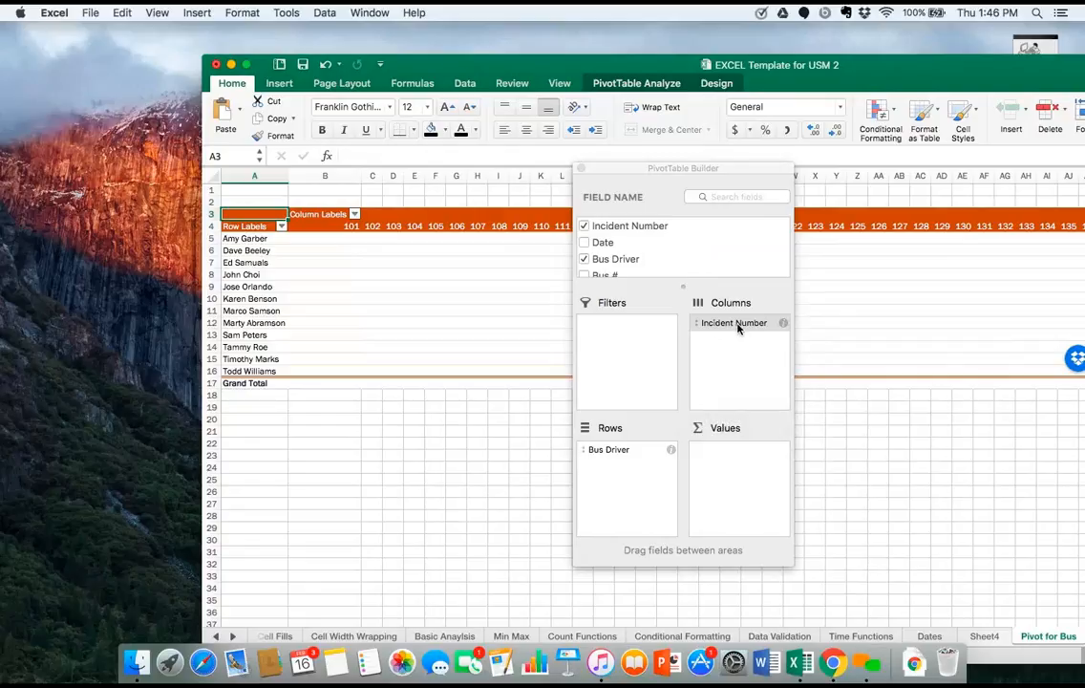
drag(737, 328, 822, 315)
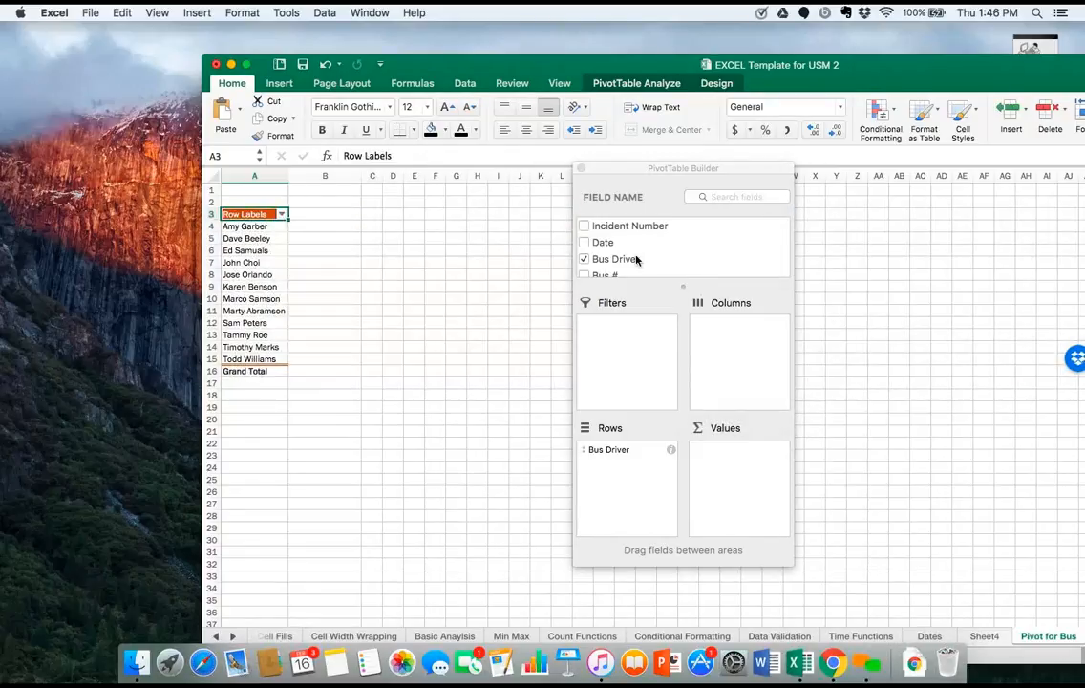
Place the Incident type field in both Columns and Values of the PivotTable, and move the PivotTable Builder below the table.
scroll(637, 259, down, 3)
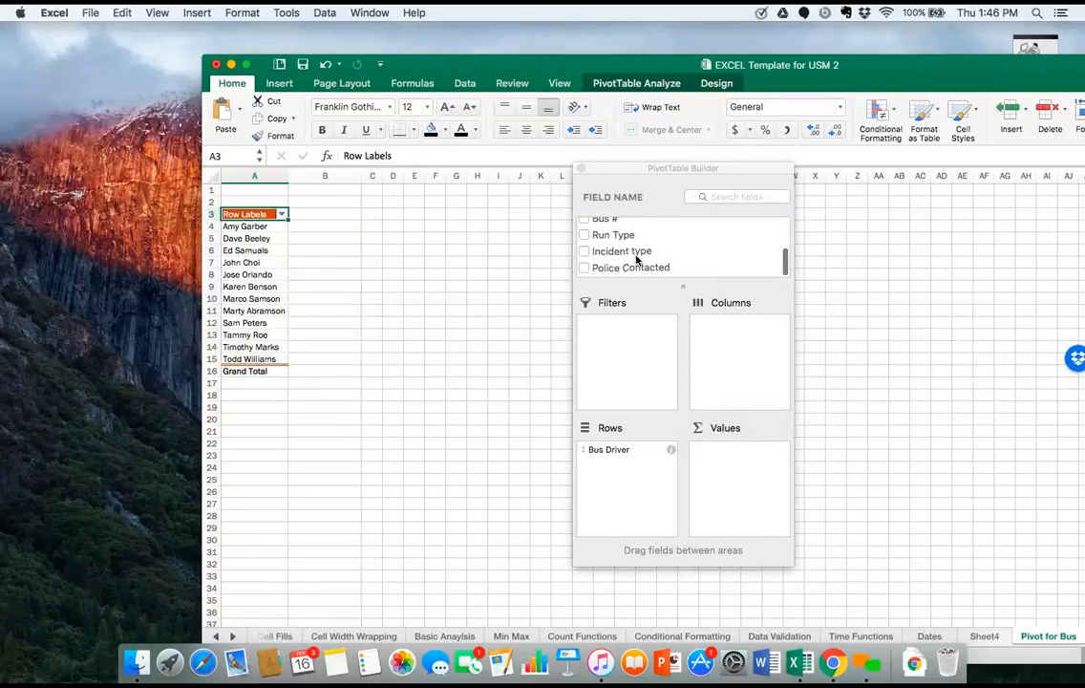
click(583, 253)
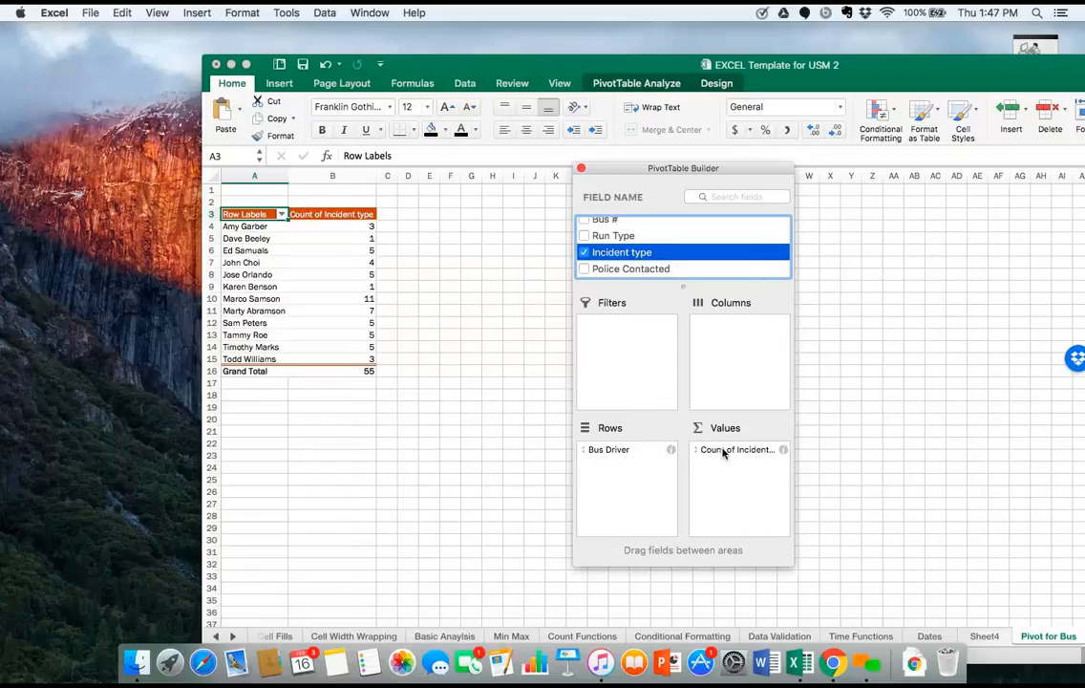
drag(724, 453, 724, 333)
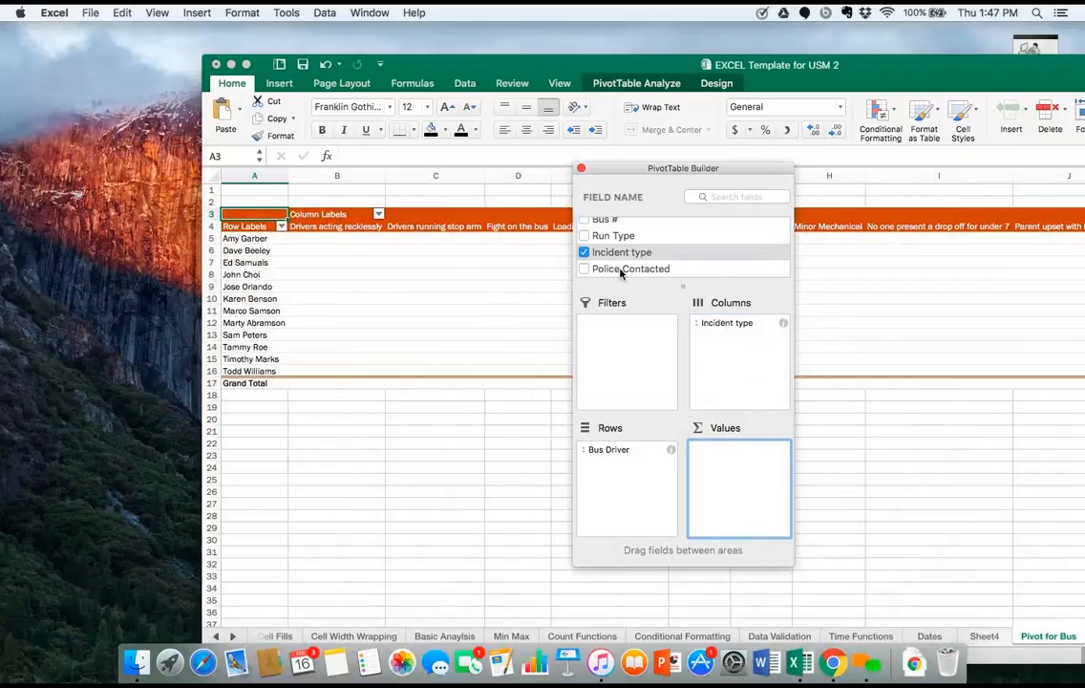
drag(621, 252, 759, 462)
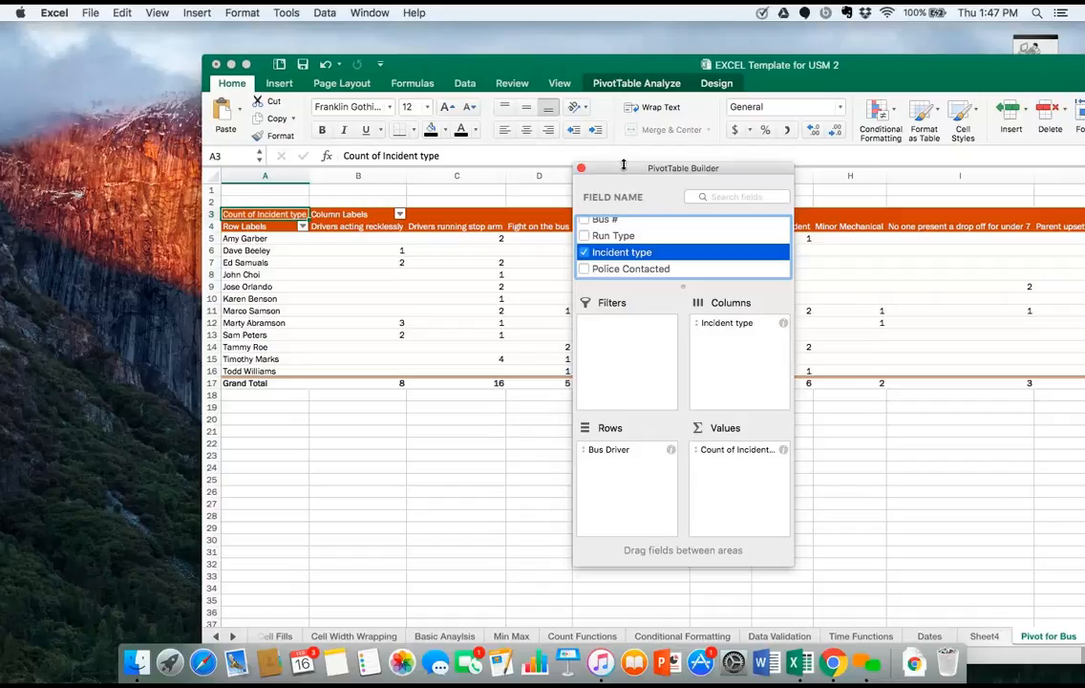
drag(628, 174, 563, 432)
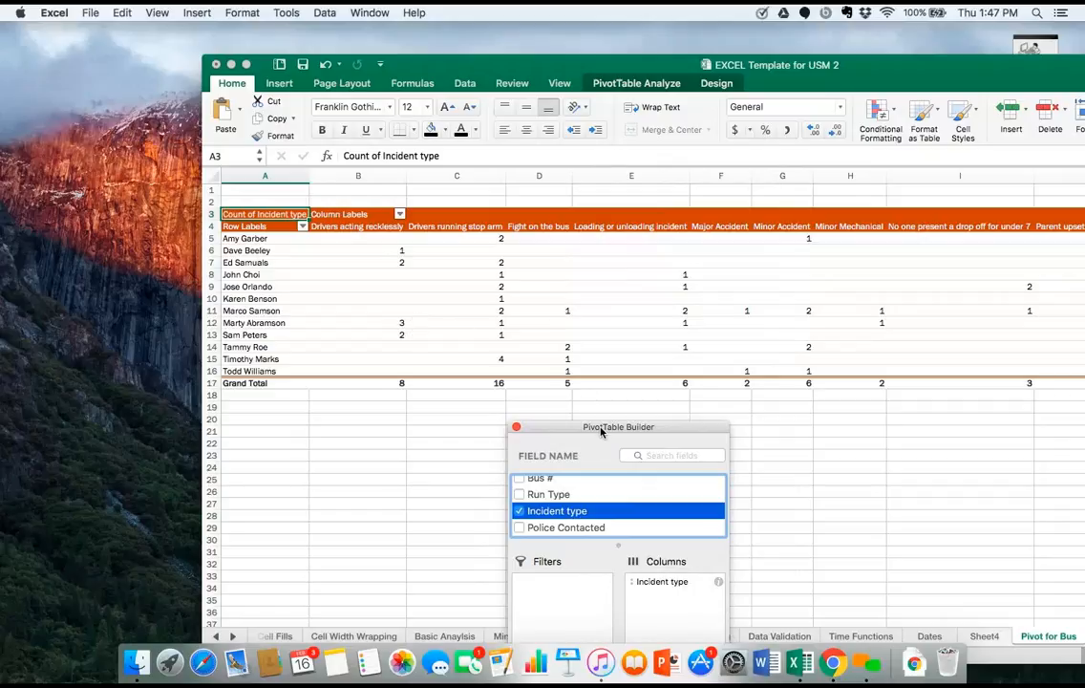
Swap the layout so Incident type forms the rows and Bus Driver the columns, and move the PivotTable Builder off the driver headings.
drag(601, 432, 603, 218)
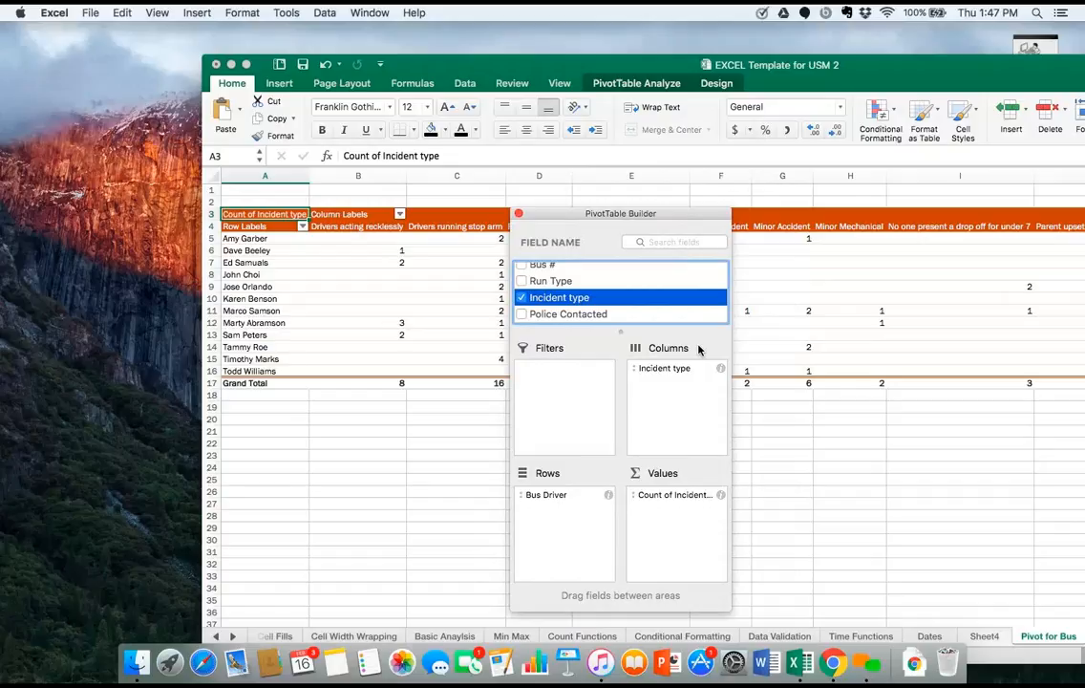
click(563, 490)
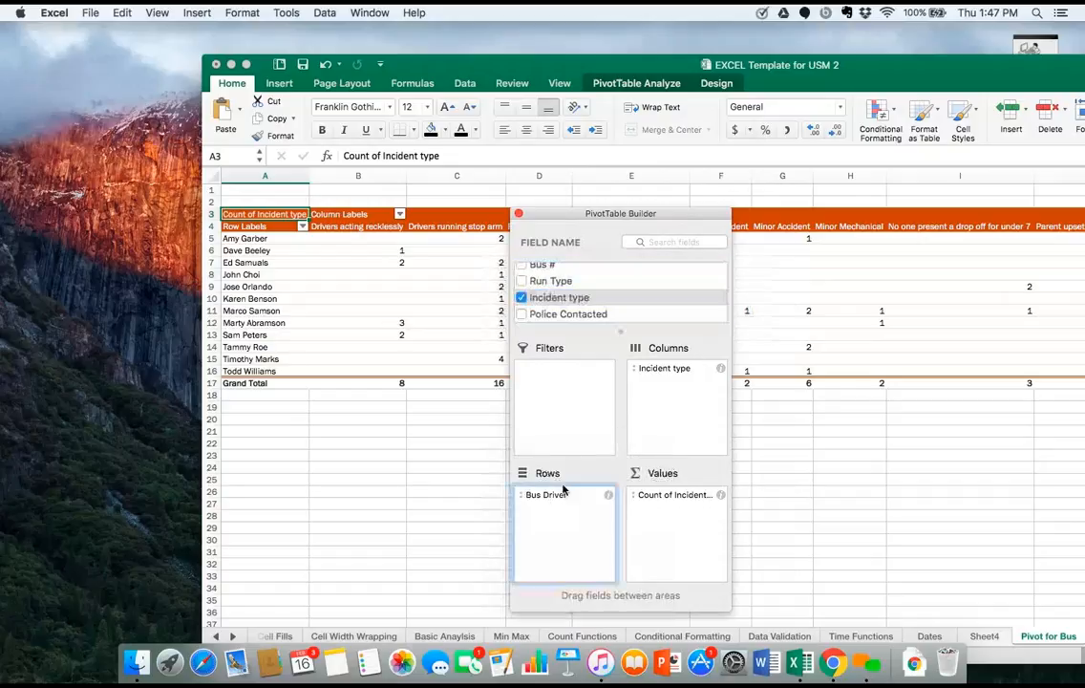
mouse_move(564, 490)
mouse_down()
mouse_move(683, 416)
mouse_move(679, 384)
mouse_move(574, 511)
mouse_move(574, 502)
mouse_up()
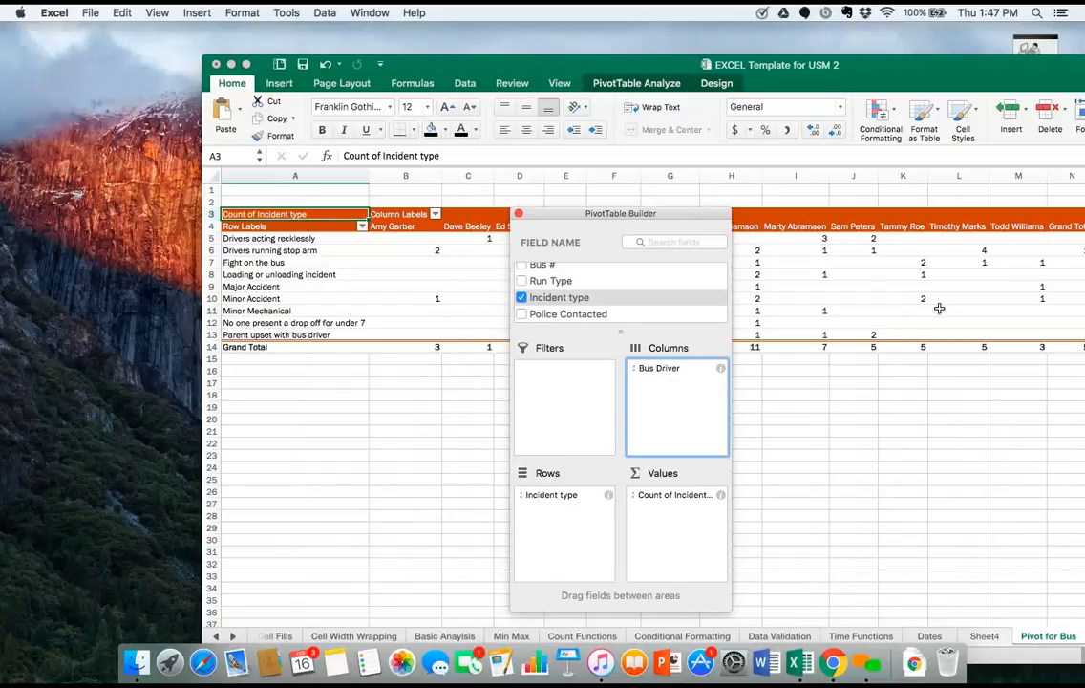
drag(700, 223, 726, 304)
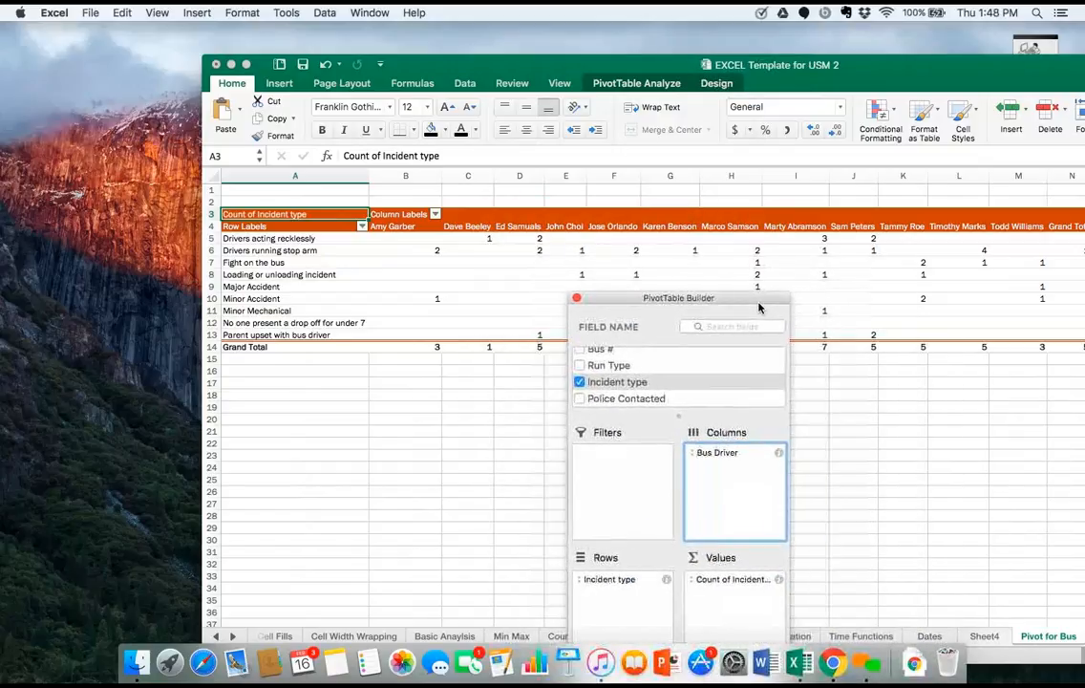
Add Police Contacted to the rows beneath Incident type, and remove all the count values from the PivotTable.
scroll(677, 394, down, 1)
click(580, 400)
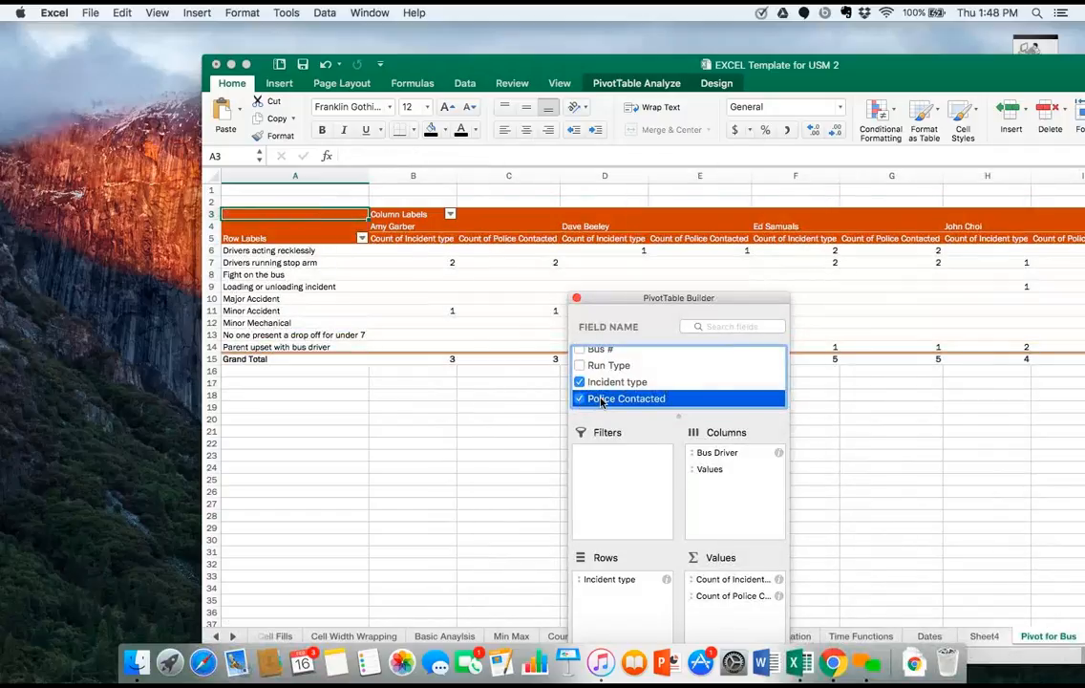
drag(601, 402, 618, 597)
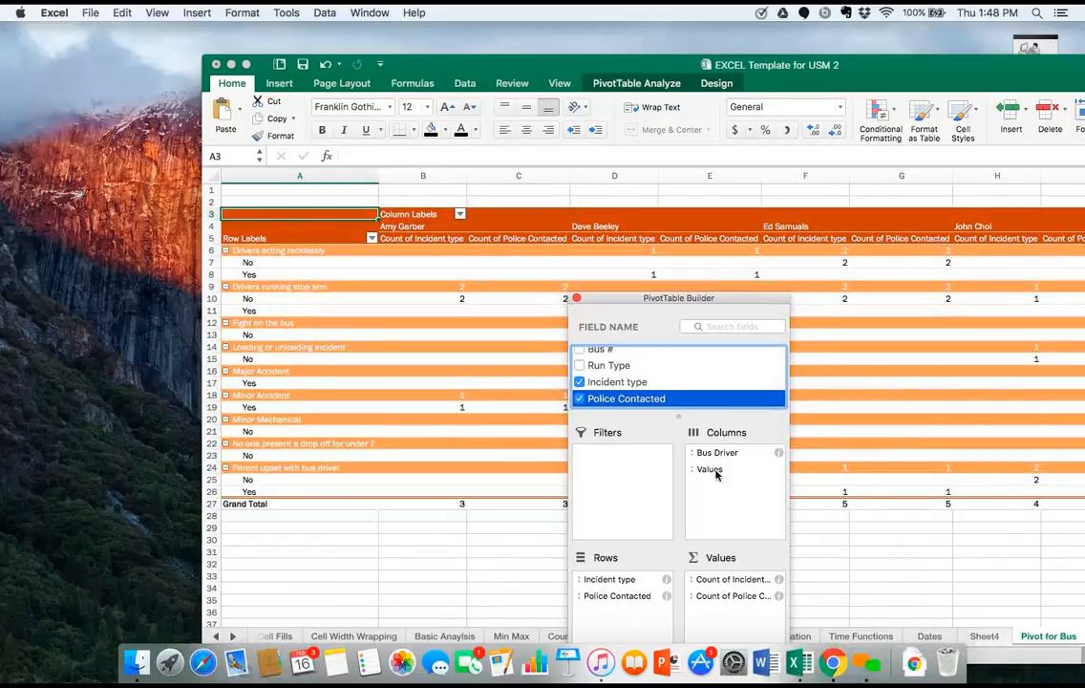
drag(716, 472, 497, 559)
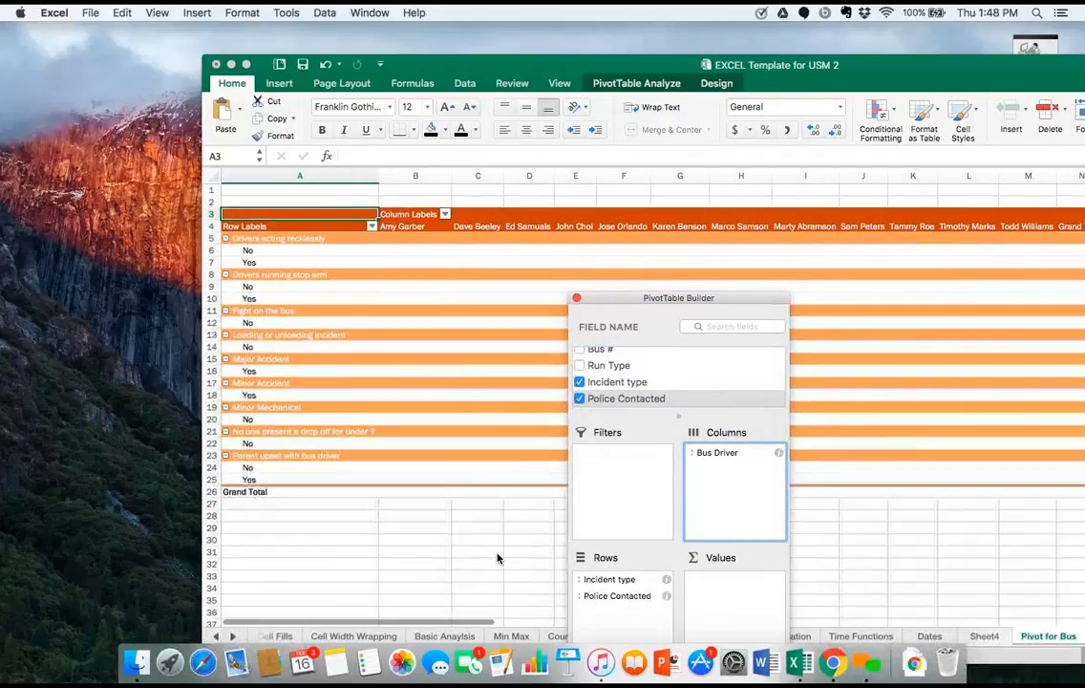
Rearrange the PivotTable to count Police Contacted in columns for each Bus Driver row, and remove Incident type from the rows.
drag(623, 596, 724, 476)
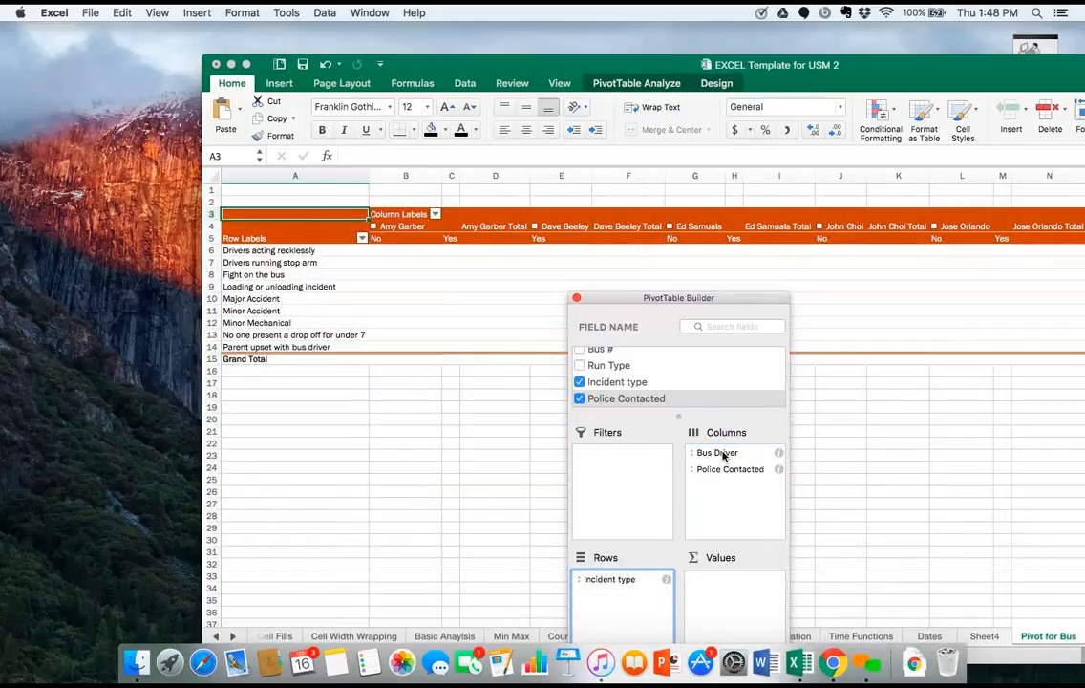
drag(723, 456, 621, 574)
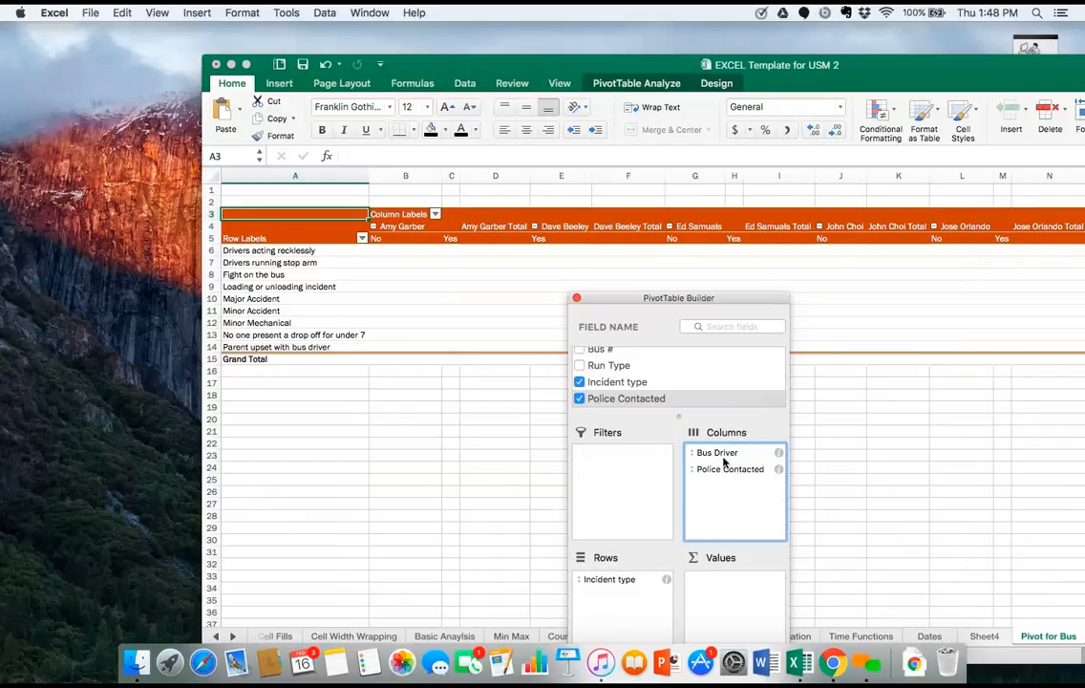
drag(728, 453, 621, 578)
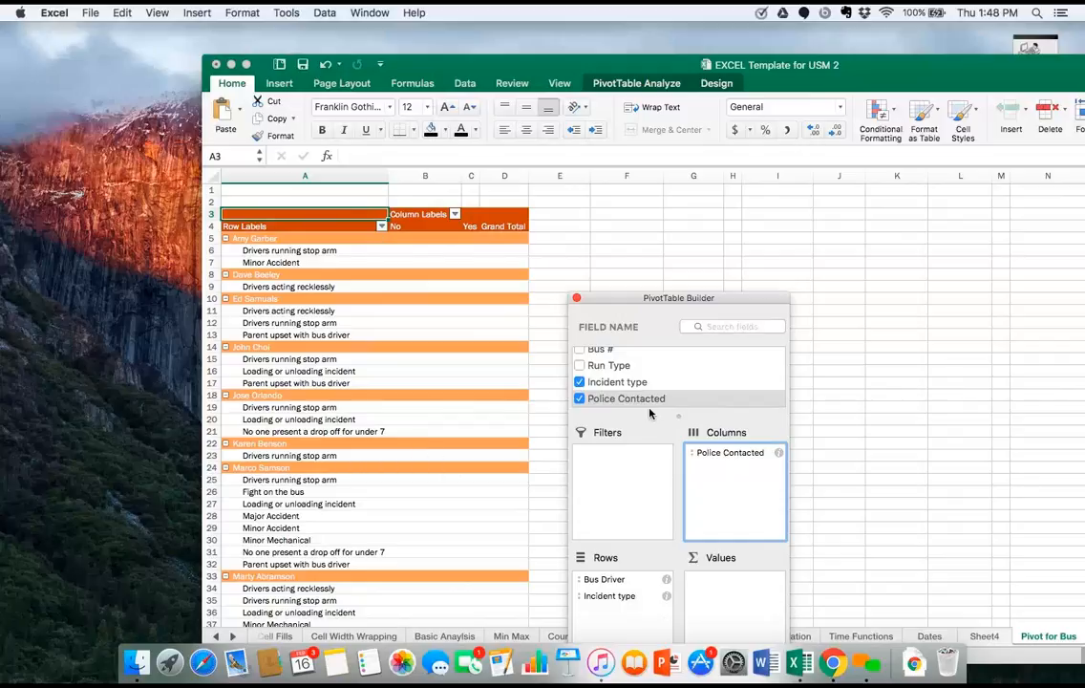
drag(654, 405, 743, 601)
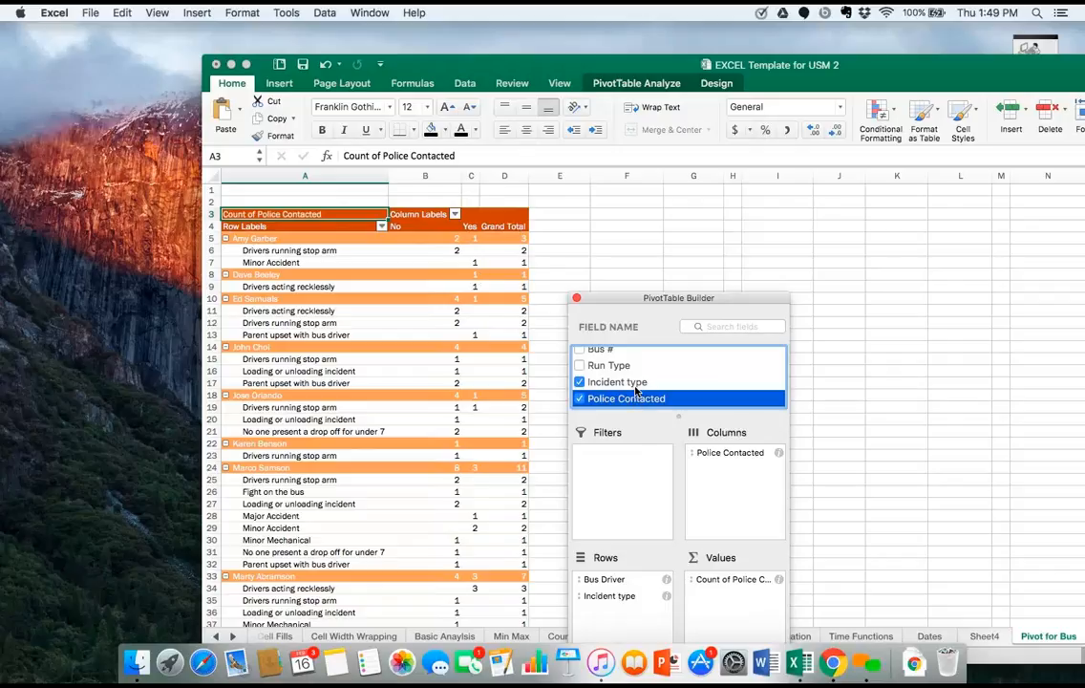
drag(636, 390, 887, 371)
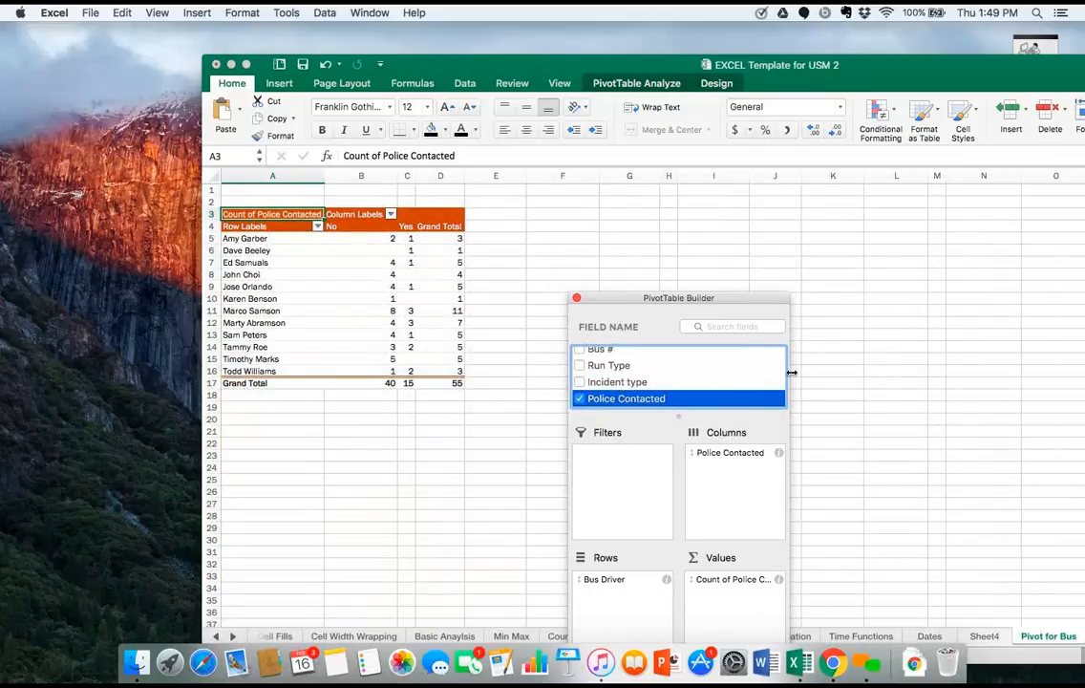
Put Incident type back in Values and in Columns of the PivotTable, and remove the Police Contacted field.
click(578, 383)
click(579, 382)
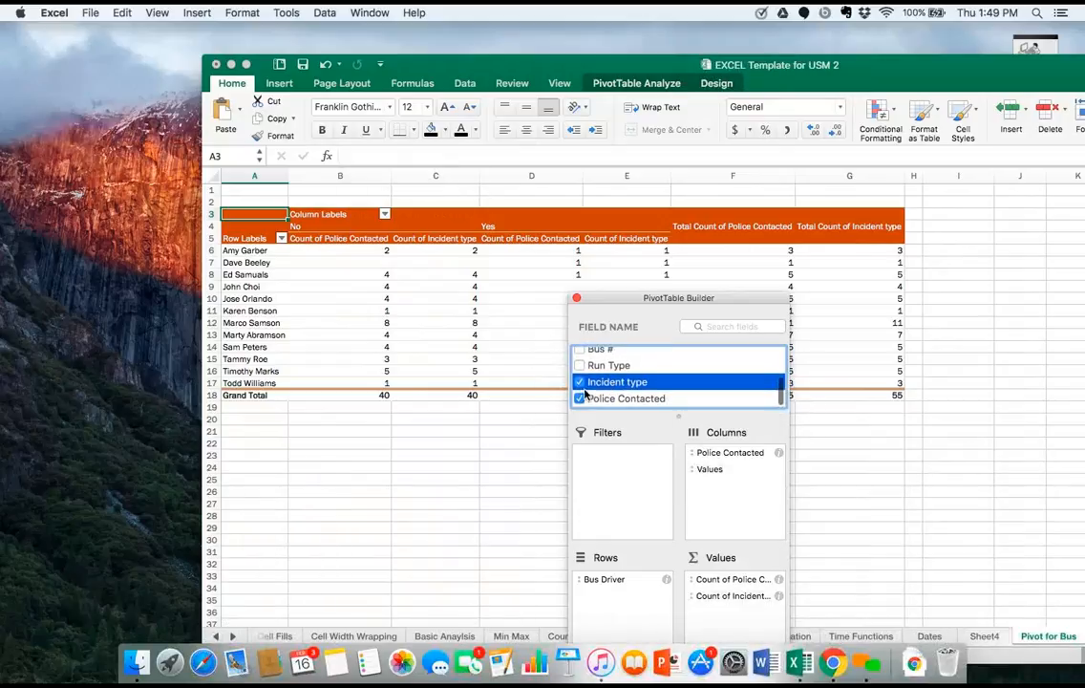
click(585, 400)
click(582, 400)
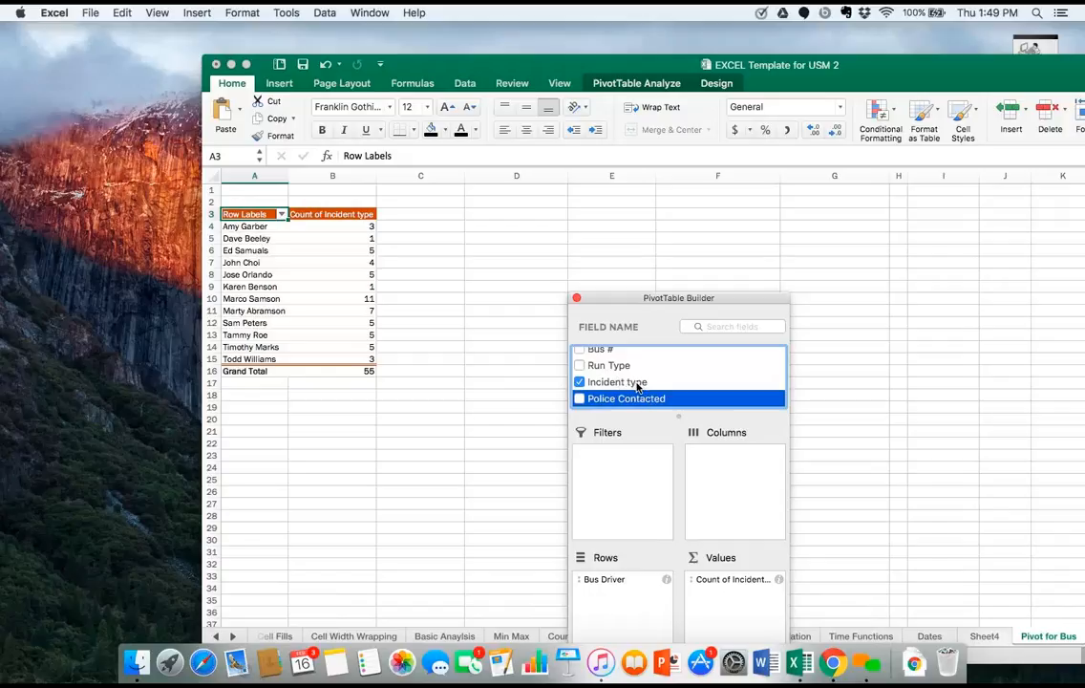
drag(638, 386, 741, 462)
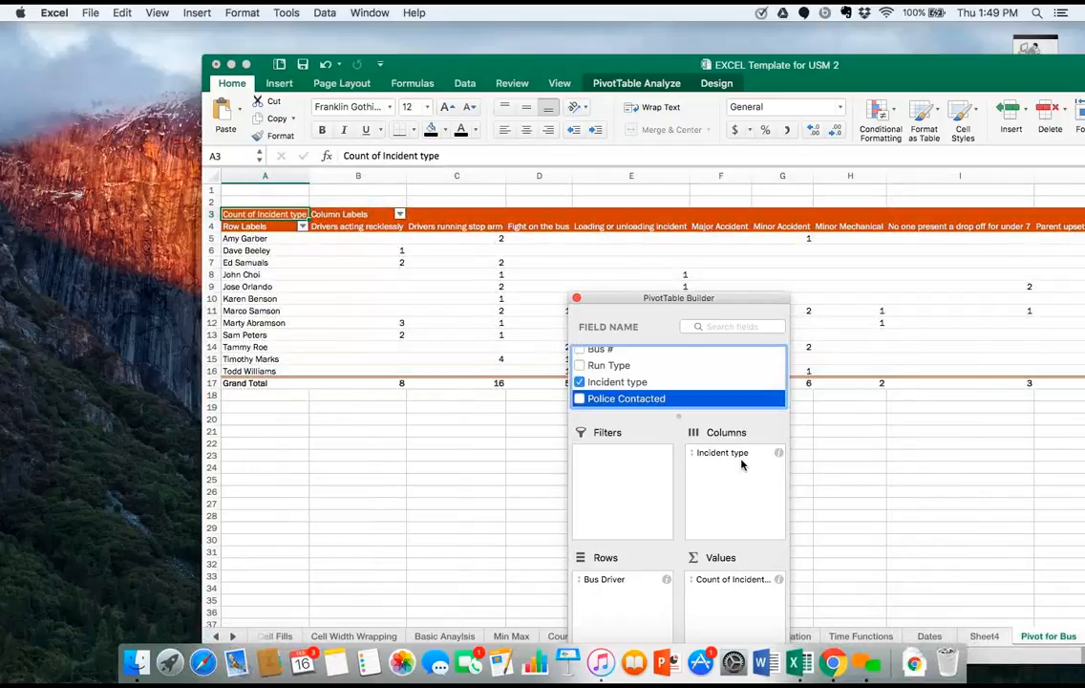
Move the workbook window so that the whole PivotTable, including its Grand Total column, is on screen.
double_click(497, 72)
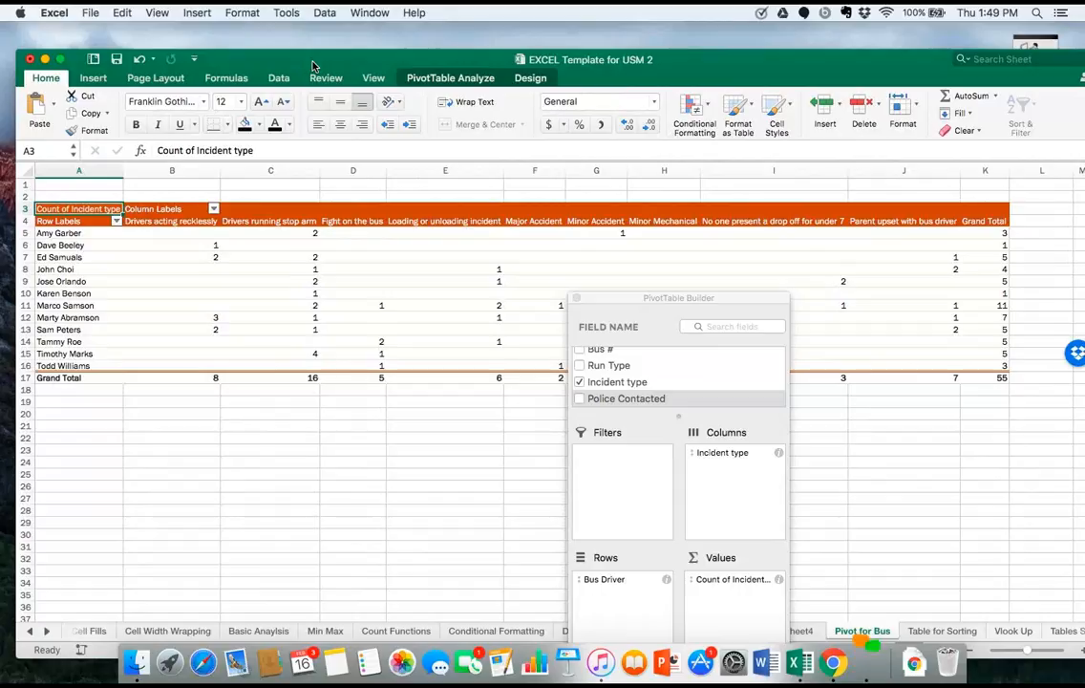
click(592, 207)
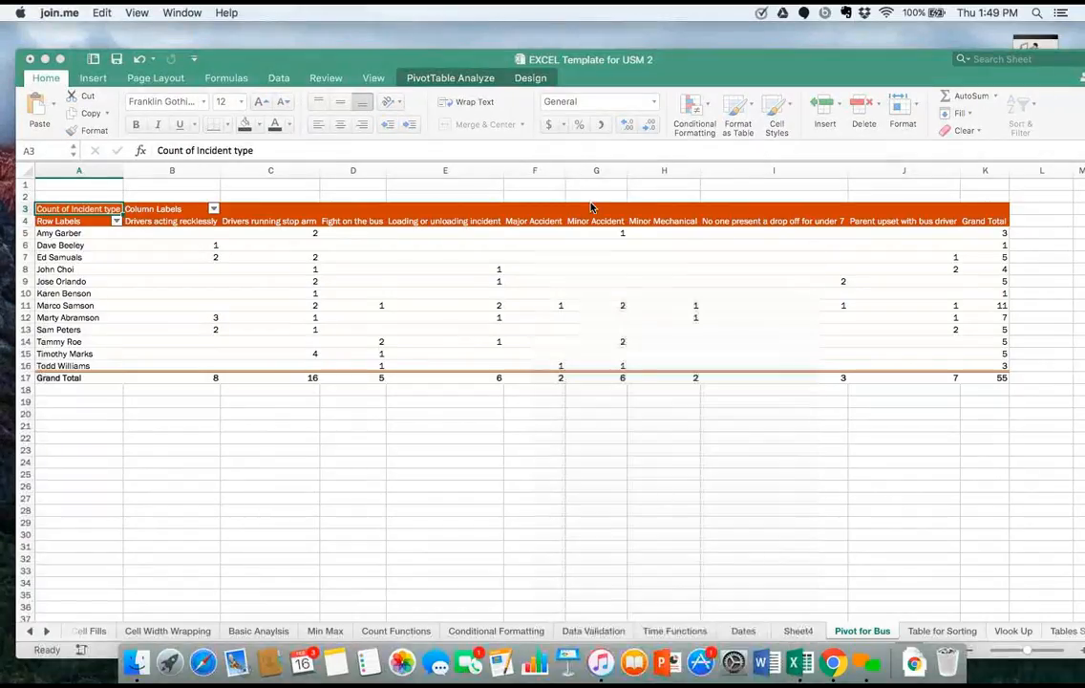
click(587, 322)
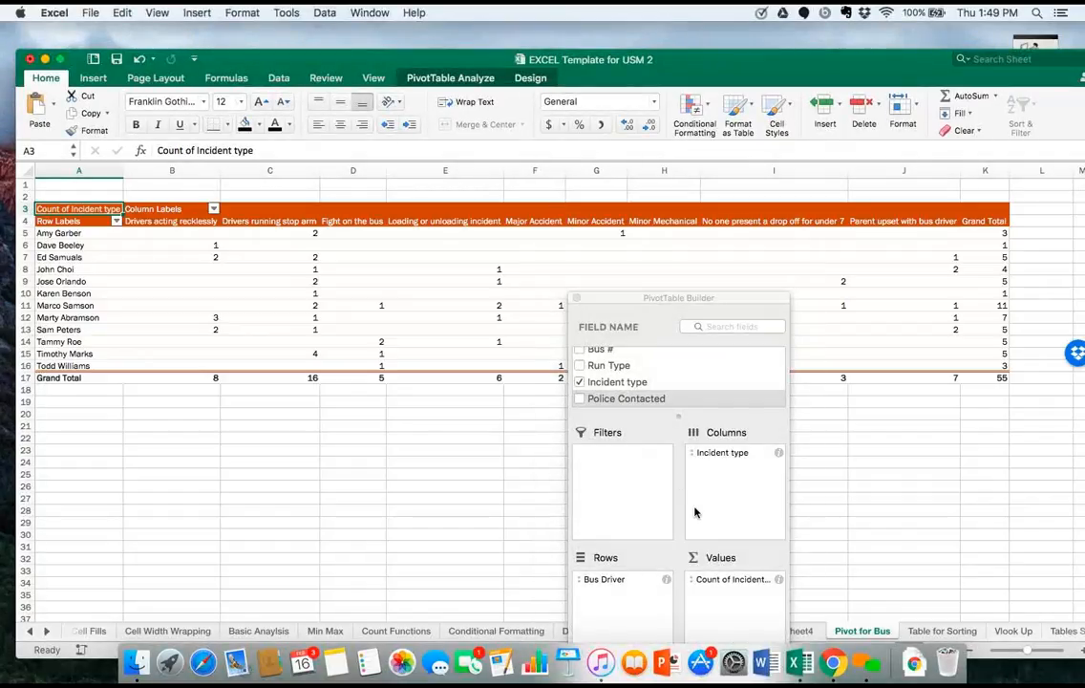
Show the PivotTable's Count of Incident type values as % of row.
click(777, 580)
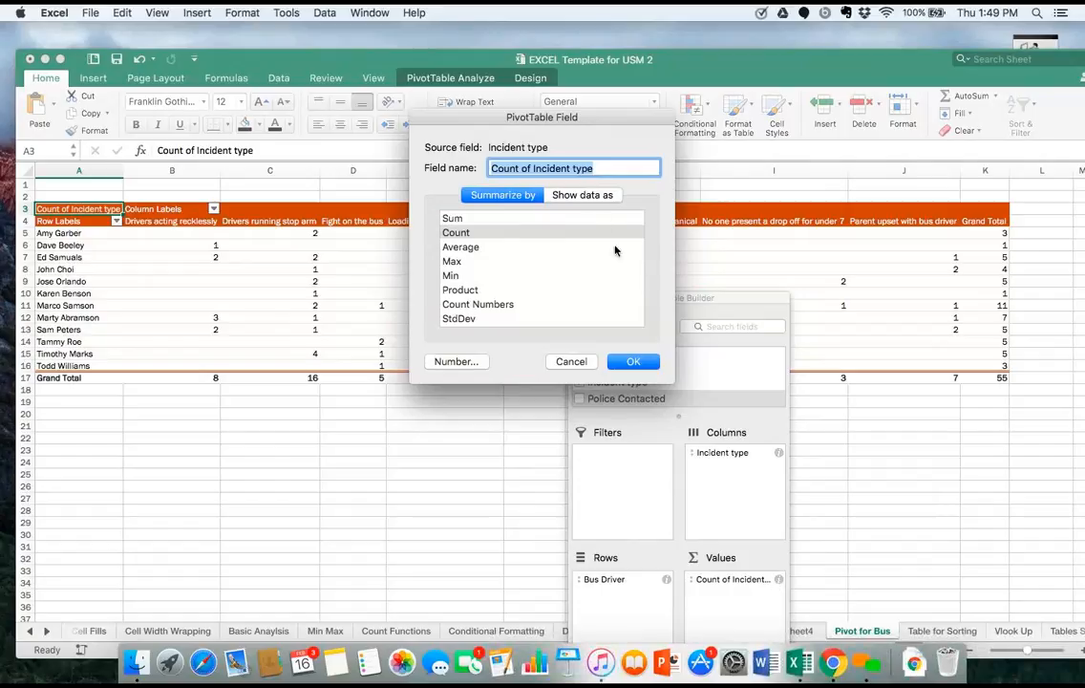
click(594, 197)
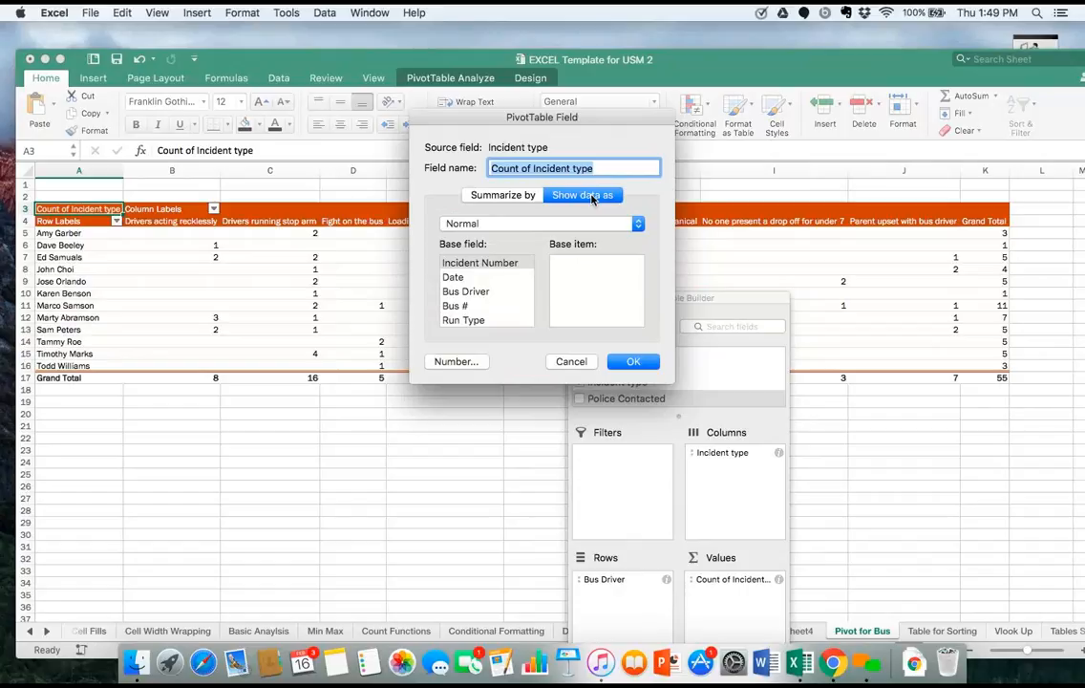
click(551, 224)
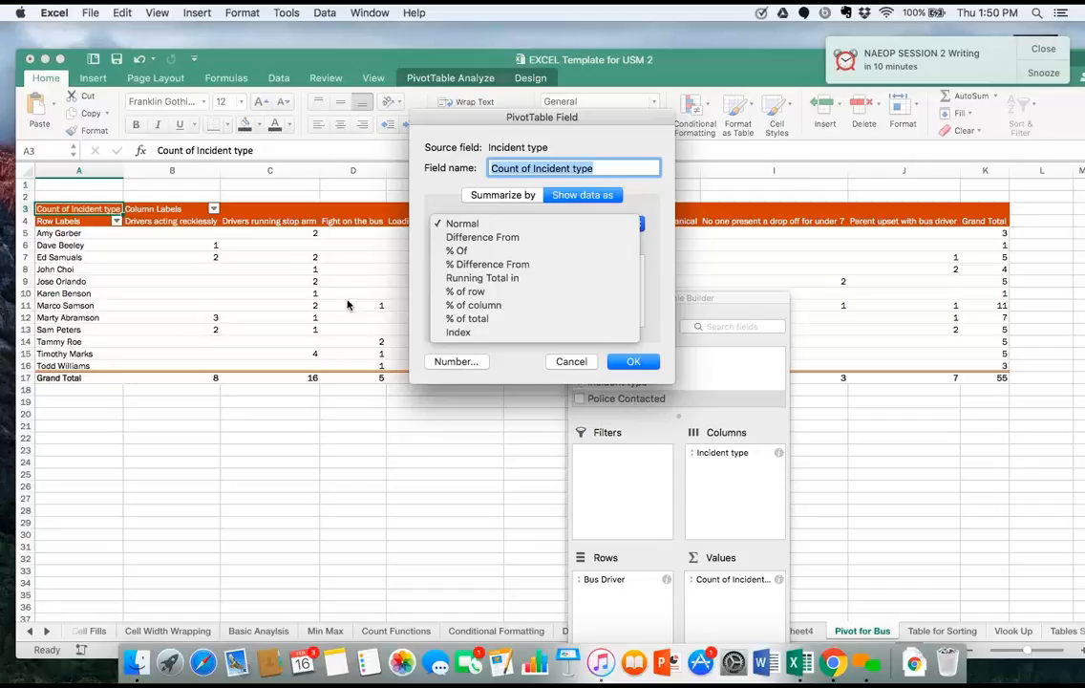
click(458, 292)
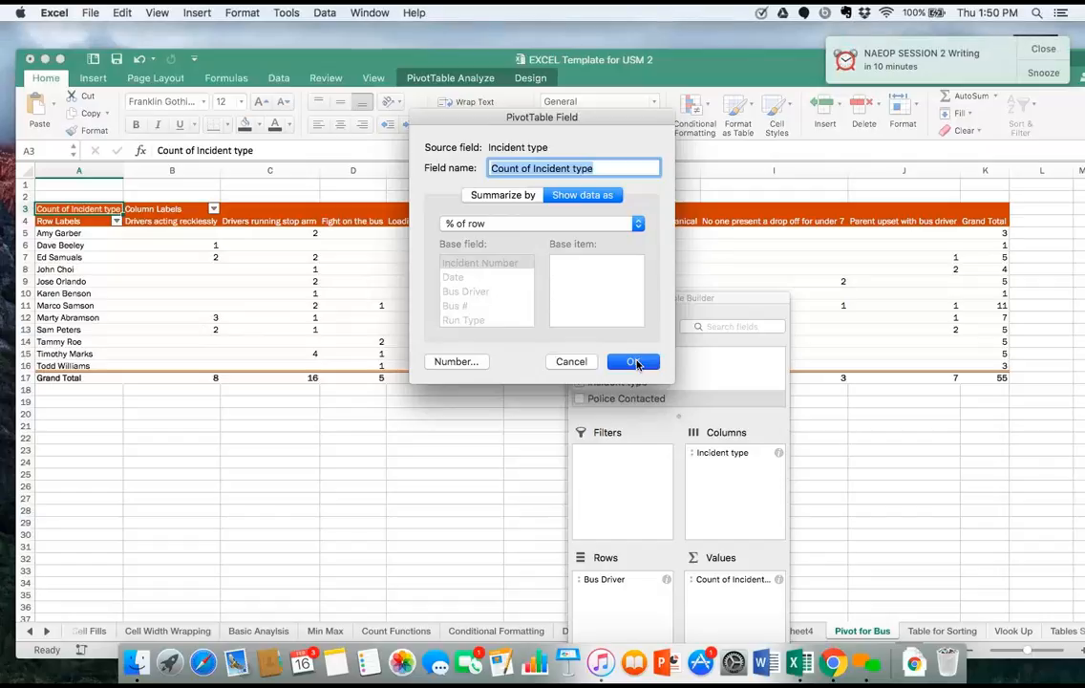
click(634, 363)
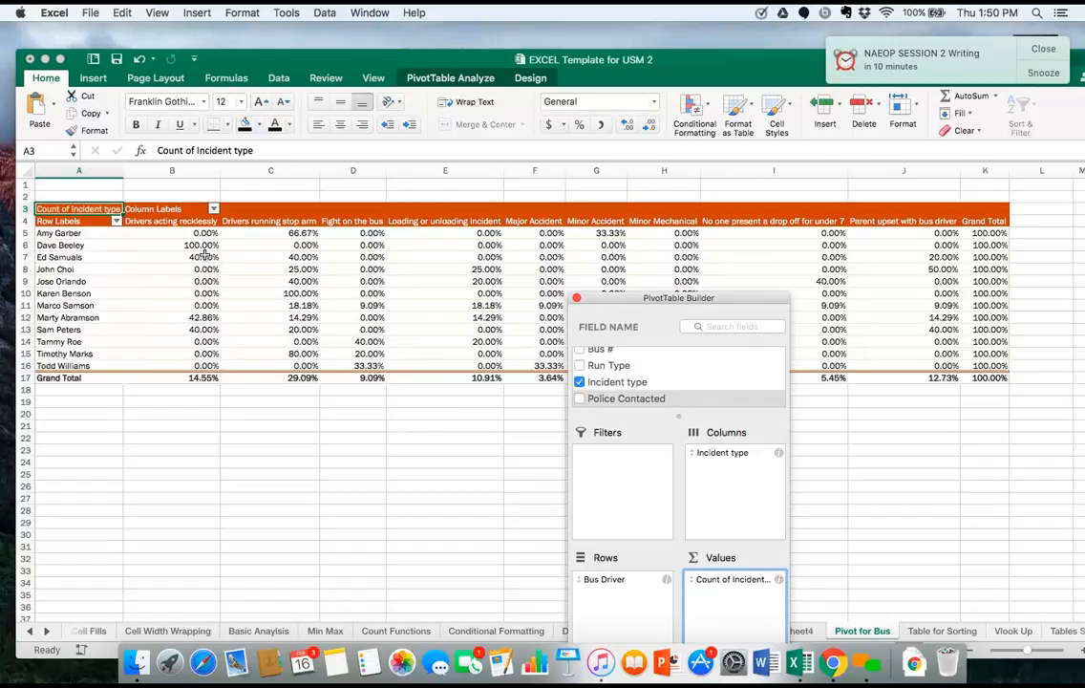
Change the Count of Incident type values in the PivotTable to show data as % of column.
click(778, 580)
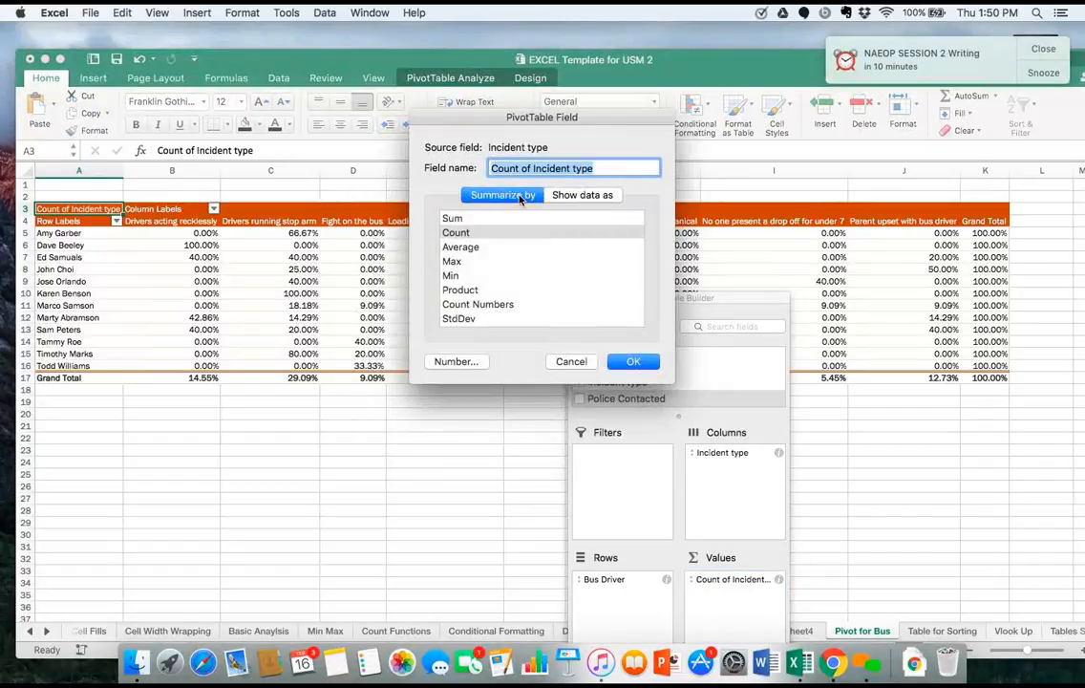
click(558, 195)
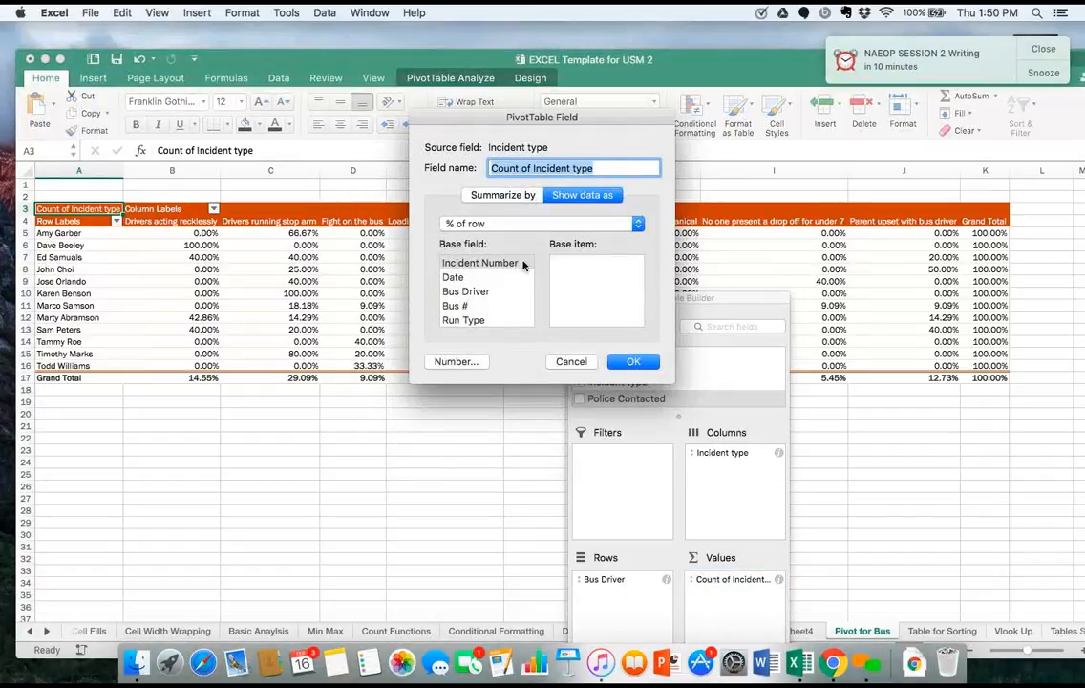
click(515, 224)
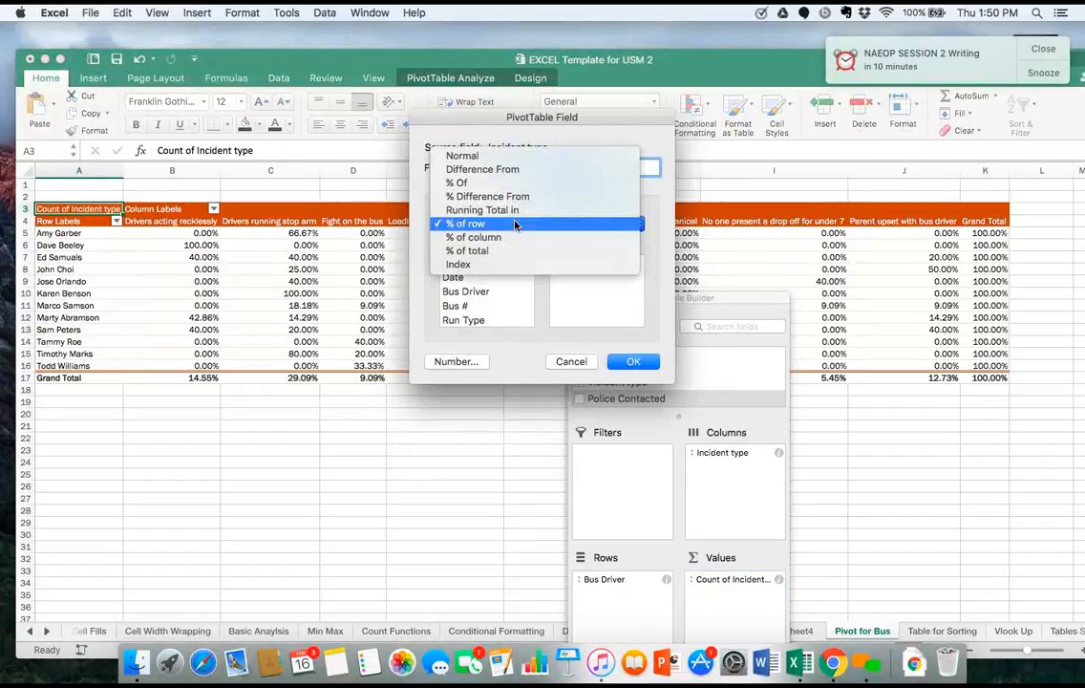
click(519, 237)
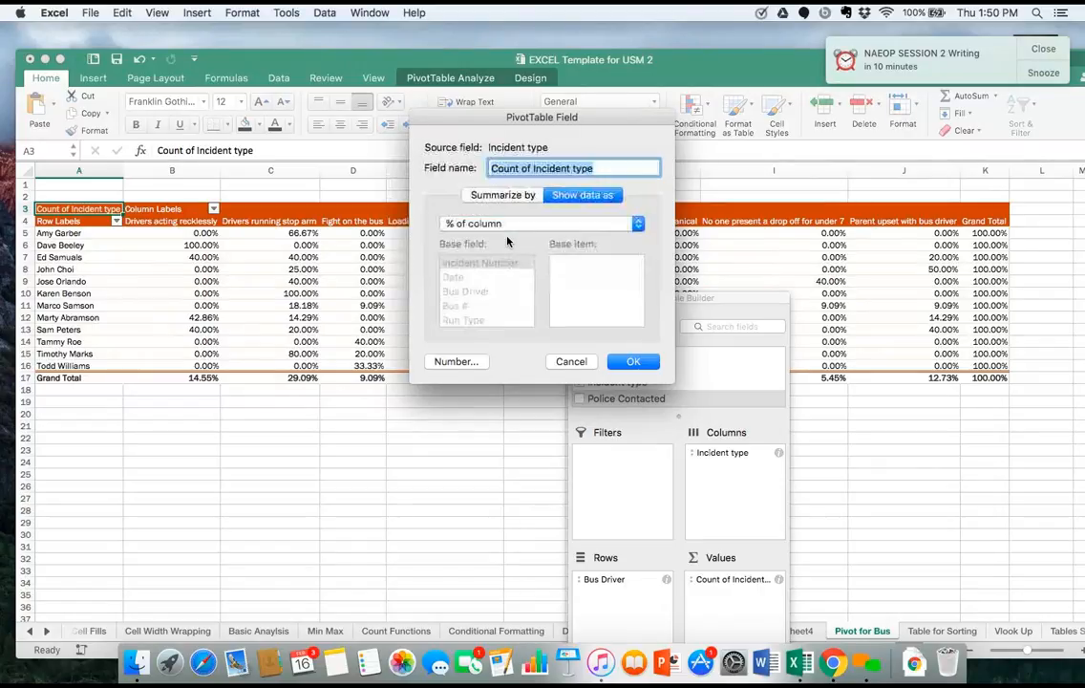
click(630, 360)
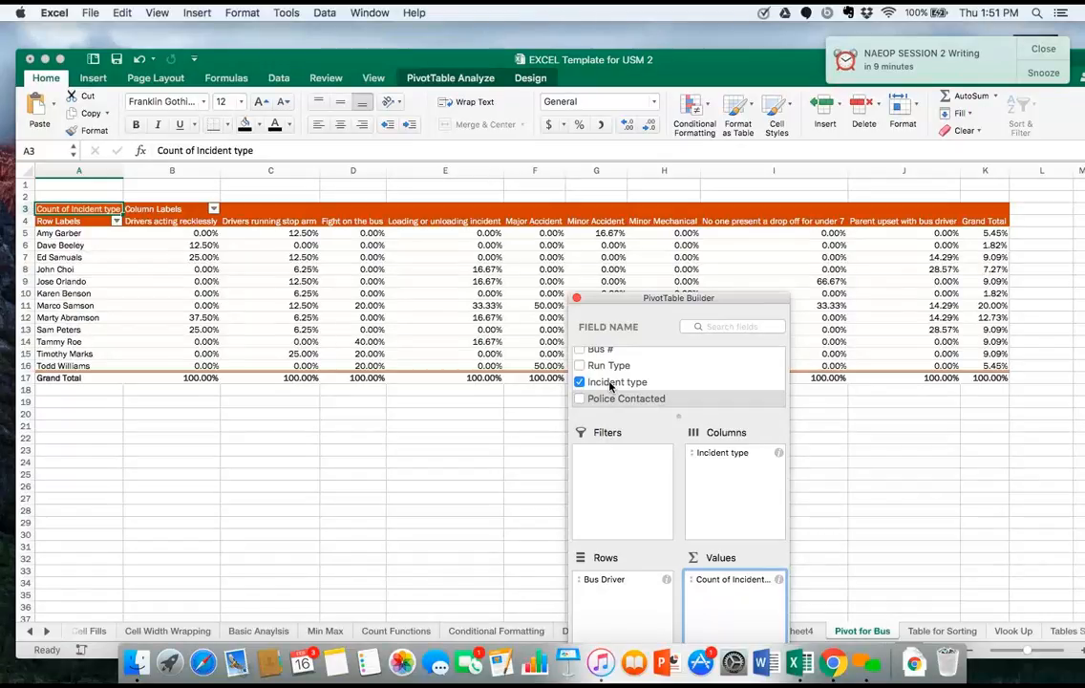
Add Incident type to Values a second time, and move the PivotTable Builder up so all its areas are on screen.
drag(609, 386, 733, 591)
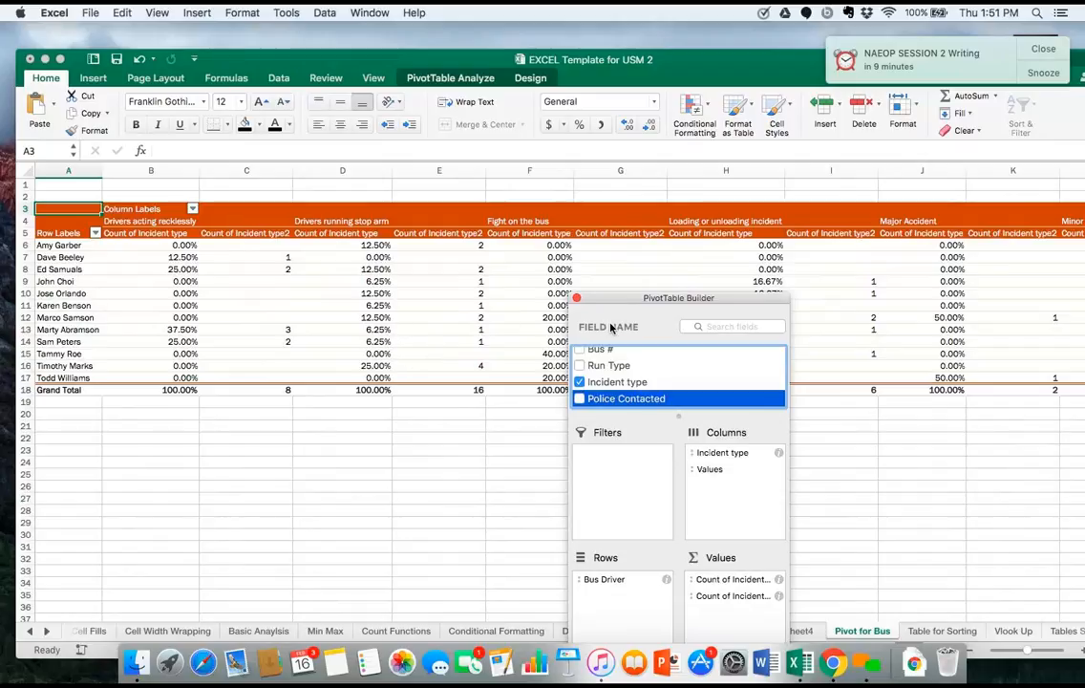
drag(622, 303, 586, 223)
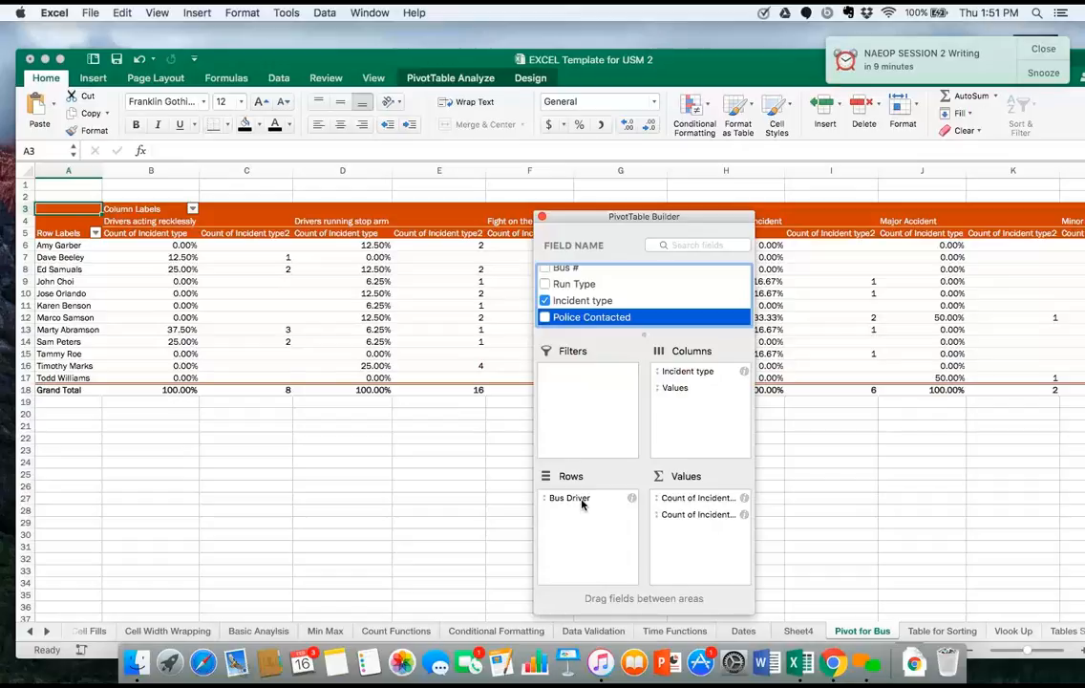
click(742, 500)
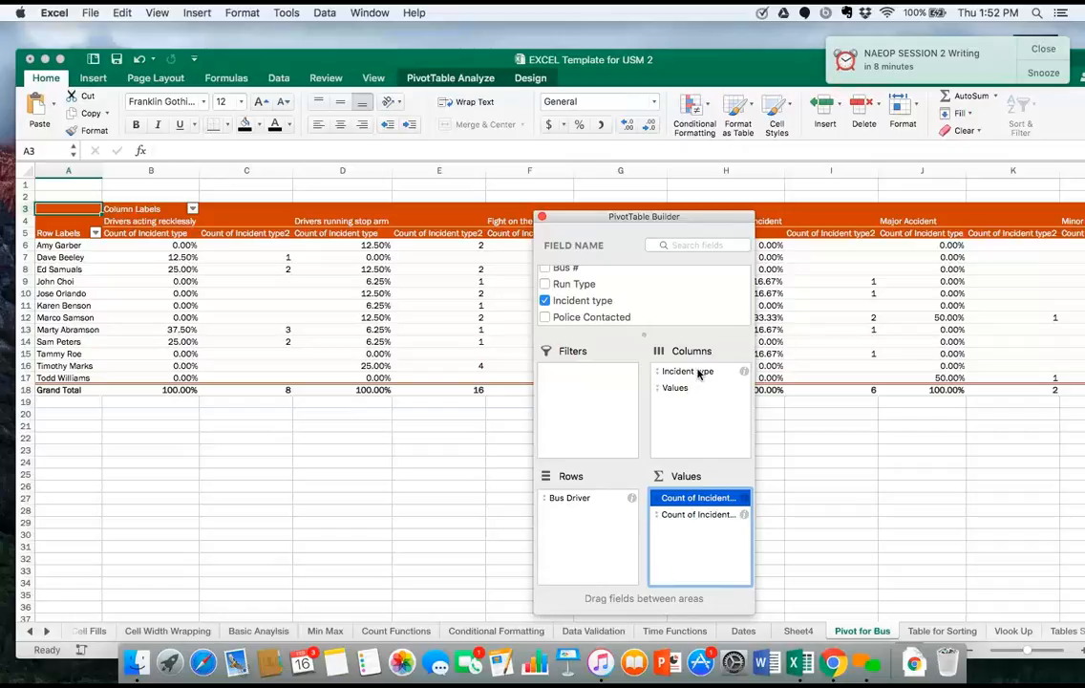
Move Incident type from Columns to Rows beneath Bus Driver, and look through the regrouped PivotTable.
drag(698, 374, 594, 528)
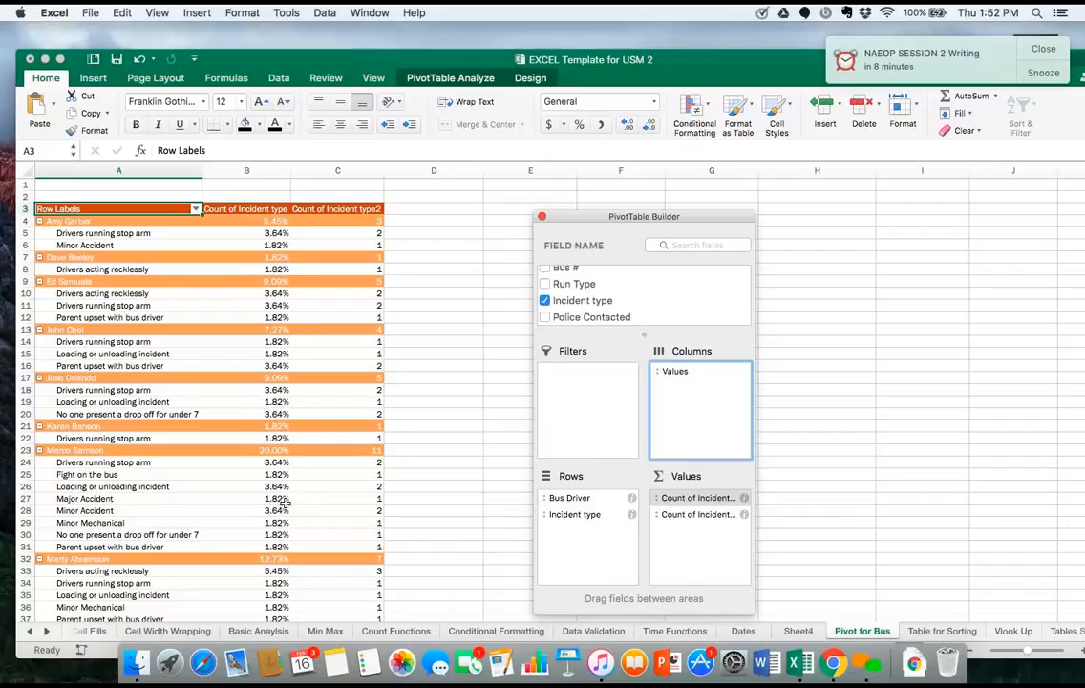
scroll(283, 445, down, 3)
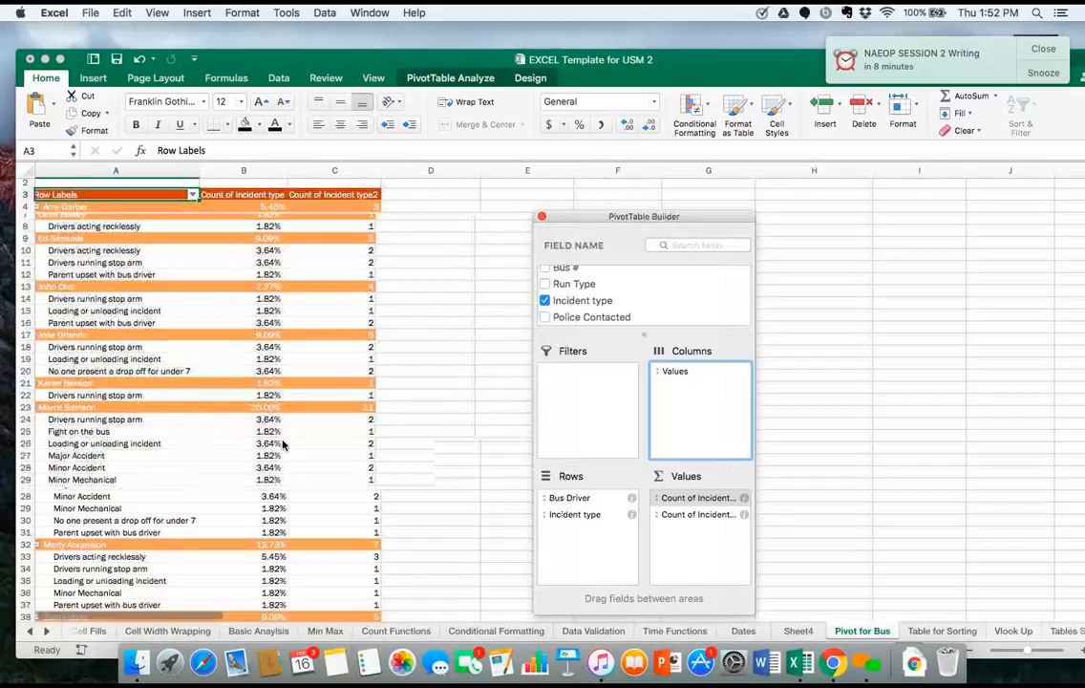
scroll(283, 445, down, 6)
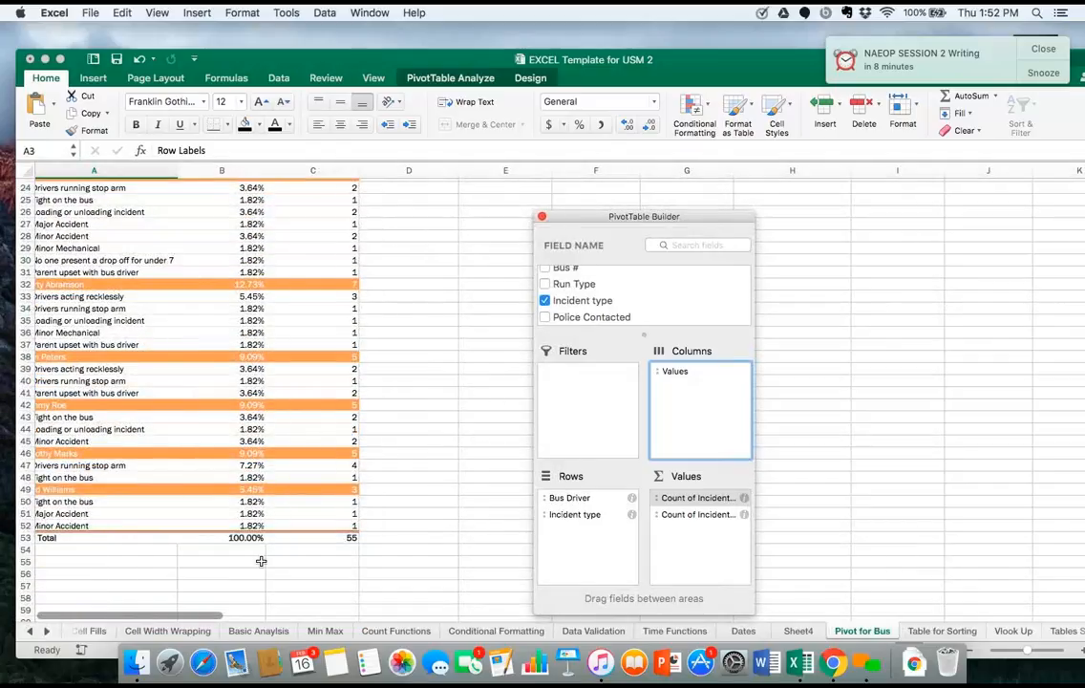
scroll(261, 560, up, 5)
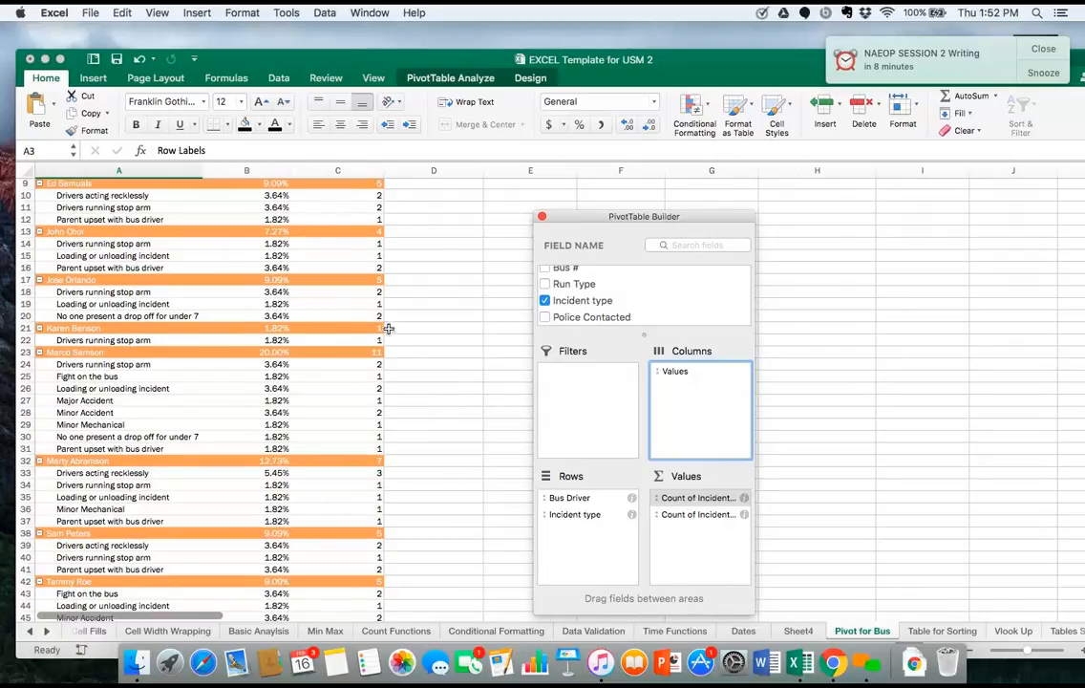
Set the first Count of Incident type value back to Normal display.
click(743, 500)
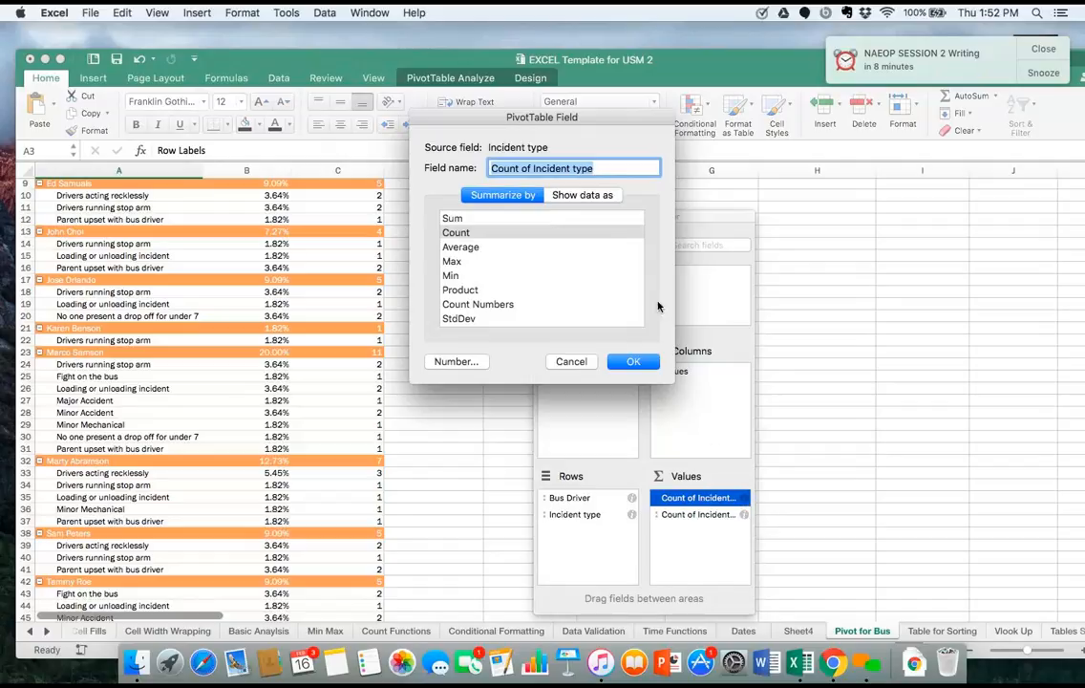
click(598, 201)
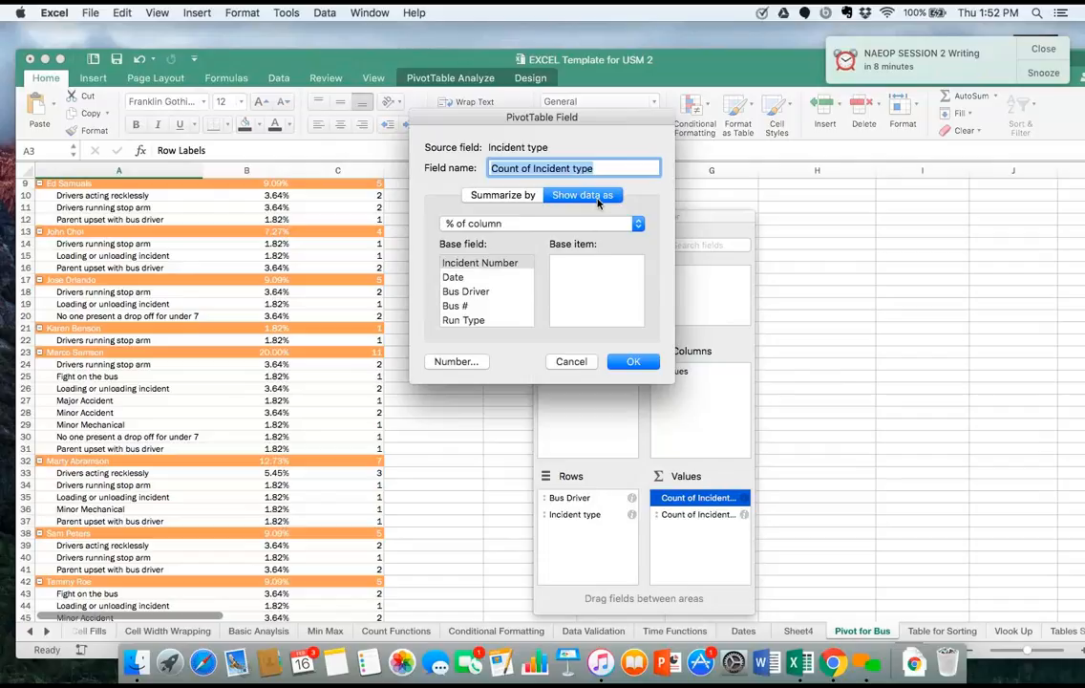
click(595, 227)
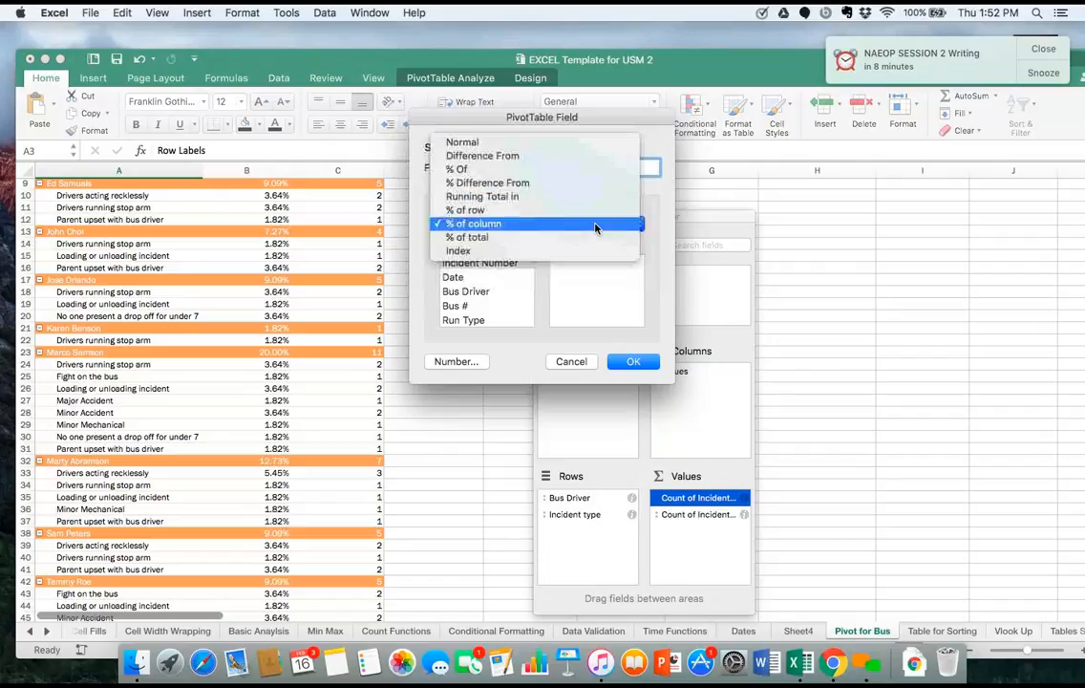
click(571, 146)
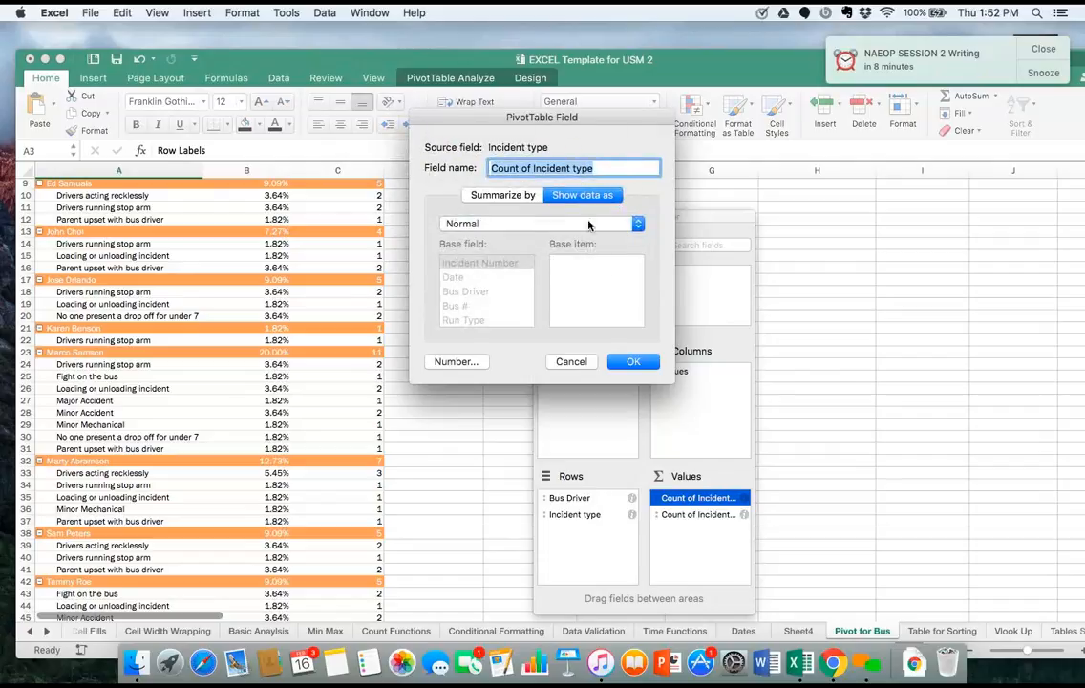
click(636, 362)
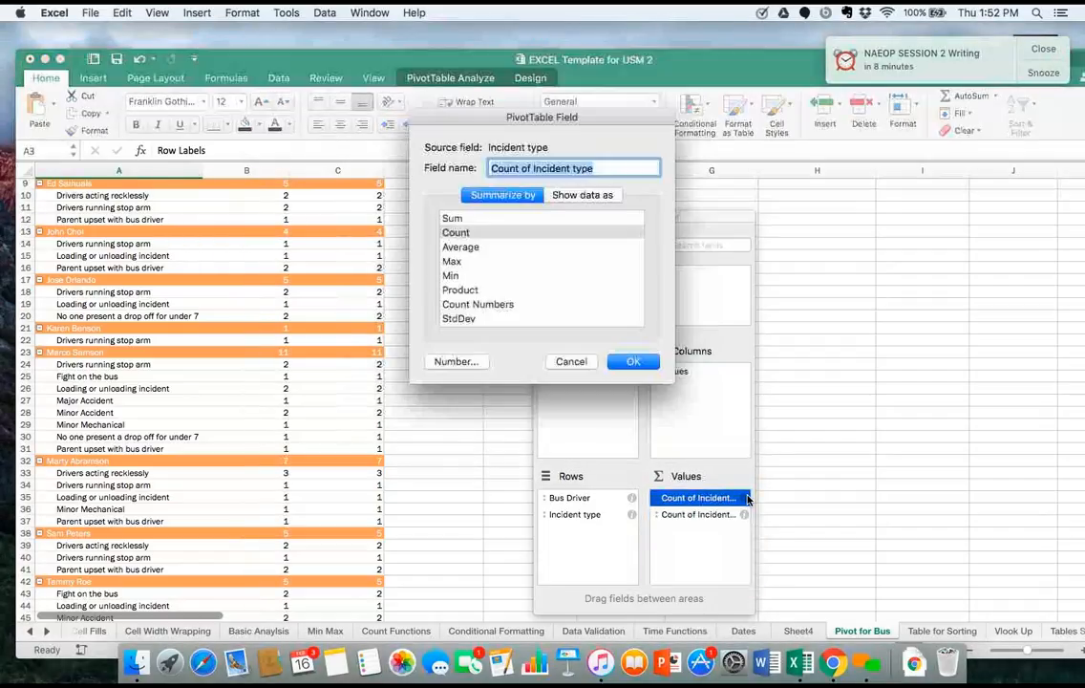
Show the first Count of Incident type value as % of column, and review the percentages beside the counts for each driver.
click(744, 498)
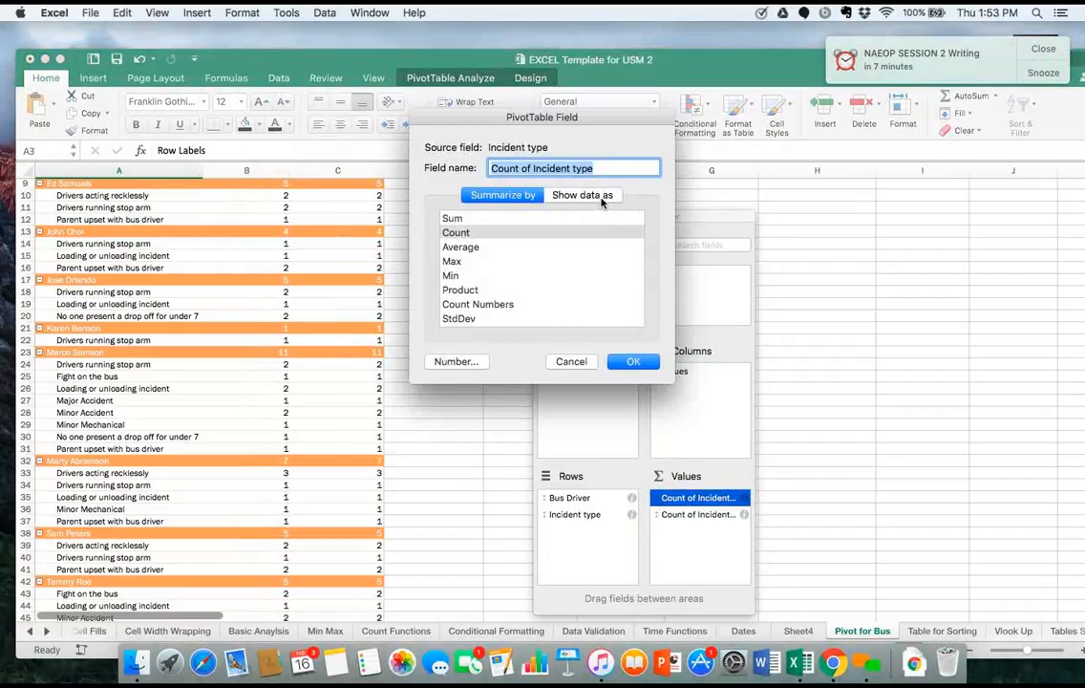
click(584, 195)
click(506, 226)
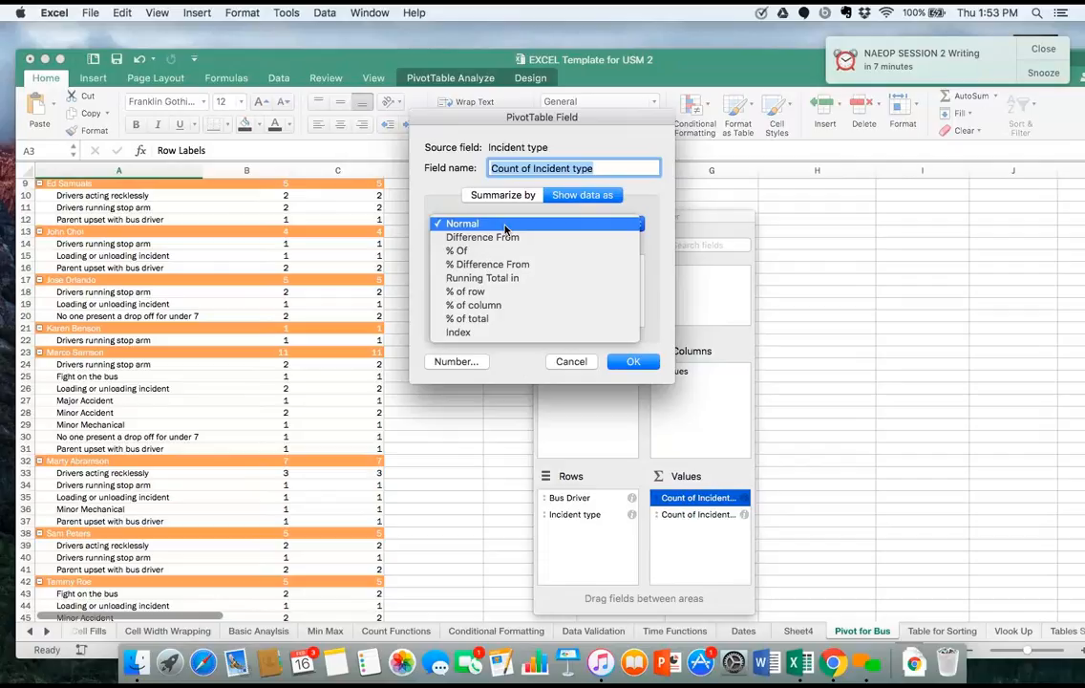
click(504, 291)
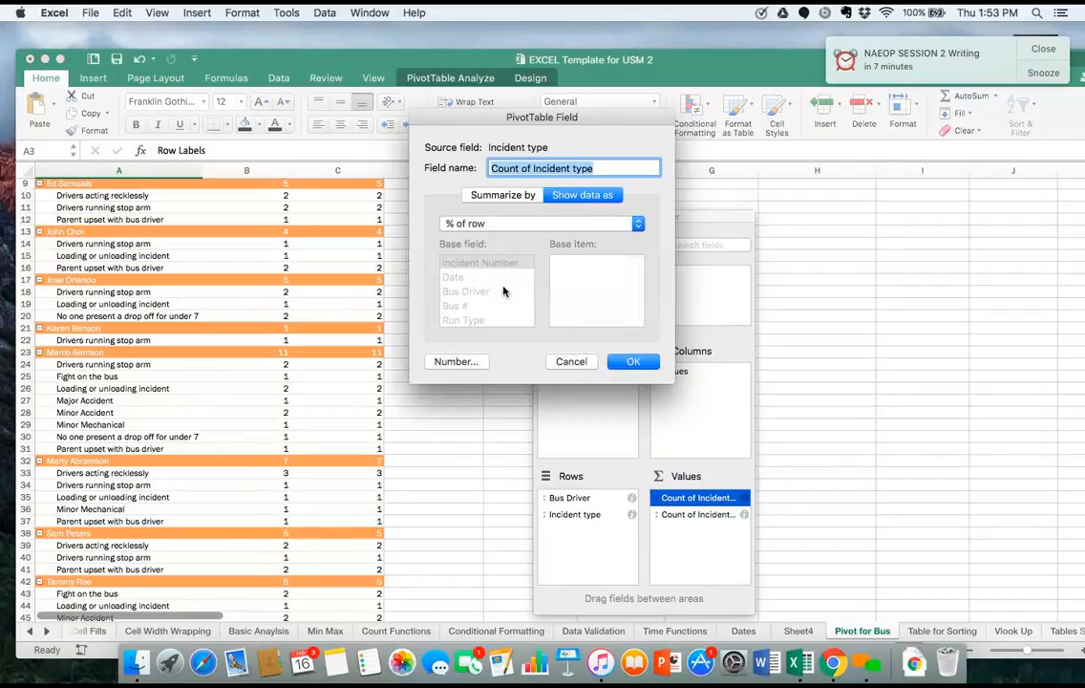
click(559, 224)
click(547, 242)
click(633, 361)
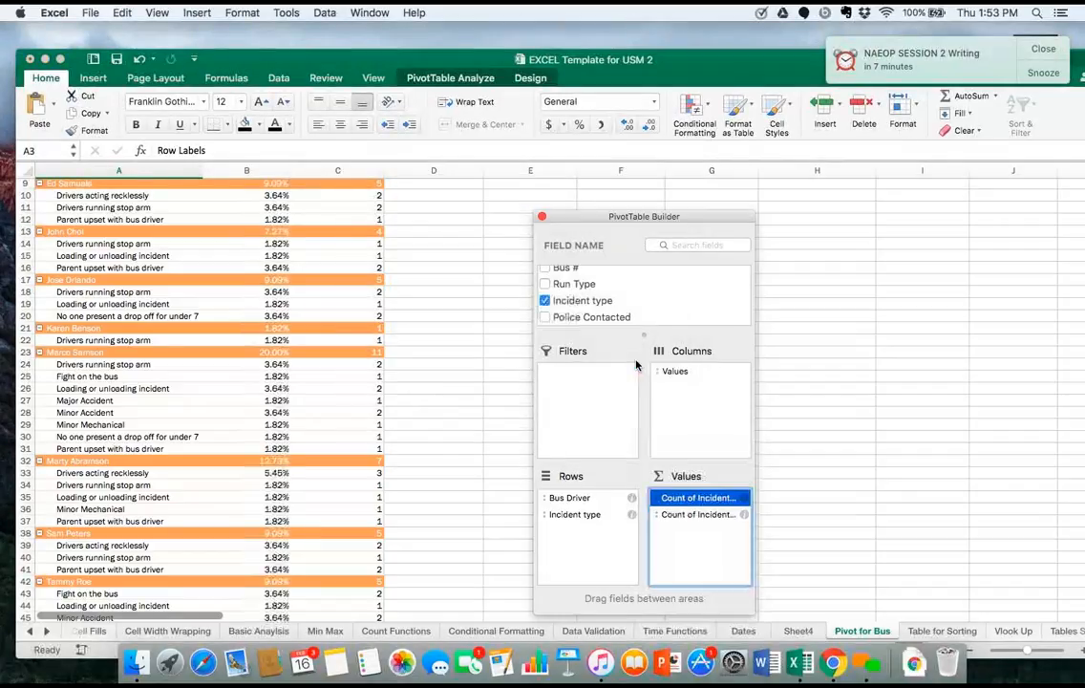
scroll(423, 402, down, 2)
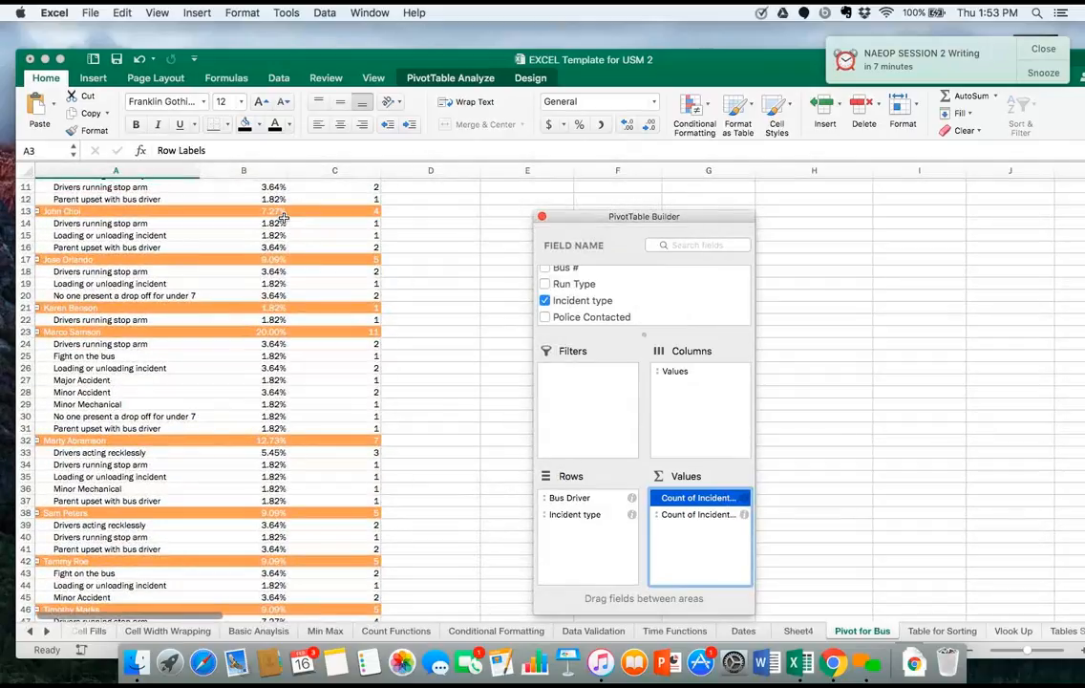
scroll(319, 216, up, 4)
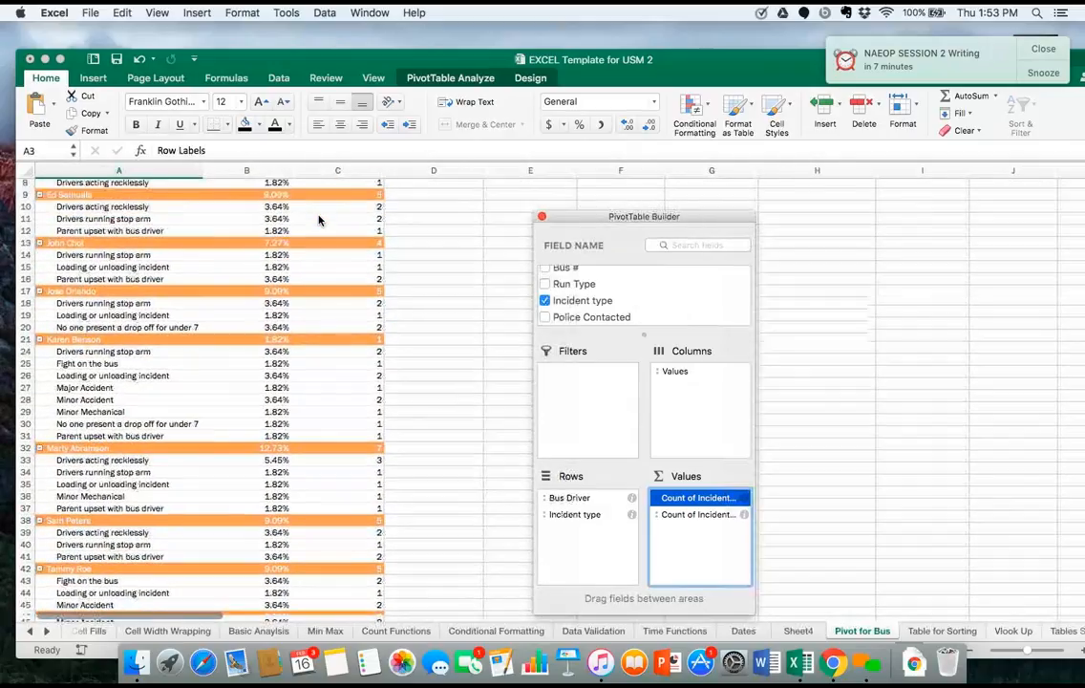
scroll(318, 220, up, 5)
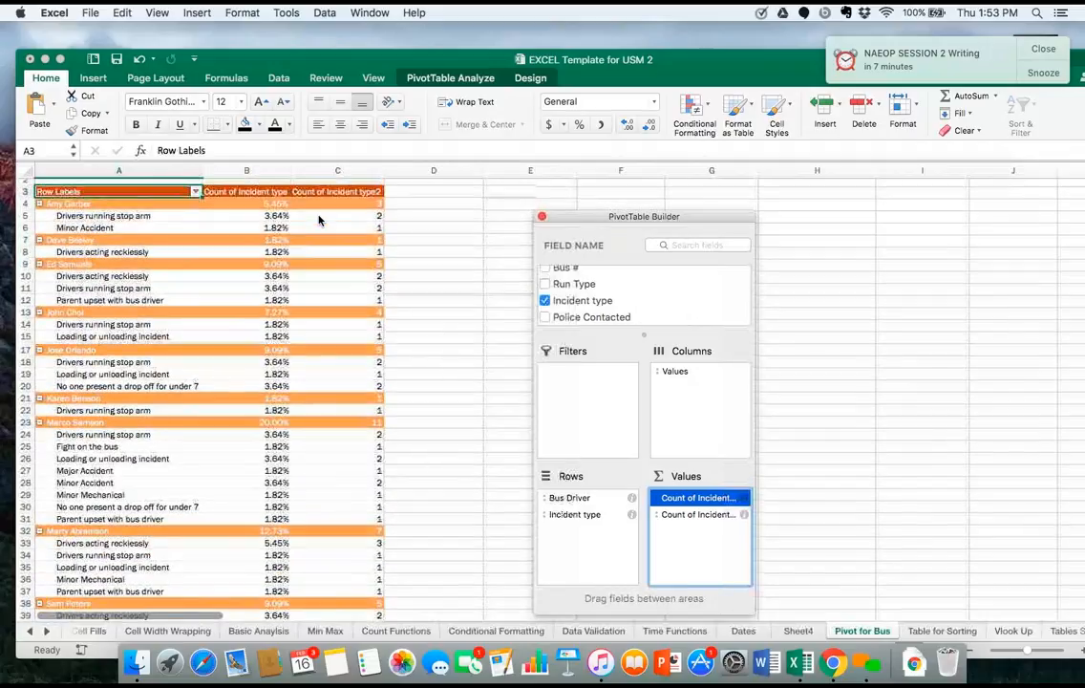
scroll(293, 546, down, 6)
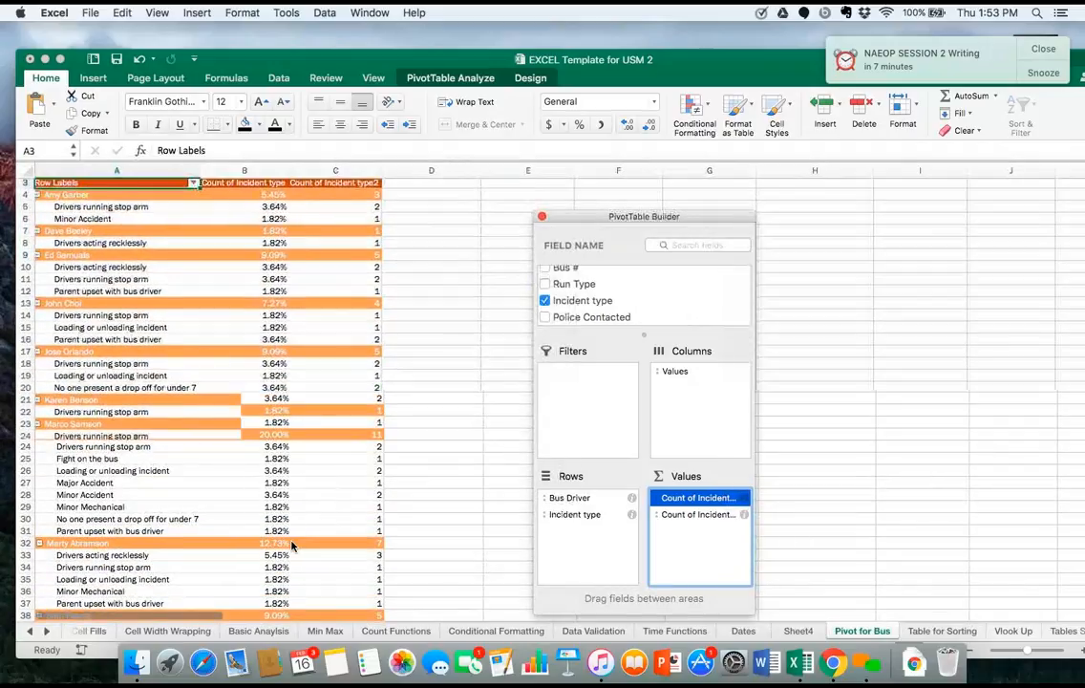
scroll(292, 546, down, 2)
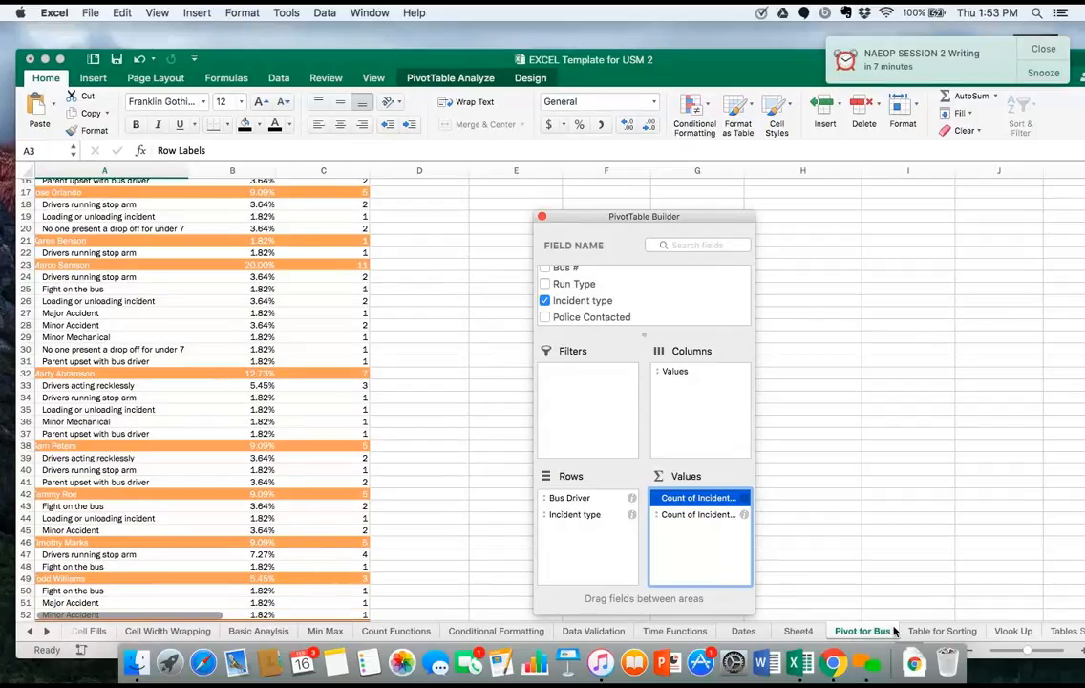
Open the Tables Sorting Pivot sheet and bring its car sales table with Date, Model, Year, Region, Sales Rep and Price into view.
click(1064, 632)
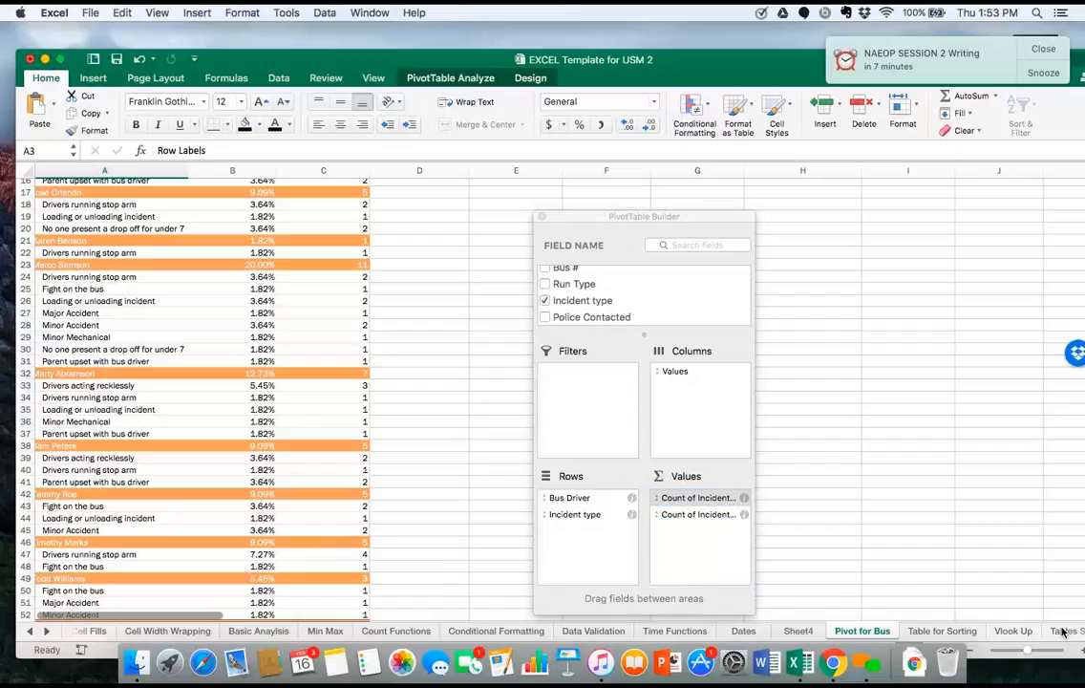
click(1063, 632)
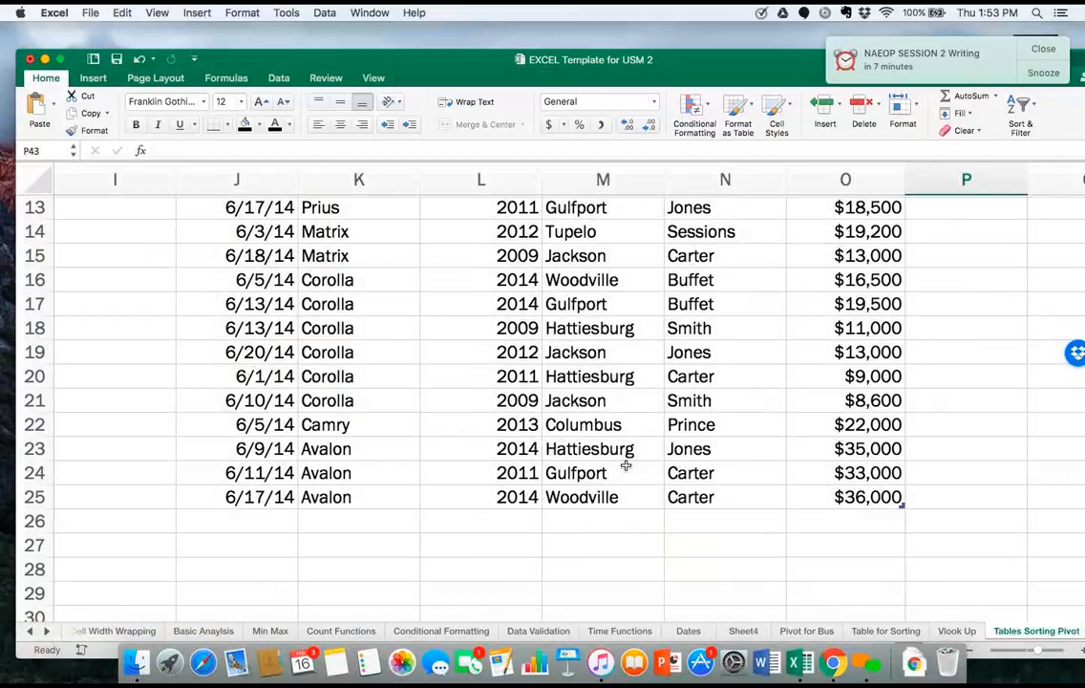
scroll(625, 463, up, 6)
scroll(626, 463, right, 1)
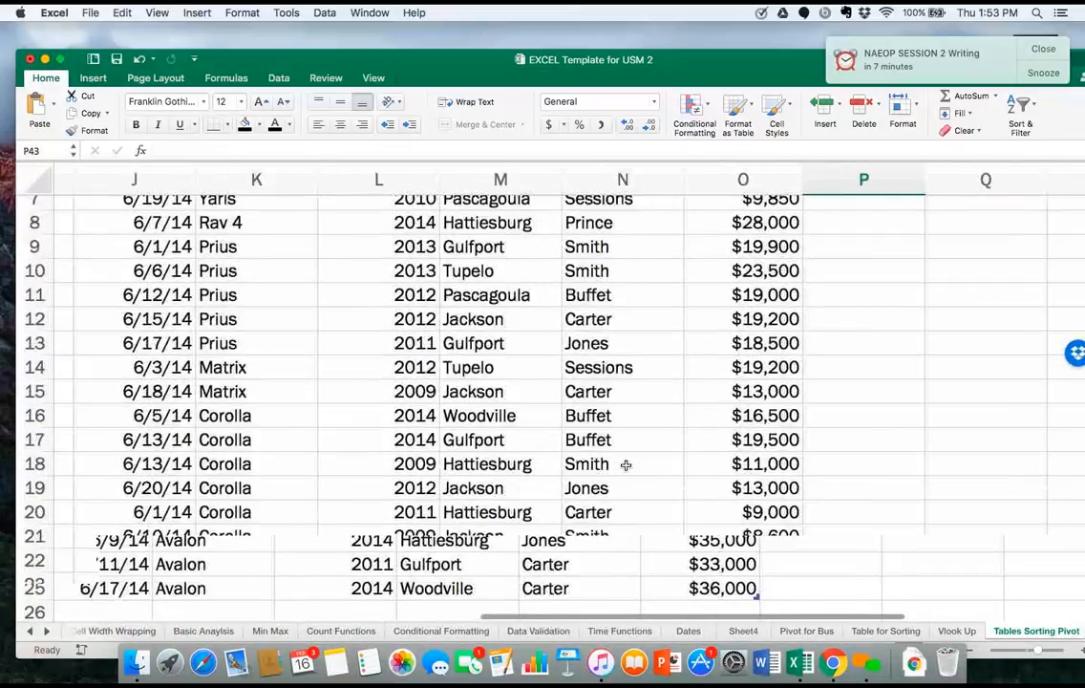
scroll(626, 465, down, 5)
scroll(368, 402, left, 2)
scroll(368, 402, right, 1)
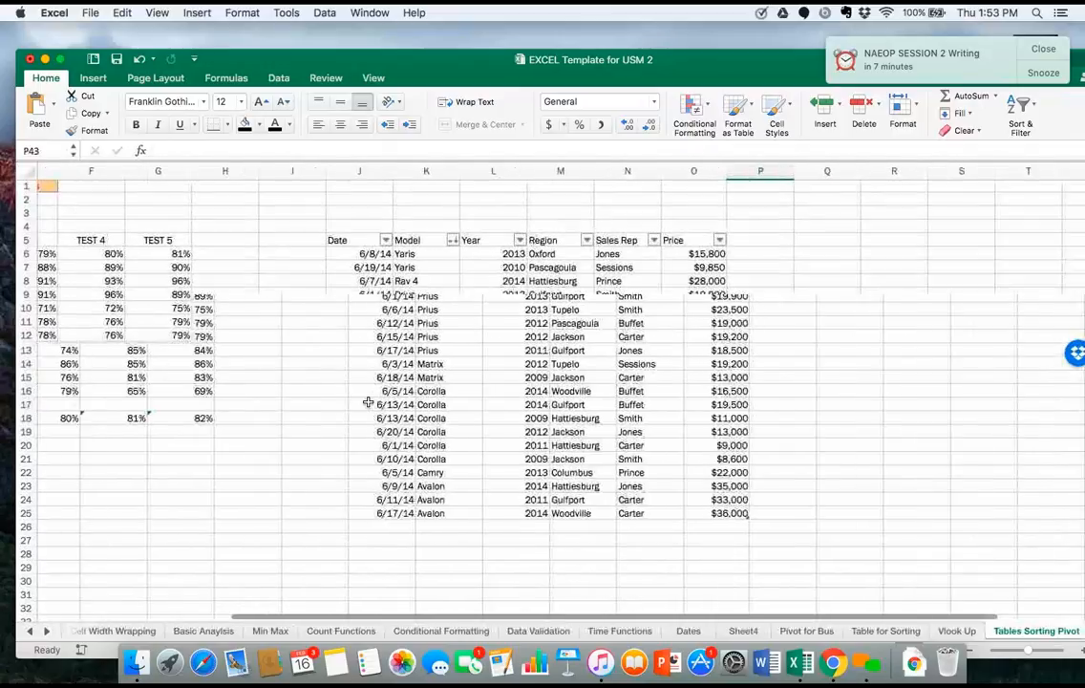
Examine the car sales table's Date, Model, Year, Region, Sales Rep and Price columns at a larger, readable size.
scroll(369, 402, down, 2)
scroll(368, 403, right, 1)
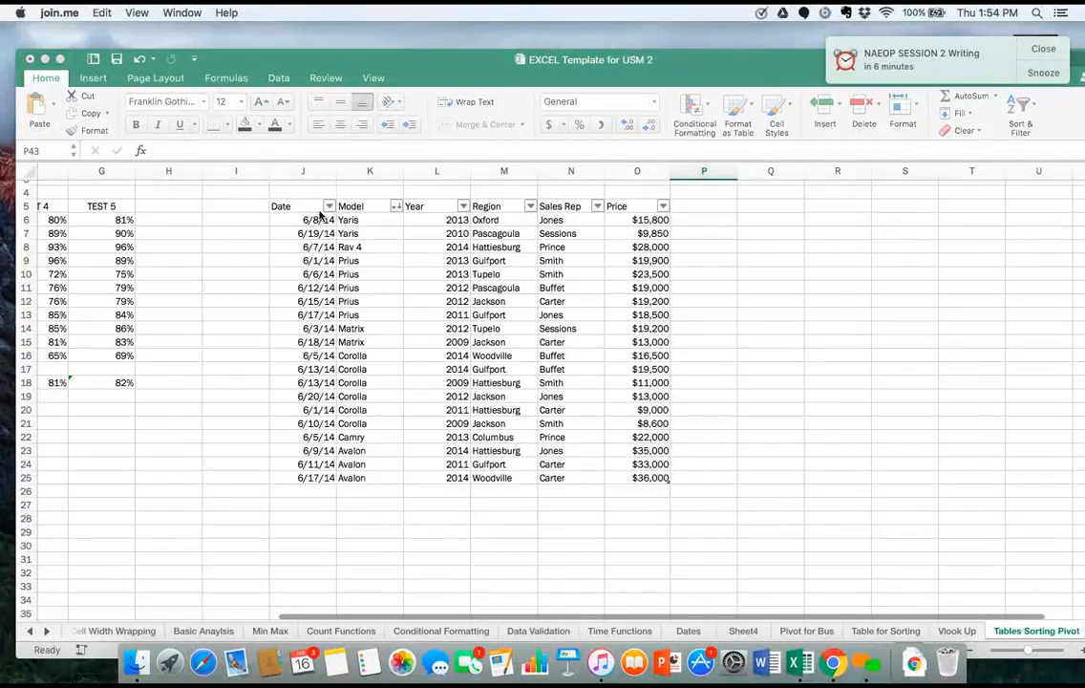
scroll(320, 214, up, 3)
scroll(320, 214, left, 1)
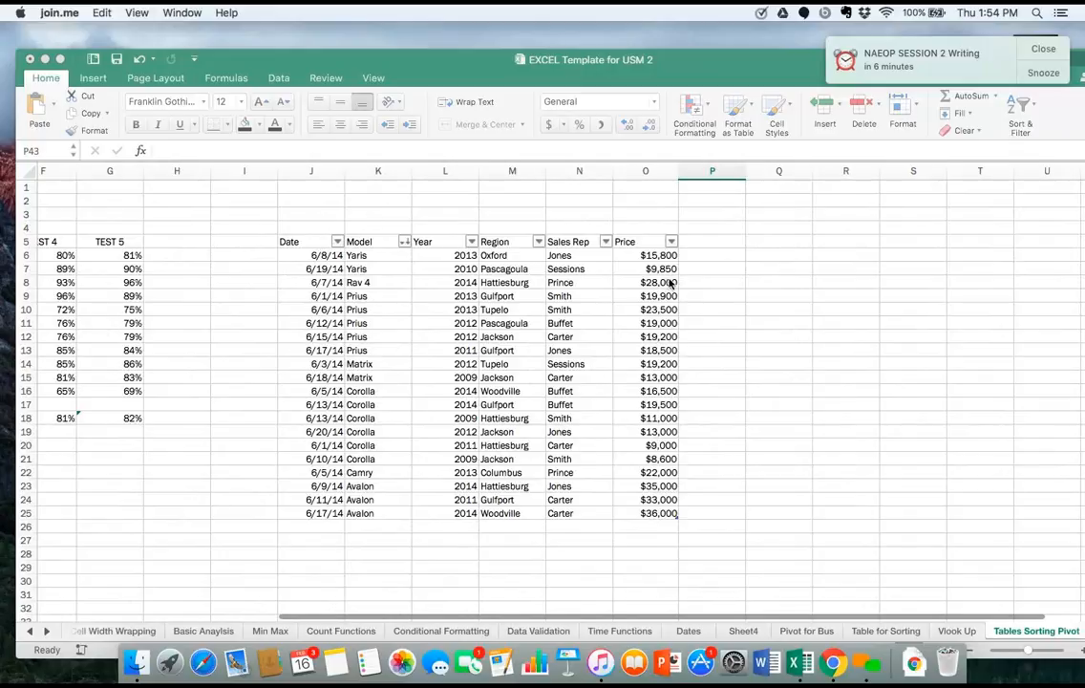
click(710, 292)
scroll(710, 293, up, 8)
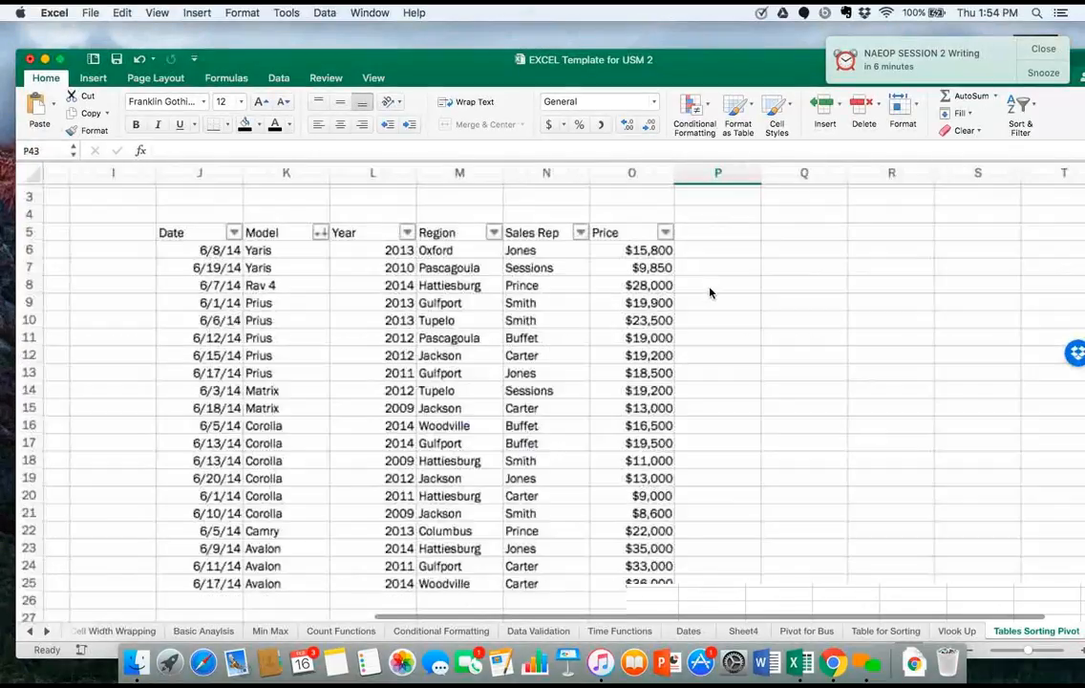
scroll(710, 292, down, 5)
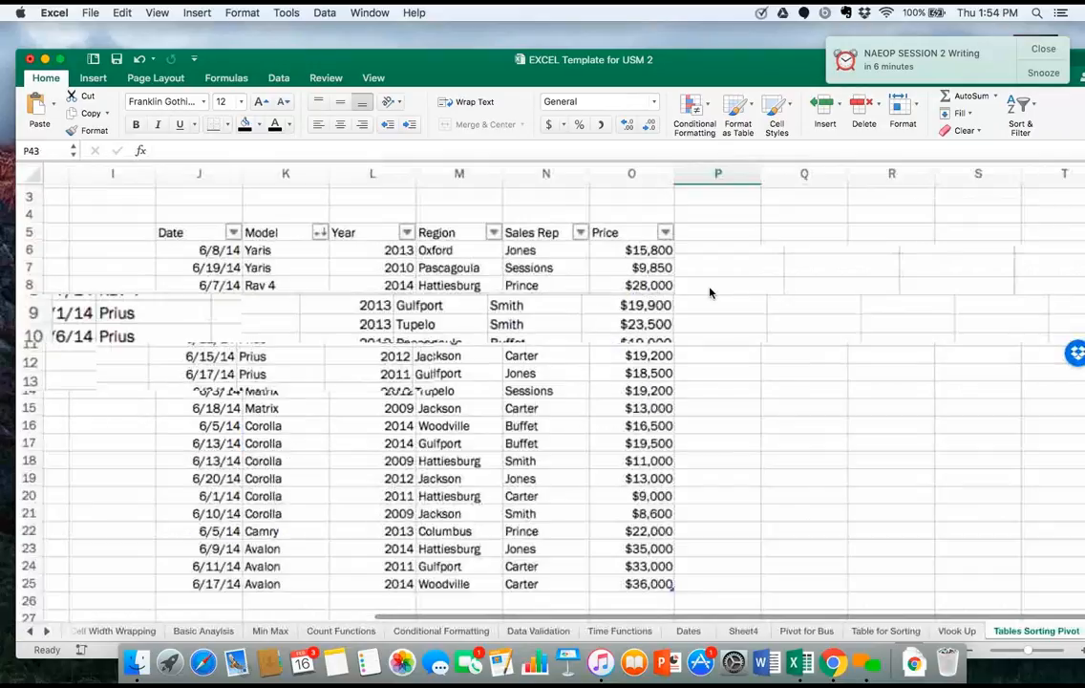
scroll(268, 318, left, 2)
scroll(270, 318, down, 2)
scroll(269, 318, up, 1)
scroll(270, 318, left, 1)
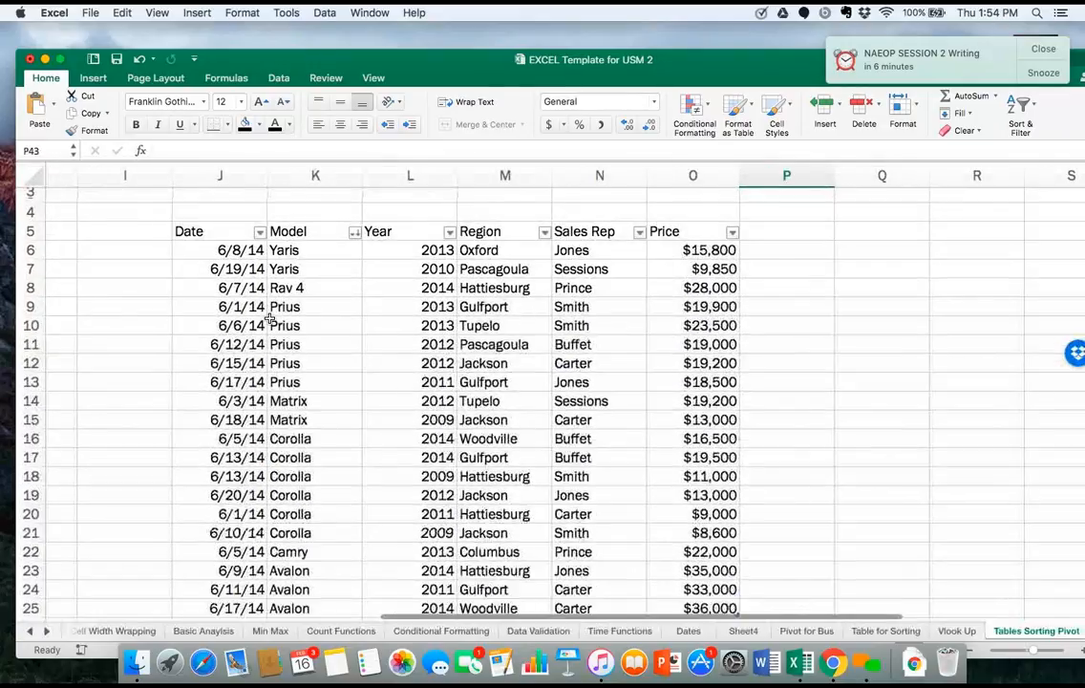
scroll(269, 318, down, 1)
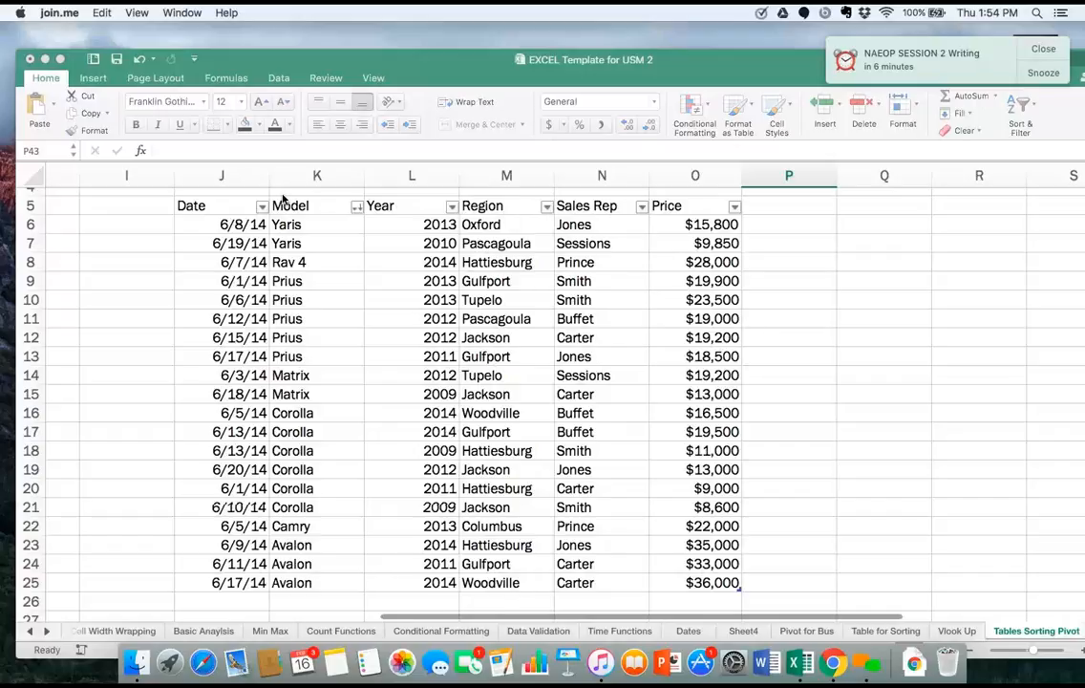
Create a PivotTable on a new worksheet from the whole car sales table, including its headers.
click(235, 208)
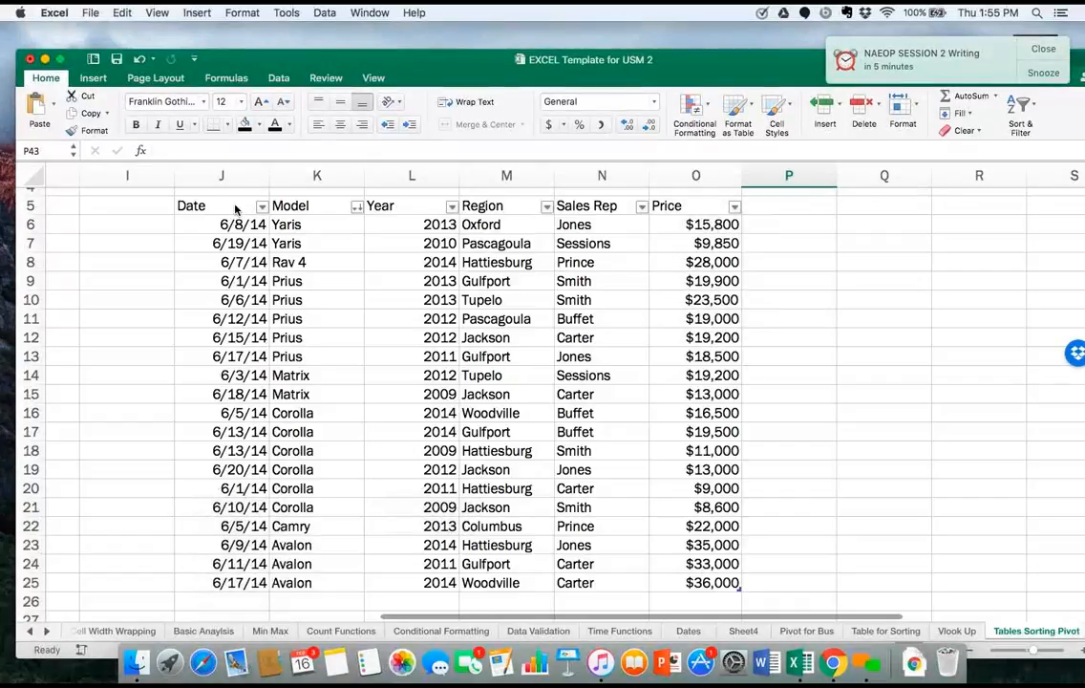
click(235, 208)
drag(235, 208, 722, 584)
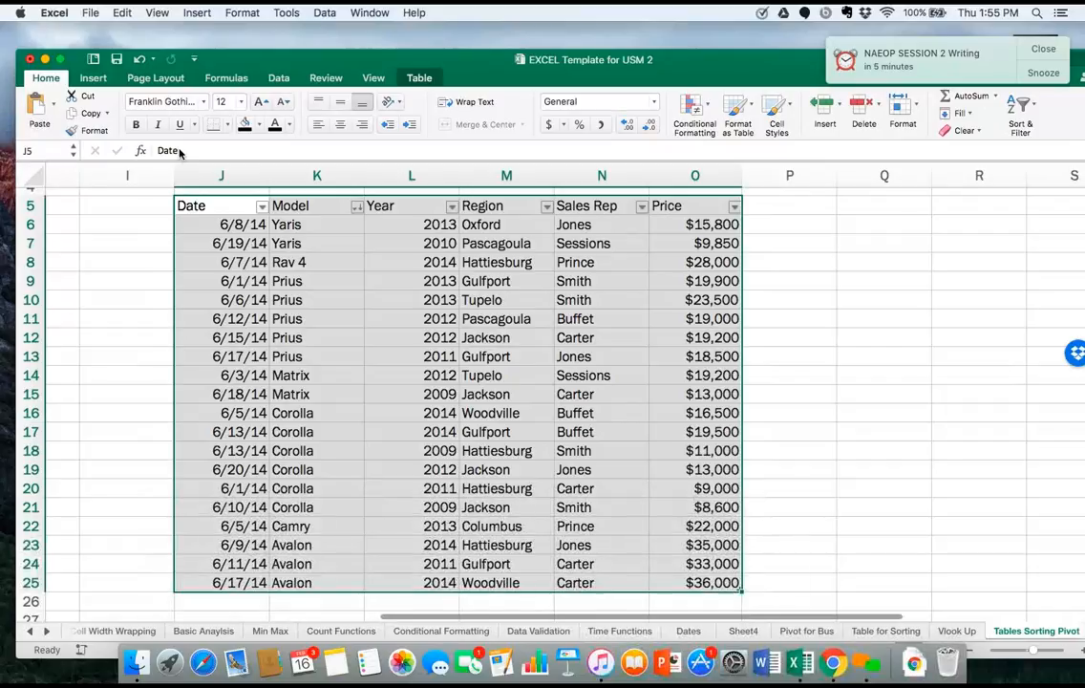
click(93, 79)
click(44, 108)
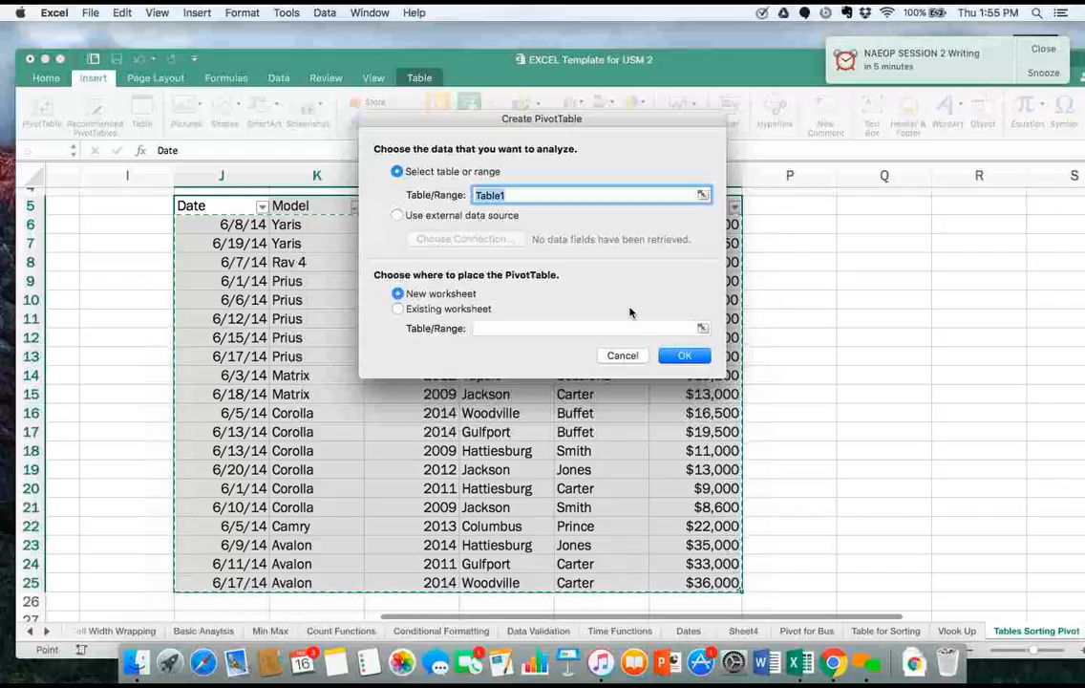
click(684, 356)
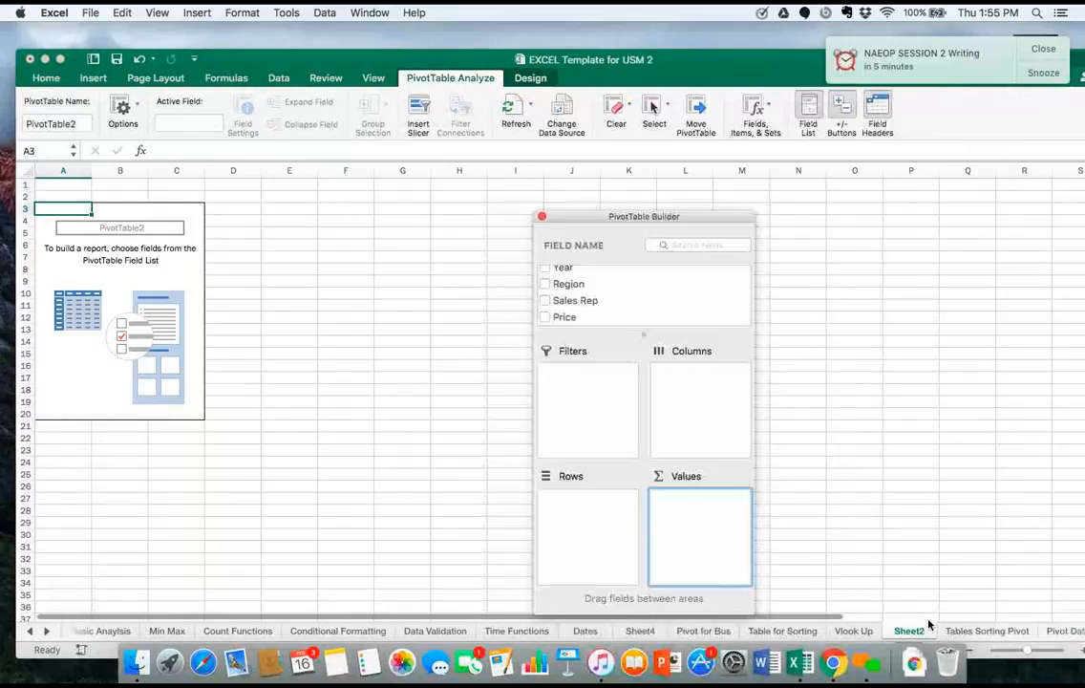
Rename the new PivotTable worksheet as Auto.
key(BackSpace)
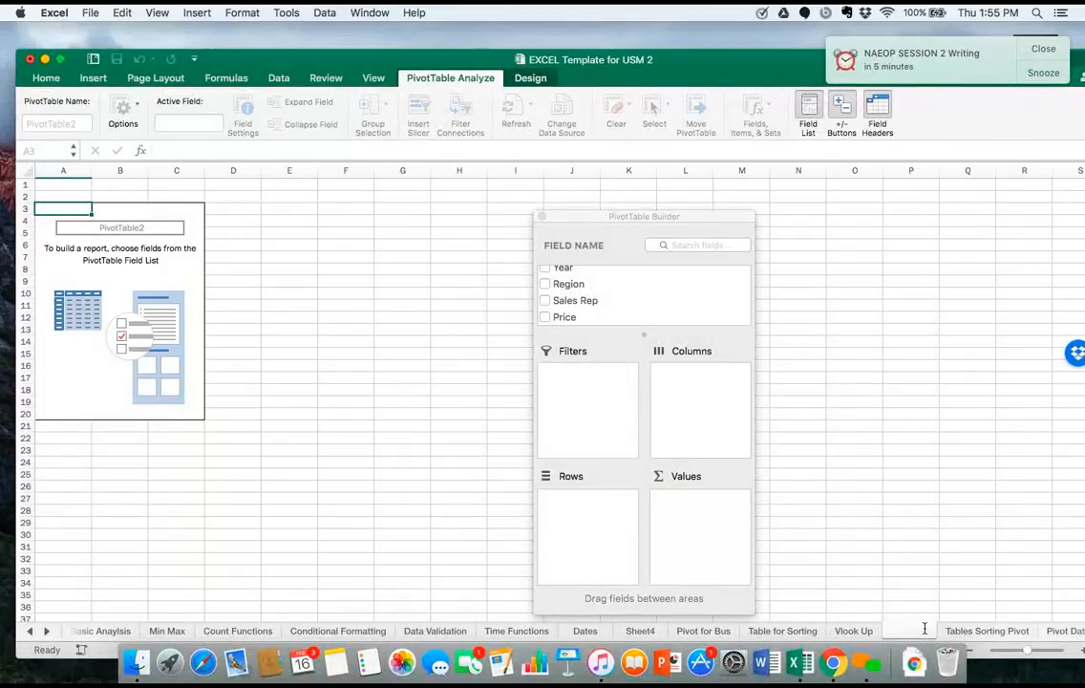
text(Auto)
key(Return)
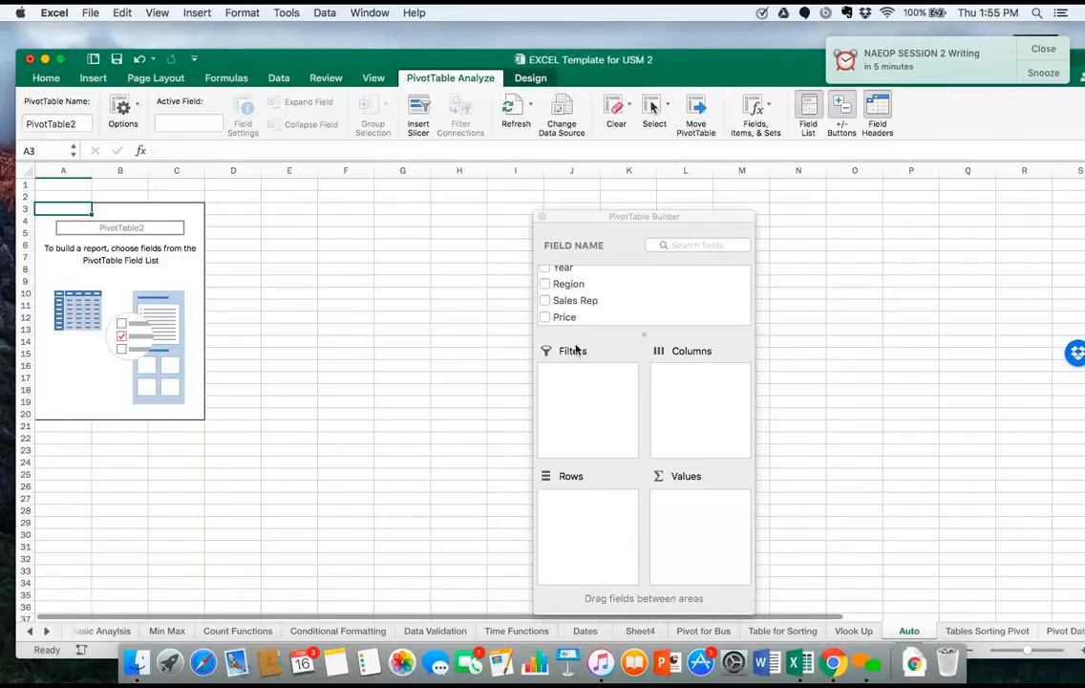
Count the sales per Sales Rep using the field in both Values and Rows, and take the field out again.
click(545, 300)
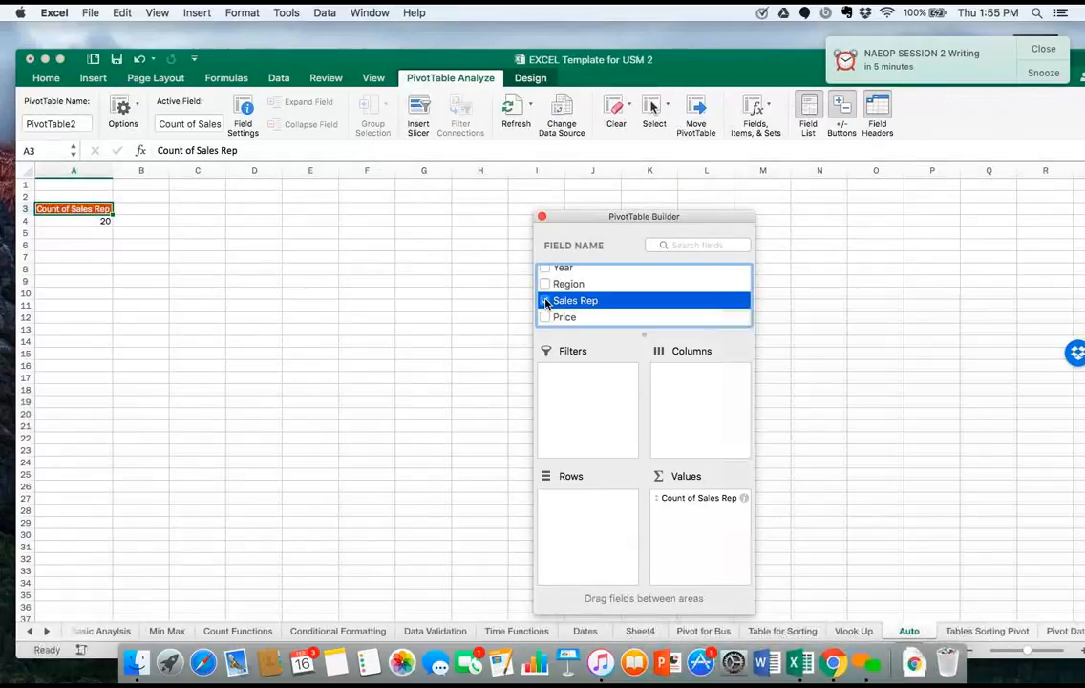
drag(578, 300, 599, 502)
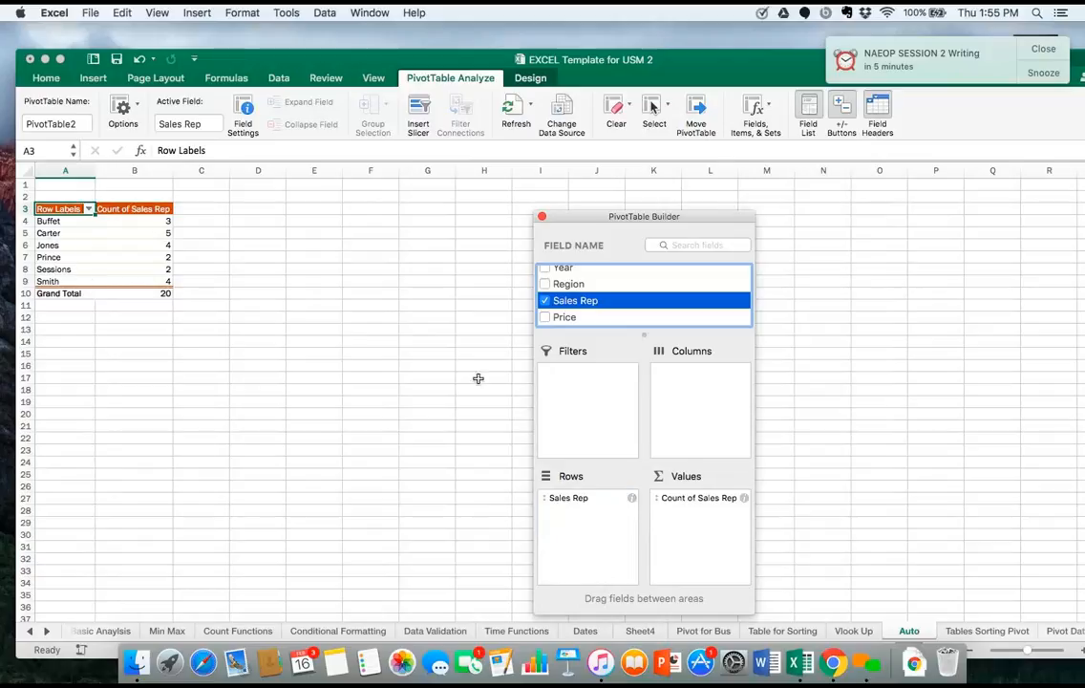
click(545, 301)
Count the sales per Region using the field in both Values and Rows, and take Region out again.
click(544, 283)
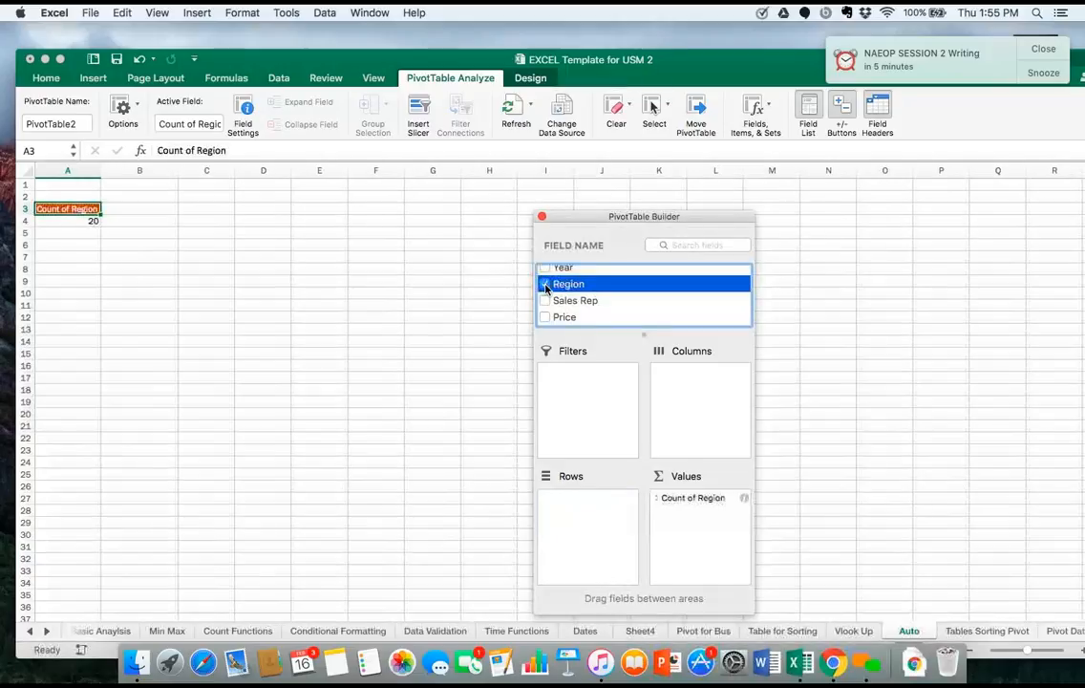
drag(573, 287, 578, 508)
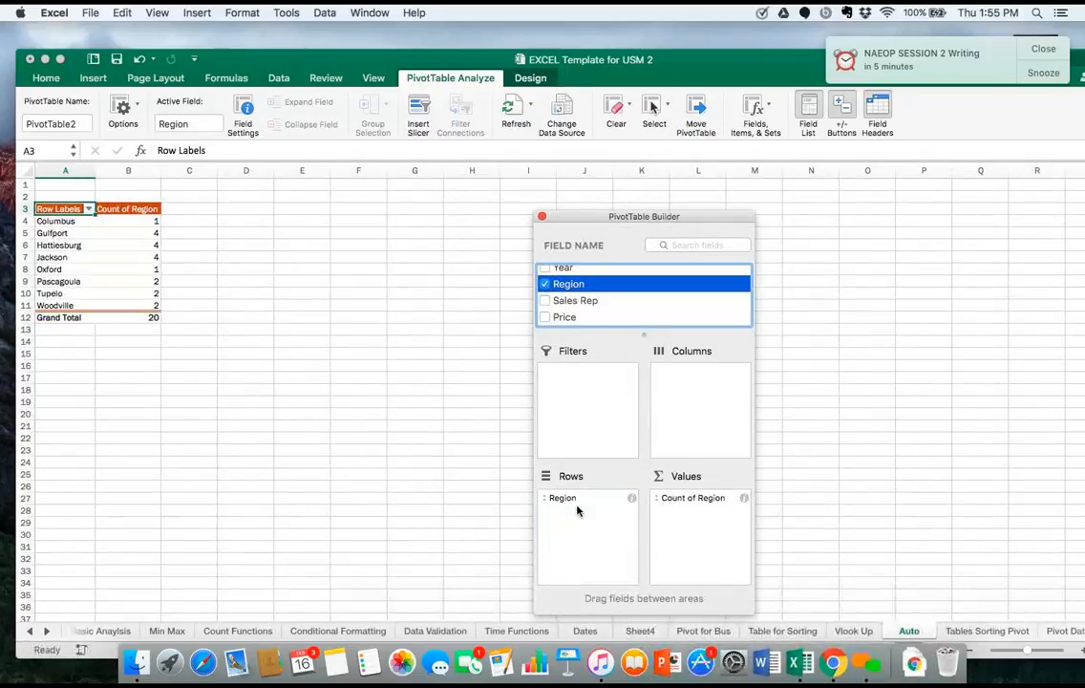
click(545, 285)
Try Model as the row field of the PivotTable, adding it and removing it twice.
scroll(579, 310, up, 2)
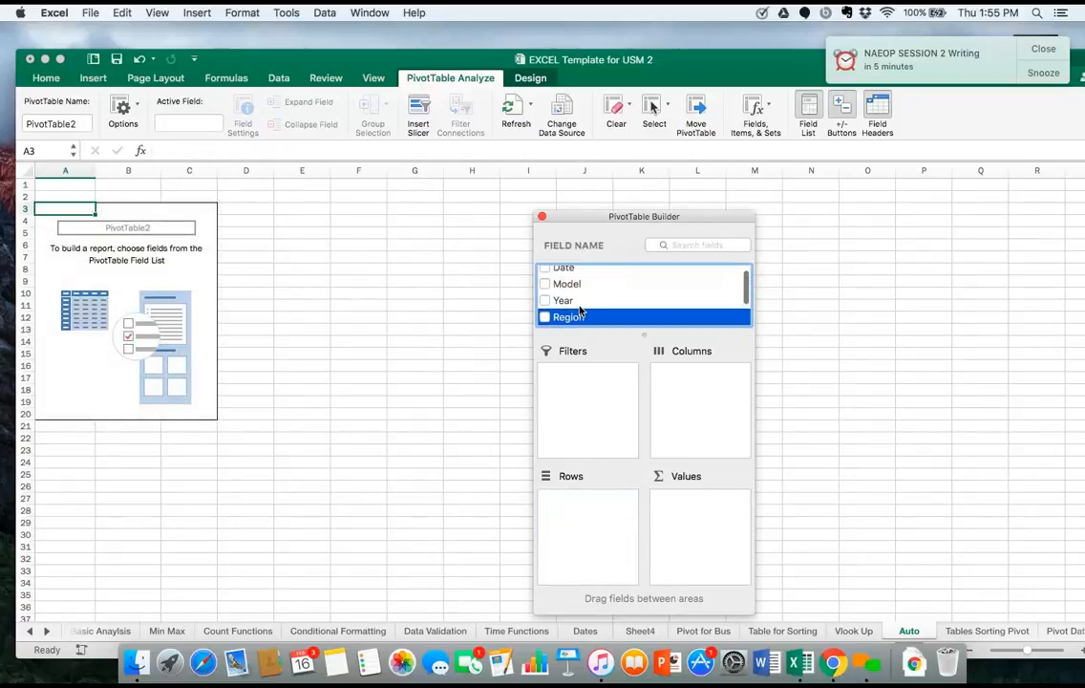
click(562, 285)
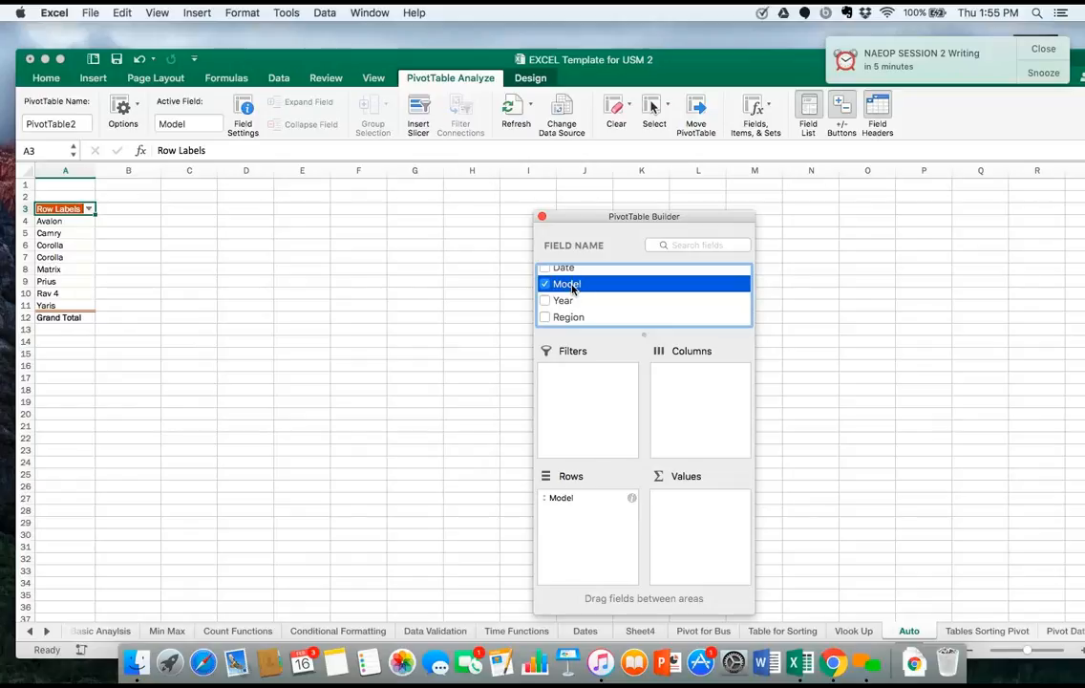
drag(560, 498, 439, 405)
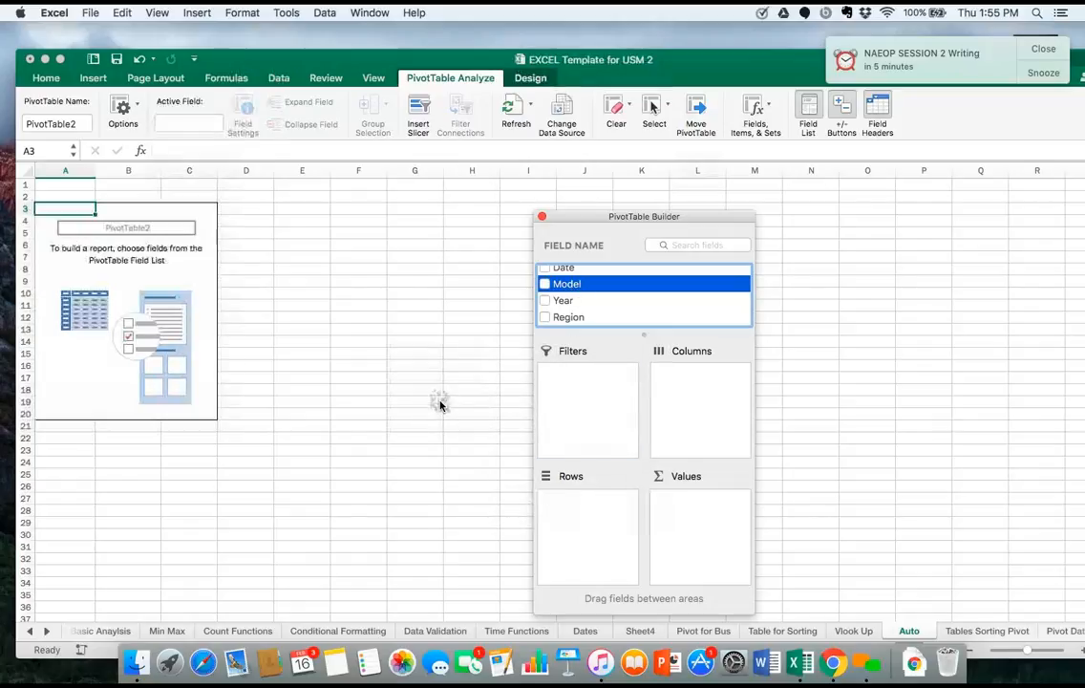
click(543, 284)
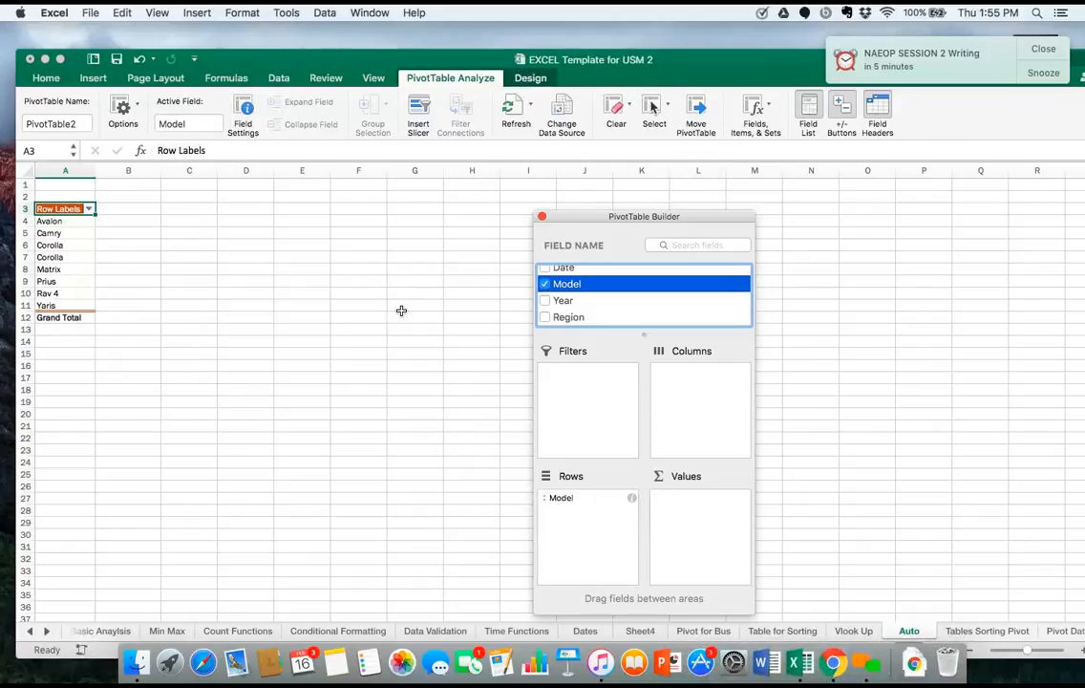
click(544, 286)
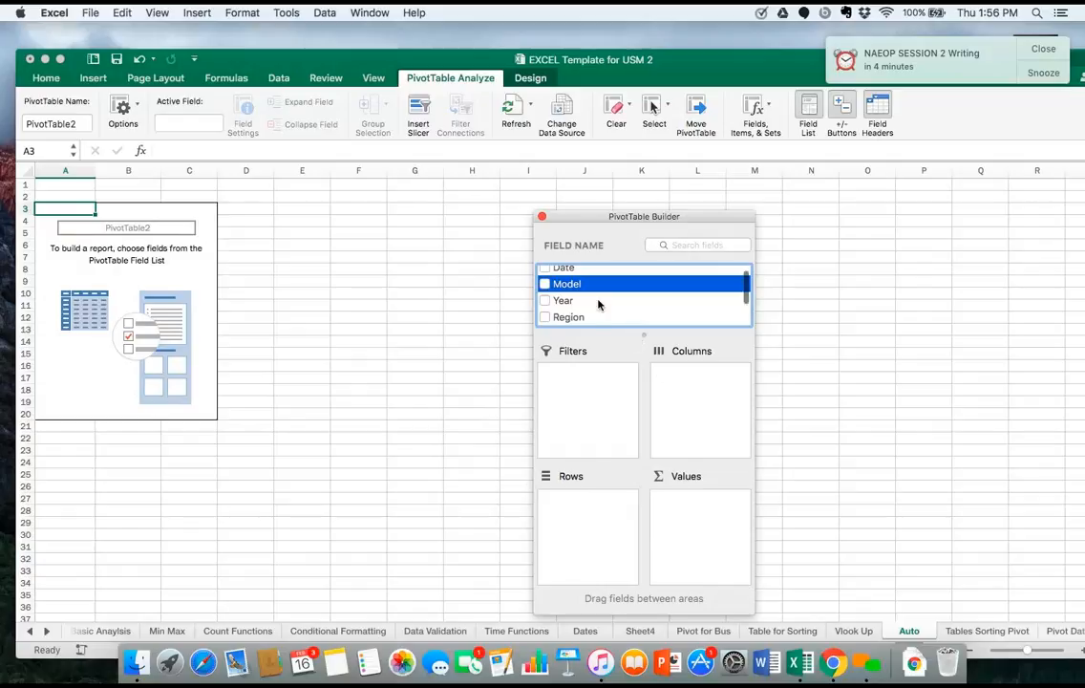
Add Model to the PivotTable and place it in Columns.
scroll(595, 306, down, 3)
scroll(597, 305, up, 4)
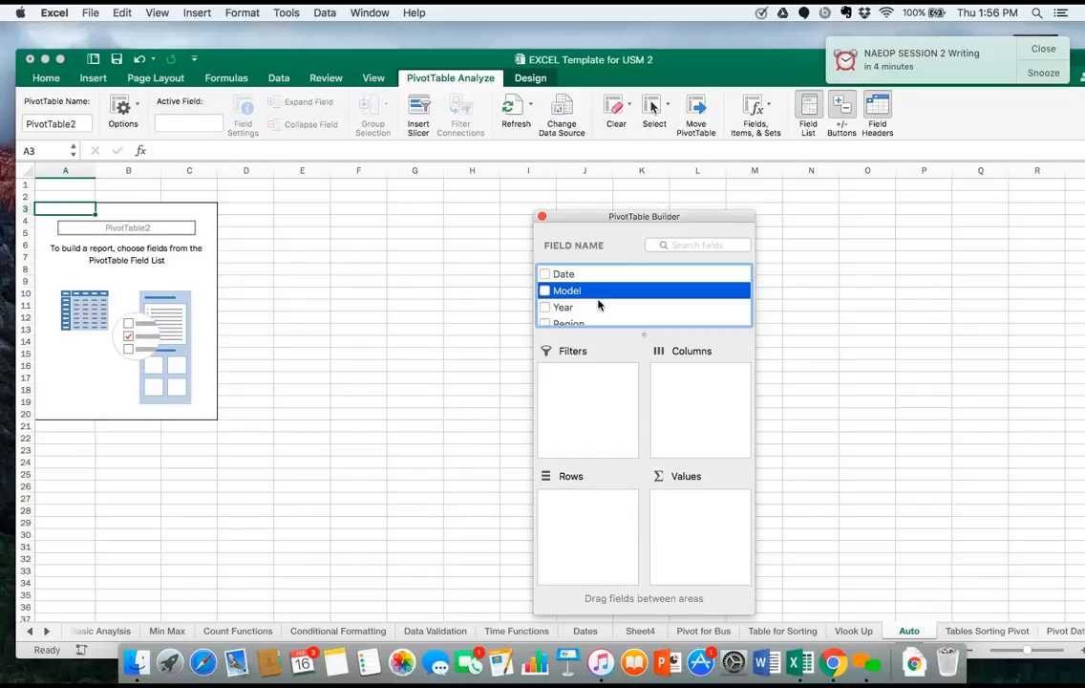
click(545, 291)
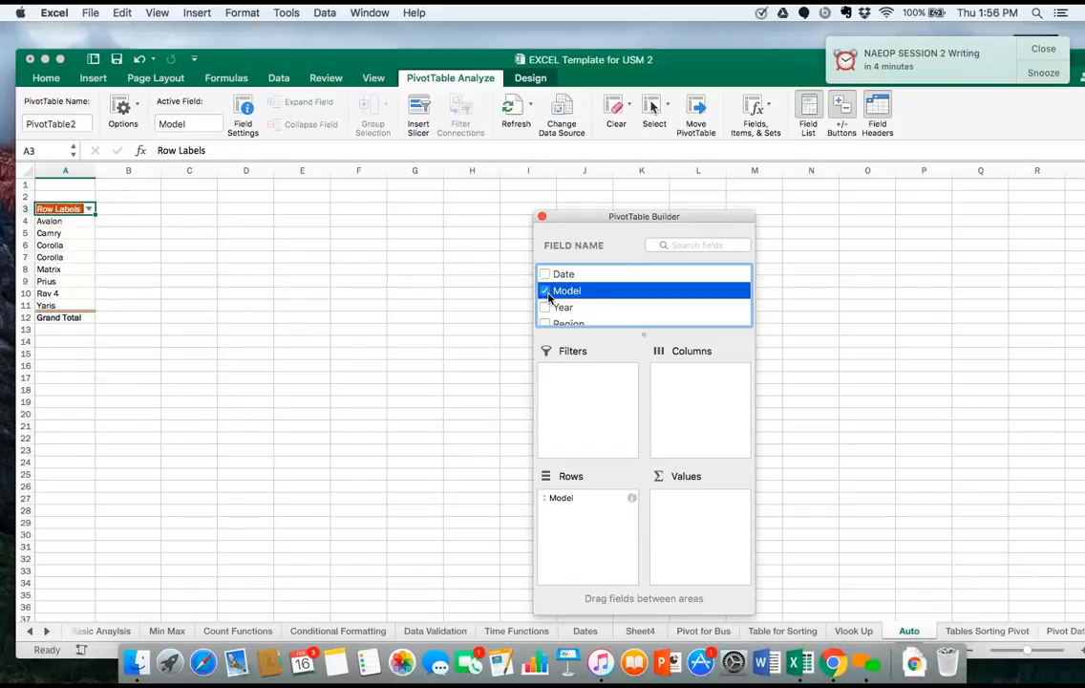
drag(582, 299, 705, 384)
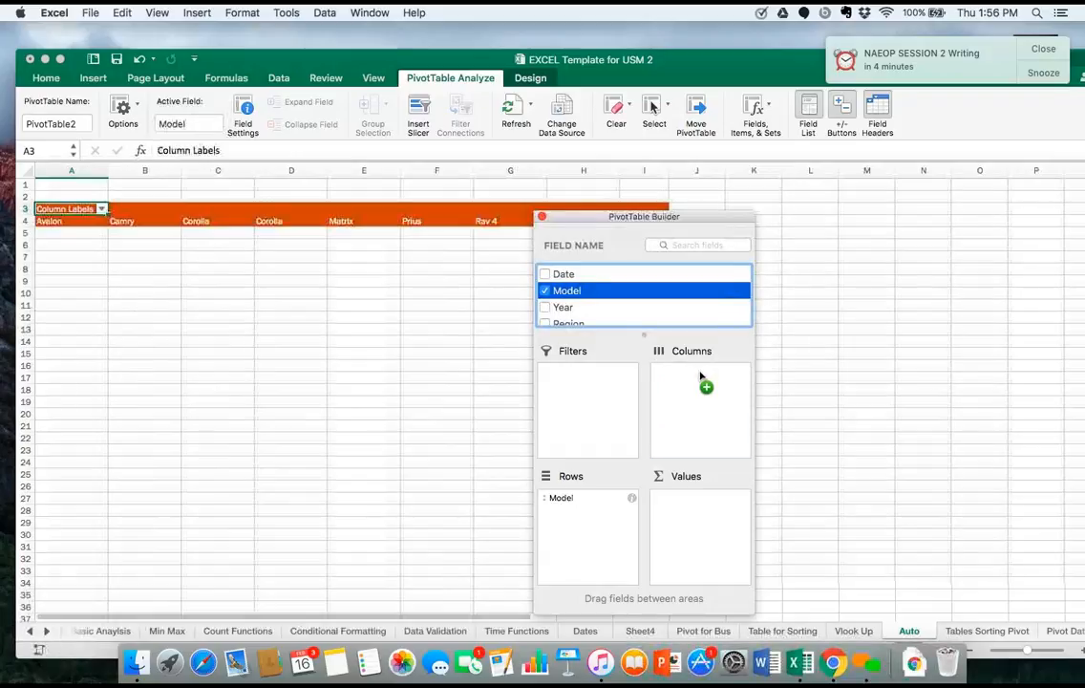
Add Region to both Values and Rows to count the sales of each model per region.
scroll(599, 314, down, 2)
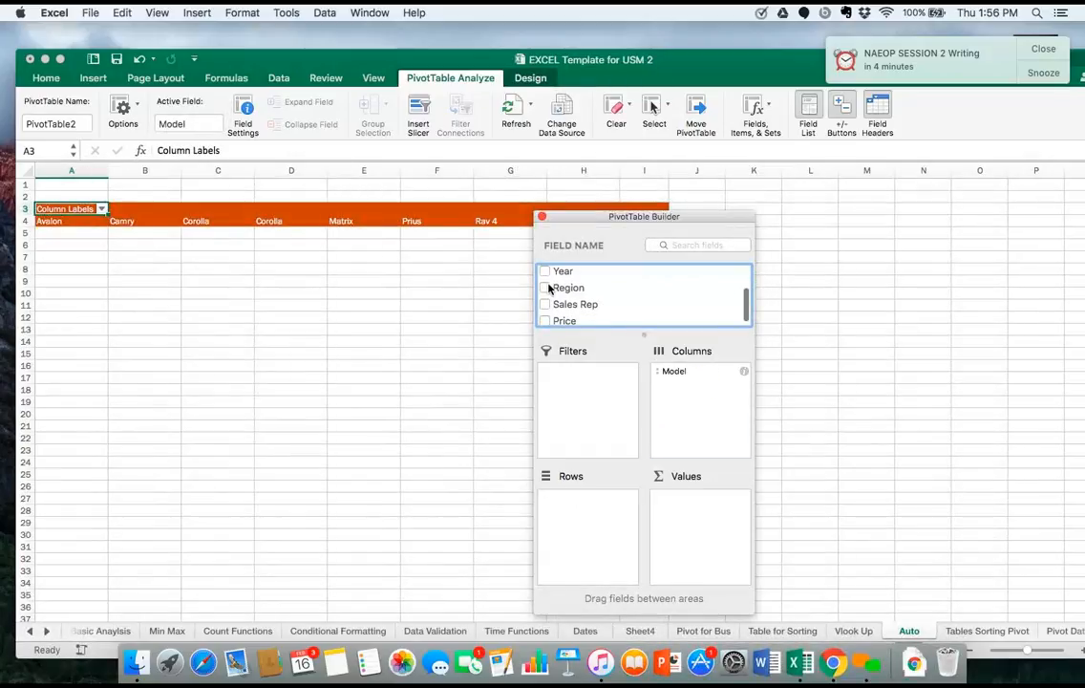
click(547, 288)
drag(546, 289, 578, 509)
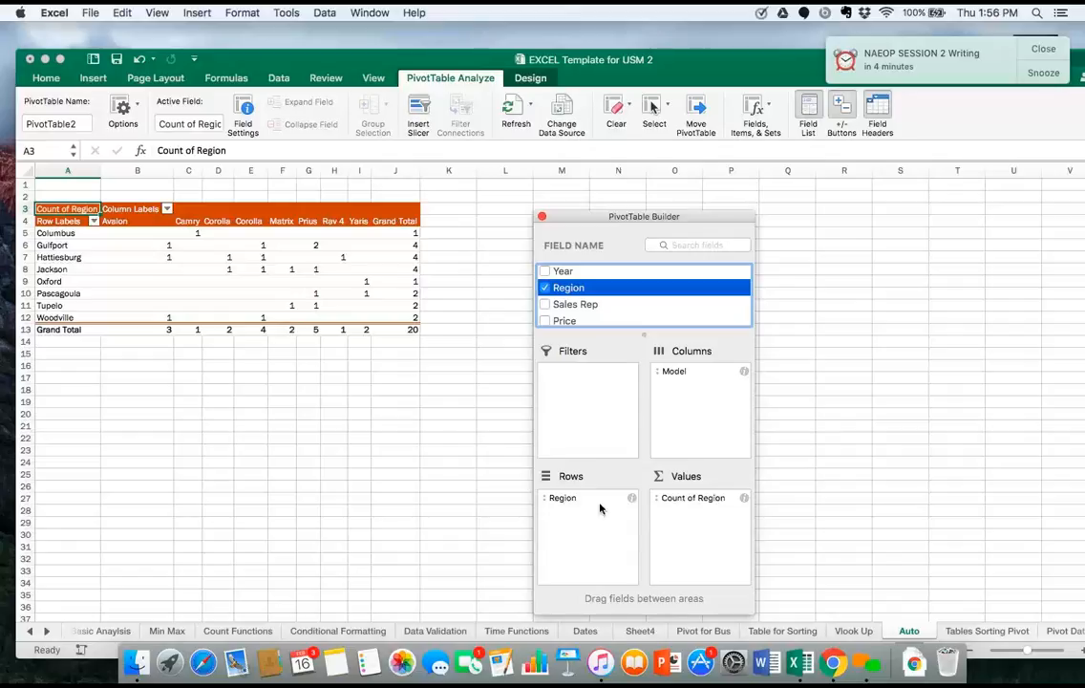
Show the Count of Region value as % of column.
click(745, 498)
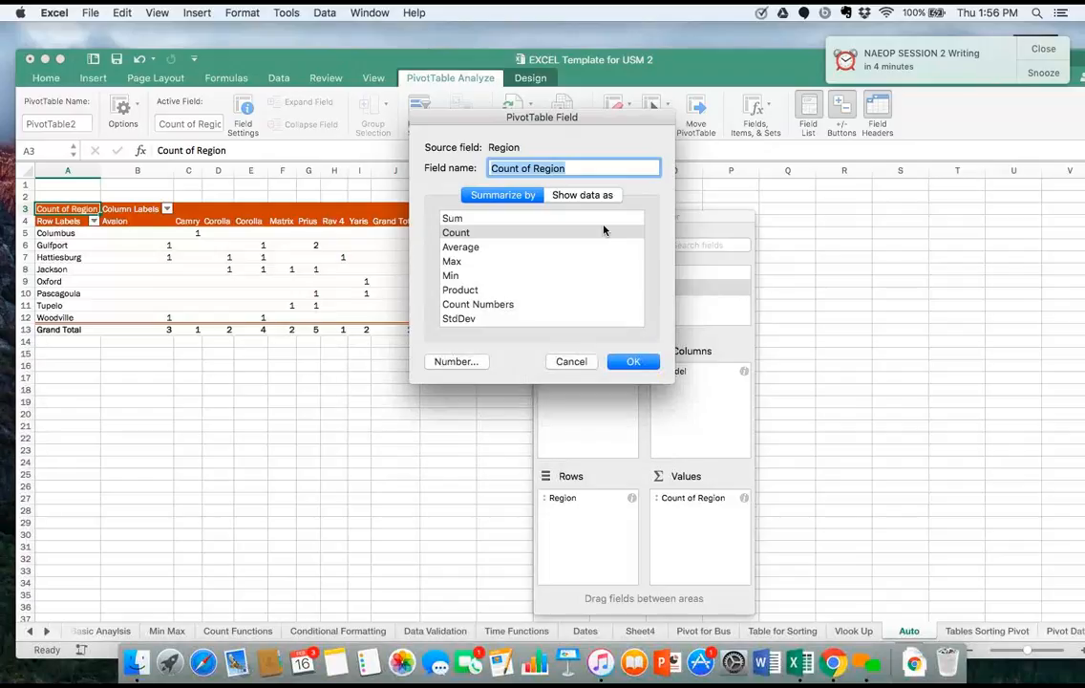
click(584, 196)
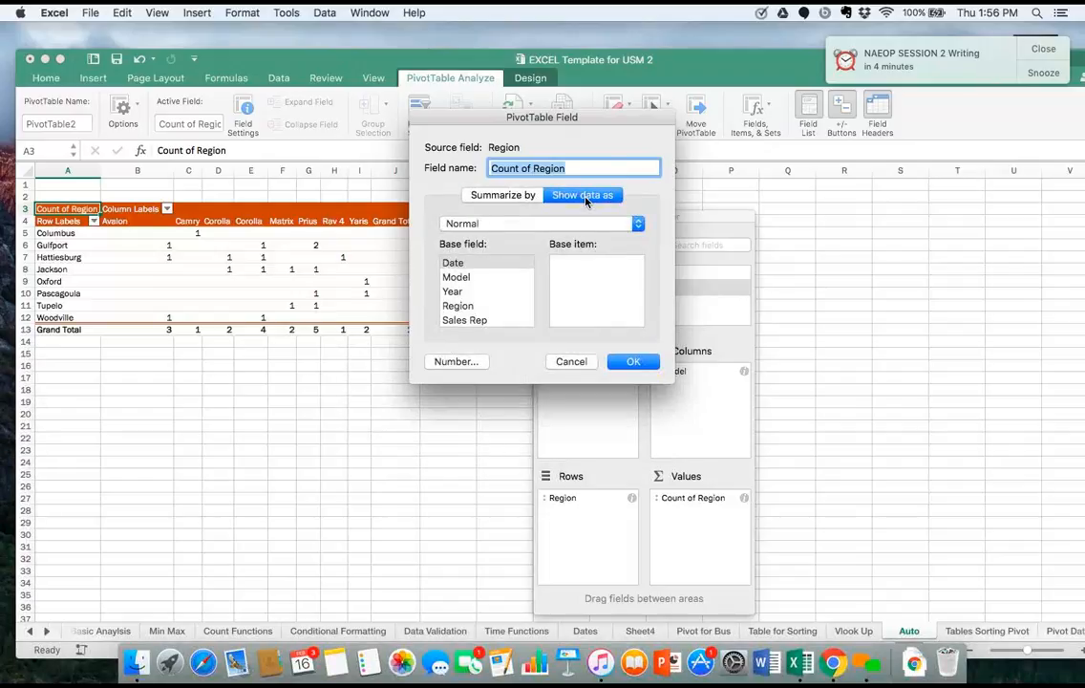
click(520, 225)
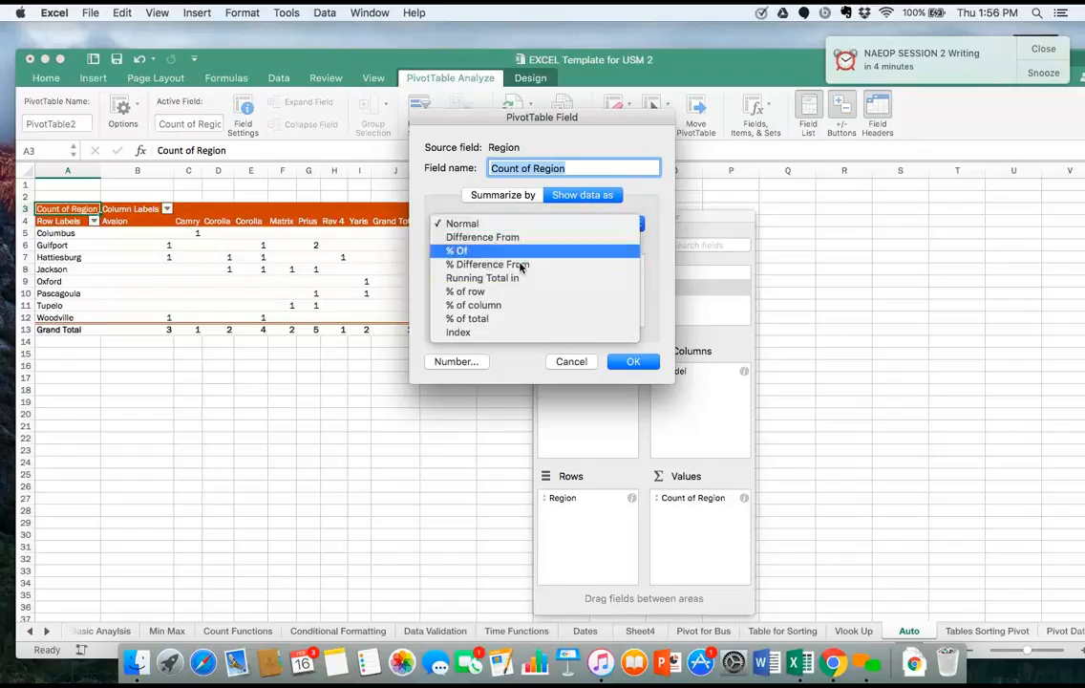
click(514, 305)
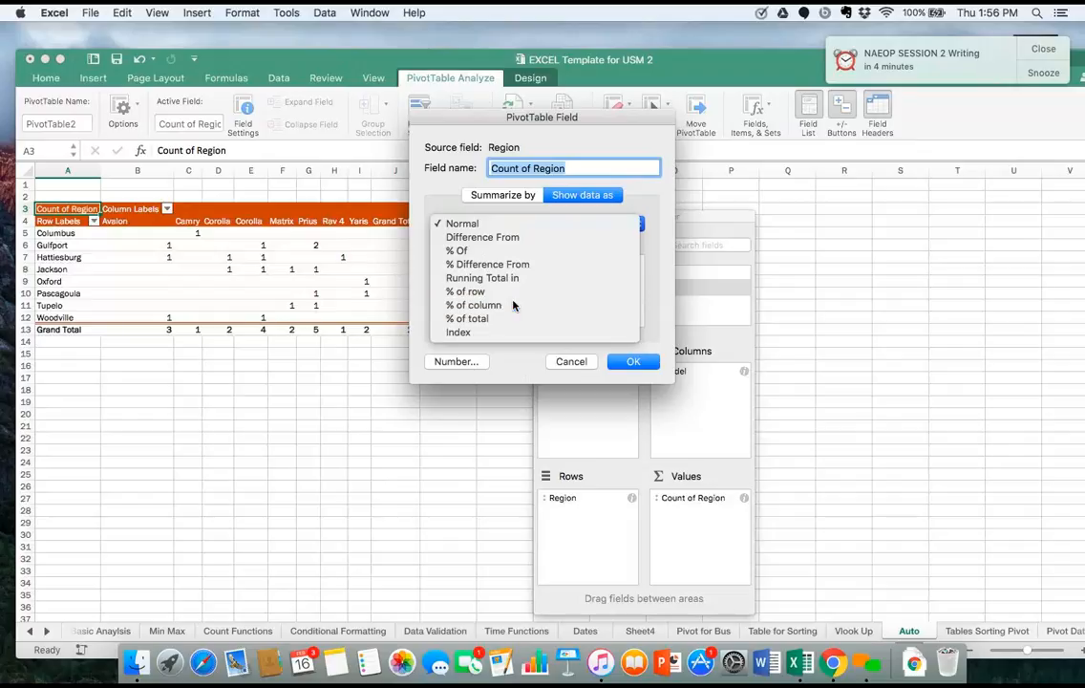
click(632, 361)
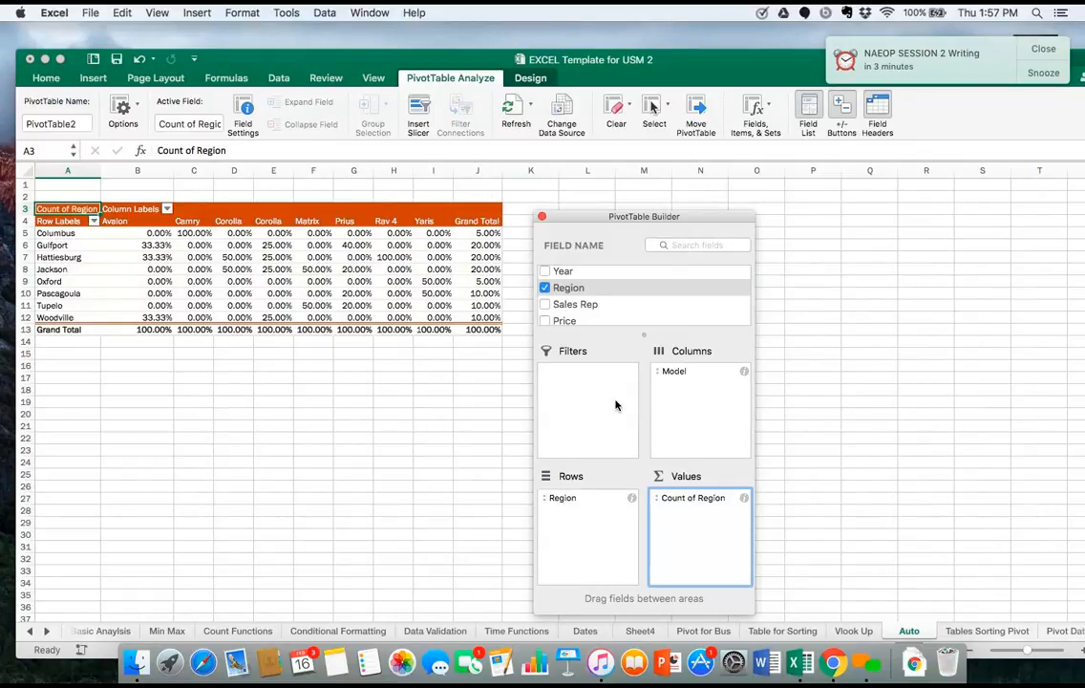
Change the Count of Region value to show as % of row.
click(744, 497)
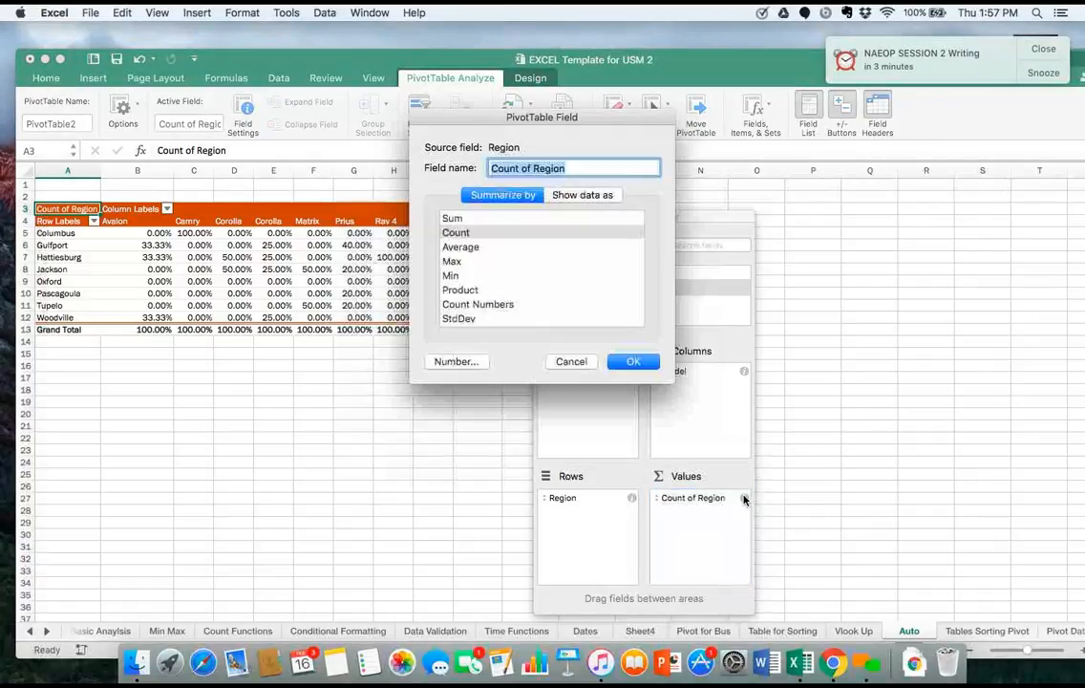
click(572, 196)
click(546, 222)
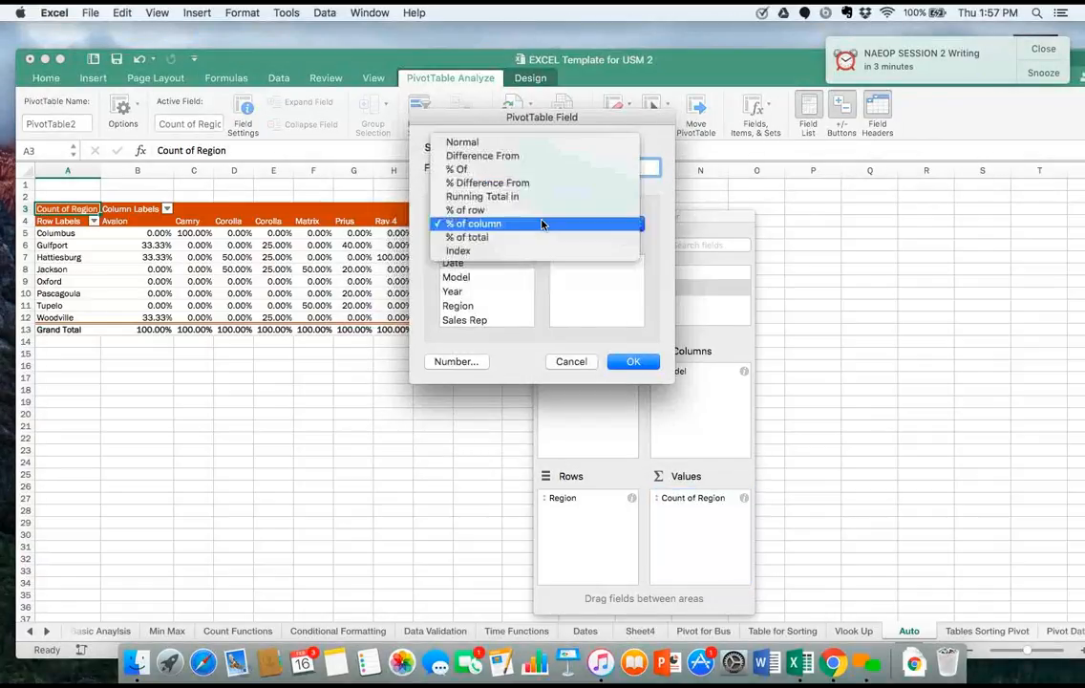
click(542, 210)
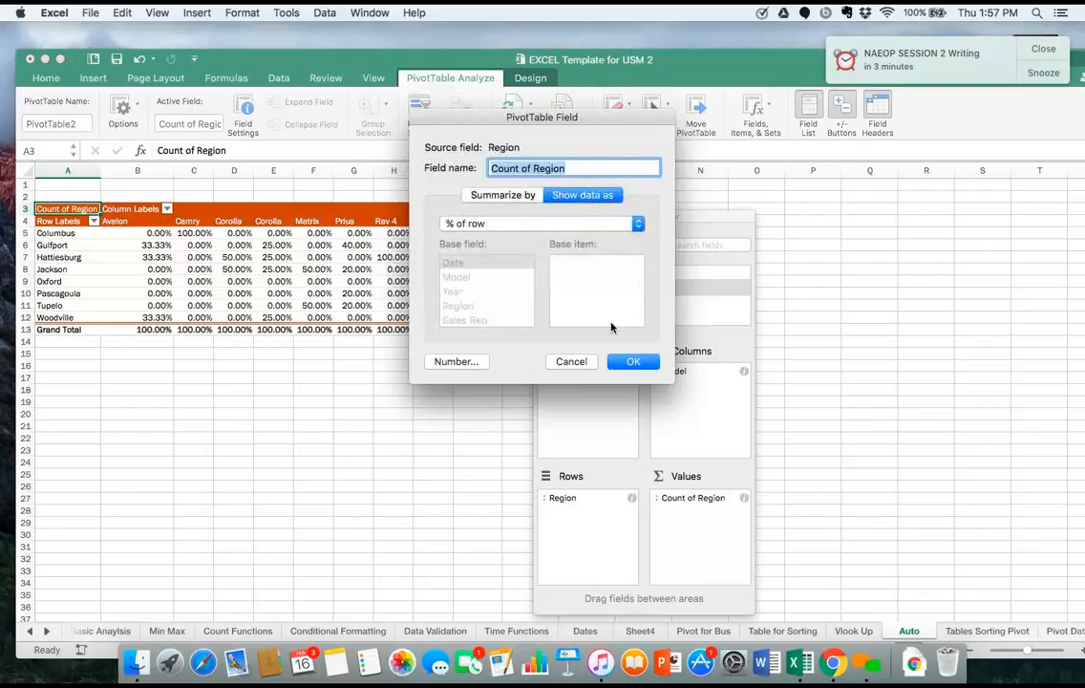
click(634, 361)
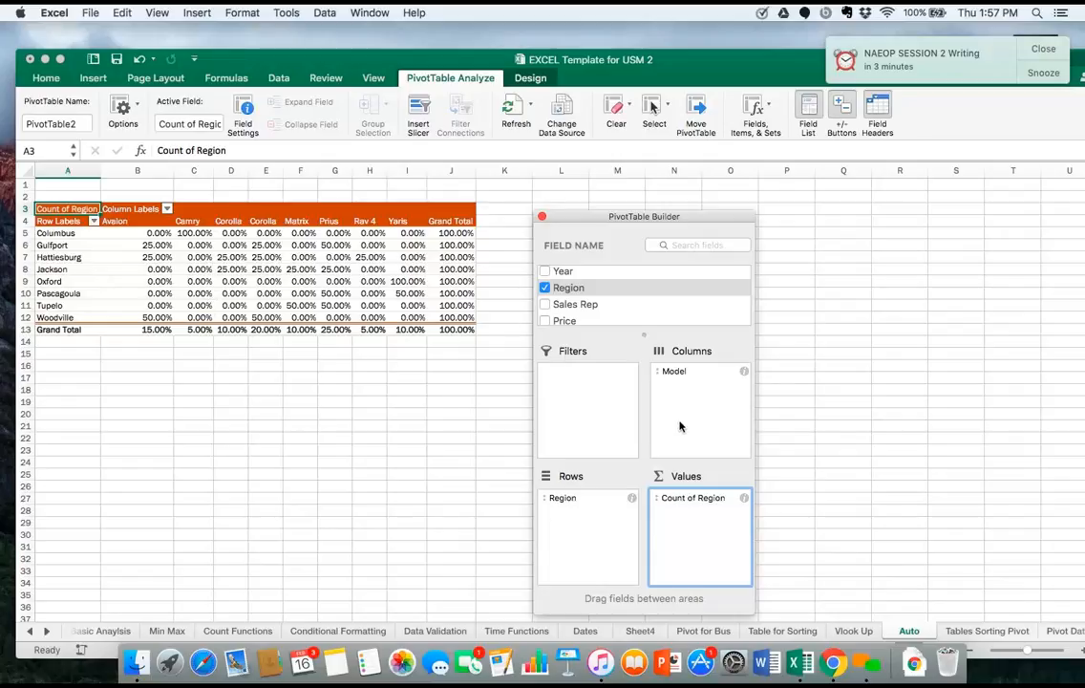
Change the Count of Region value to show data as Normal.
click(744, 499)
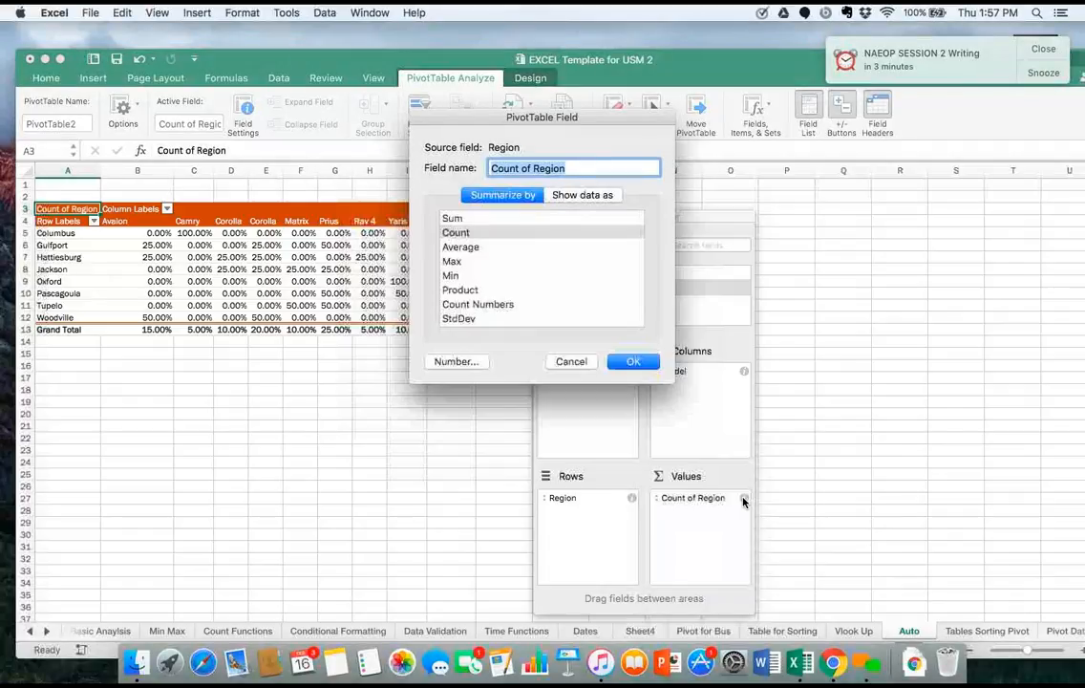
click(581, 195)
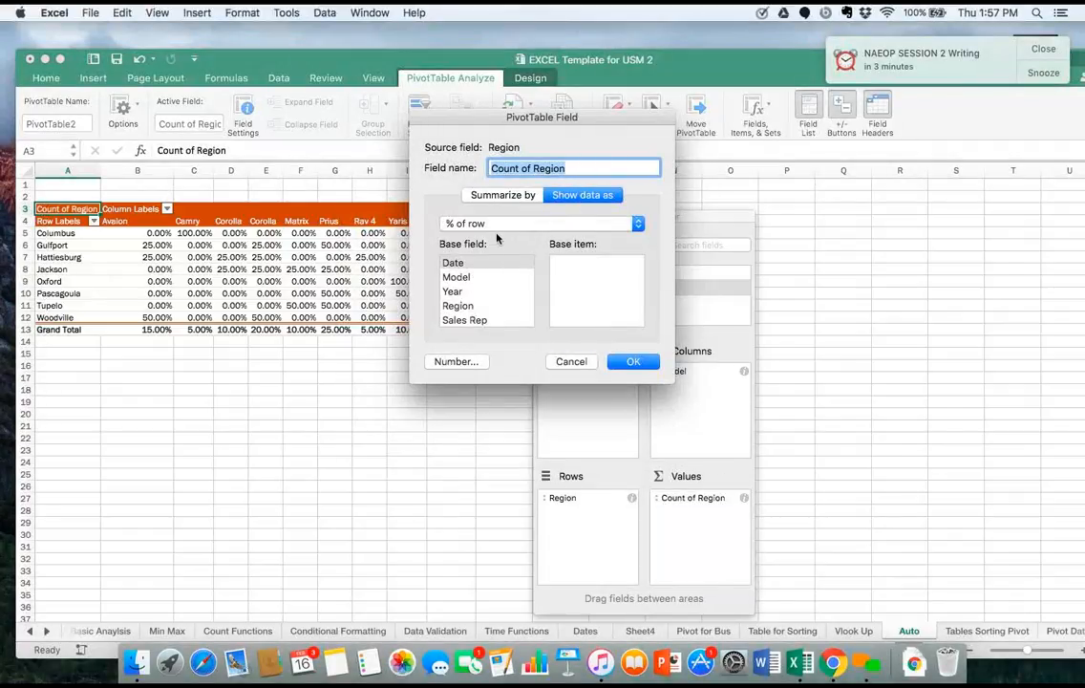
click(496, 223)
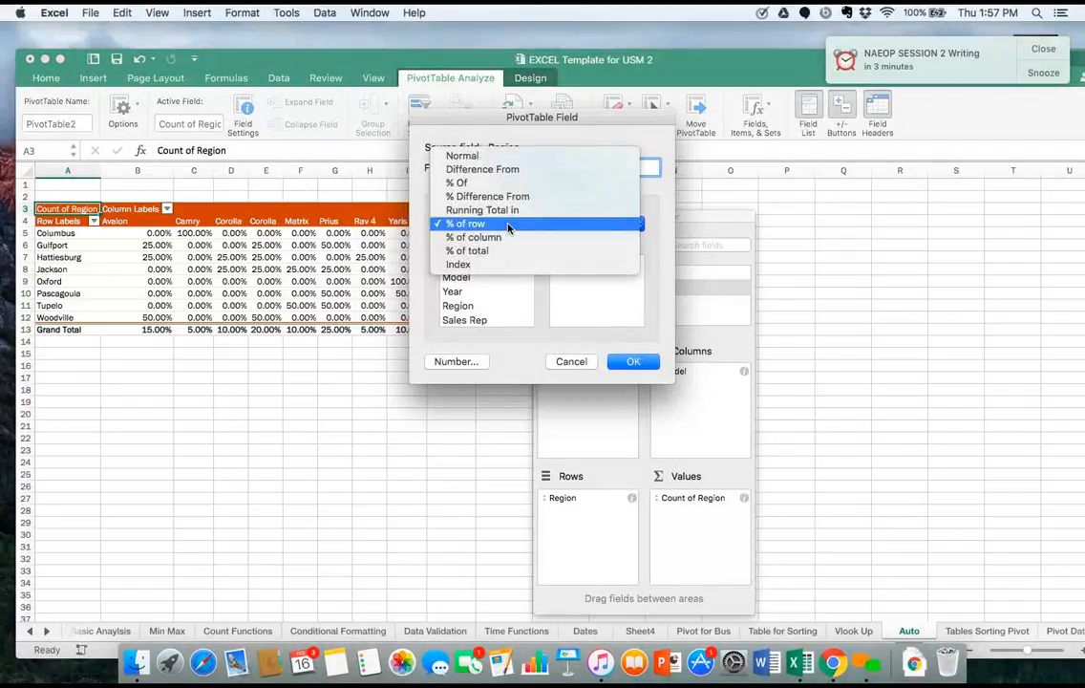
click(483, 156)
click(631, 361)
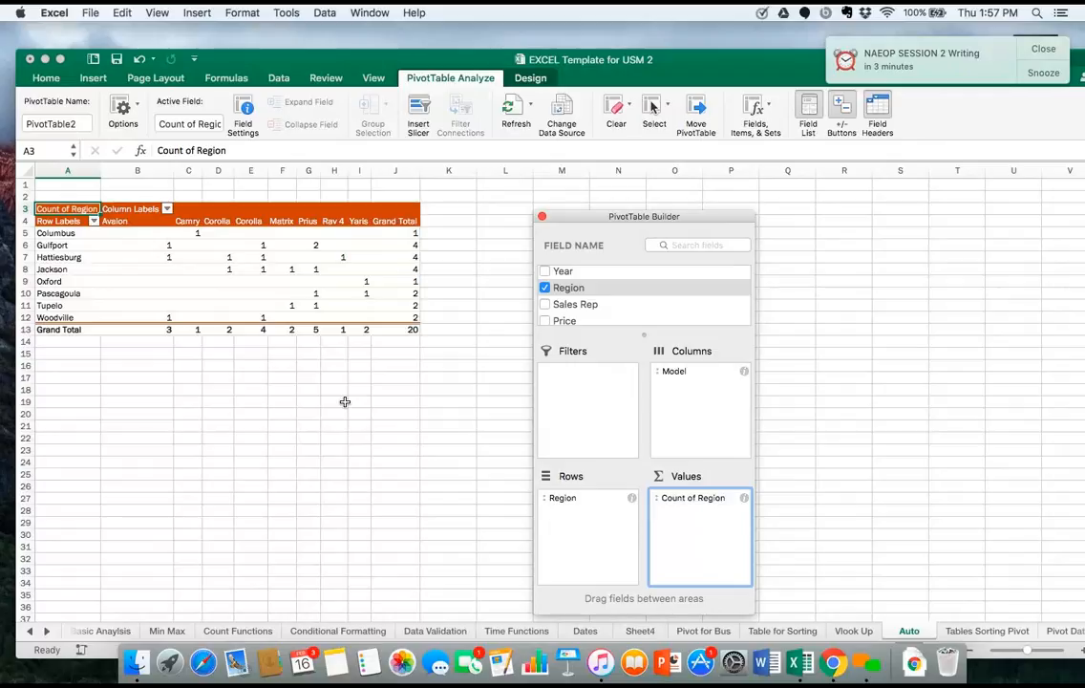
Add Sales Rep to the PivotTable as a count and also place it below Region in Rows.
click(546, 305)
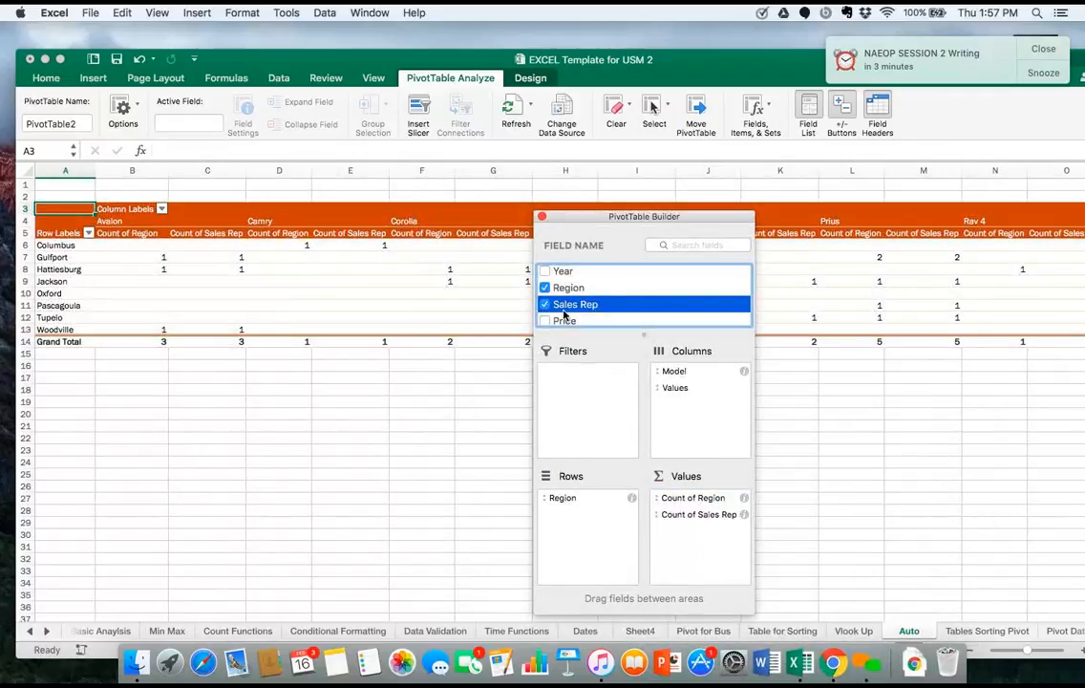
drag(564, 315, 577, 511)
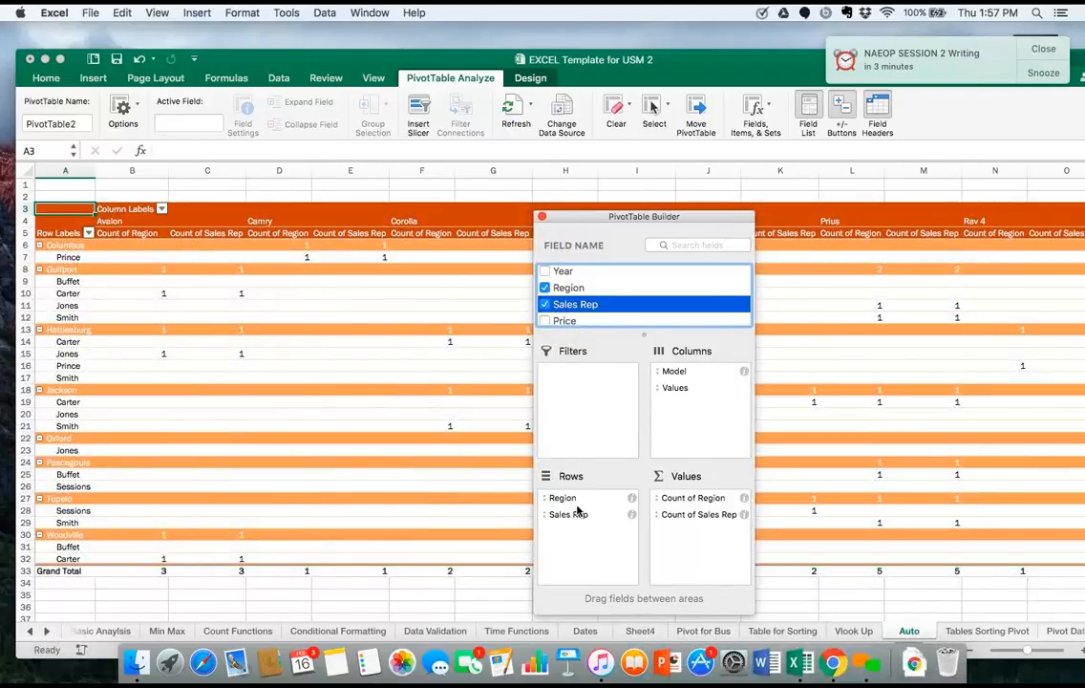
Remove the count fields from Values and arrange the PivotTable with Model in Columns and Region above Sales Rep in Rows.
drag(688, 379, 1056, 411)
click(684, 375)
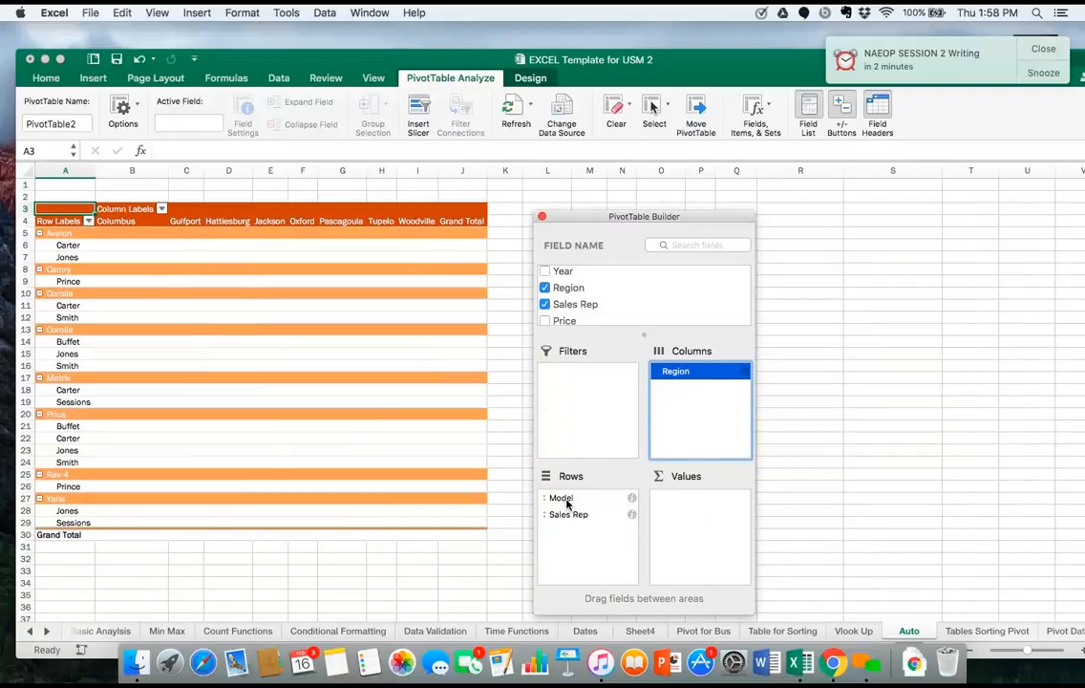
drag(567, 505, 719, 419)
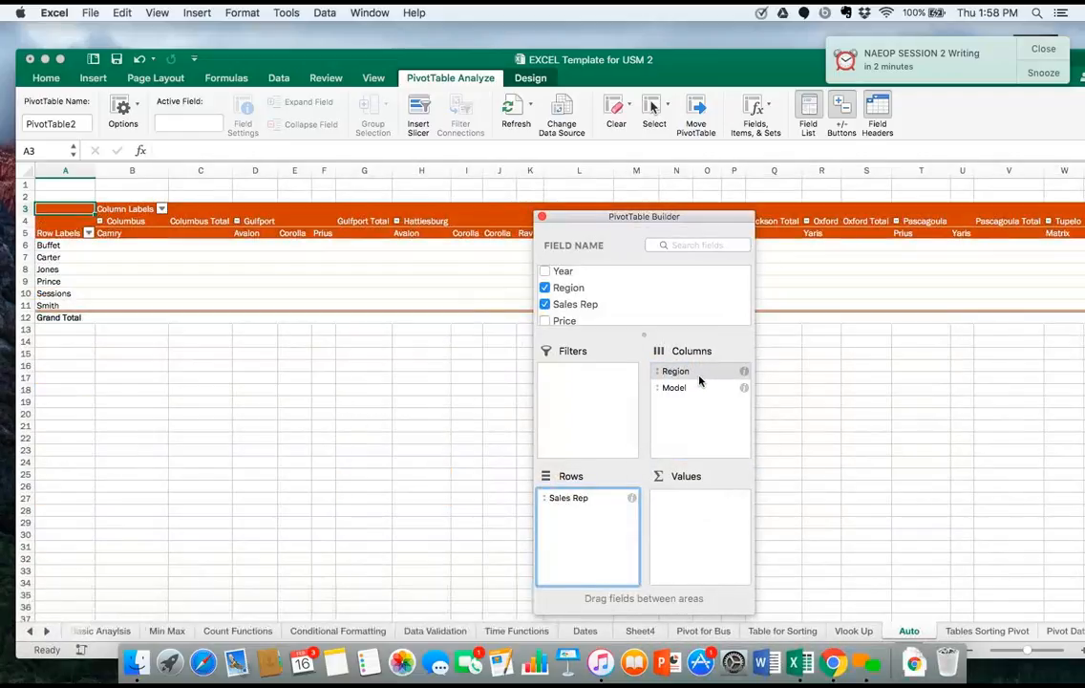
drag(697, 375, 588, 514)
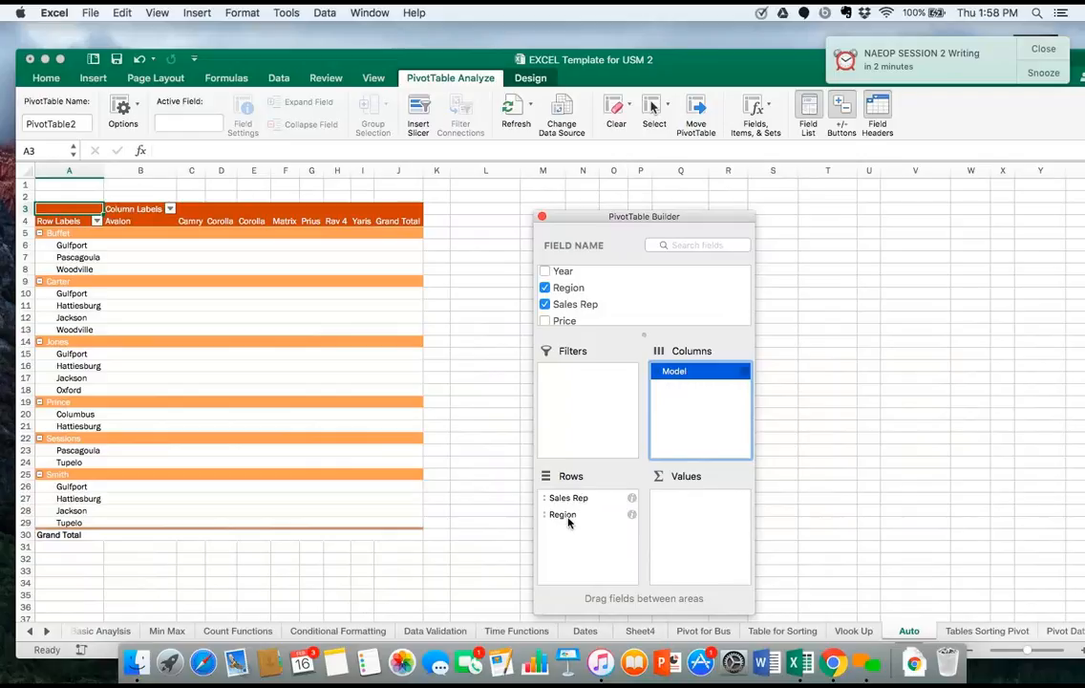
drag(570, 517, 576, 497)
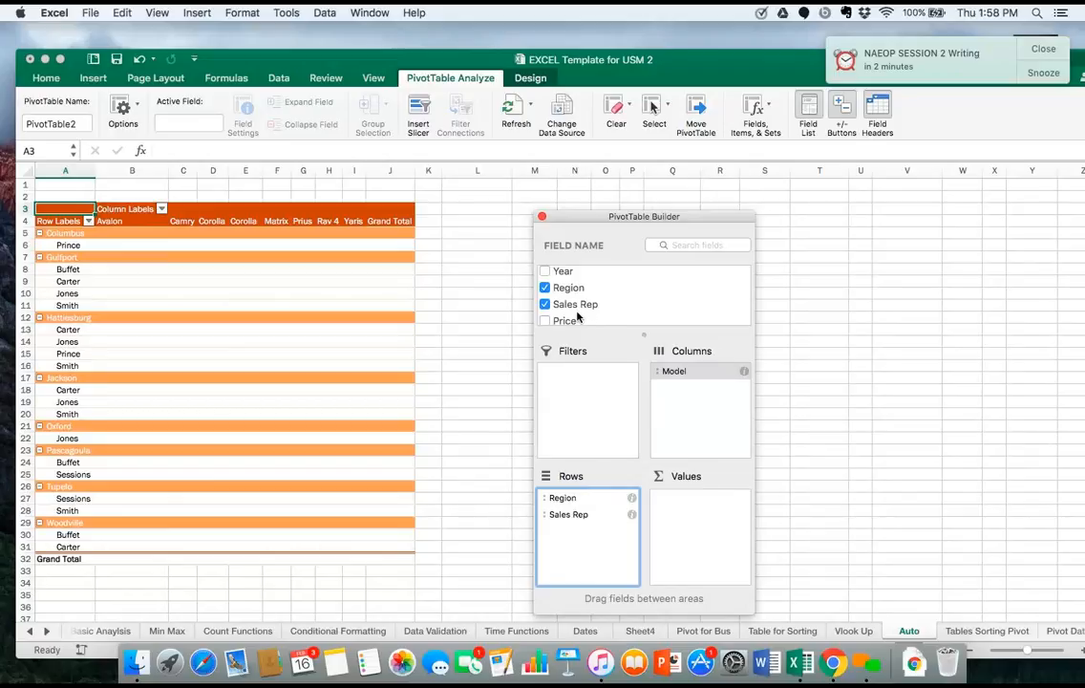
Add Price to Values to sum the sales by region, sales rep and model.
scroll(582, 315, down, 1)
scroll(578, 316, up, 3)
scroll(577, 316, down, 2)
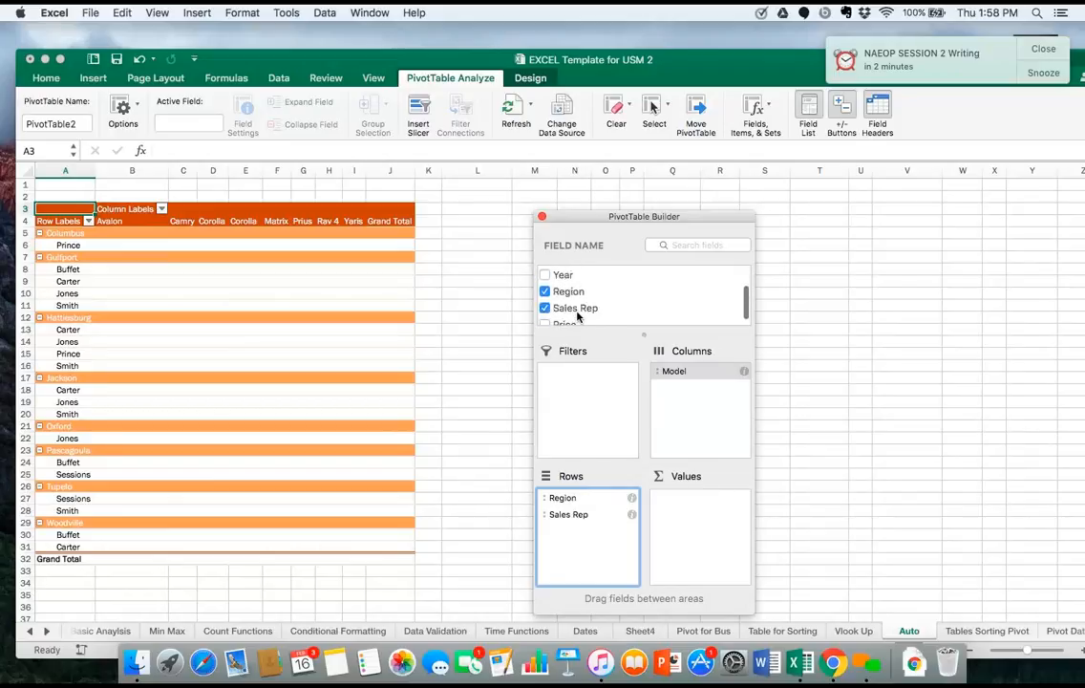
scroll(591, 298, up, 1)
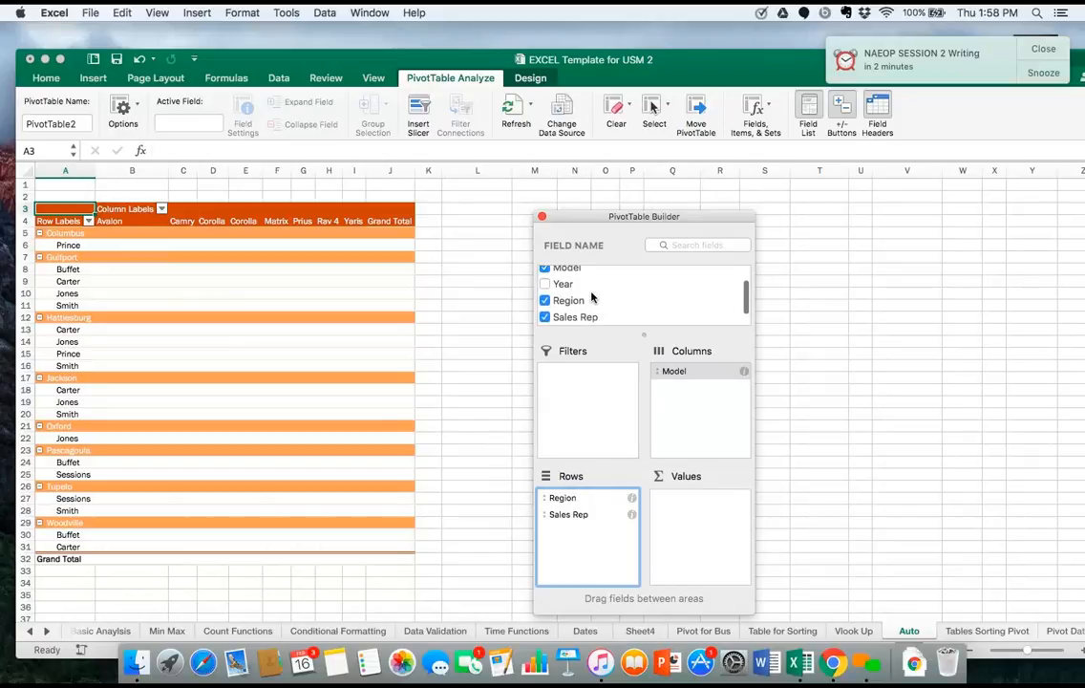
scroll(591, 299, down, 2)
scroll(591, 298, up, 2)
scroll(588, 304, down, 2)
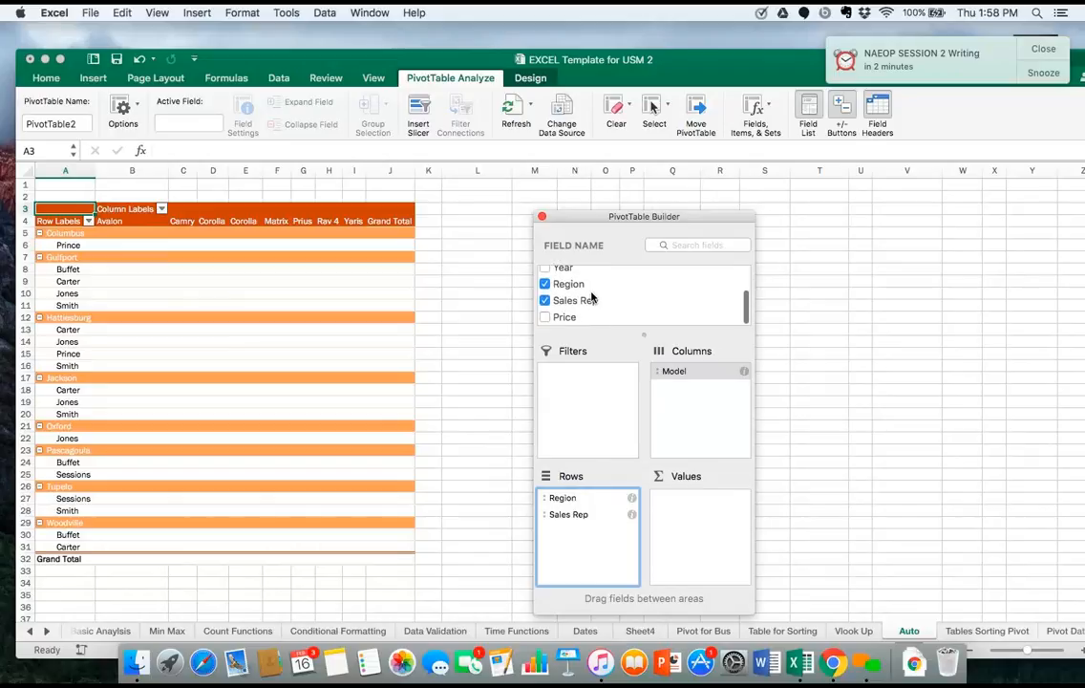
click(550, 318)
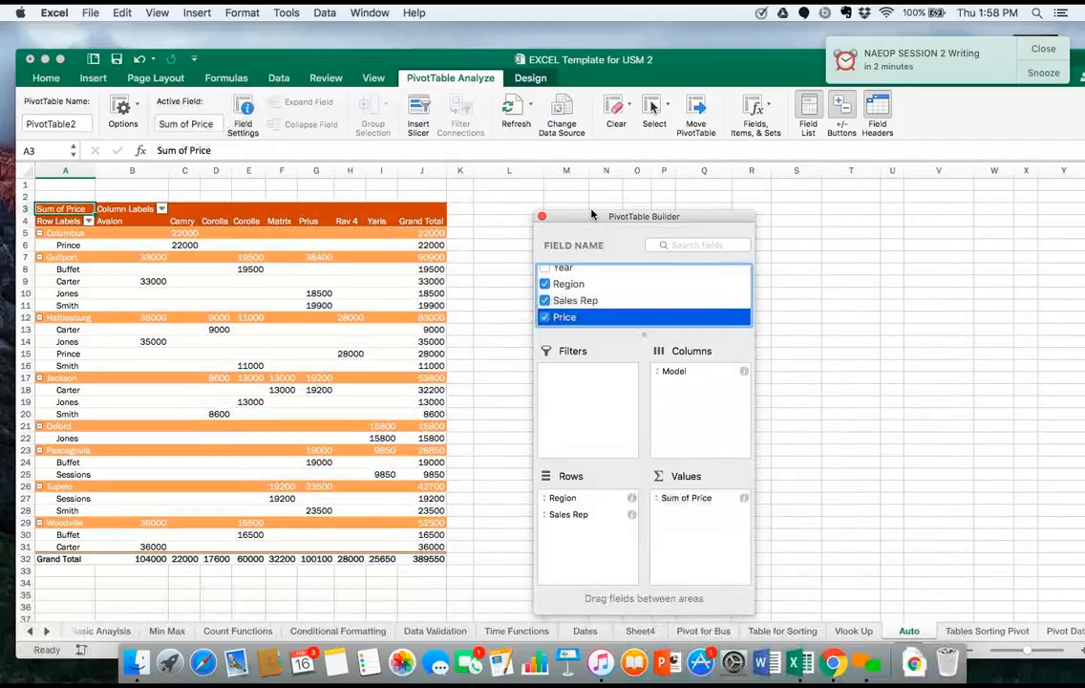
click(423, 372)
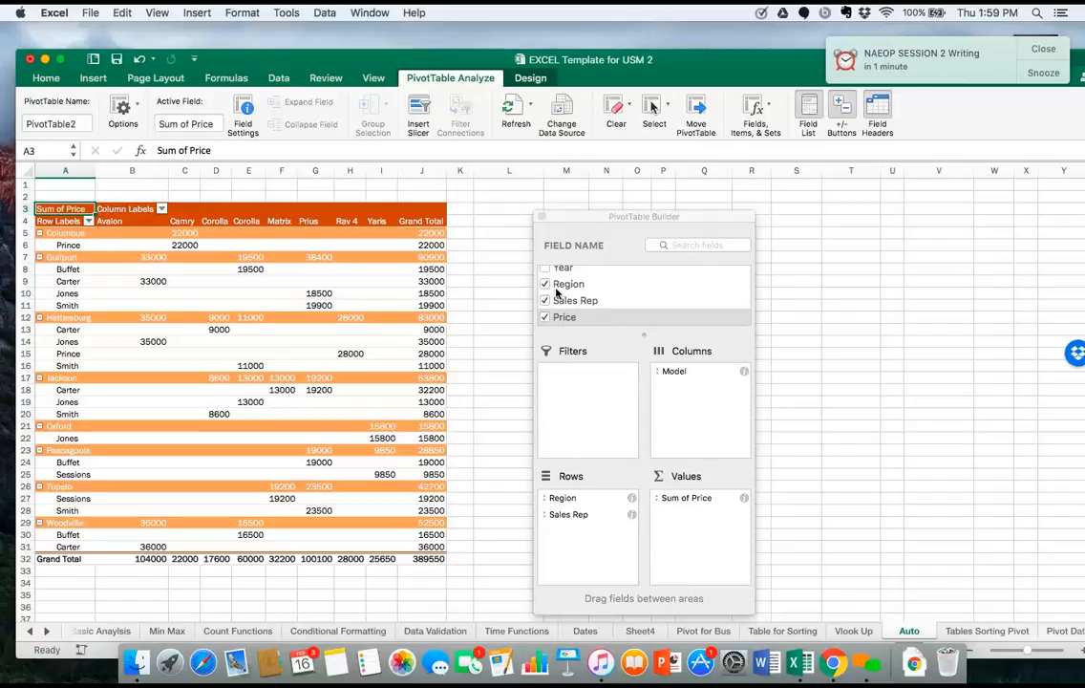
Move Region to Filters and limit it to Columbus, Gulfport and Hattiesburg.
drag(558, 290, 578, 386)
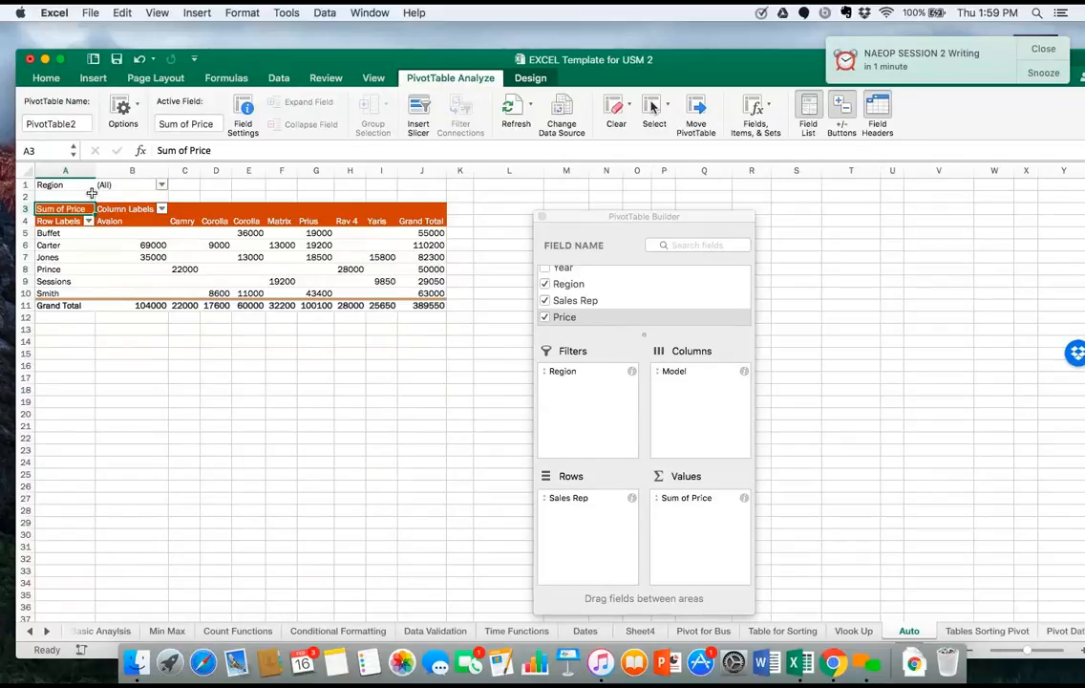
click(161, 185)
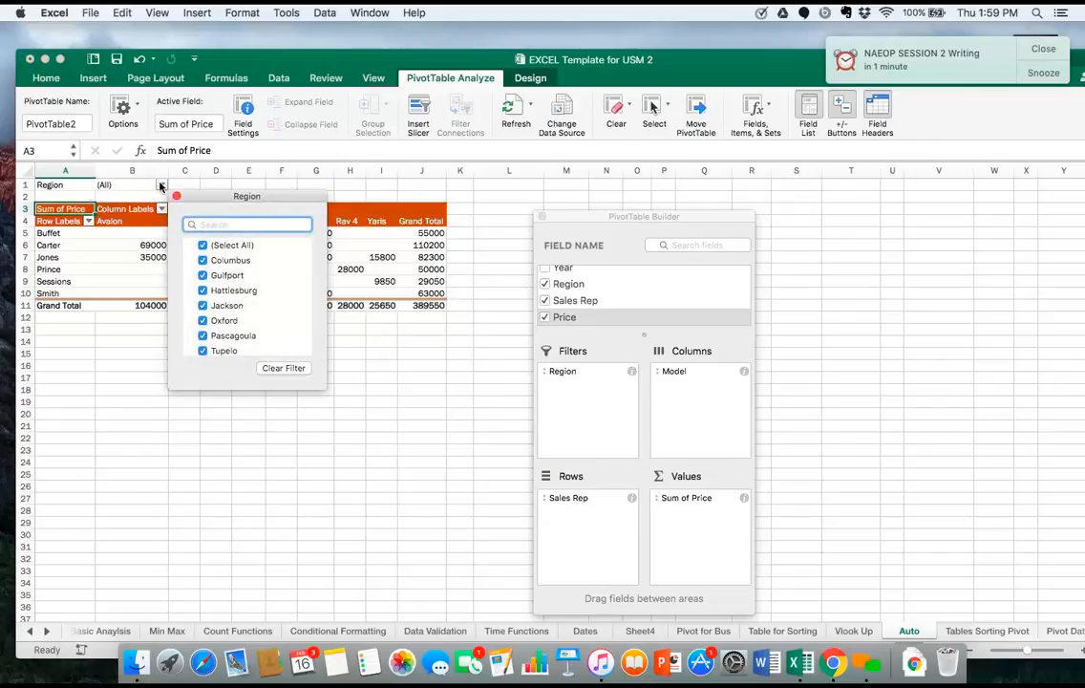
click(202, 306)
click(203, 321)
click(203, 337)
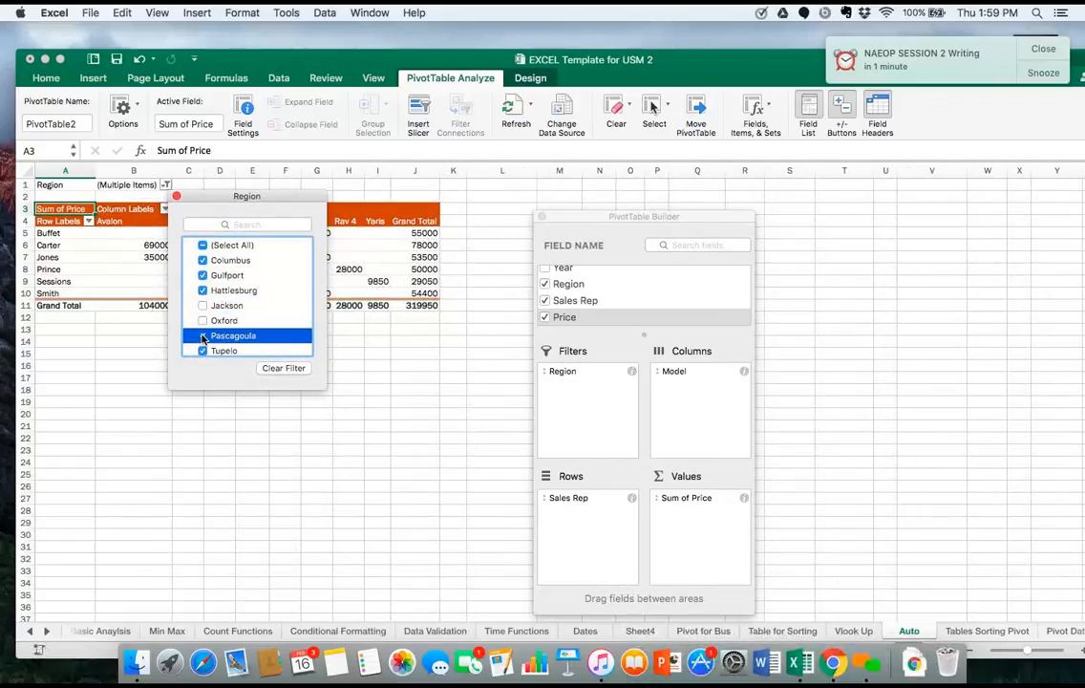
click(202, 351)
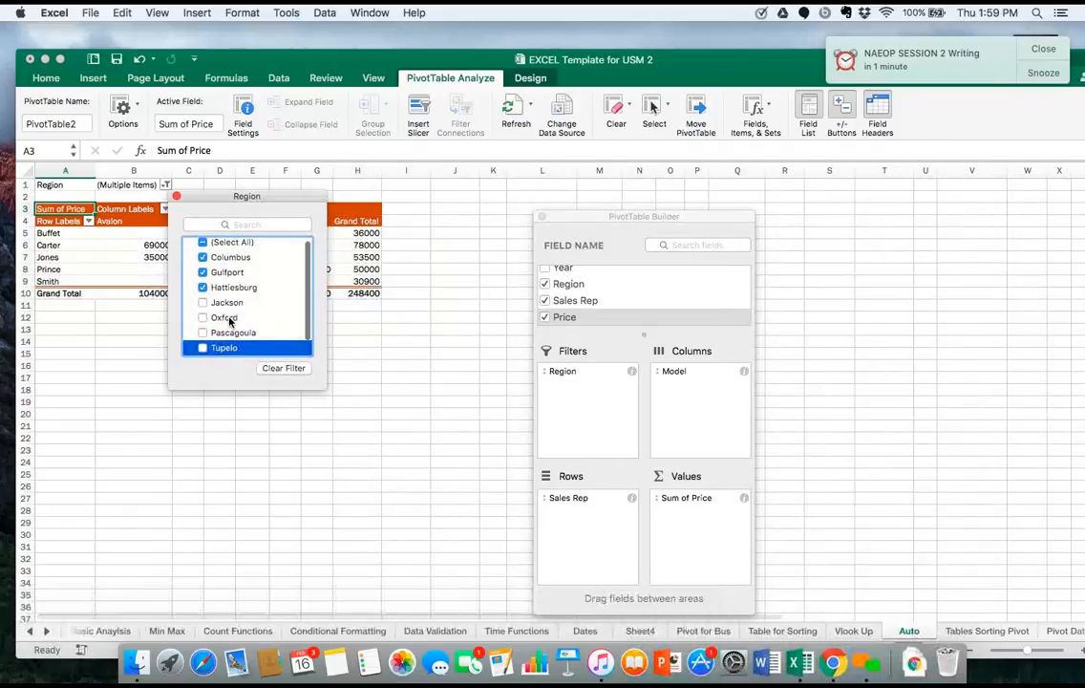
scroll(215, 344, down, 1)
click(202, 349)
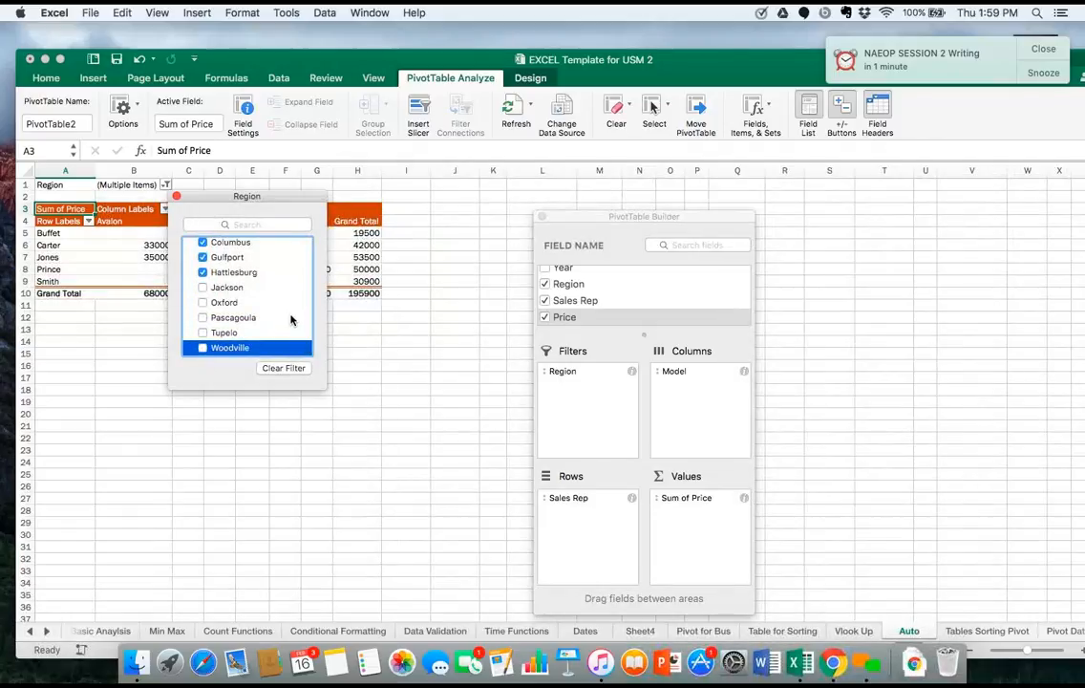
scroll(293, 317, up, 2)
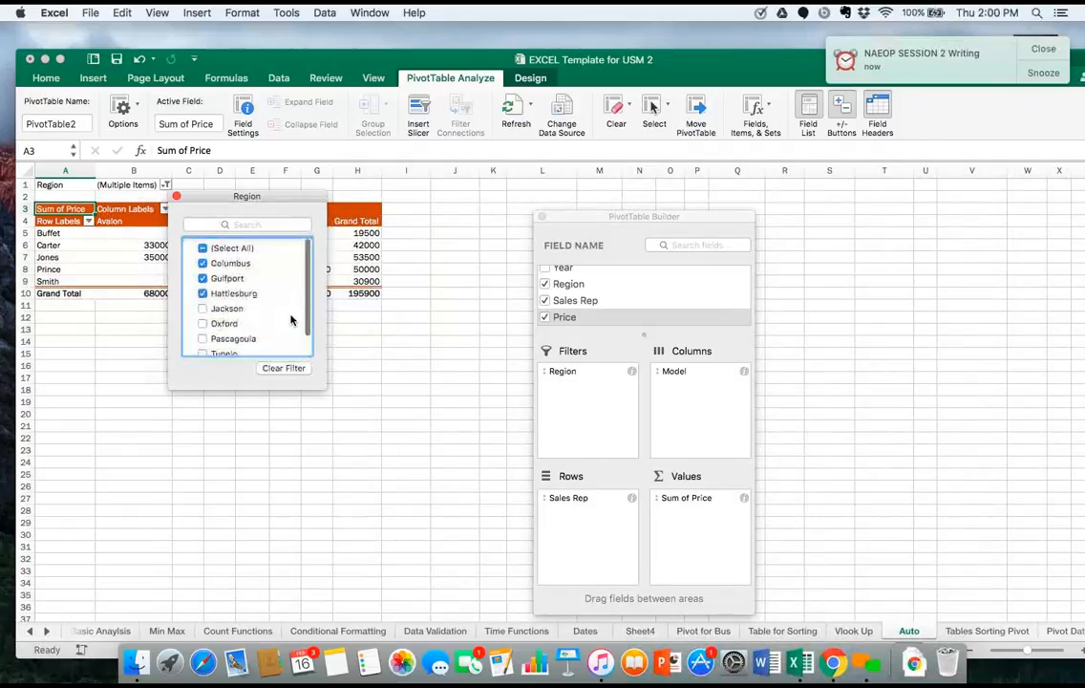
click(176, 198)
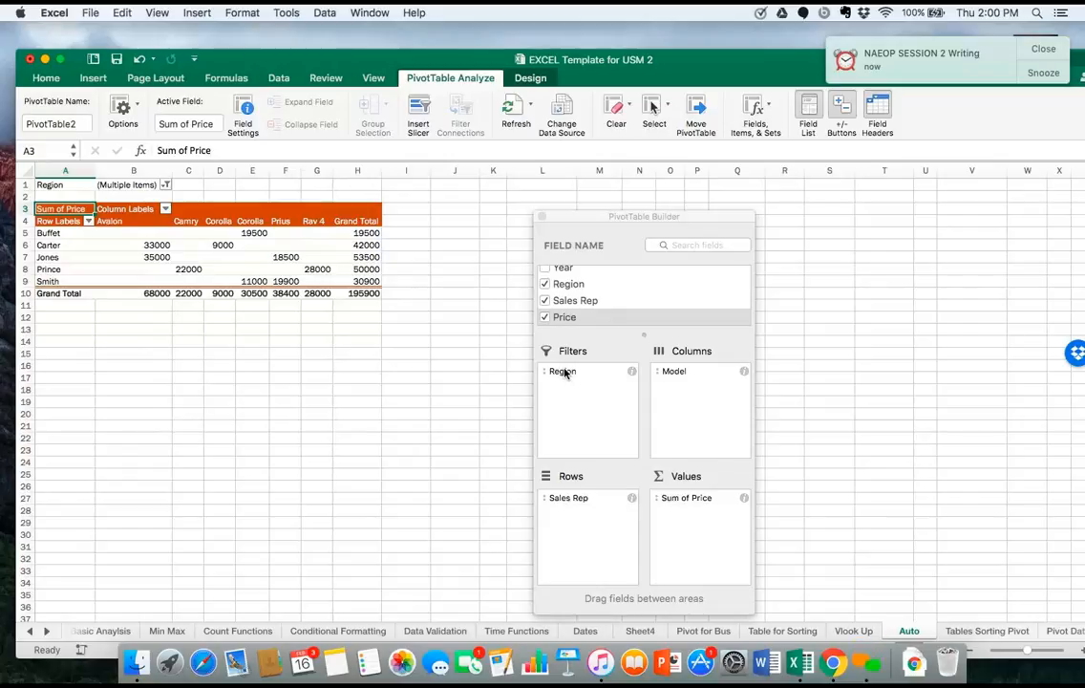
Move Region back to Rows and Sales Rep to Filters, and filter the report to only the first sales rep listed.
drag(564, 372, 582, 401)
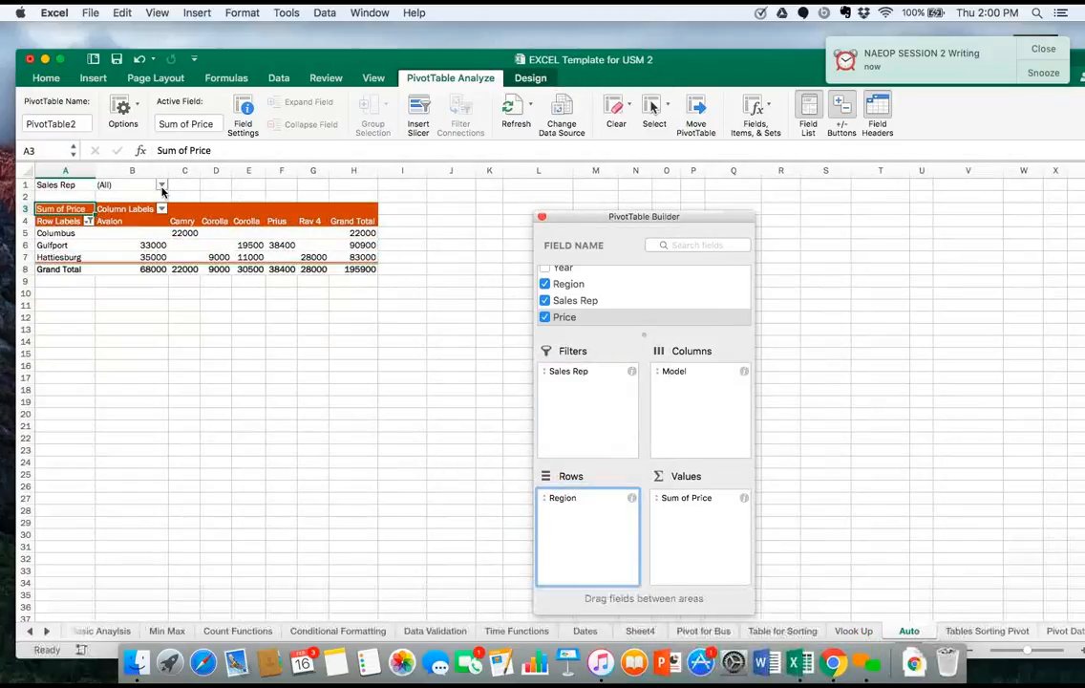
click(161, 185)
click(205, 244)
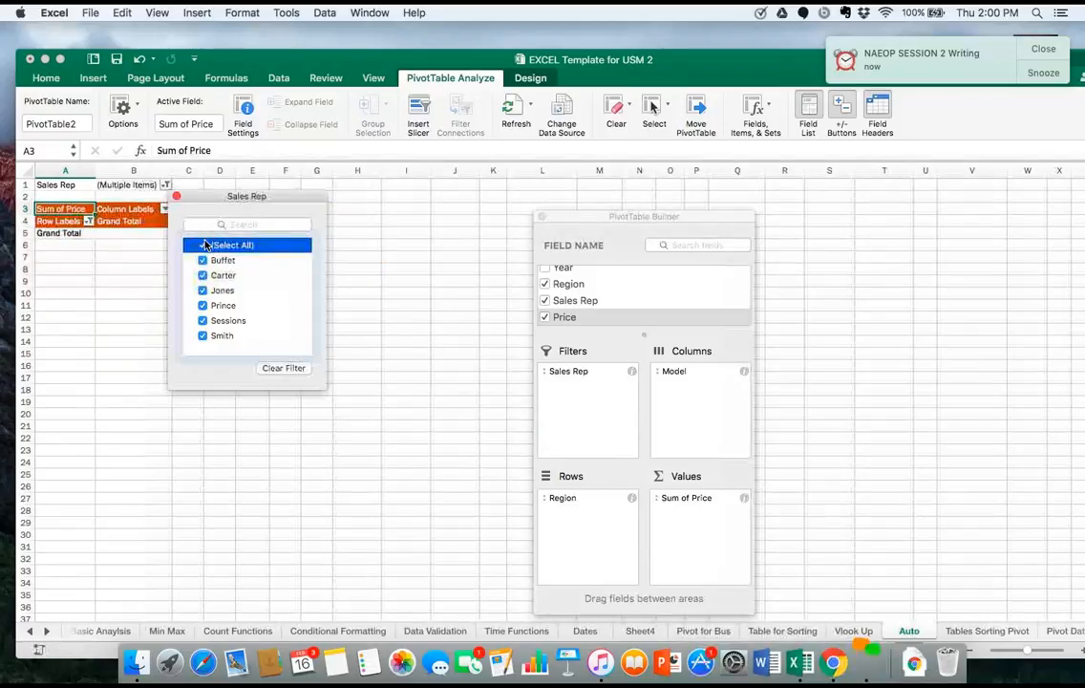
click(203, 244)
click(204, 260)
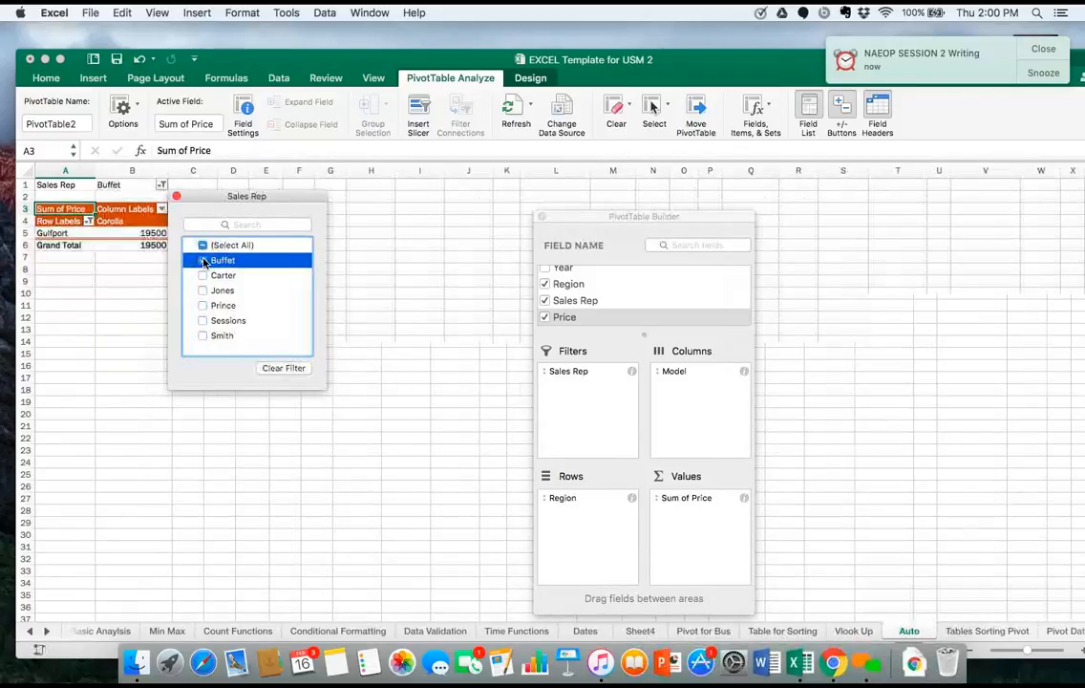
click(589, 209)
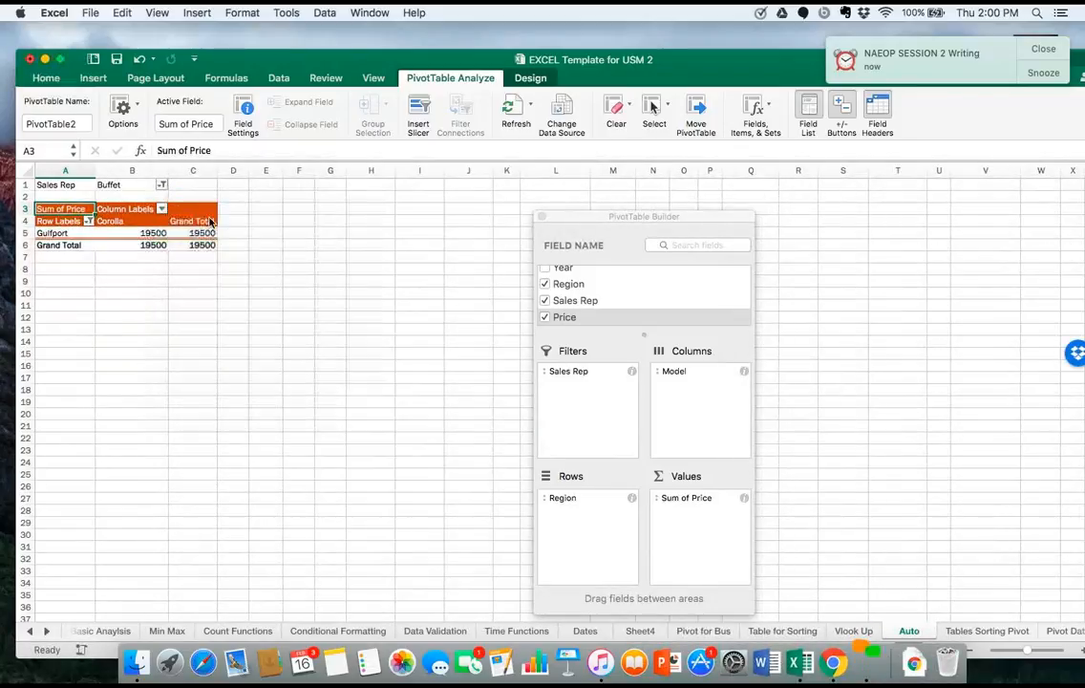
click(583, 211)
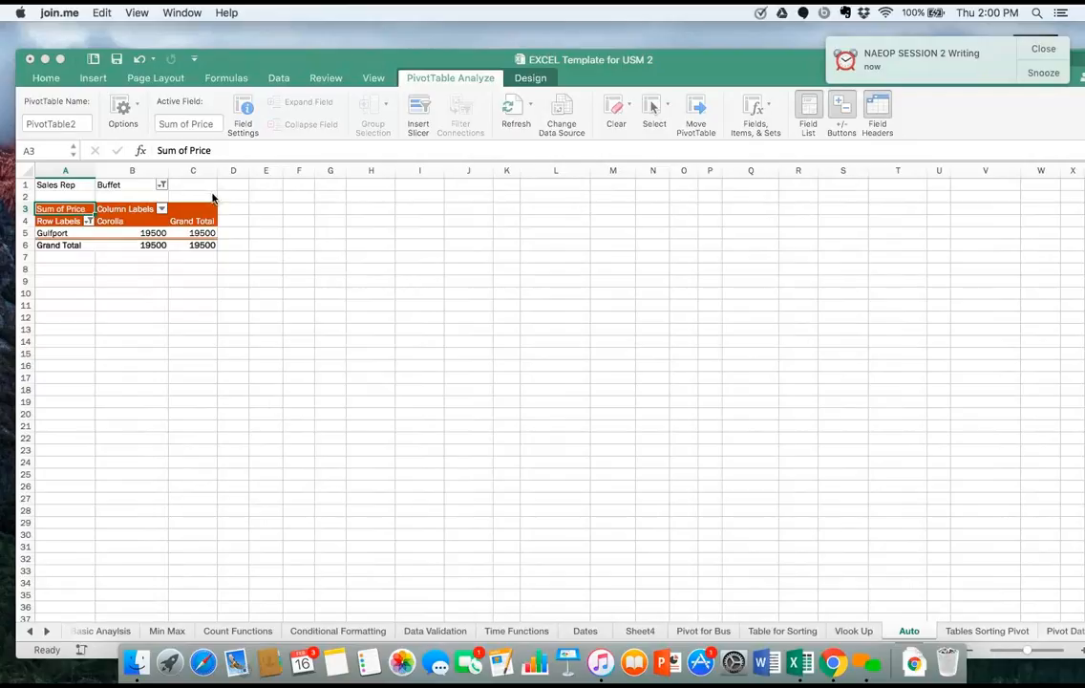
Reset the Sales Rep filter to include all sales reps.
click(159, 188)
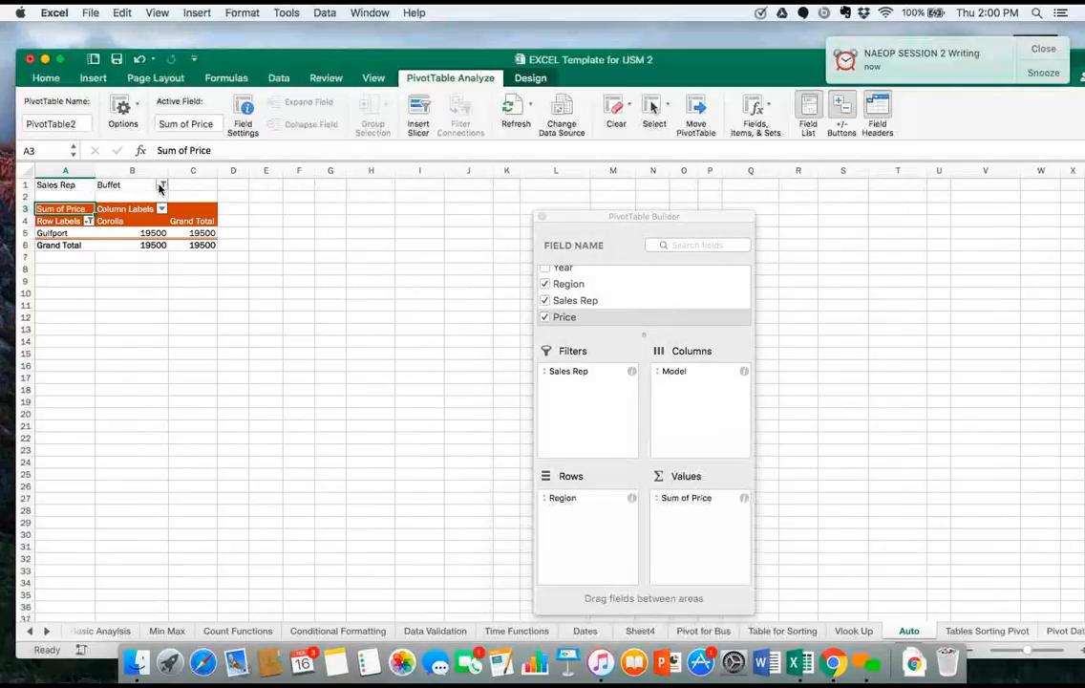
click(160, 186)
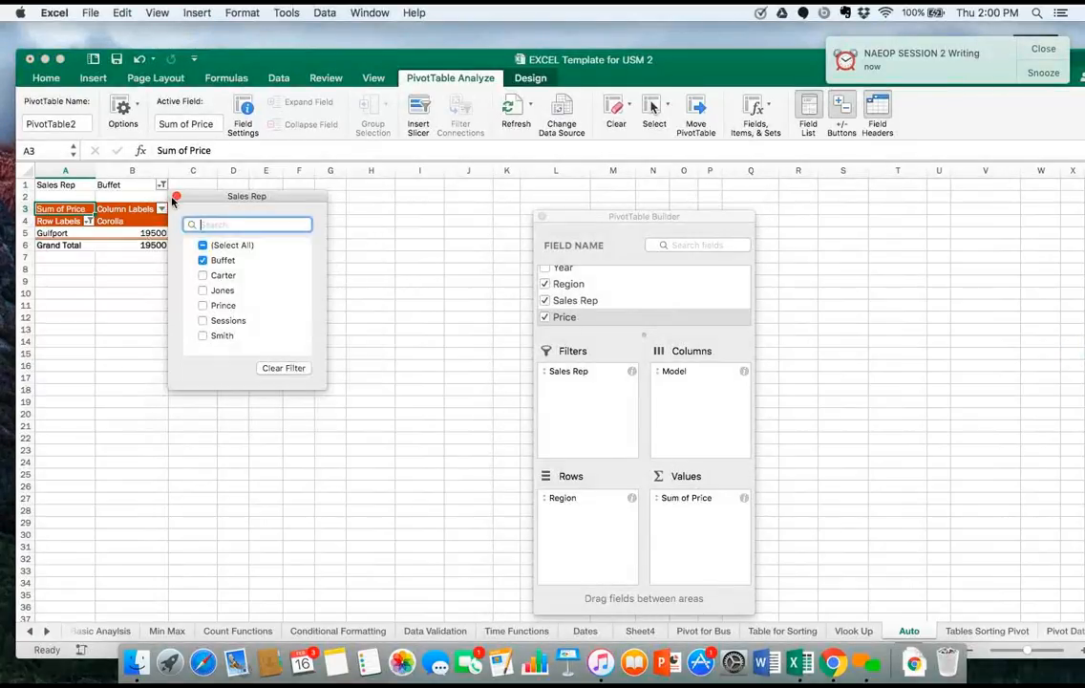
click(202, 245)
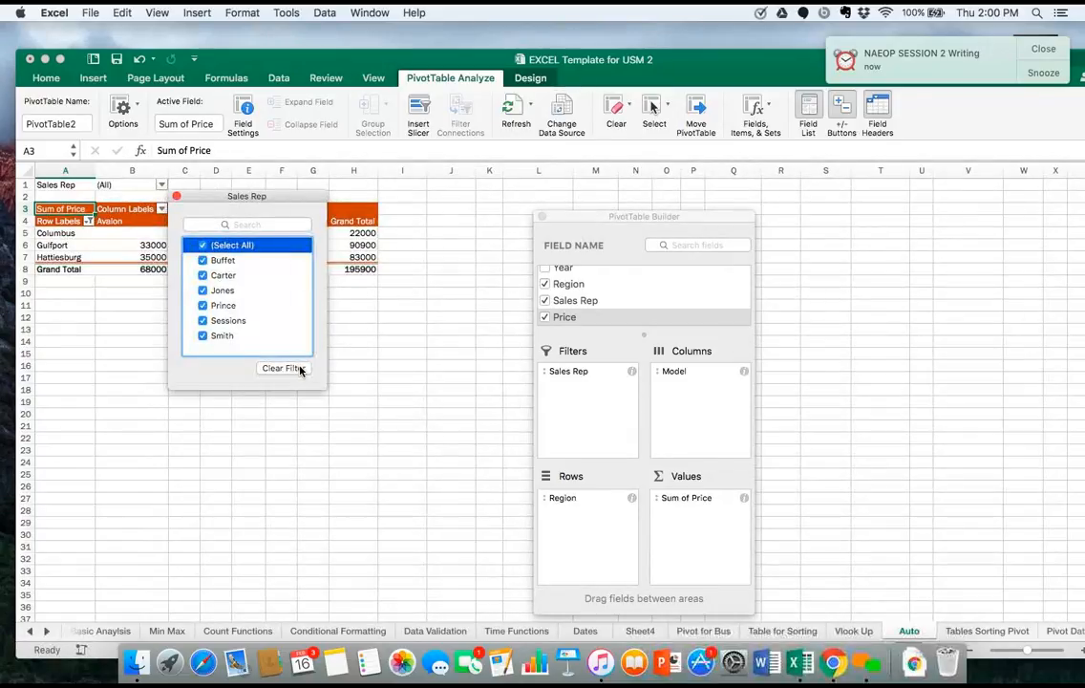
click(348, 350)
Move Sales Rep to Columns and place Model above Region in Rows.
drag(572, 373, 722, 396)
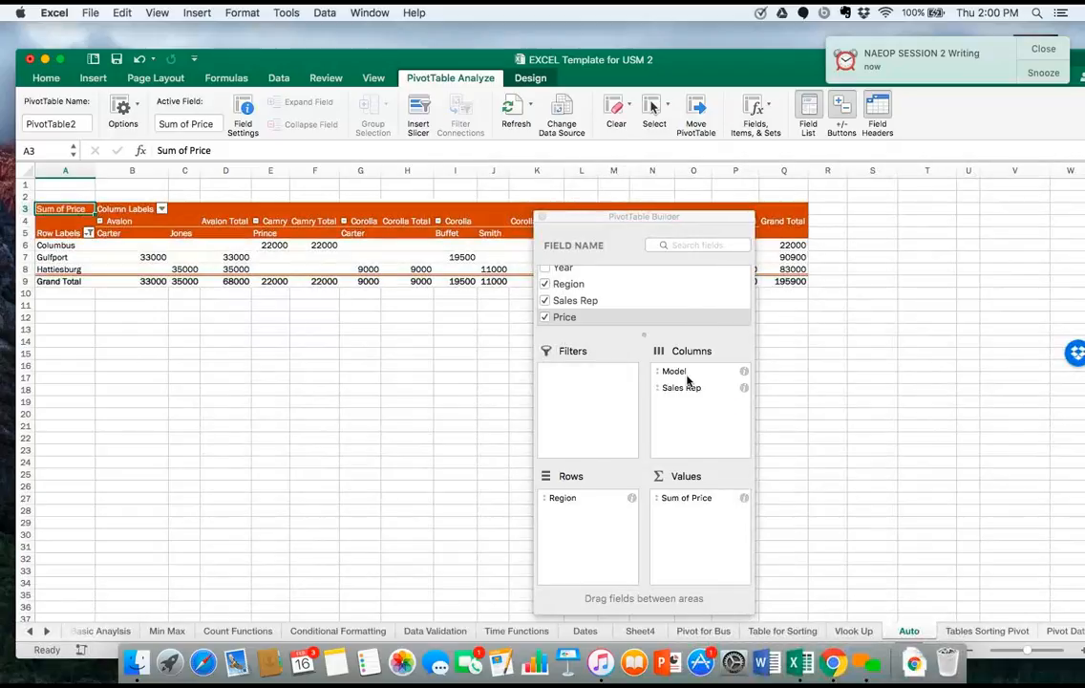
drag(670, 370, 581, 538)
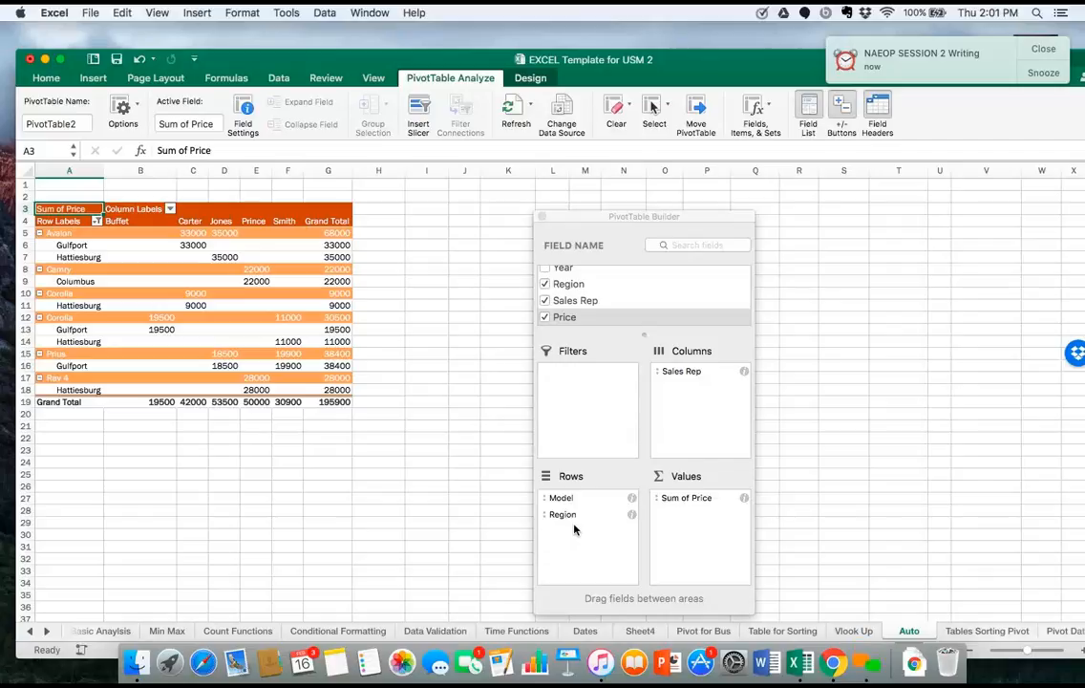
click(588, 216)
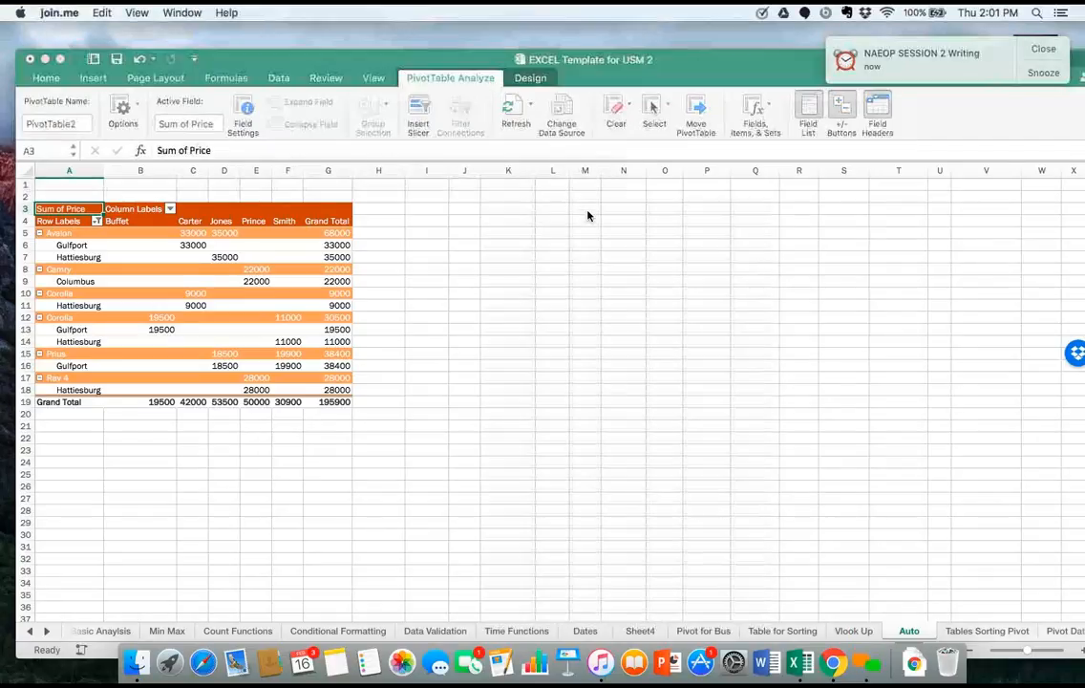